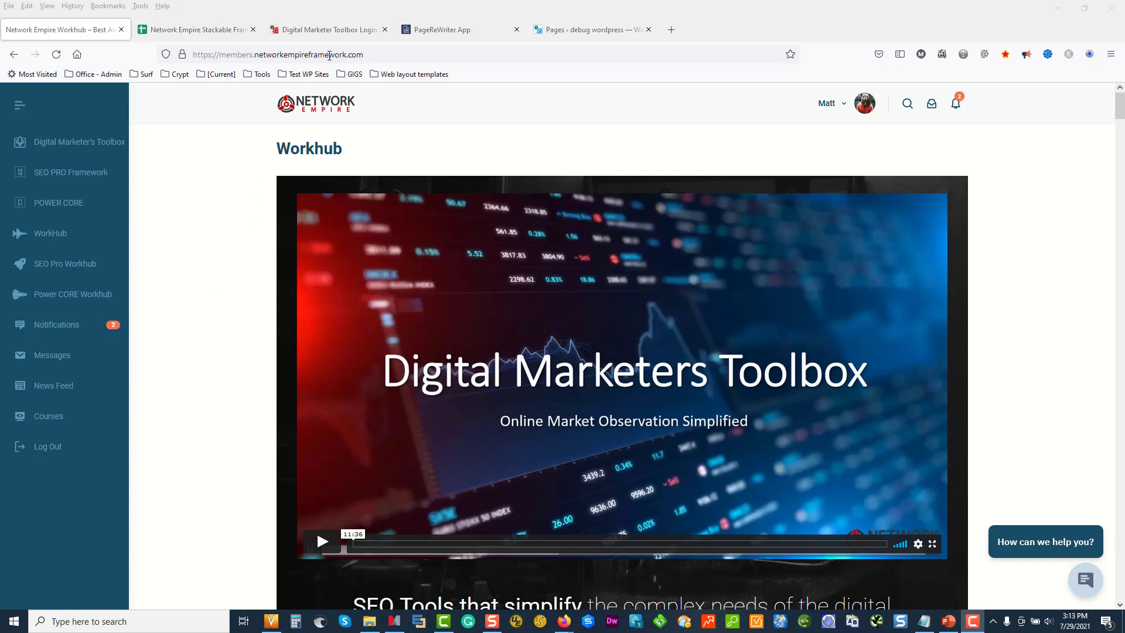
- Look through the Workhub page's workshop and website architecture sections and the Network Empire Stackable Framework spreadsheet
left_click(259, 336)
scroll(247, 337, "down", 7)
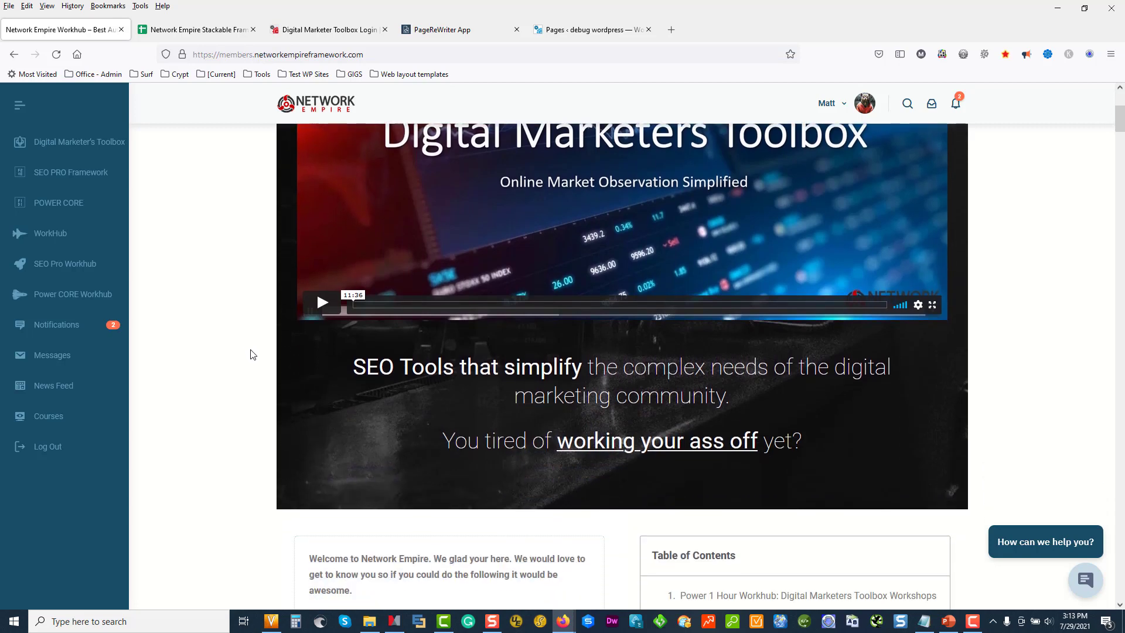
scroll(253, 360, "down", 10)
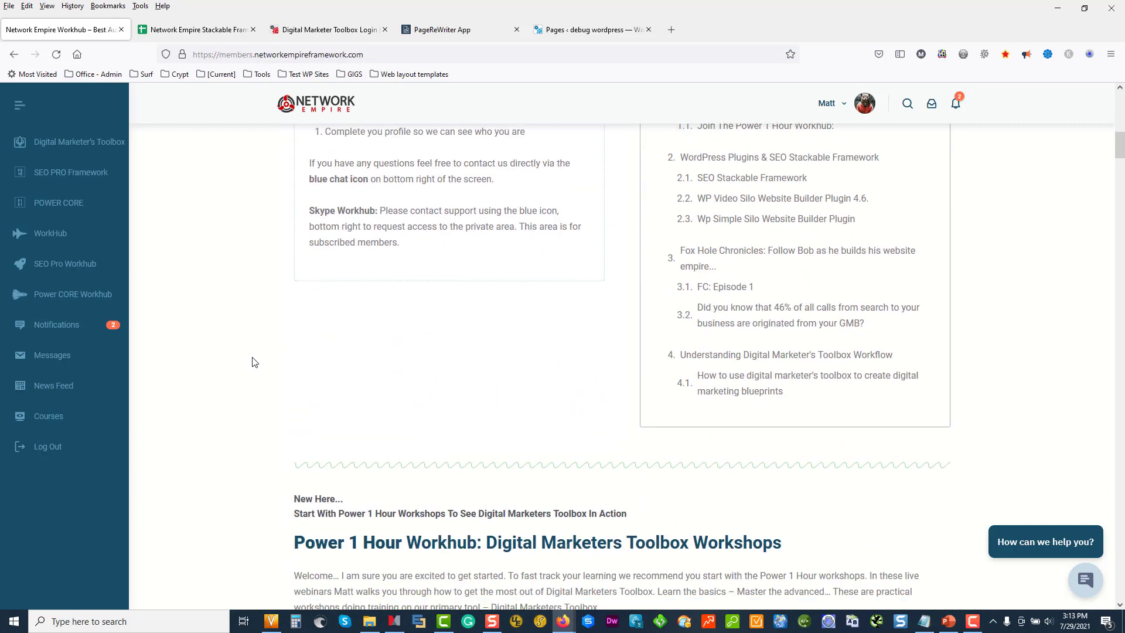
scroll(254, 362, "down", 7)
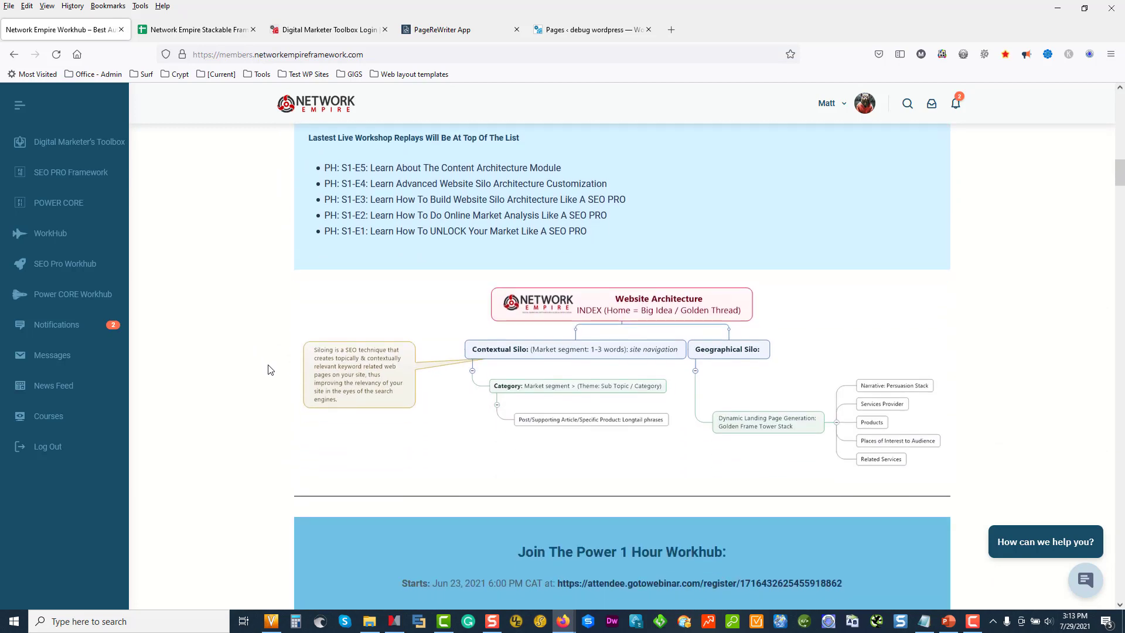
scroll(254, 381, "down", 10)
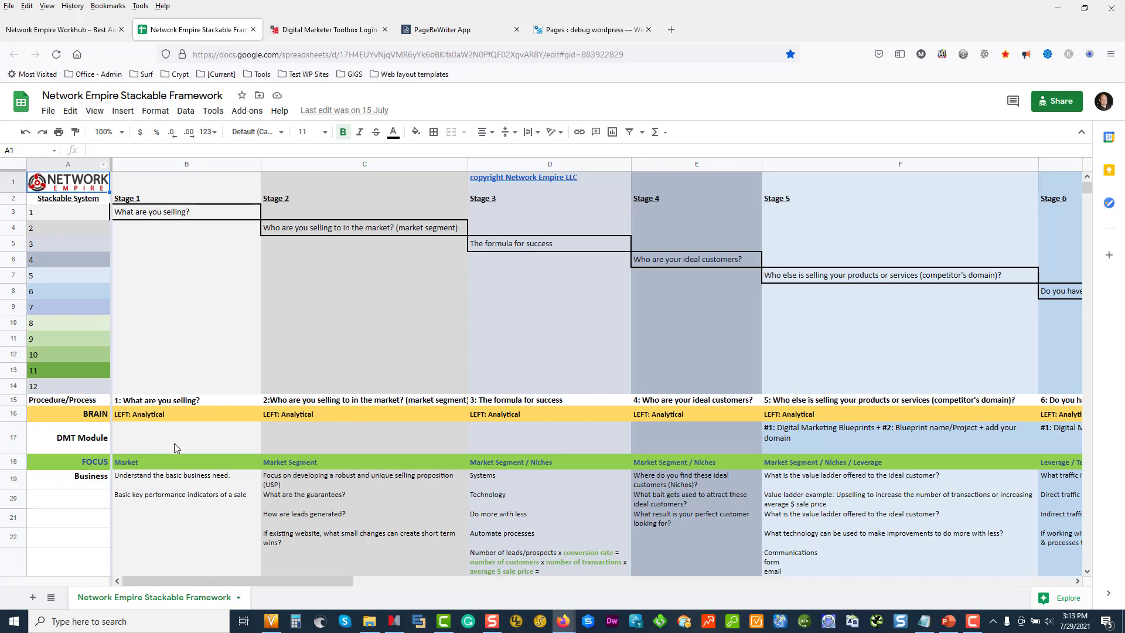
mouse_move(311, 581)
left_mouse_down()
mouse_move(921, 583)
mouse_move(293, 589)
left_mouse_up()
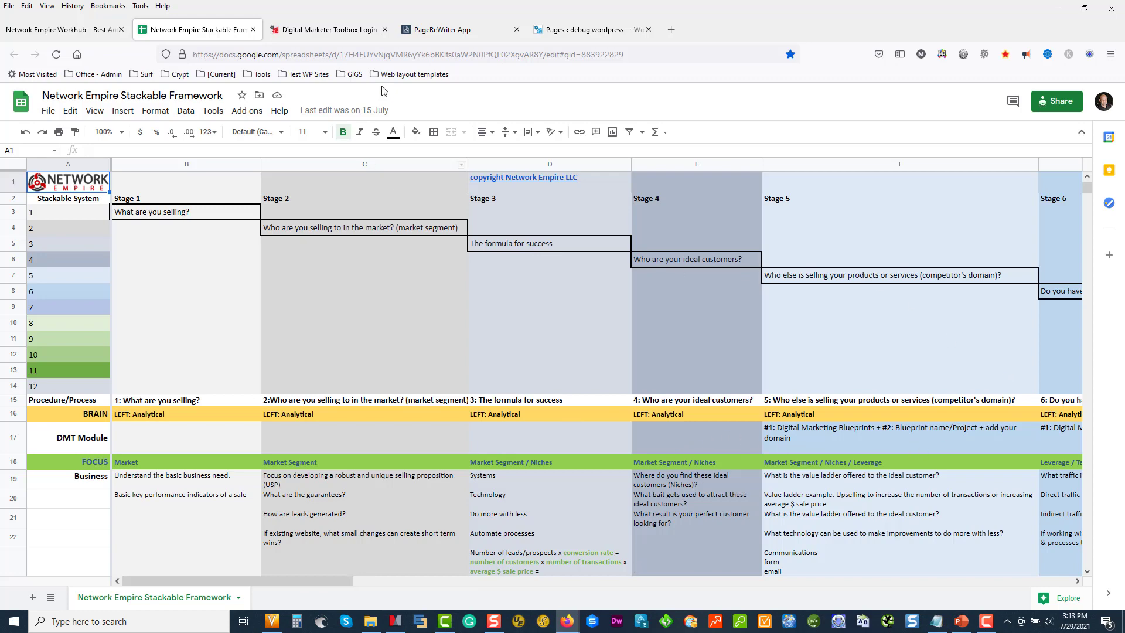
- Switch to the Digital Marketer Toolbox and review the Fast Track introduction on its dashboard
left_click(340, 41)
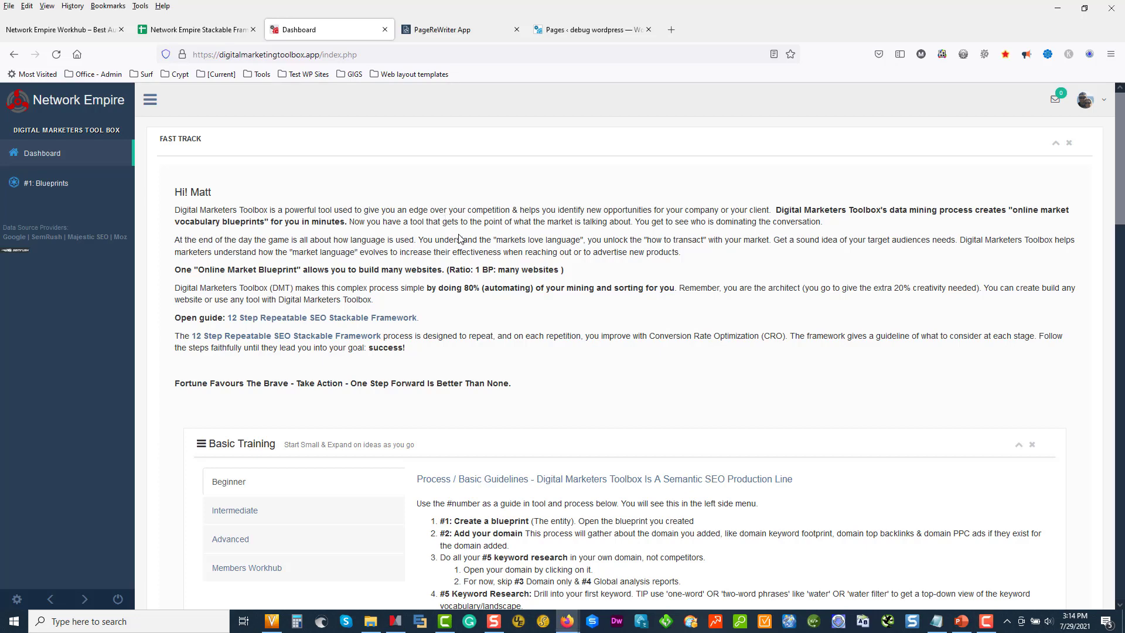
scroll(463, 237, "down", 1)
scroll(463, 238, "down", 1)
scroll(463, 237, "up", 1)
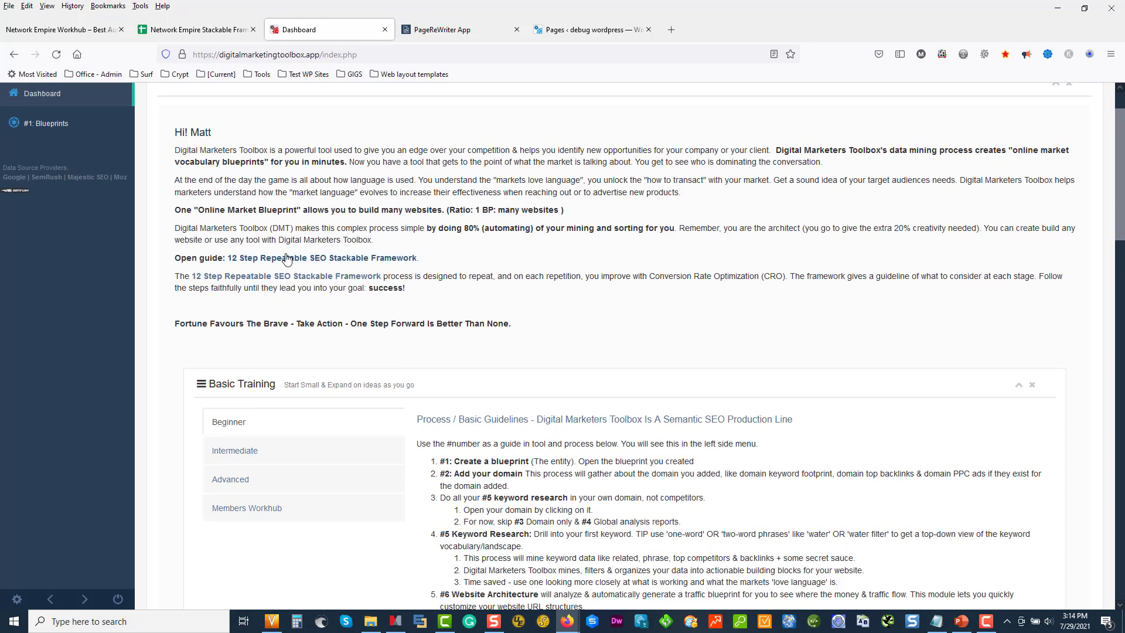
scroll(321, 263, "up", 1)
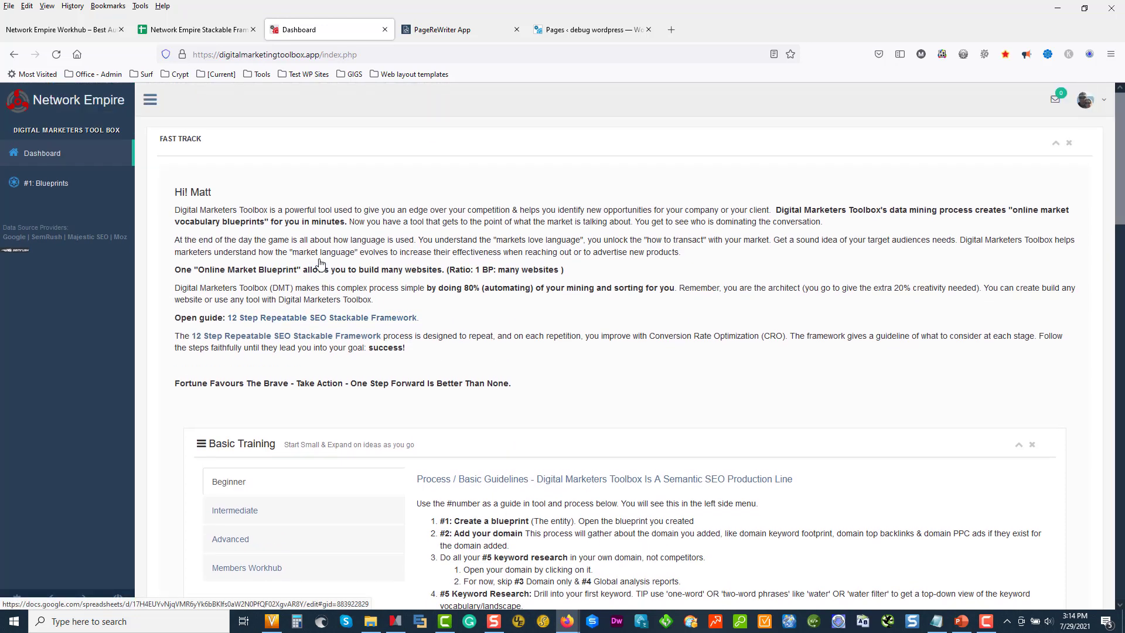
- Start a new blueprint with the contact's name and the business name "Law Service Market"
left_click(43, 188)
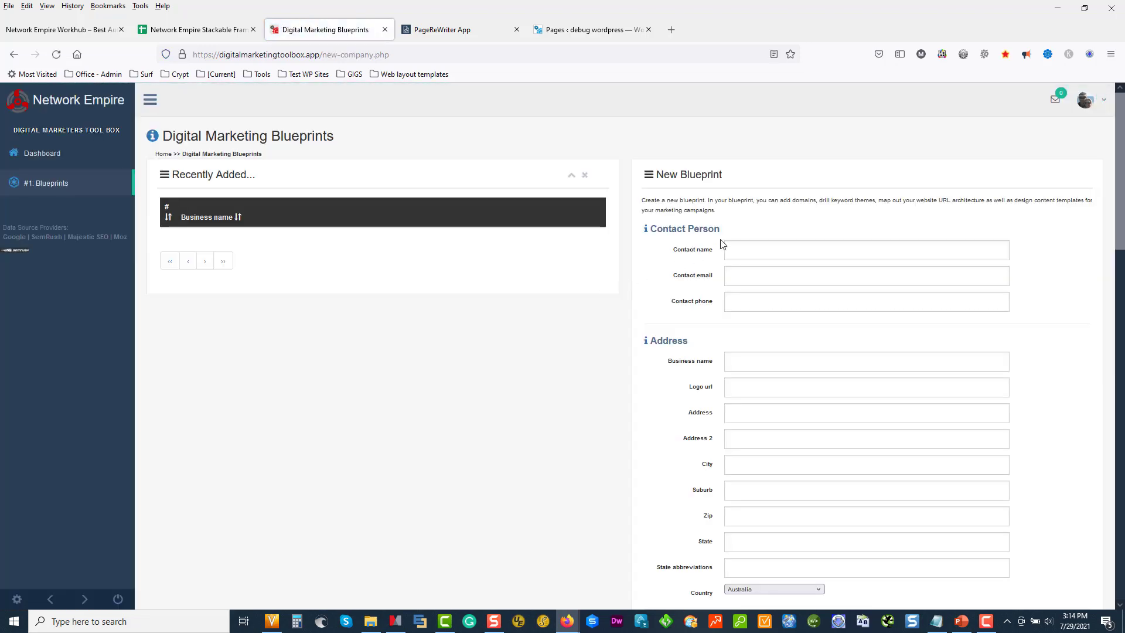
left_click(763, 255)
left_click(762, 261)
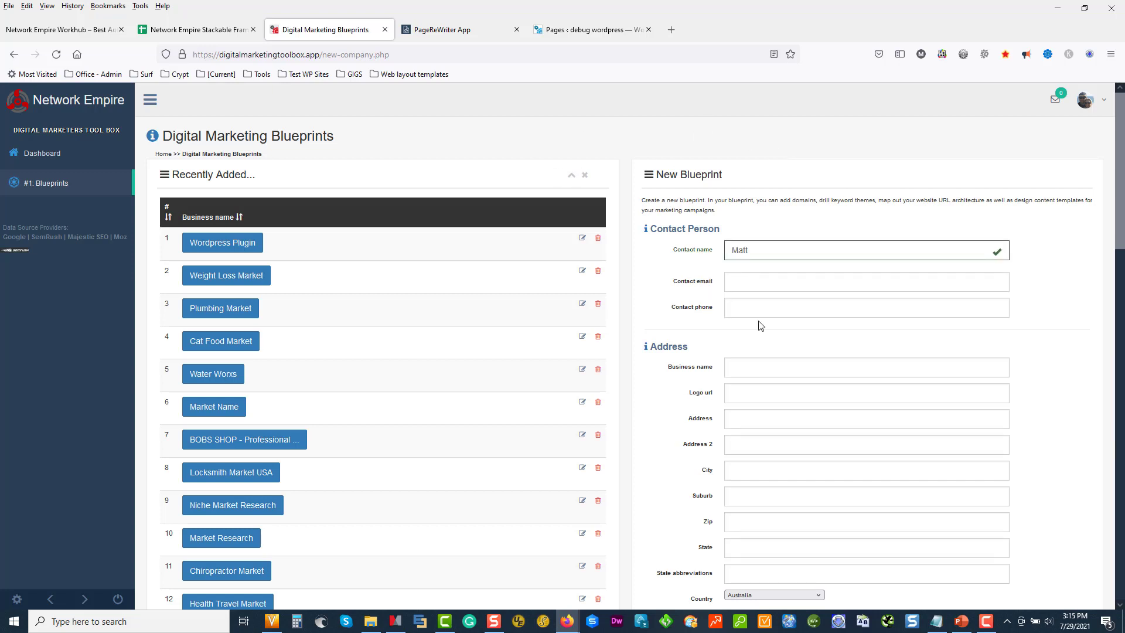
left_click(759, 372)
type("La")
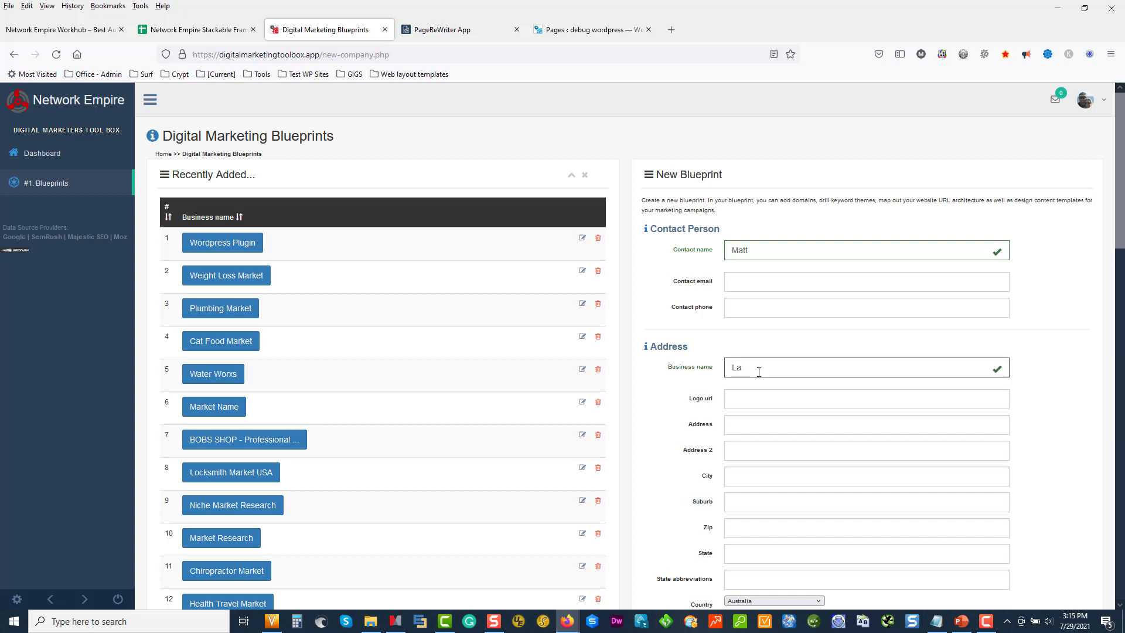
type("w Service Market")
scroll(703, 445, "down", 1)
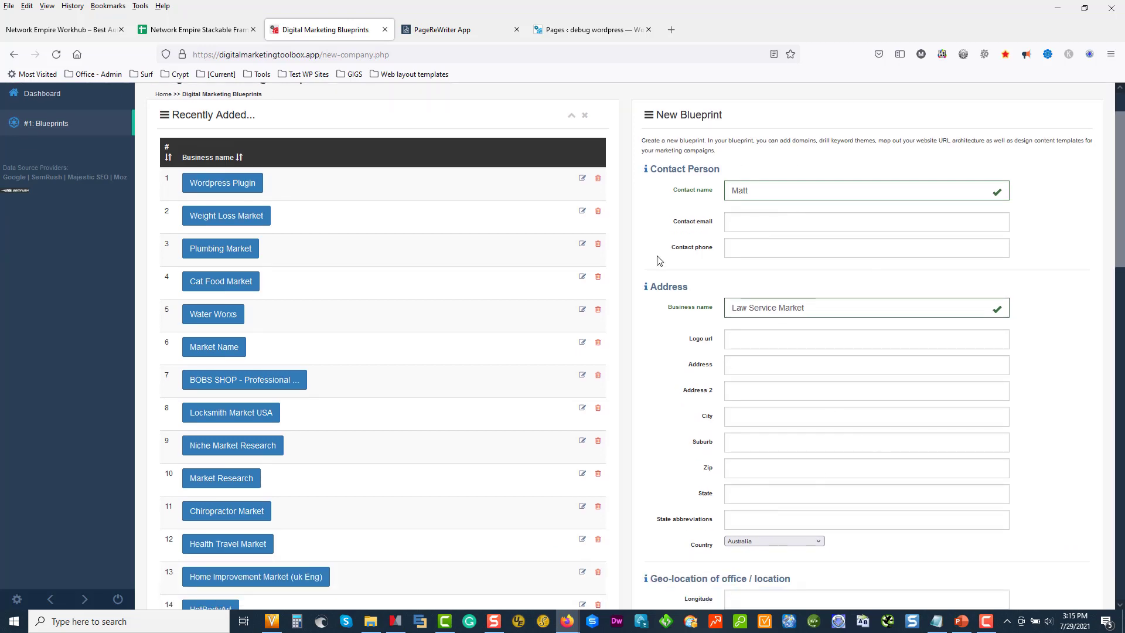
- Set the blueprint's country to United States of America and submit the new blueprint
left_click(761, 541)
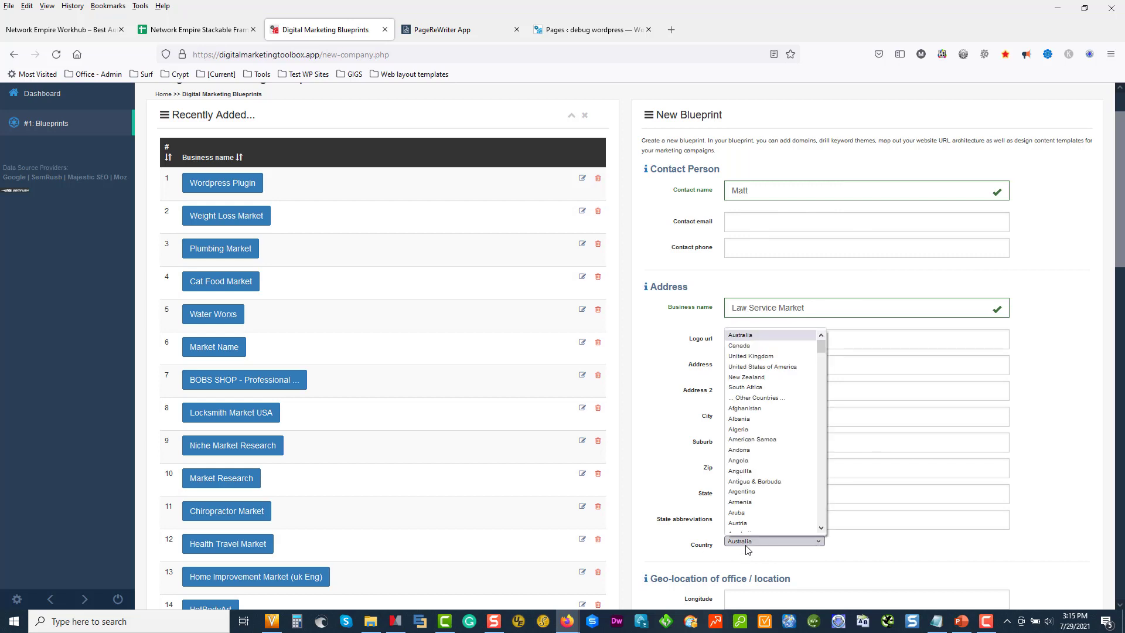
left_click(762, 361)
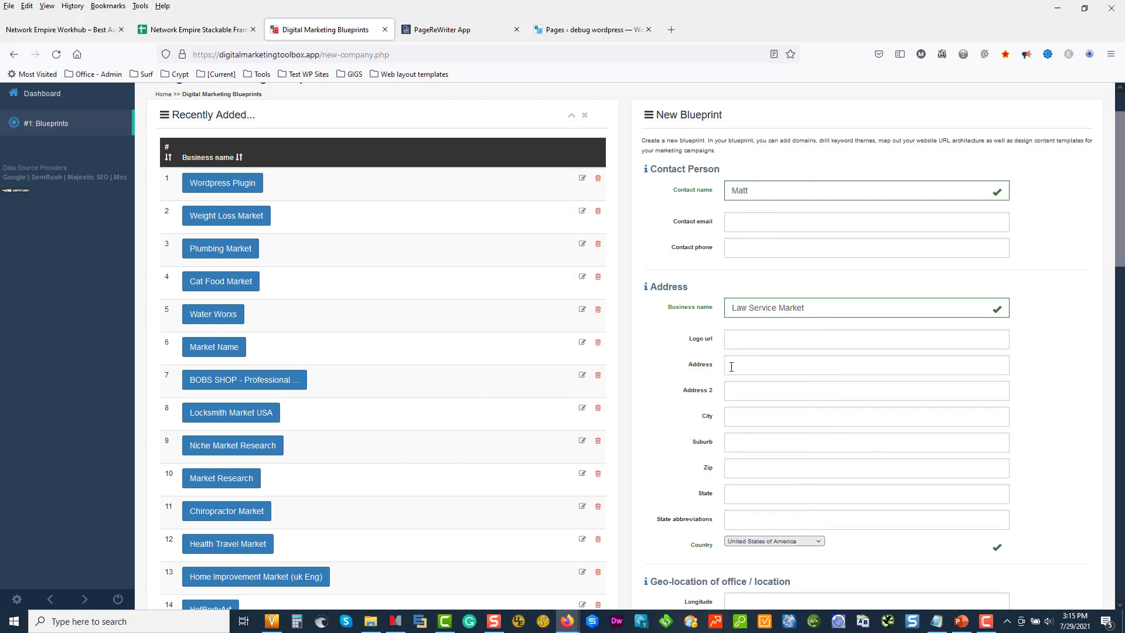
scroll(696, 393, "down", 2)
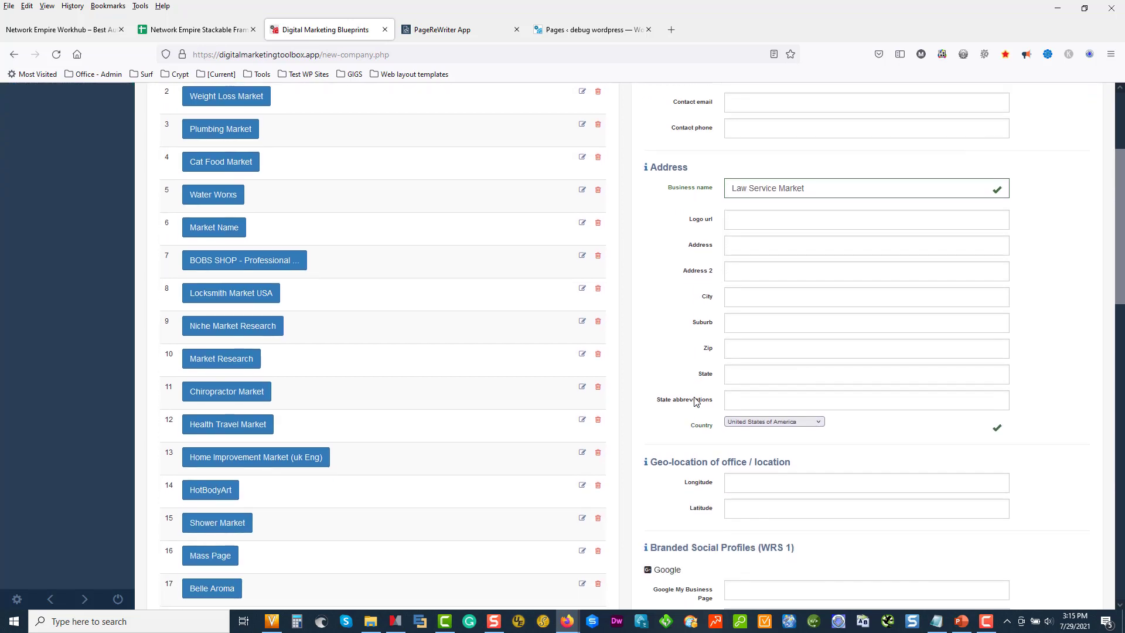
scroll(696, 402, "down", 1)
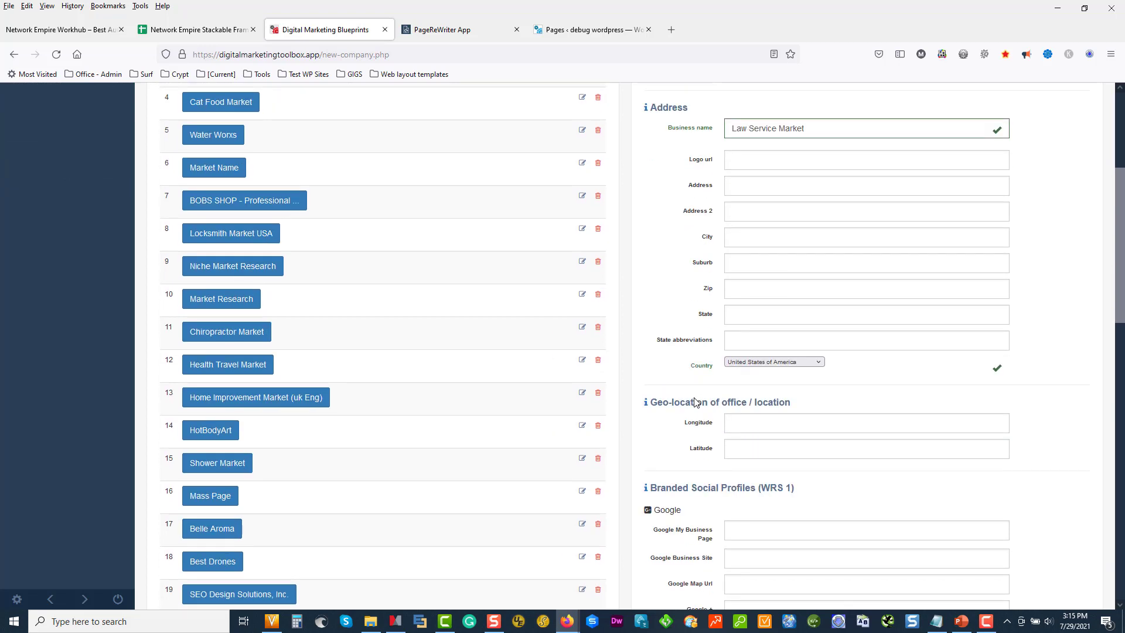
scroll(695, 401, "down", 14)
scroll(727, 504, "down", 1)
left_click(744, 531)
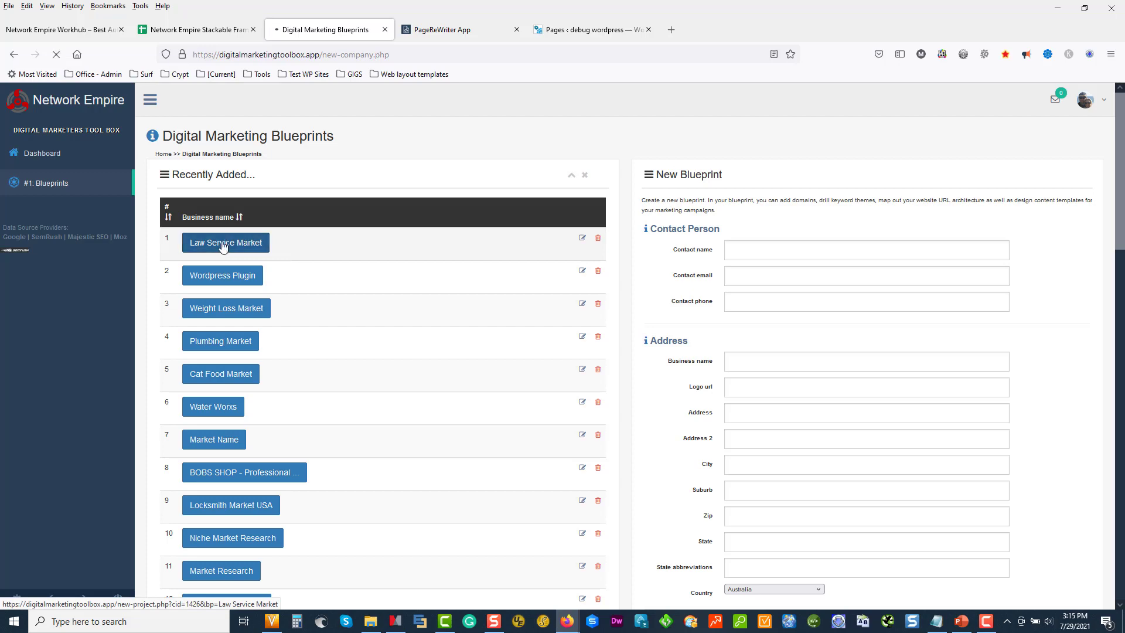
left_click(223, 250)
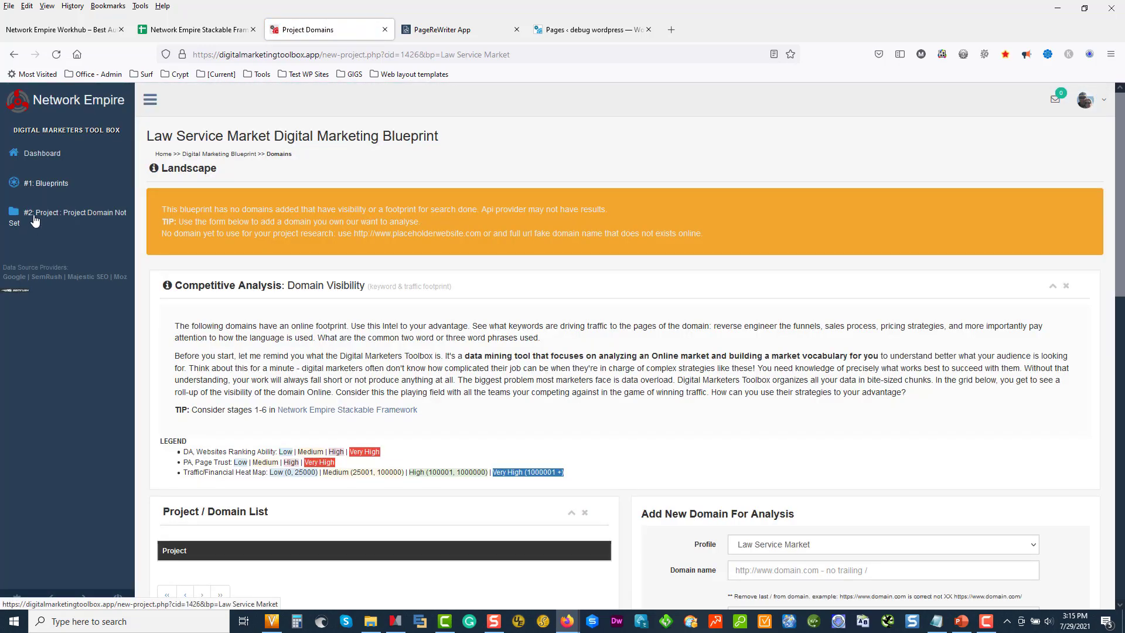
scroll(363, 437, "down", 3)
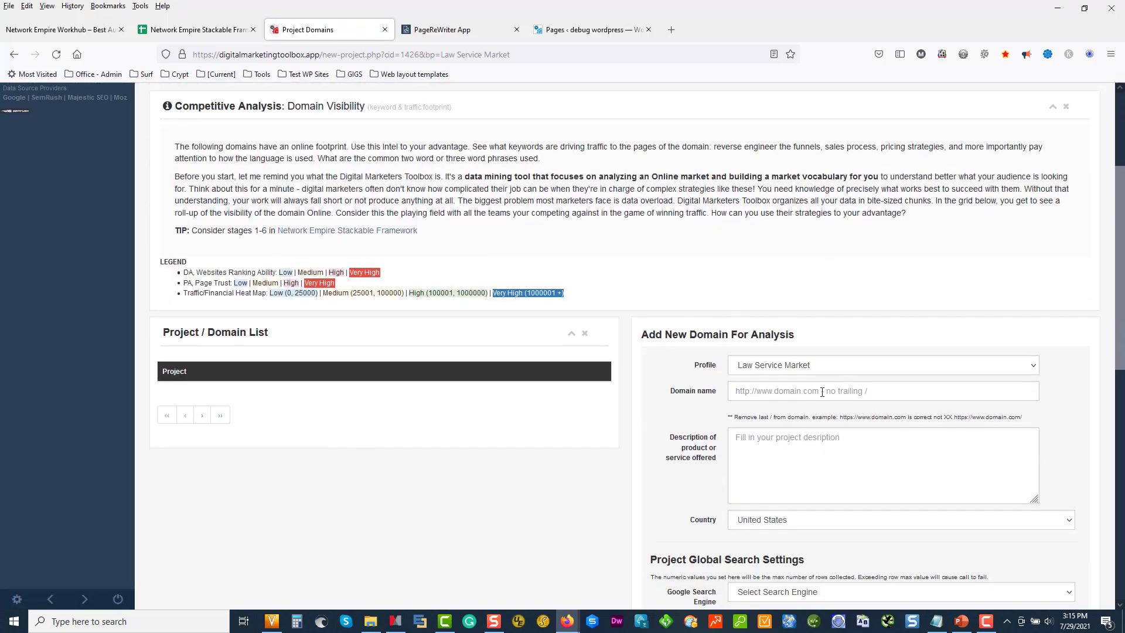
left_click(798, 393)
type("place")
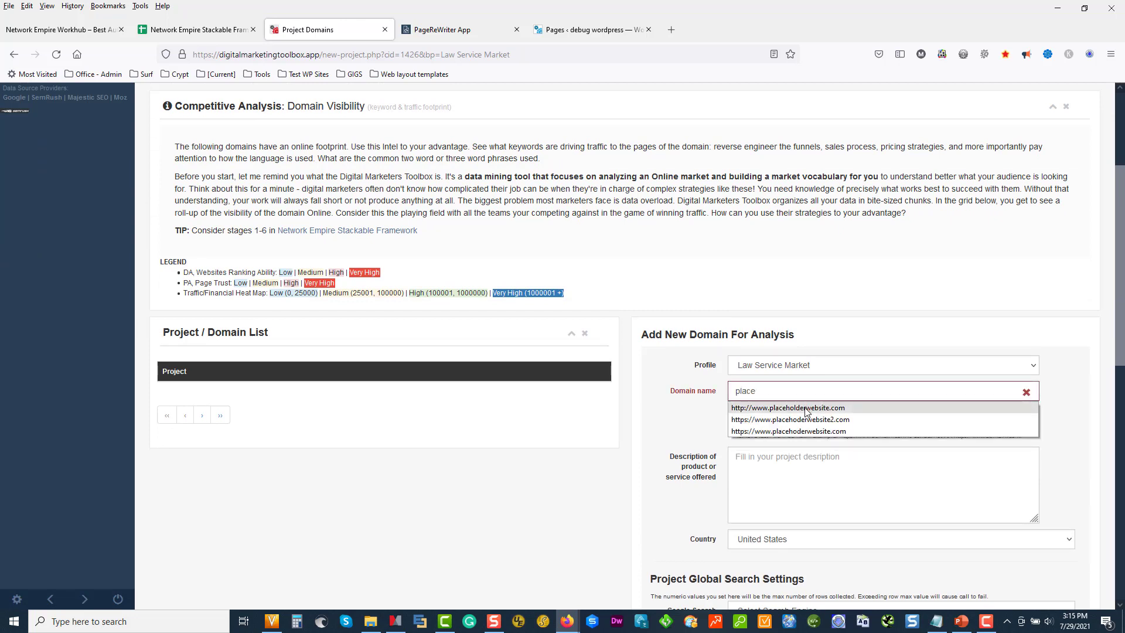
left_click(805, 408)
- Check the placeholder domain by opening its copied address in a separate browser tab, then return to the project domain form
left_click_drag(866, 396, 662, 402)
key("ctrl+c")
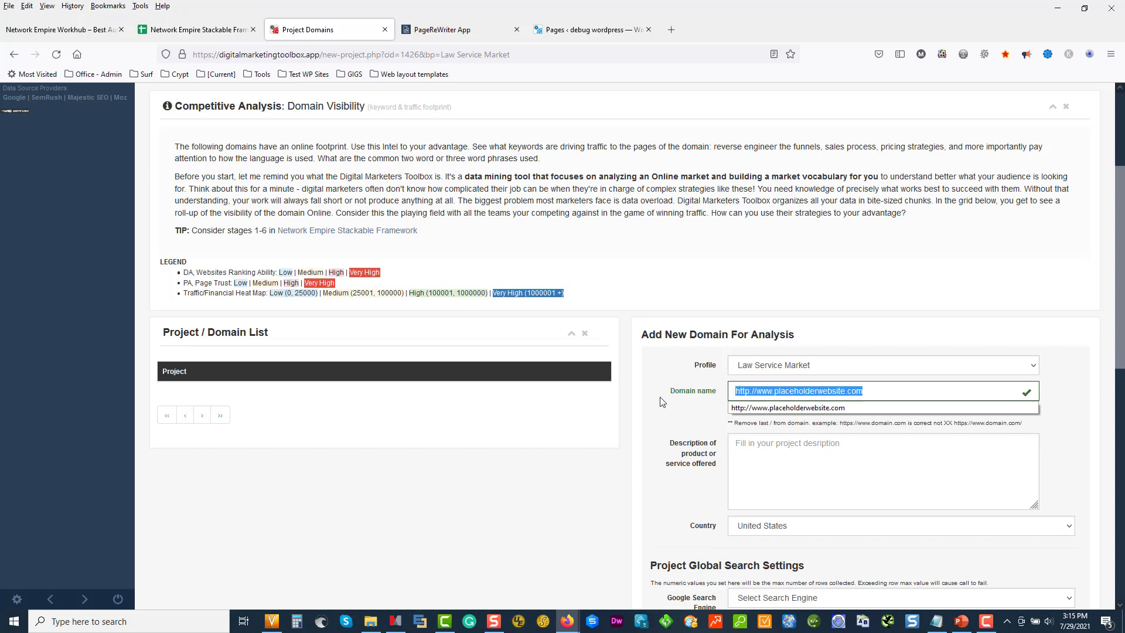
left_click(671, 28)
left_click(623, 51)
key("ctrl+v")
key("Return")
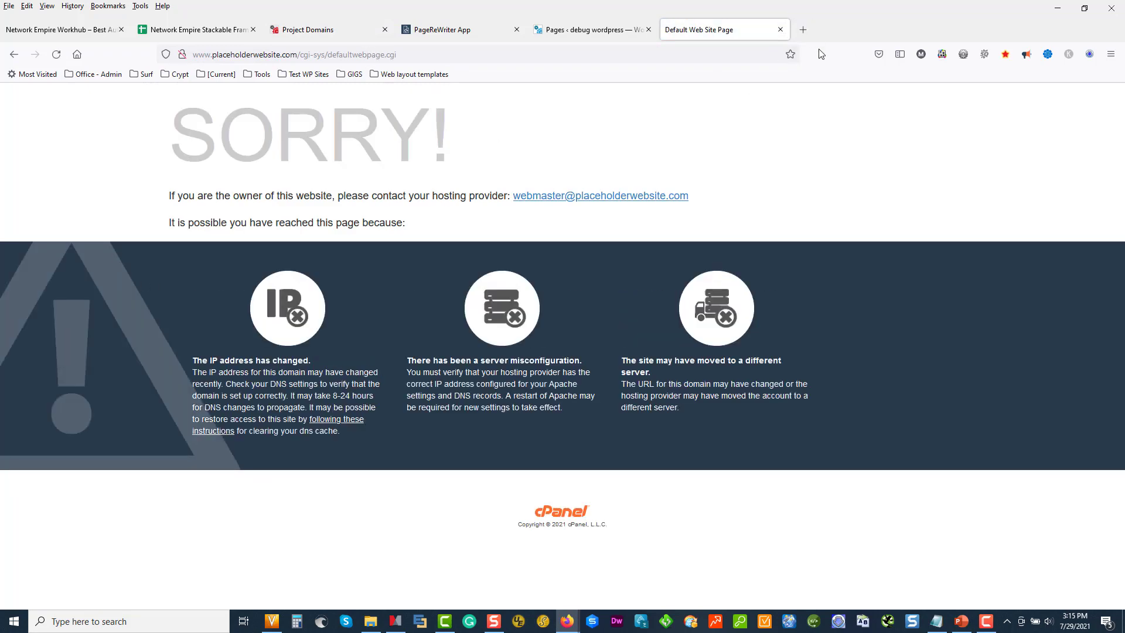
left_click(803, 29)
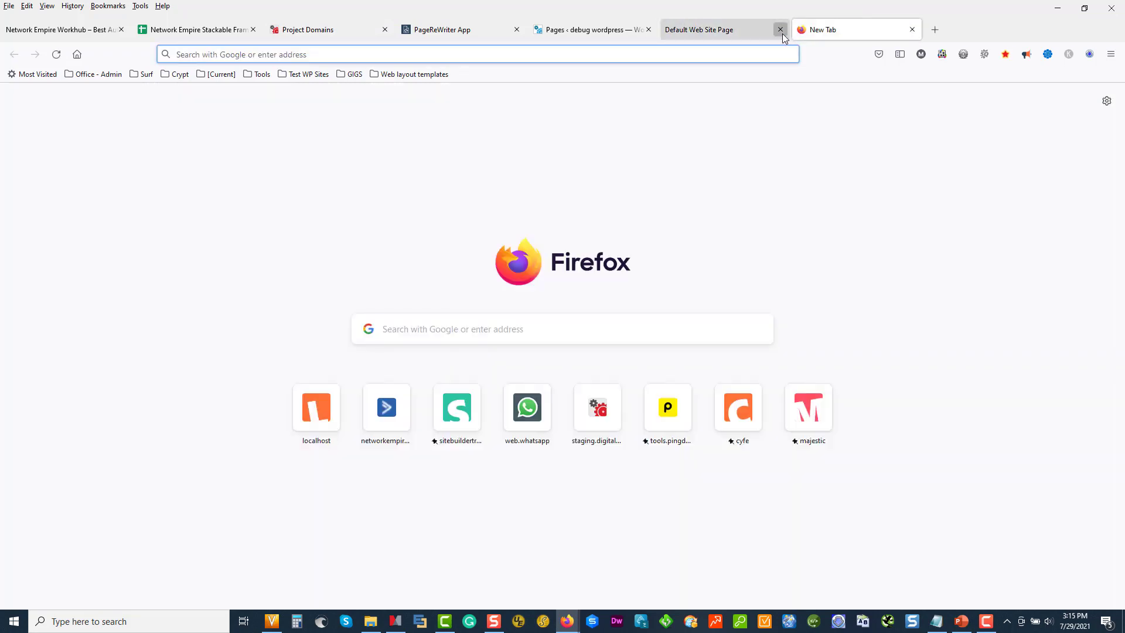
left_click(780, 30)
left_click(781, 29)
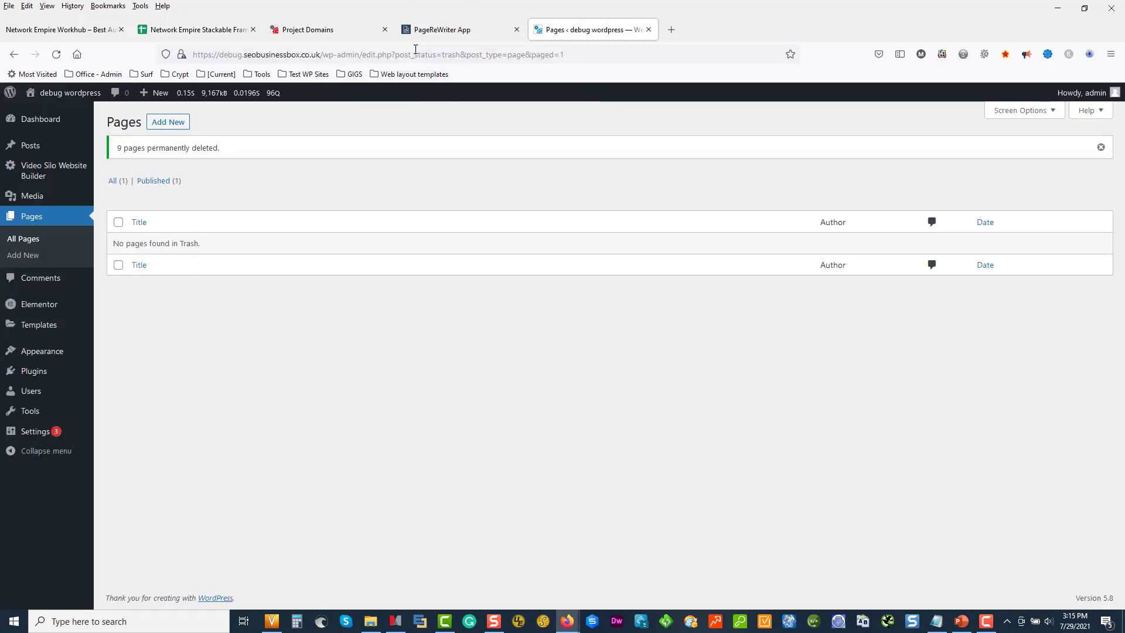
left_click(316, 32)
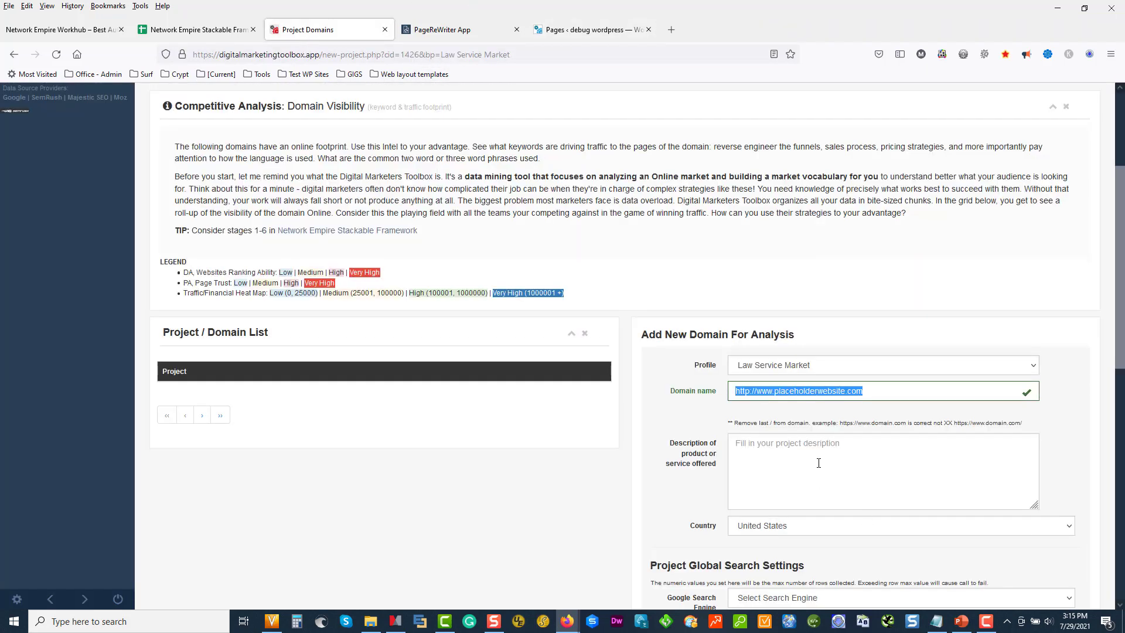
- Describe the offered service as "legal directory" and choose google.com as the project's search engine
left_click(816, 467)
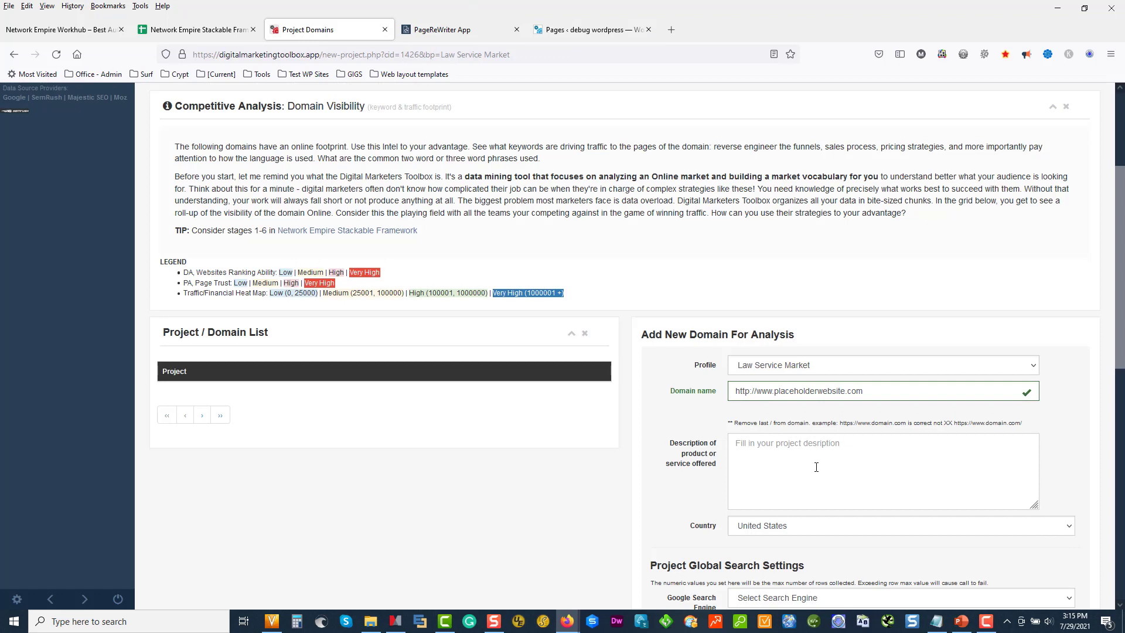
type("legal directory")
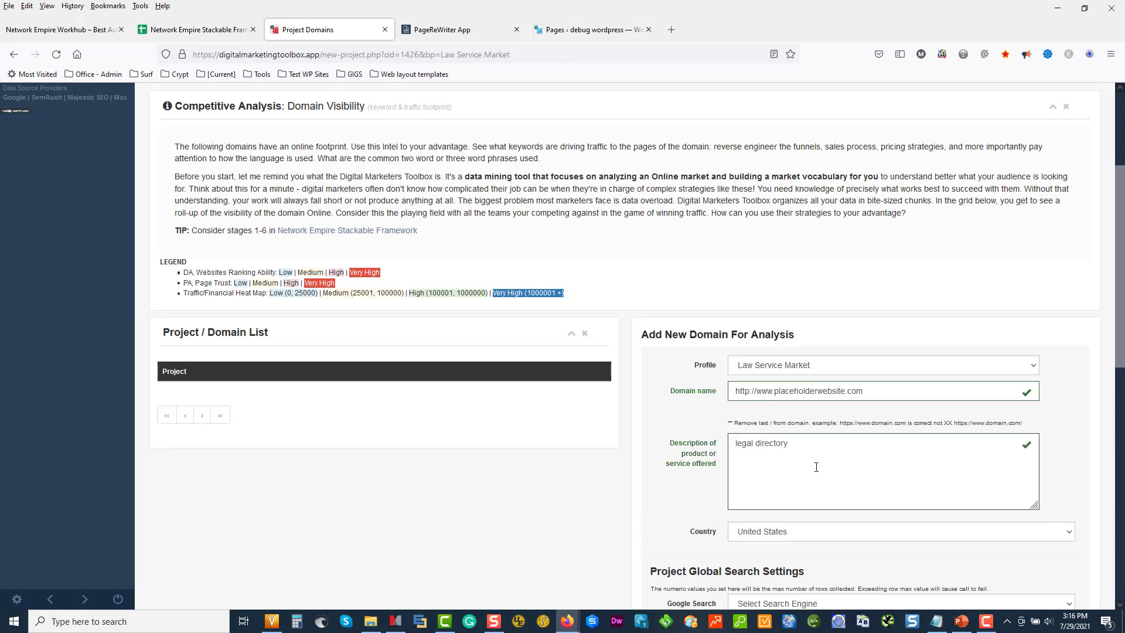
scroll(691, 472, "down", 3)
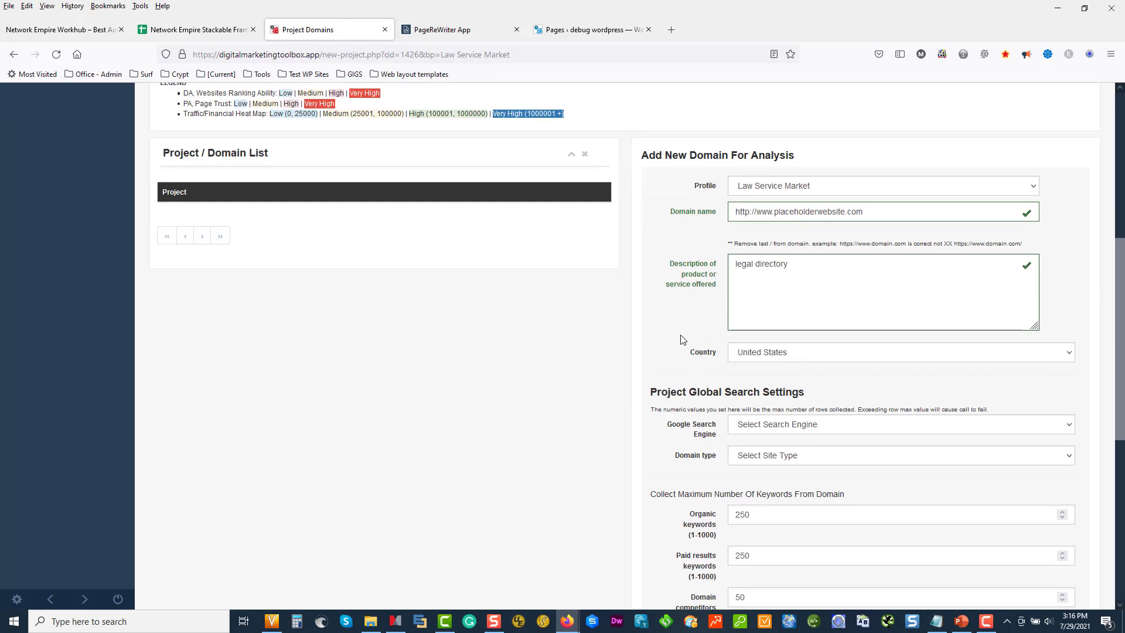
left_click(781, 425)
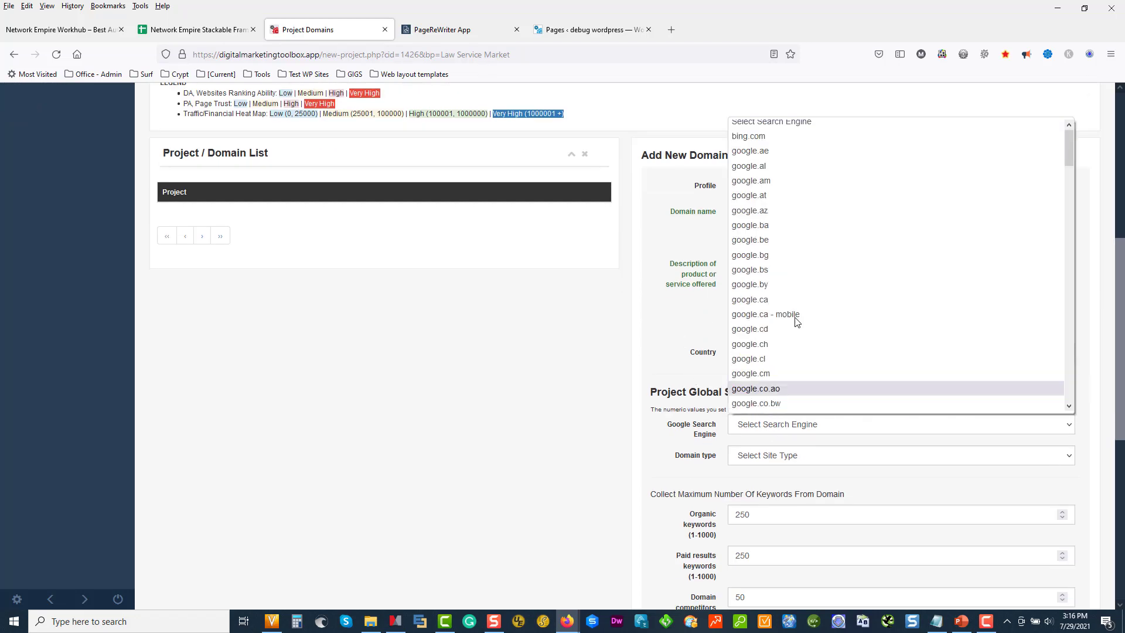
scroll(779, 361, "down", 4)
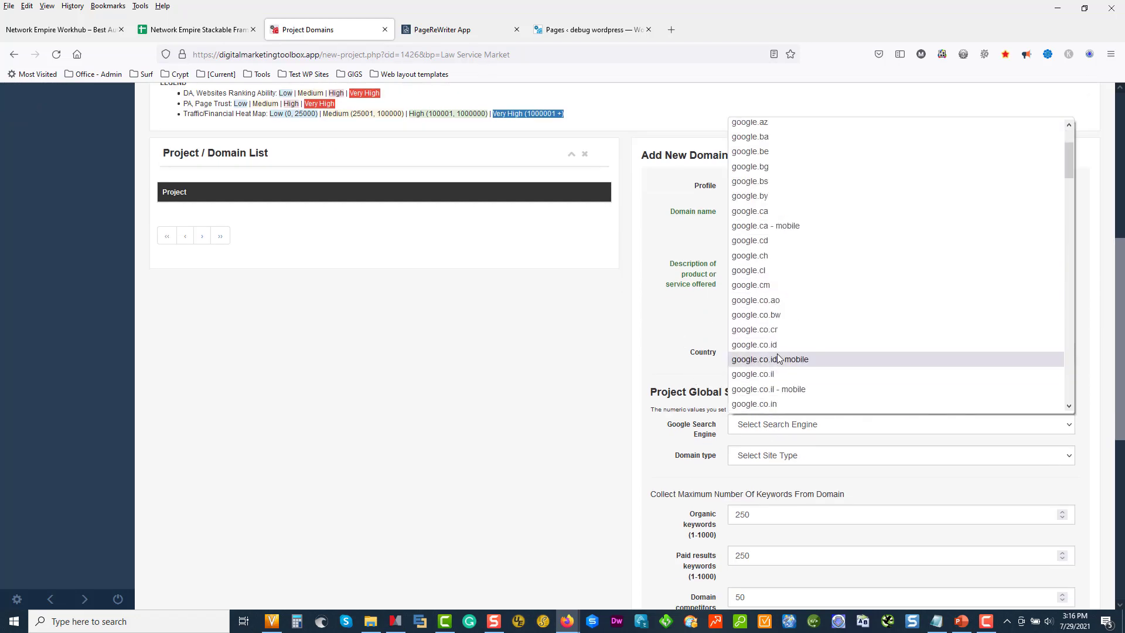
scroll(780, 359, "down", 3)
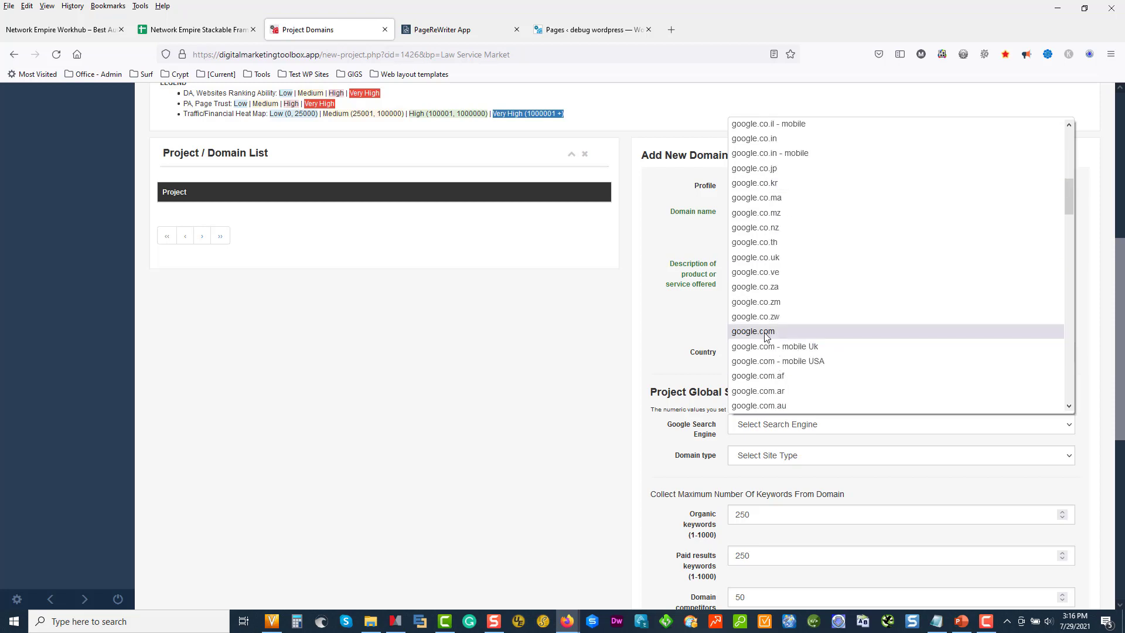
left_click(764, 332)
left_click(658, 365)
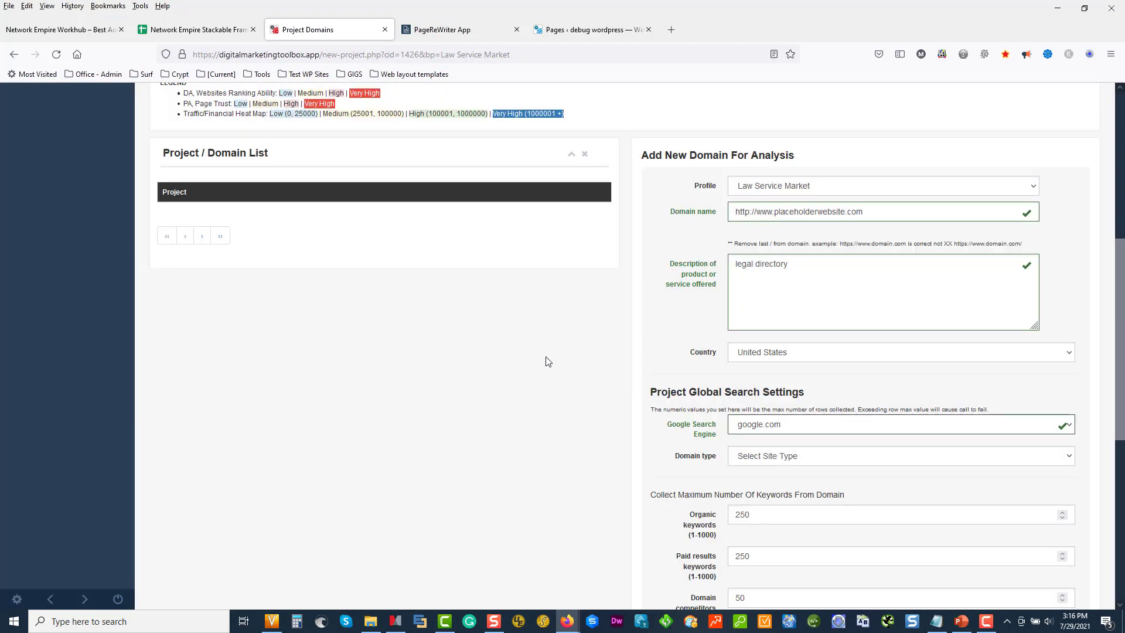
- Set the project's domain type to WR1 Money Site
left_click(780, 461)
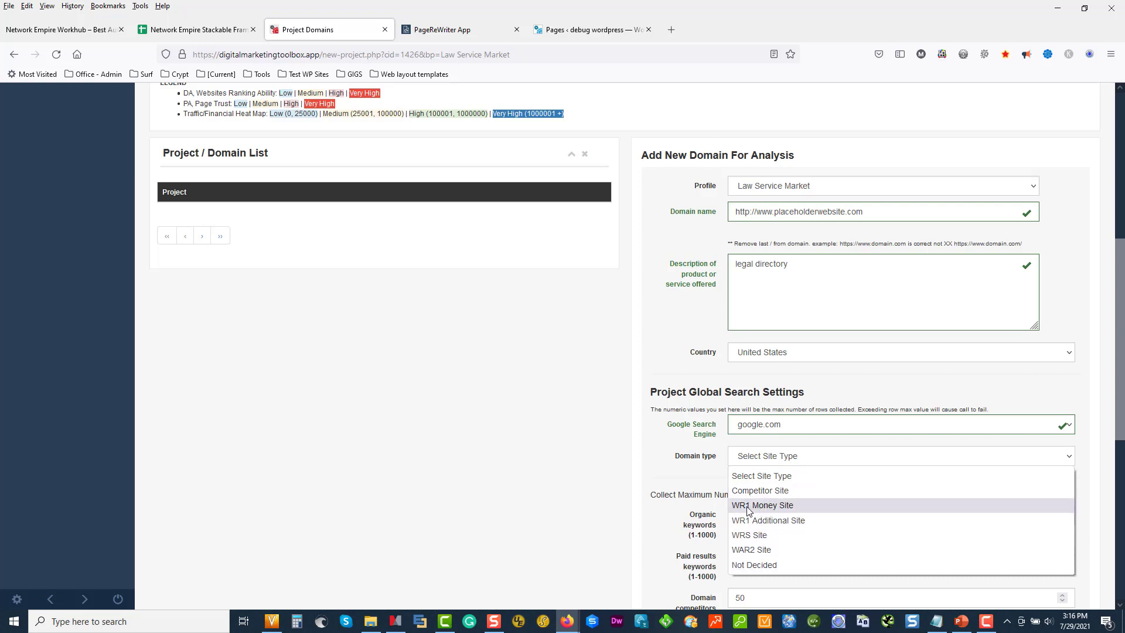
left_click(764, 510)
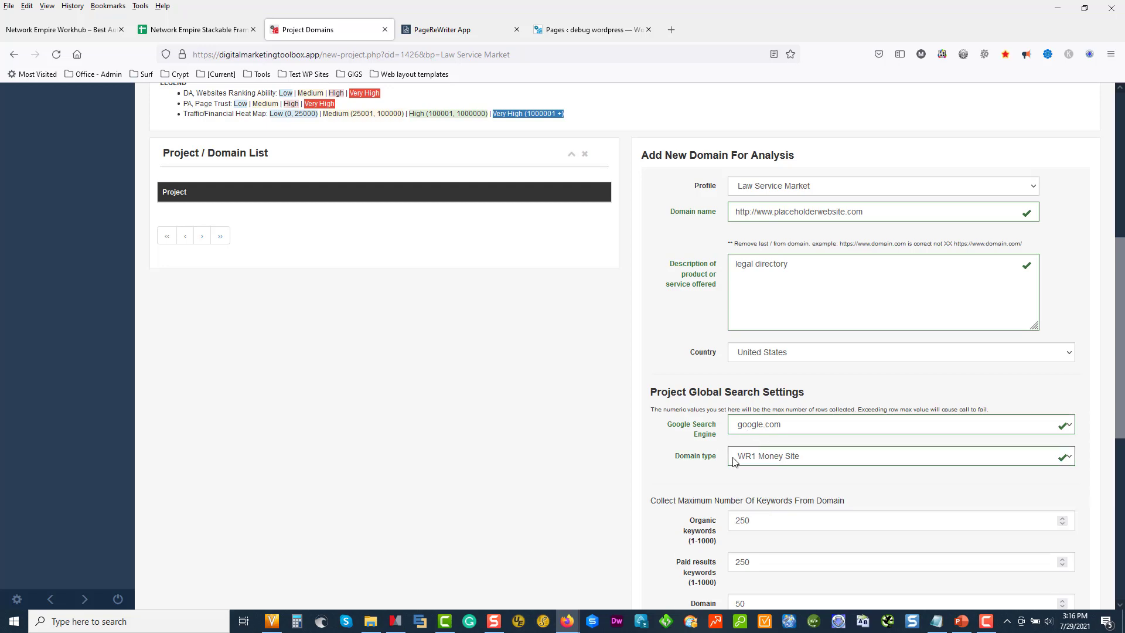
scroll(713, 486, "down", 3)
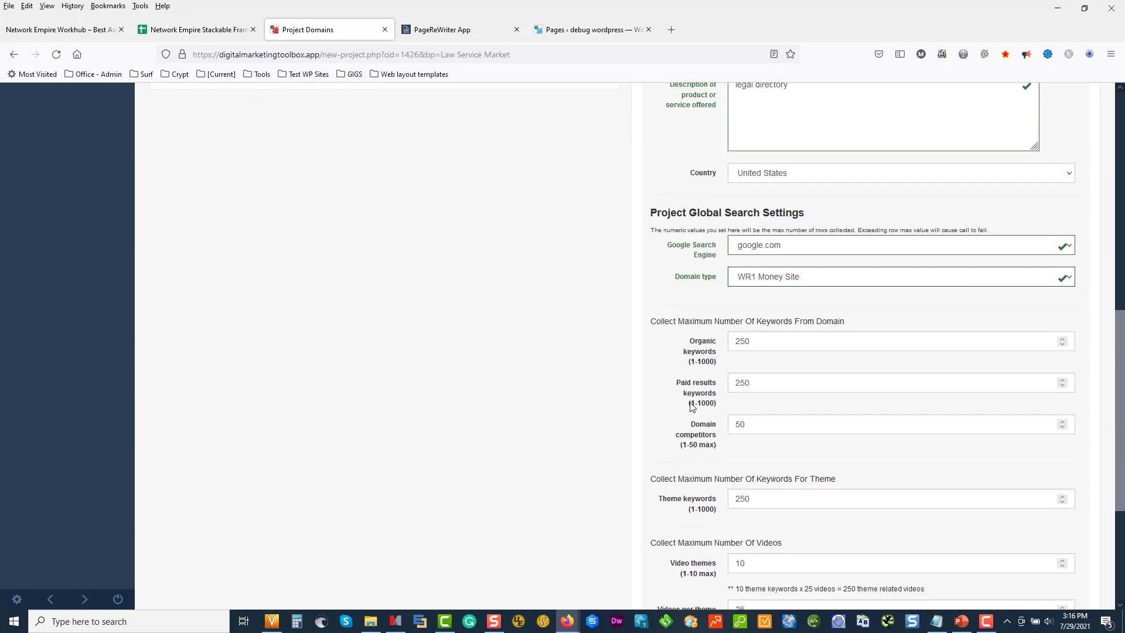
- Review the project's search settings and keep the default collection limits, then create the new placeholder domain project
scroll(692, 405, "up", 3)
scroll(703, 381, "down", 4)
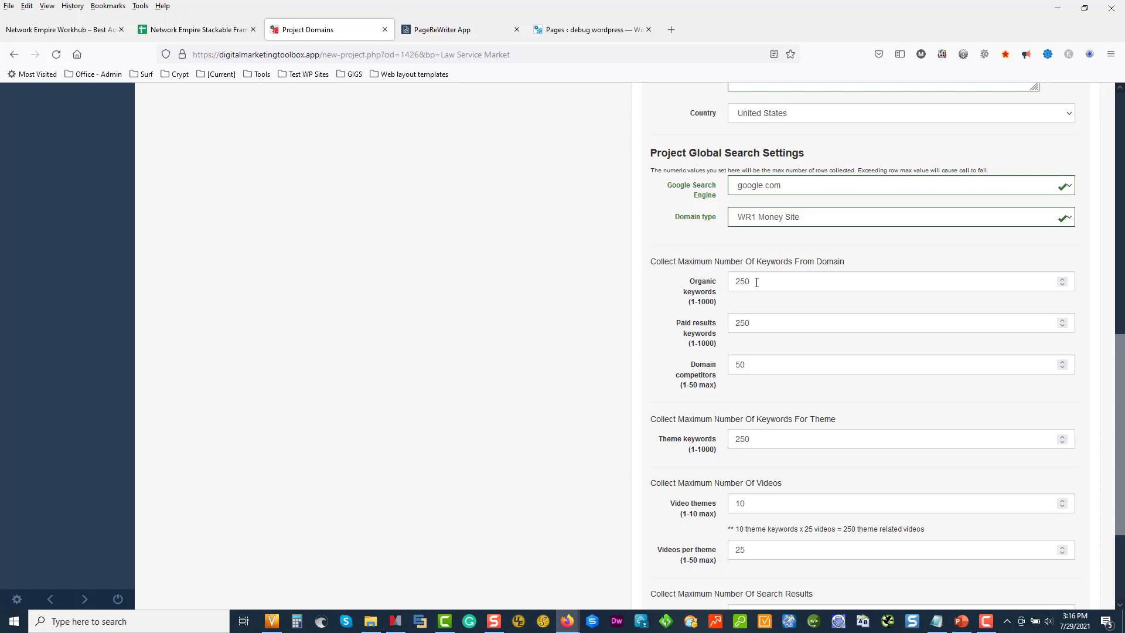
scroll(757, 282, "up", 6)
scroll(757, 300, "up", 2)
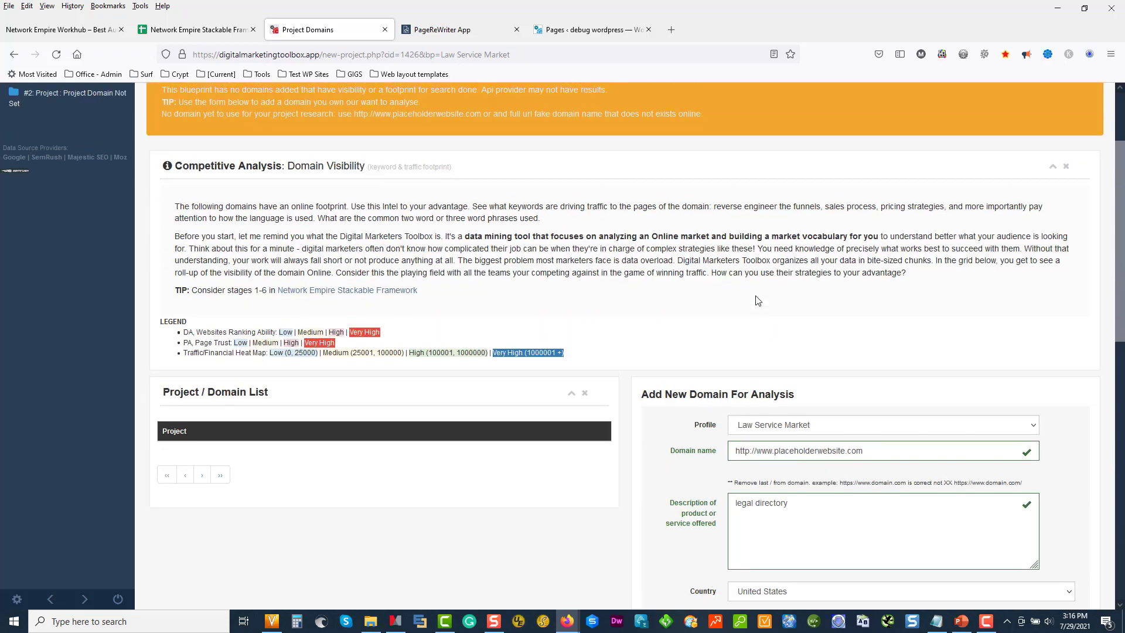
scroll(755, 304, "up", 2)
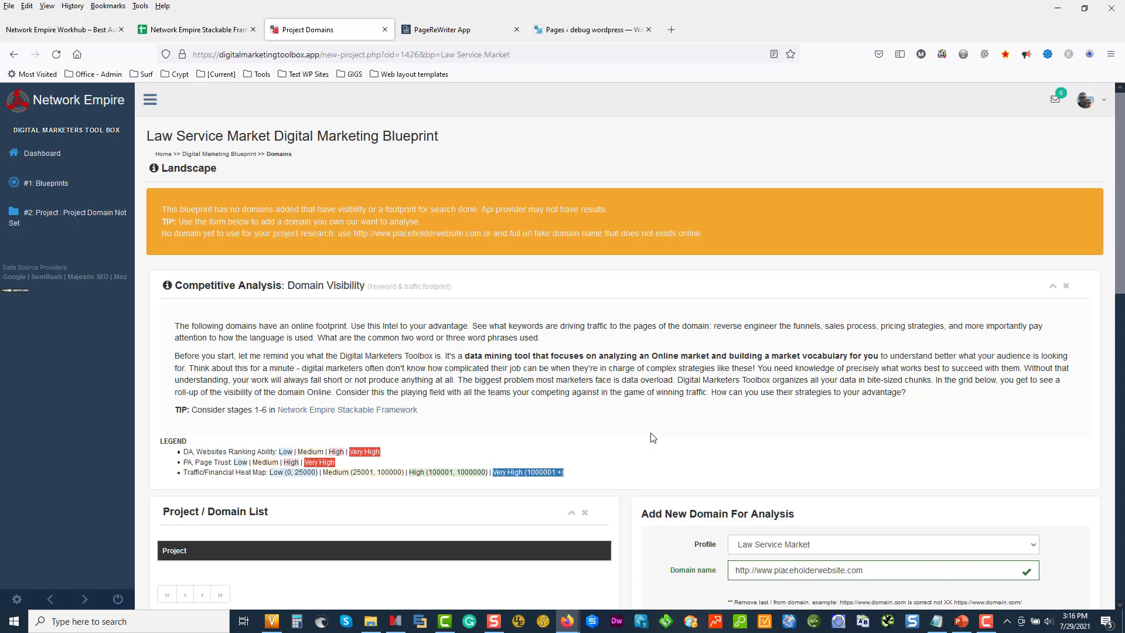
scroll(654, 437, "down", 2)
scroll(653, 437, "down", 7)
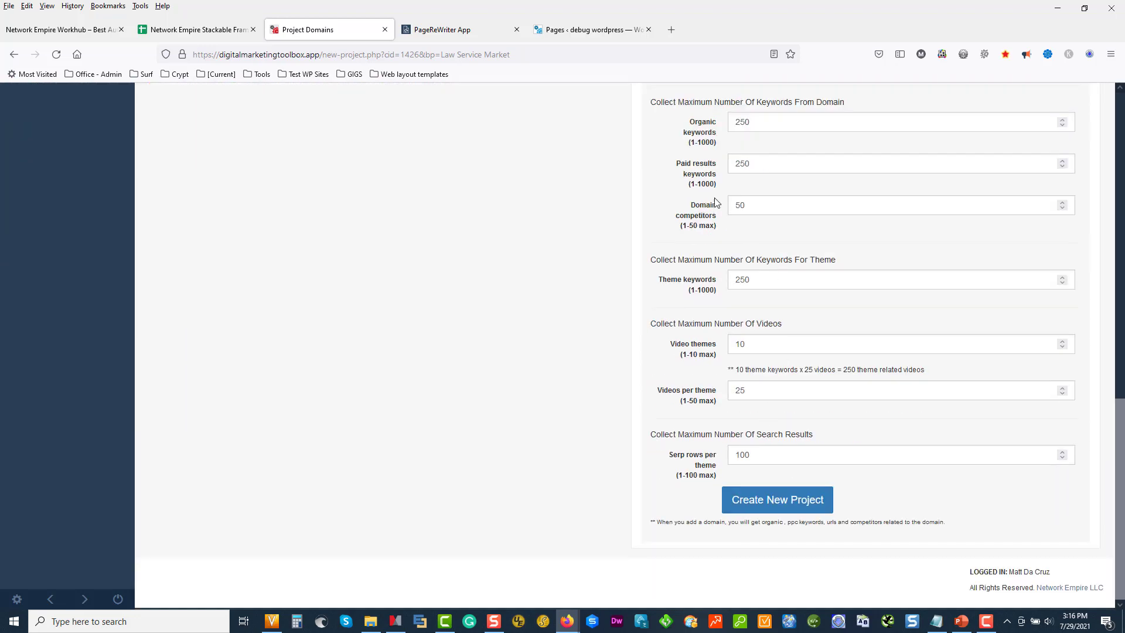
left_click(801, 500)
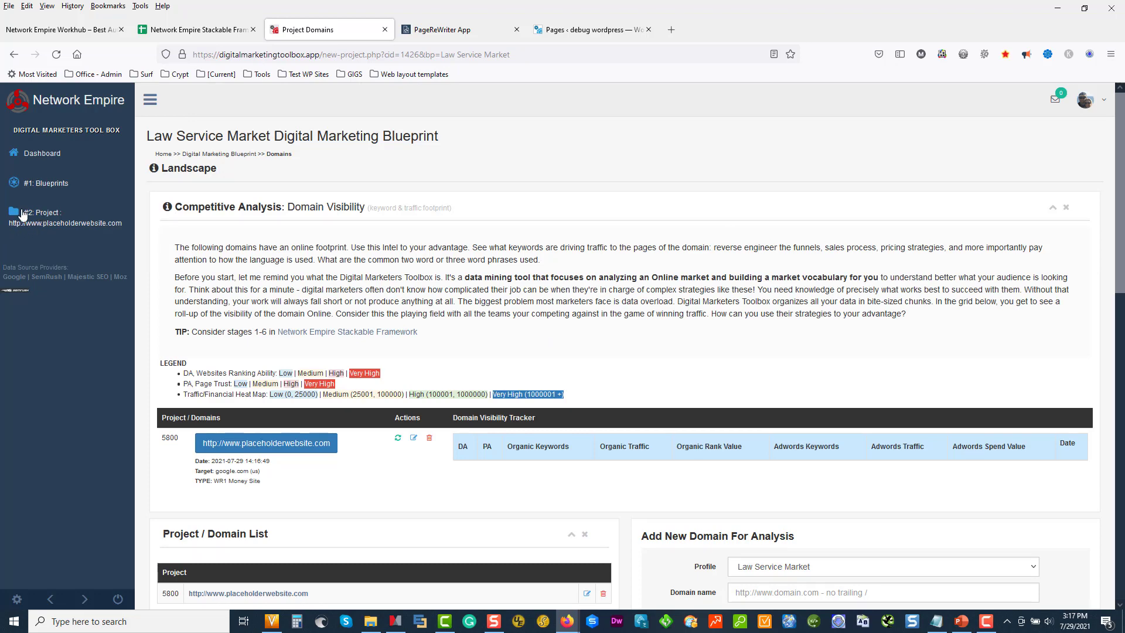
scroll(346, 311, "down", 3)
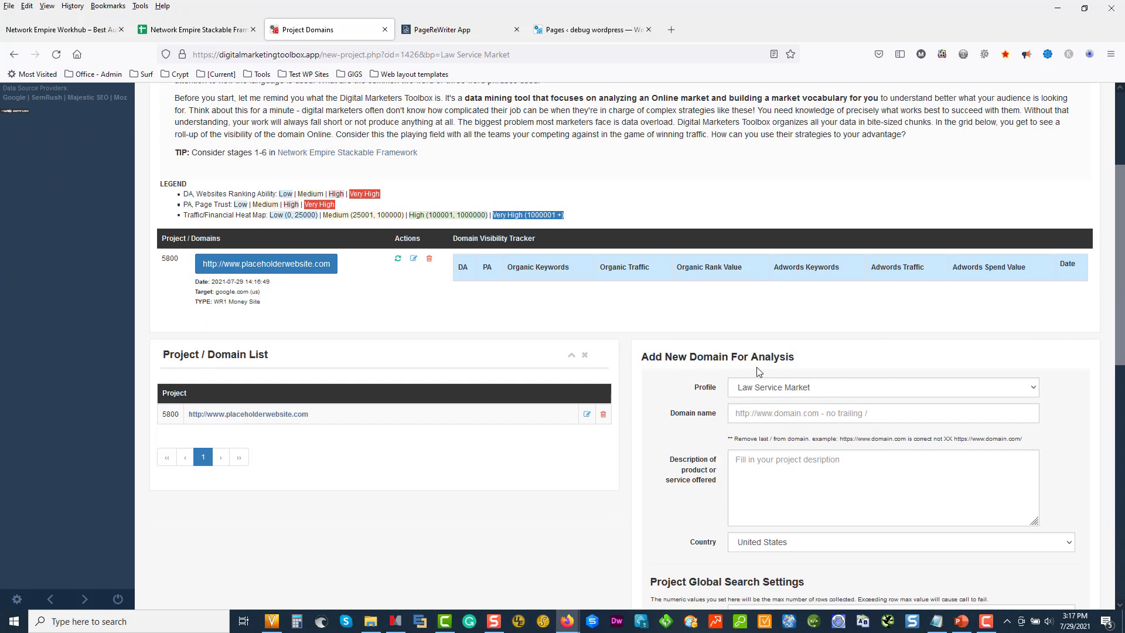
scroll(275, 384, "up", 1)
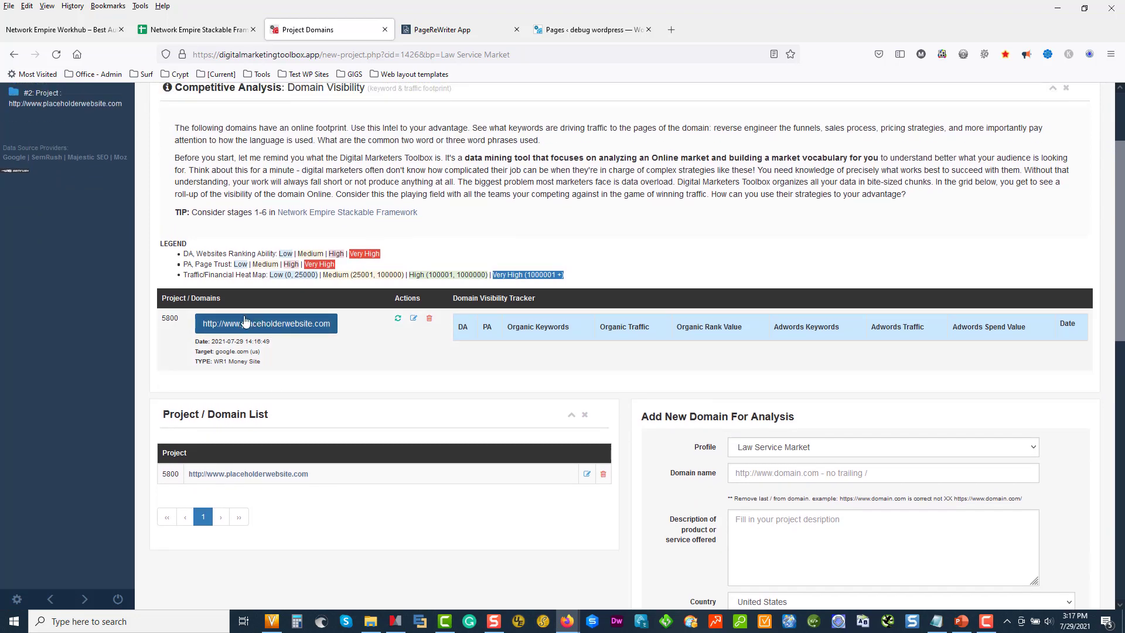
left_click(252, 325)
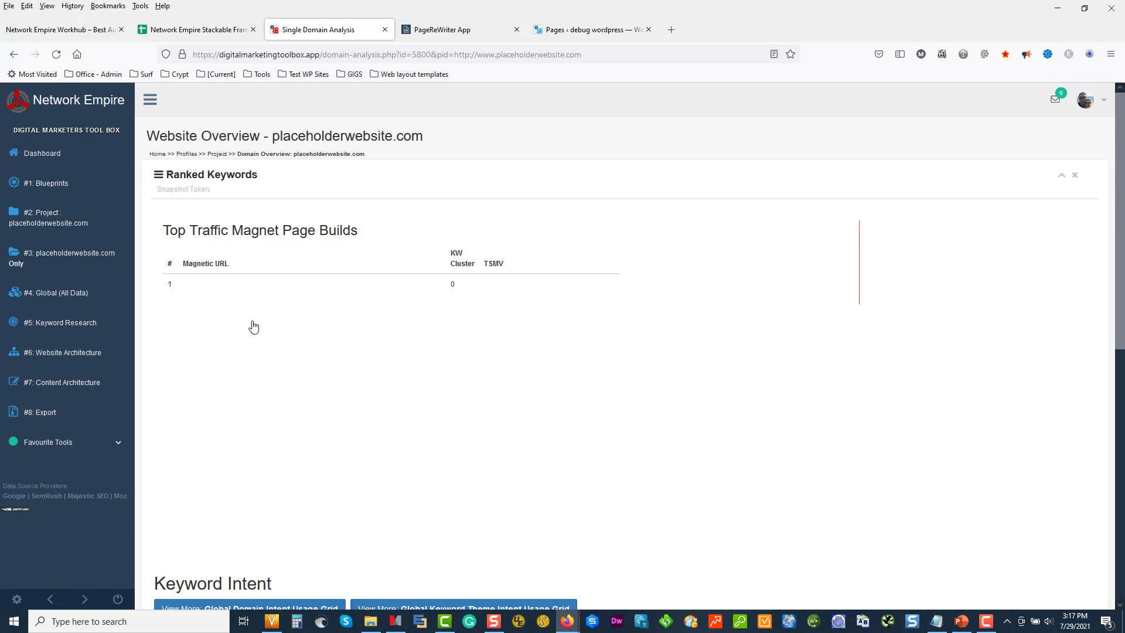
- Examine the ranked keywords and keyword intent sections of the placeholder domain's website overview
scroll(751, 166, "down", 8)
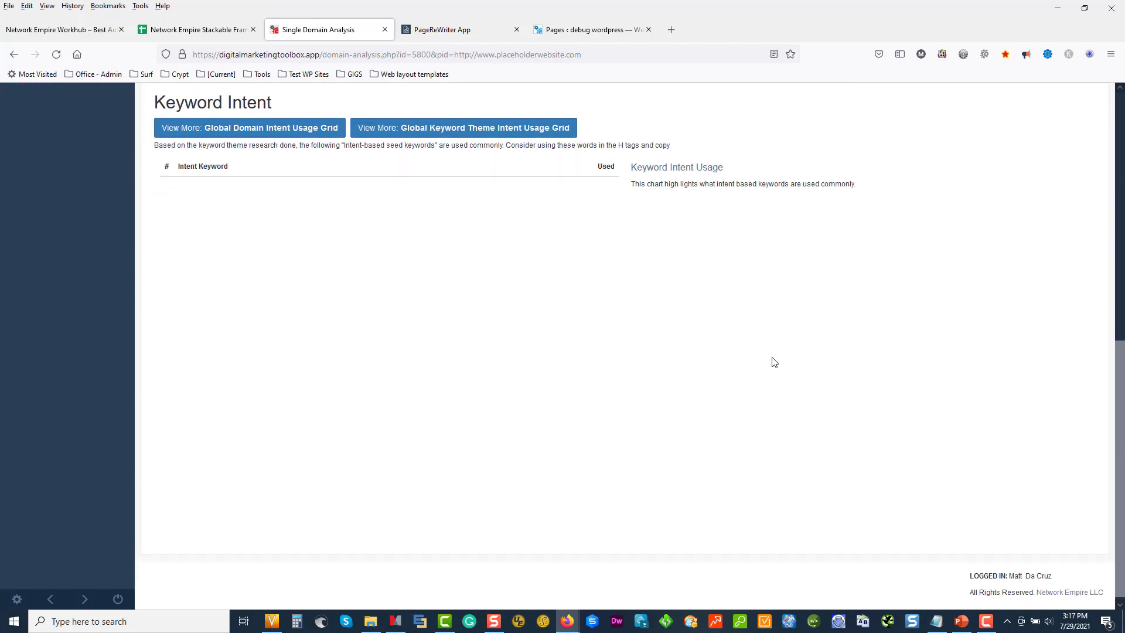
scroll(774, 362, "up", 6)
scroll(297, 410, "up", 2)
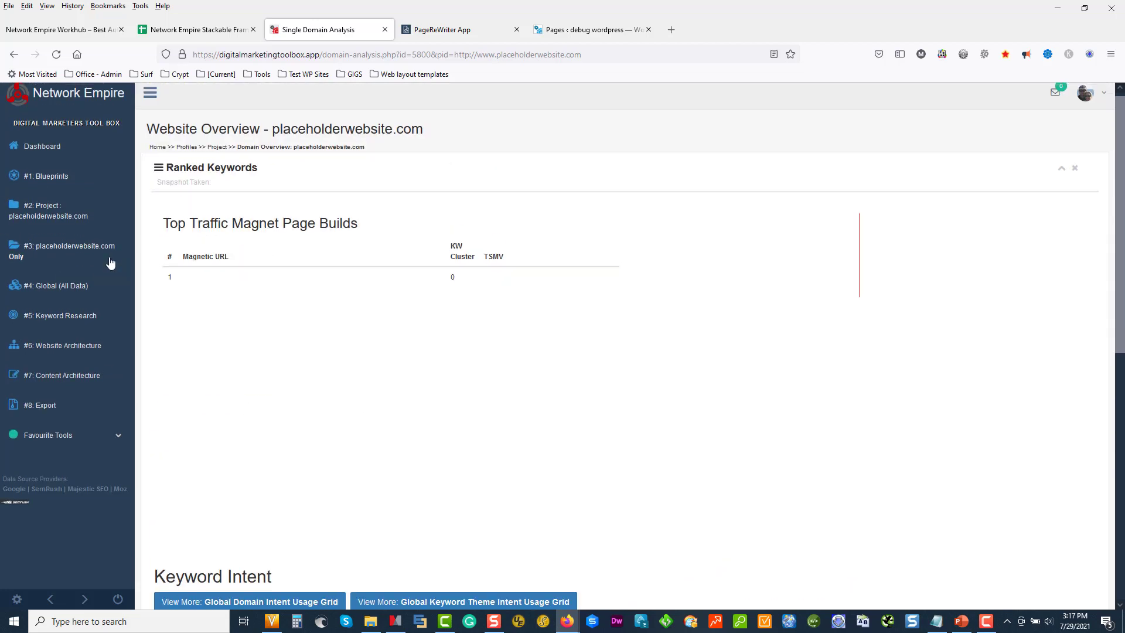
left_click(49, 248)
left_click(41, 283)
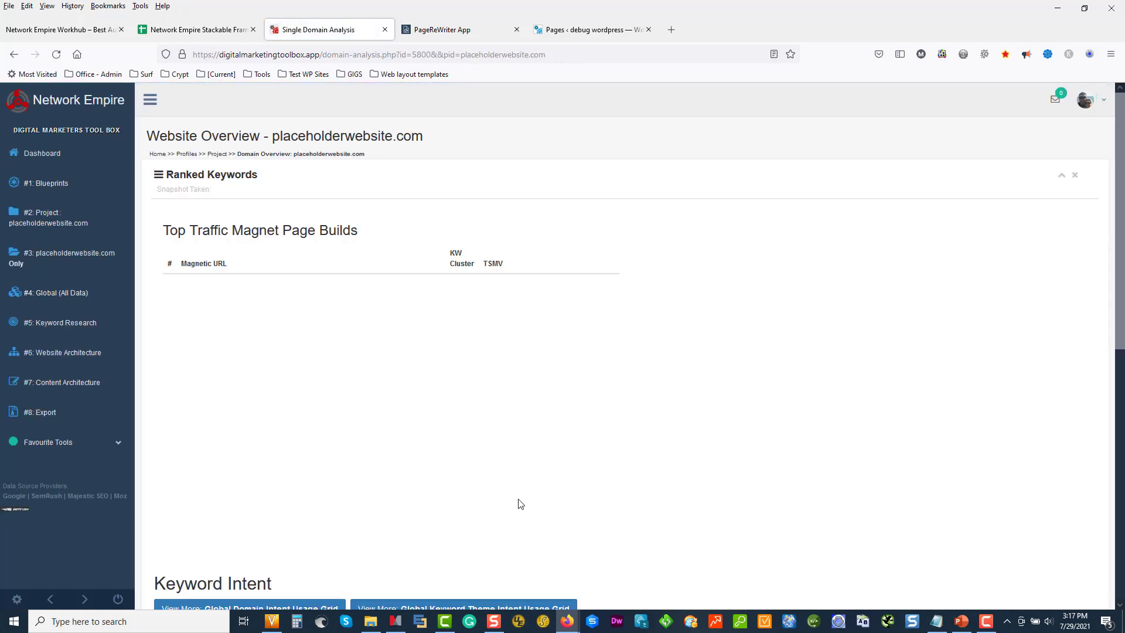
scroll(628, 432, "down", 5)
scroll(633, 455, "up", 5)
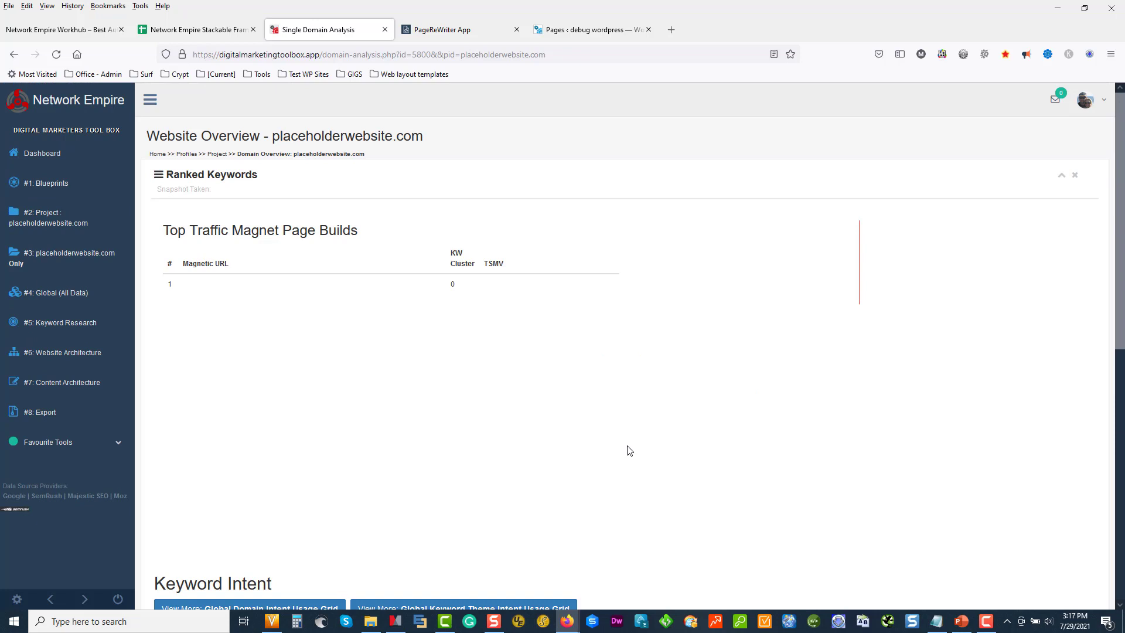
- View the Domain DNA Report for the placeholder domain and its page keyword themes across all projects
left_click(26, 254)
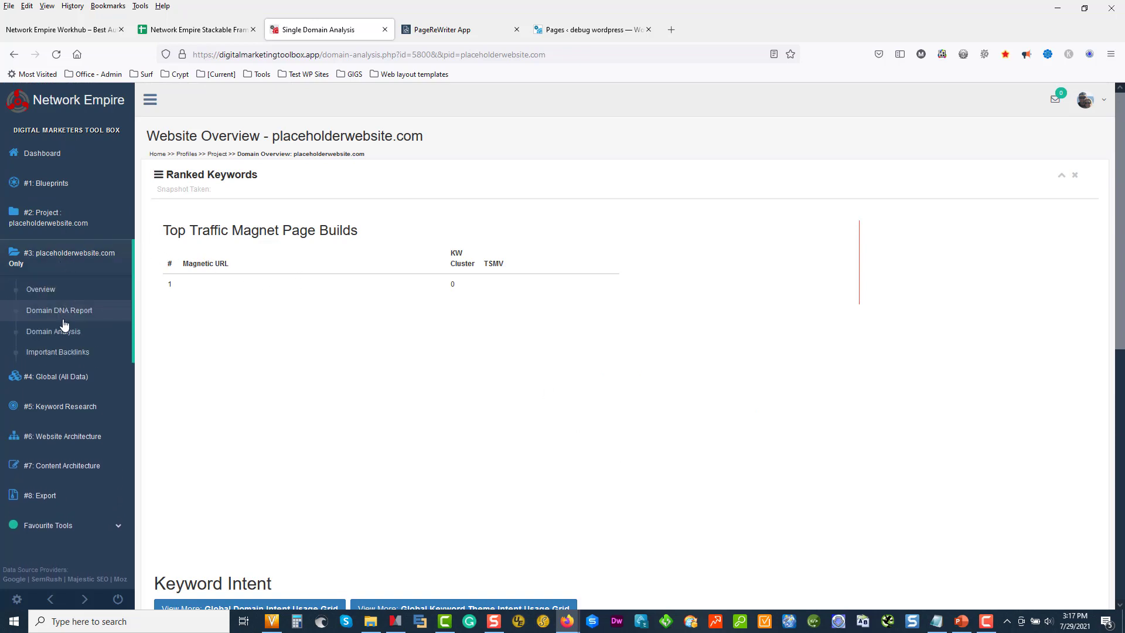
left_click(69, 313)
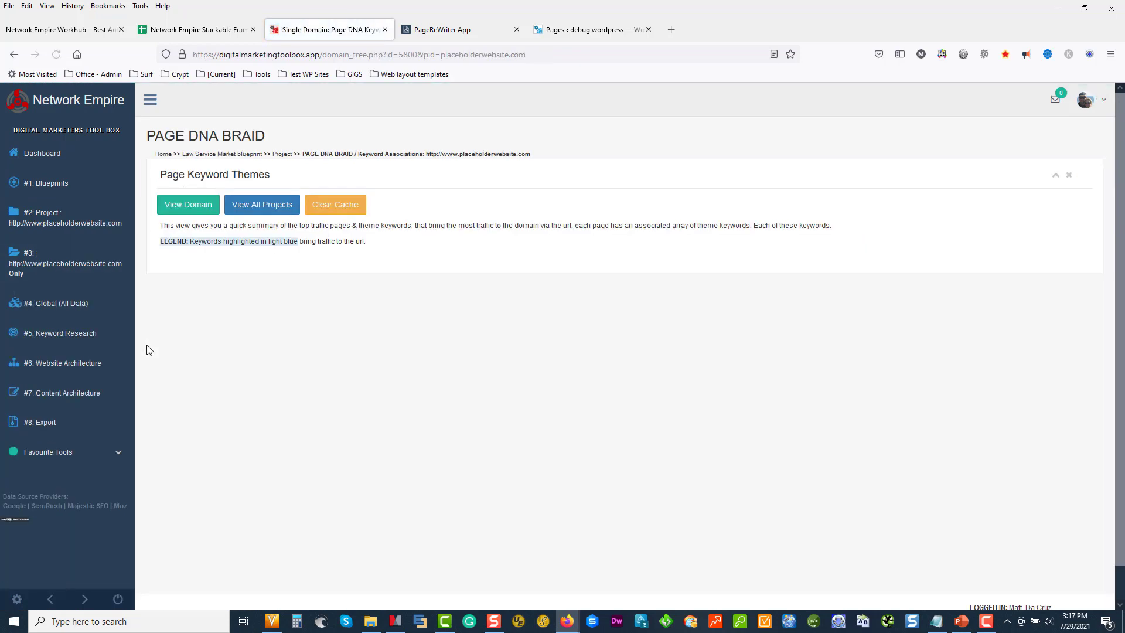
left_click(265, 206)
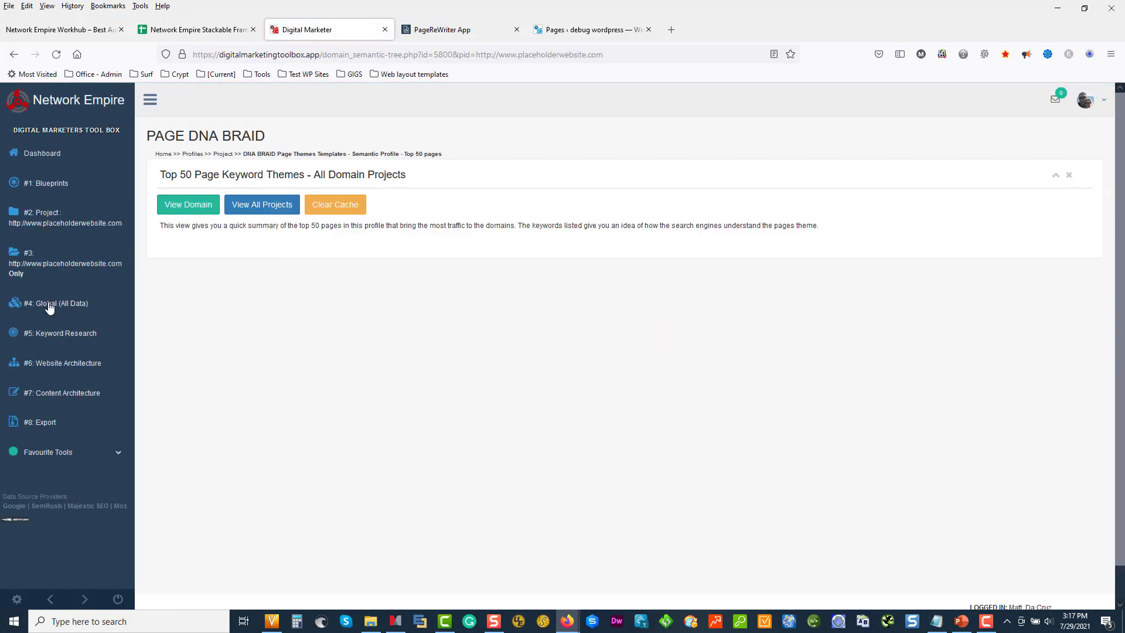
- Check the placeholder domain's important backlinks and look through the reports offered for global data
left_click(66, 363)
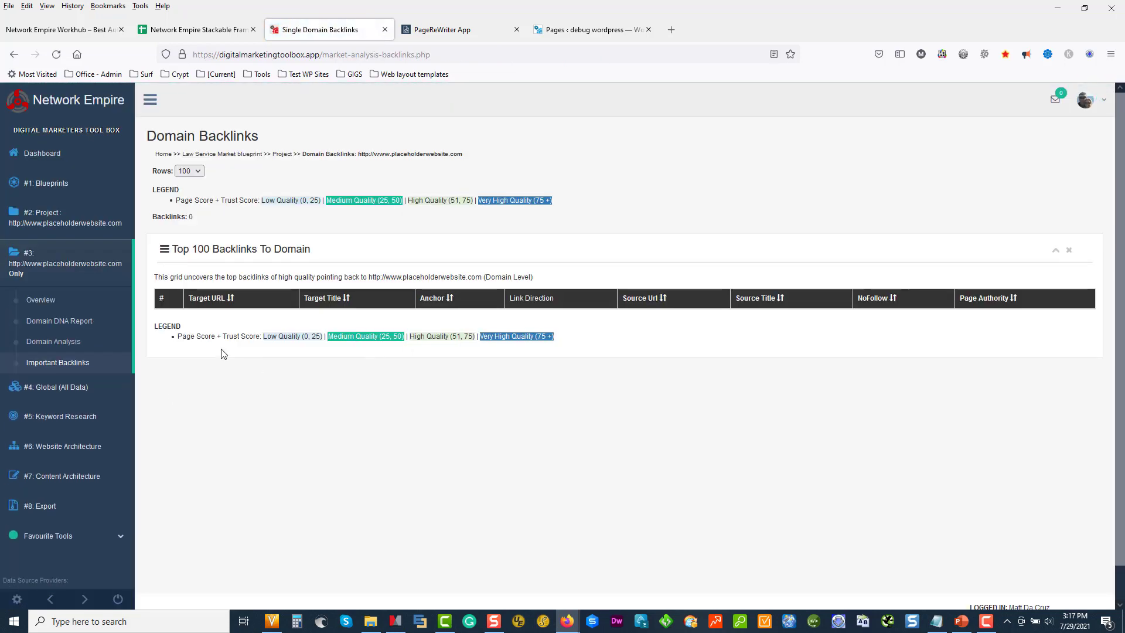
left_click(42, 388)
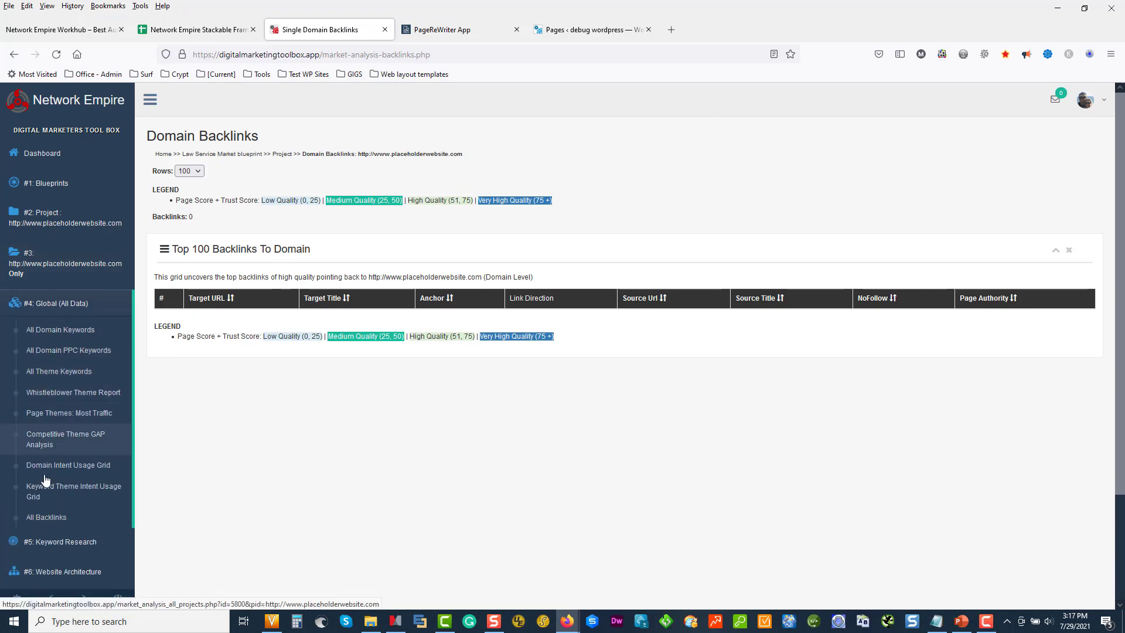
left_click(48, 303)
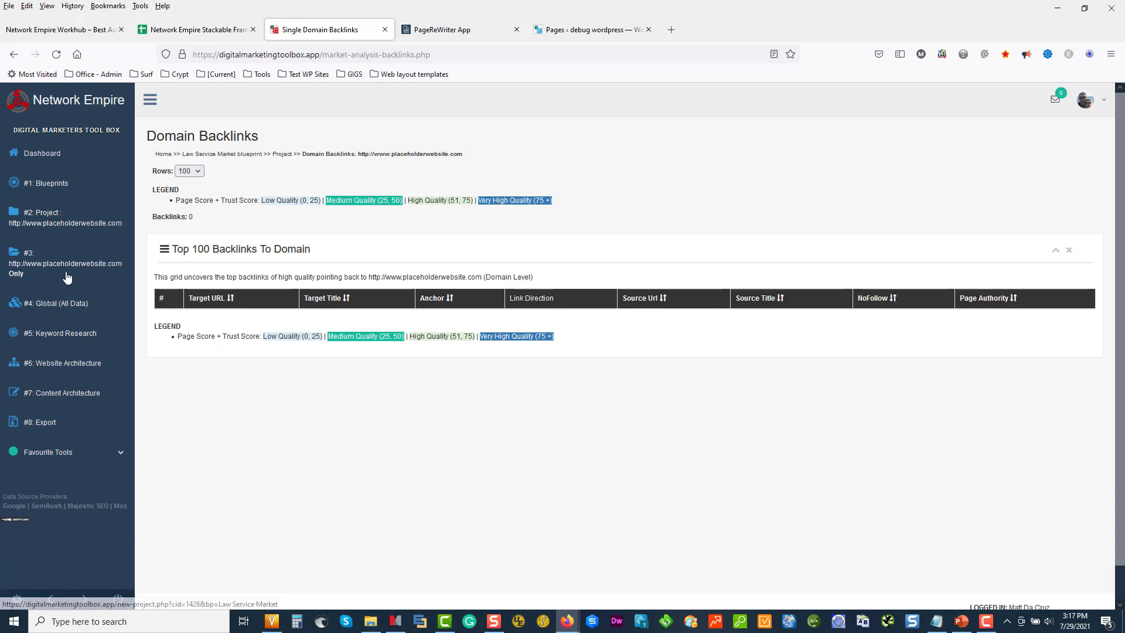
- Open the project's keyword theme research and name the new theme "law provider"
left_click(44, 336)
left_click(56, 366)
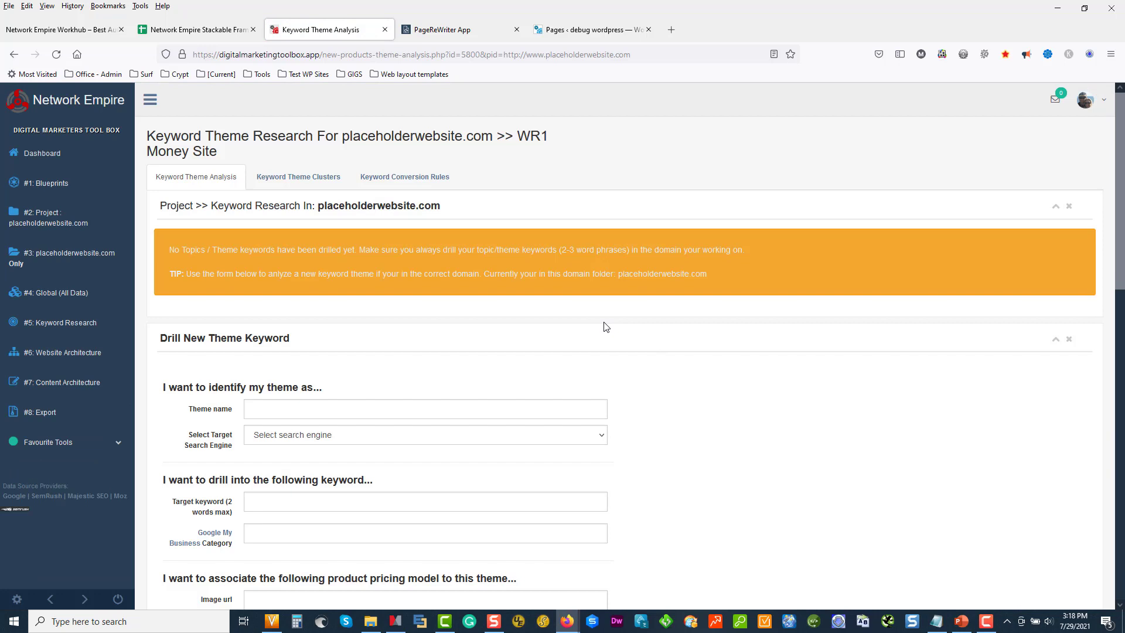
left_click(309, 405)
left_click(282, 408)
type("law provder")
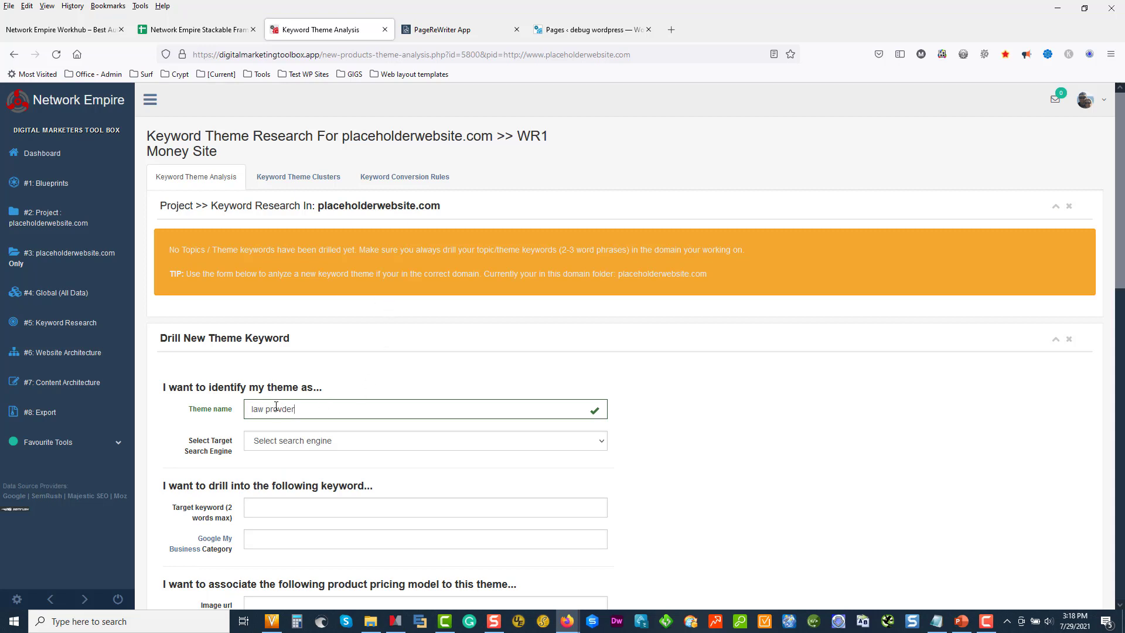
type("i")
- Choose google.com as the target search engine for the law provider theme
left_click(293, 447)
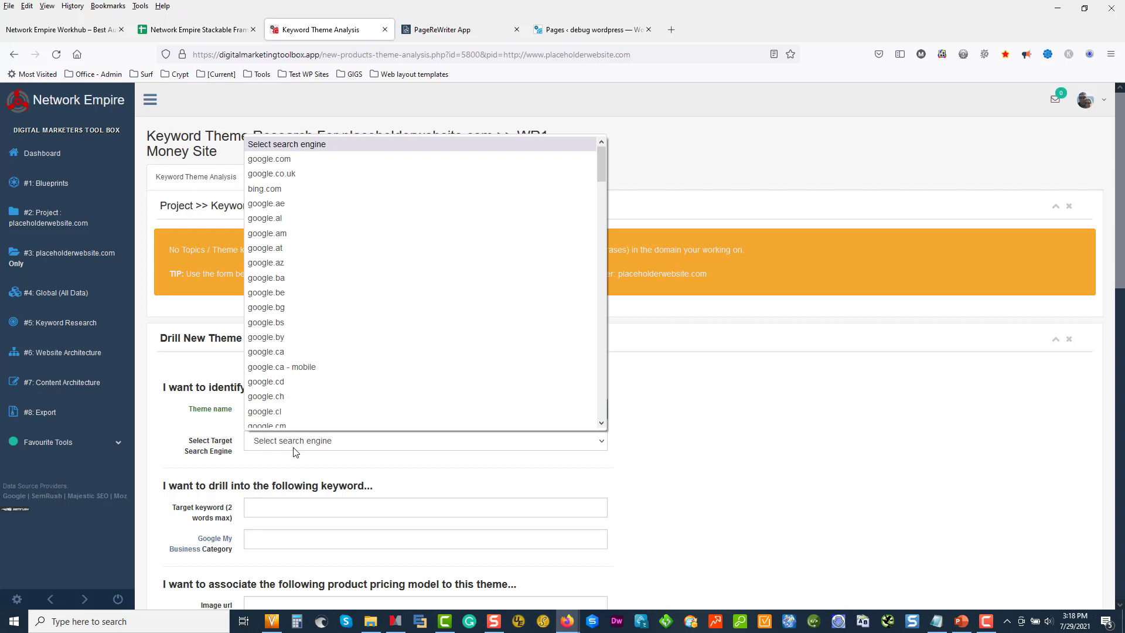
scroll(296, 303, "down", 5)
scroll(296, 302, "down", 2)
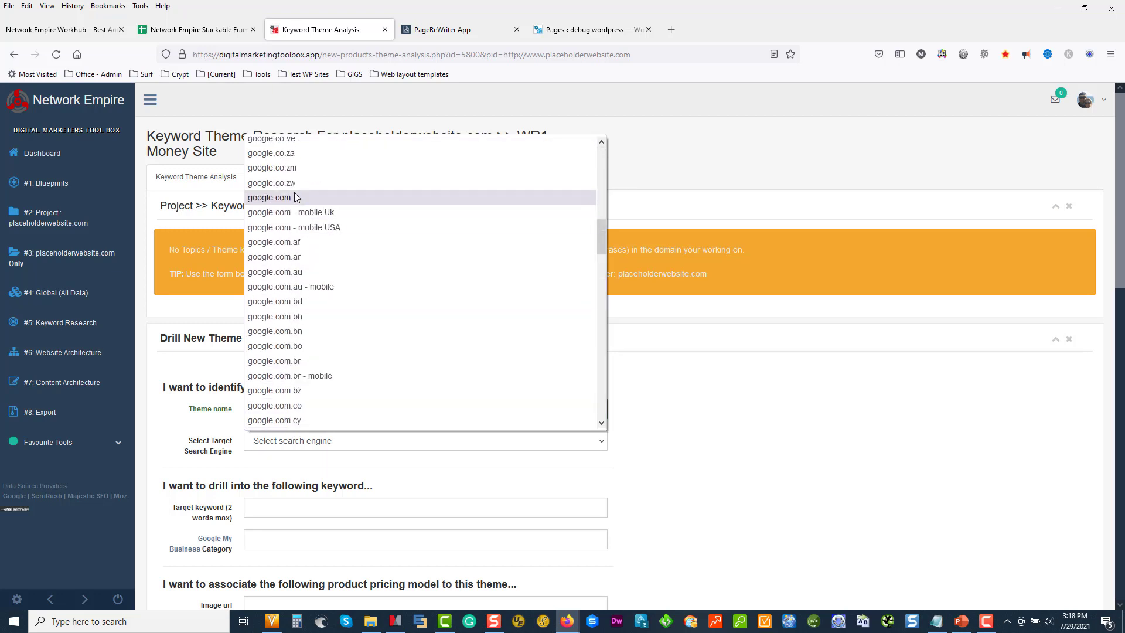
left_click(280, 197)
- Enter "law service" as the theme's target keyword and "lawyer" as its Google My Business category
scroll(187, 382, "down", 3)
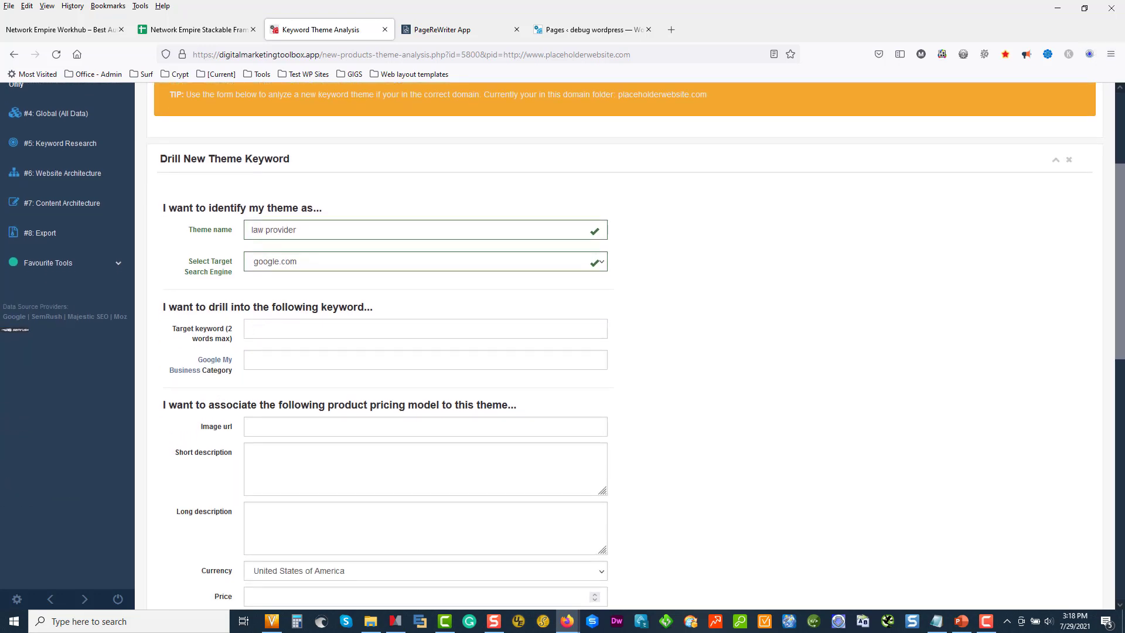
left_click(265, 332)
type("law service")
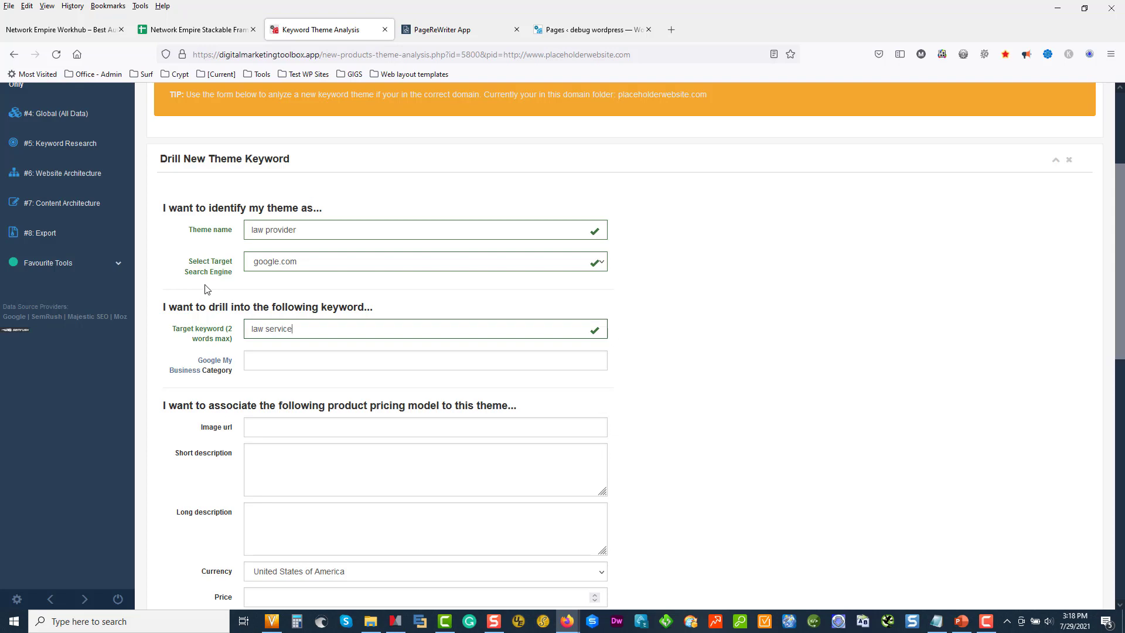
left_click_drag(289, 329, 266, 328)
left_click(941, 308)
scroll(941, 309, "down", 2)
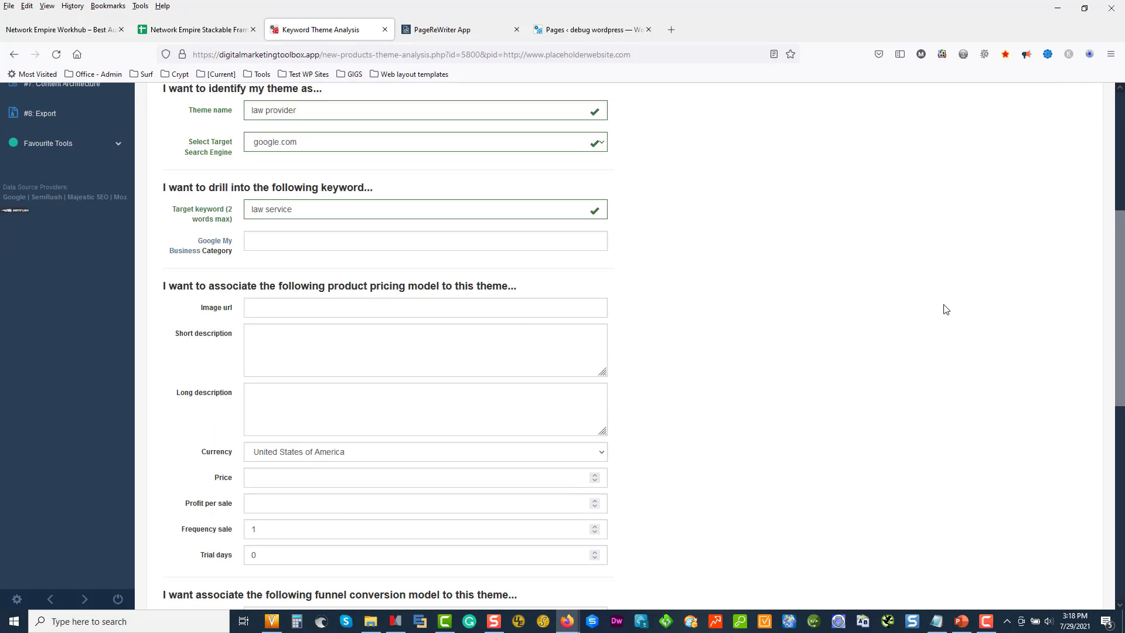
left_click(332, 246)
type("lawyer")
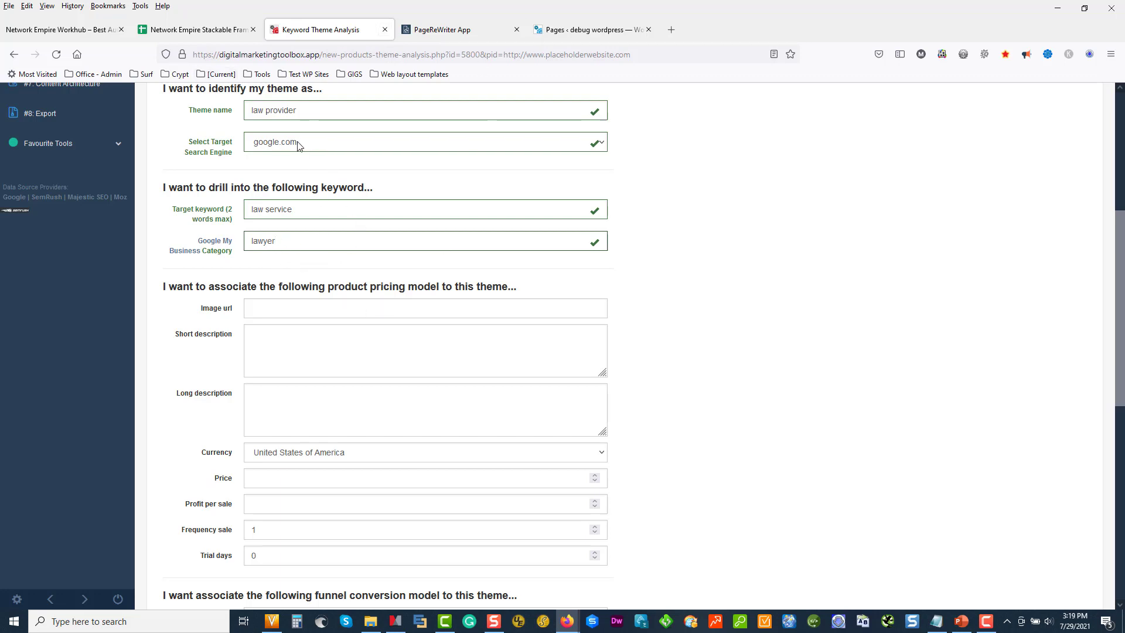
- Set the theme's product price to 50 and its profit per sale to 25
scroll(808, 235, "up", 2)
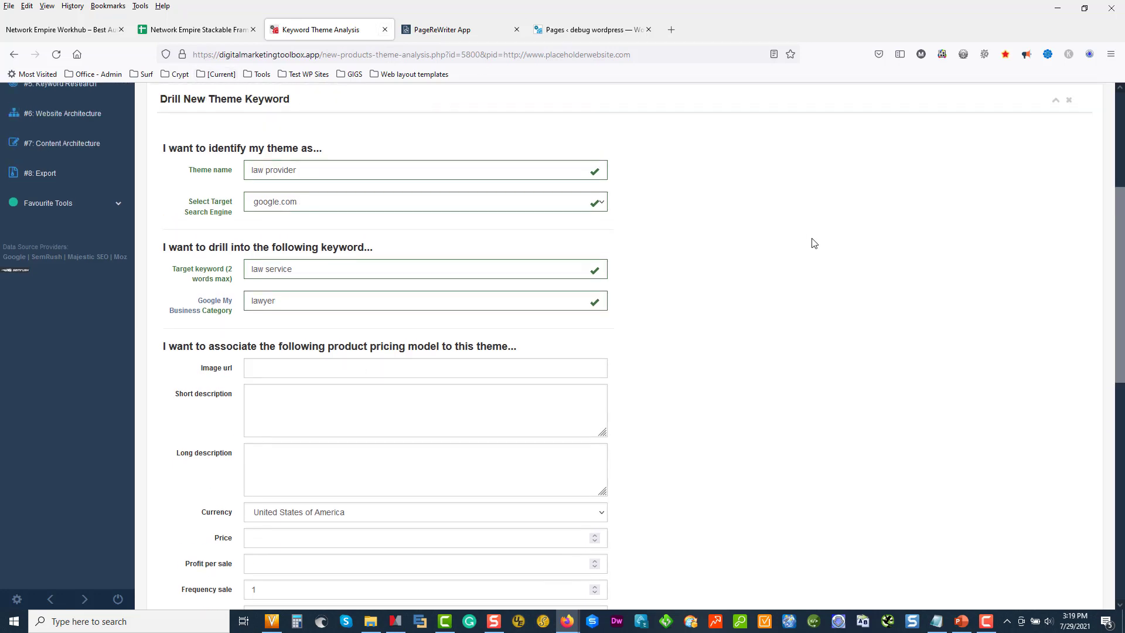
scroll(811, 239, "down", 3)
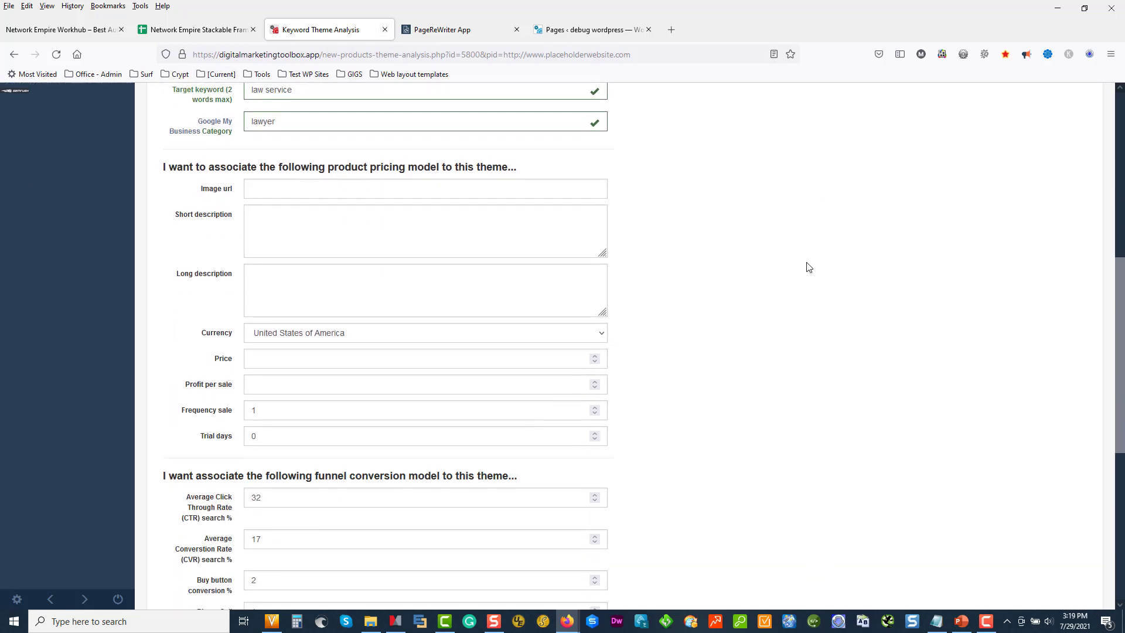
left_click(274, 352)
type("100")
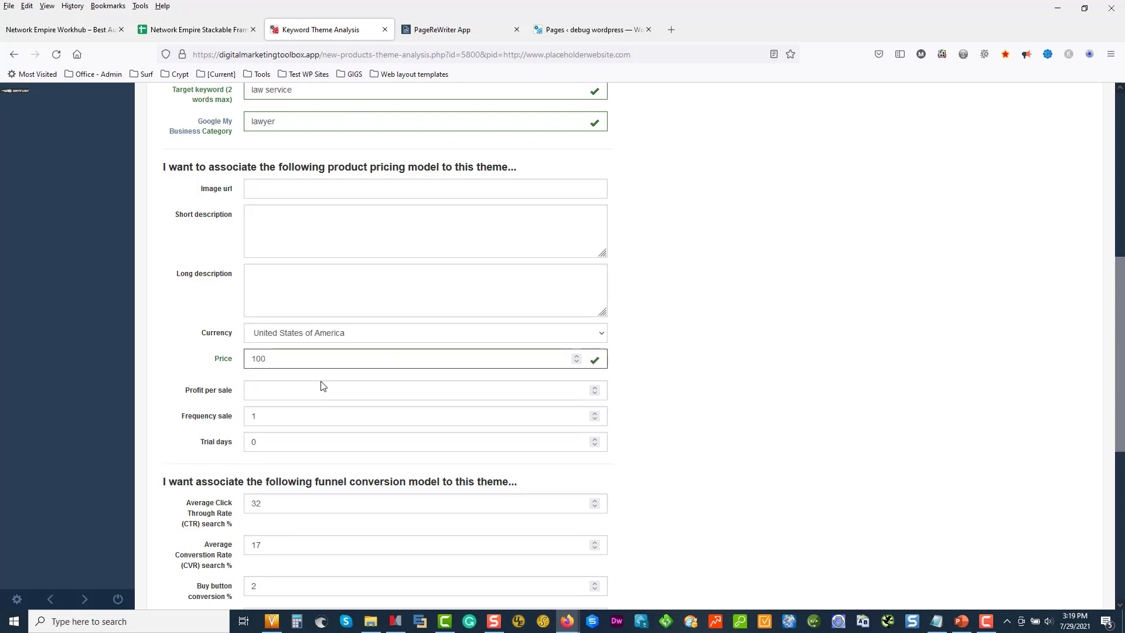
left_click_drag(249, 354, 249, 353)
type("50")
left_click(270, 394)
type("25")
key("ctrl+a")
scroll(240, 342, "down", 3)
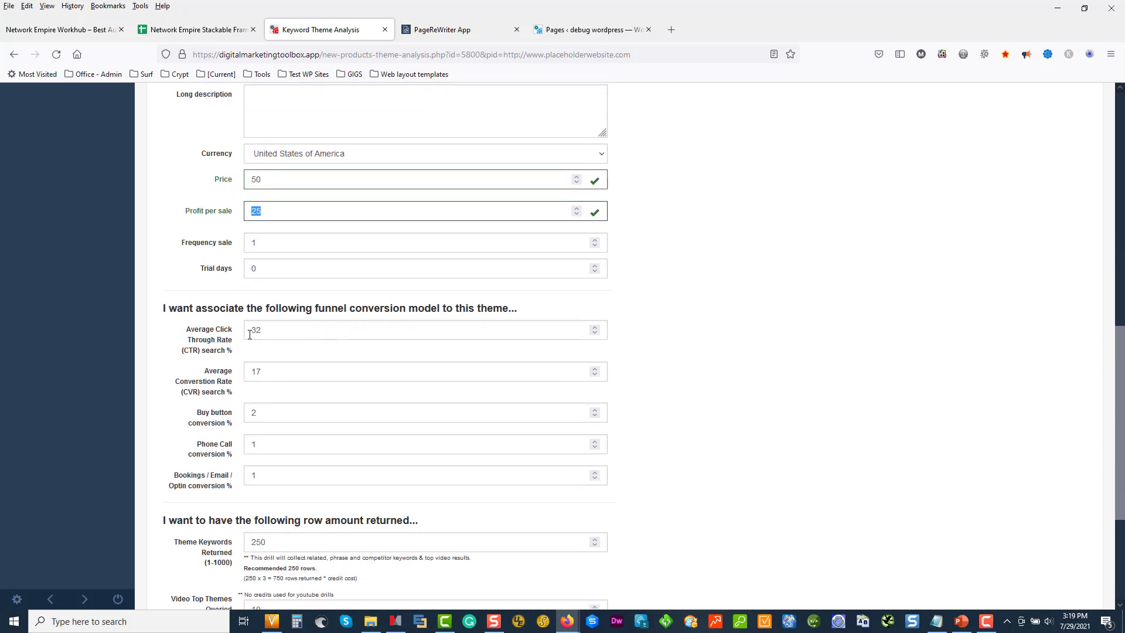
- Review the completed theme settings and submit the law service keyword drill with the default funnel and row values
scroll(271, 437, "down", 4)
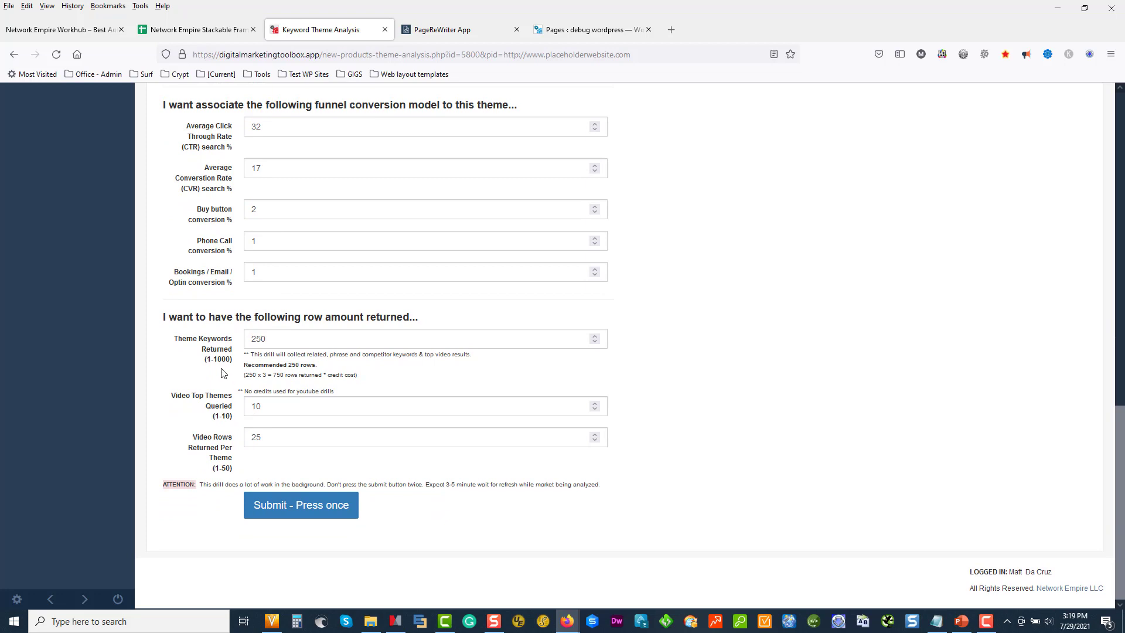
scroll(340, 398, "up", 8)
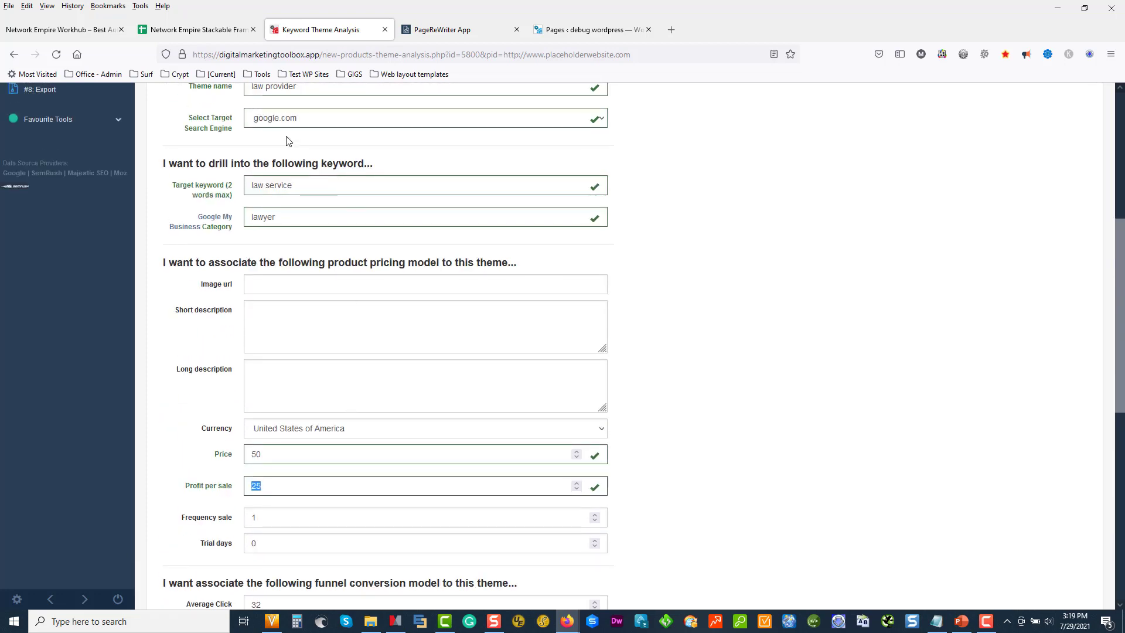
scroll(286, 143, "up", 2)
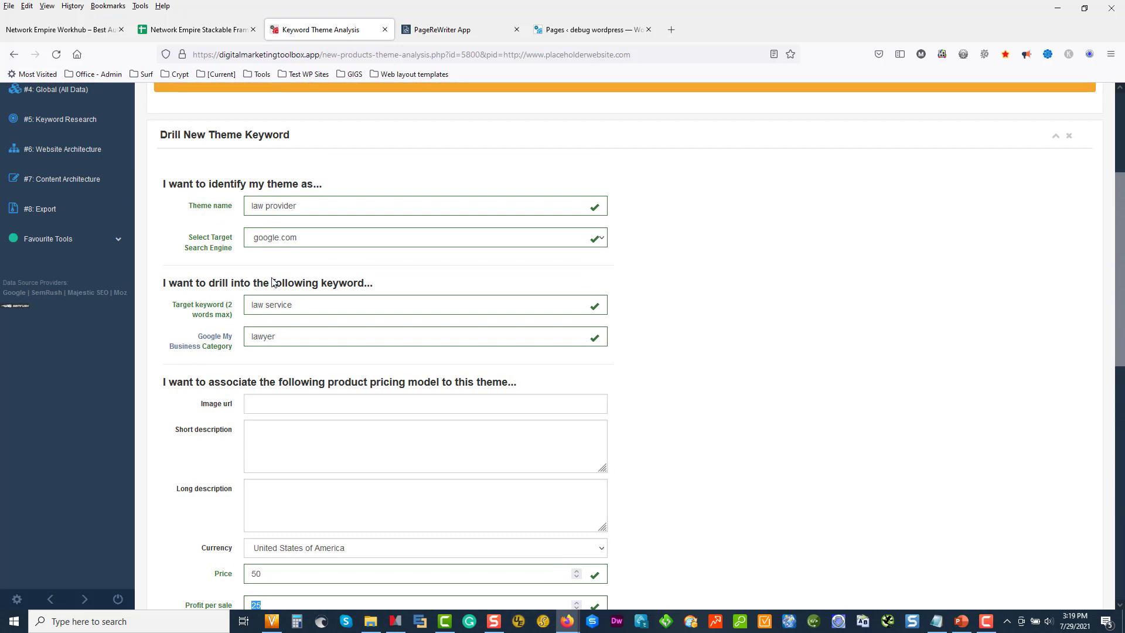
left_click(821, 311)
scroll(846, 319, "down", 10)
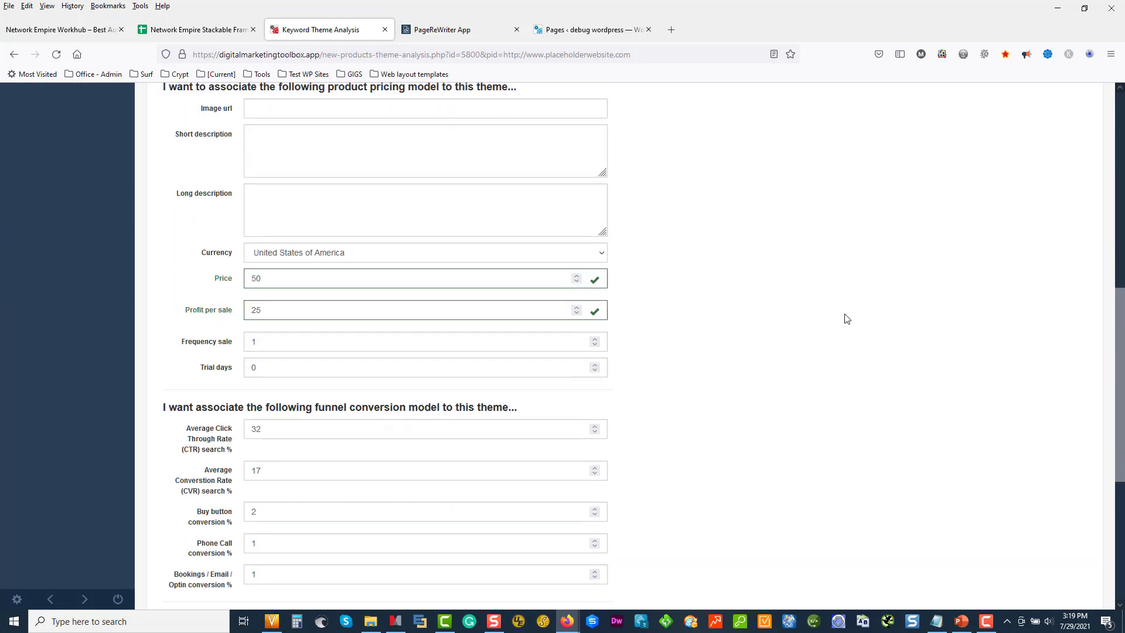
left_click(286, 499)
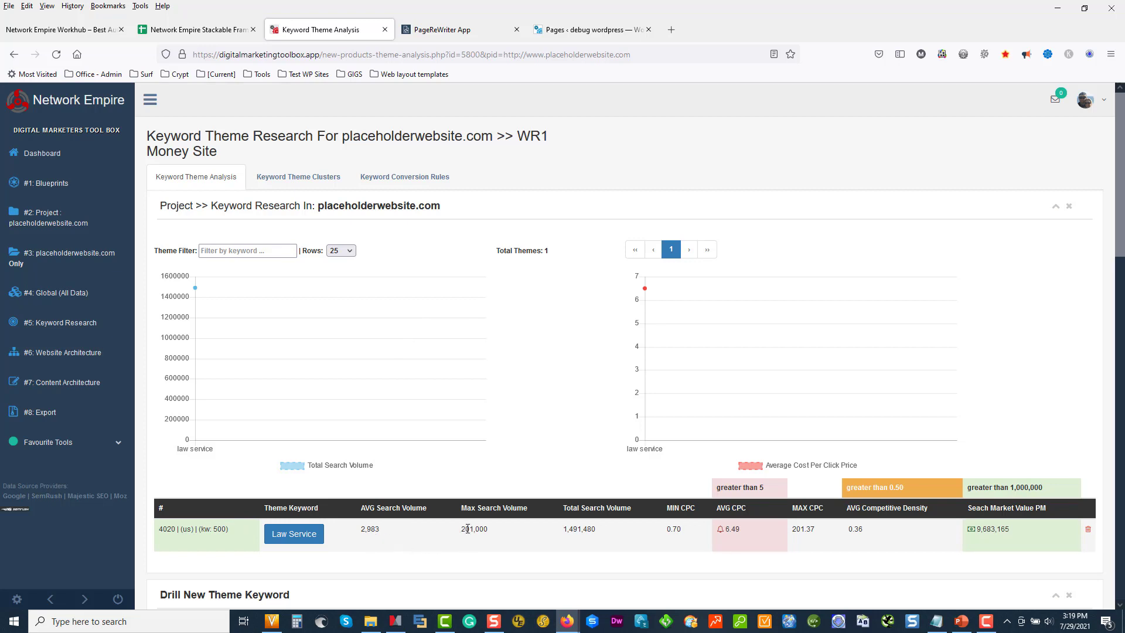
- Check the law service theme's cost-per-click figures, open the theme, and examine its related topics, interest trend and keyword profits
left_click_drag(722, 532, 719, 532)
left_click_drag(818, 531, 791, 532)
left_click(298, 535)
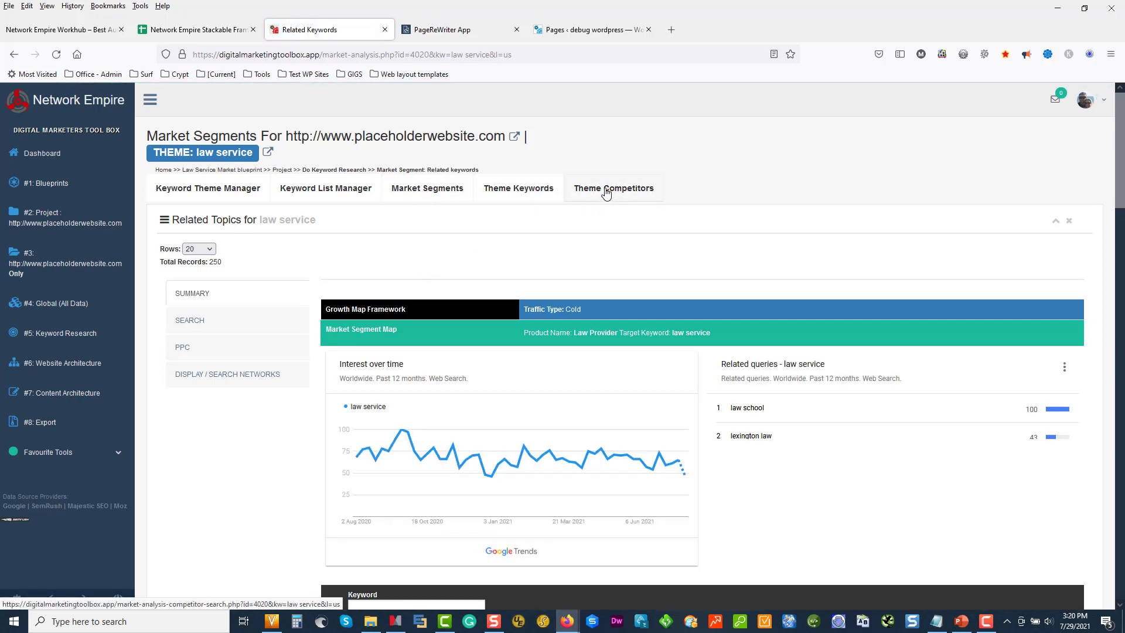
scroll(259, 150, "down", 2)
scroll(359, 235, "down", 4)
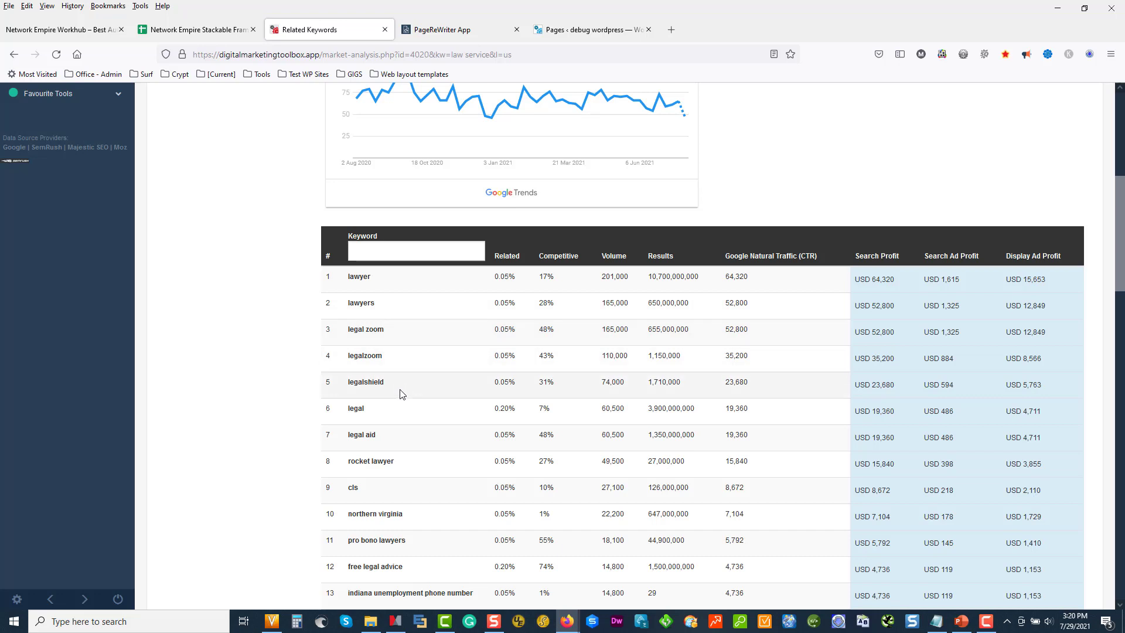
scroll(404, 391, "down", 2)
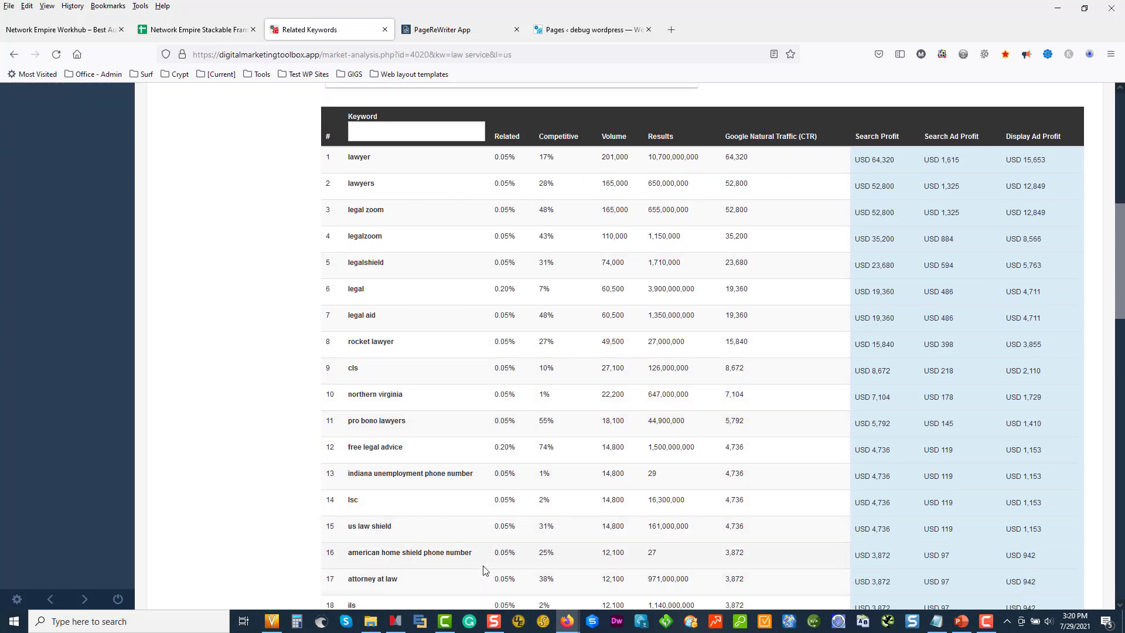
scroll(484, 569, "up", 2)
scroll(484, 569, "up", 4)
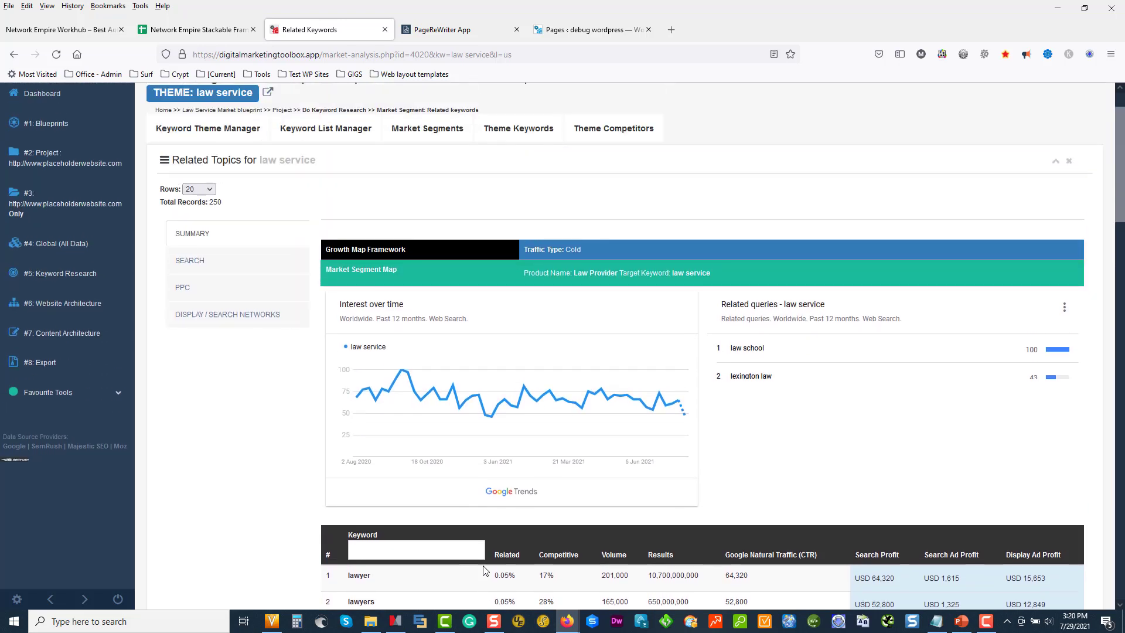
- Examine the phrase-match theme keywords for law service, including their search volumes
left_click(521, 132)
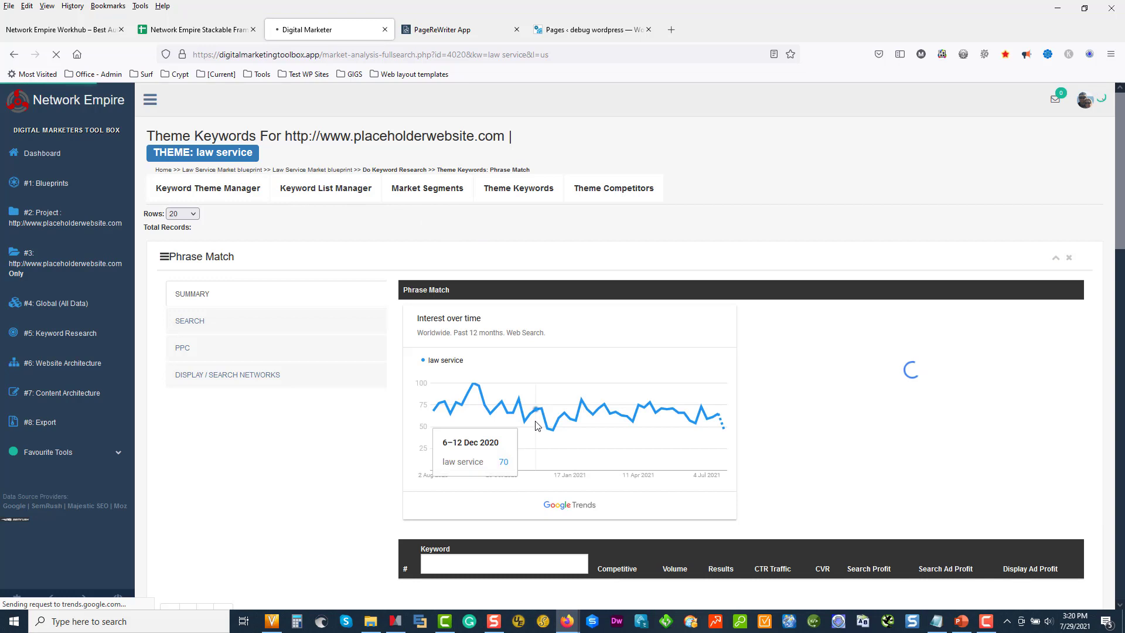
scroll(434, 305, "down", 6)
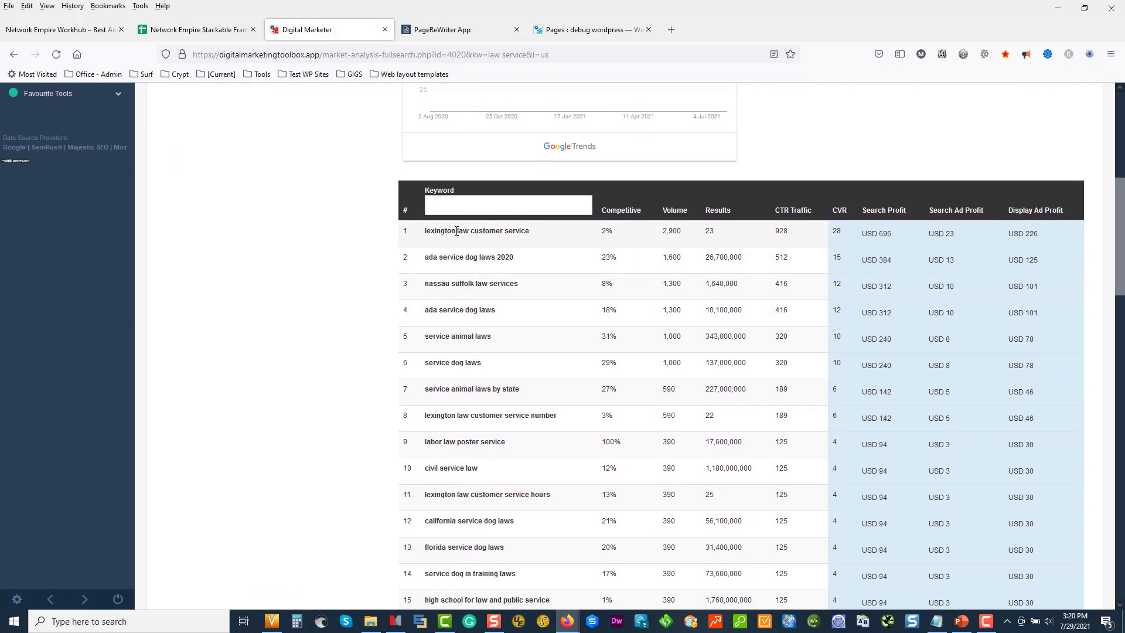
left_click_drag(436, 233, 423, 234)
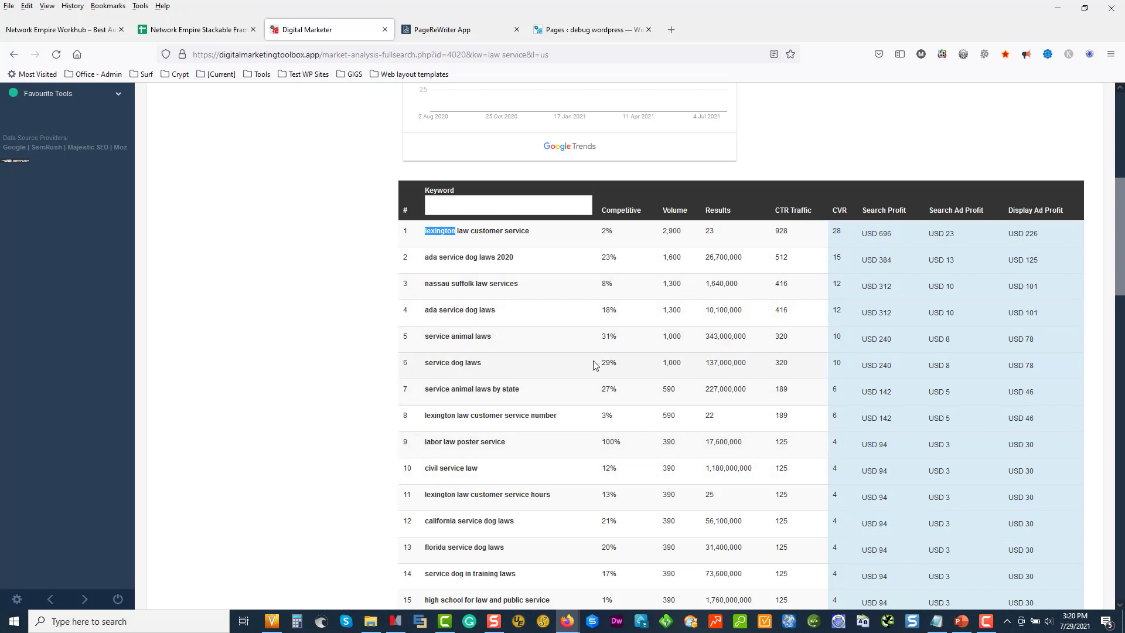
left_click_drag(679, 364, 652, 363)
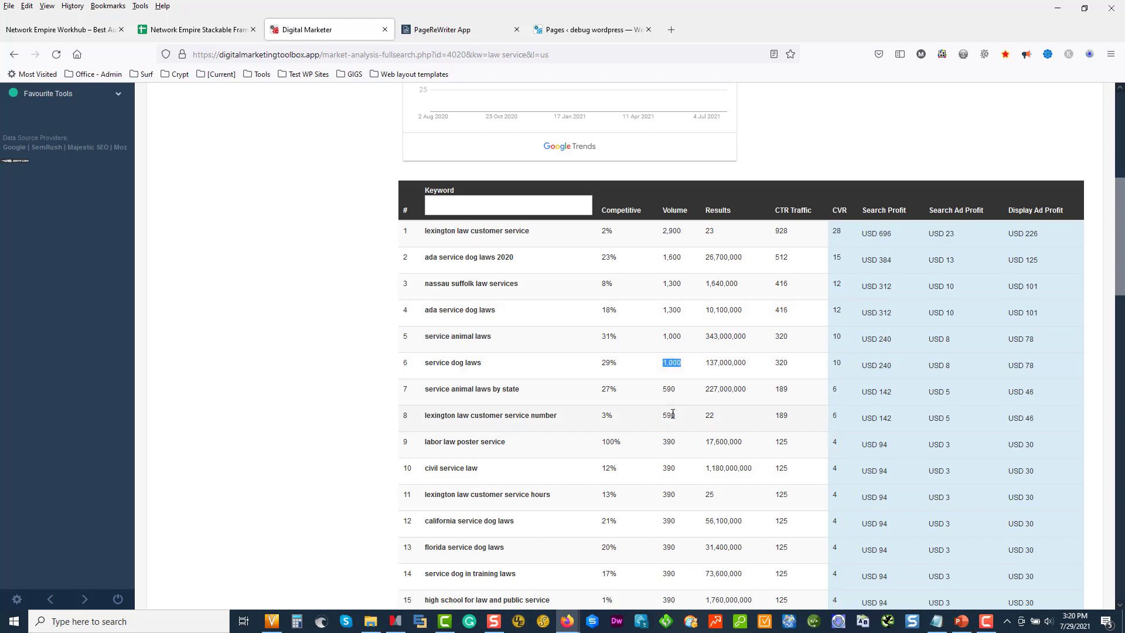
scroll(680, 463, "up", 5)
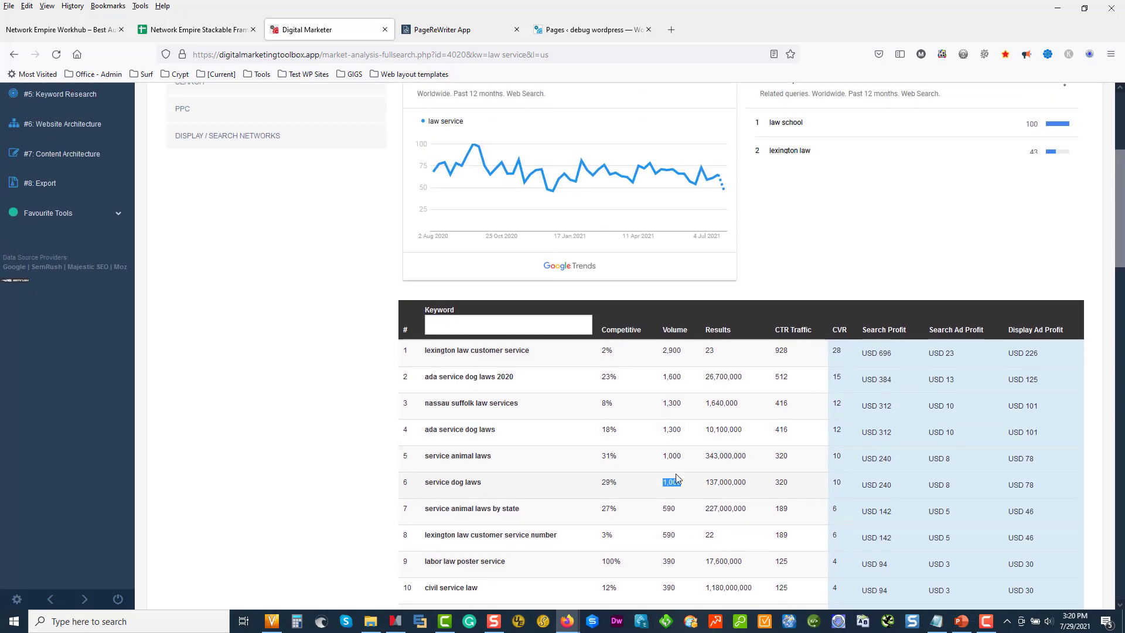
scroll(677, 474, "up", 1)
- Open the competitor analysis for the law service theme, refresh it and check for competing pages
left_click(625, 189)
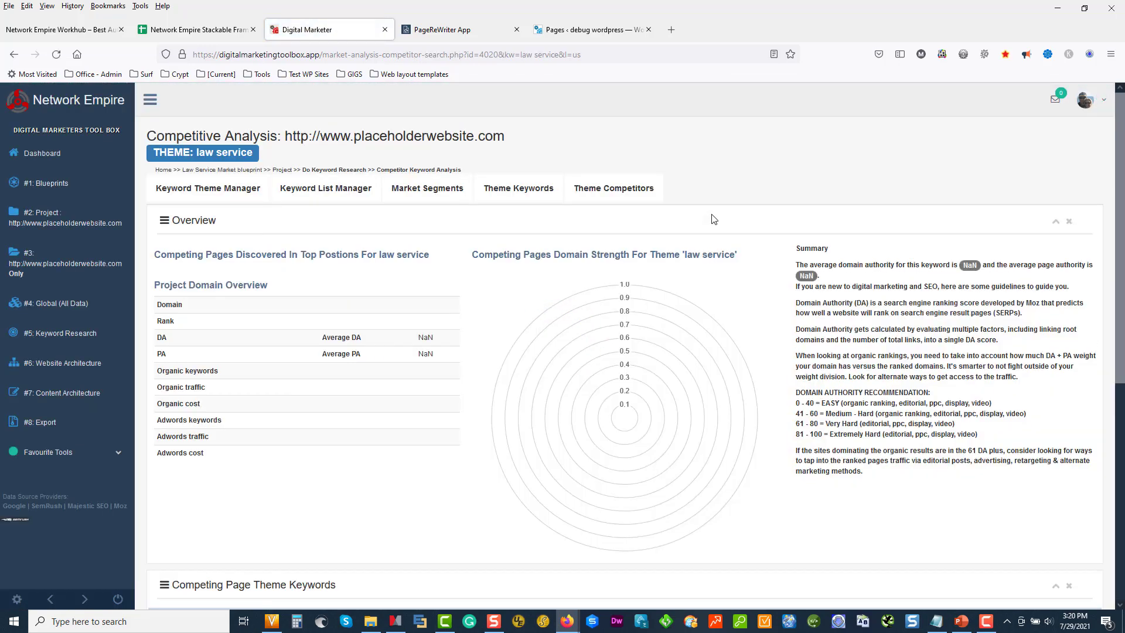
left_click(56, 54)
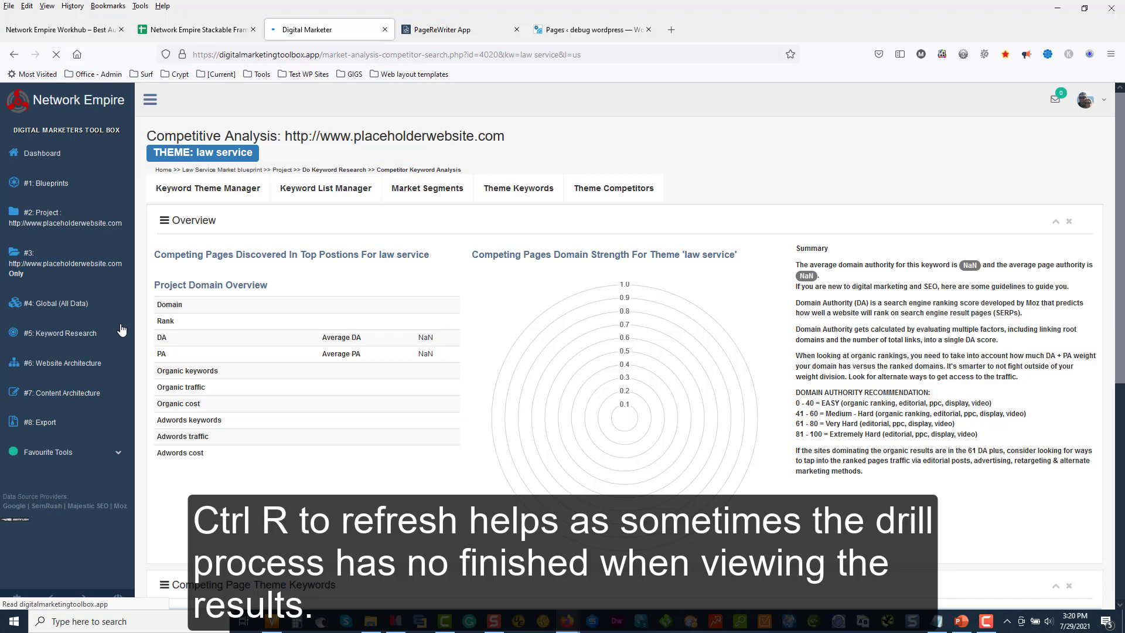
scroll(596, 312, "down", 6)
scroll(596, 312, "up", 6)
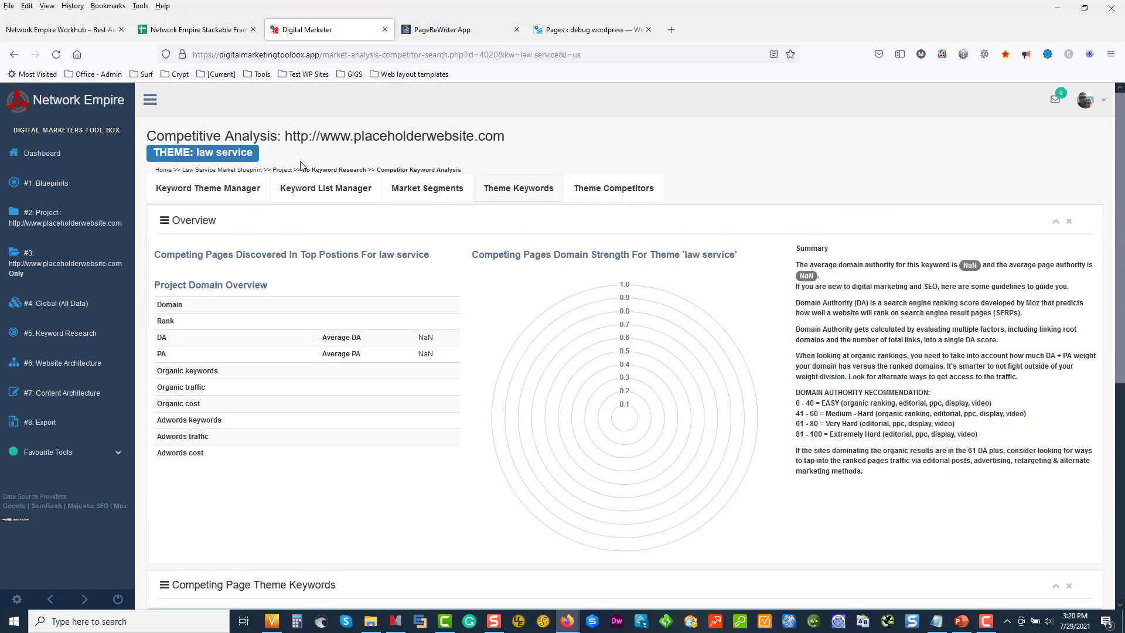
- Open the project's Level 1 silos and set law provider as the product for placeholderwebsite.com
left_click(67, 368)
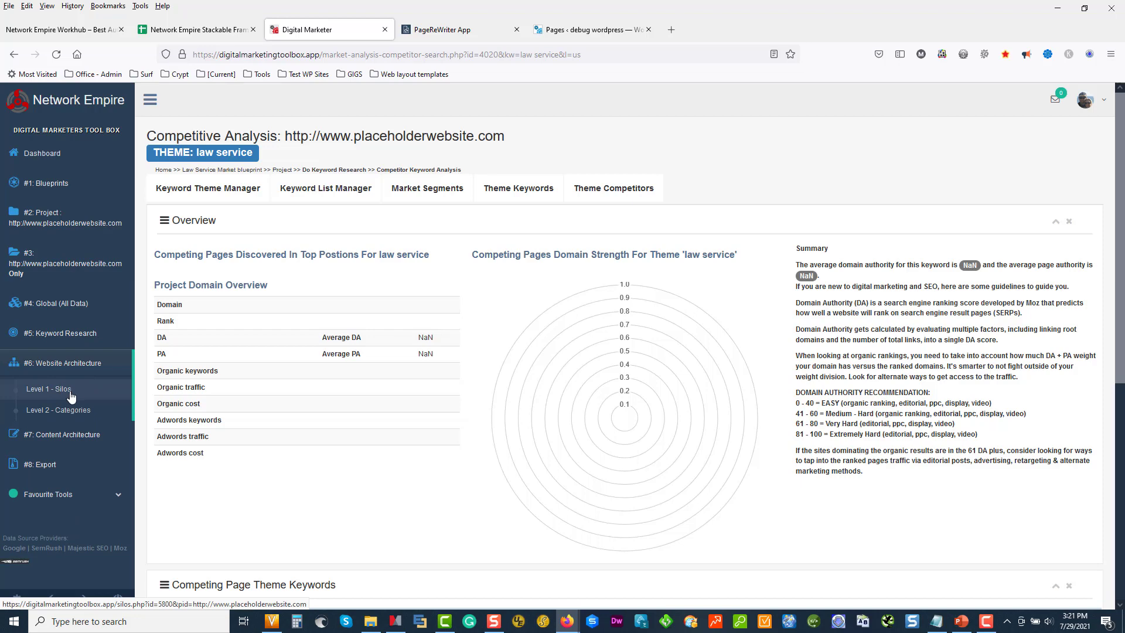
left_click(66, 391)
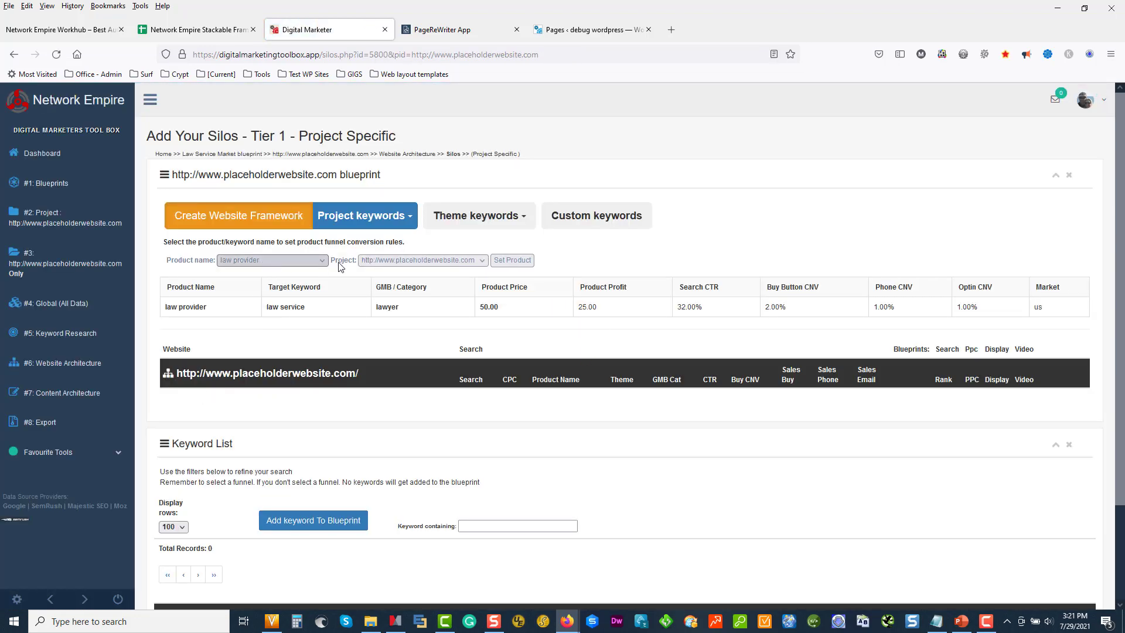
left_click(512, 260)
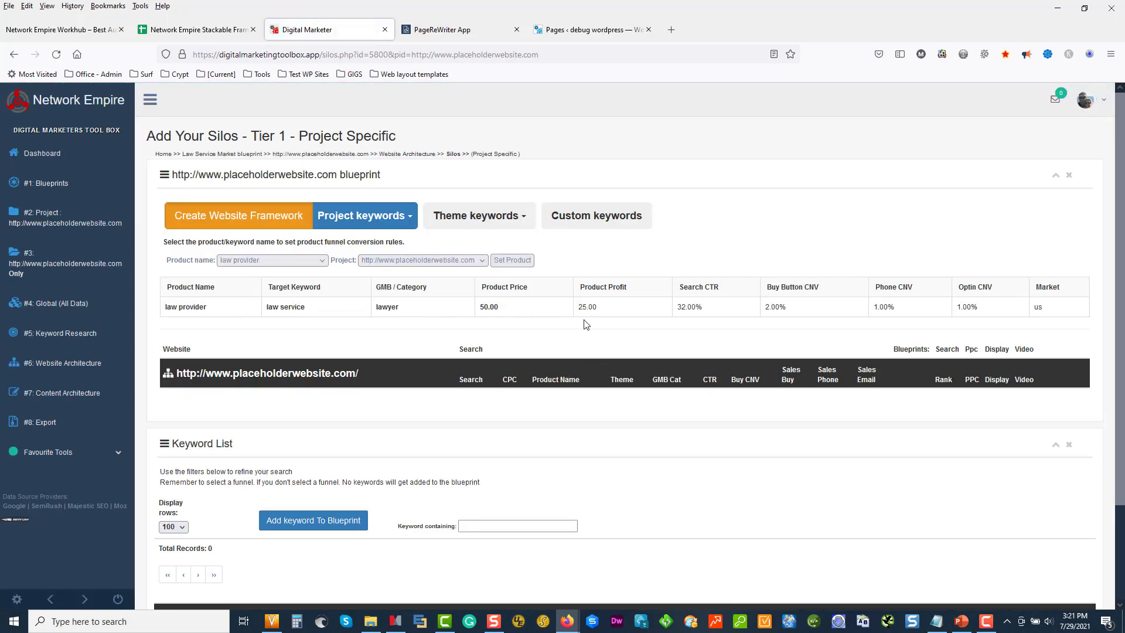
- Create the website framework for the placeholderwebsite.com blueprint and refresh the silos page
left_click(252, 221)
left_click(56, 54)
left_click(56, 54)
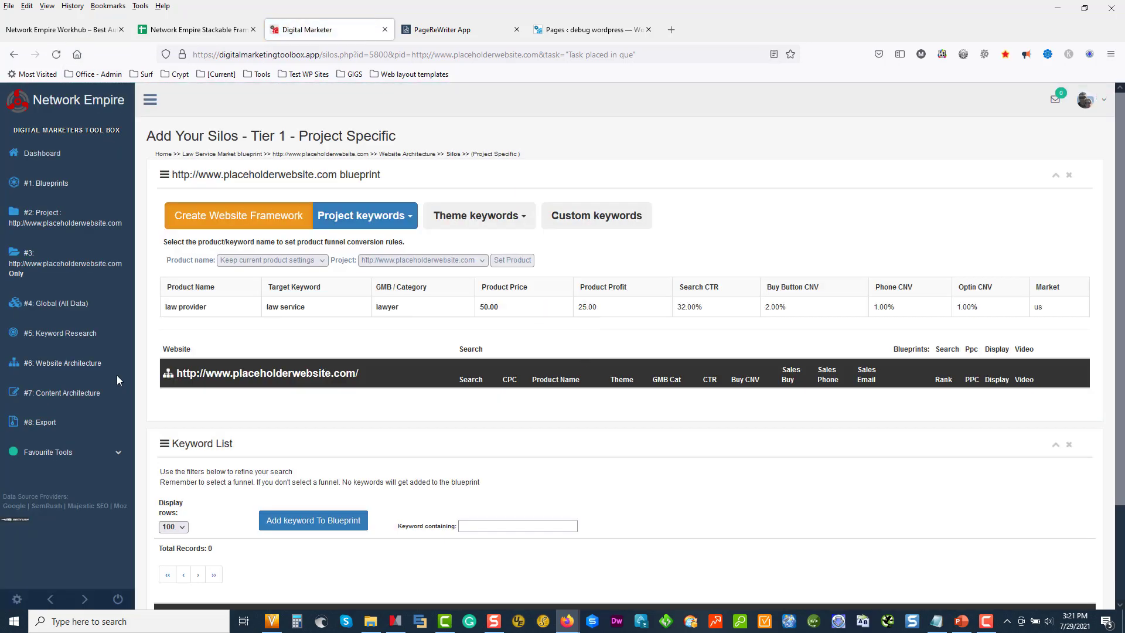
- Select the target keyword "law service" and open the global list of all theme keywords down to its results table
left_click(45, 304)
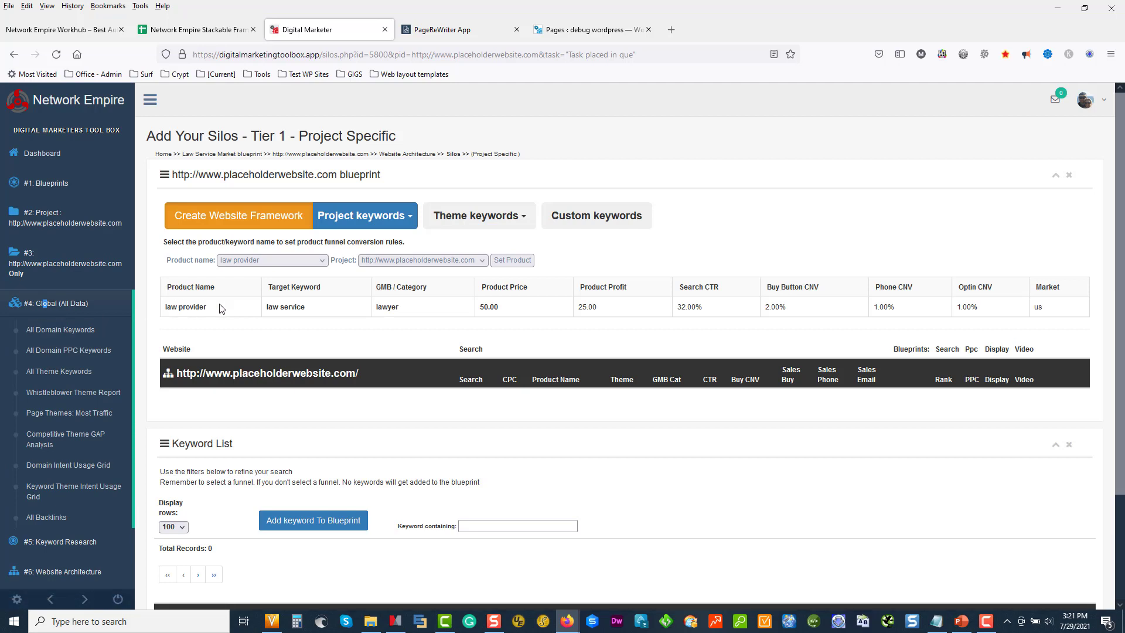
left_click_drag(284, 307, 267, 306)
left_click(63, 373)
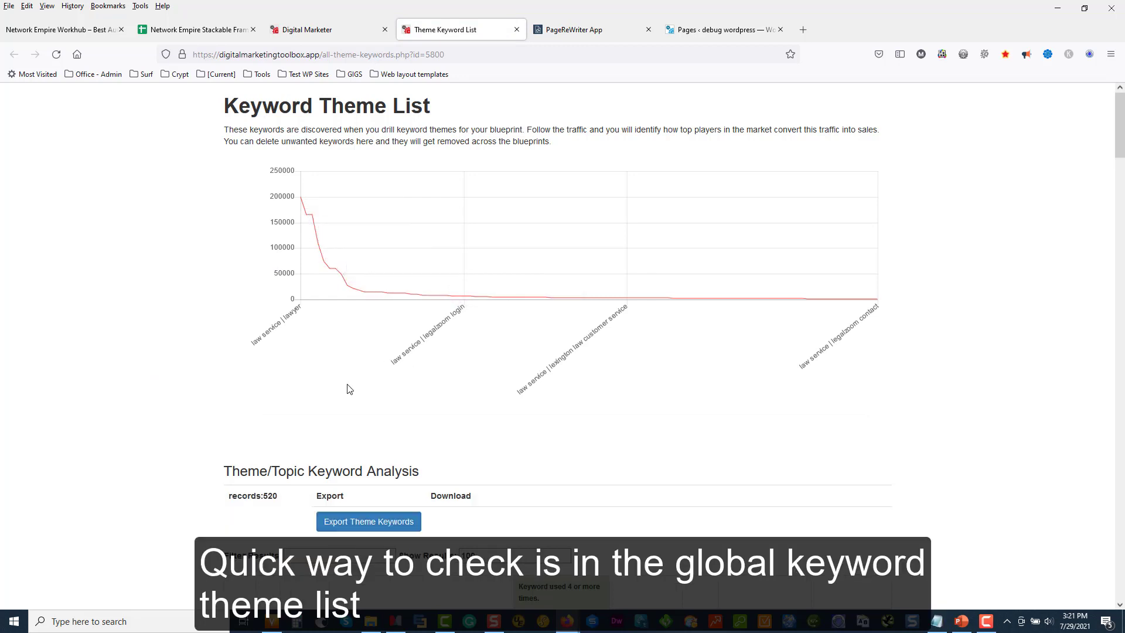
scroll(381, 369, "down", 7)
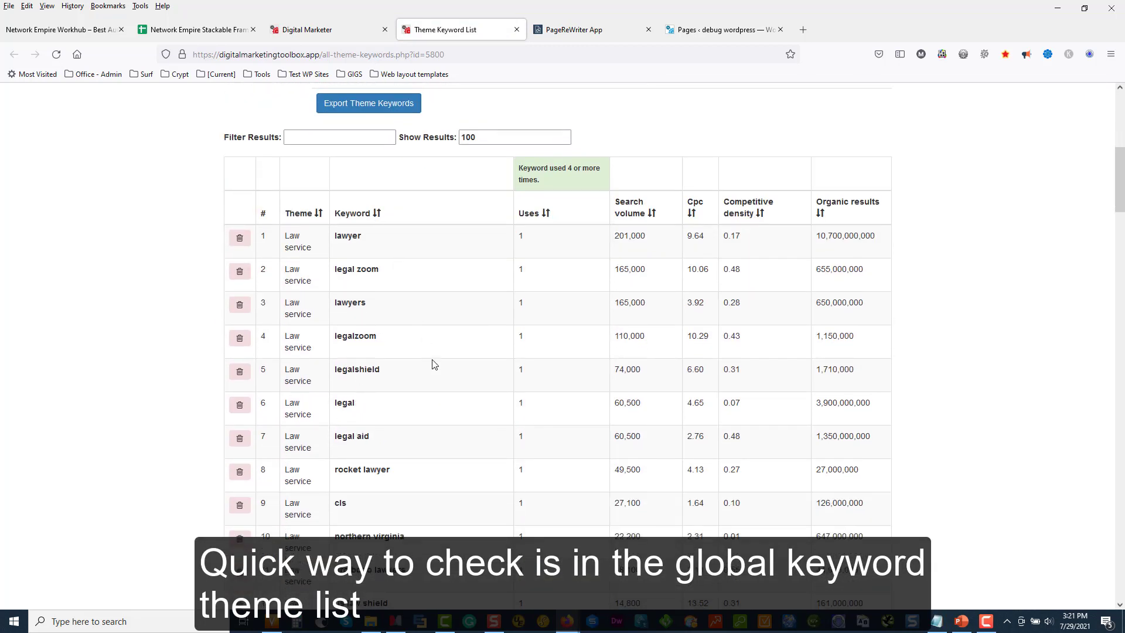
- Filter the theme keyword list by "law service" without leading spaces and show up to 600 results
left_click(296, 137)
type("law service")
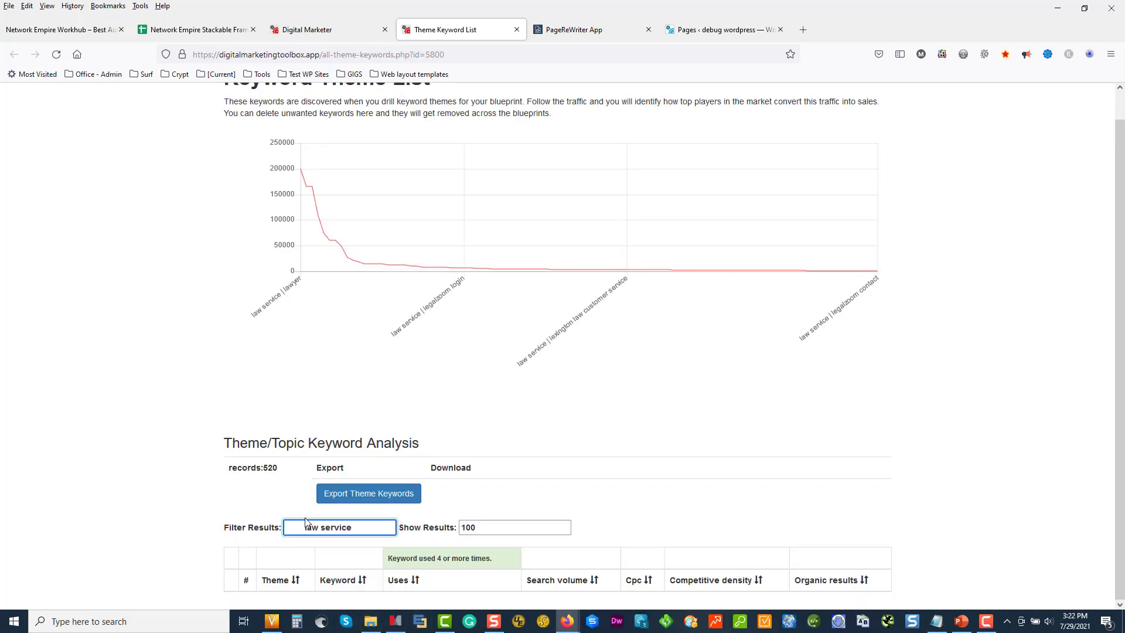
key("BackSpace")
key("BackSpace")
key("BackSpace")
key("BackSpace")
key("BackSpace")
key("BackSpace")
double_click(469, 527)
type("600")
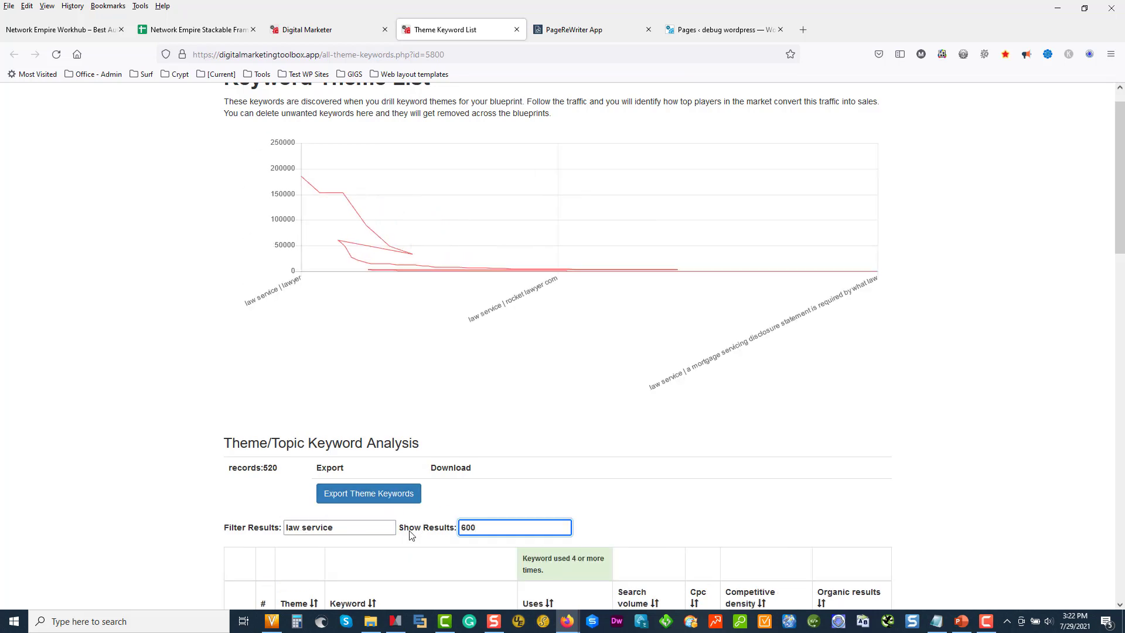
- Examine the filtered theme keywords throughout the list, highlighting the "law services" entry
scroll(1, 383, "down", 4)
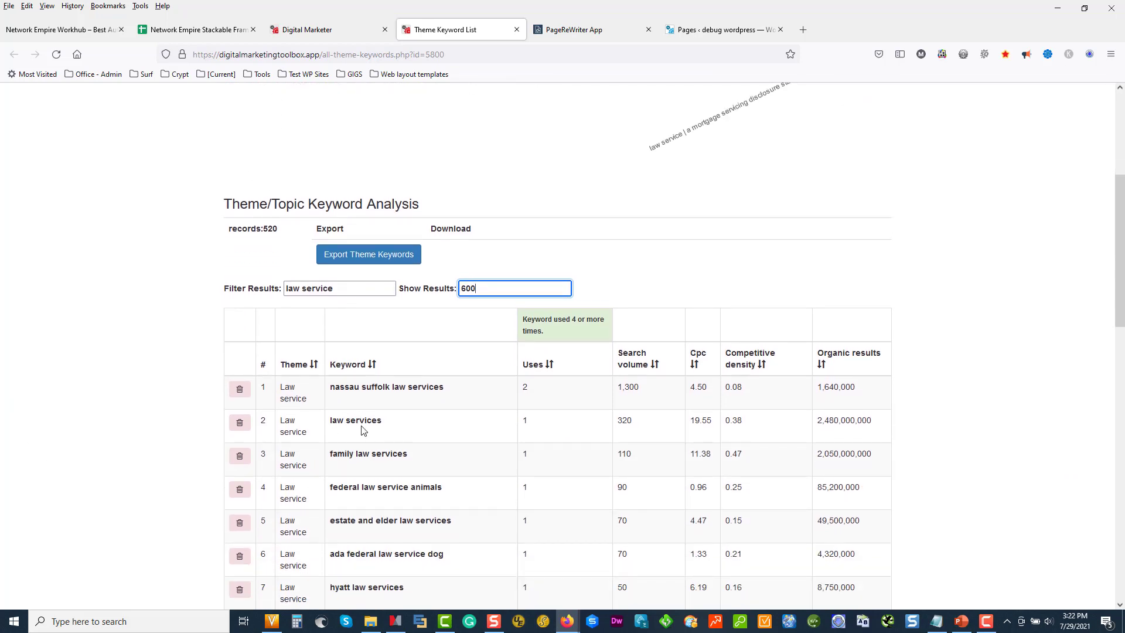
left_click_drag(386, 427, 329, 428)
key("ctrl+c")
scroll(482, 490, "down", 3)
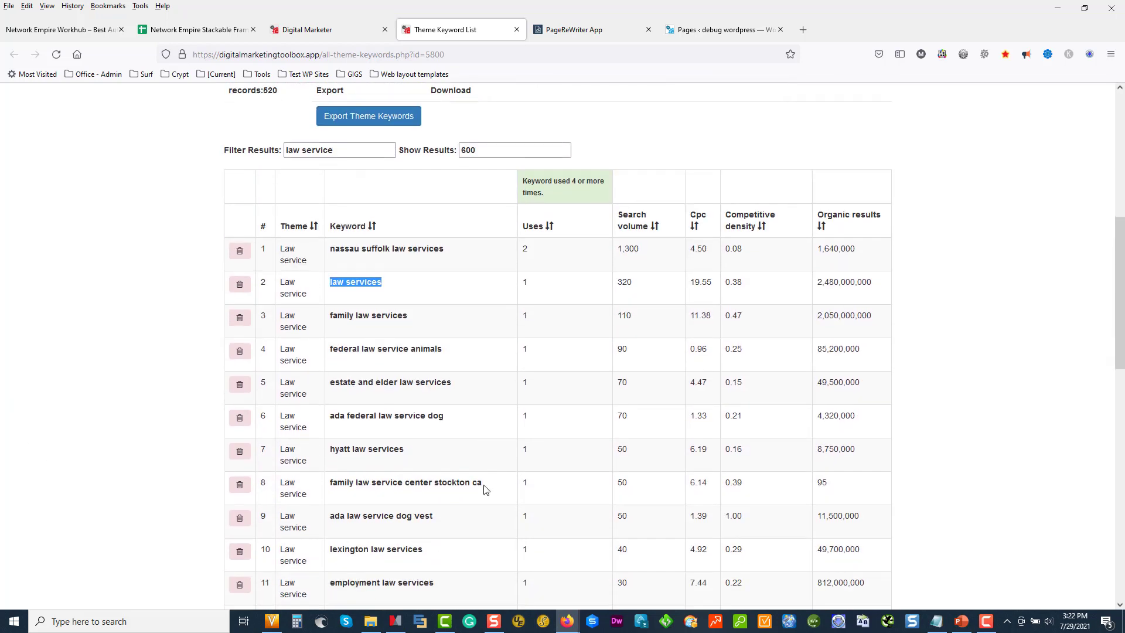
scroll(485, 490, "down", 12)
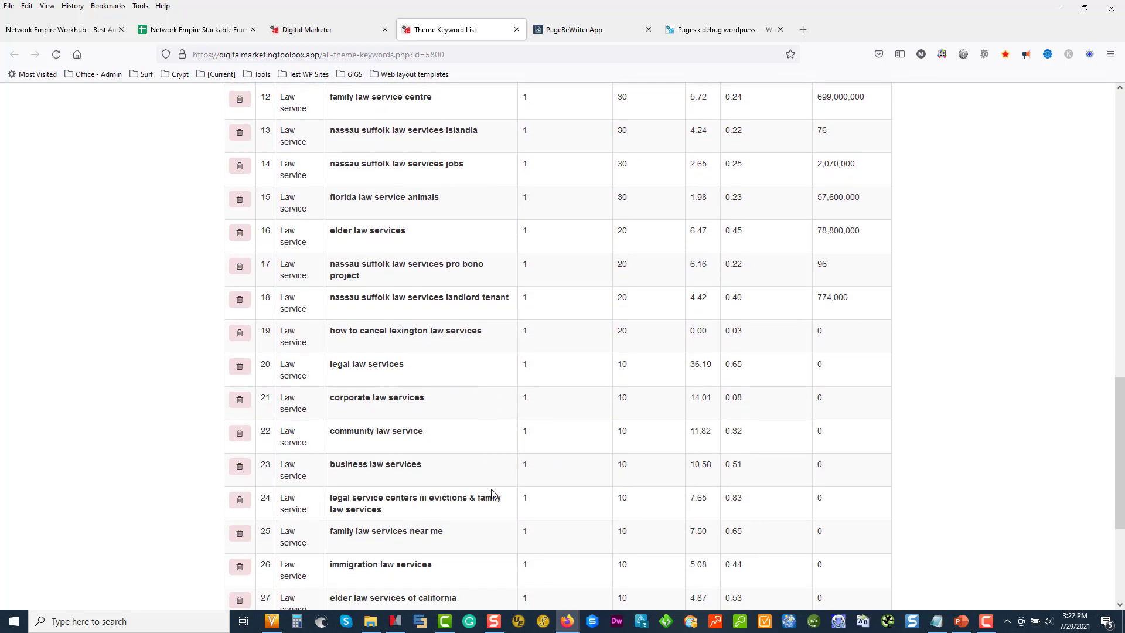
scroll(486, 490, "up", 16)
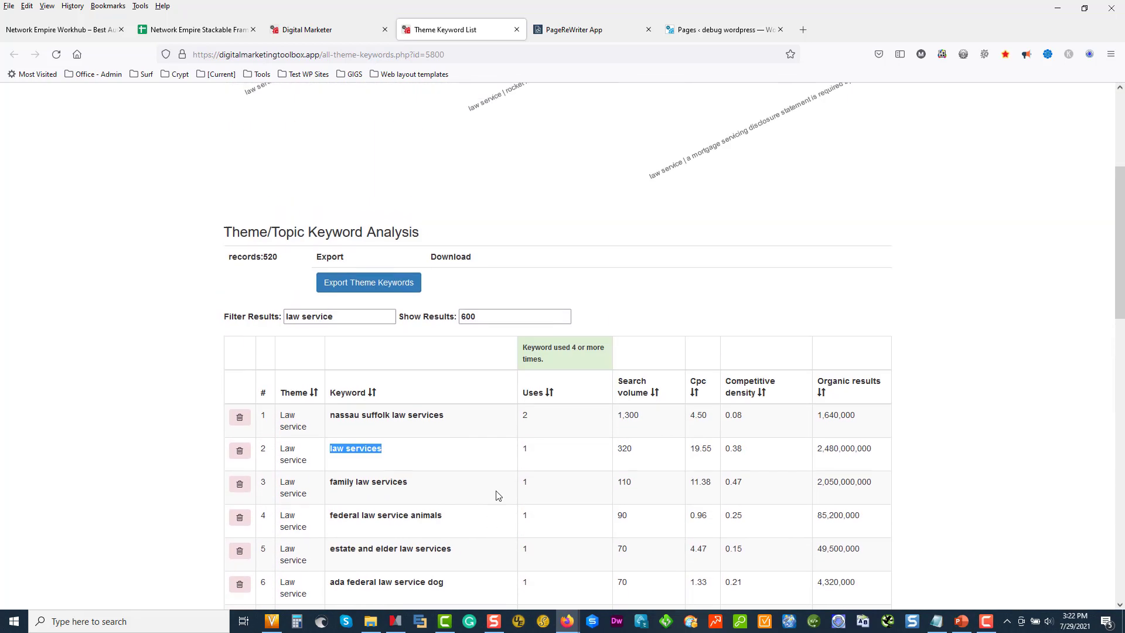
- Return to the project's website architecture silos and load the theme-specific keywords into the keyword list
left_click(316, 34)
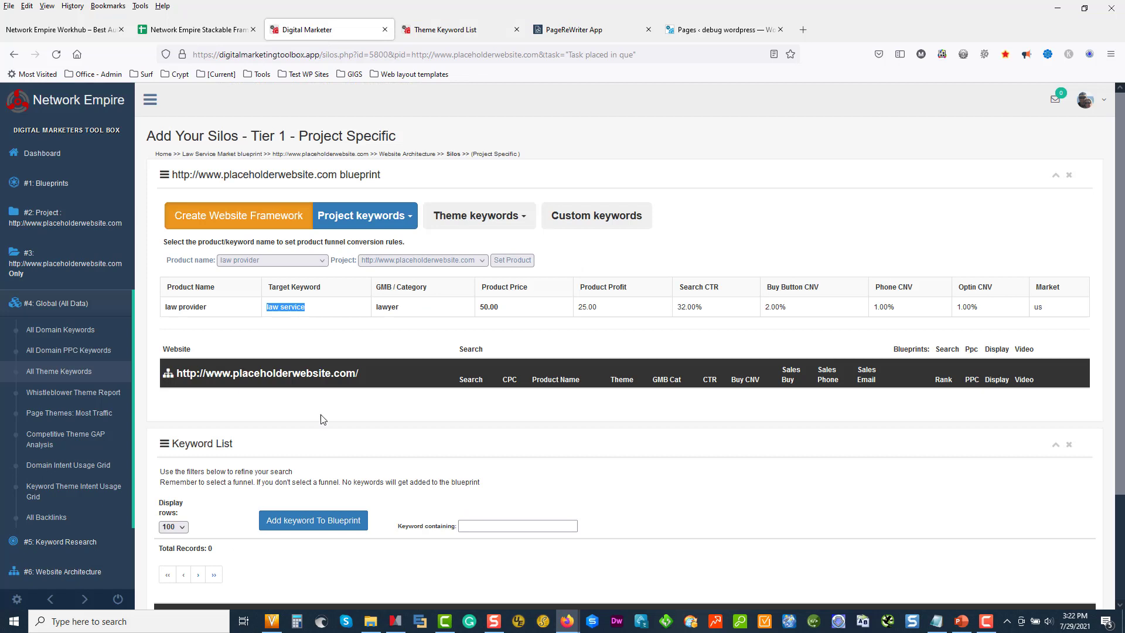
left_click(59, 304)
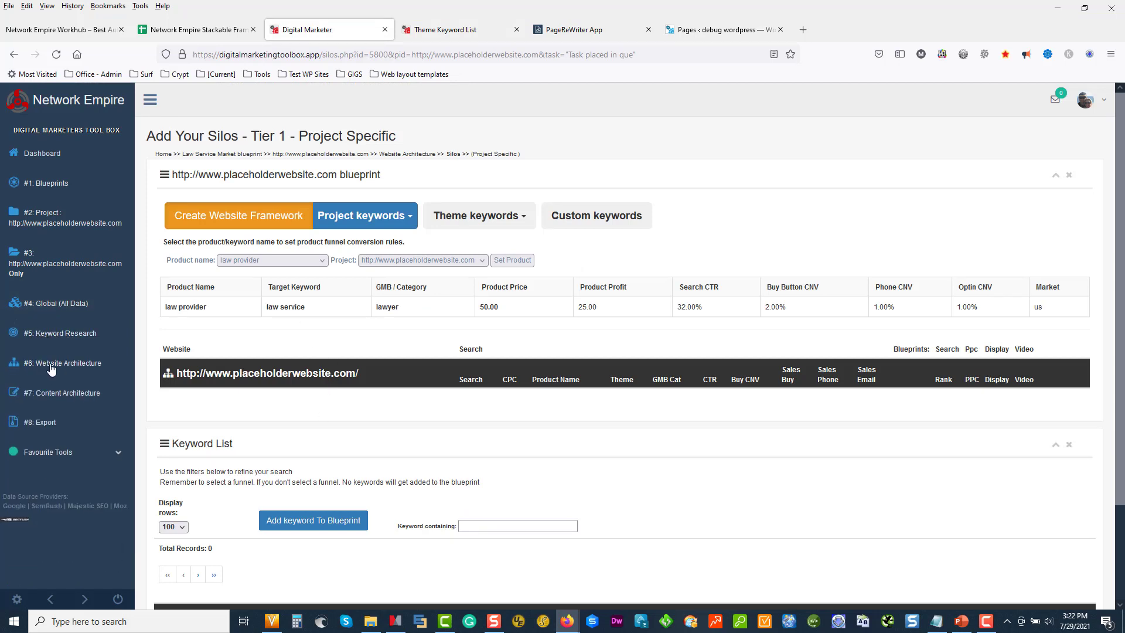
left_click(49, 366)
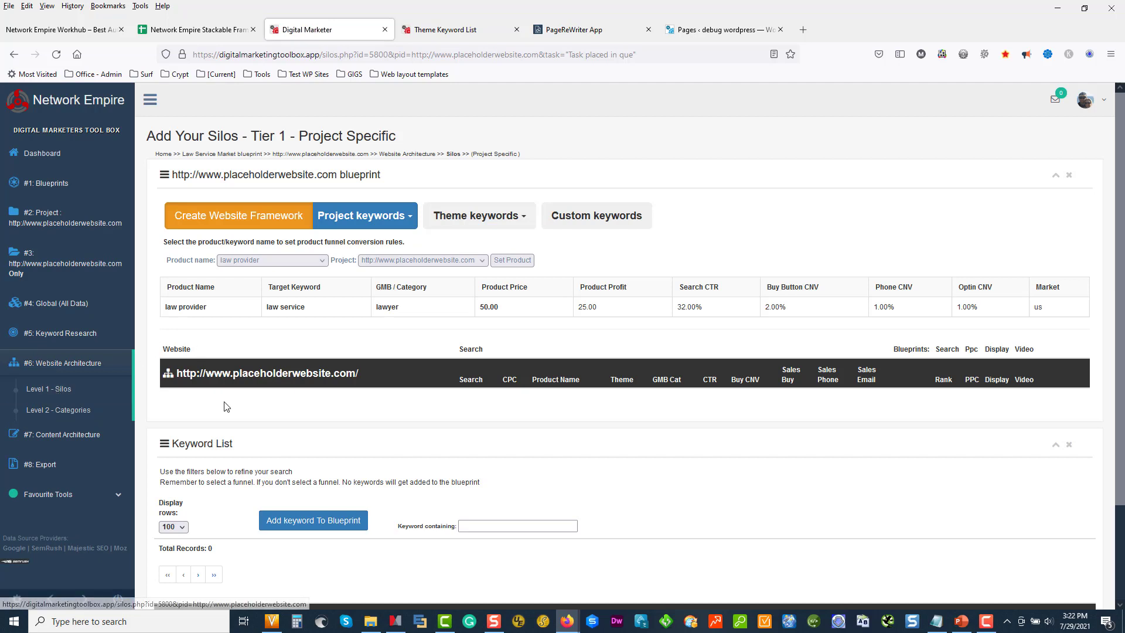
scroll(322, 432, "down", 2)
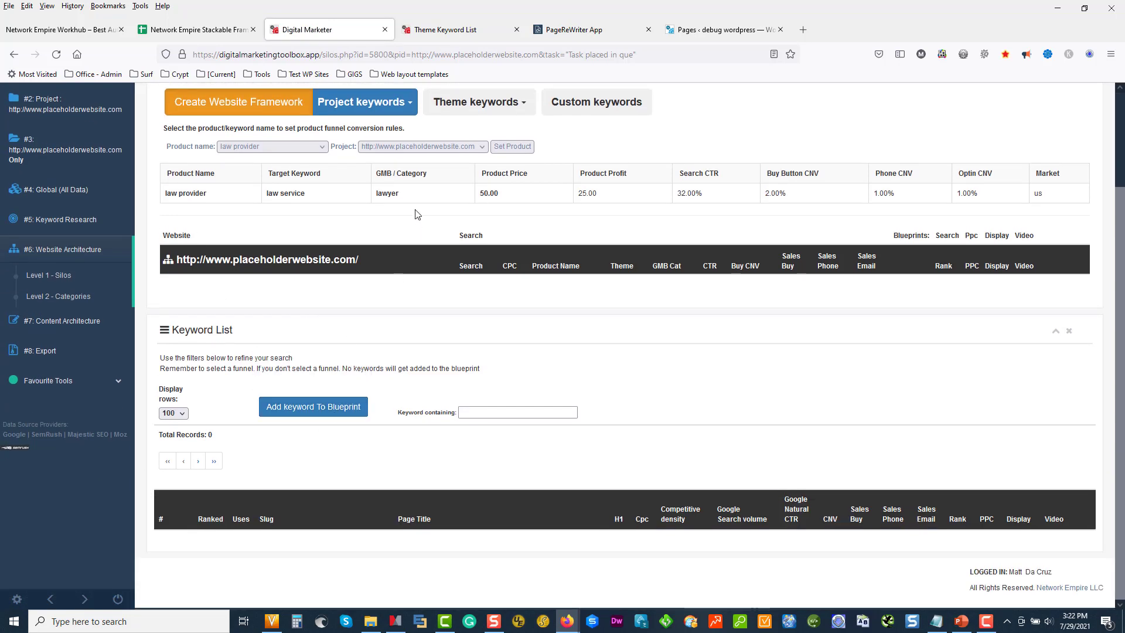
left_click(467, 101)
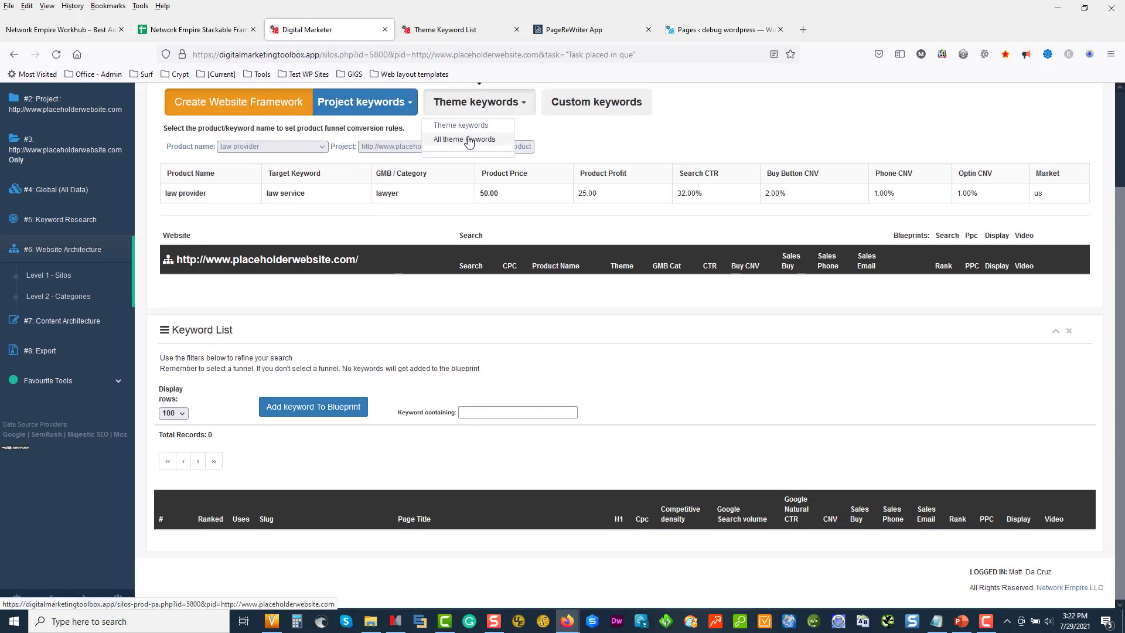
left_click(469, 128)
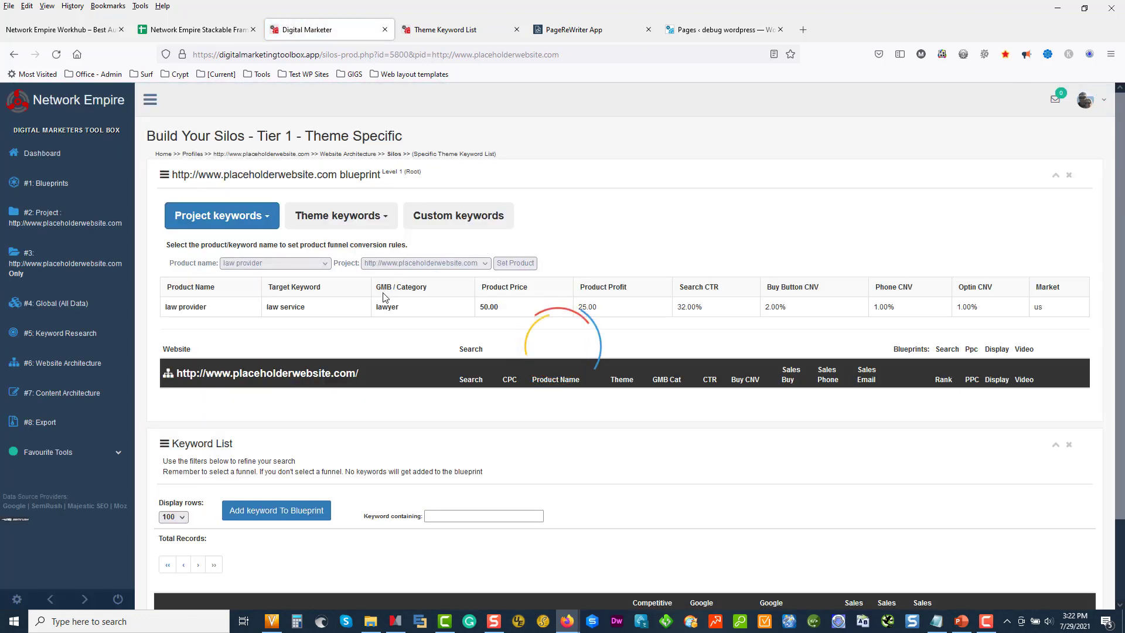
mouse_move(385, 298)
scroll(393, 296, "down", 6)
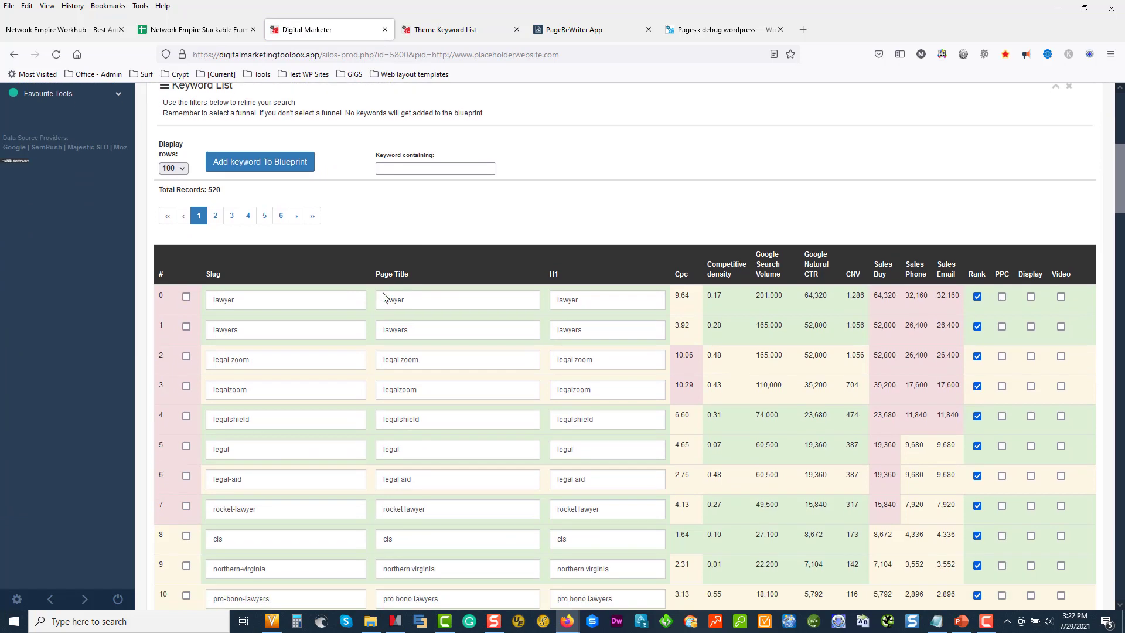
- Filter the silo keyword list for keywords containing "law service"
left_click(410, 168)
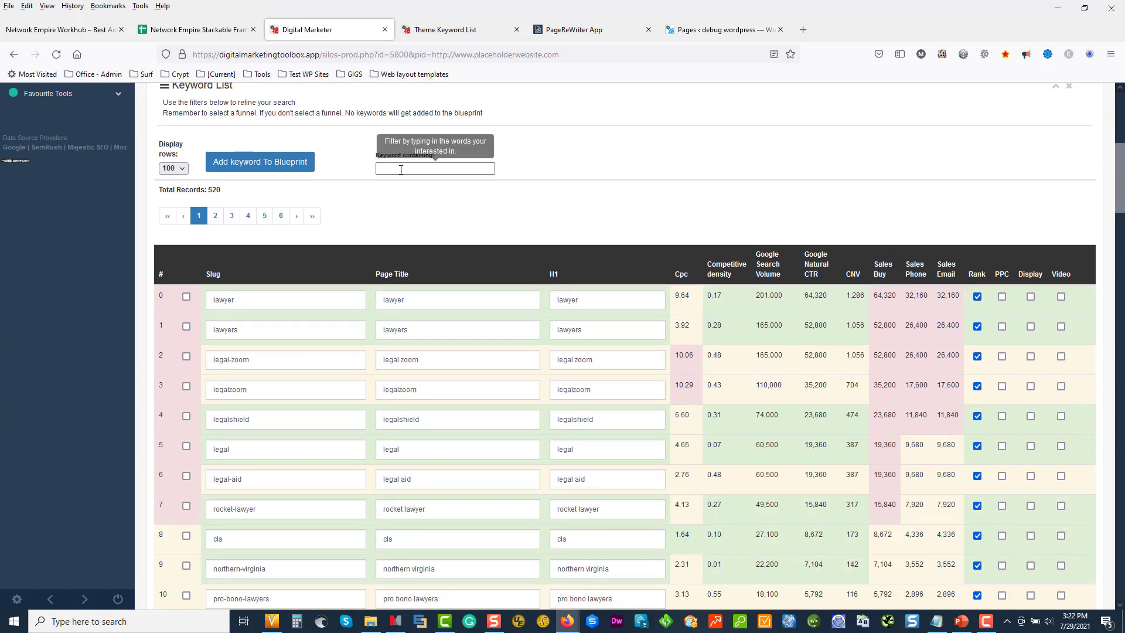
key("ctrl+v")
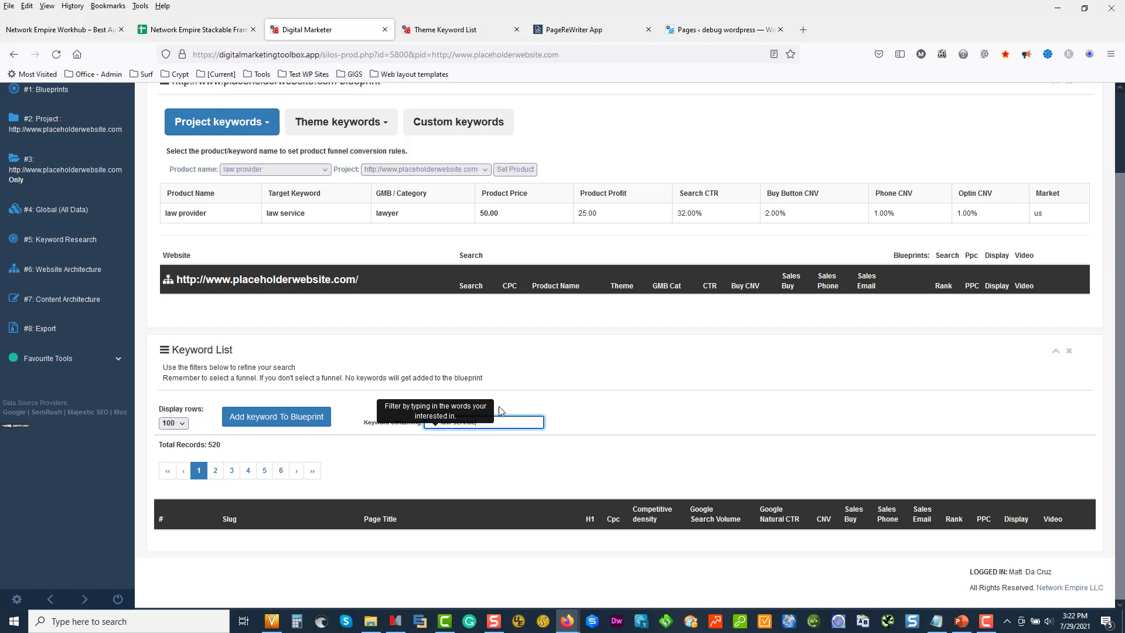
left_click(388, 386)
left_click(437, 422)
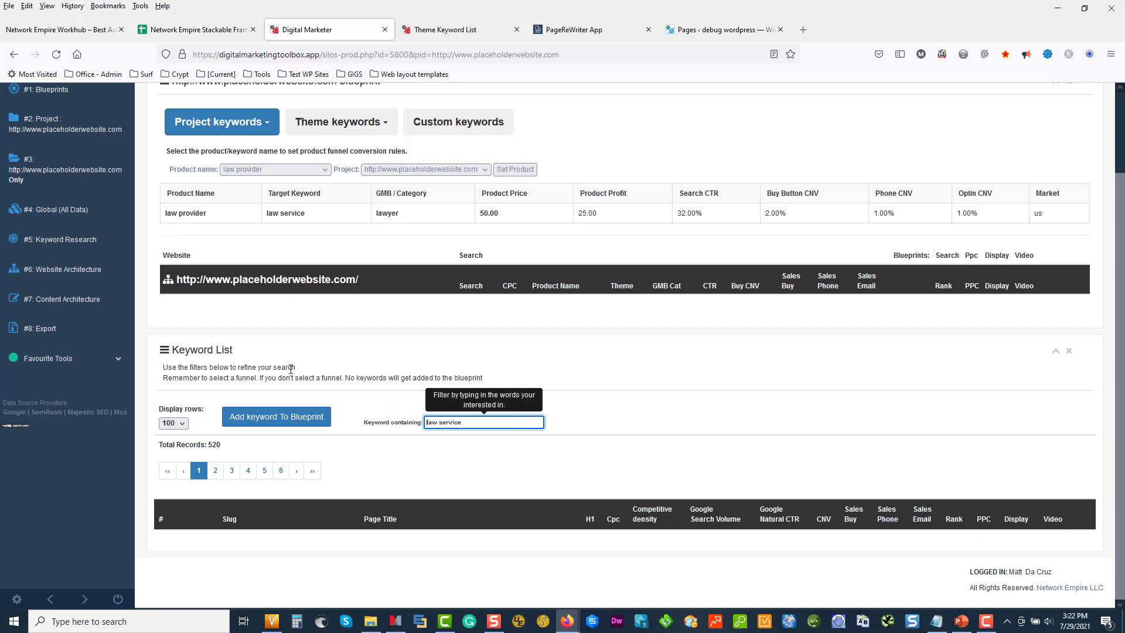
- Set the silo keyword list to display 500 rows
left_click(174, 422)
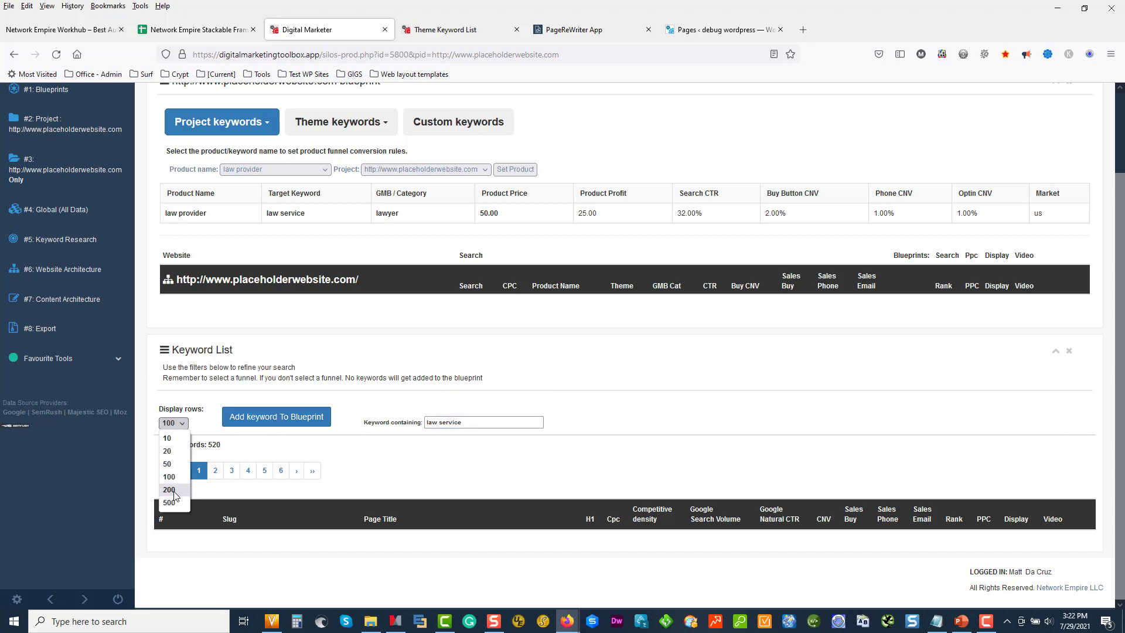
left_click(168, 502)
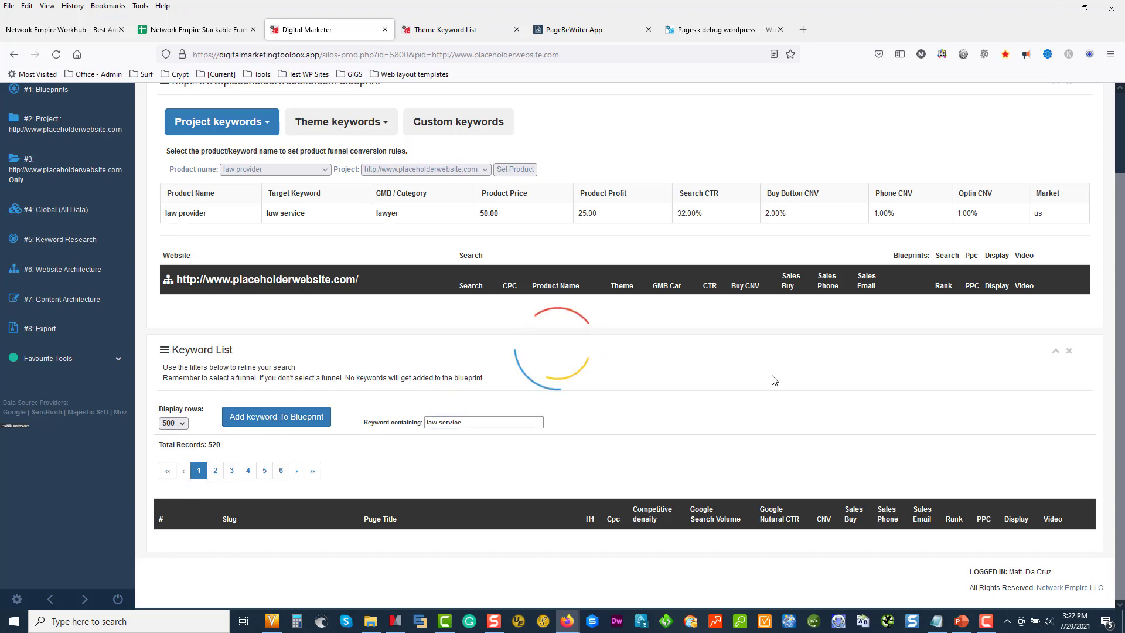
scroll(772, 379, "down", 5)
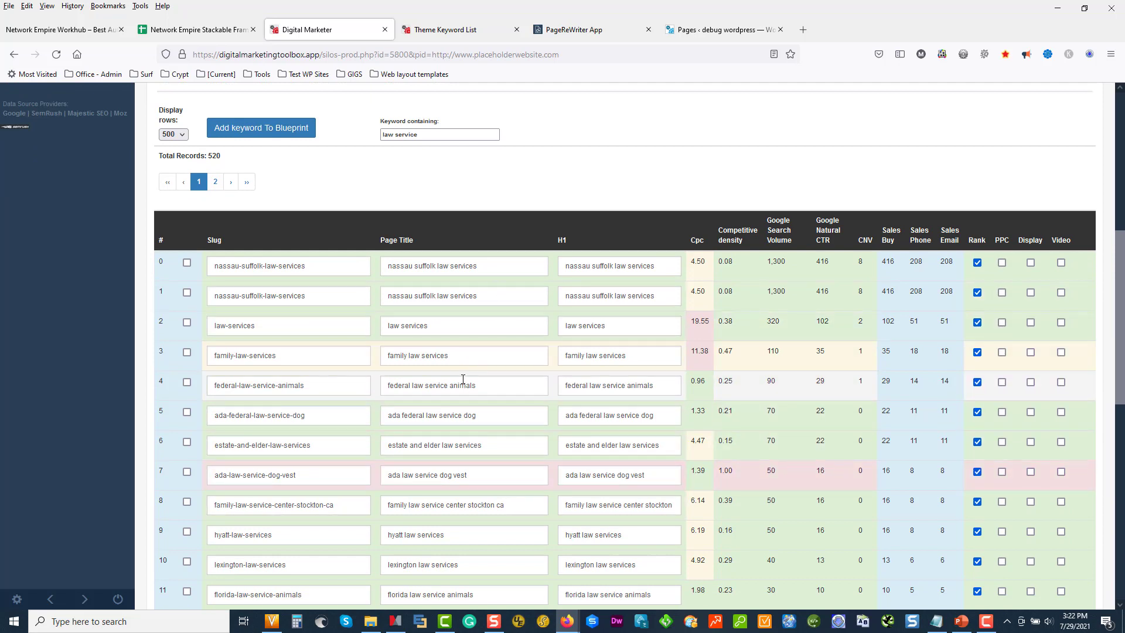
- Select the "law-services" keyword in the silo keyword list
mouse_move(785, 261)
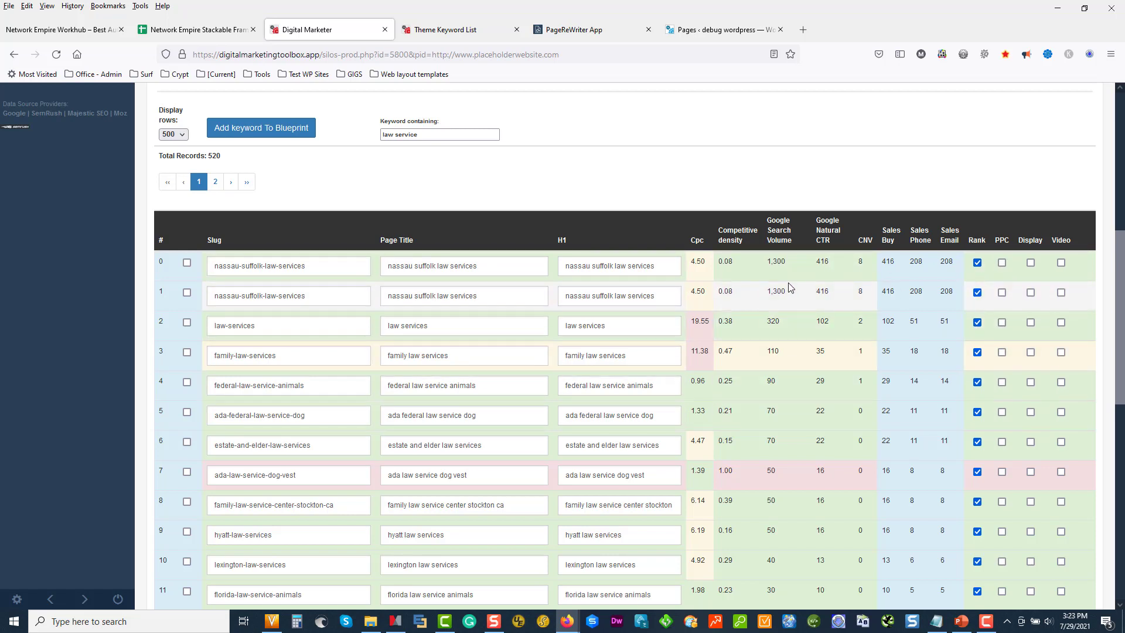
left_click(187, 322)
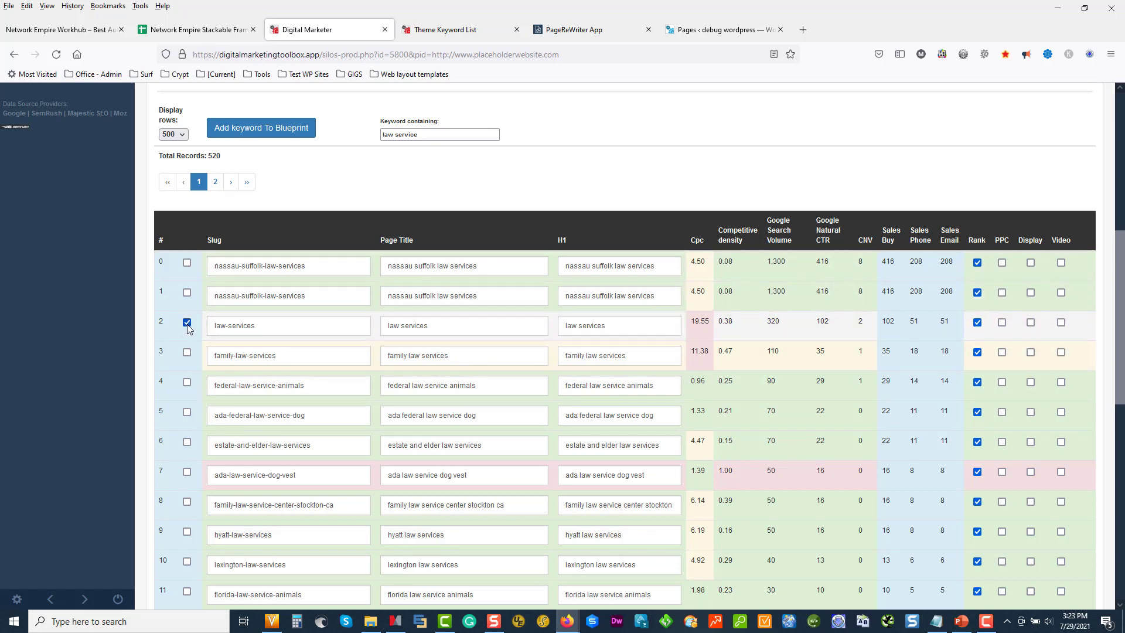
scroll(258, 319, "up", 3)
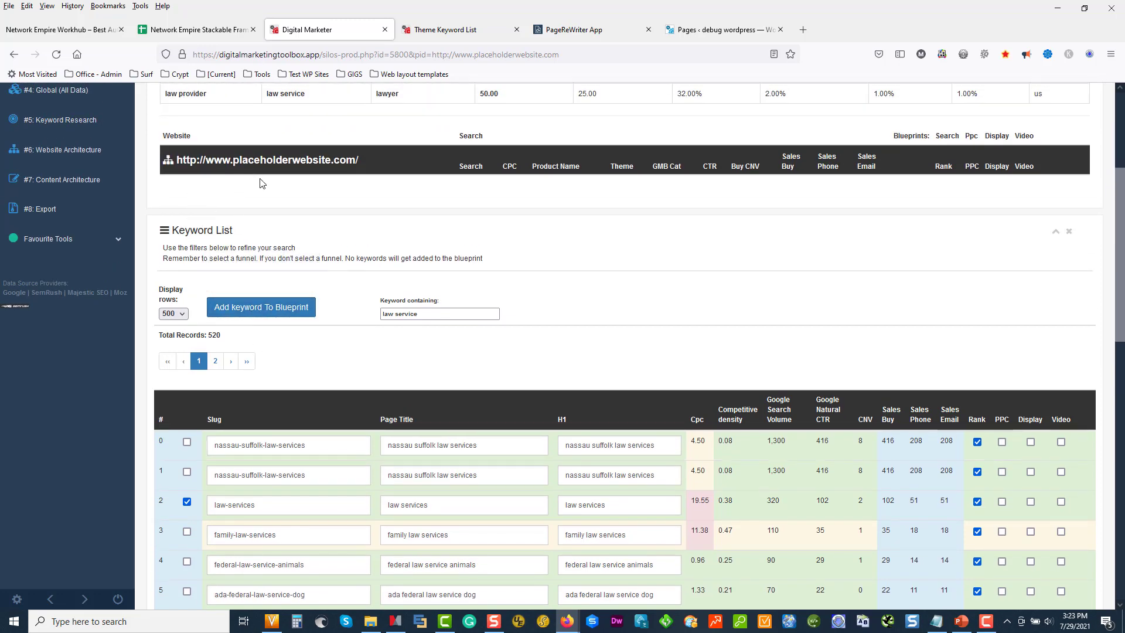
scroll(264, 188, "up", 2)
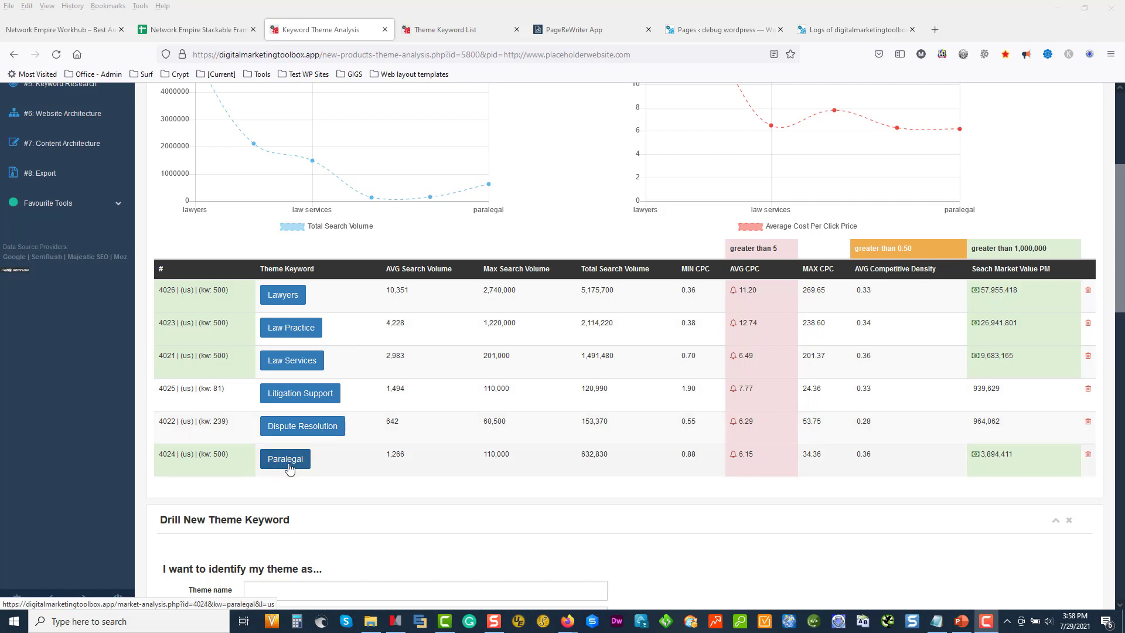
- Review the researched theme keywords in the keyword theme analysis and the form for drilling a new theme keyword
scroll(72, 409, "up", 4)
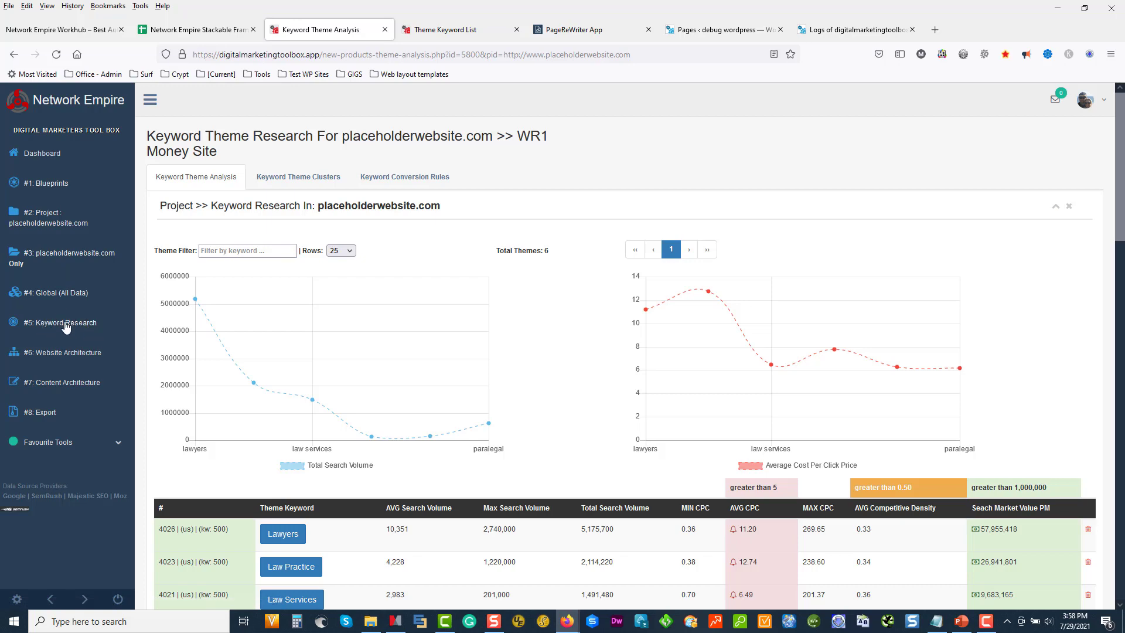
scroll(149, 463, "down", 3)
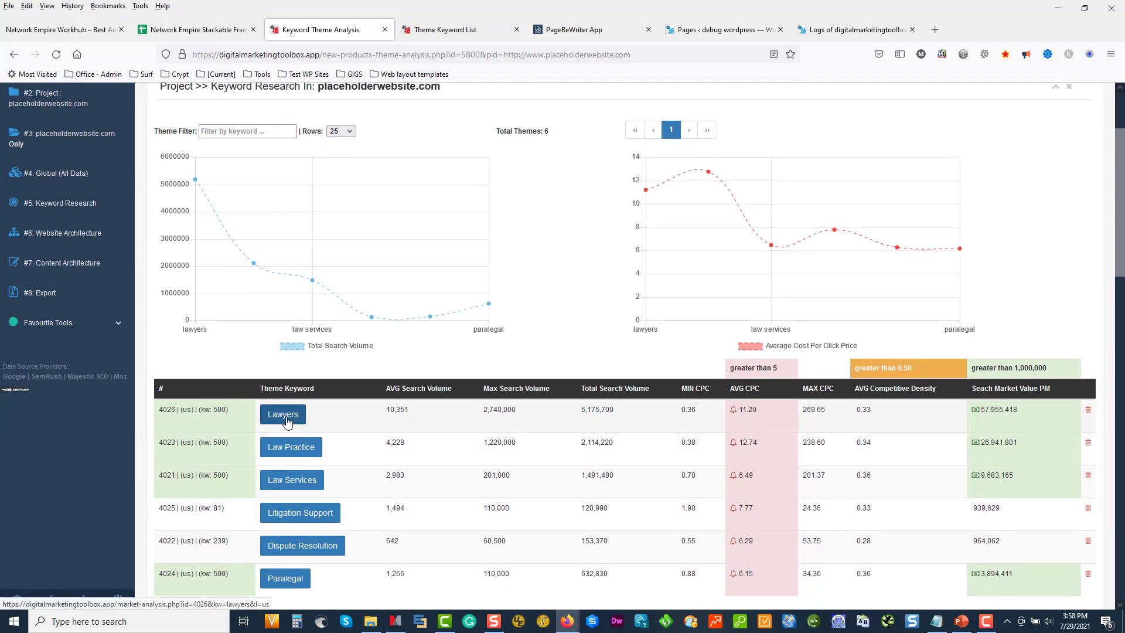
scroll(287, 422, "down", 8)
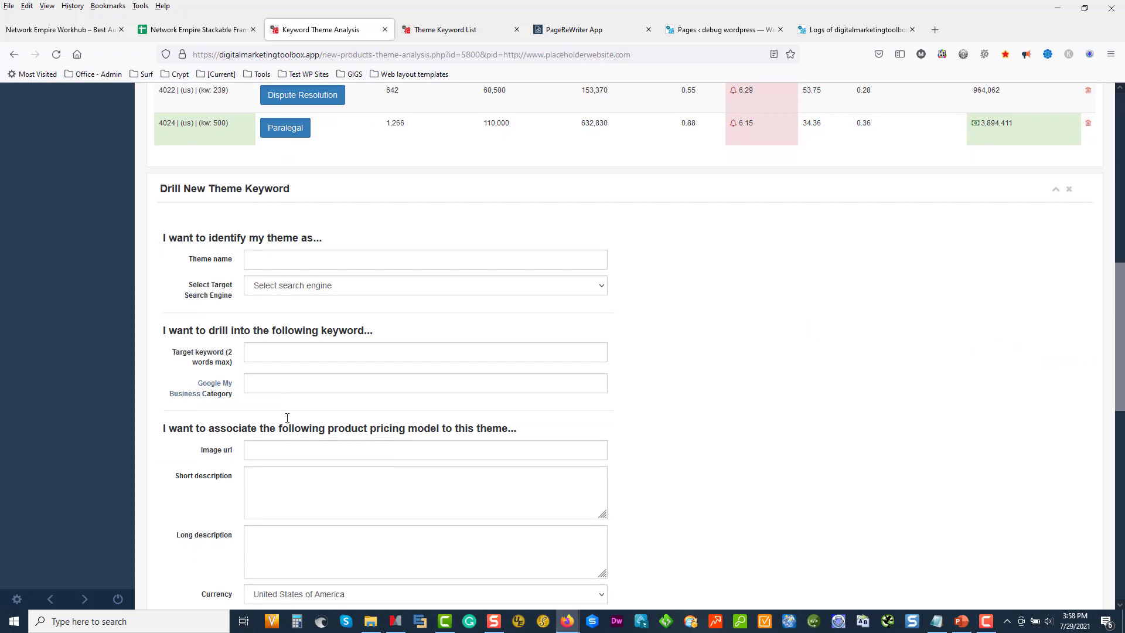
scroll(293, 352, "up", 10)
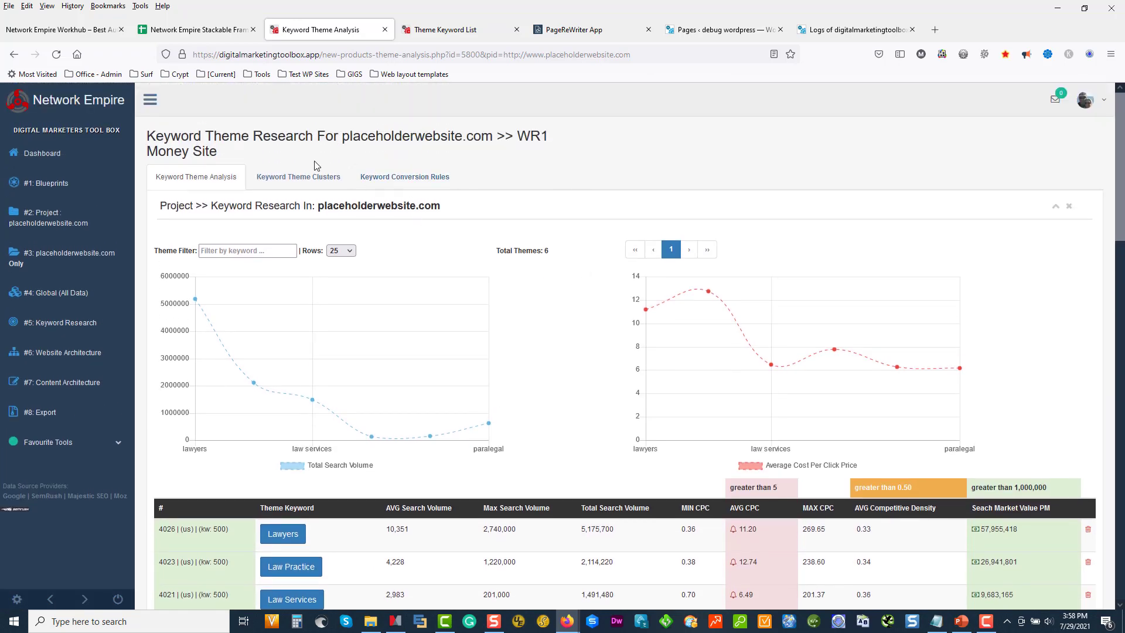
- Open the project's keyword theme clusters and highlight "litigation support services" among the highly related keywords
left_click(296, 186)
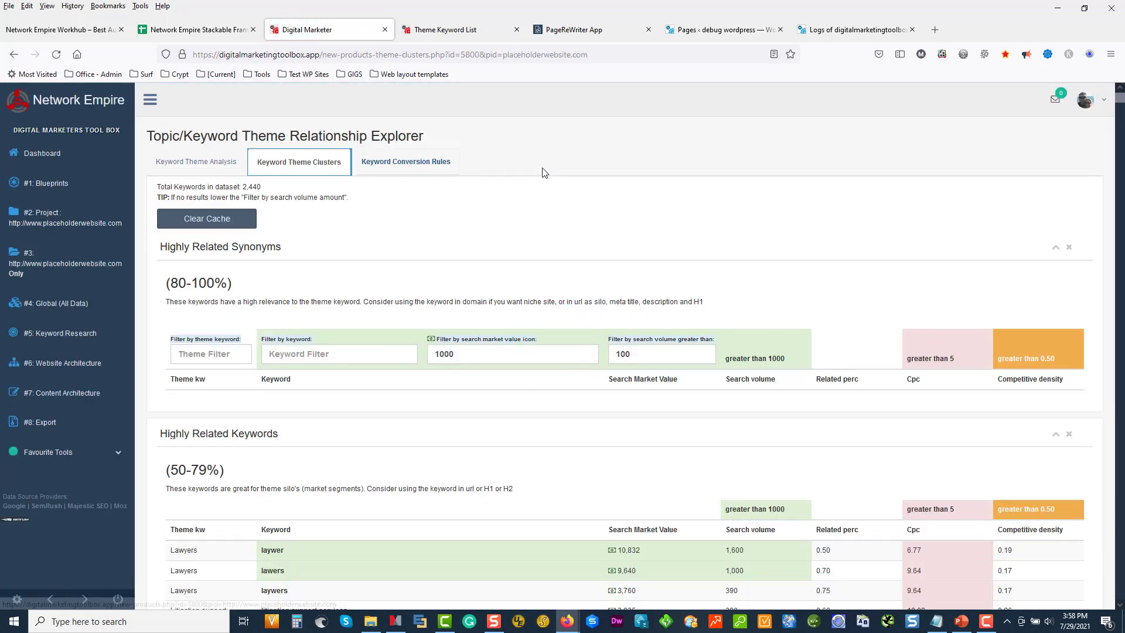
scroll(623, 223, "down", 3)
scroll(619, 225, "down", 1)
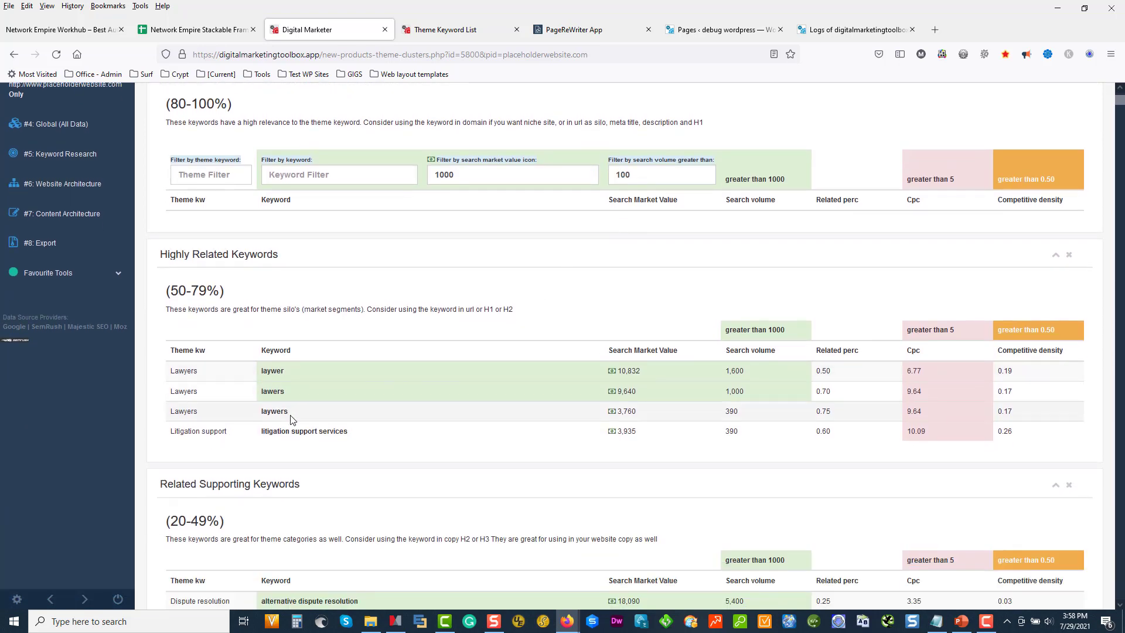
left_click_drag(350, 436, 262, 434)
scroll(381, 446, "down", 1)
scroll(387, 452, "down", 2)
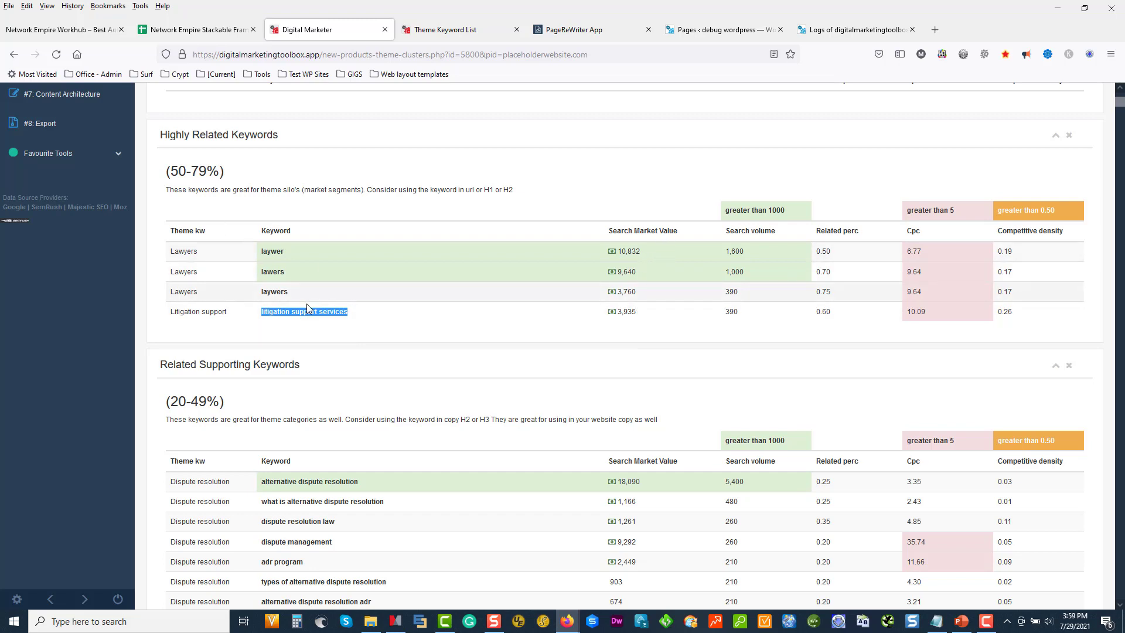
- Examine the related supporting keywords, highlighting "dispute management" and its CPC value
scroll(336, 309, "down", 5)
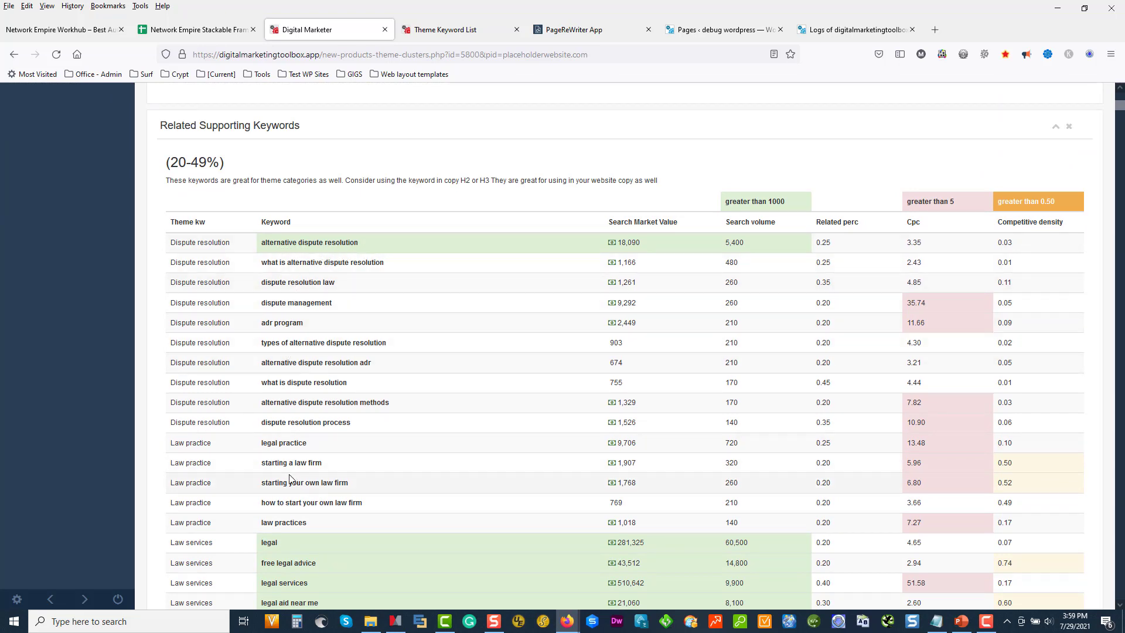
scroll(301, 441, "down", 3)
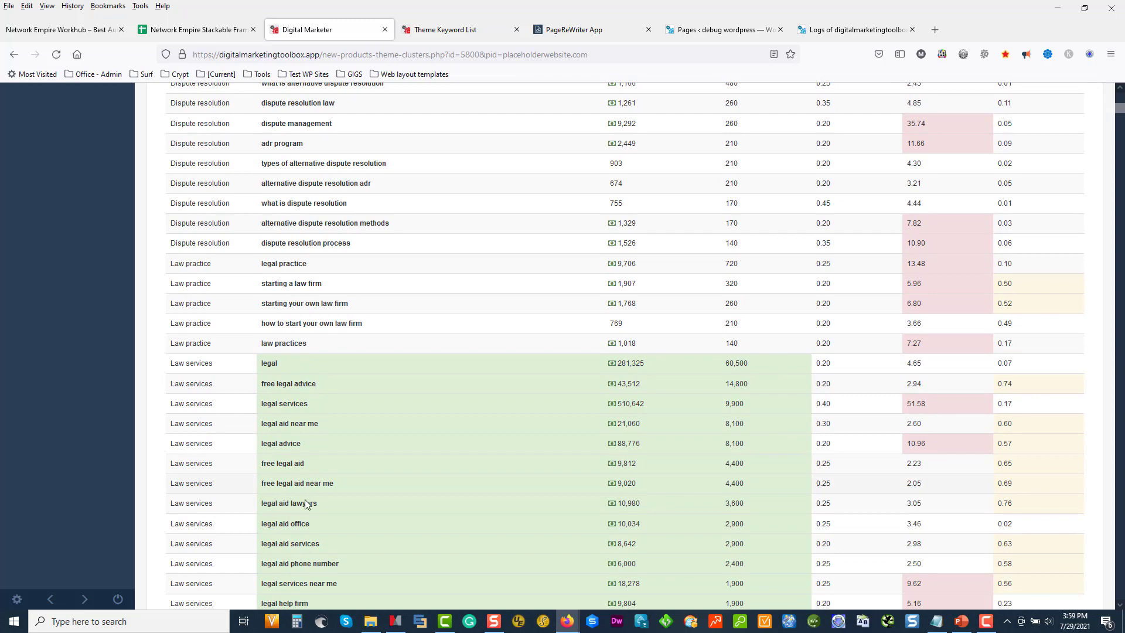
scroll(544, 491, "up", 6)
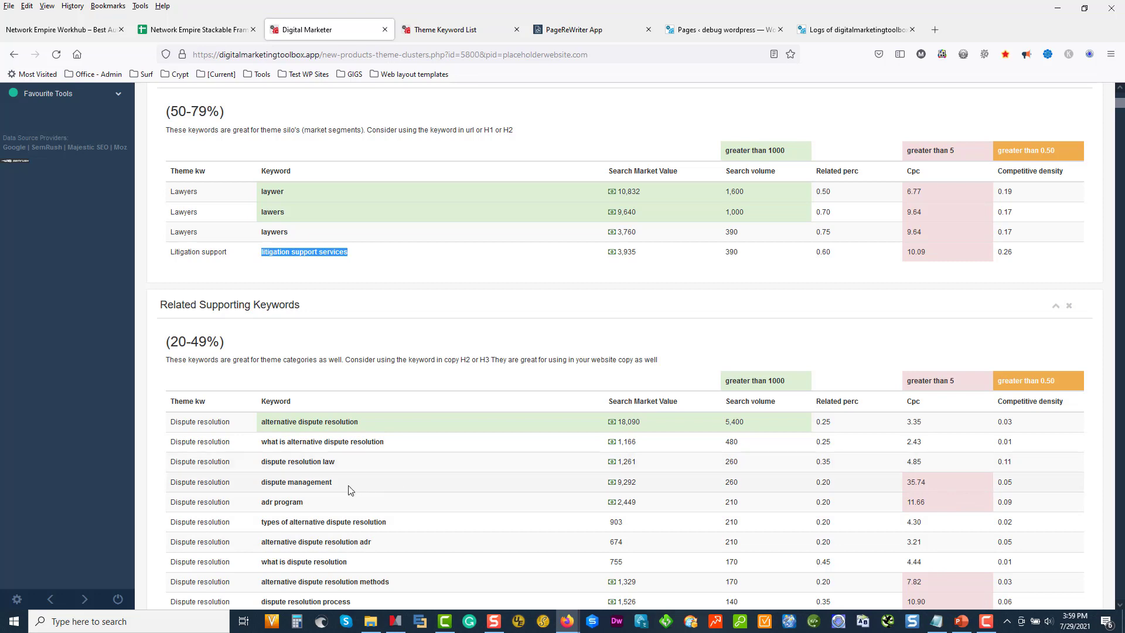
left_click(283, 481)
left_click_drag(283, 481, 350, 489)
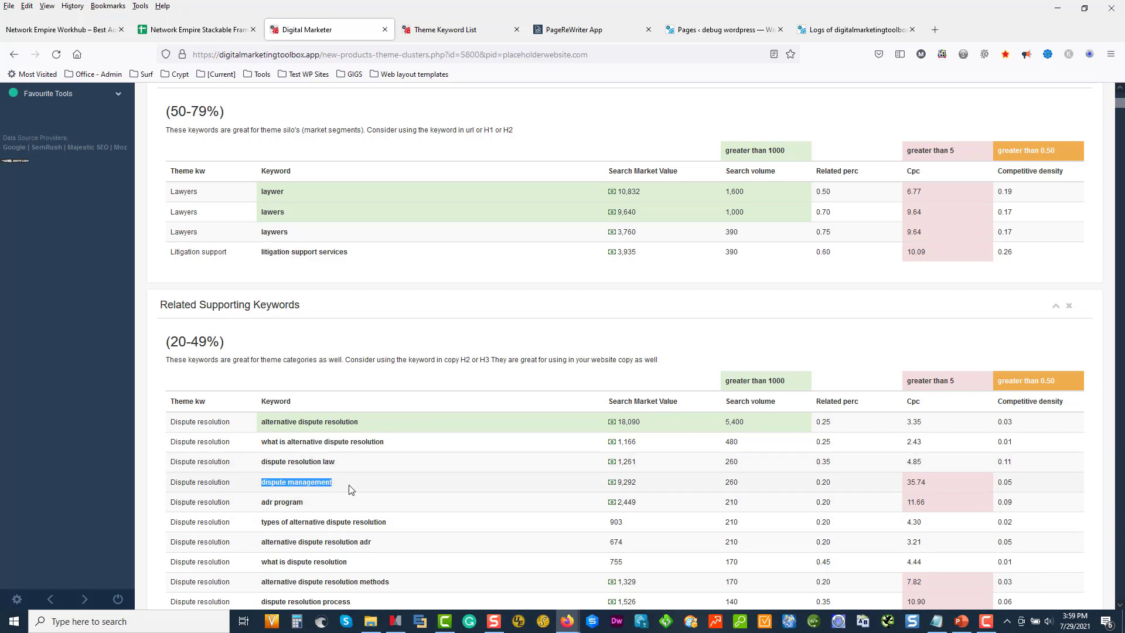
double_click(923, 480)
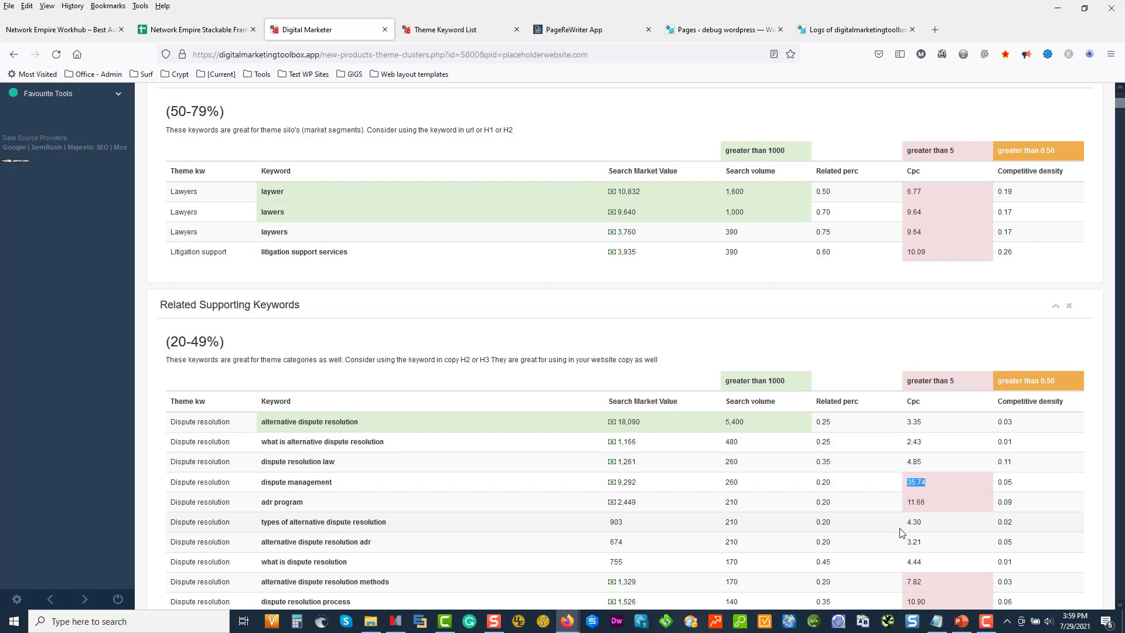
- Return to the keyword theme analysis and open the theme competitors of the Law Services theme
scroll(899, 530, "up", 6)
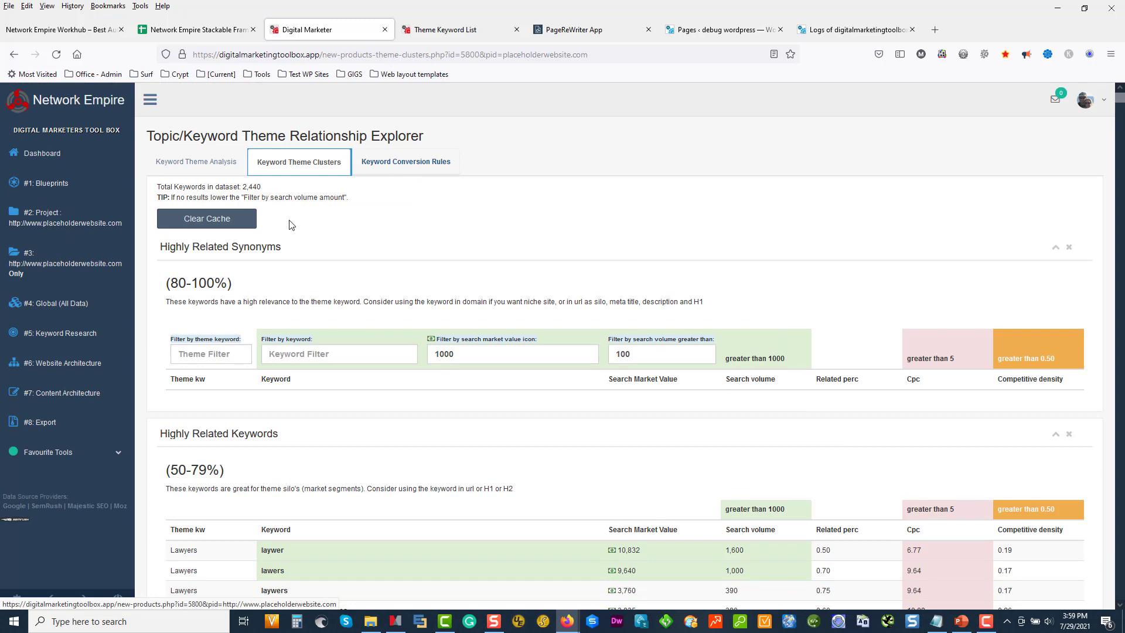
left_click(384, 179)
scroll(524, 375, "down", 3)
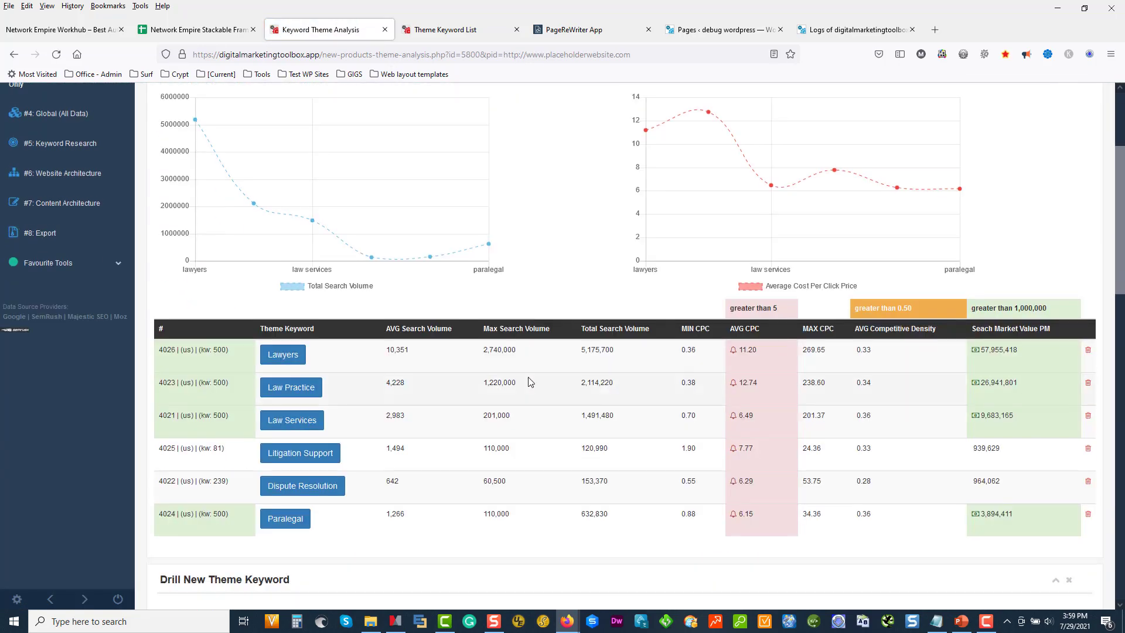
scroll(531, 383, "down", 2)
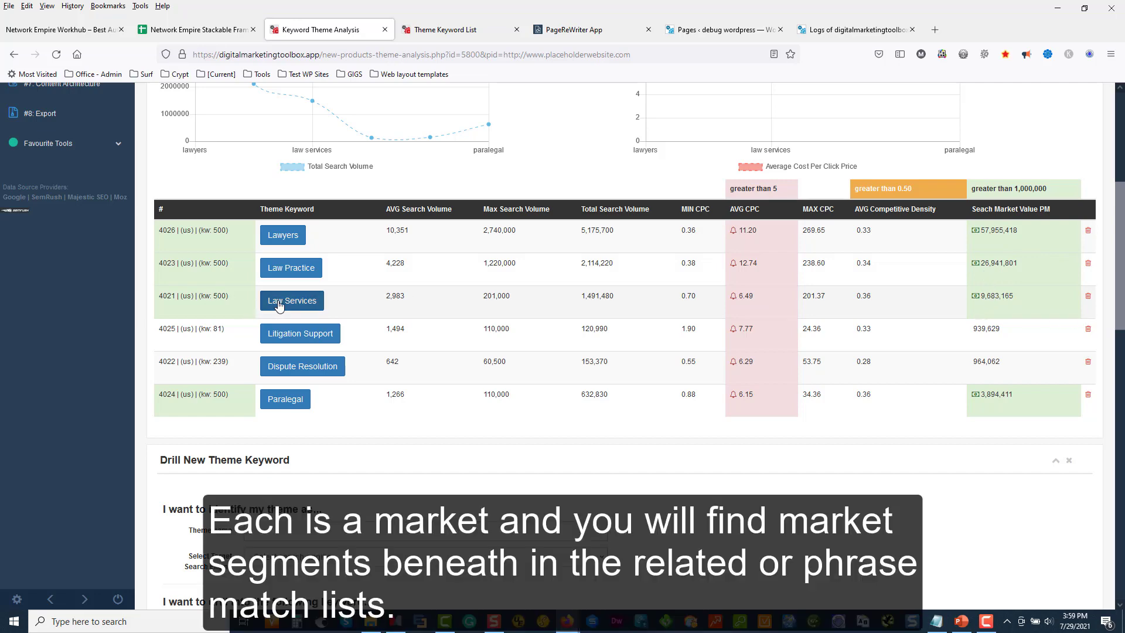
left_click(284, 304)
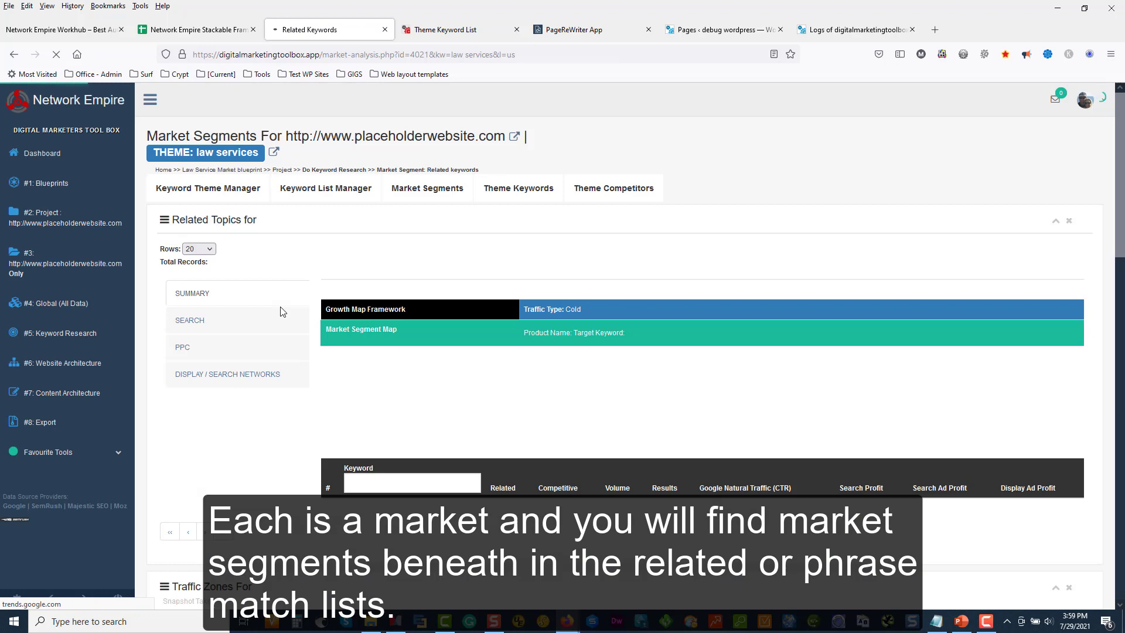
left_click(615, 189)
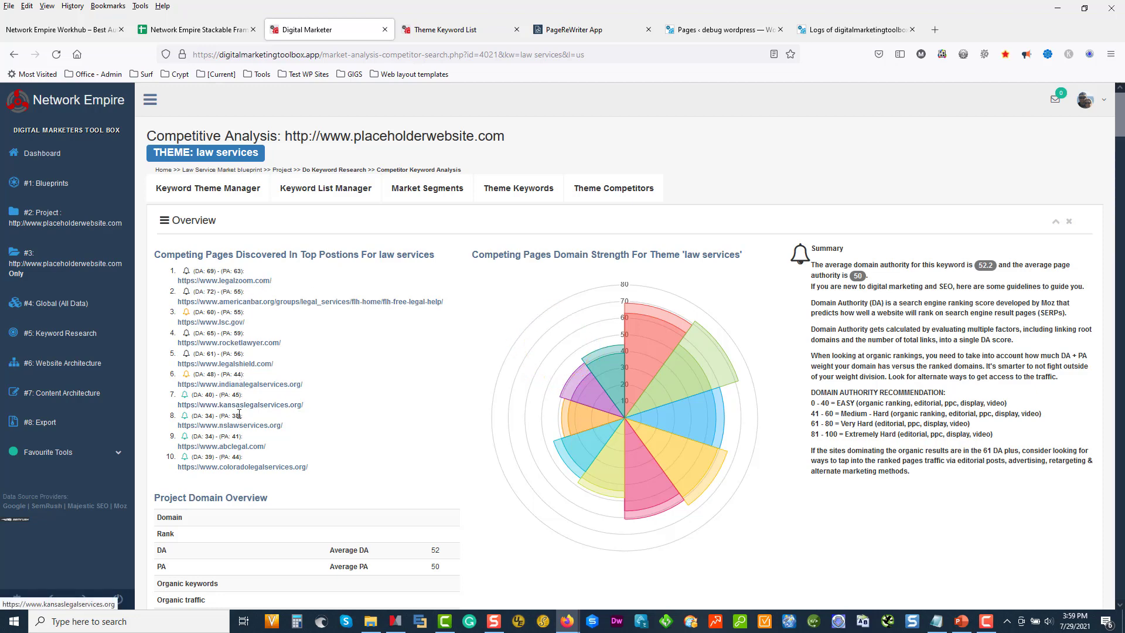
- View the competing page theme keywords for the americanbar.org free legal help page and for lsc.gov
scroll(350, 471, "down", 9)
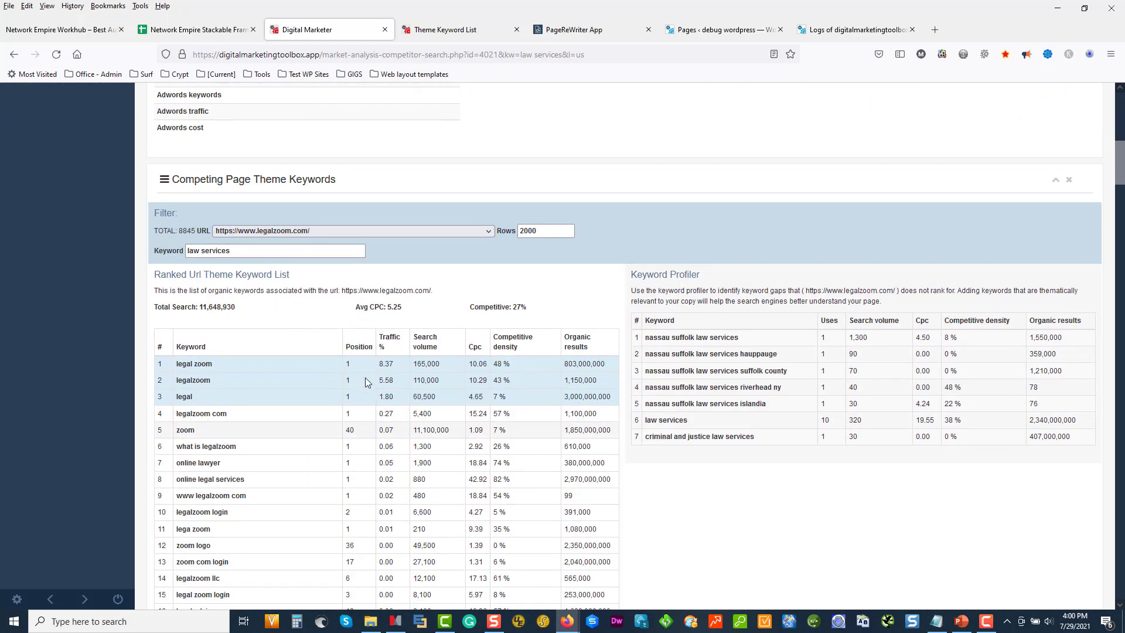
left_click(430, 398)
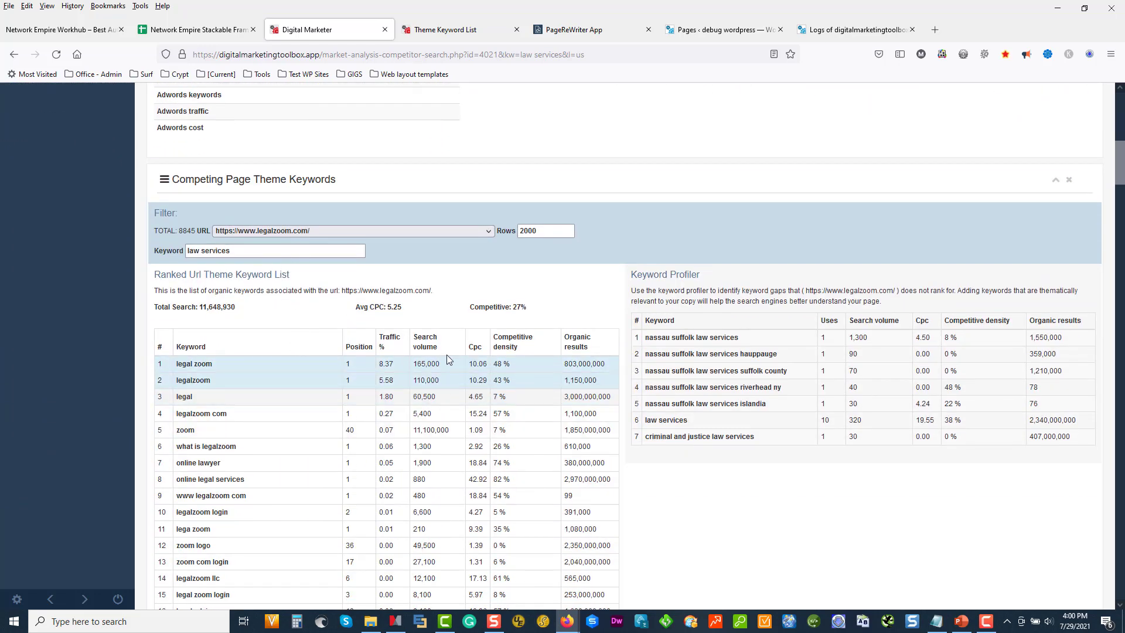
left_click(398, 230)
left_click(374, 261)
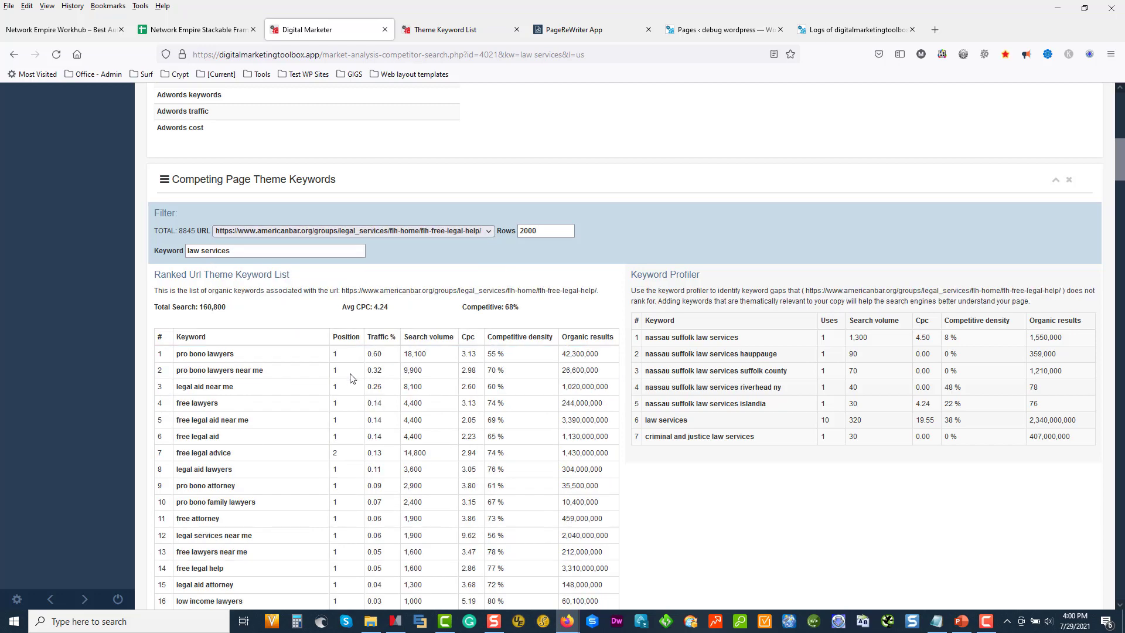
left_click(388, 231)
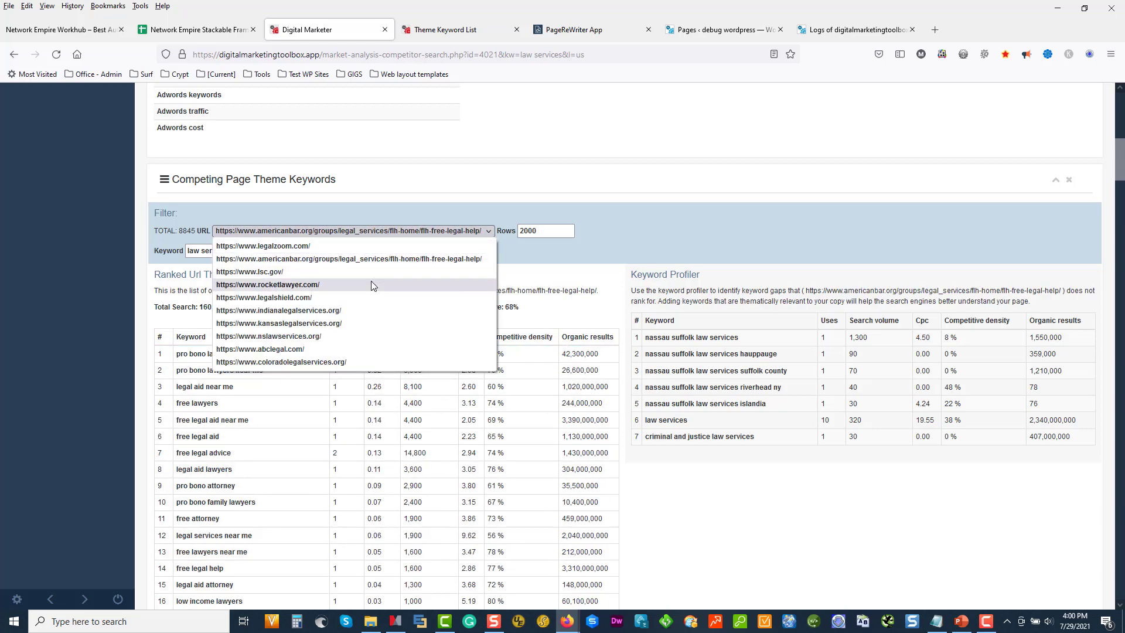
left_click(378, 281)
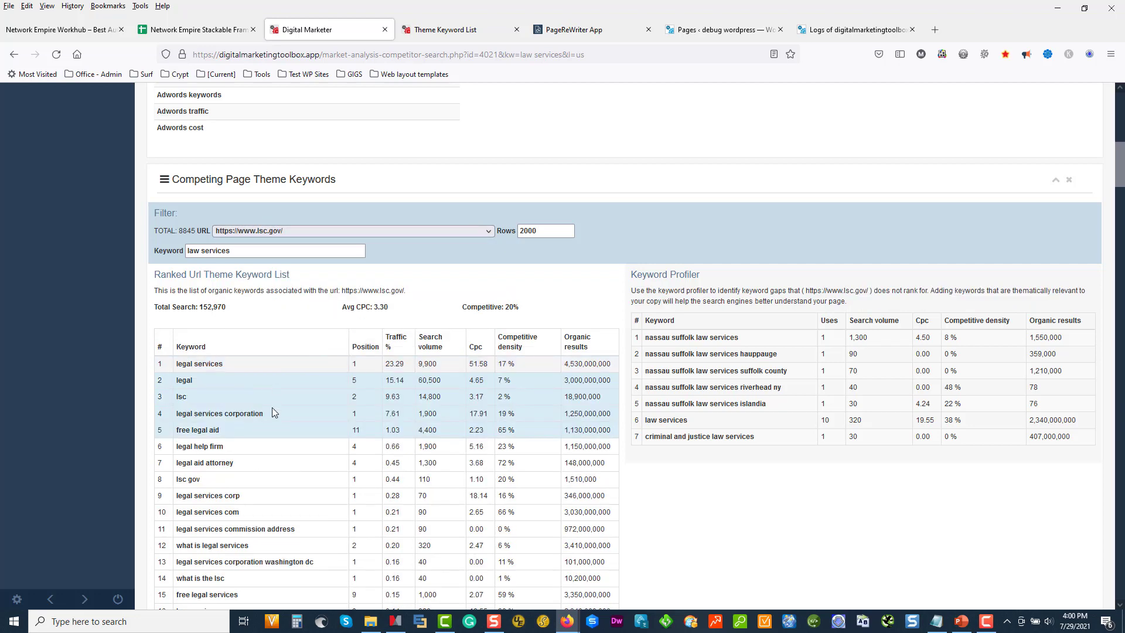
- View the competing page theme keywords for rocketlawyer.com and for legalshield.com
left_click(286, 234)
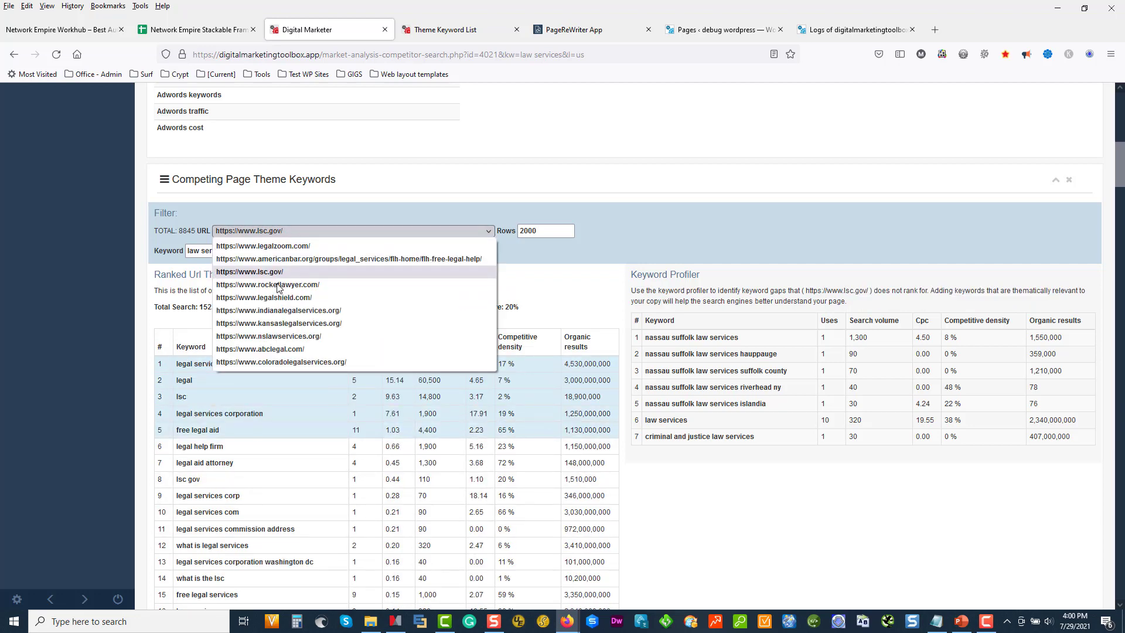
left_click(294, 286)
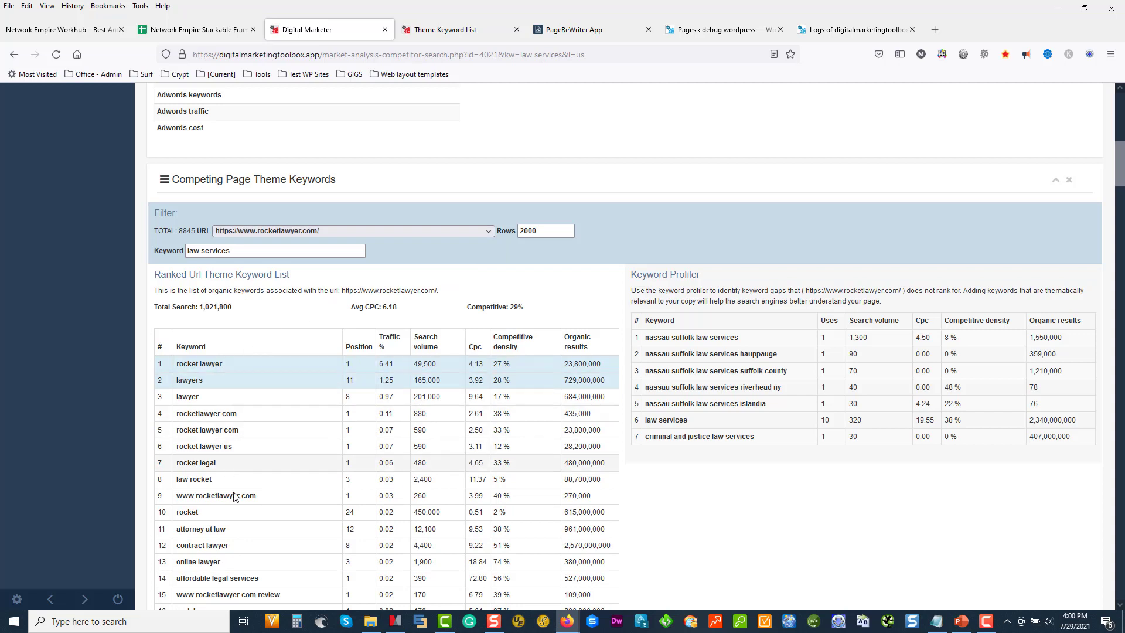
left_click(324, 229)
left_click(298, 297)
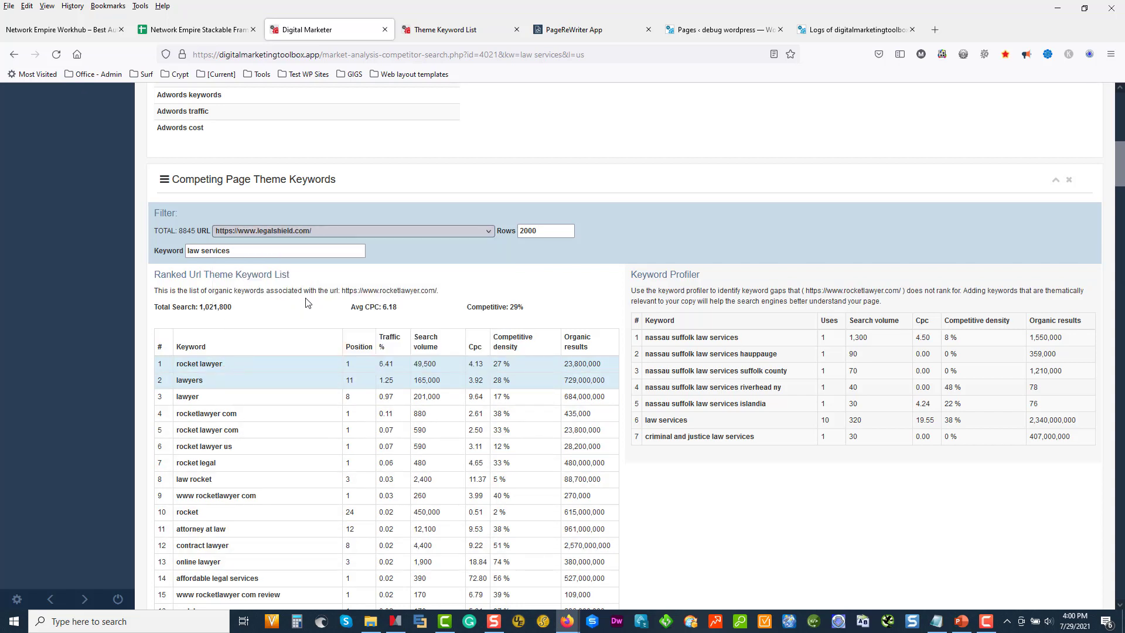
- Clear the "law services" keyword filter and review the unfiltered keyword profiler for legalshield.com
left_click_drag(231, 251, 176, 251)
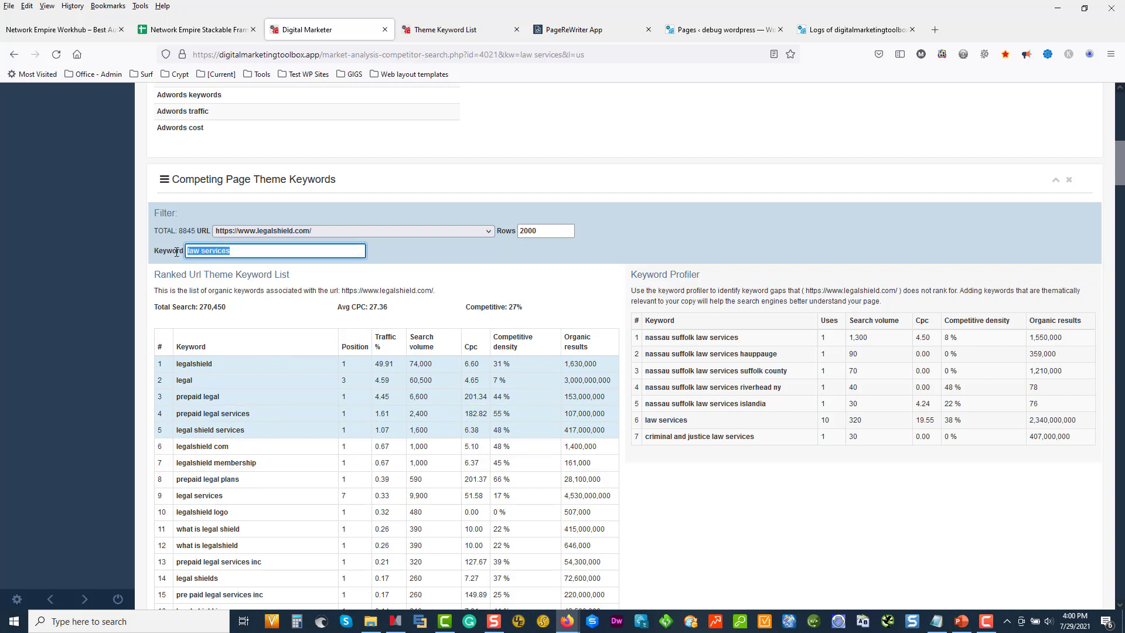
key("BackSpace")
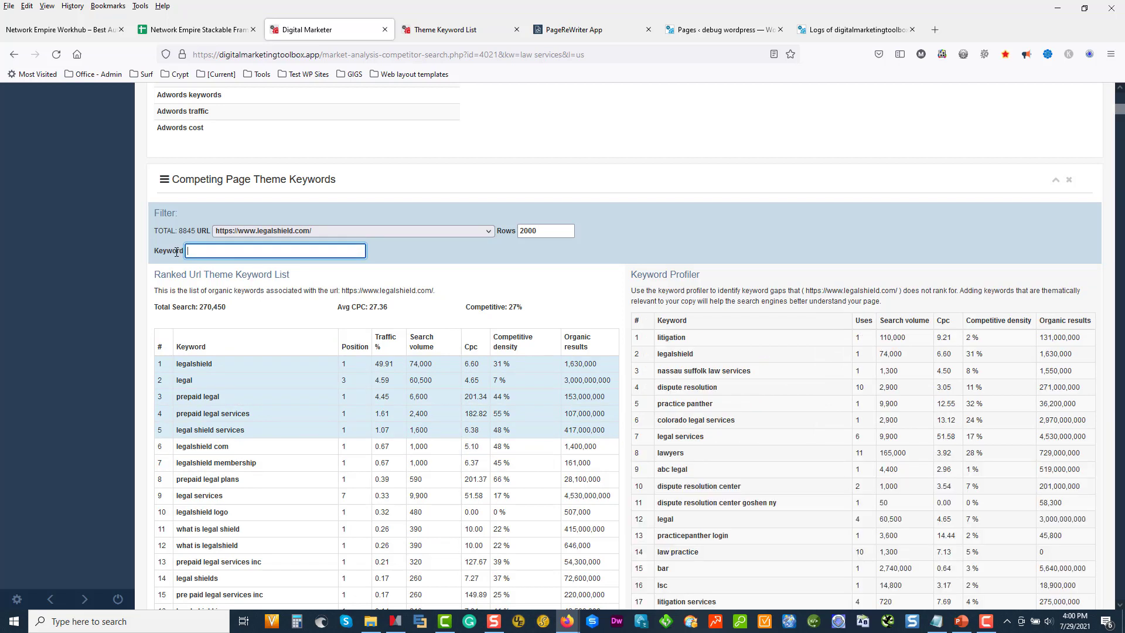
scroll(762, 326, "down", 3)
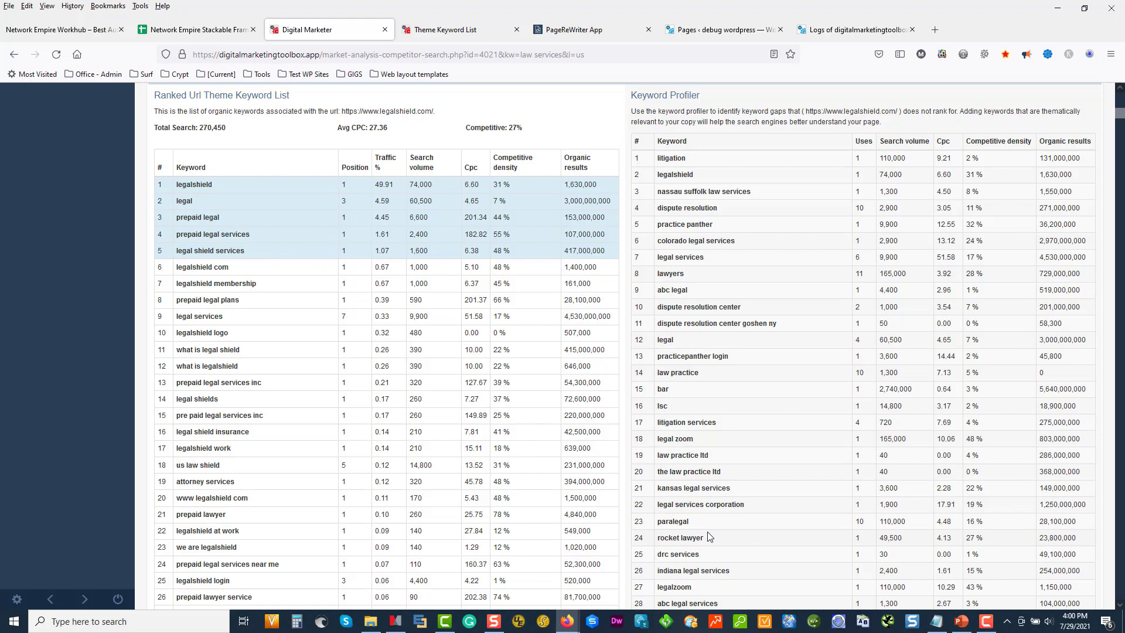
- Open the project's global list of all domain keywords
scroll(709, 537, "down", 5)
scroll(705, 544, "up", 15)
scroll(700, 541, "up", 3)
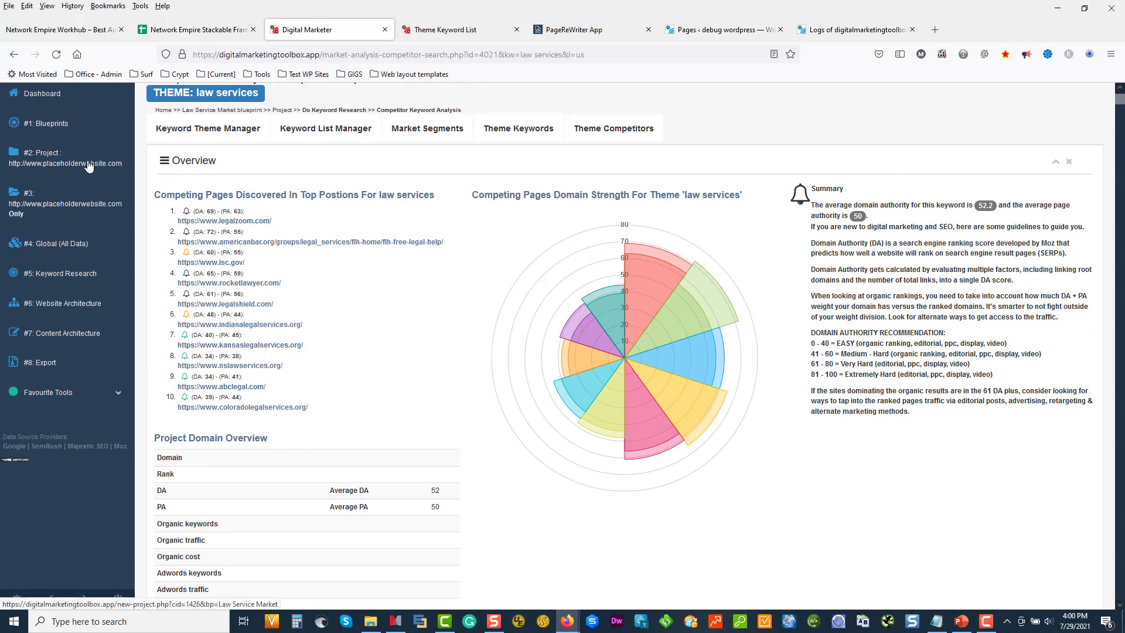
left_click(67, 246)
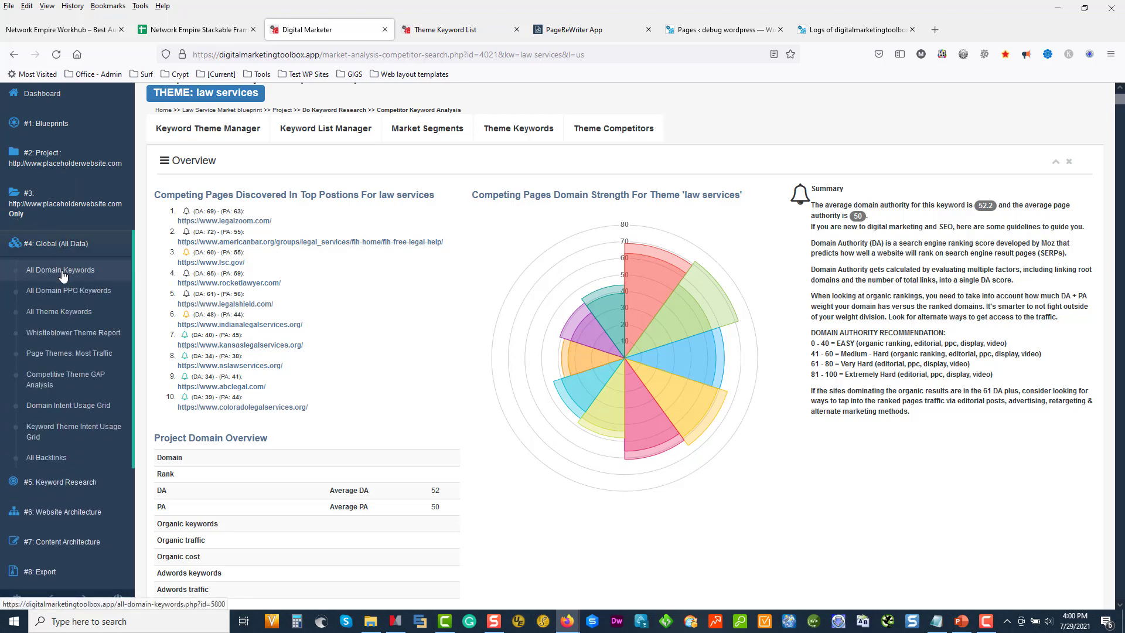
left_click(63, 273)
- Reload the global theme keyword list and close the logs page
left_click(570, 33)
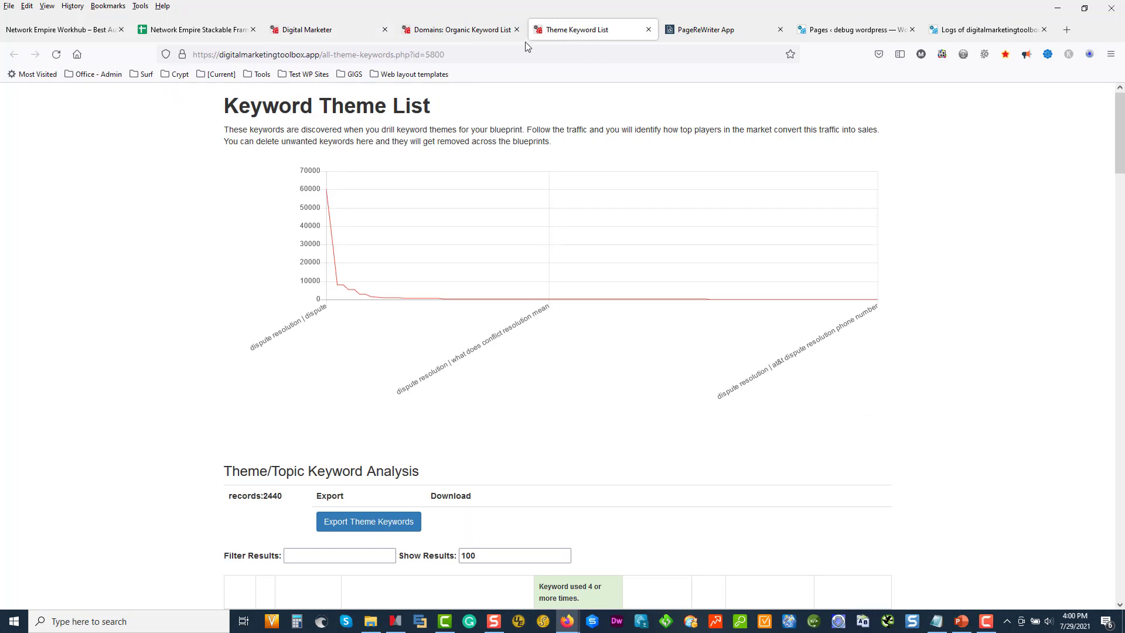
left_click(56, 54)
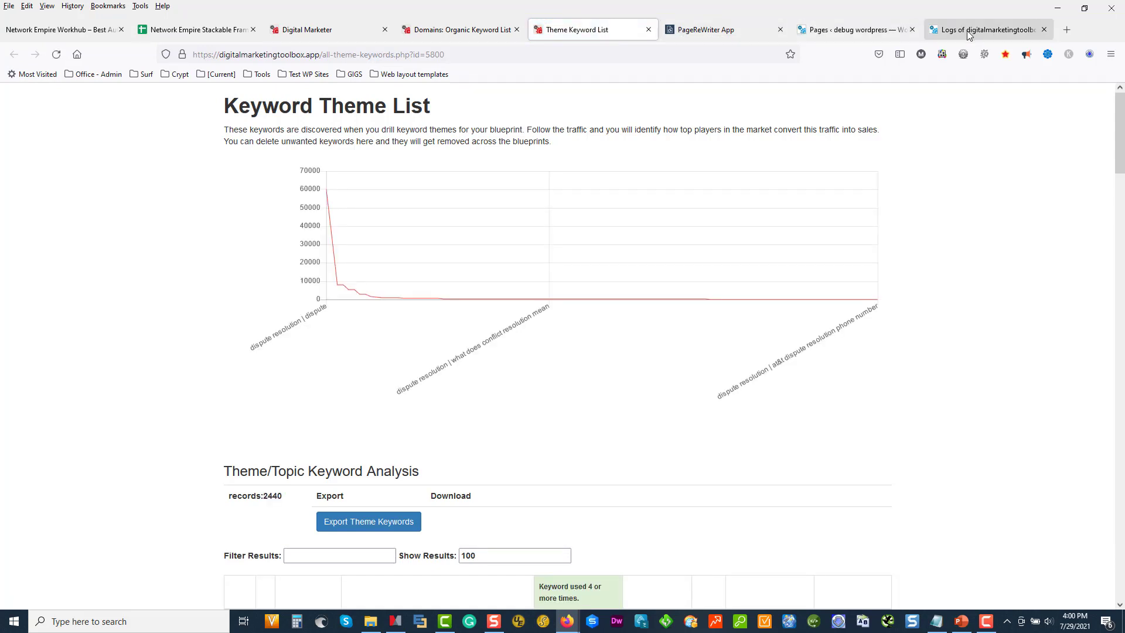
left_click(1043, 31)
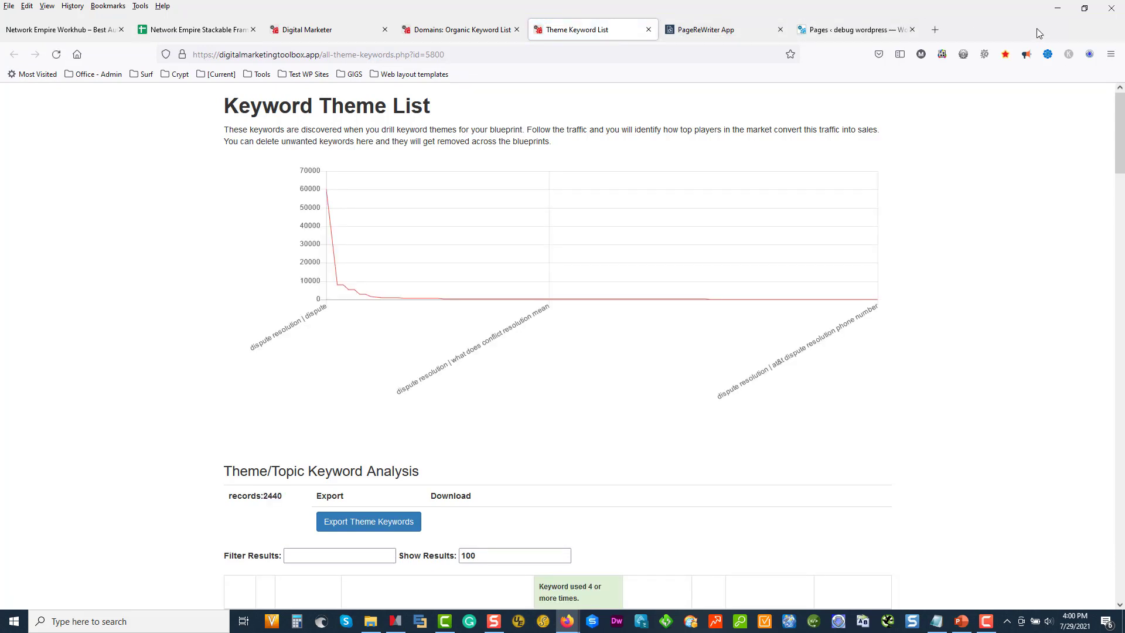
- Filter the organic domain keyword list by "service"
left_click(445, 31)
left_click_drag(268, 496, 286, 501)
scroll(293, 475, "down", 2)
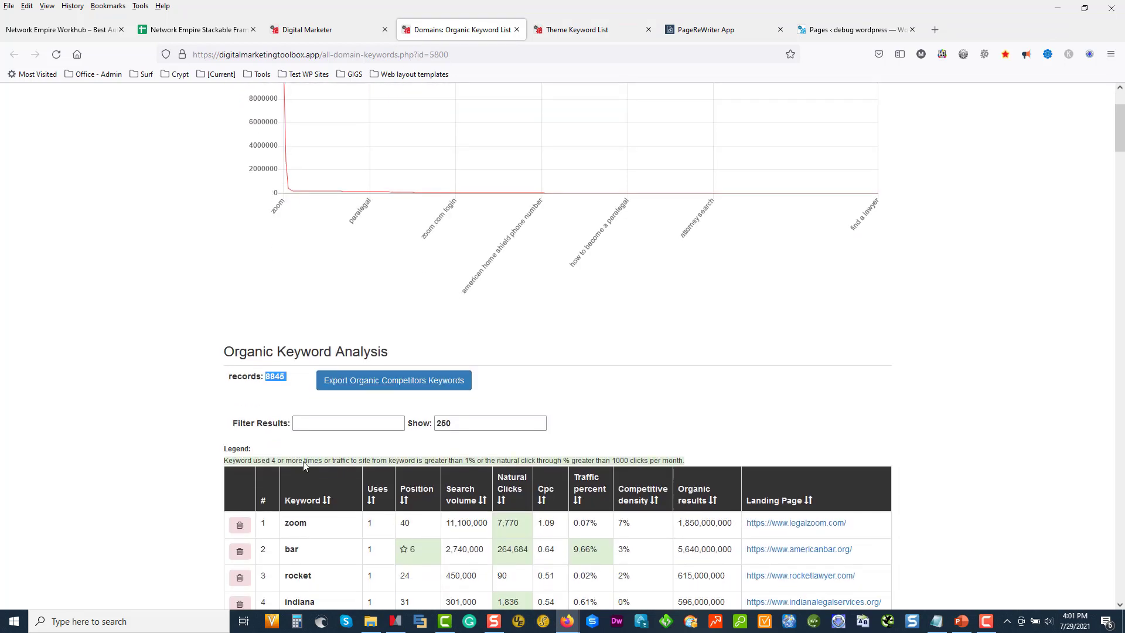
scroll(327, 437, "down", 2)
scroll(327, 438, "up", 2)
left_click(293, 426)
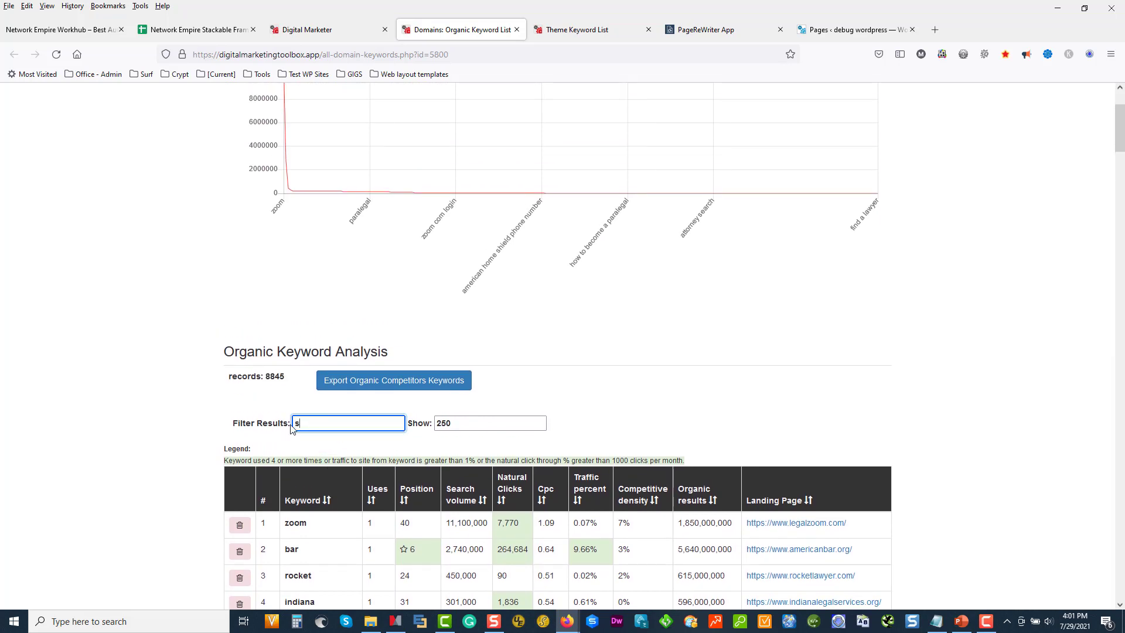
type("service")
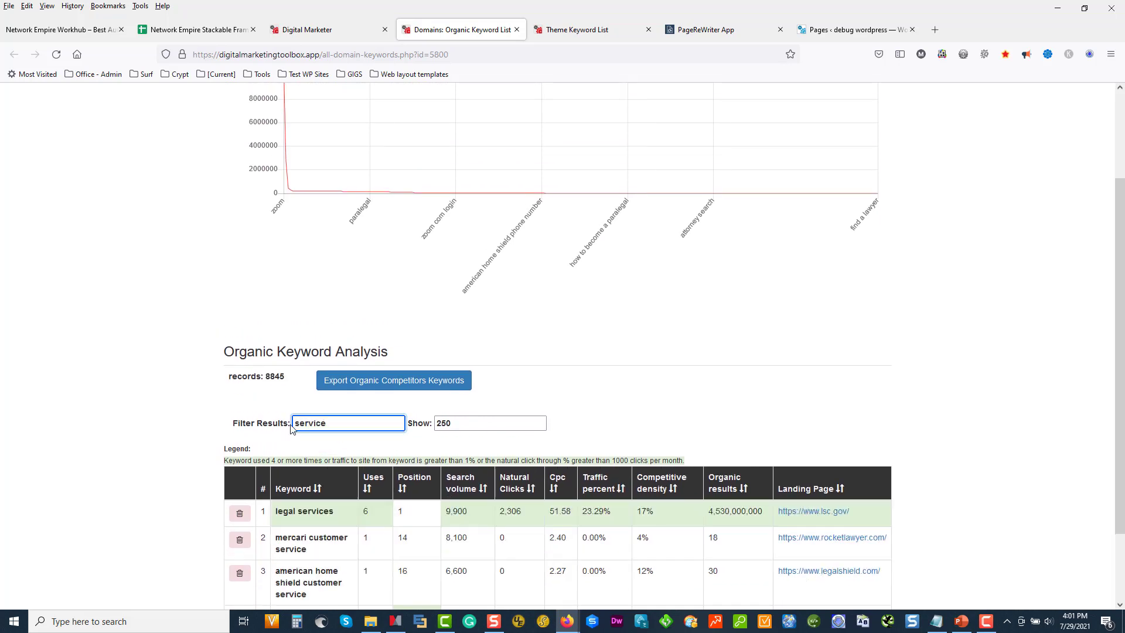
- Show up to 5000 results in the filtered domain keyword list and review the matching keywords
left_click_drag(460, 423, 431, 424)
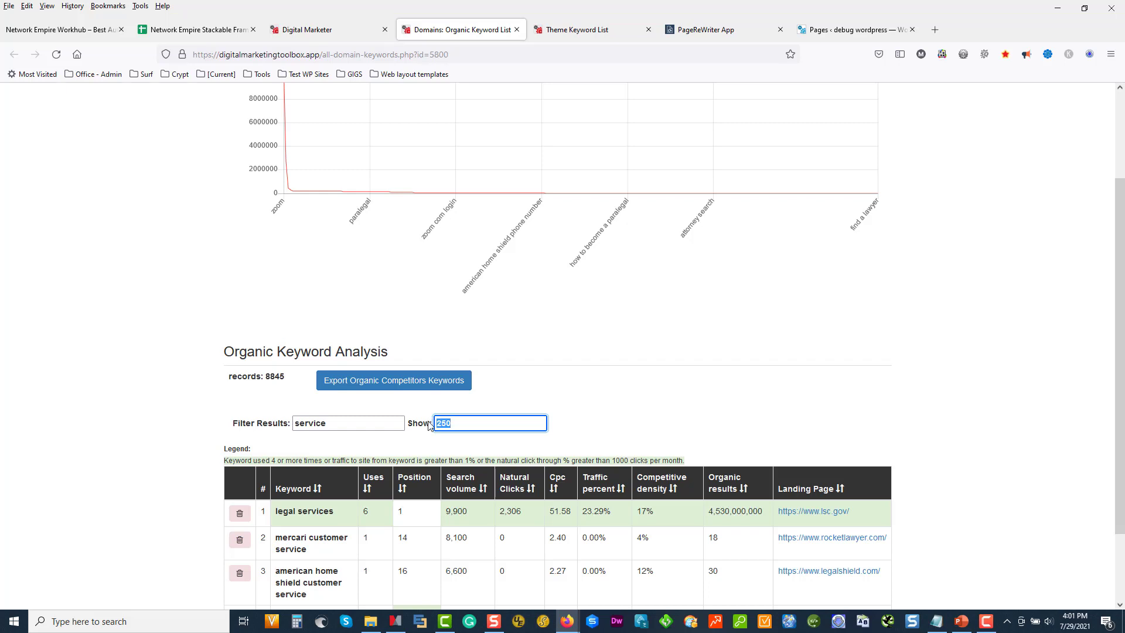
type("500")
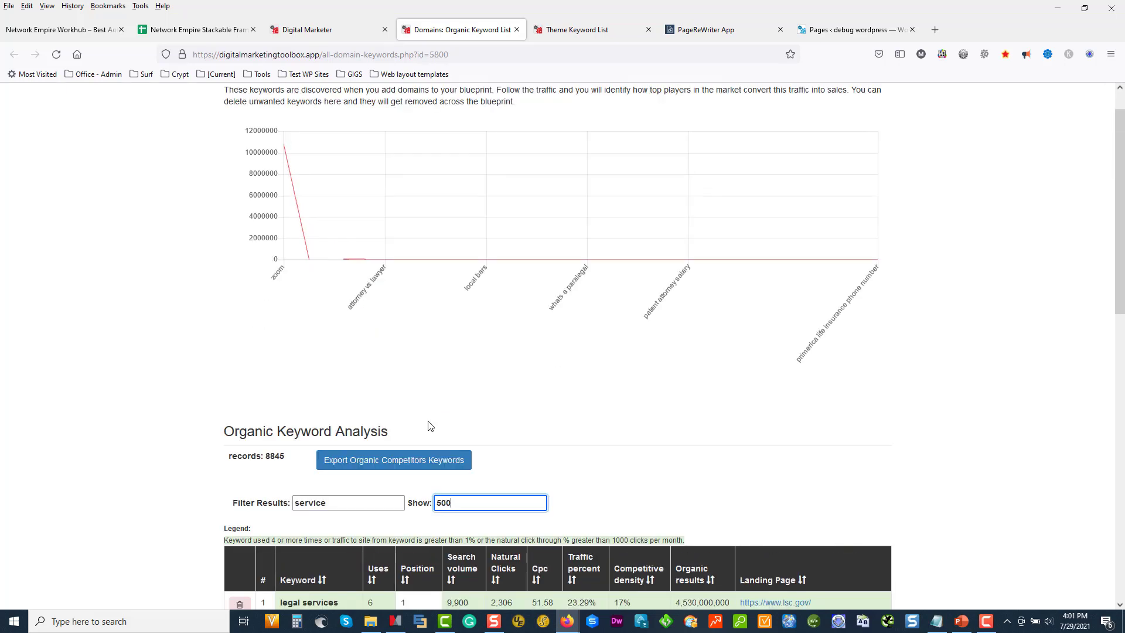
type("0")
scroll(449, 439, "down", 6)
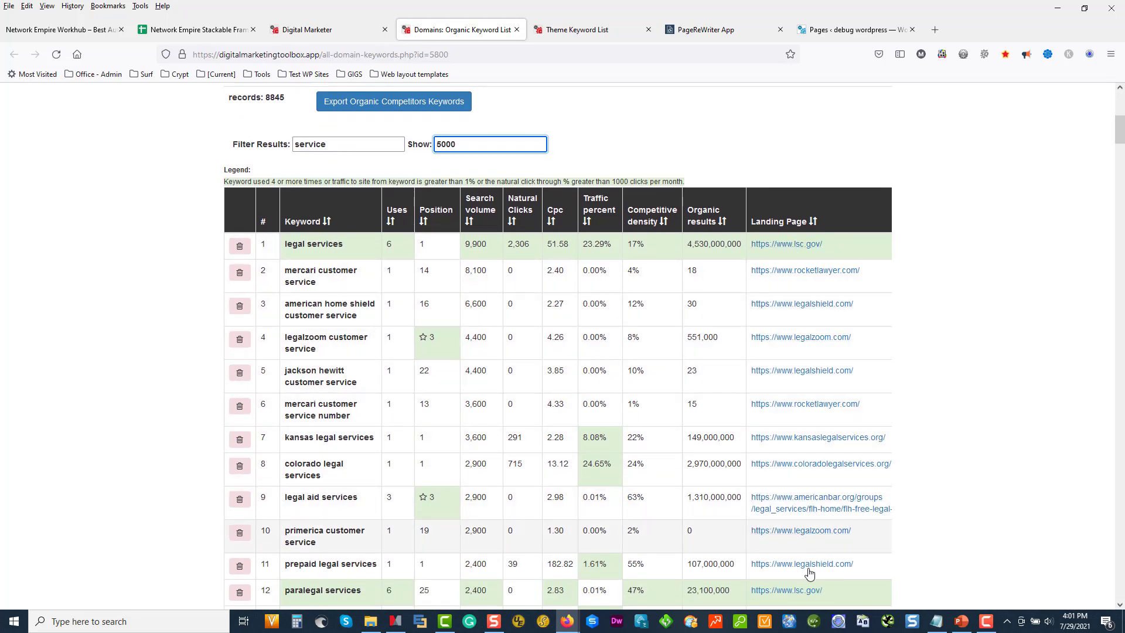
- Filter the theme keyword list by "service" and show up to 3000 results
left_click(577, 30)
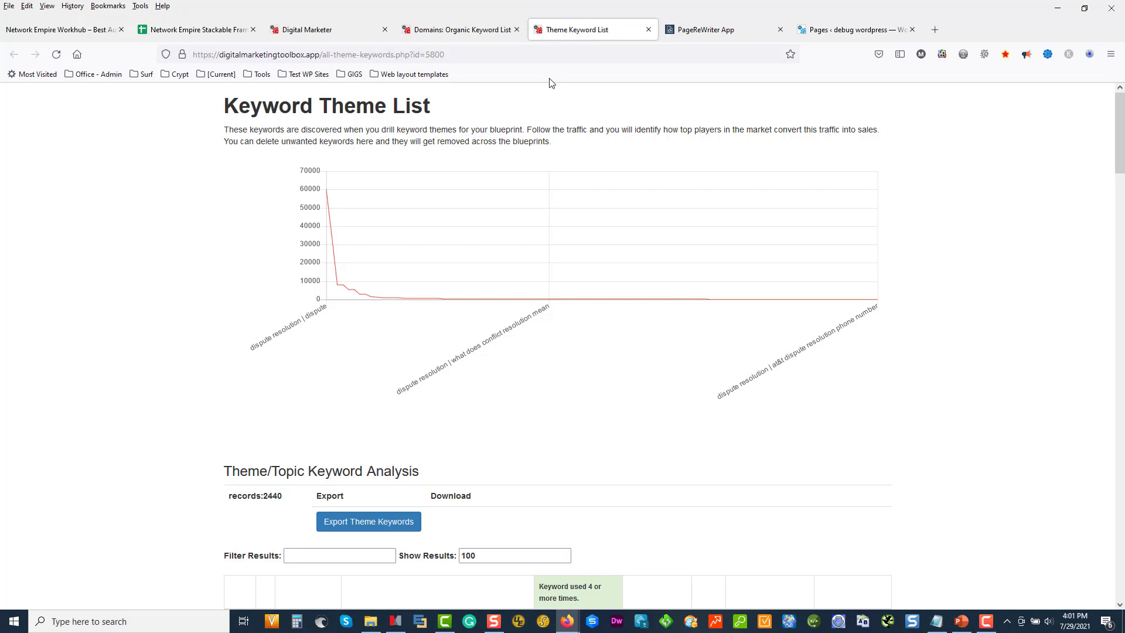
scroll(500, 392, "down", 5)
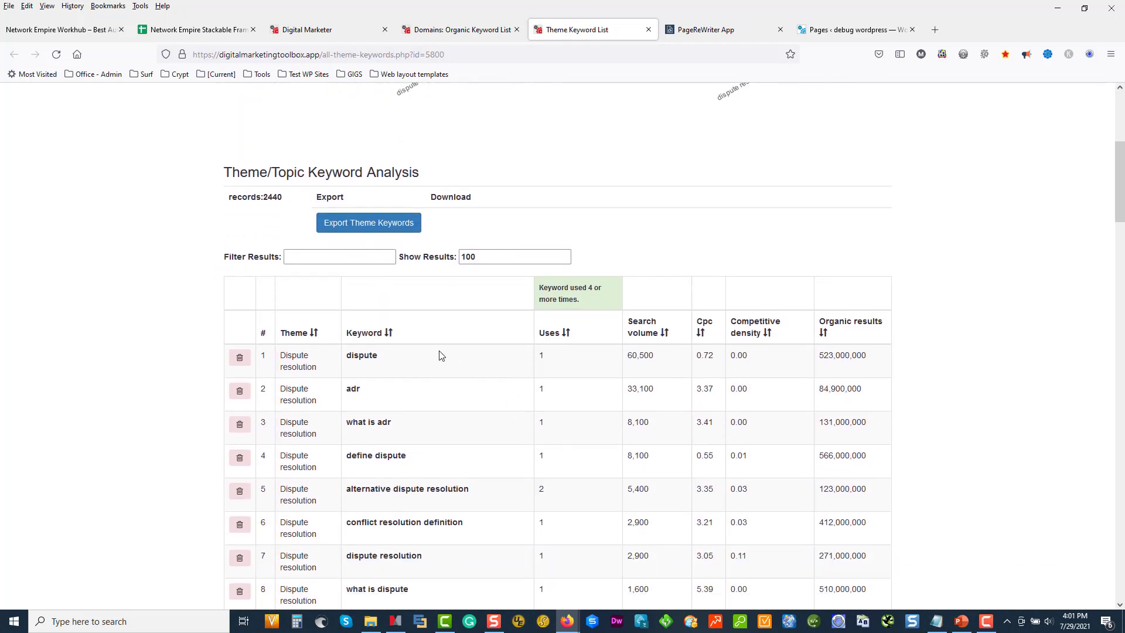
left_click(327, 258)
type("service")
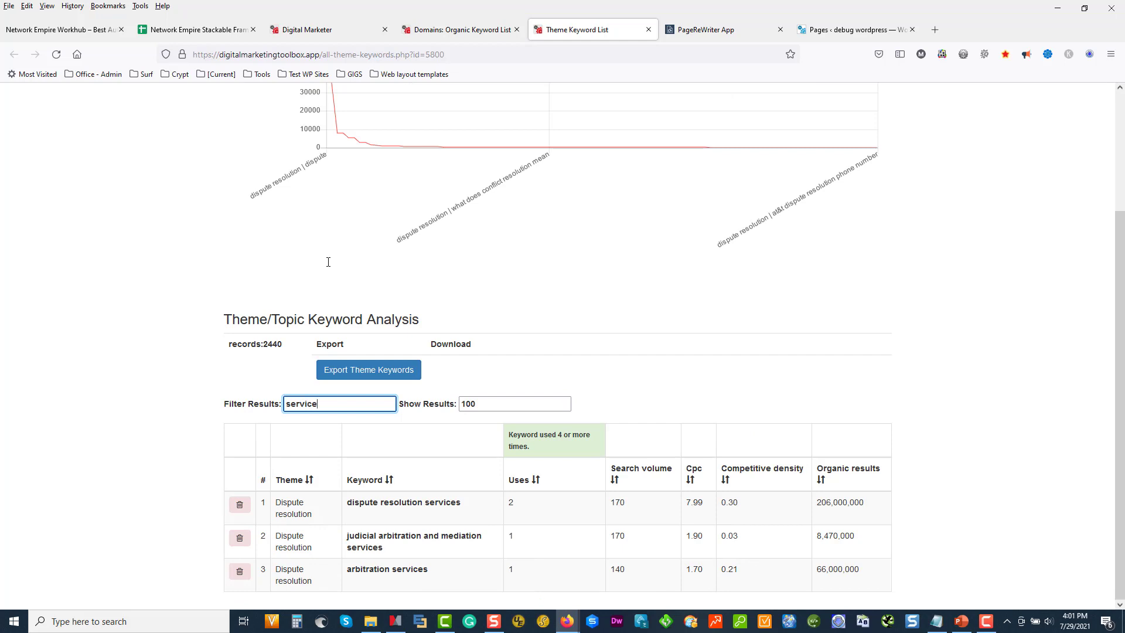
left_click_drag(503, 406, 467, 403)
type("3000")
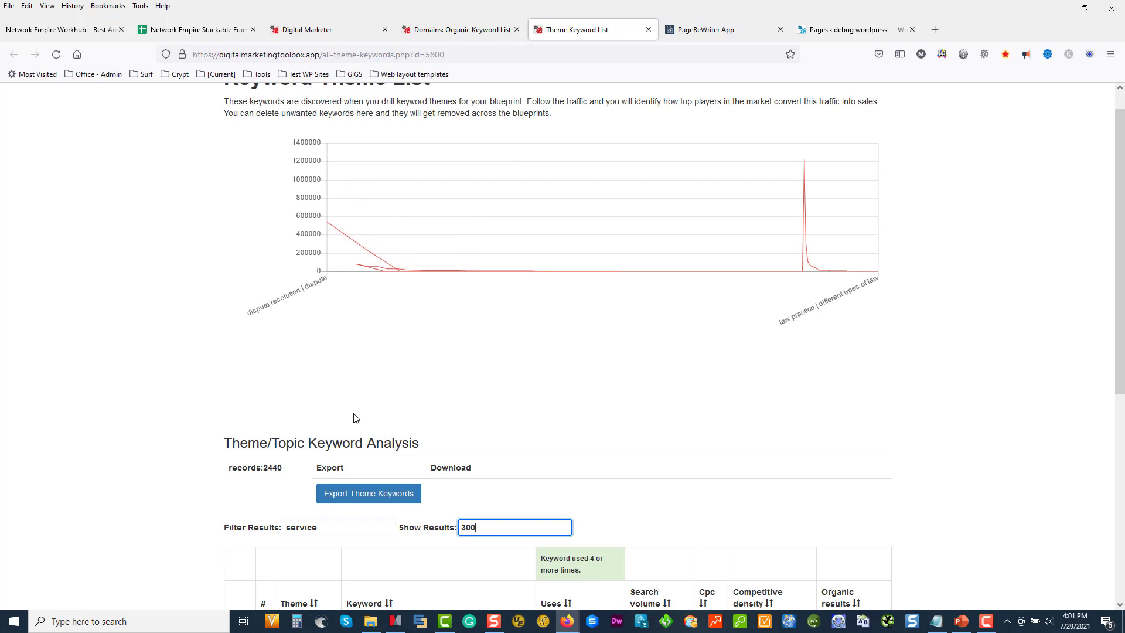
left_click(157, 282)
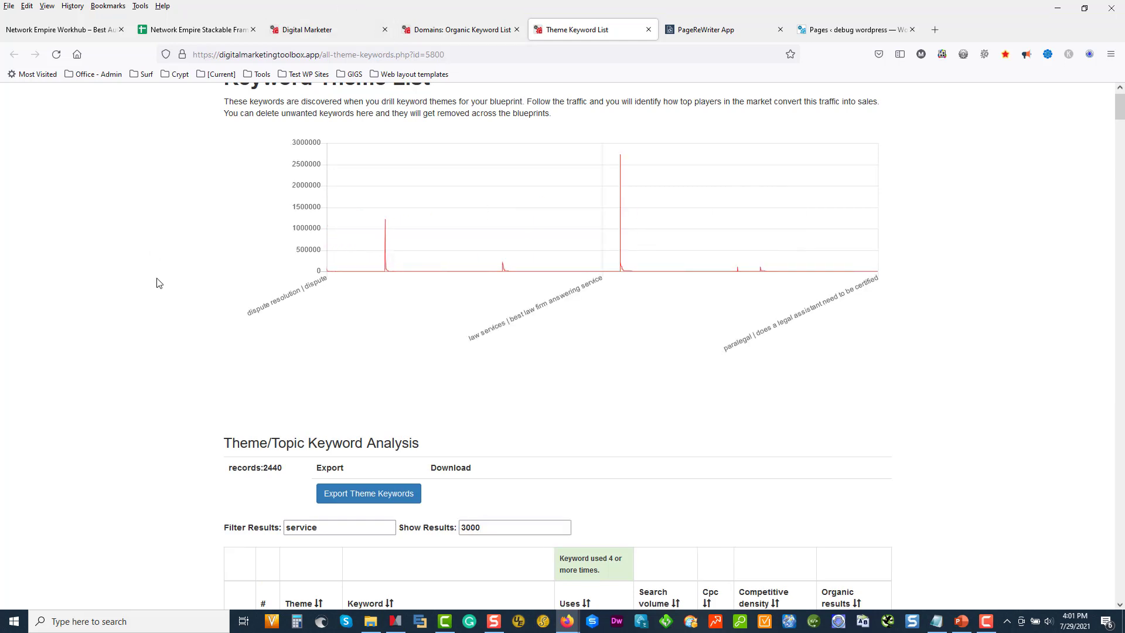
- Examine the search volume graph and the filtered "service" keywords of each theme in the theme keyword list
scroll(158, 283, "down", 2)
scroll(157, 283, "up", 1)
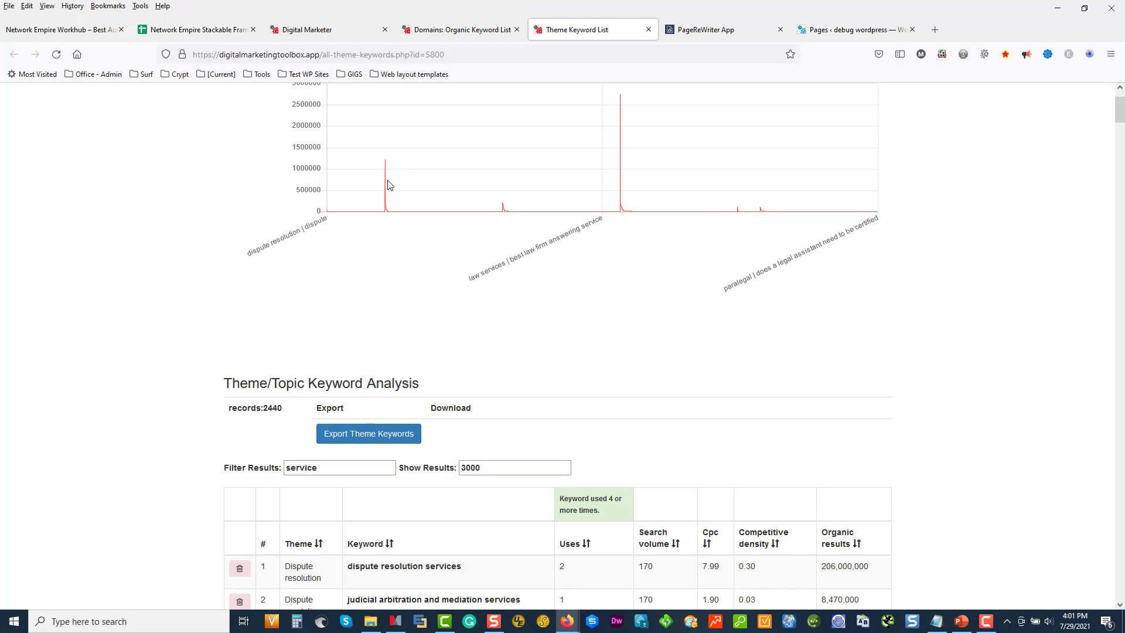
mouse_move(505, 211)
scroll(997, 252, "down", 6)
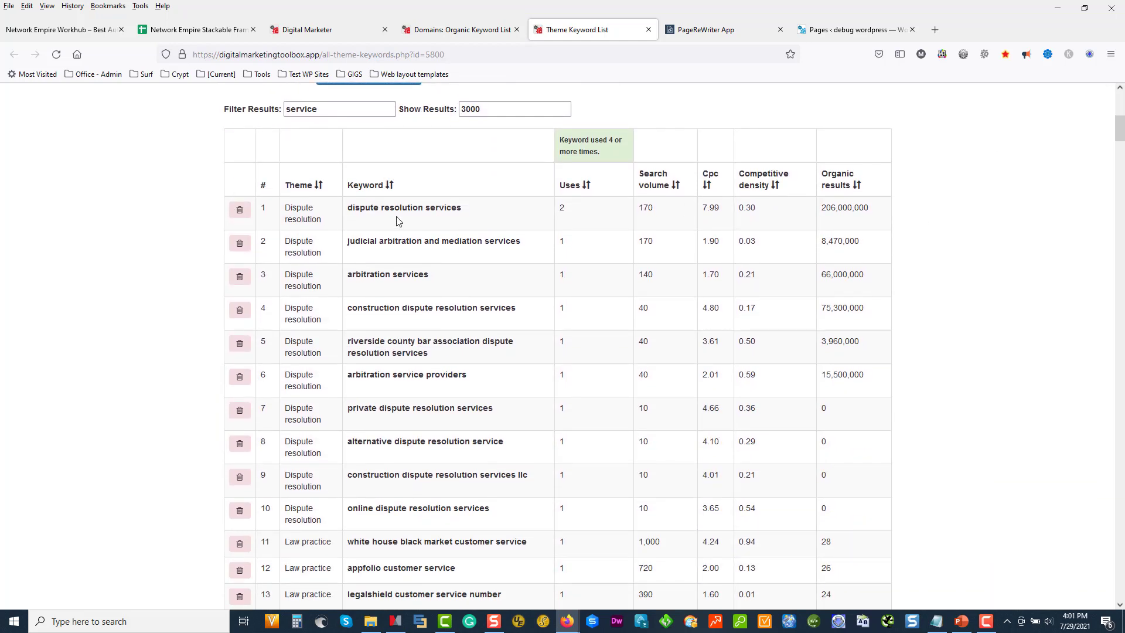
scroll(626, 239, "down", 4)
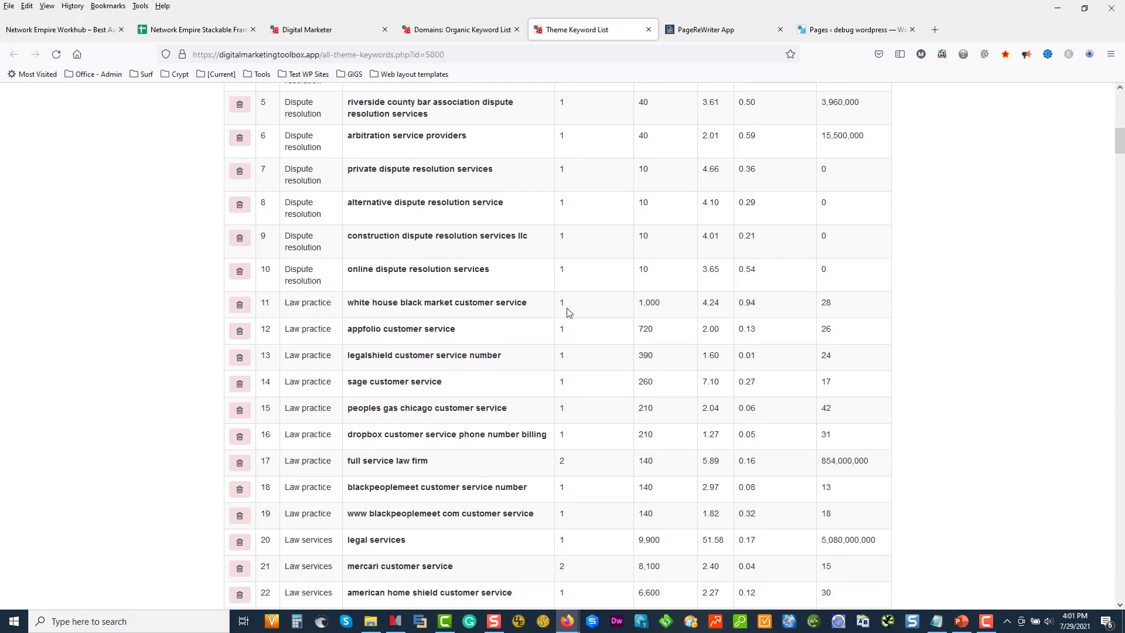
scroll(607, 316, "down", 5)
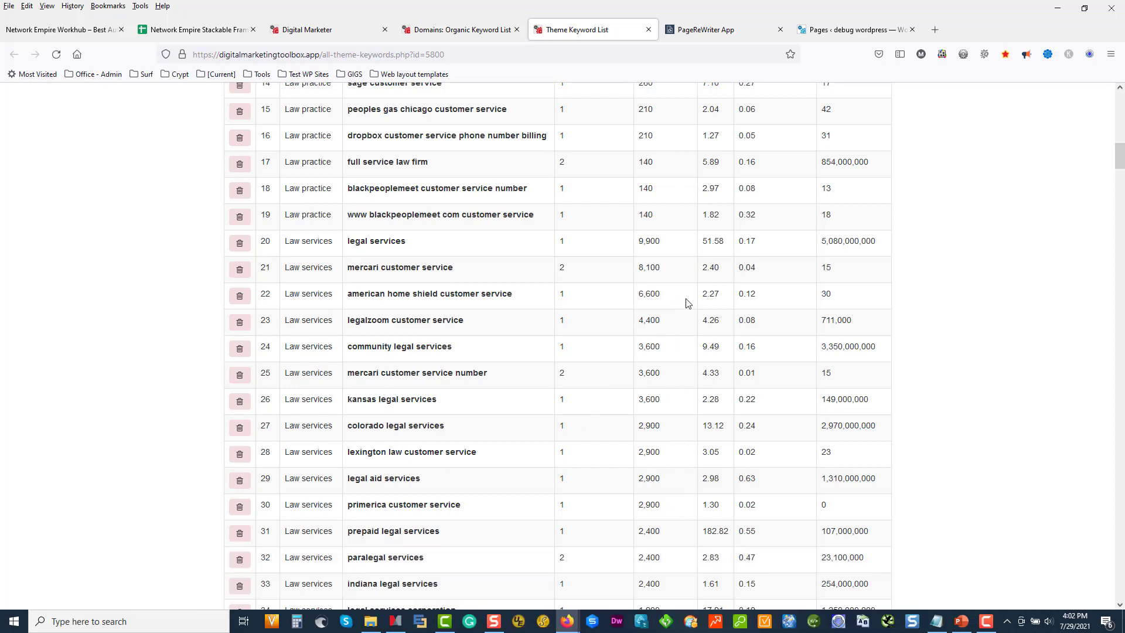
scroll(687, 303, "up", 3)
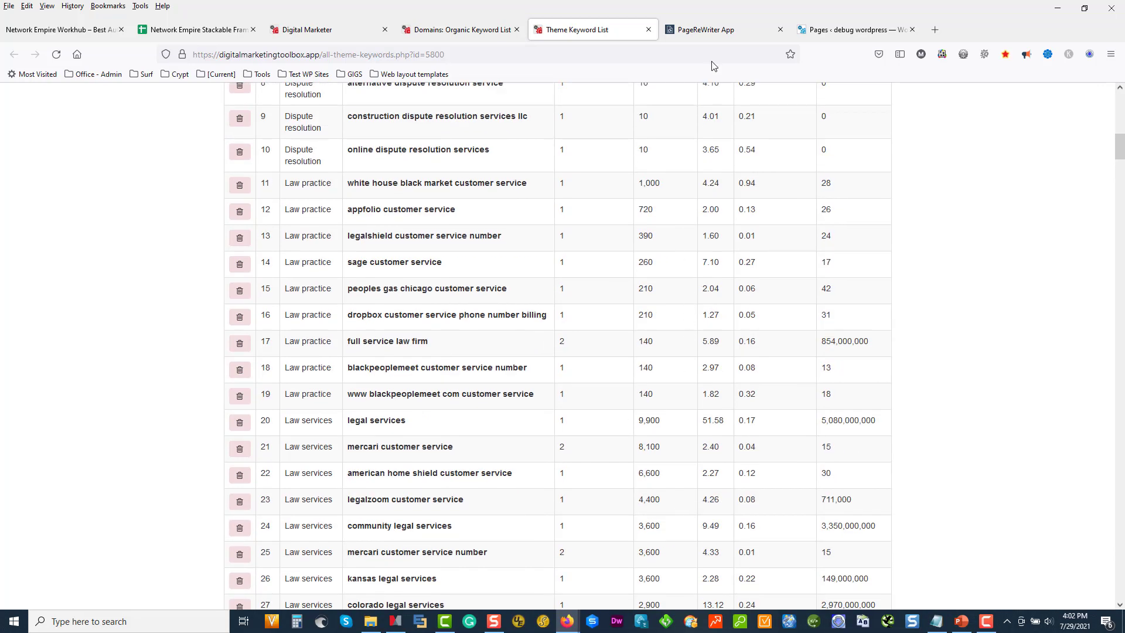
- Close both keyword lists and open the website overview of the placeholder project's domain
left_click(648, 29)
left_click(517, 29)
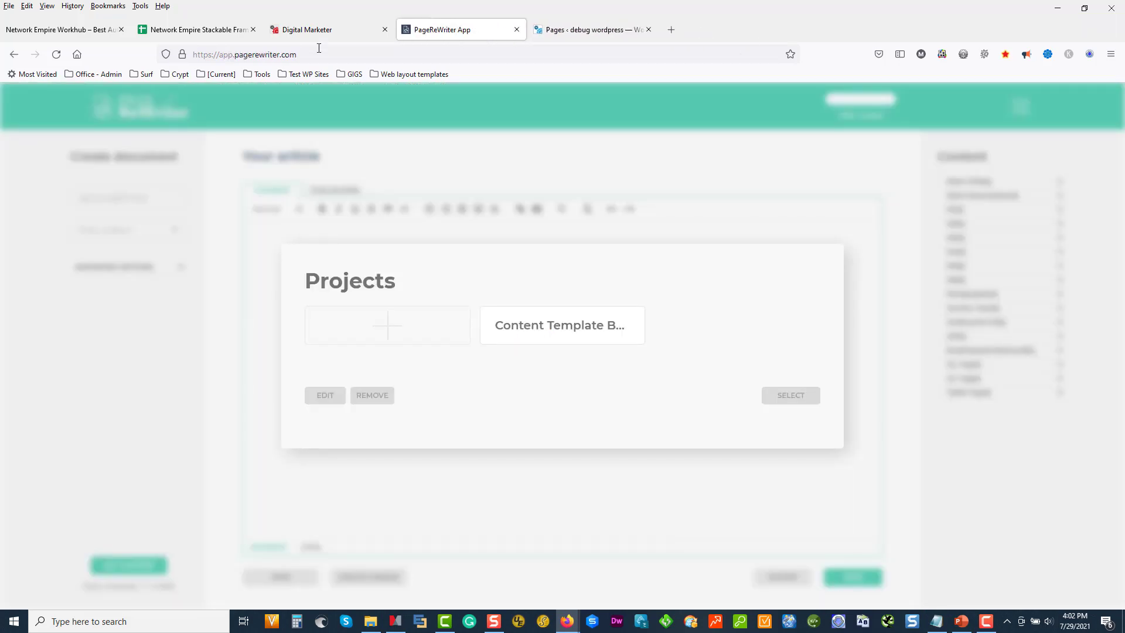
left_click(321, 34)
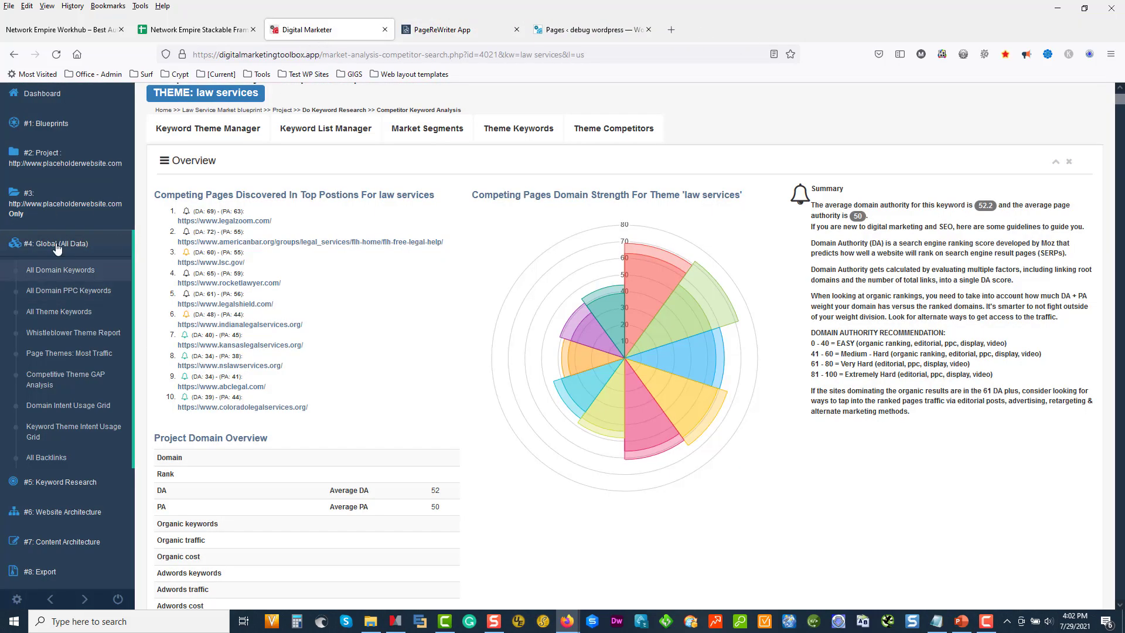
left_click(36, 154)
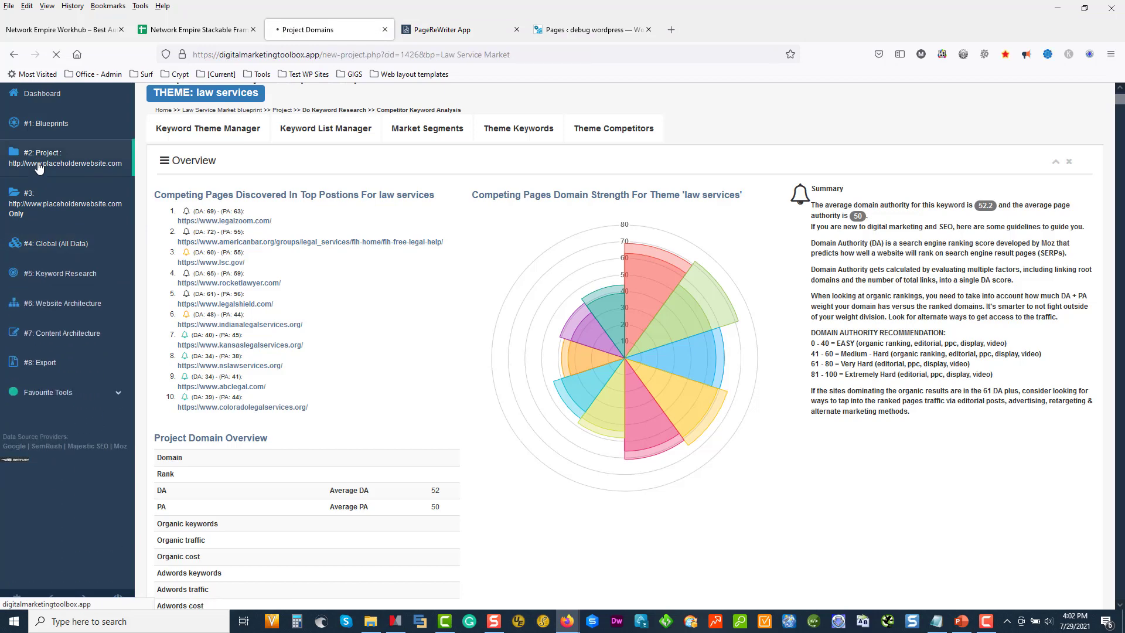
scroll(339, 314, "down", 4)
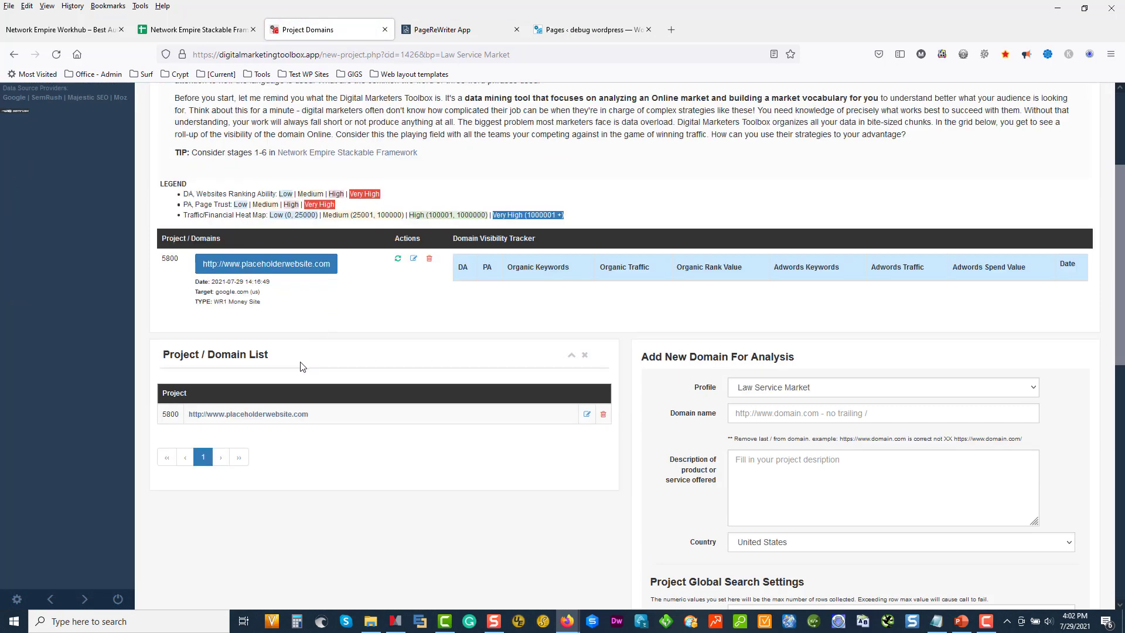
left_click(240, 416)
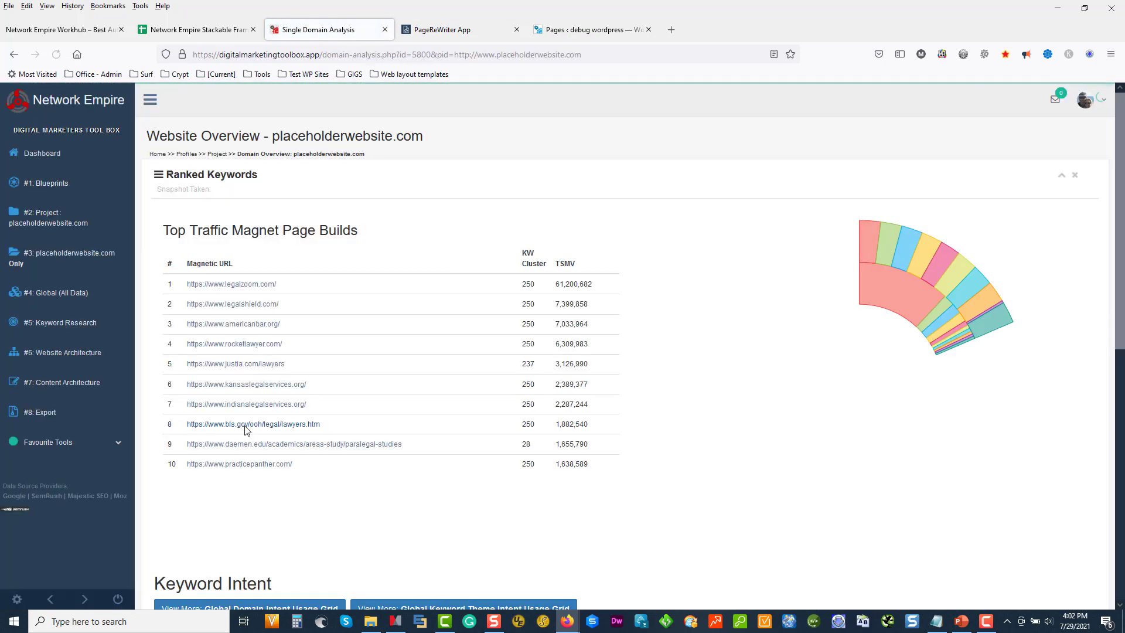
- Review the top traffic magnet pages with their chart and the most used intent keywords in the website overview
scroll(434, 401, "down", 1)
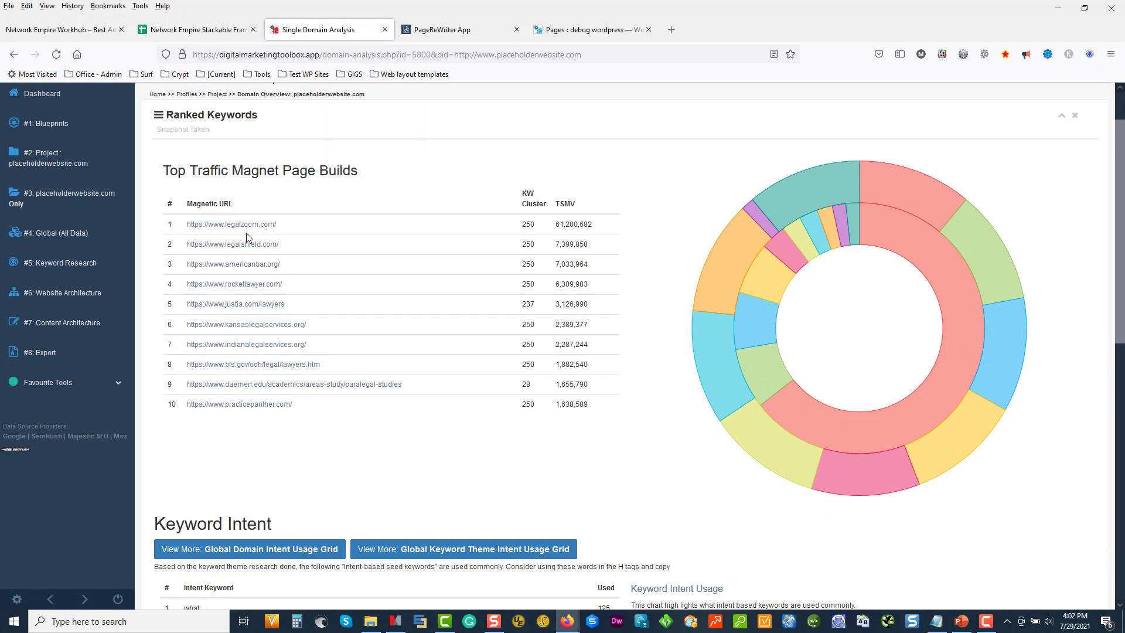
mouse_move(869, 218)
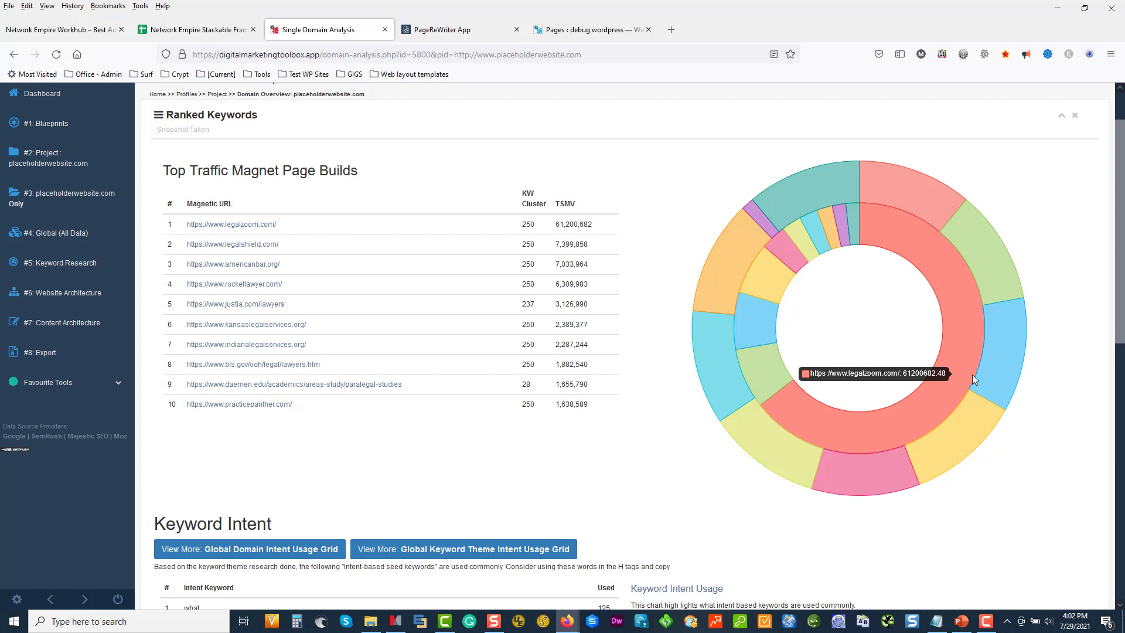
mouse_move(902, 196)
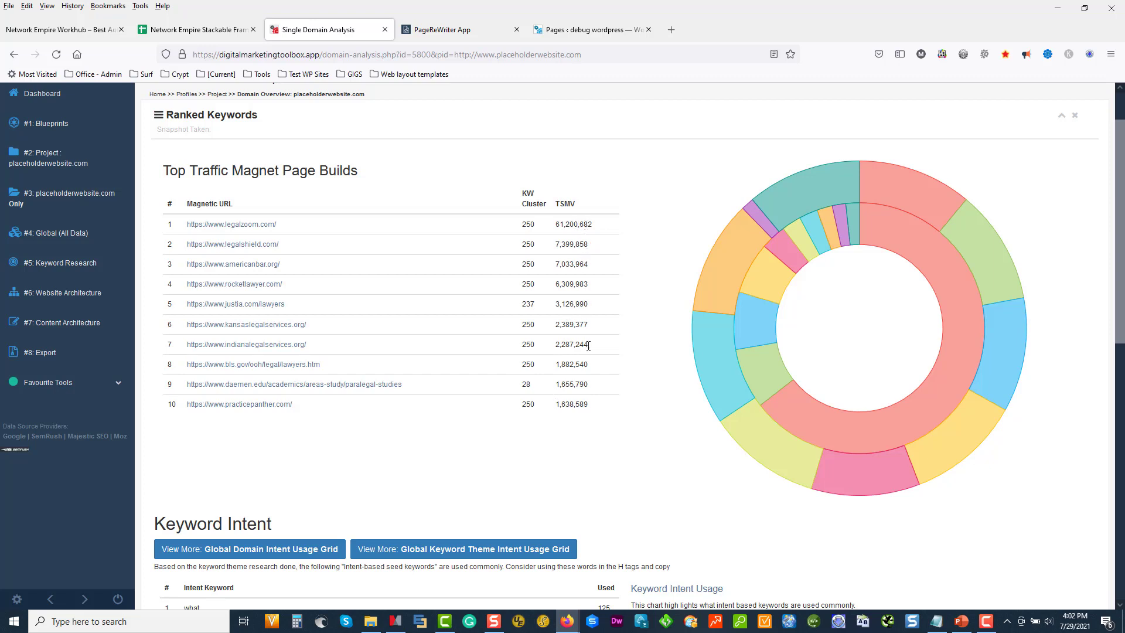
scroll(598, 305, "down", 6)
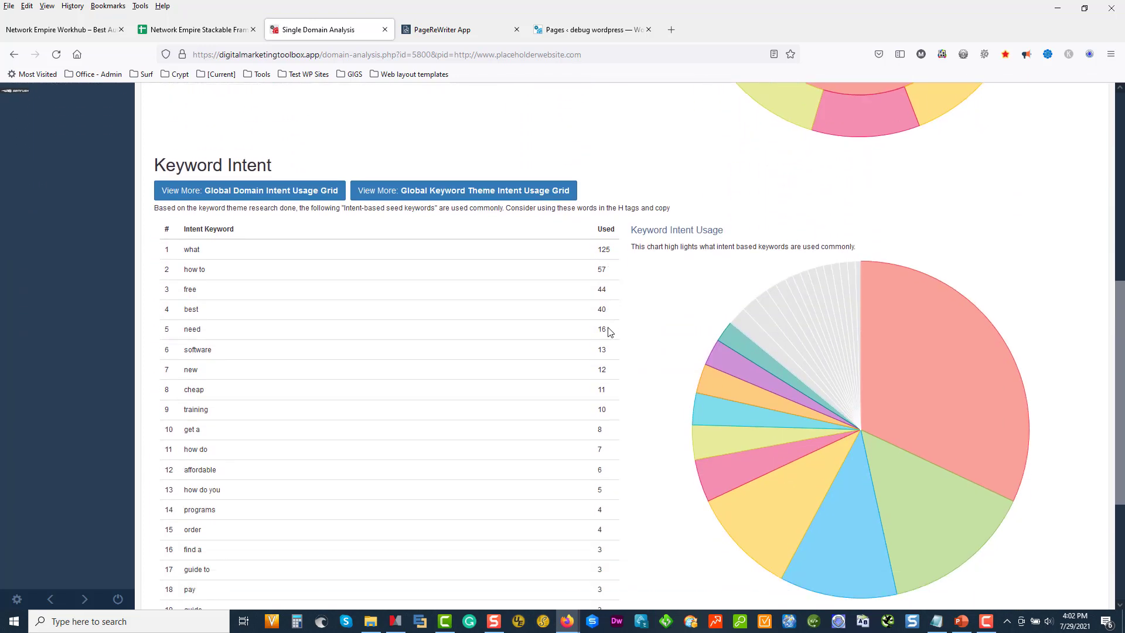
double_click(188, 251)
scroll(555, 271, "up", 6)
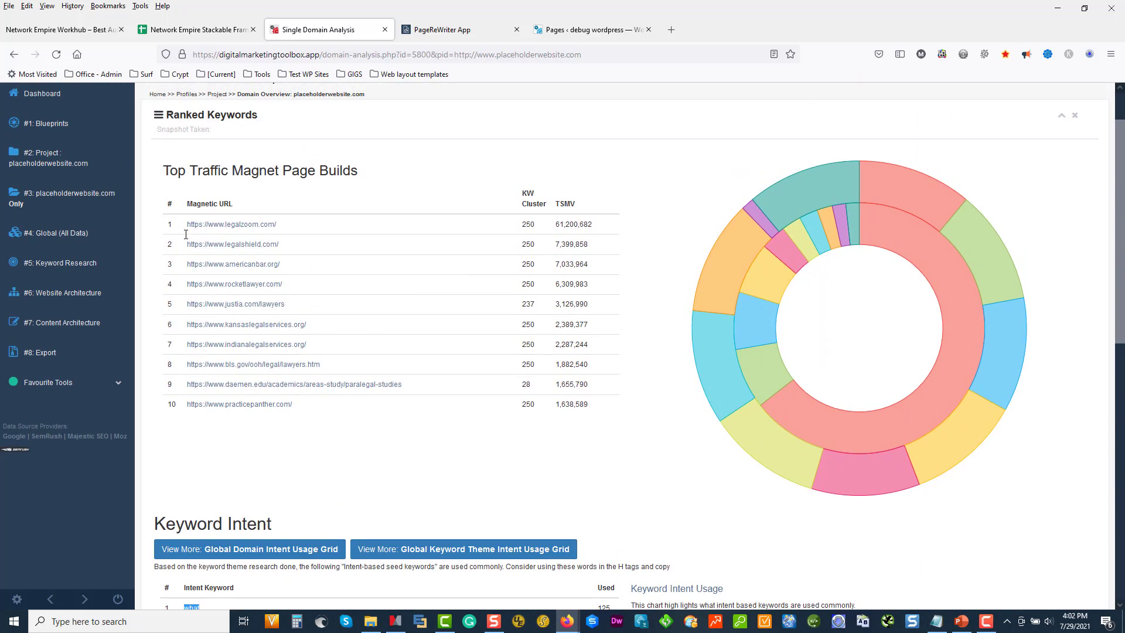
- Open the global list of all domain keywords and filter it by the intent keyword "what"
left_click(70, 266)
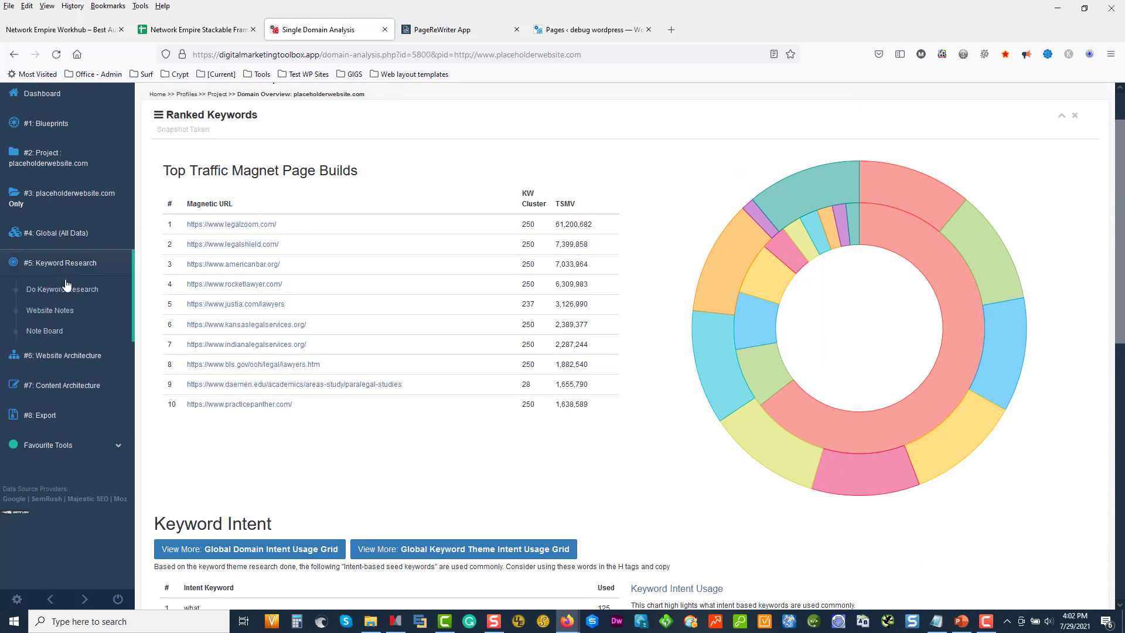
left_click(61, 236)
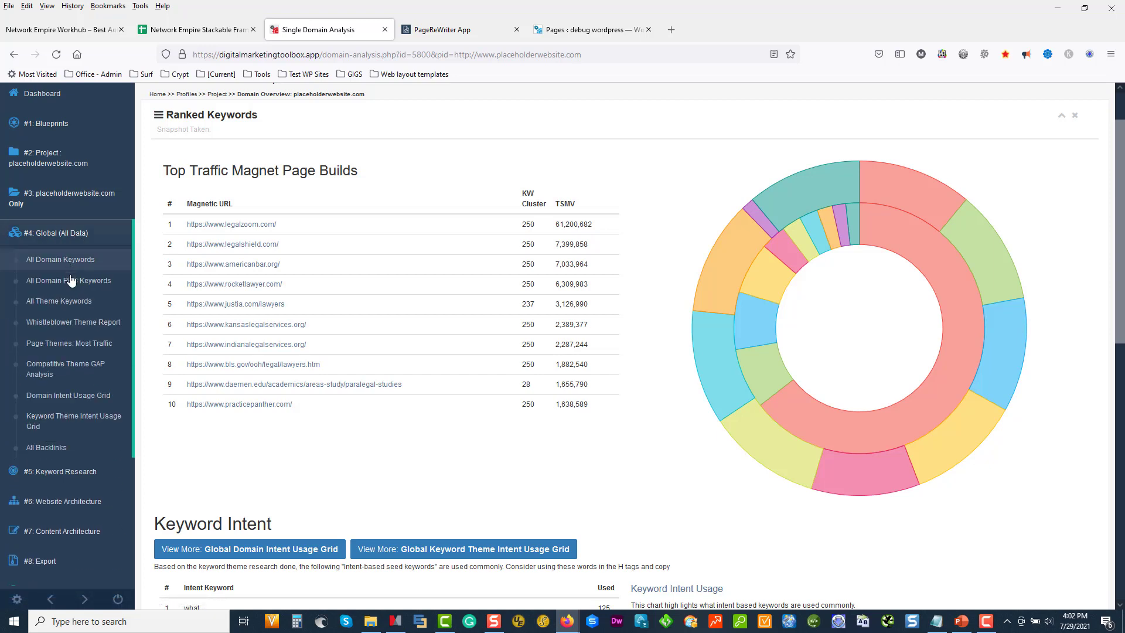
left_click(82, 261)
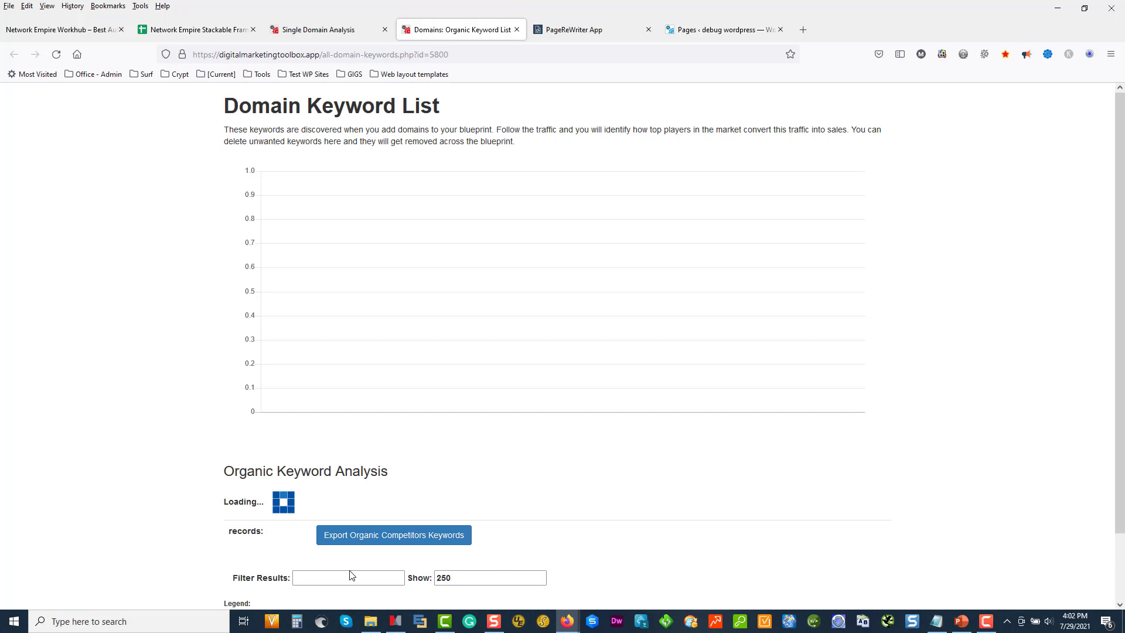
left_click(348, 576)
type("what")
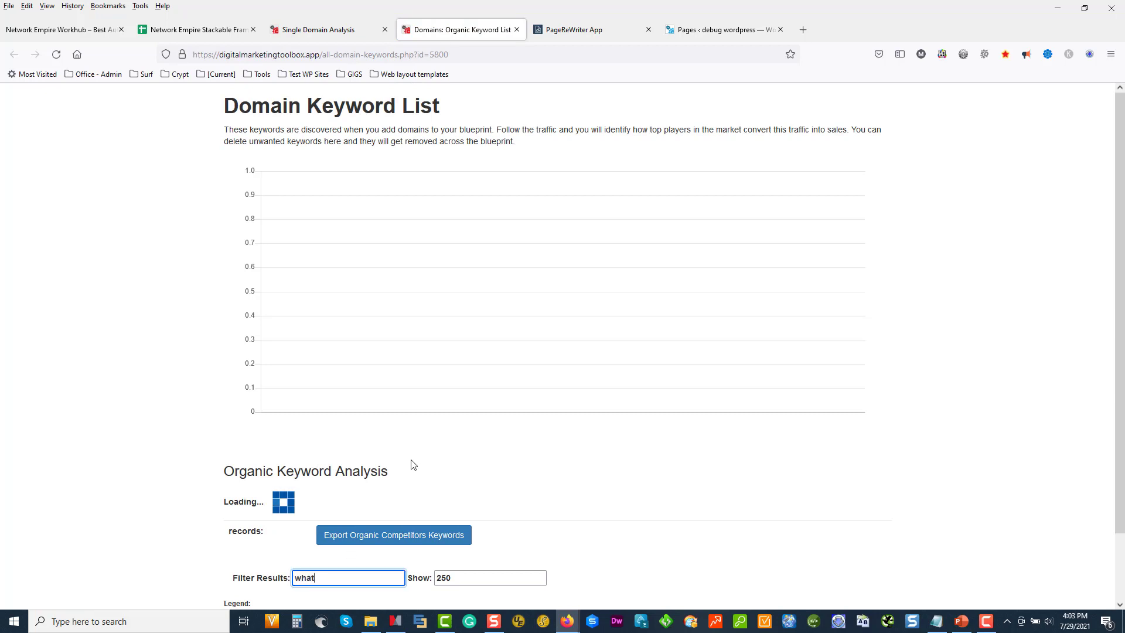
- Extend the "what" keyword list to show 10000 records and look through the filtered keywords
scroll(439, 461, "down", 5)
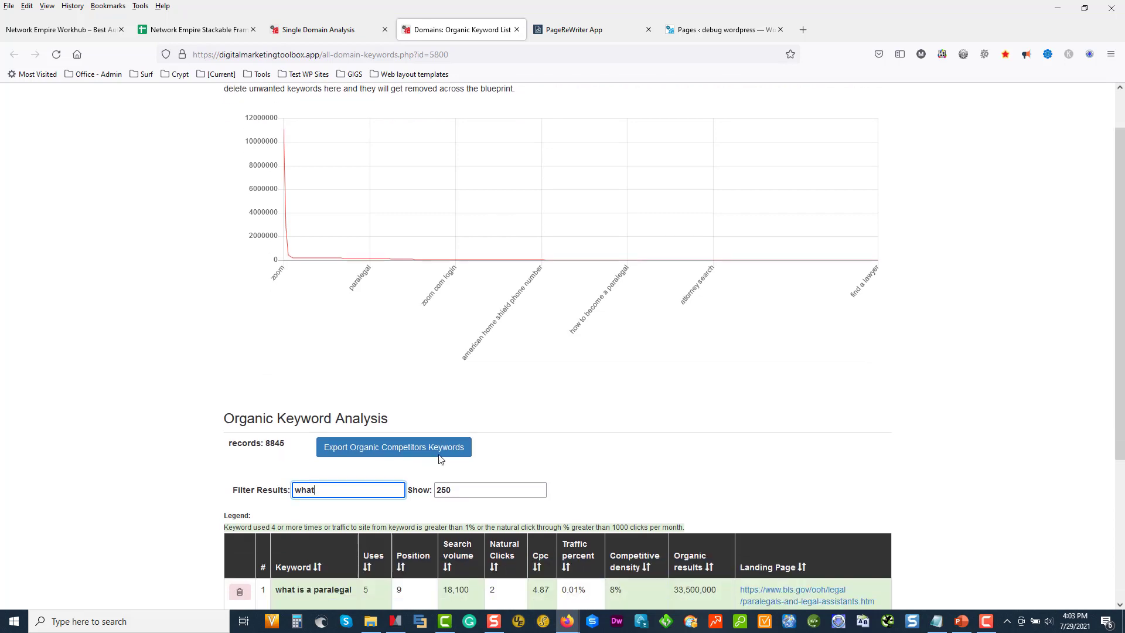
scroll(439, 460, "down", 1)
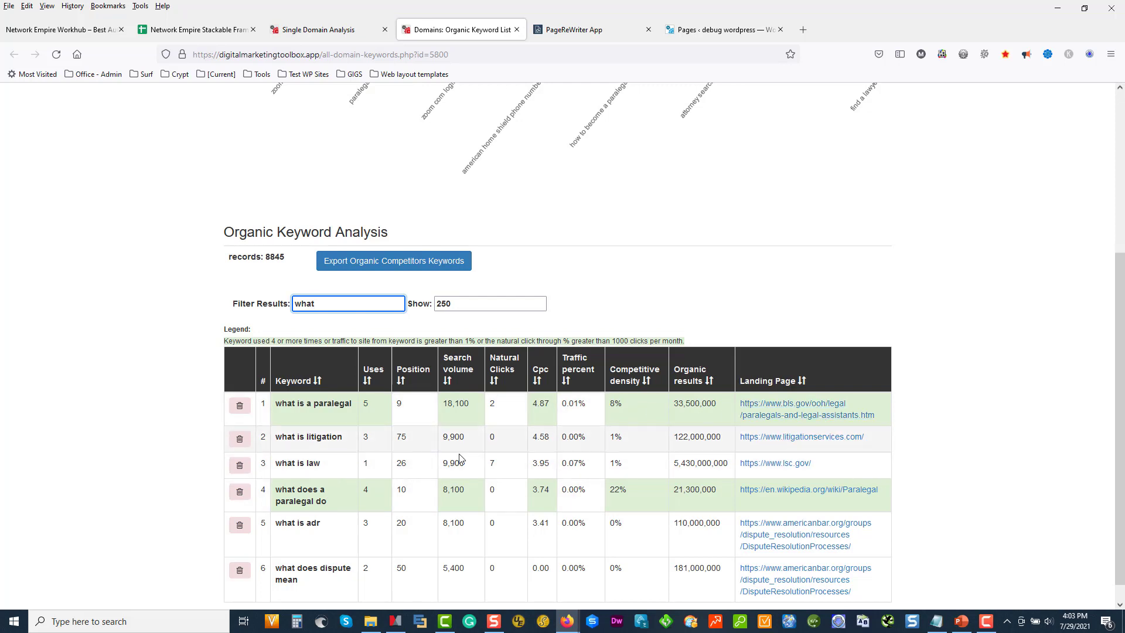
scroll(542, 460, "down", 1)
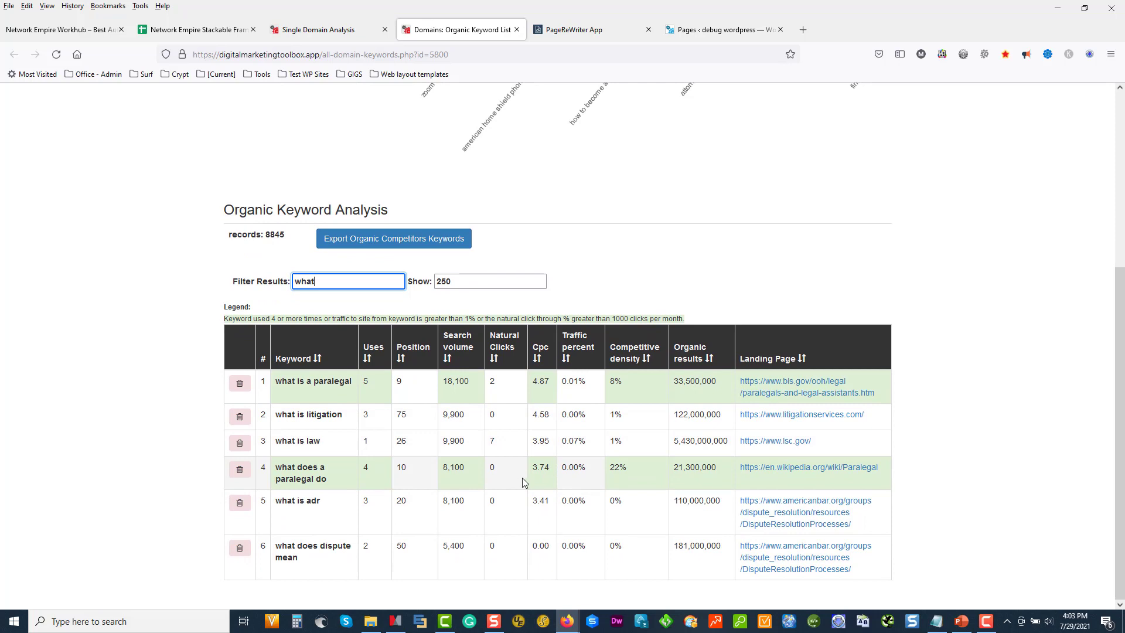
key("Tab")
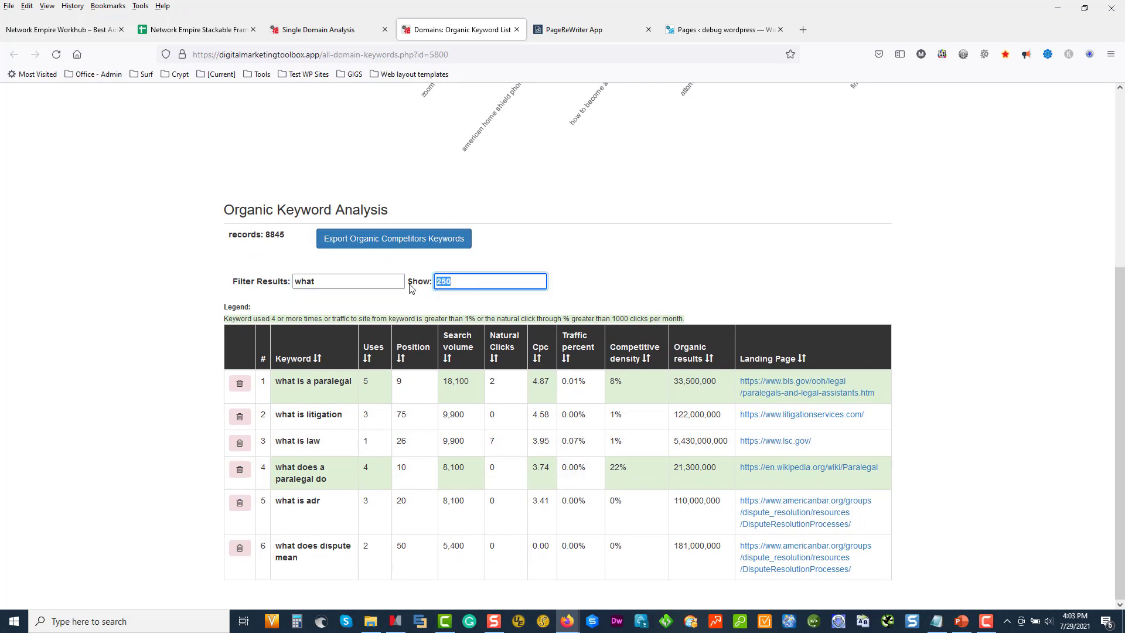
type("1000")
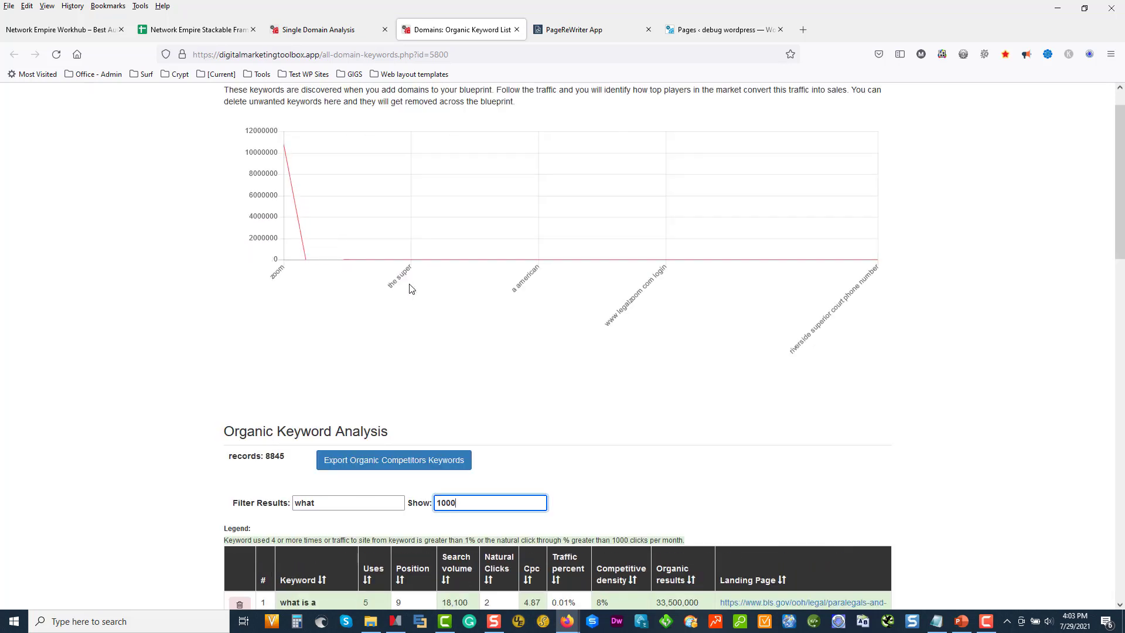
scroll(363, 360, "down", 10)
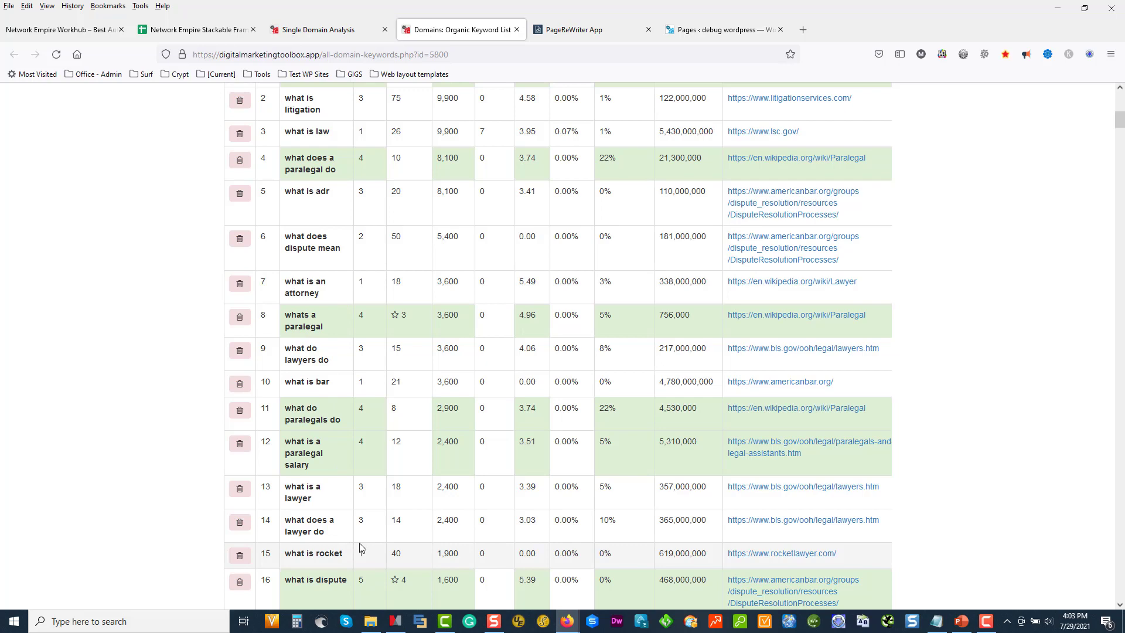
scroll(353, 548, "up", 10)
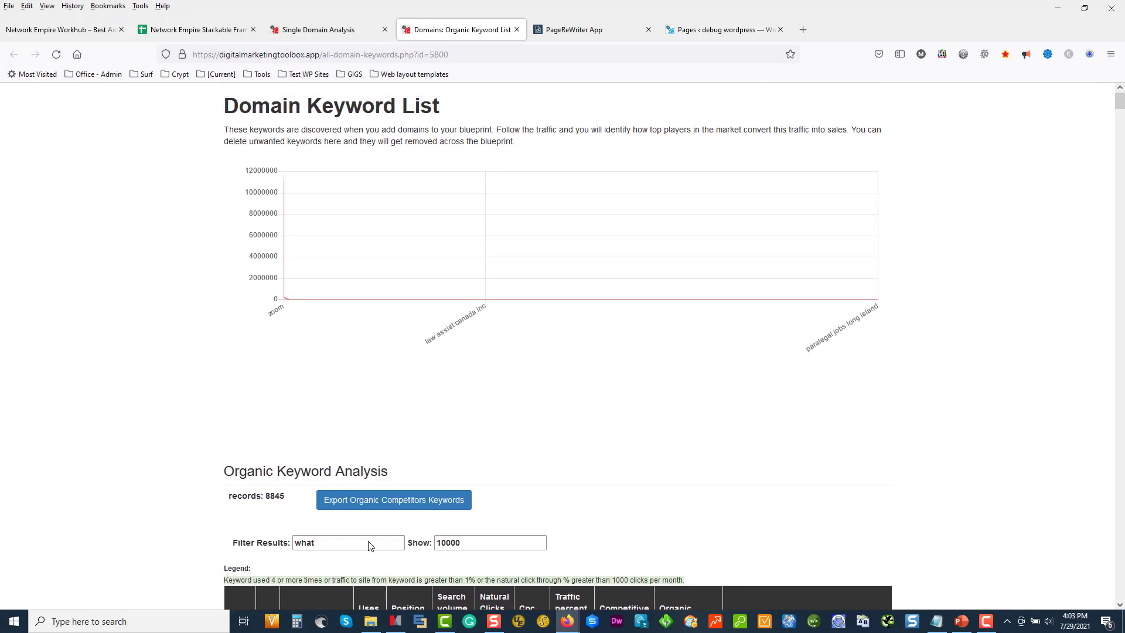
- Close the domain keyword list and review the intent keywords and their usage chart in the website overview
left_click(516, 33)
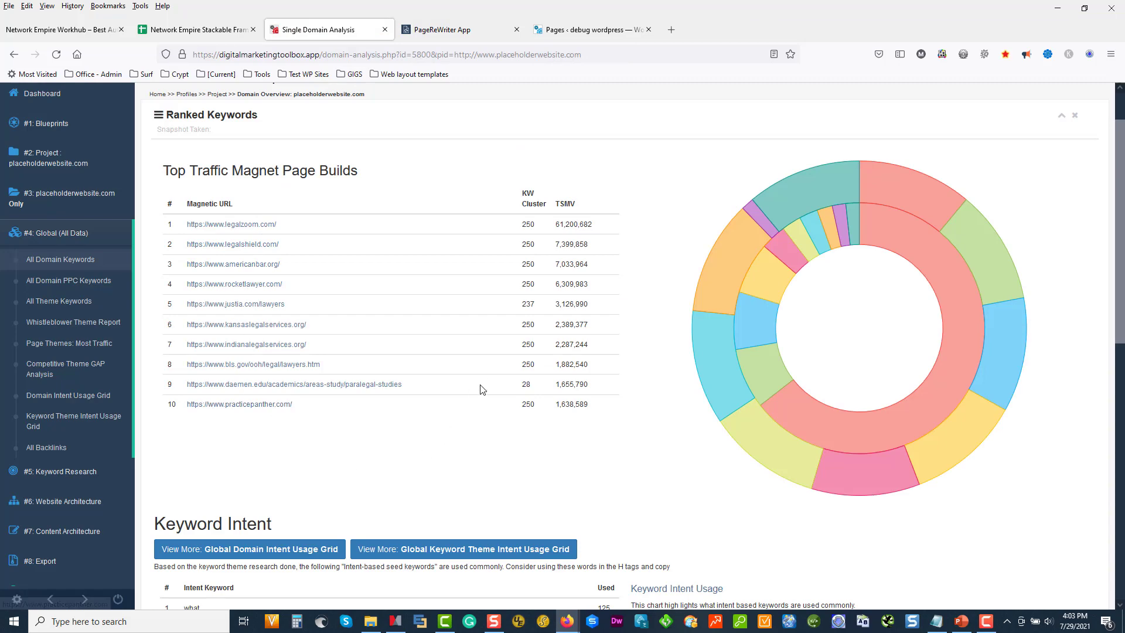
scroll(481, 384, "down", 4)
scroll(479, 384, "down", 2)
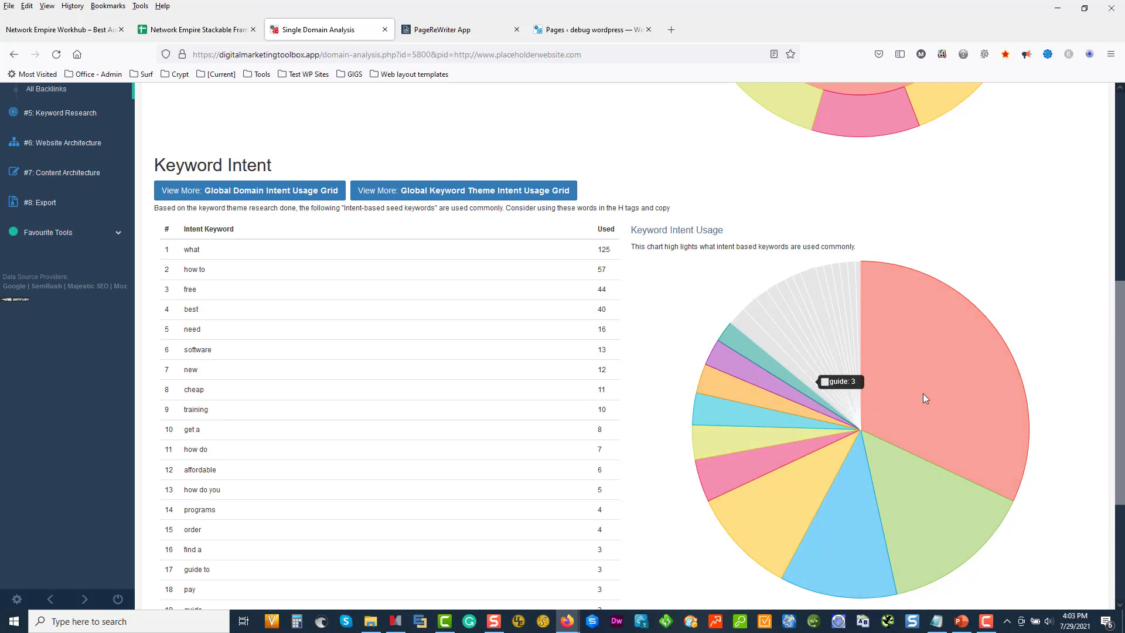
scroll(875, 442, "down", 2)
scroll(877, 441, "up", 2)
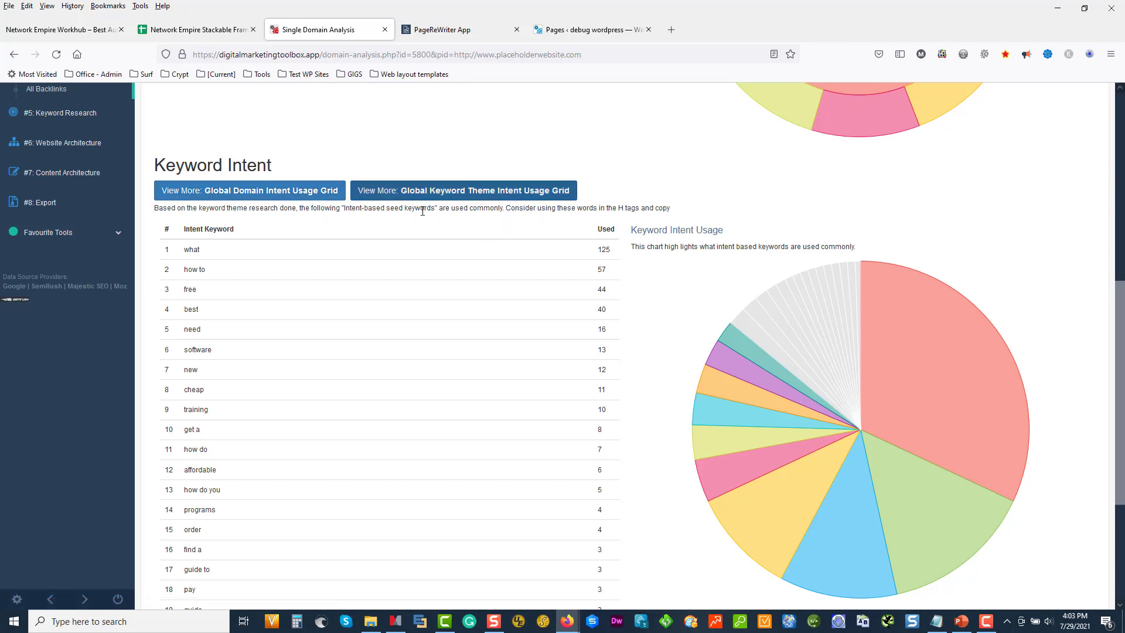
- Open the global domain intent usage grid and check its keyword table and the word usage chart below
left_click(256, 197)
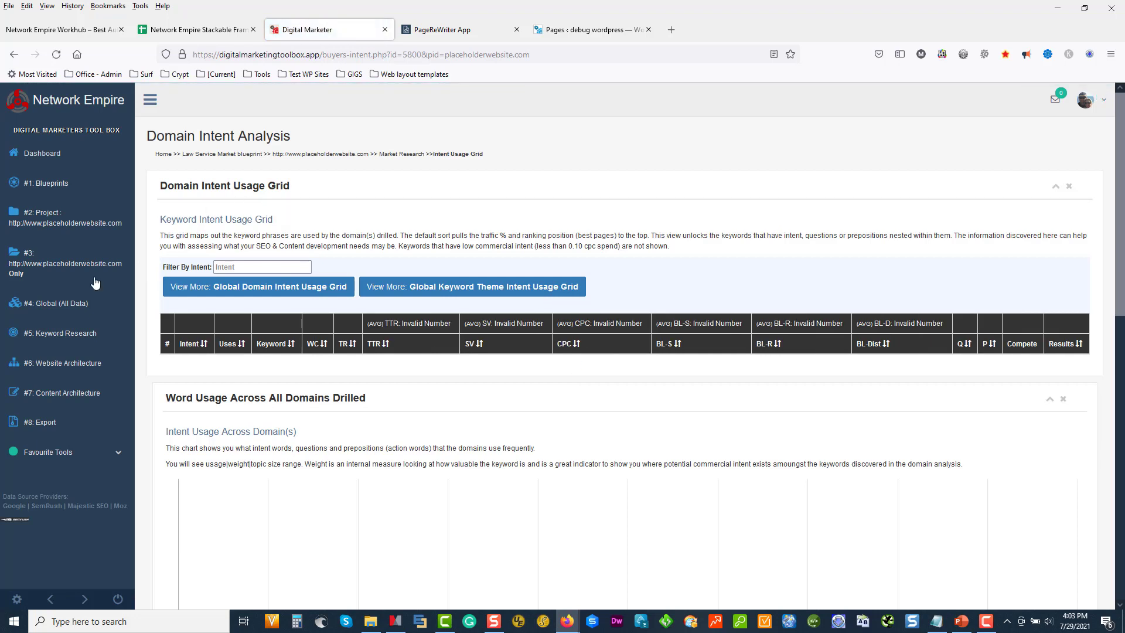
left_click(59, 303)
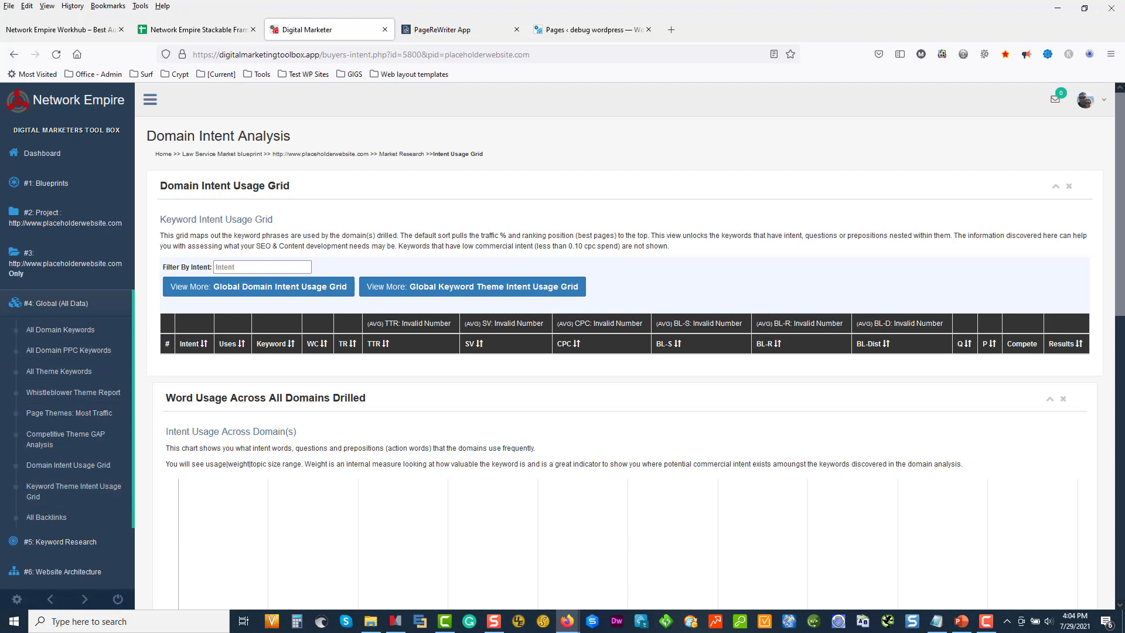
key("F10")
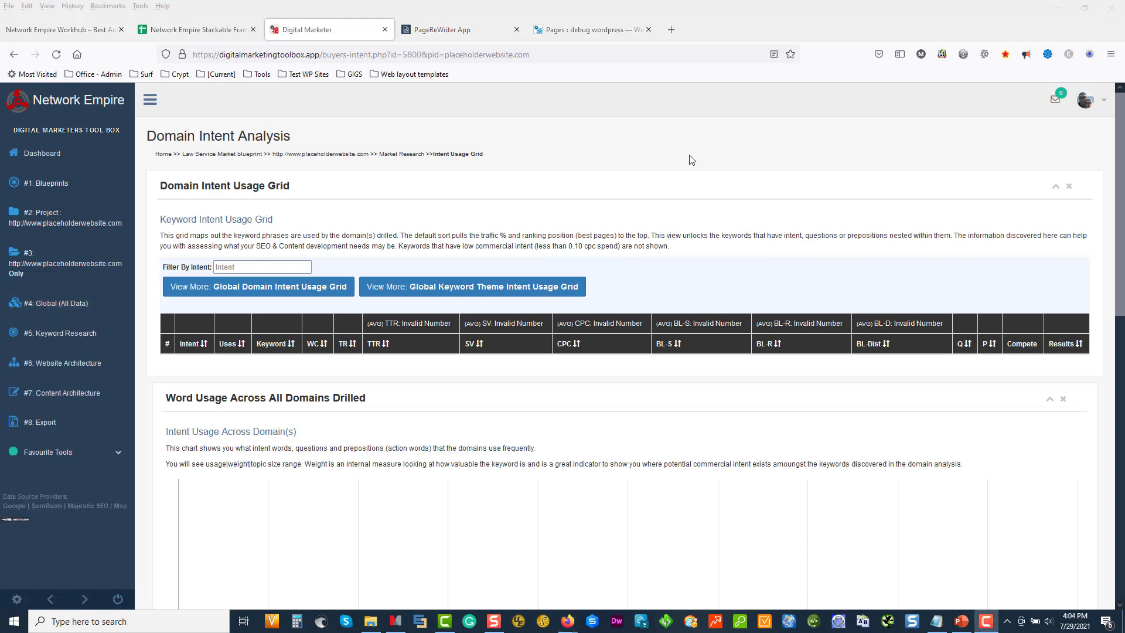
left_click(85, 305)
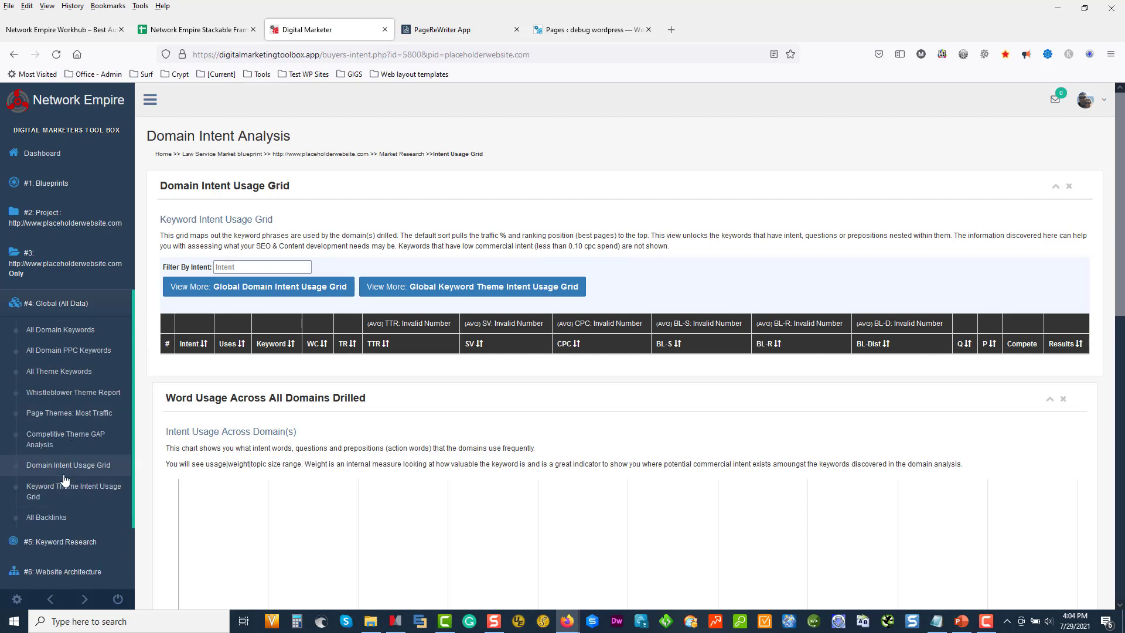
scroll(305, 345, "down", 1)
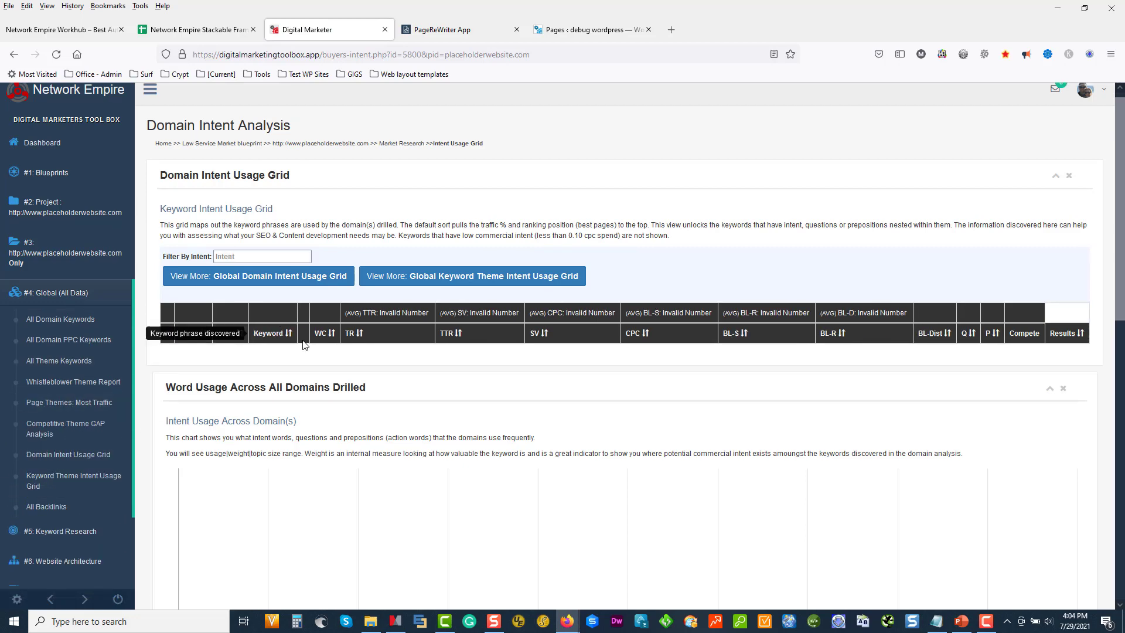
scroll(304, 345, "down", 3)
scroll(484, 164, "up", 3)
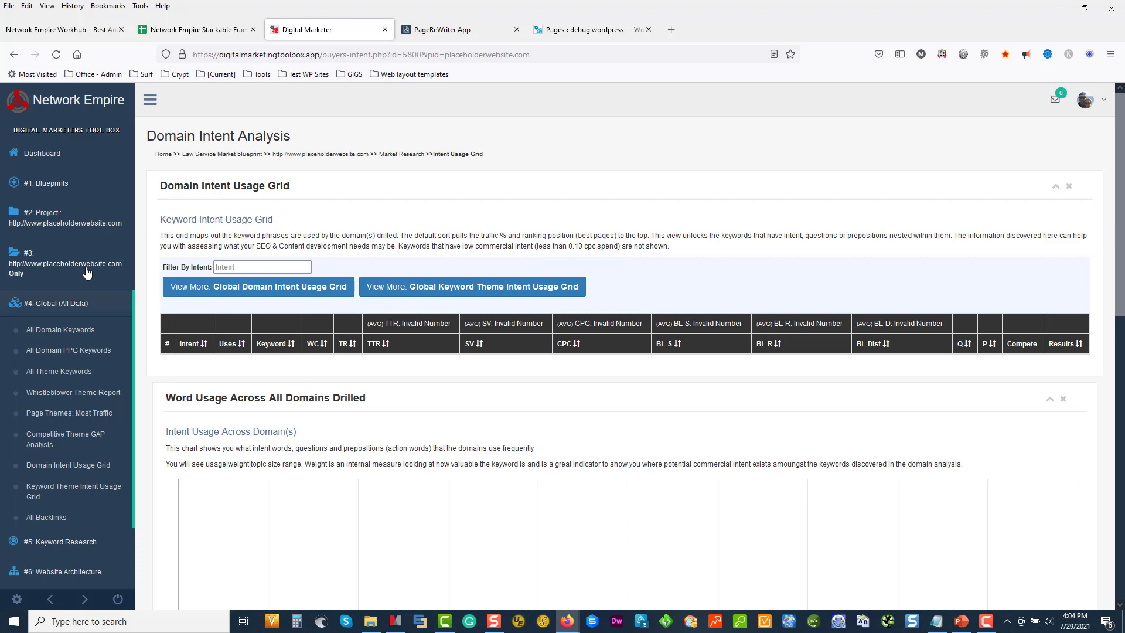
- Open the global keyword theme intent usage grid, filter it by the keyword "service" and review the matching keywords of each theme
left_click(75, 496)
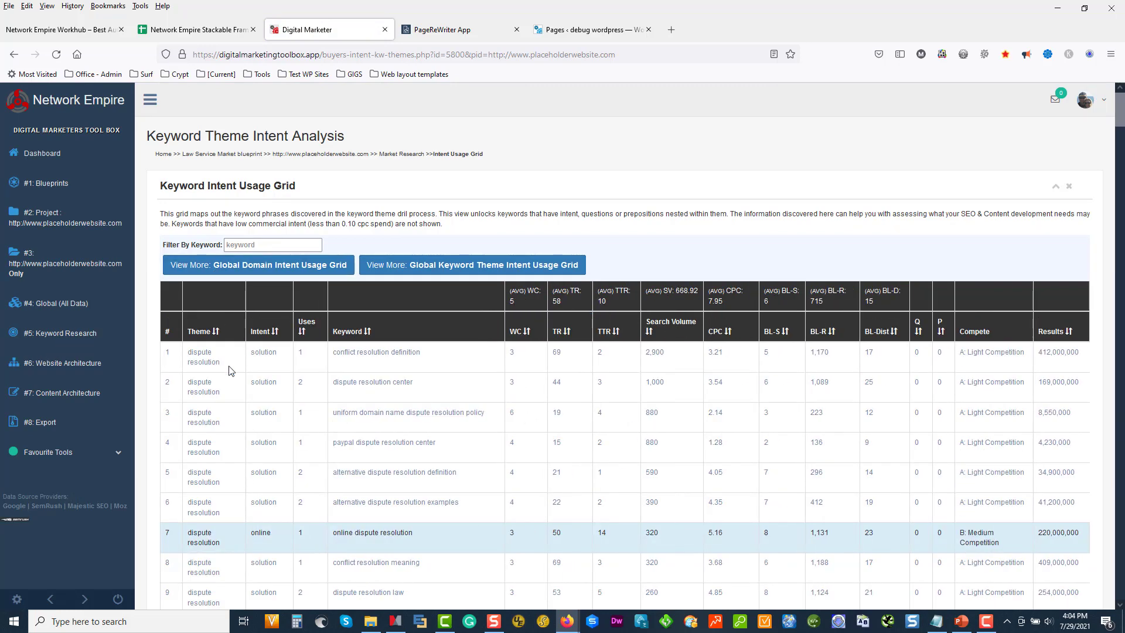
left_click(270, 245)
type("service")
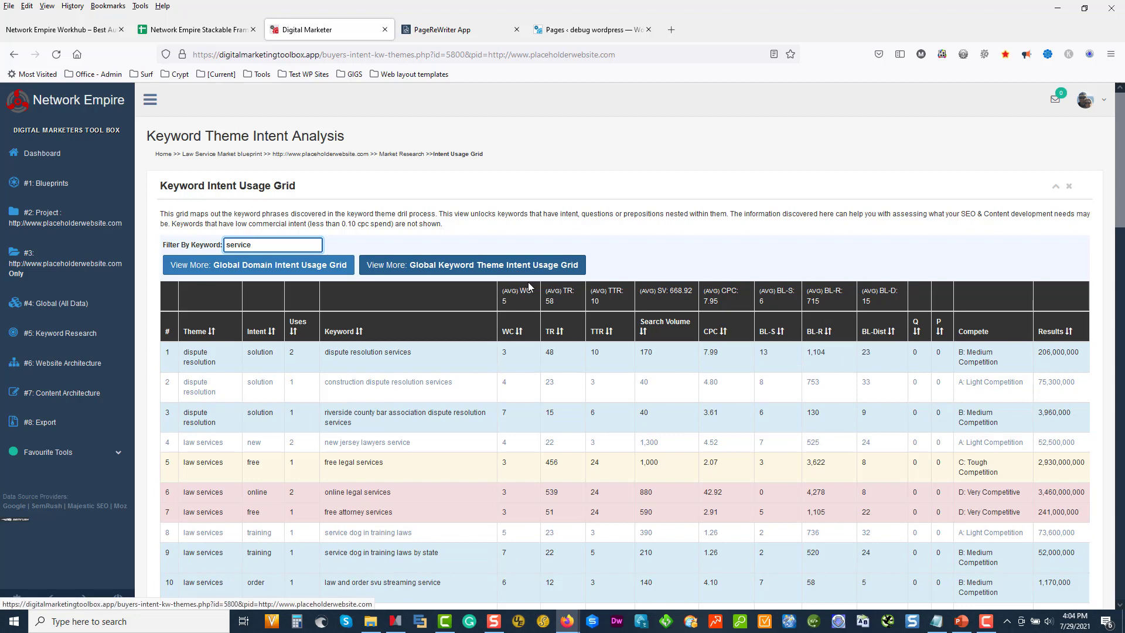
scroll(526, 280, "down", 3)
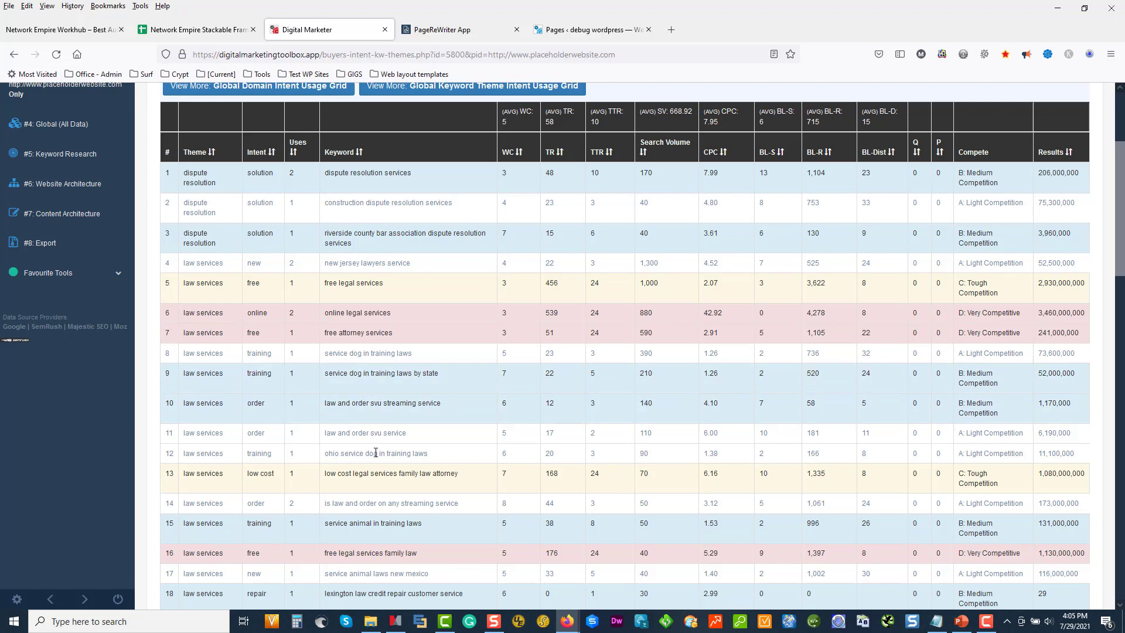
scroll(380, 449, "down", 3)
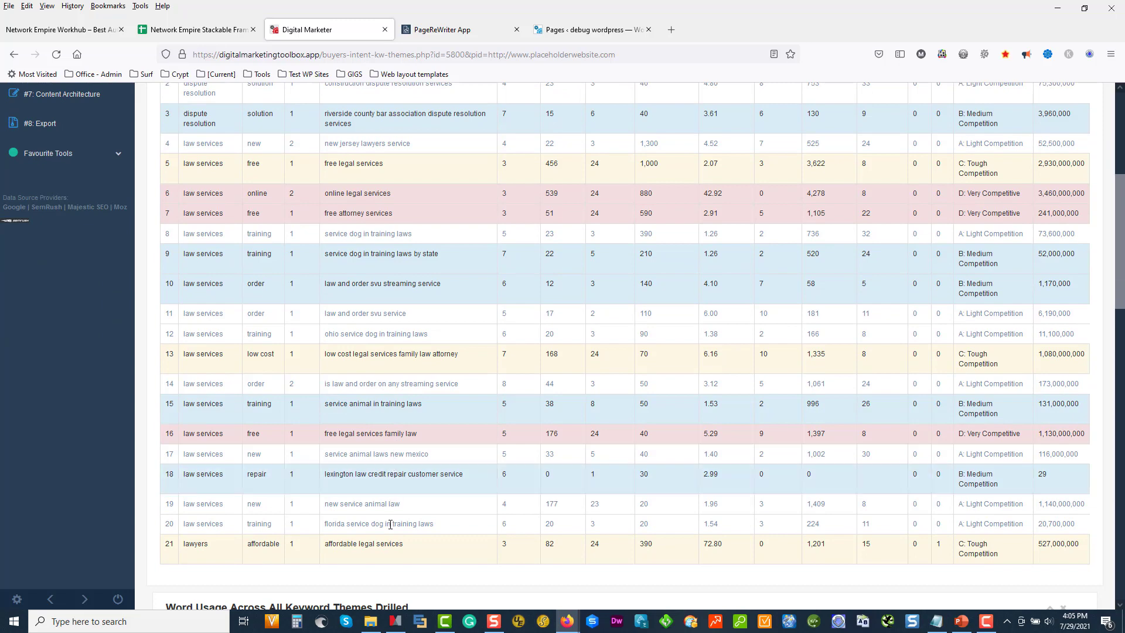
scroll(391, 526, "down", 2)
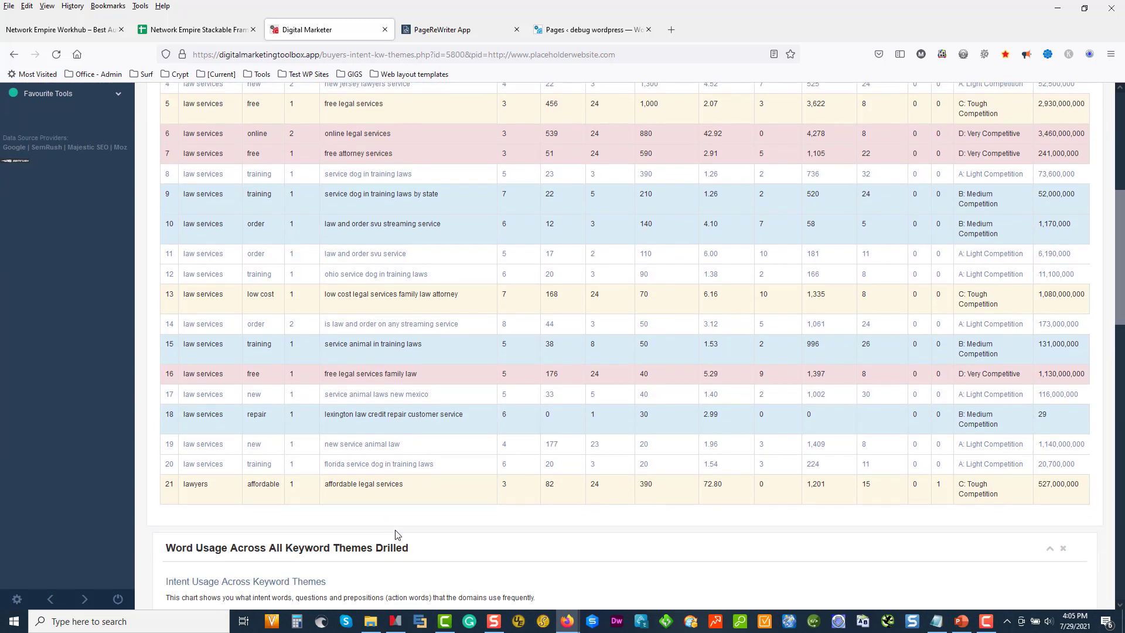
scroll(396, 533, "up", 8)
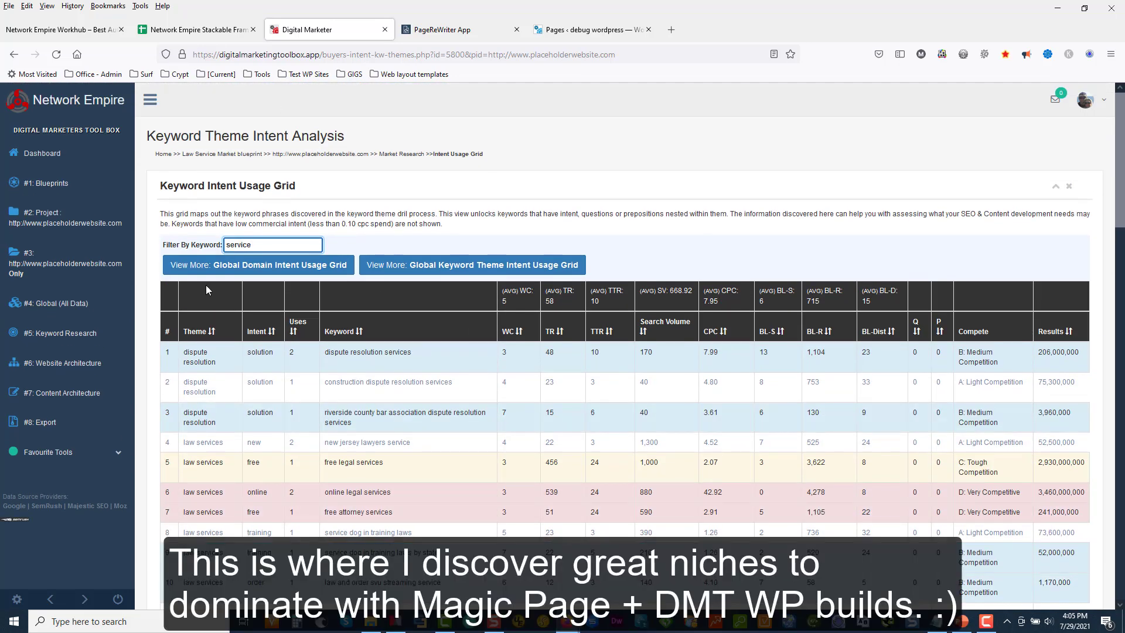
- Open the project's tier 1 silos page and look over its blueprint and keyword list
left_click(97, 365)
left_click(59, 390)
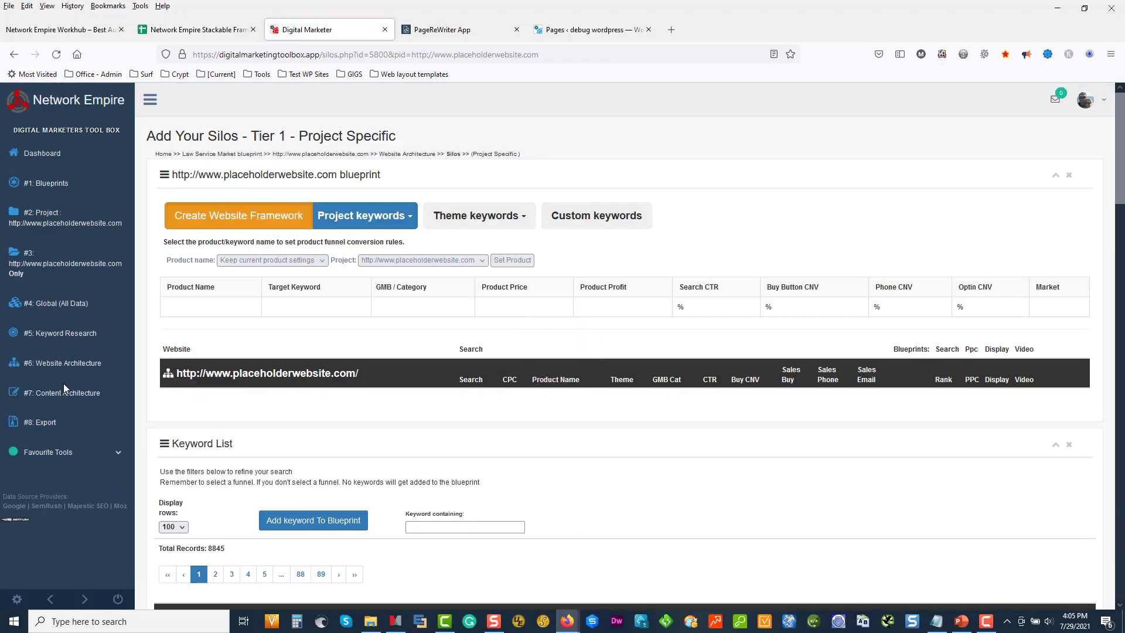
scroll(281, 214, "down", 2)
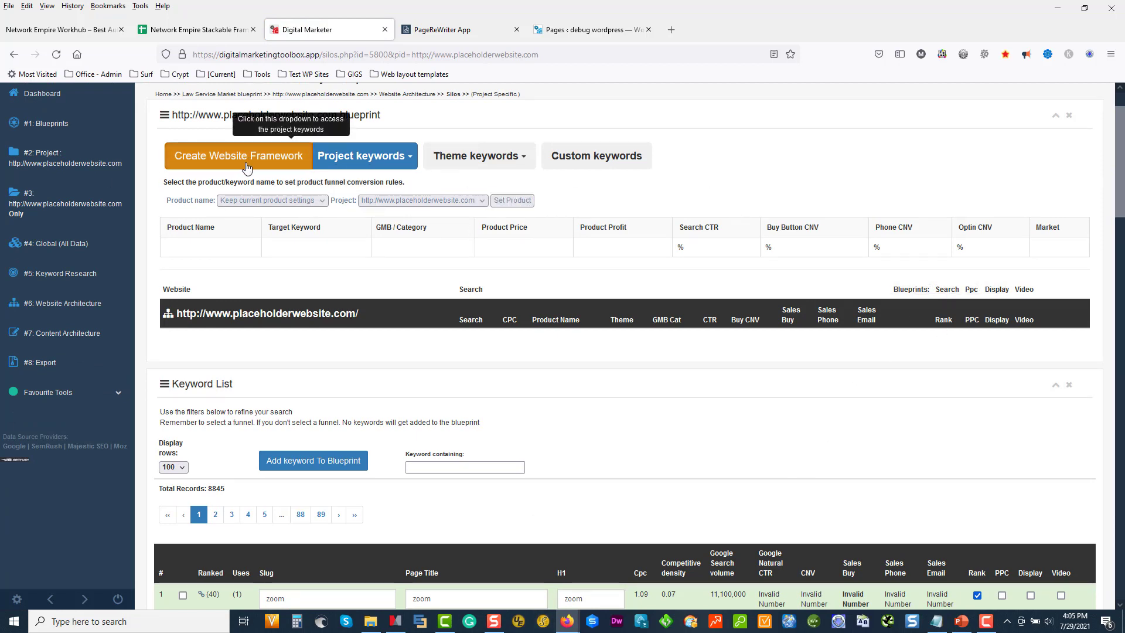
scroll(135, 182, "up", 2)
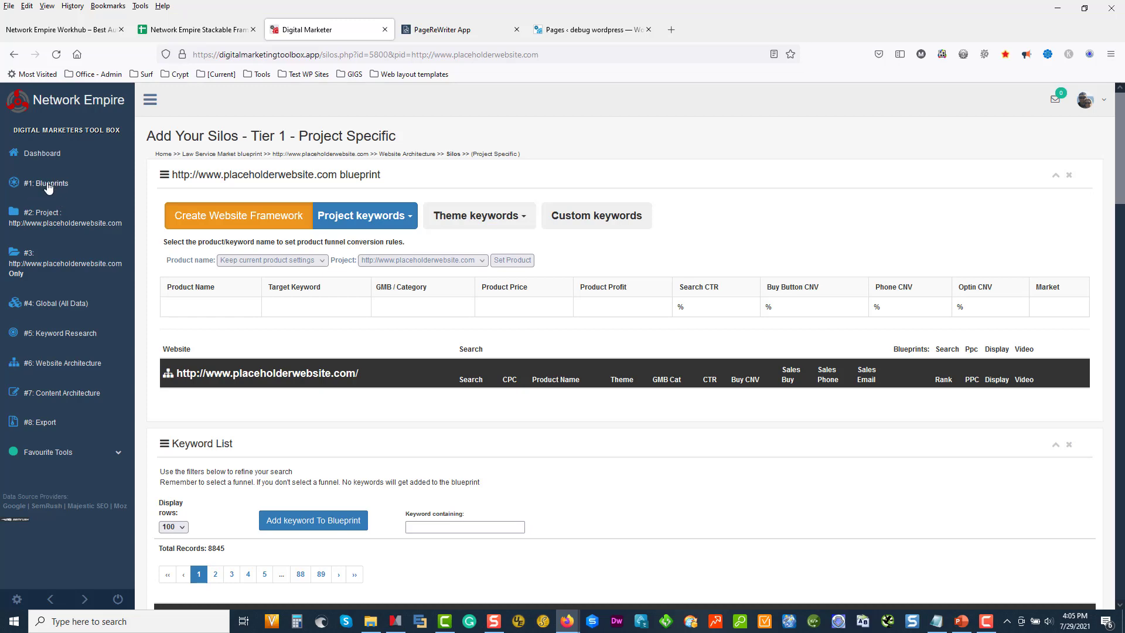
- Go back to the Law Service Market project's domains and open the placeholder website's overview
left_click(49, 218)
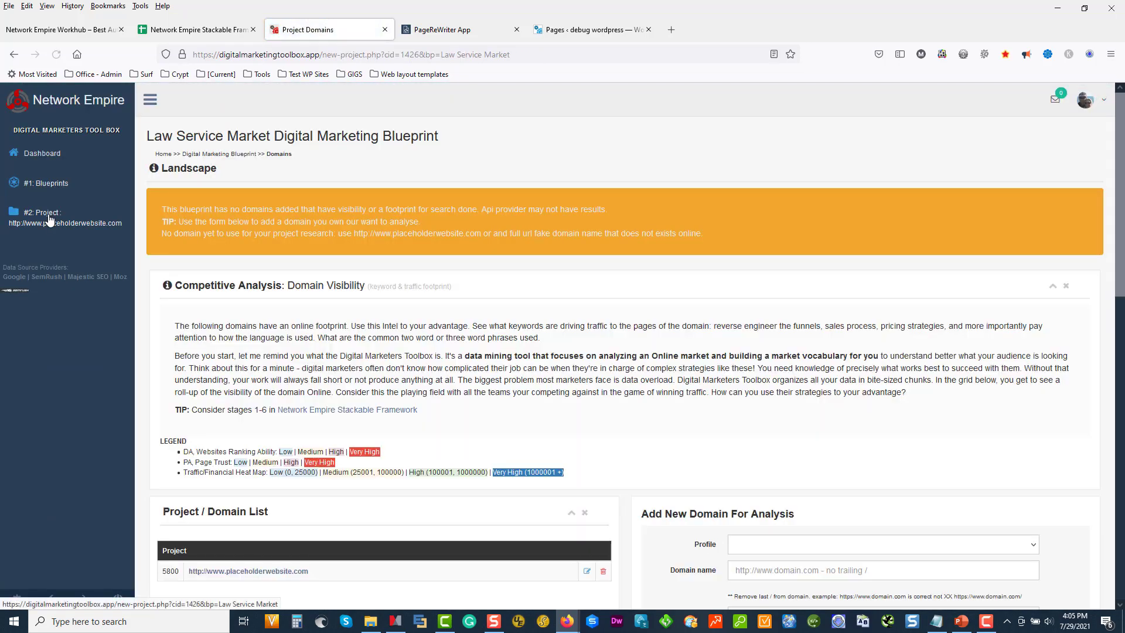
scroll(1091, 372, "down", 1)
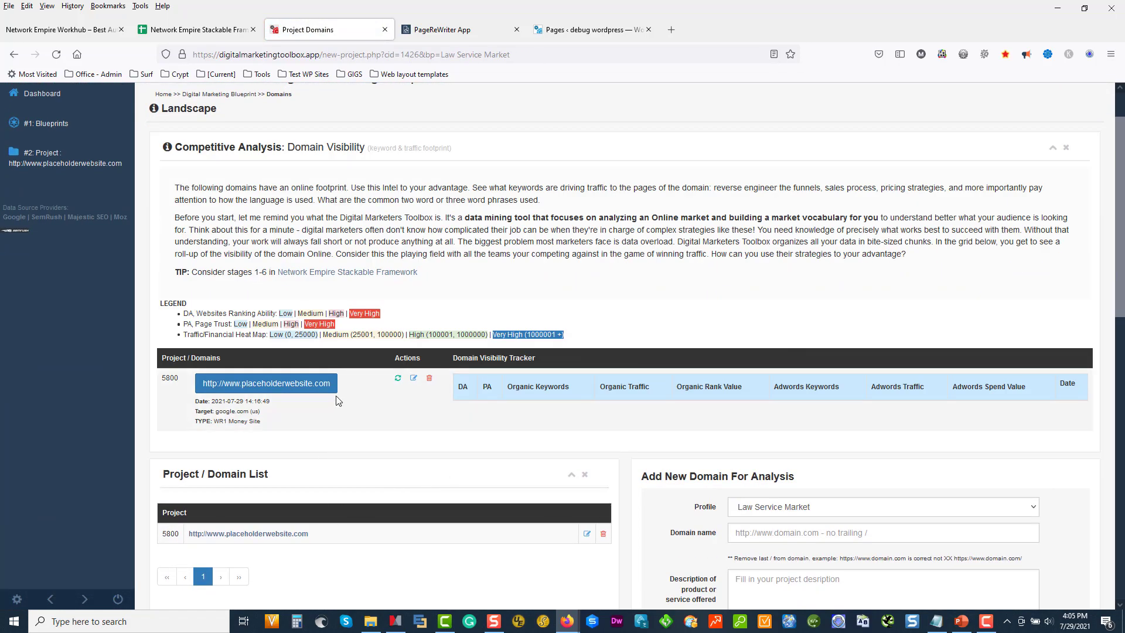
left_click(278, 385)
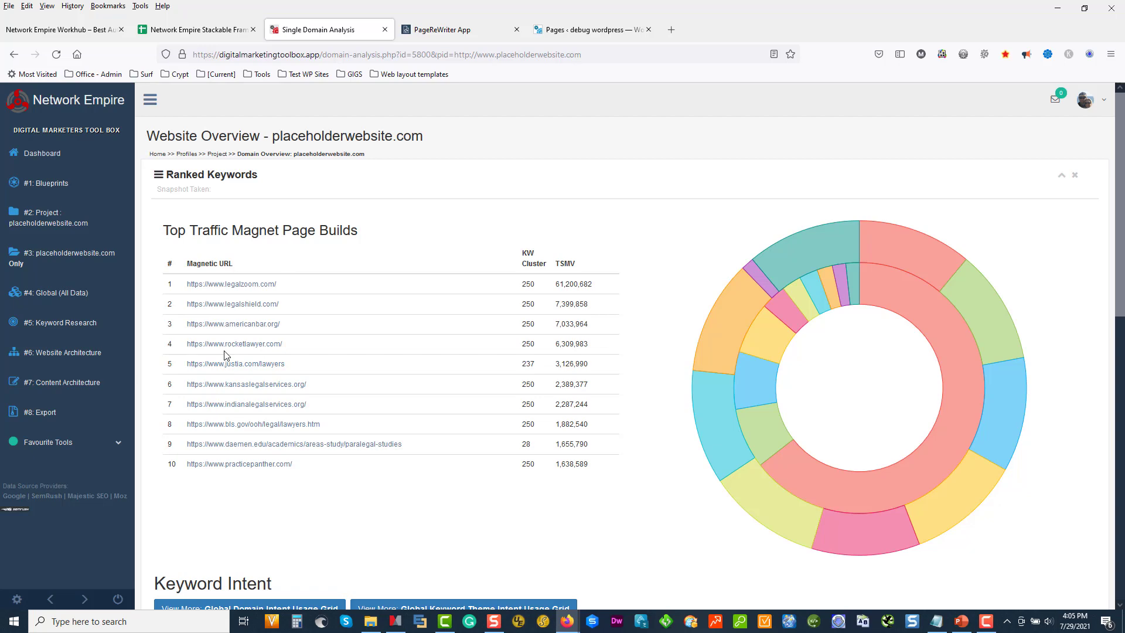
- Open the project's keyword theme research and review the theme keywords with their search volume and cost per click
left_click(39, 332)
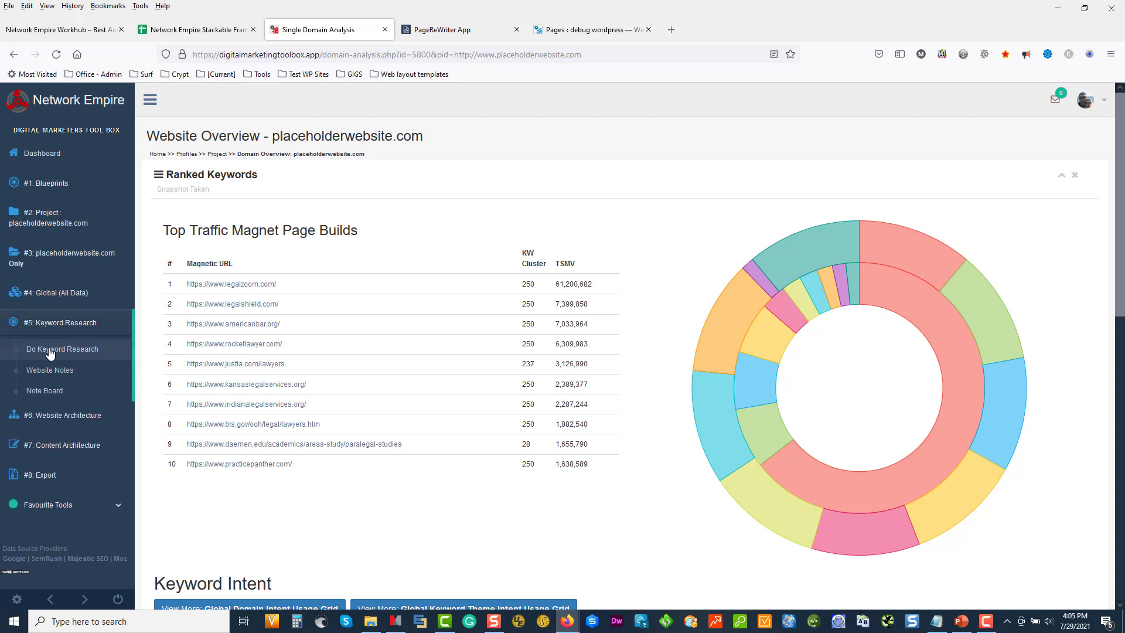
left_click(52, 350)
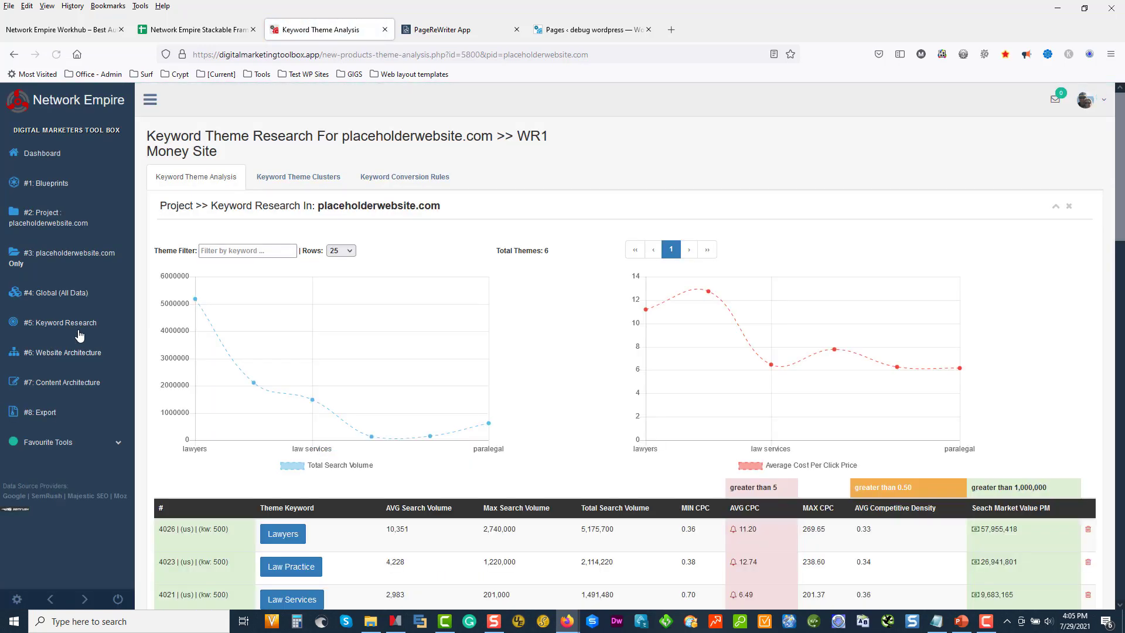
scroll(408, 333, "down", 5)
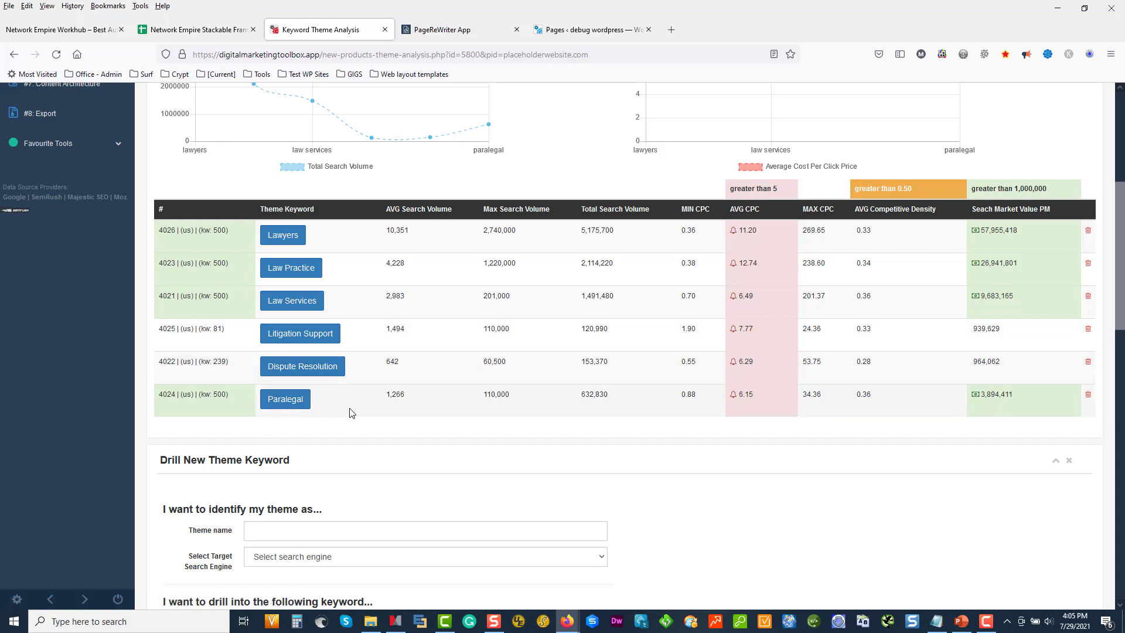
scroll(362, 335, "up", 5)
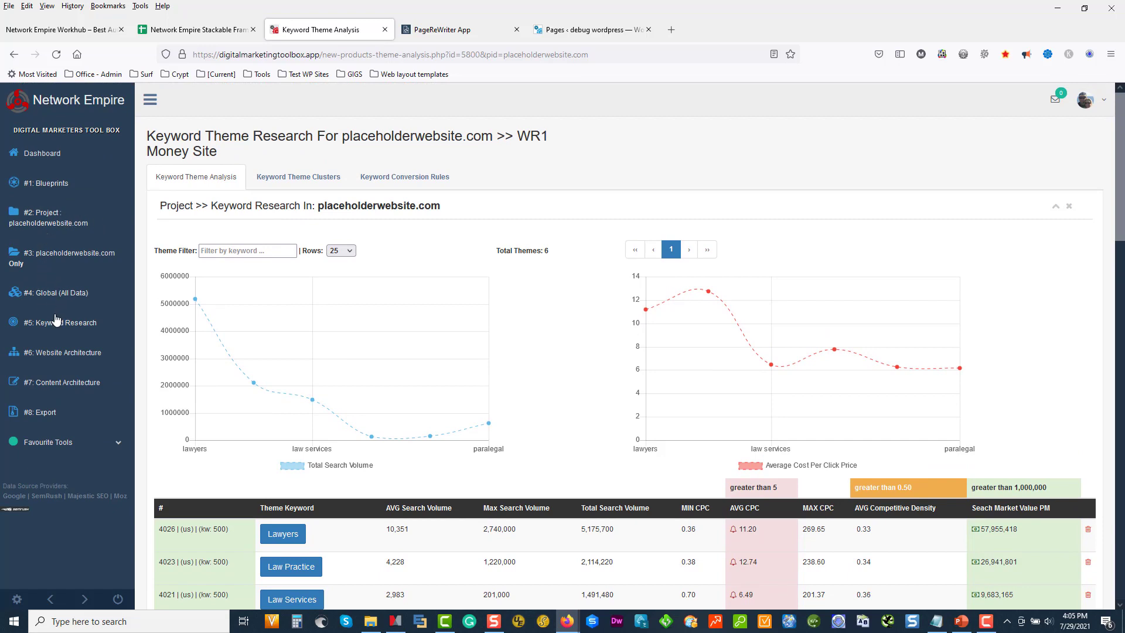
- Open the project's level 1 silos and set lawyers as the product for the funnel conversion rules
left_click(46, 358)
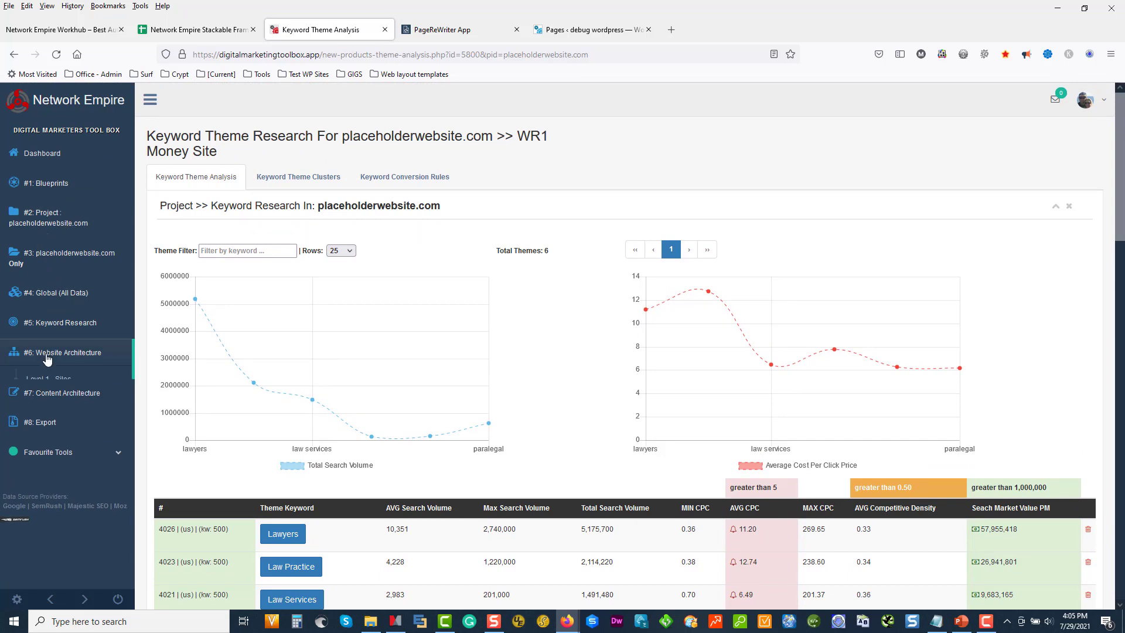
left_click(62, 380)
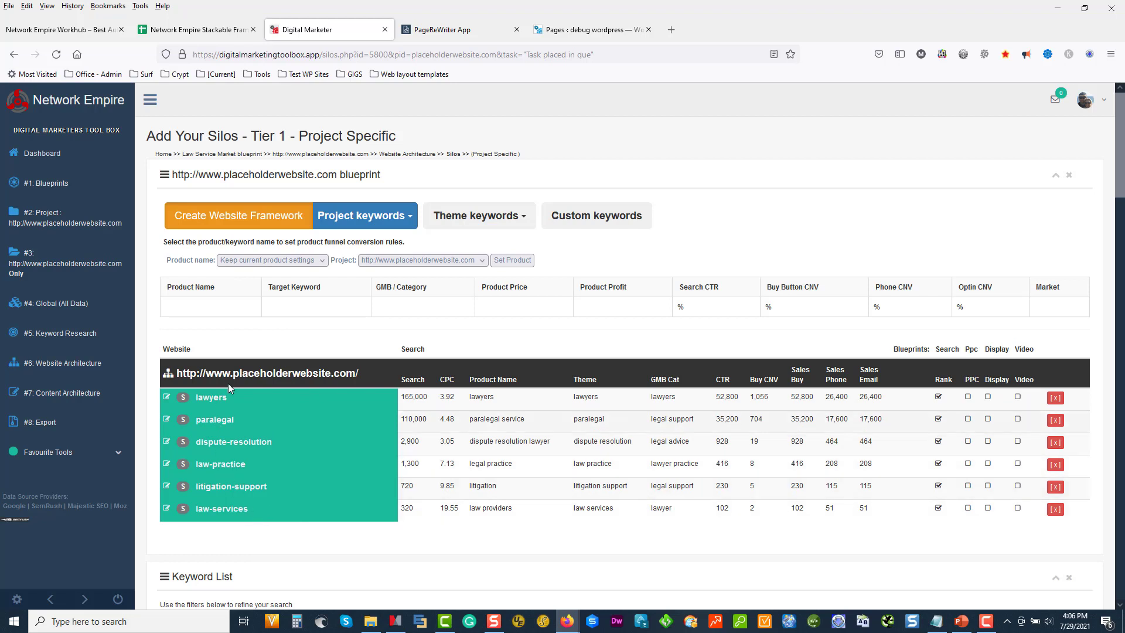
left_click(299, 260)
left_click(280, 288)
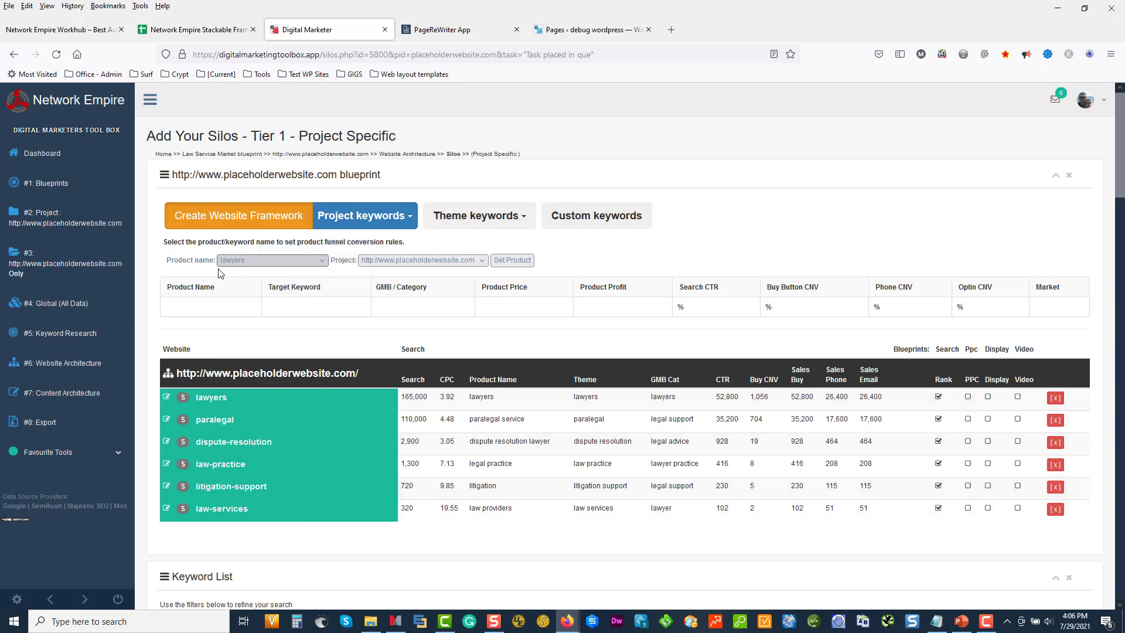
left_click(513, 261)
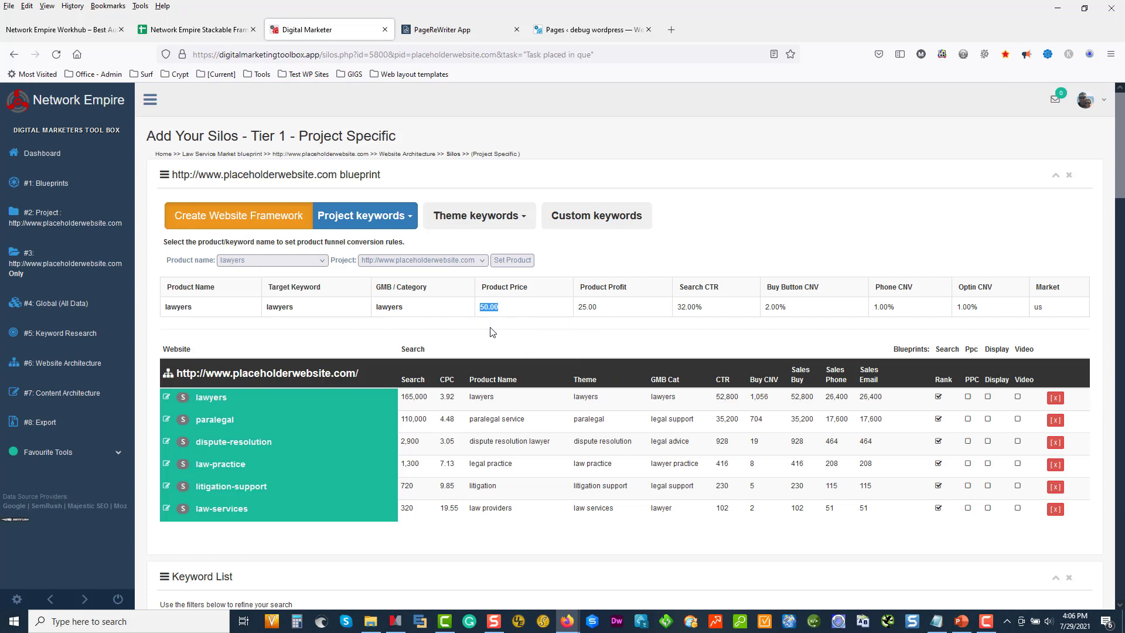
left_click_drag(593, 308, 583, 310)
scroll(487, 299, "down", 1)
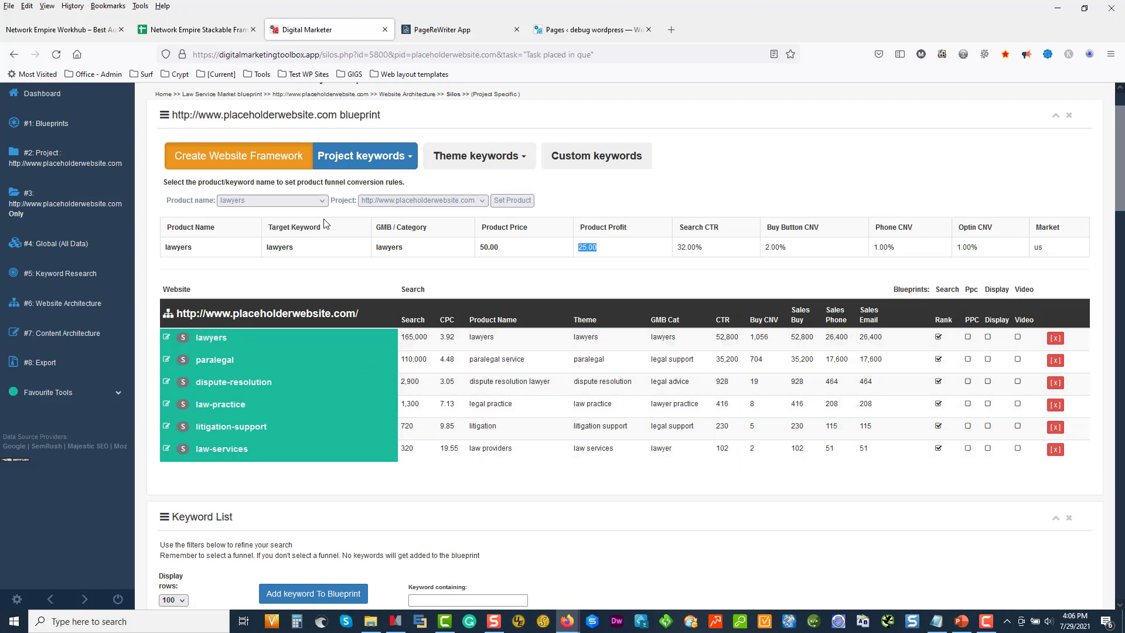
- Open the project's level 2 categories and review the category pages listed under each silo
left_click(57, 306)
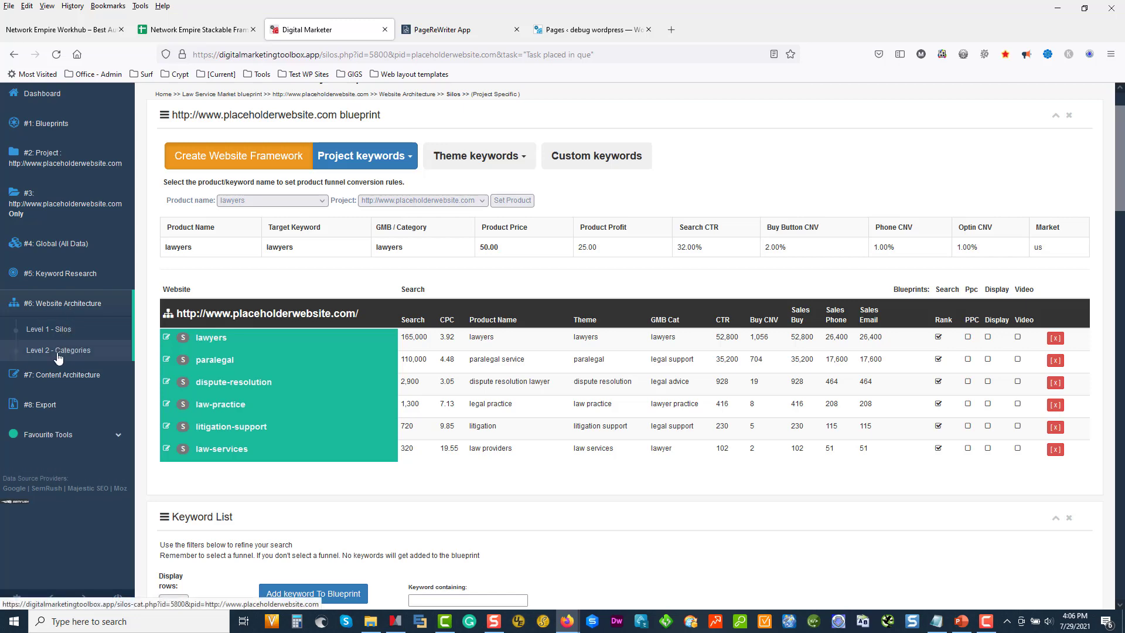
left_click(66, 351)
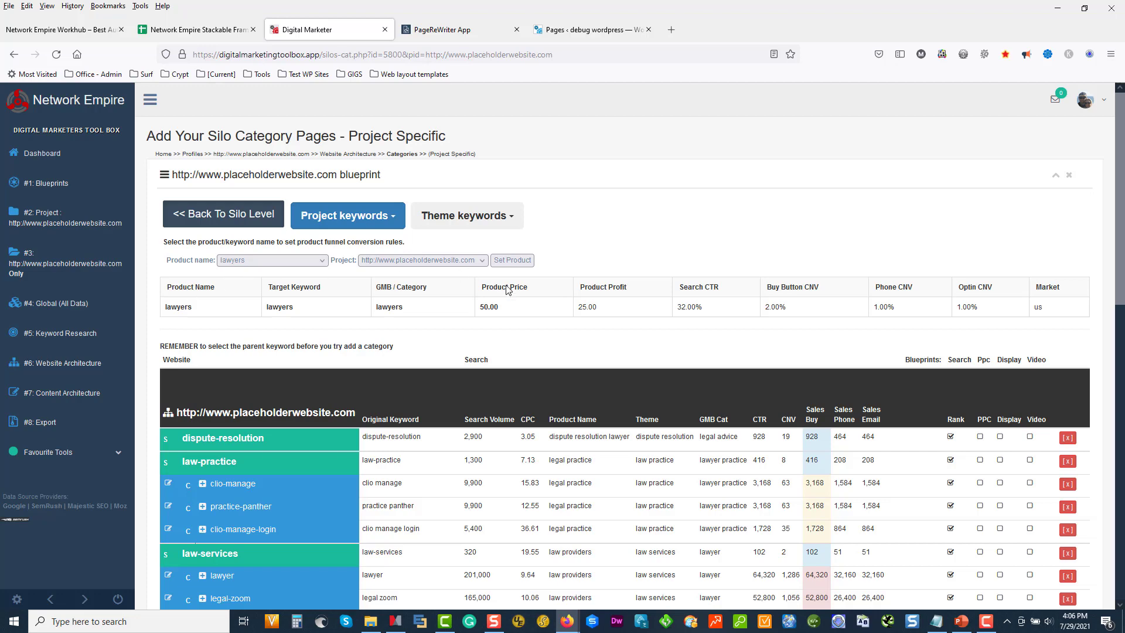
scroll(564, 340, "down", 4)
scroll(564, 340, "down", 6)
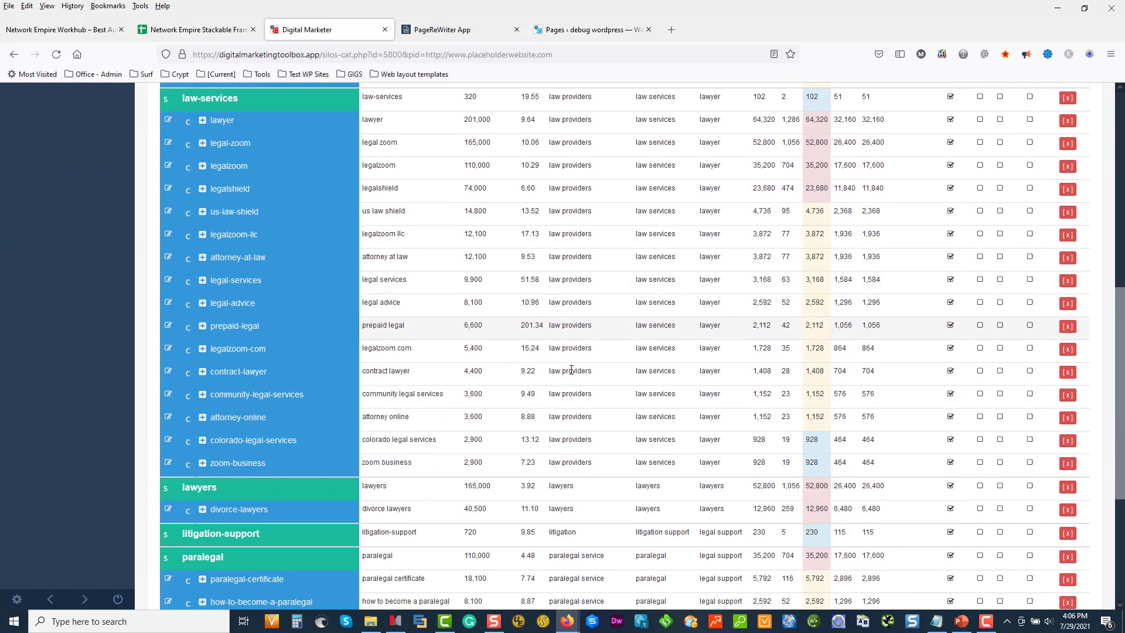
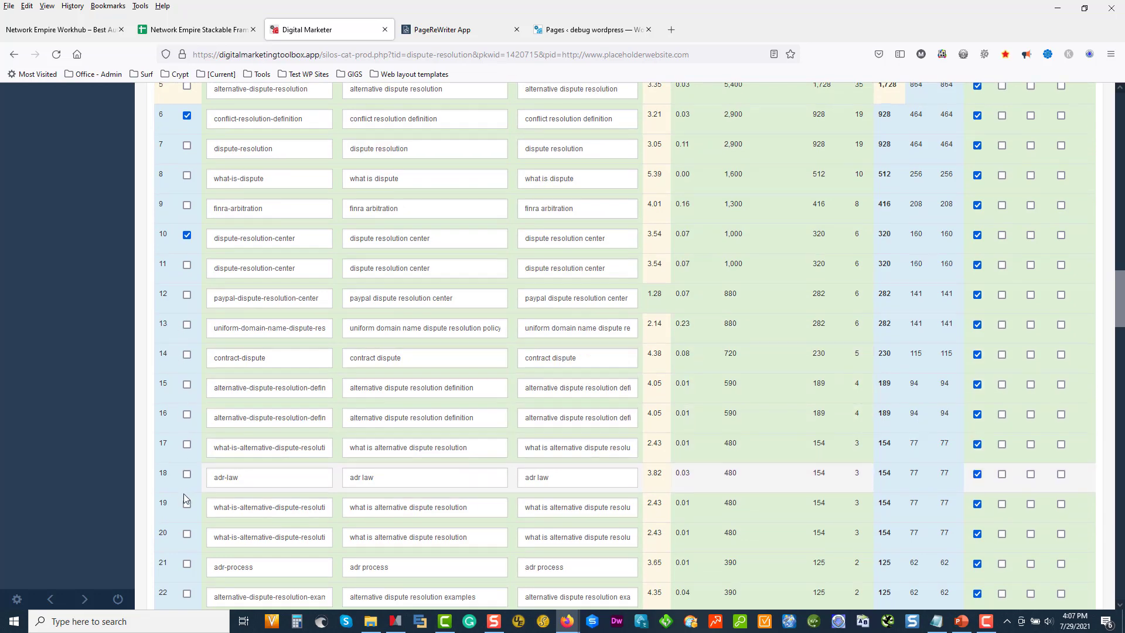
- Select the keyword "what is alternative dispute resolution" in row 19 and add the selected keywords to the dispute-resolution silo's blueprint
scroll(184, 494, "down", 1)
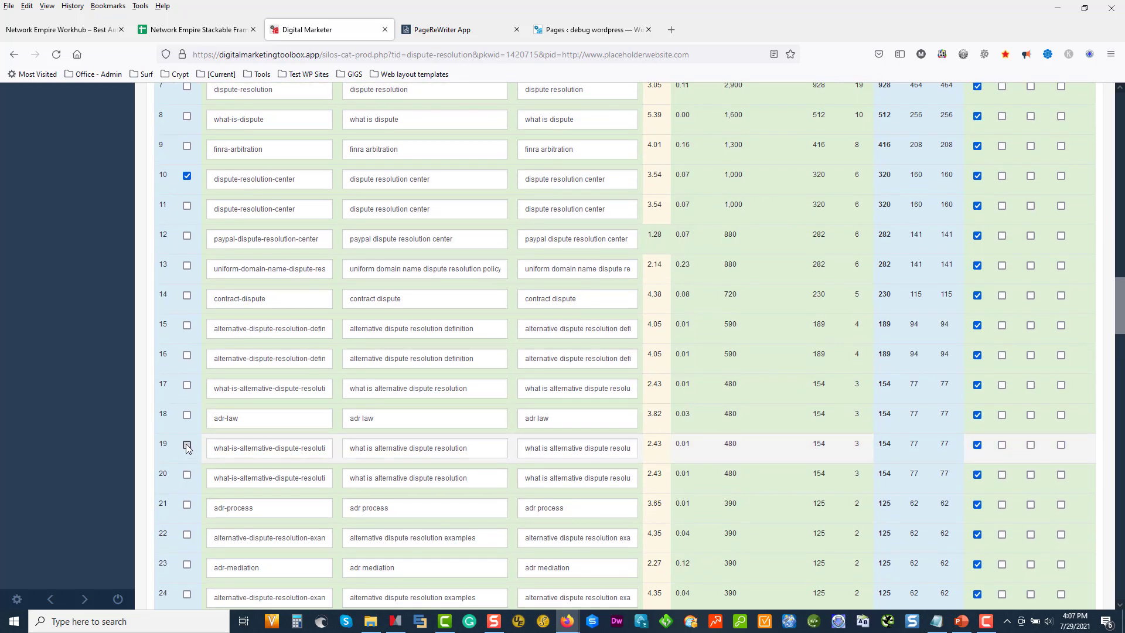
left_click(187, 447)
scroll(187, 447, "up", 10)
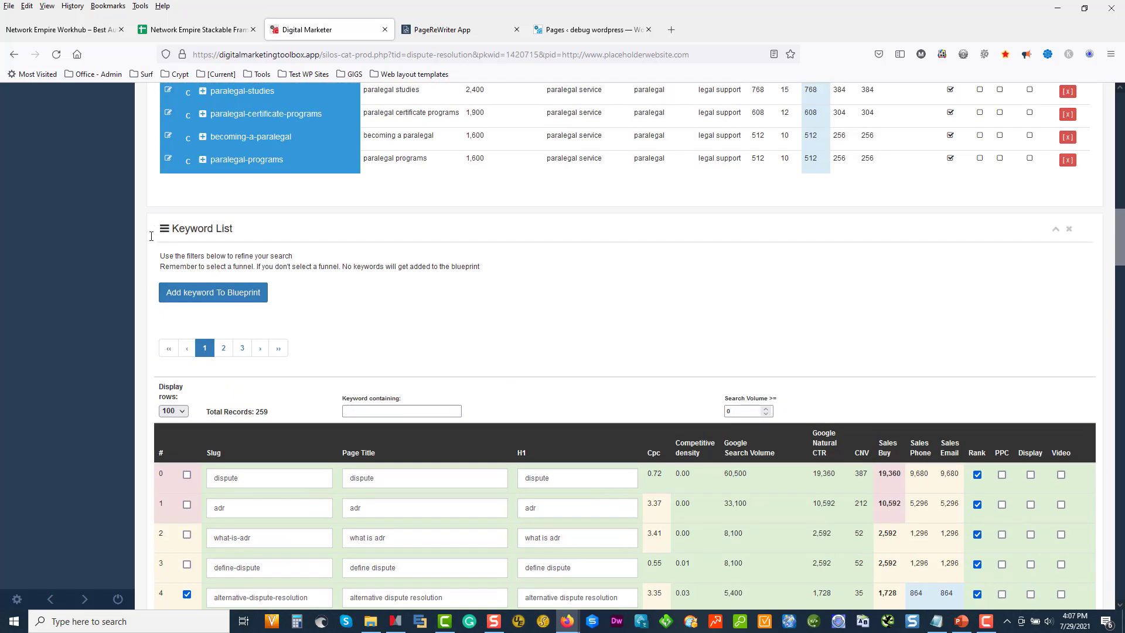
left_click(221, 293)
scroll(659, 425, "down", 20)
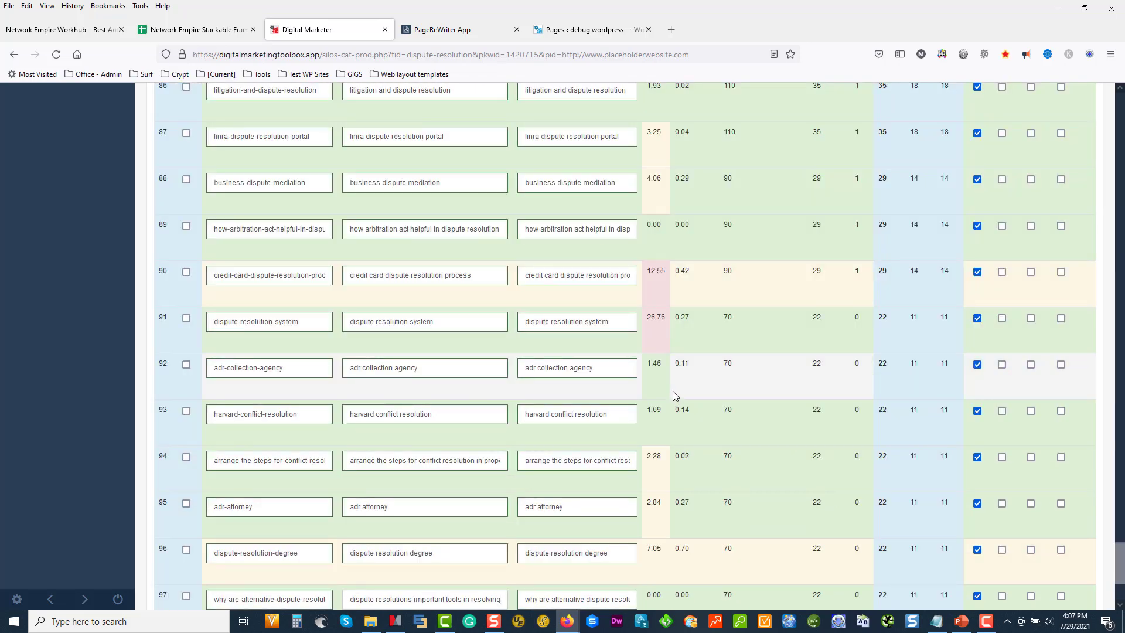
scroll(671, 380, "up", 20)
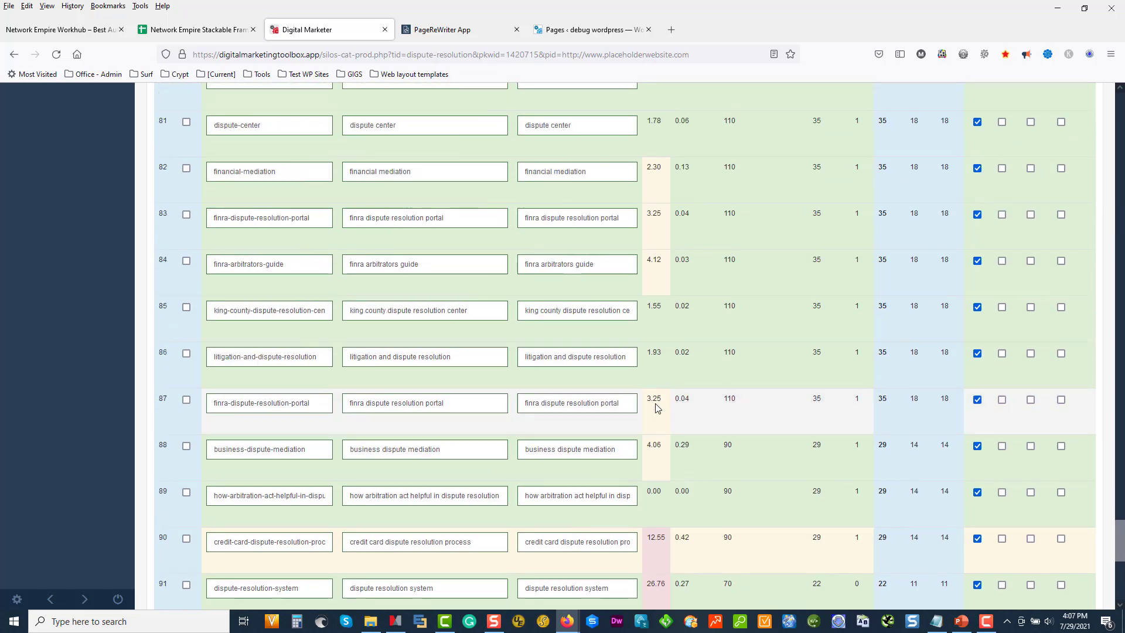
scroll(652, 430, "up", 20)
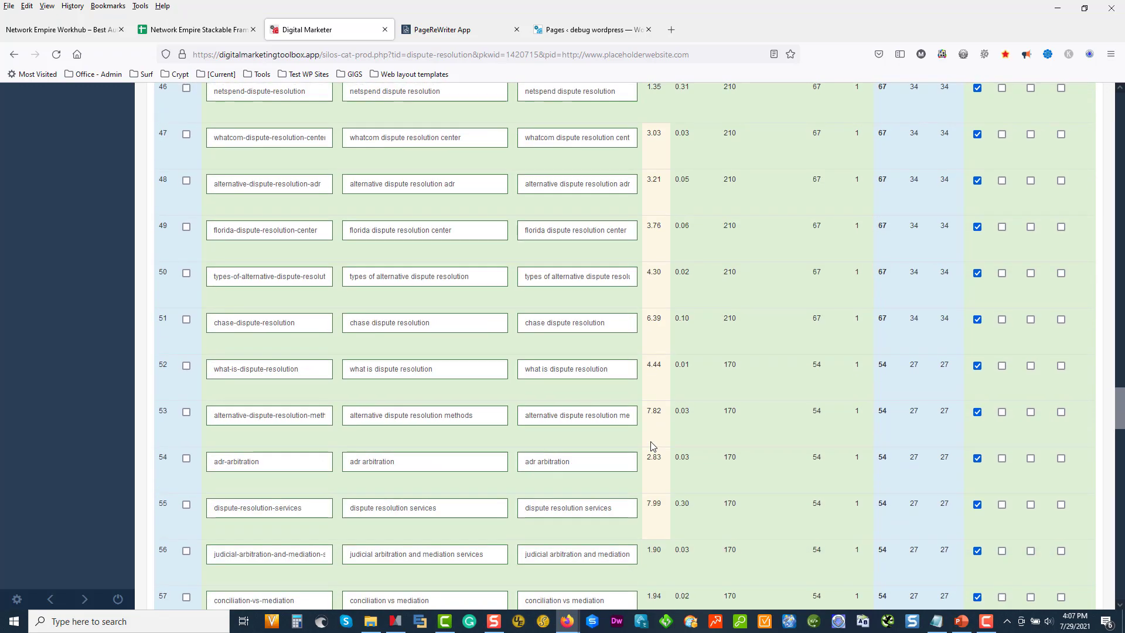
scroll(660, 469, "up", 20)
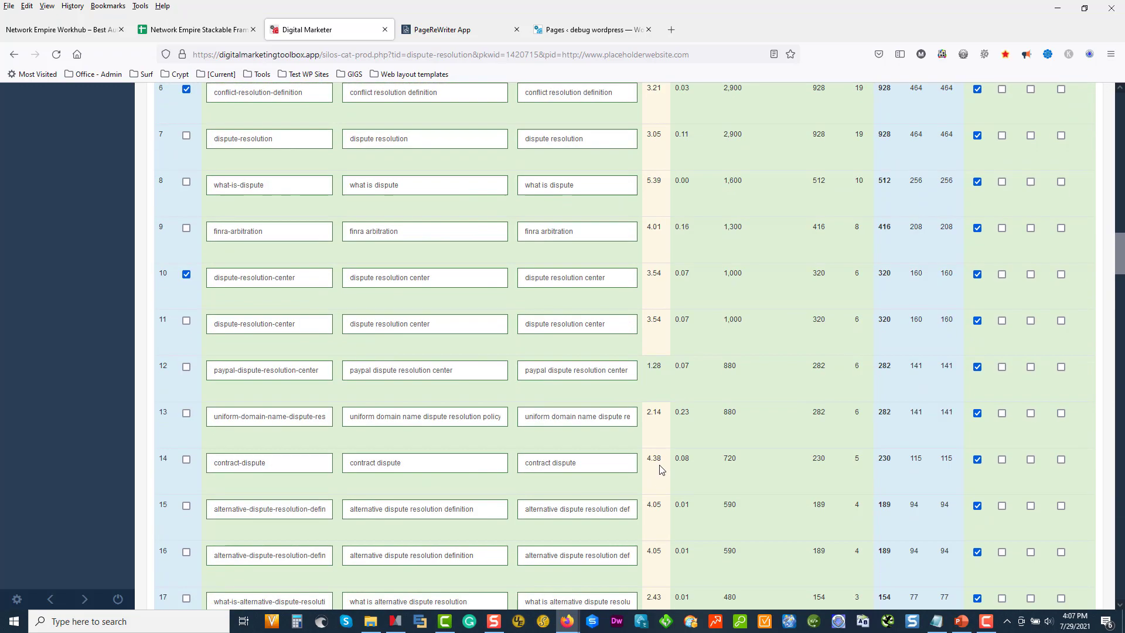
scroll(661, 469, "up", 20)
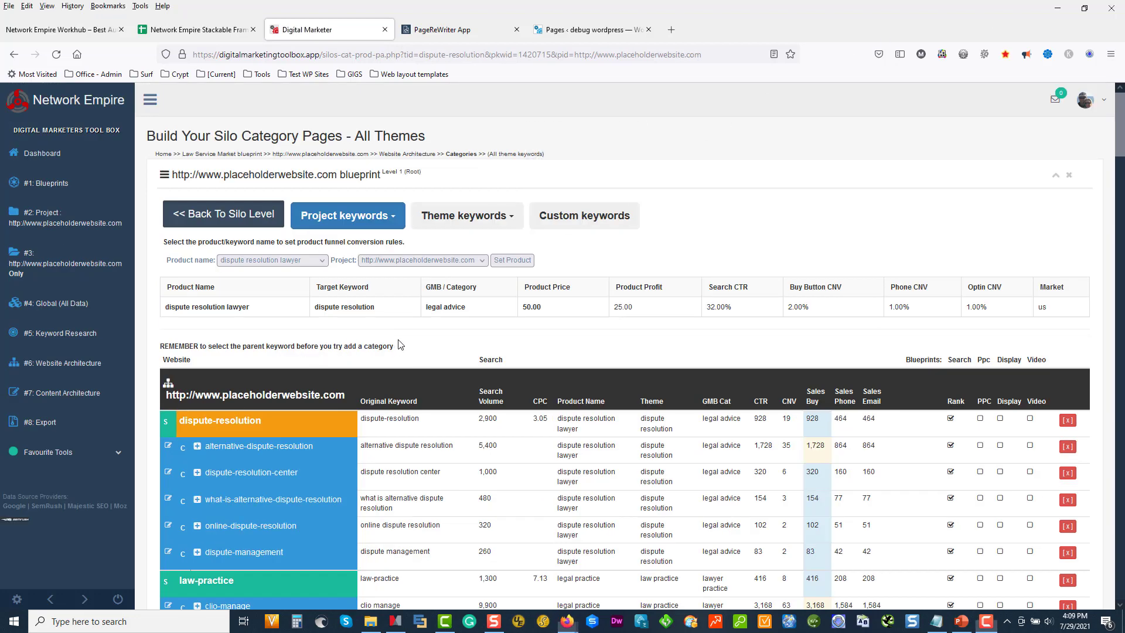
- Delete the legalzoom and legalzoom-llc categories from the law-services silo
scroll(422, 357, "down", 3)
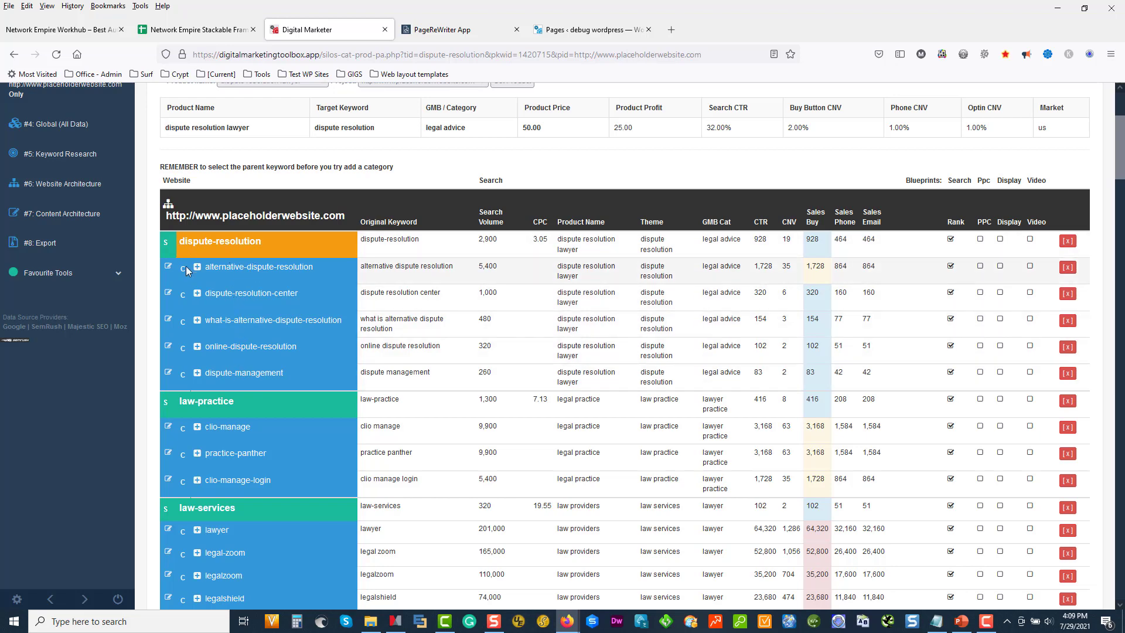
scroll(237, 340, "down", 3)
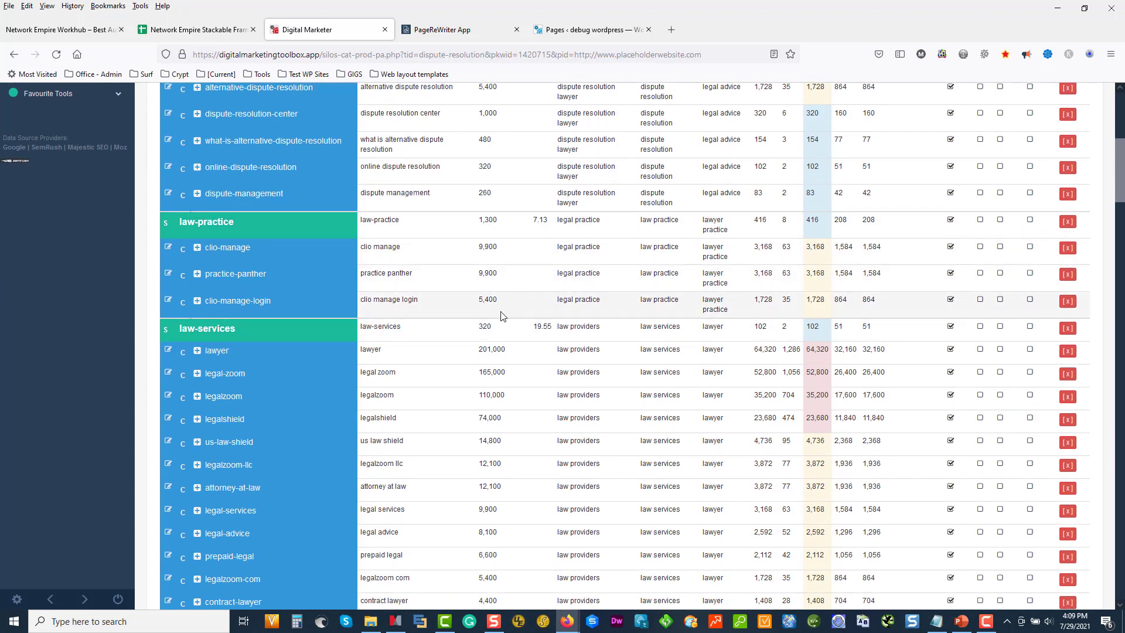
scroll(363, 270, "down", 2)
scroll(208, 228, "down", 1)
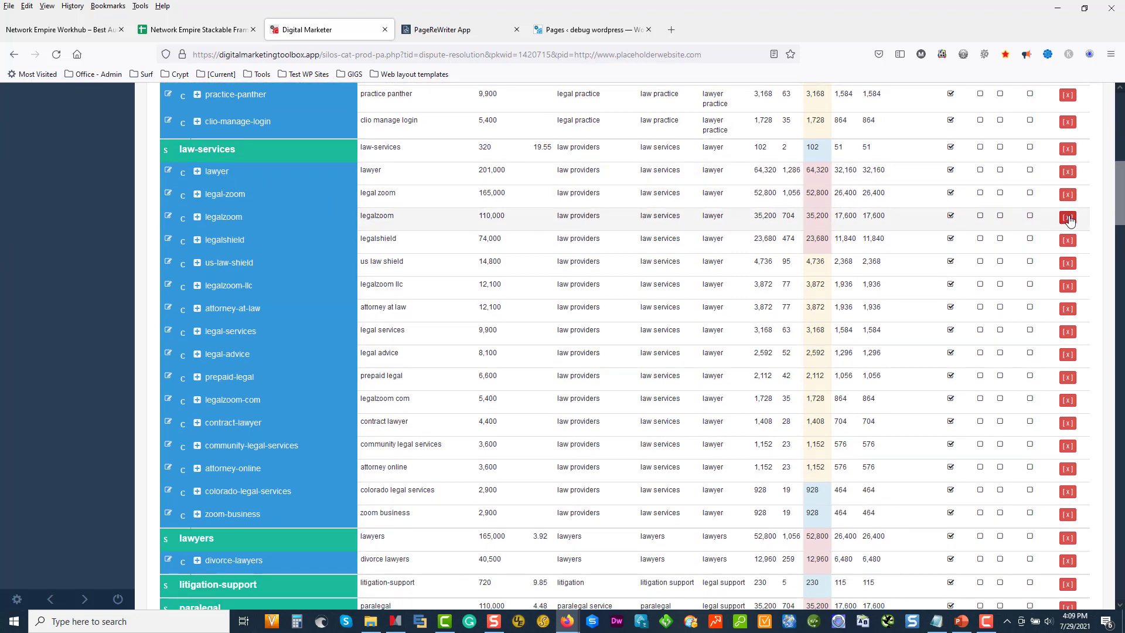
left_click(1067, 218)
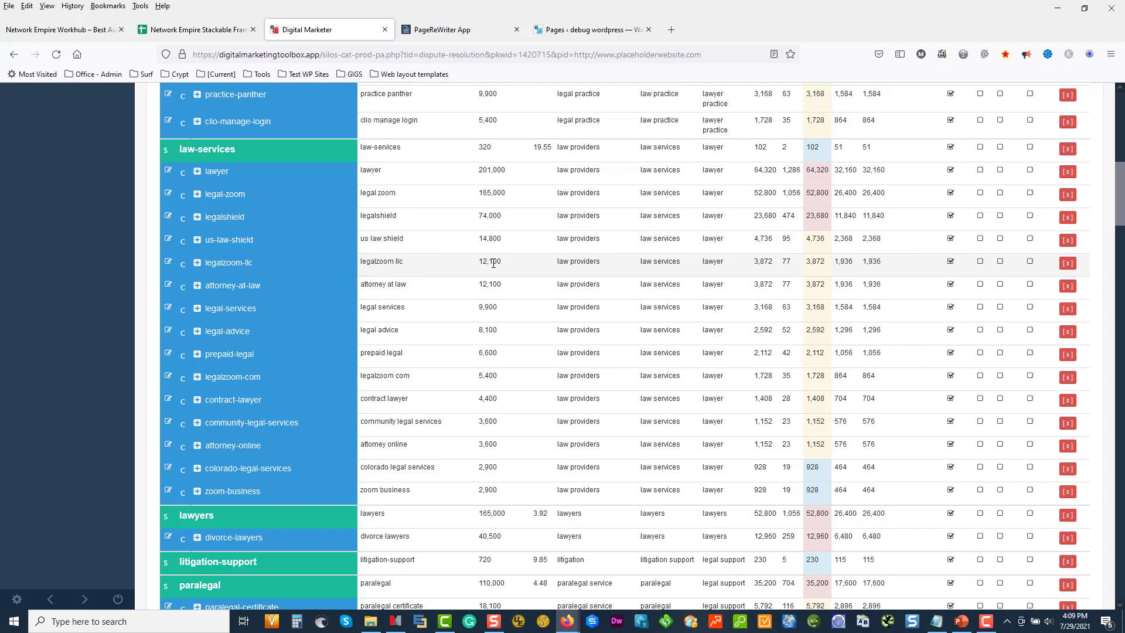
left_click(1067, 264)
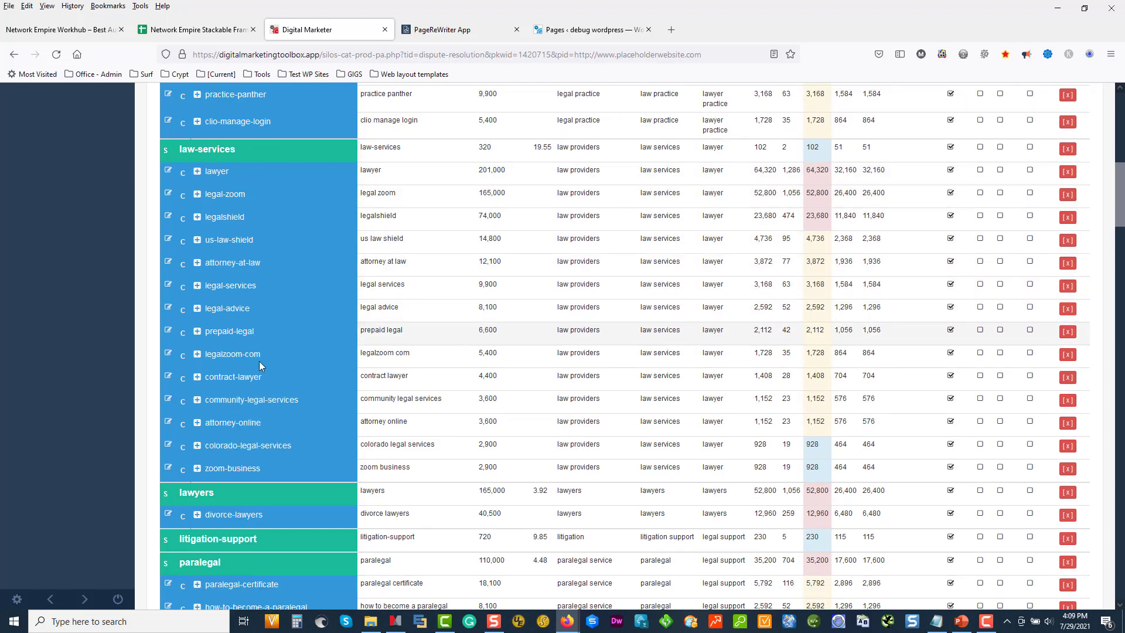
- Collapse the blueprint section and look over the dispute resolution keyword list below it
scroll(325, 222, "up", 15)
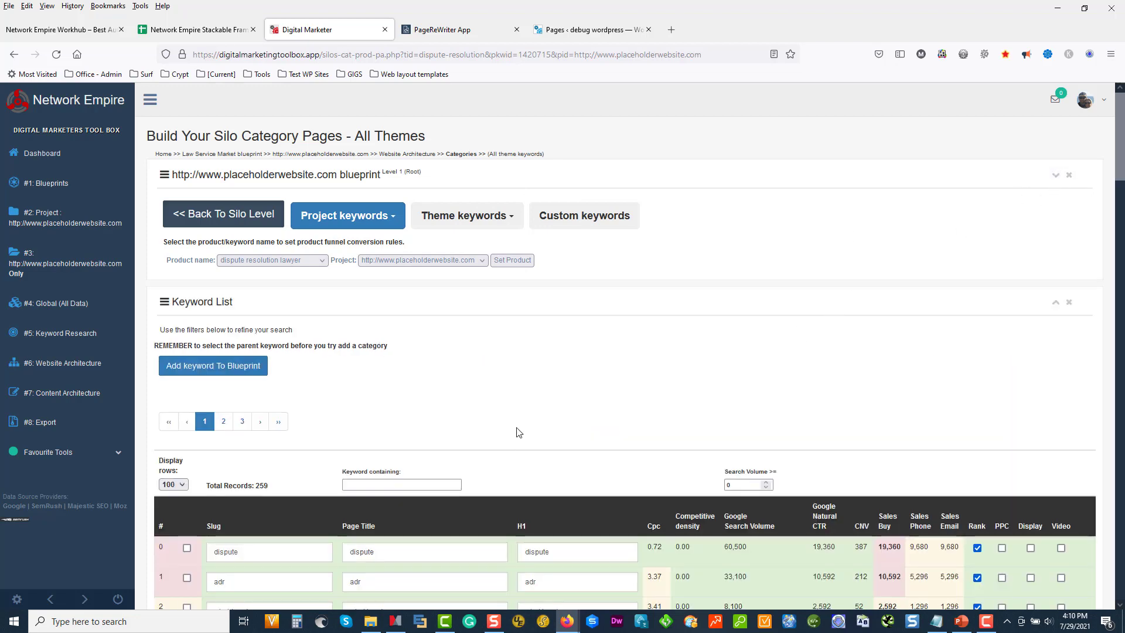
scroll(551, 425, "down", 3)
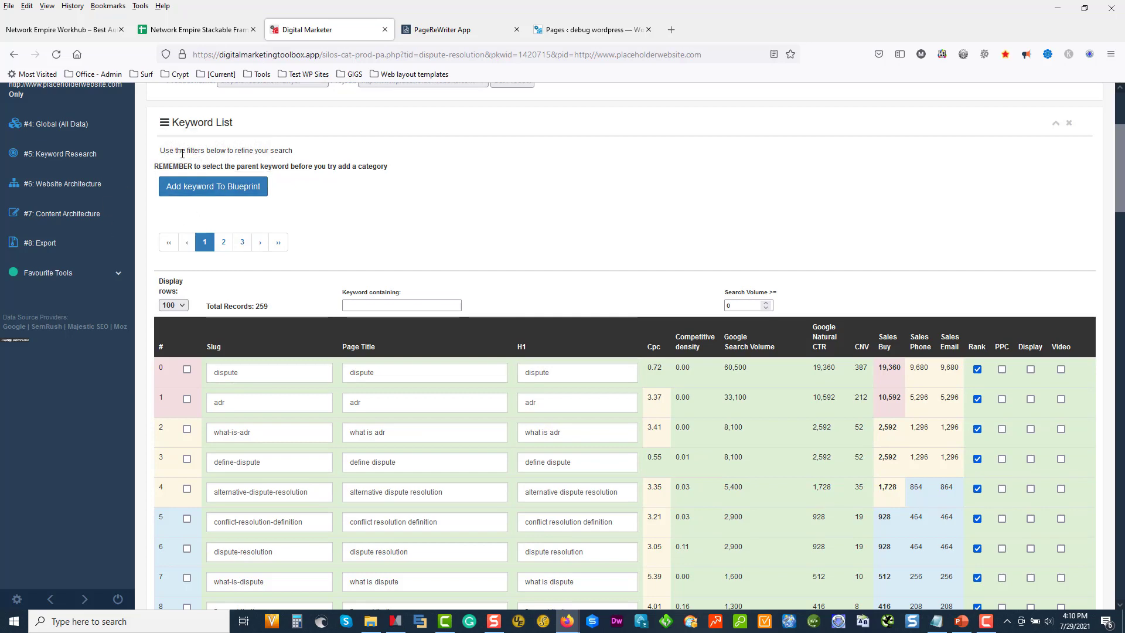
scroll(258, 216, "up", 3)
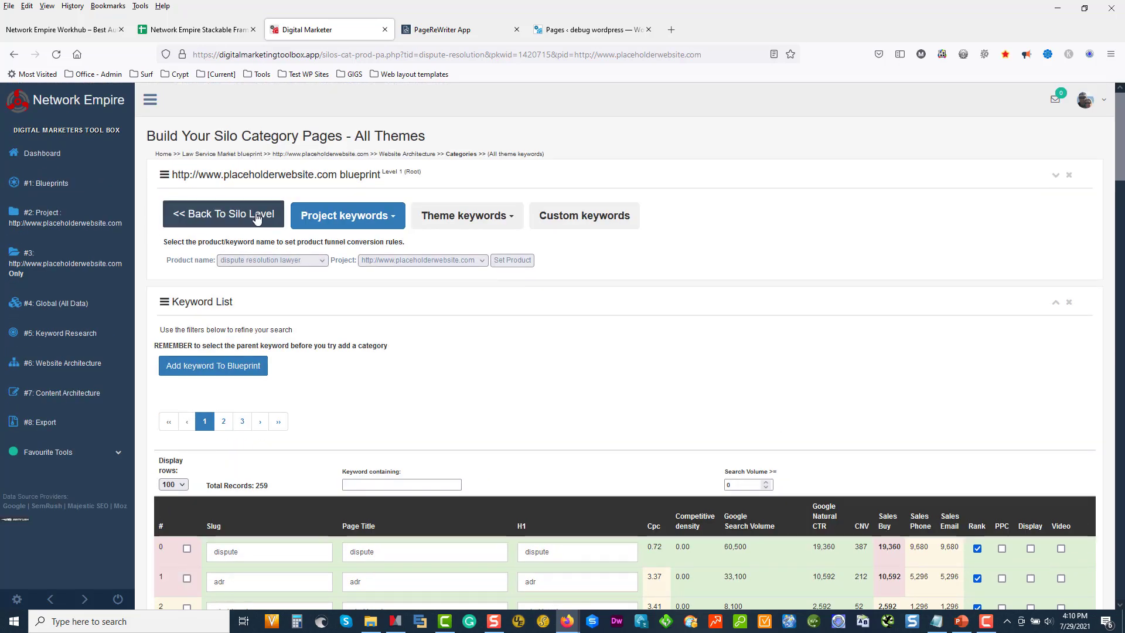
- Return to the silo level and open the project's level 2 category pages again
left_click(257, 218)
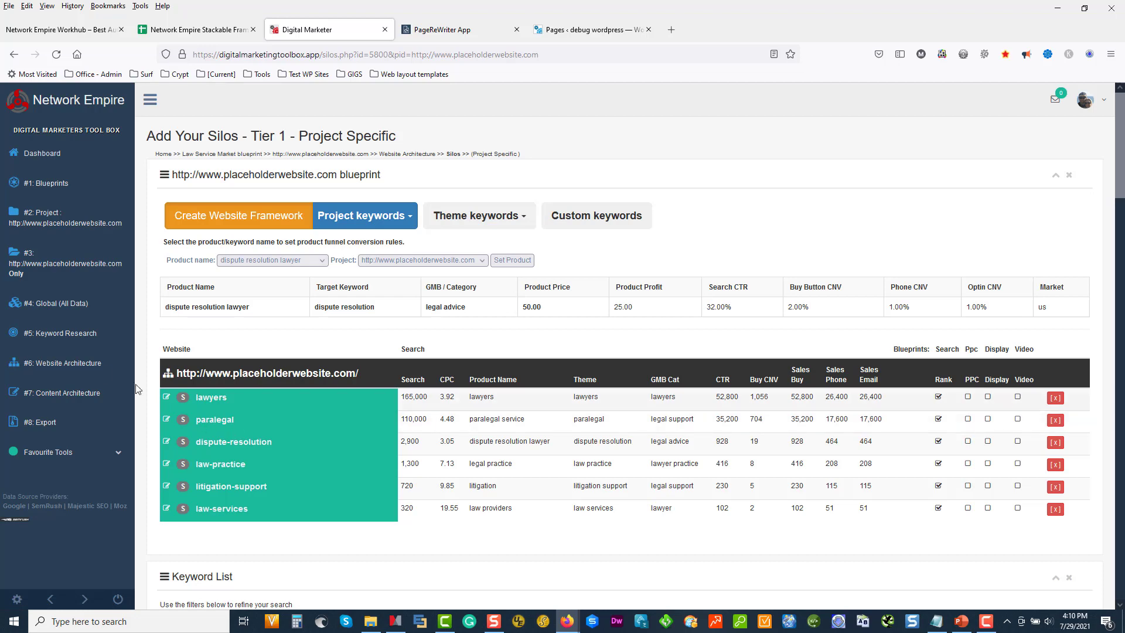
left_click(89, 368)
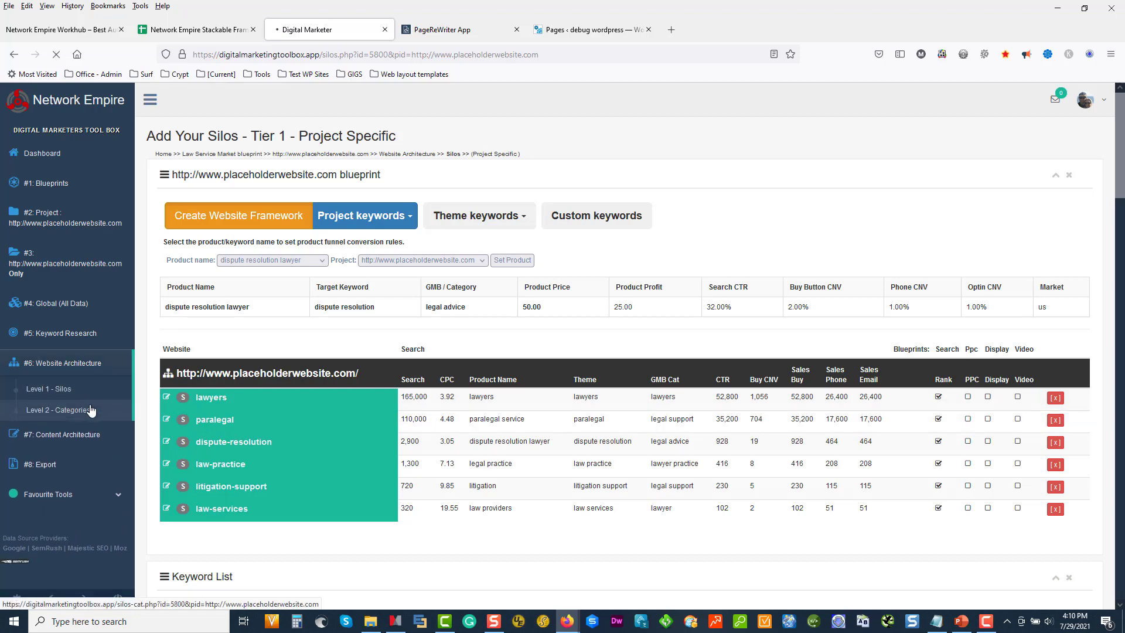
left_click(91, 411)
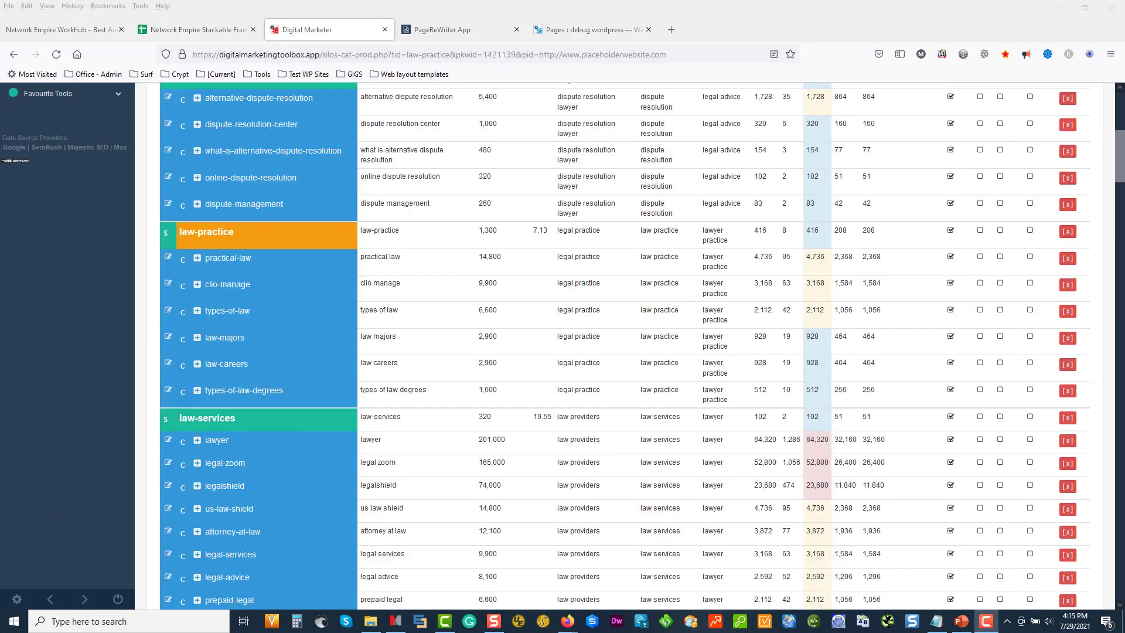
- Review the category pages of the dispute-resolution and law-practice silos in the blueprint
scroll(71, 325, "up", 5)
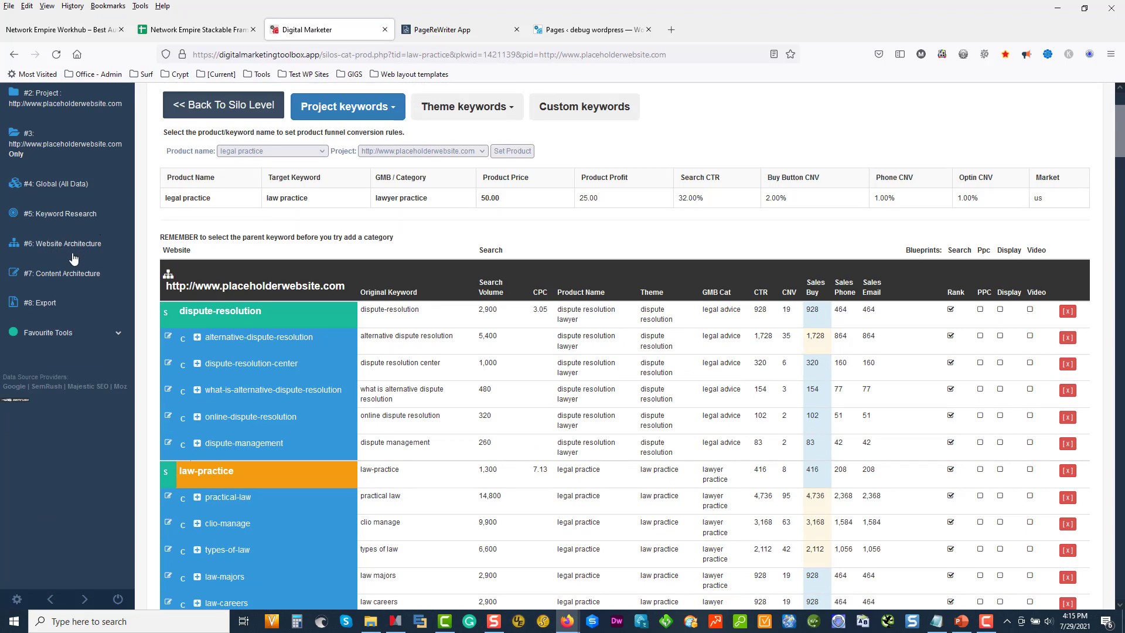
scroll(185, 286, "down", 2)
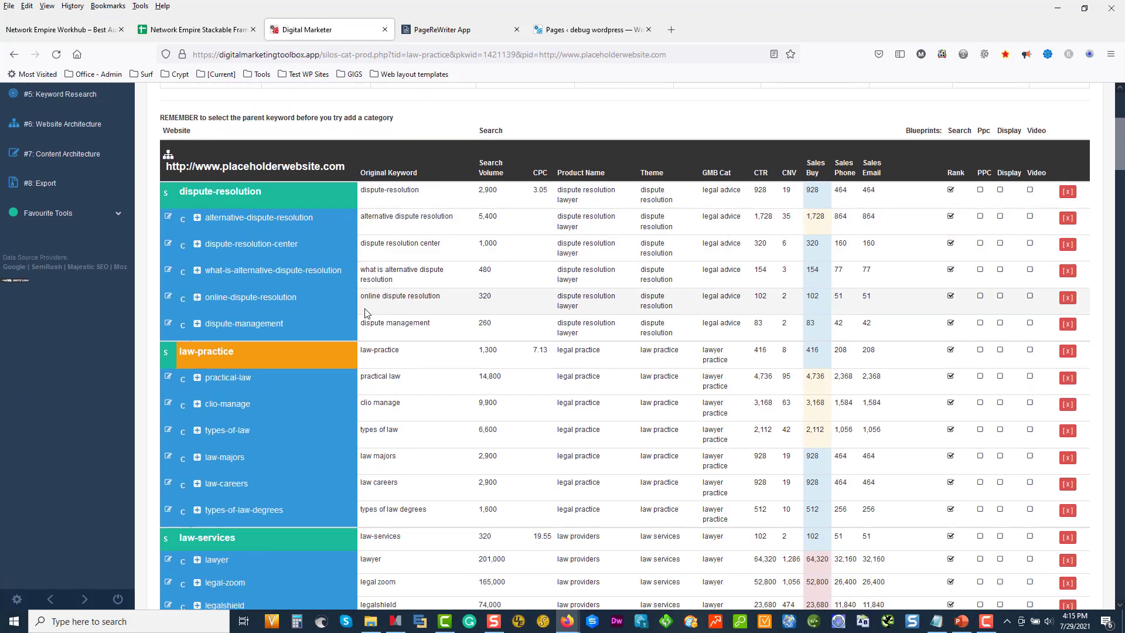
scroll(365, 313, "up", 2)
scroll(366, 313, "up", 1)
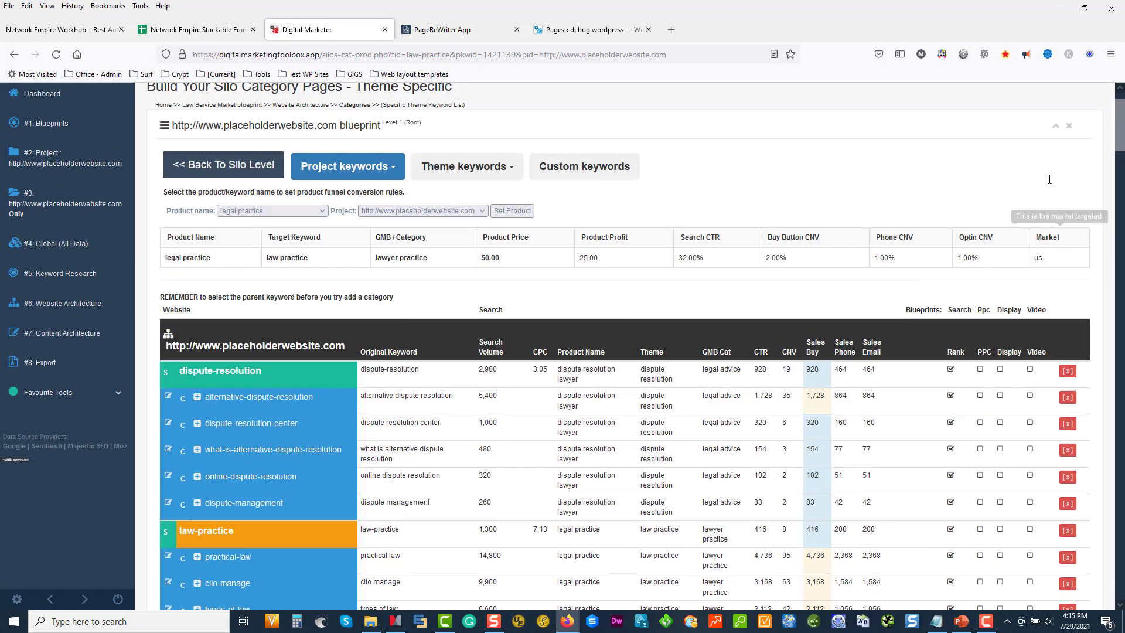
- Collapse the blueprint section, then look over the law-practice keyword list and the available theme keyword options
left_click(1056, 127)
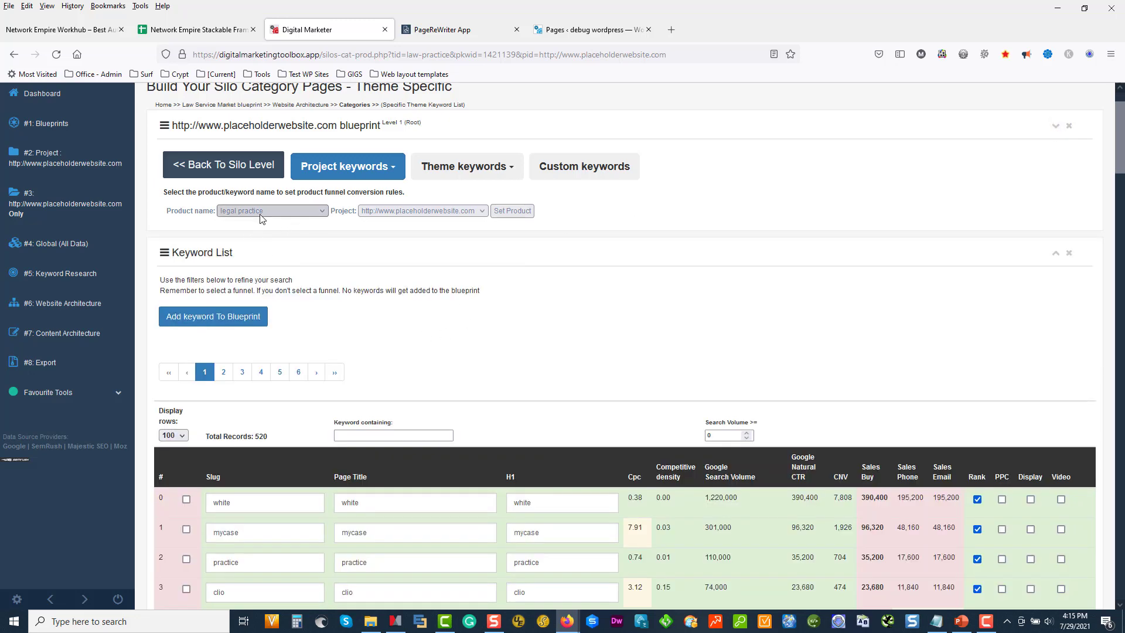
scroll(262, 219, "down", 2)
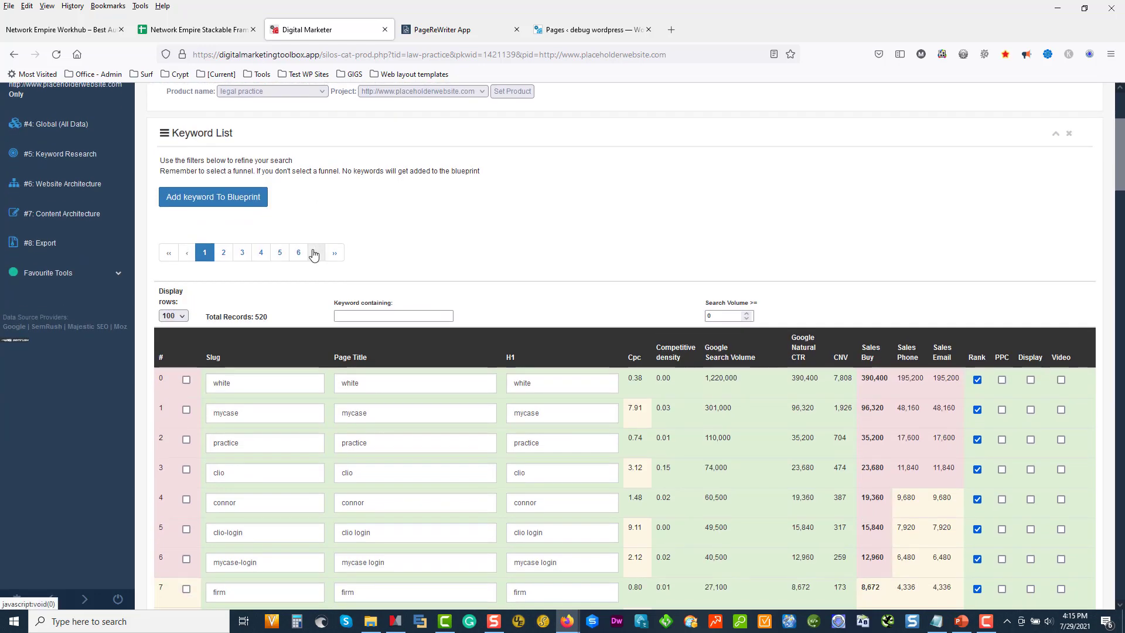
scroll(312, 260, "up", 1)
scroll(312, 260, "up", 2)
left_click(513, 226)
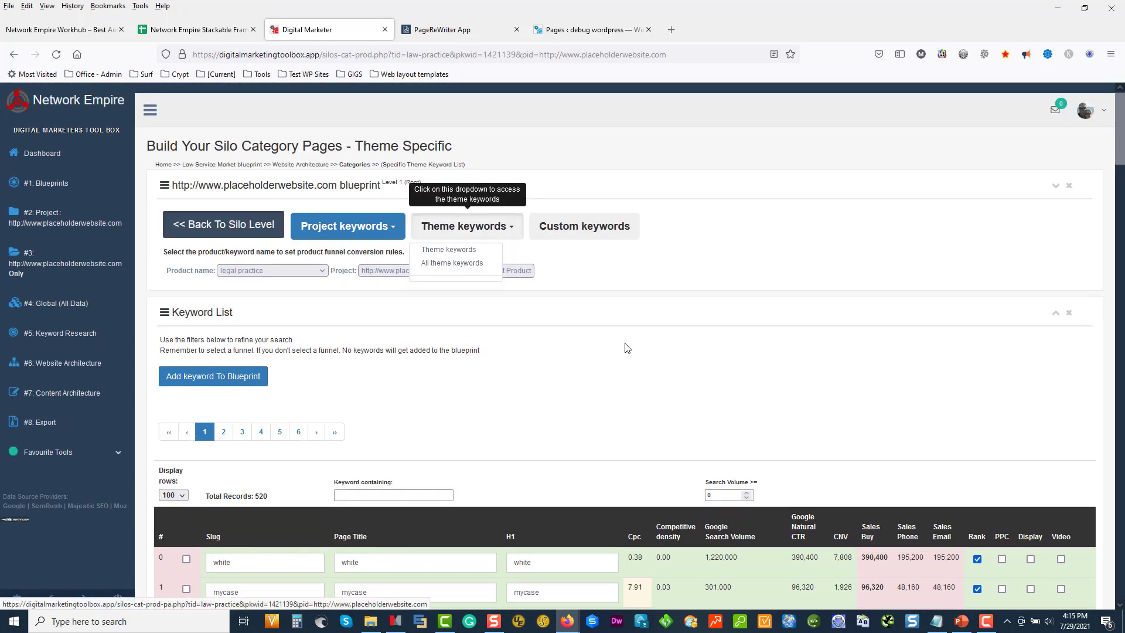
scroll(501, 455, "down", 3)
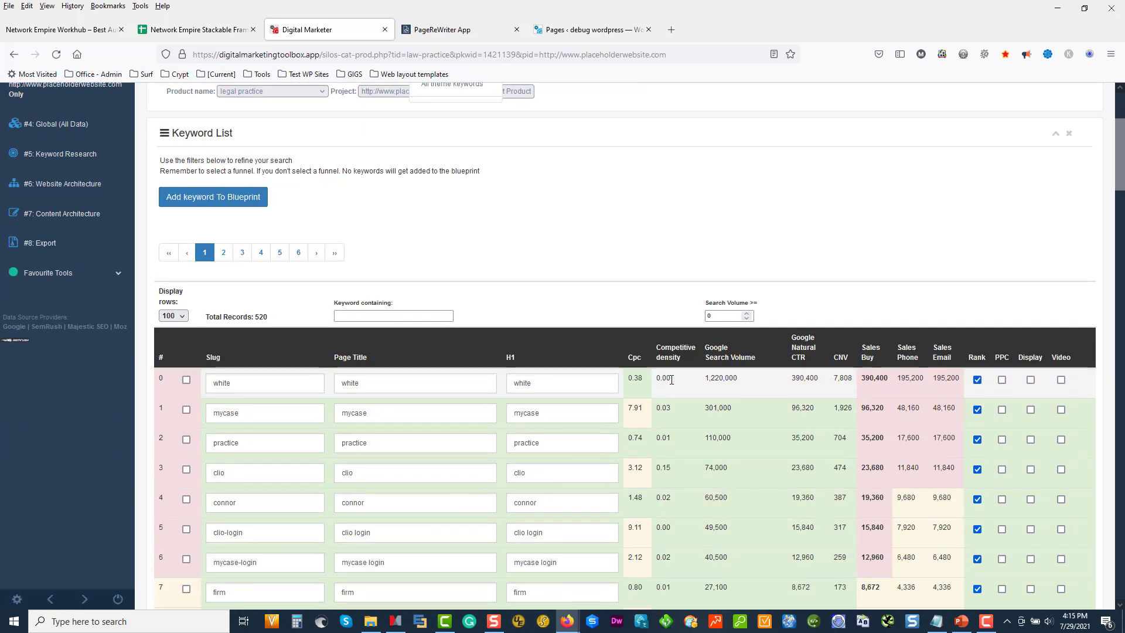
scroll(671, 380, "up", 3)
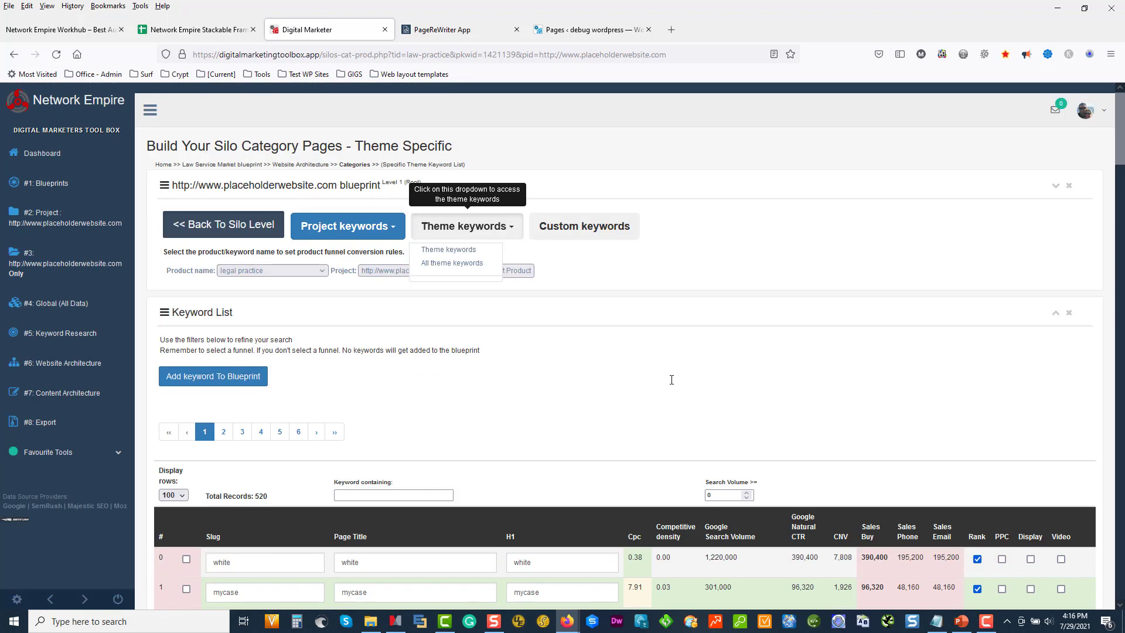
- Set the product for the funnel conversion rules to paralegal service and open the theme keyword options
left_click(322, 273)
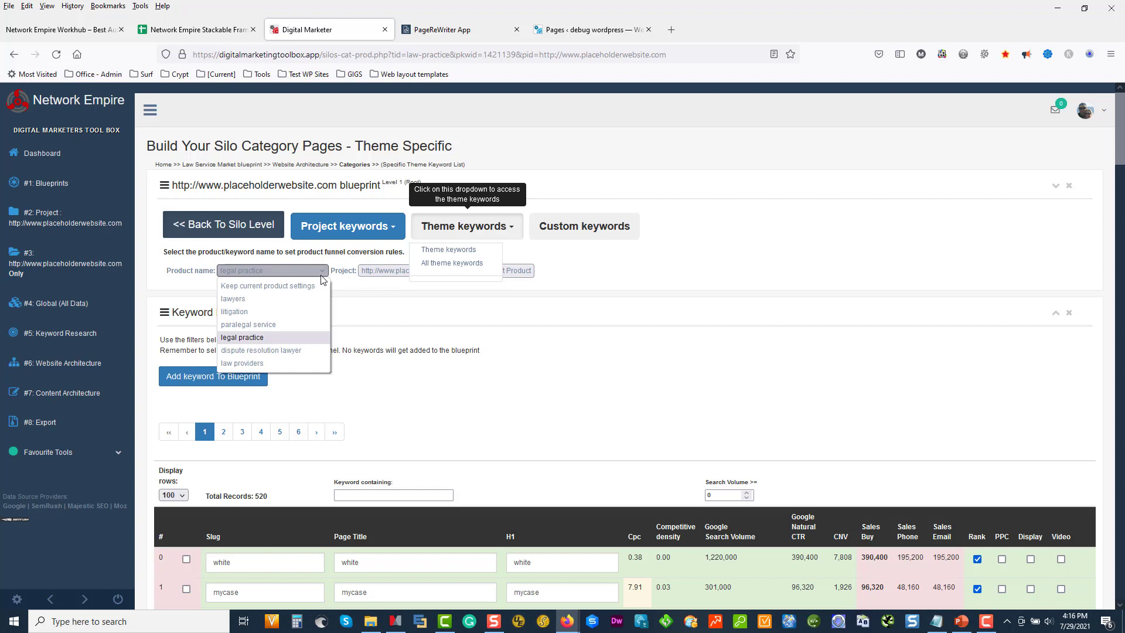
left_click(269, 297)
left_click(276, 273)
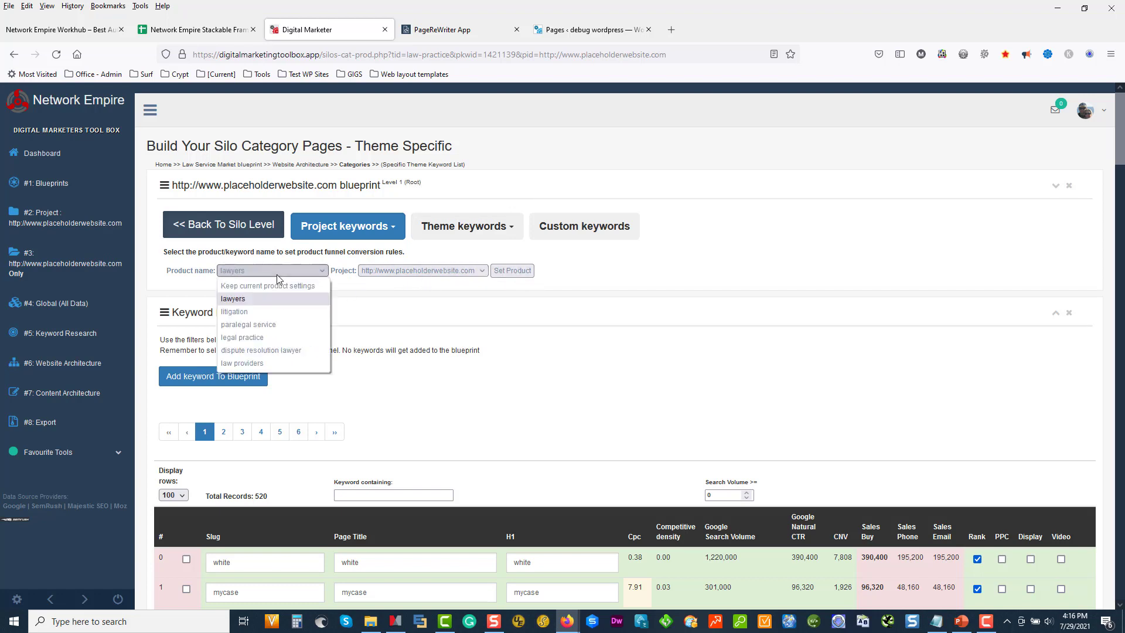
left_click(253, 325)
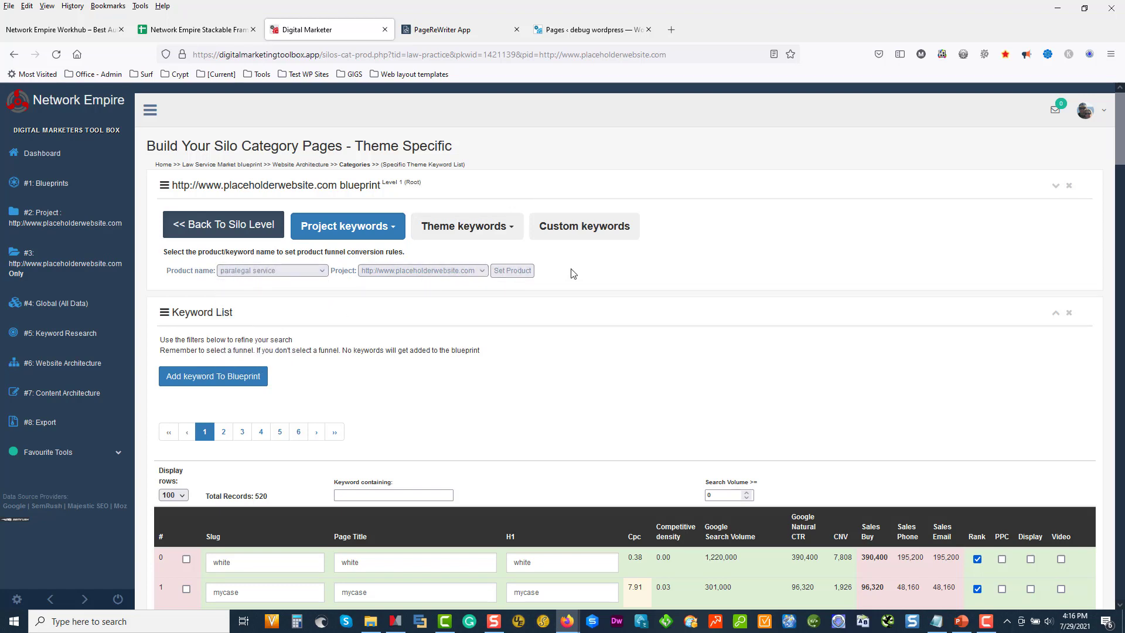
left_click(511, 271)
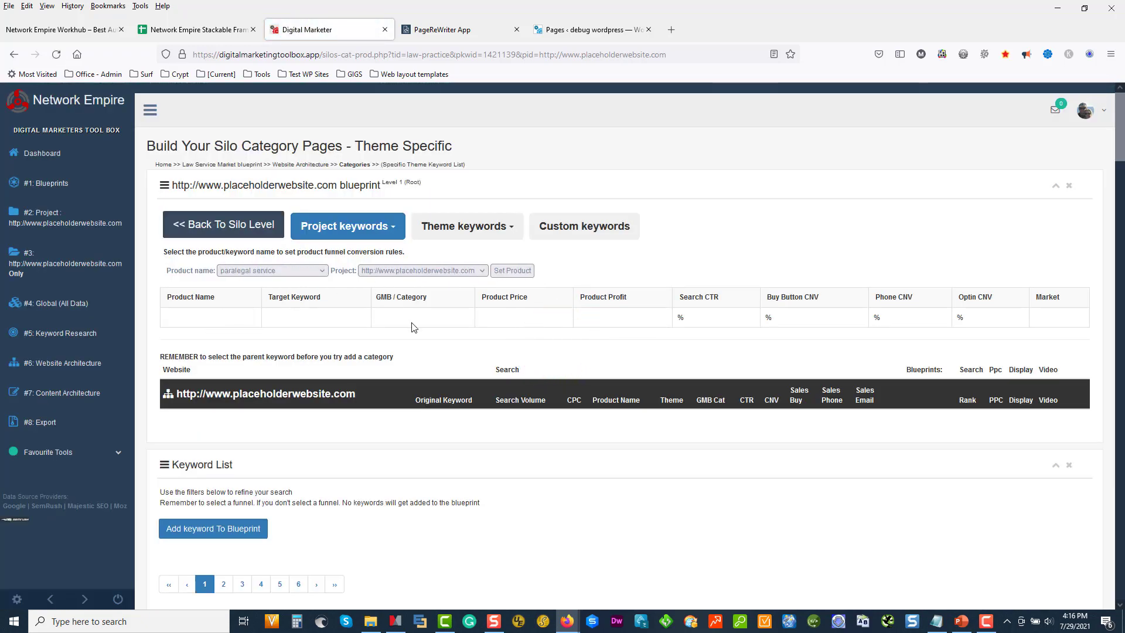
left_click(497, 234)
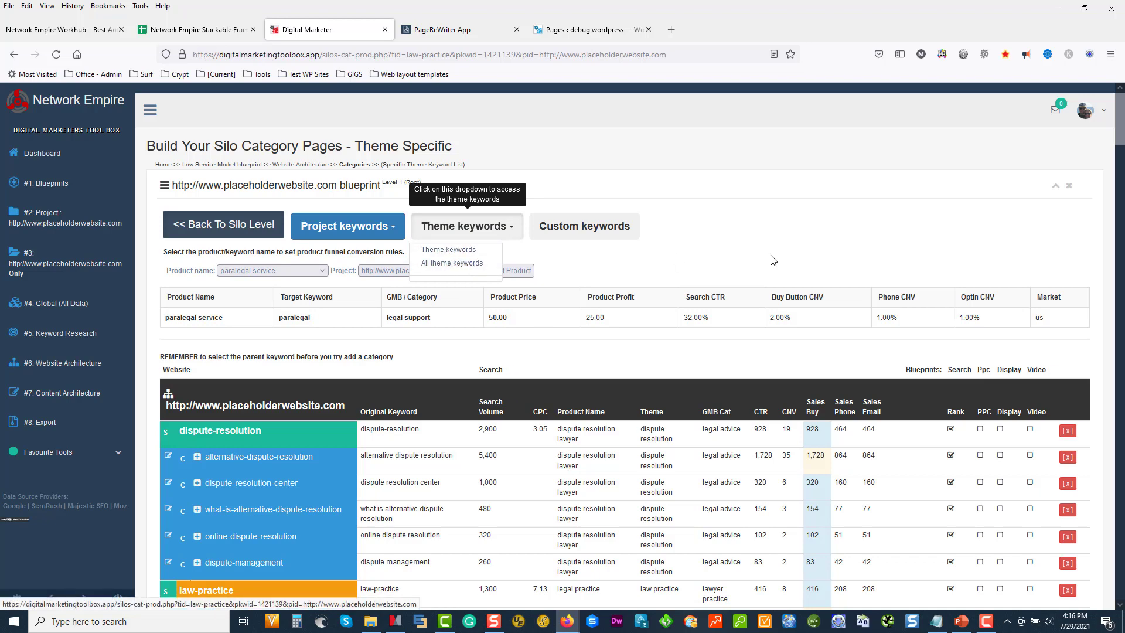
- Look over the blueprint's silos, then collapse the blueprint section and examine the paralegal keyword list below it
scroll(524, 238, "down", 2)
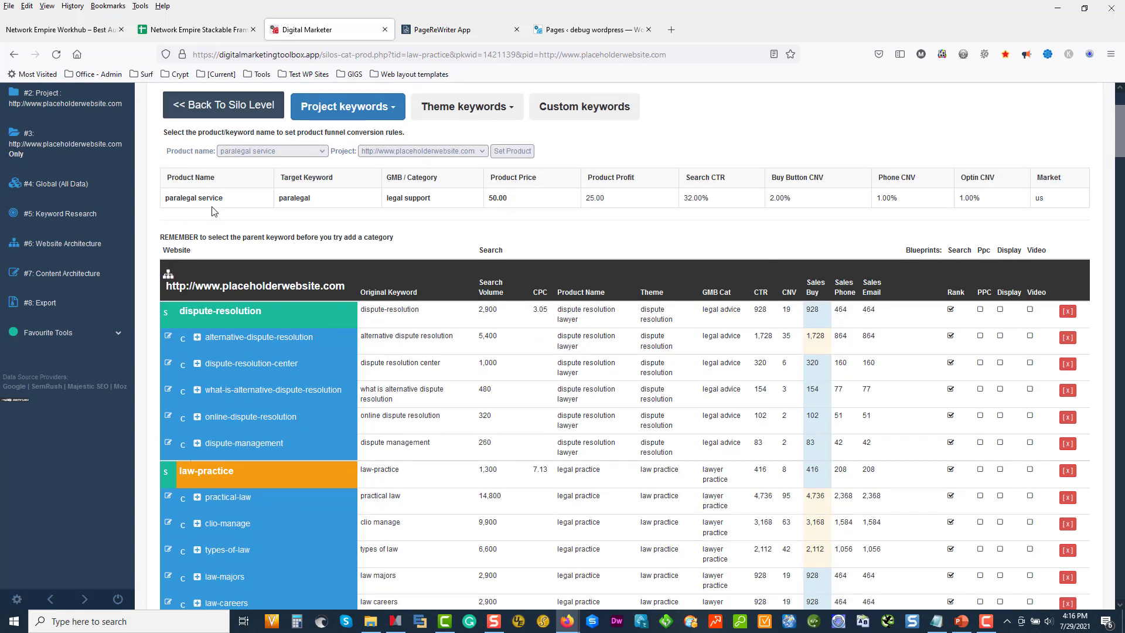
scroll(866, 228, "down", 3)
scroll(1041, 179, "up", 5)
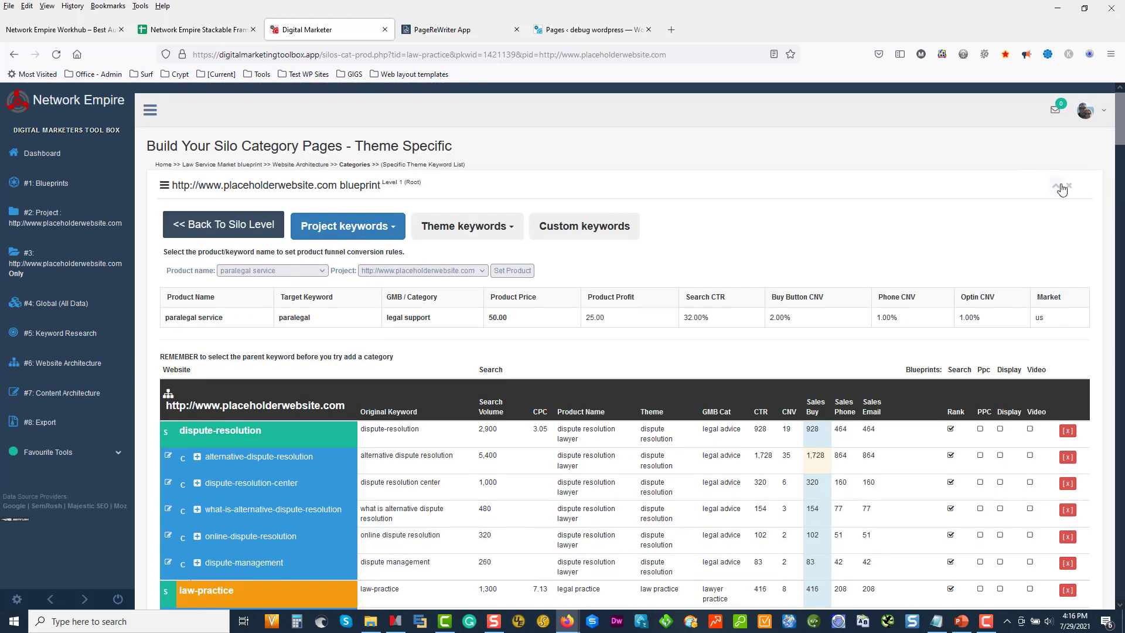
left_click(1061, 186)
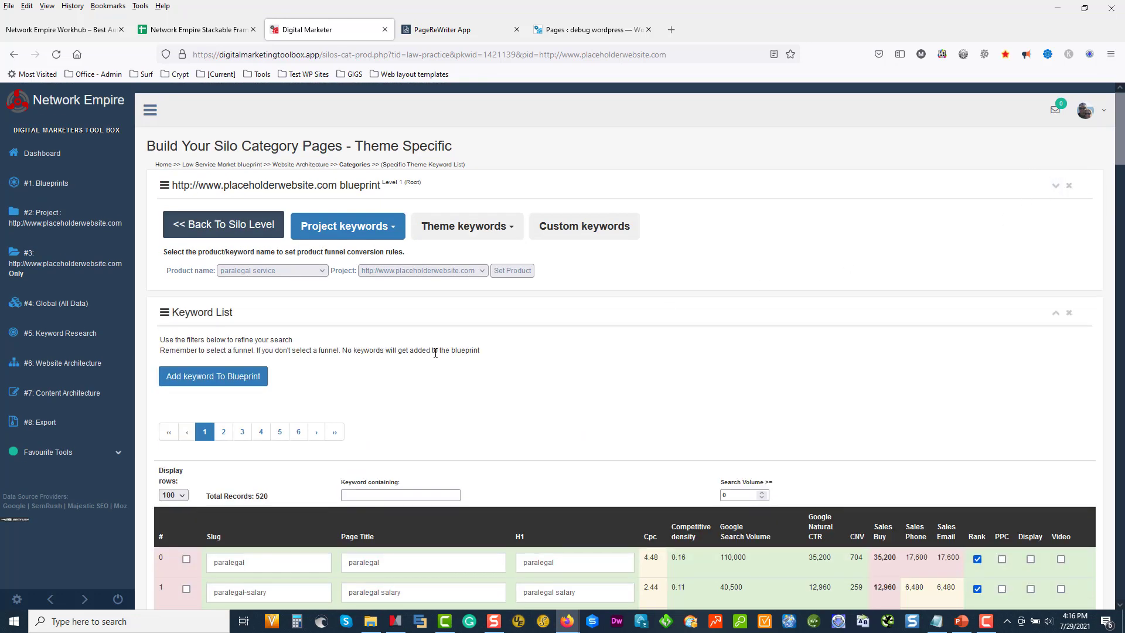
scroll(440, 328, "down", 5)
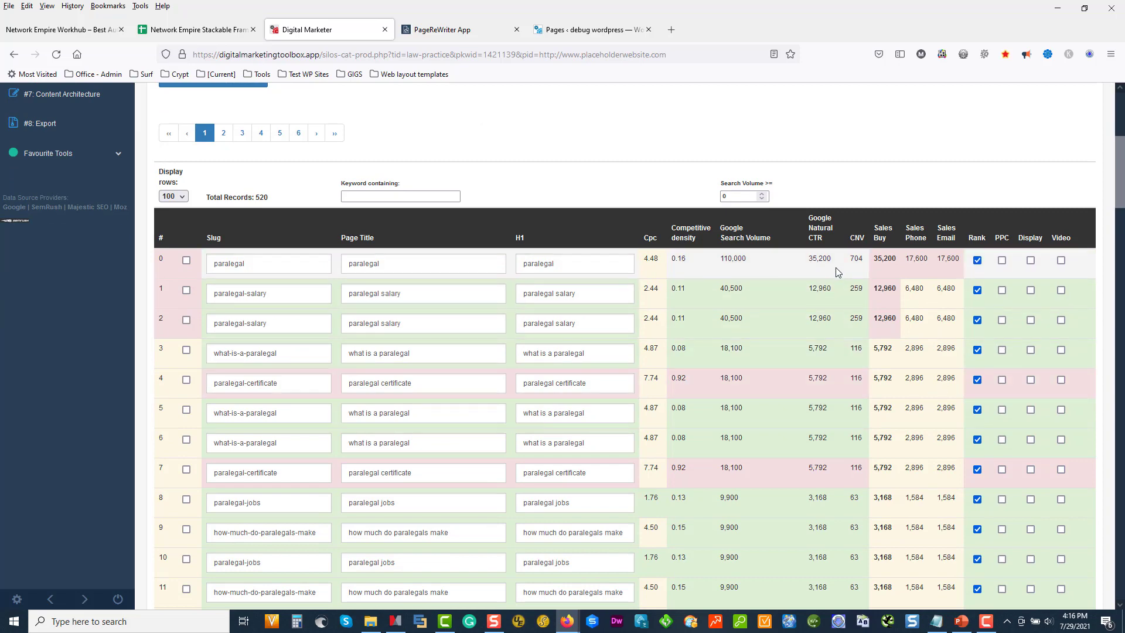
scroll(865, 480, "down", 1)
scroll(865, 479, "down", 5)
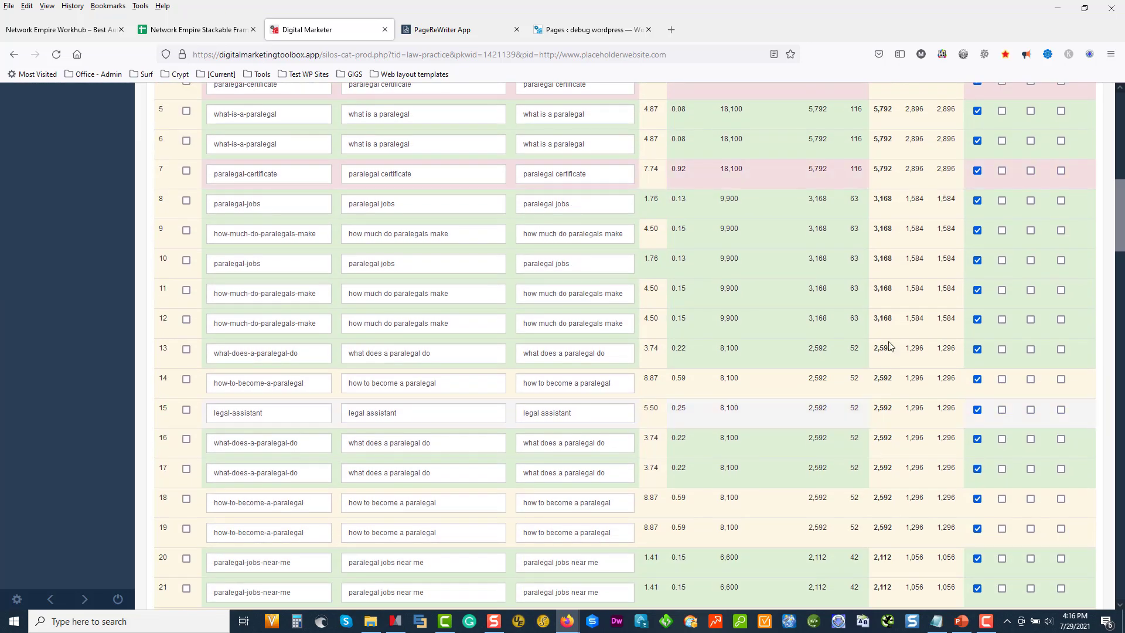
scroll(905, 472, "up", 10)
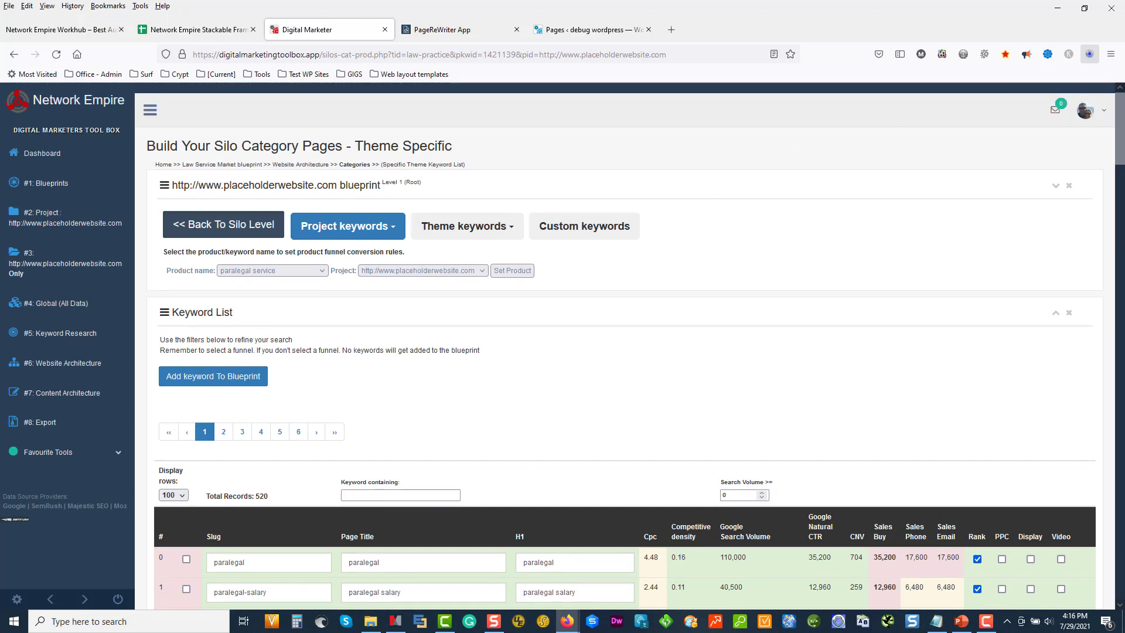
key("F10")
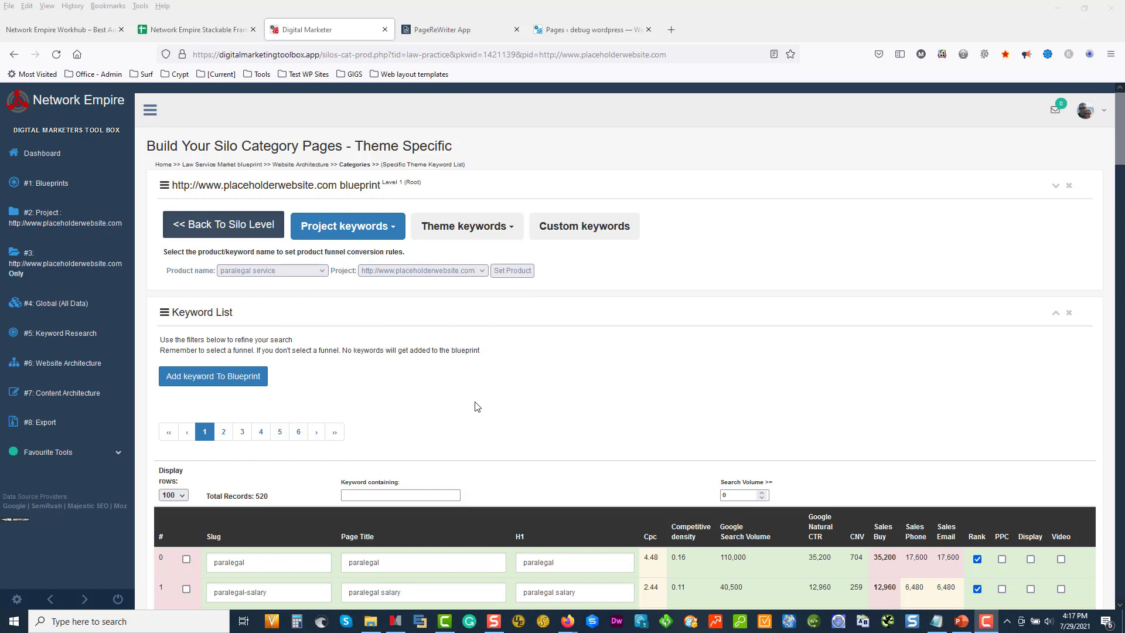
- Return to the silo level, then open the project's keyword research and look over its theme keyword table
left_click(211, 225)
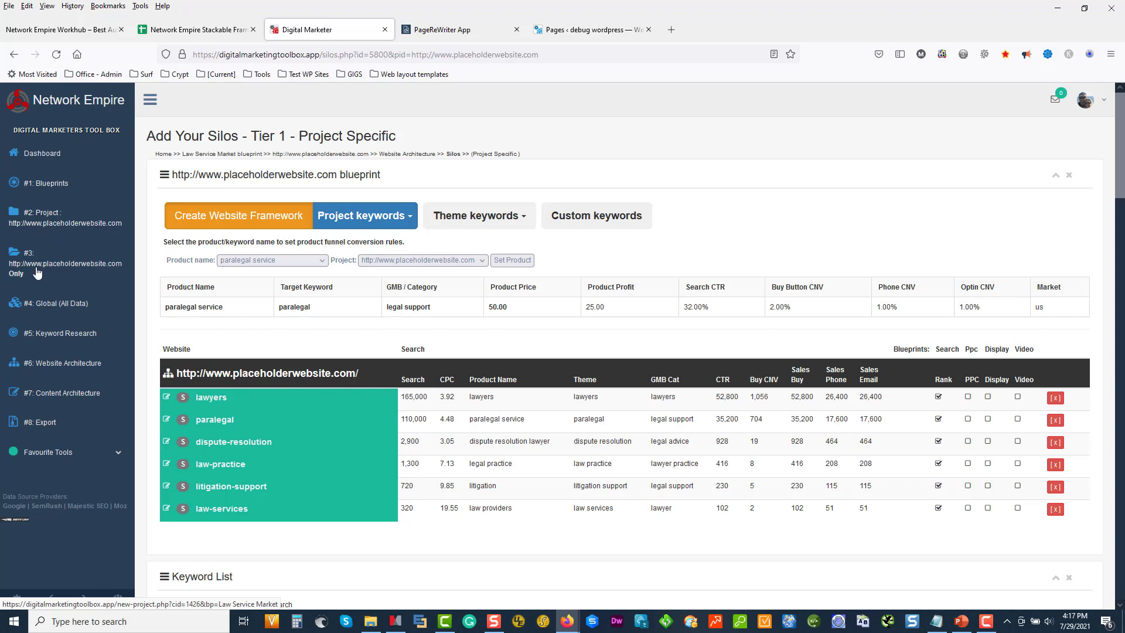
left_click(47, 336)
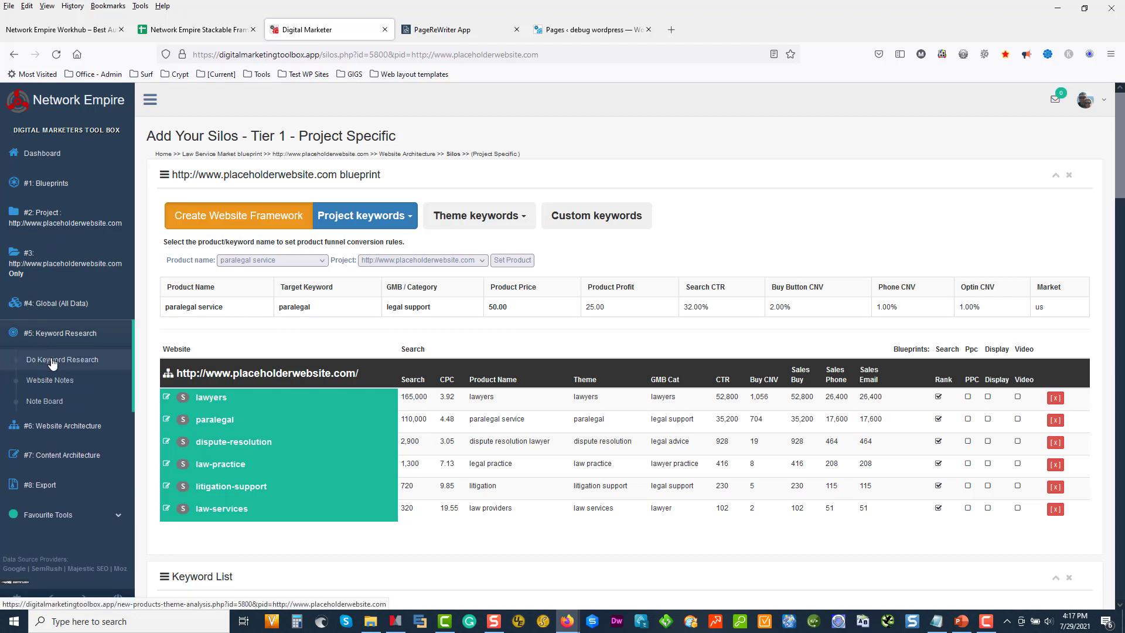
left_click(53, 363)
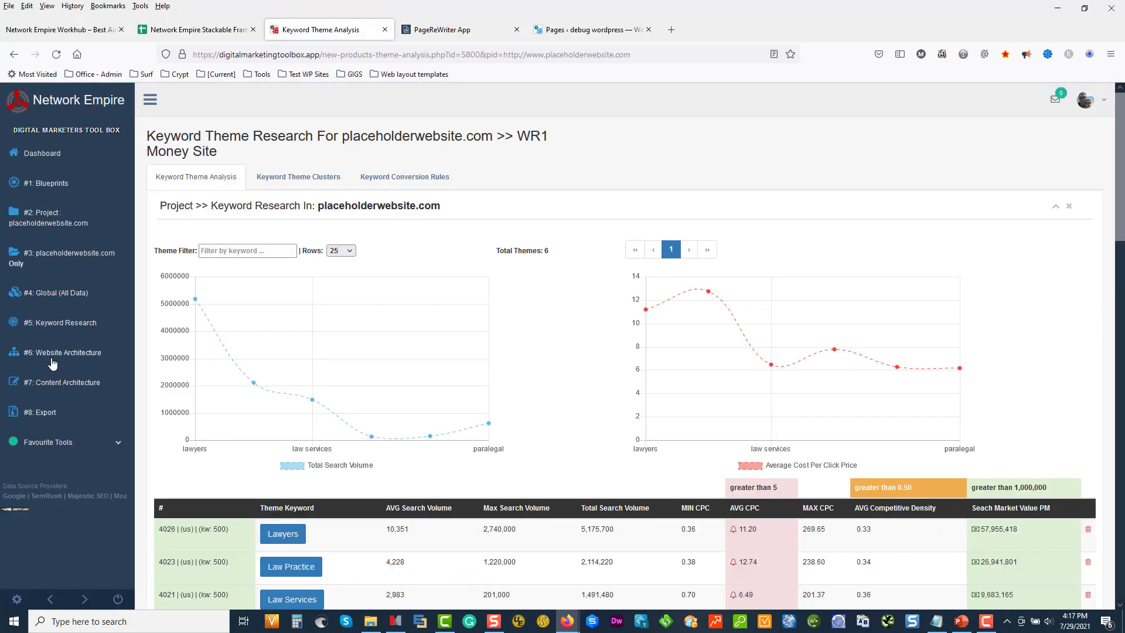
scroll(252, 335, "down", 3)
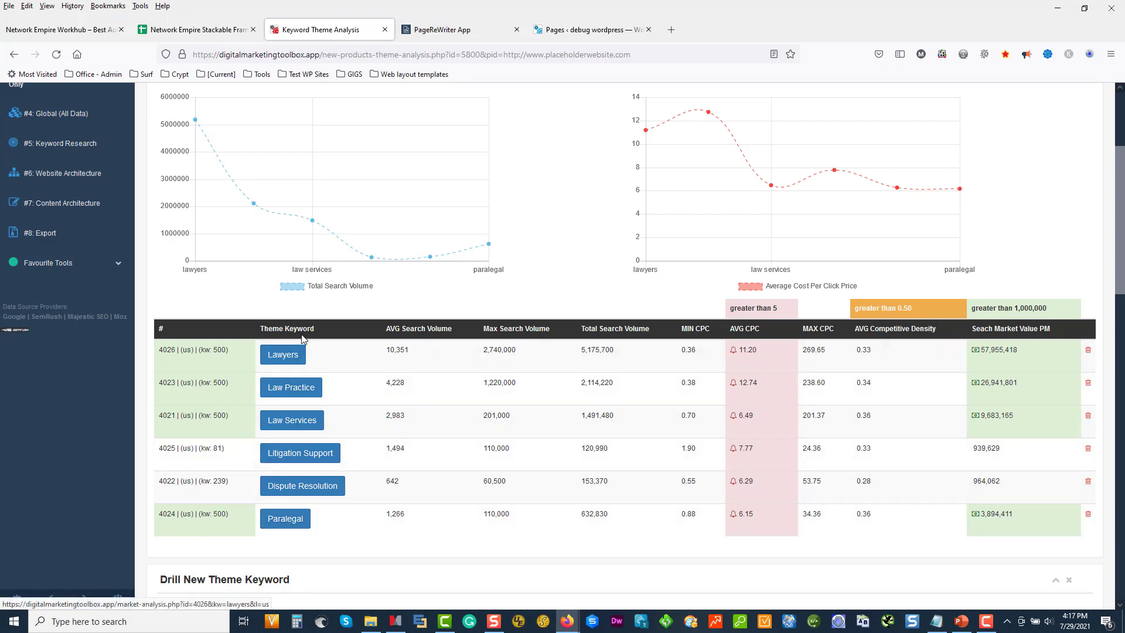
- Reopen the project's level 1 silos in the website architecture, followed by its level 2 category pages
left_click(81, 179)
left_click(67, 196)
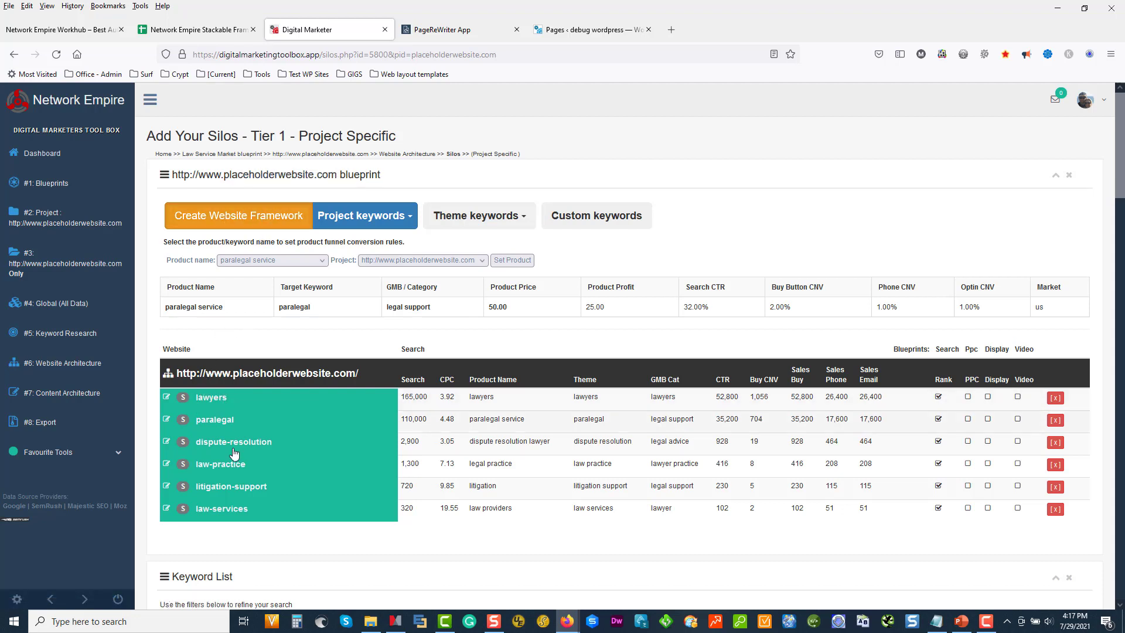
left_click(67, 361)
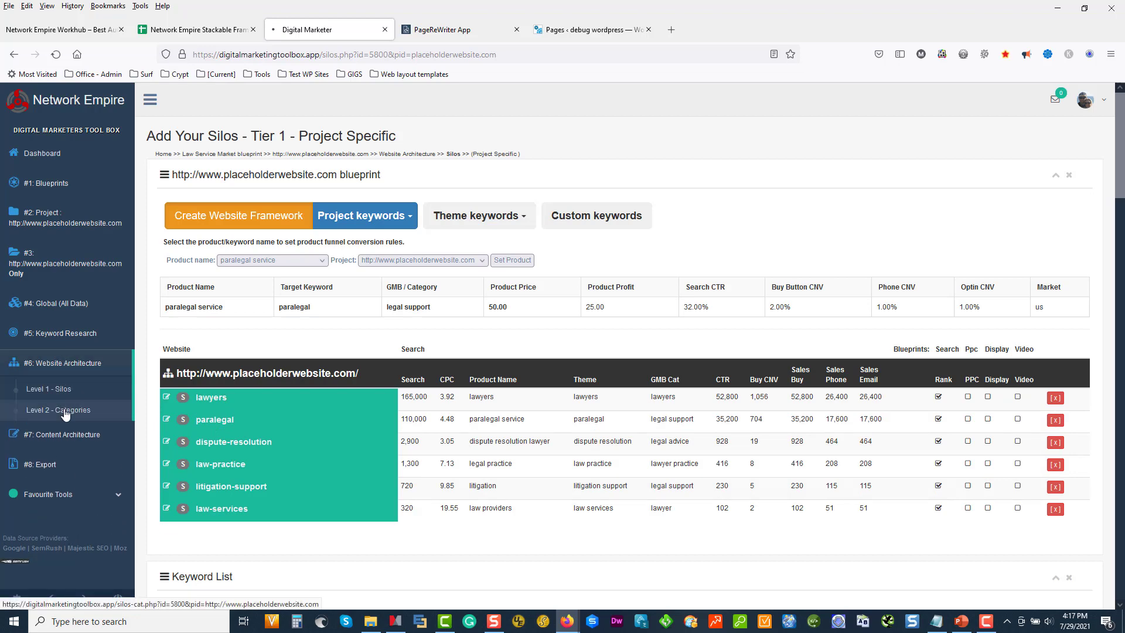
left_click(65, 410)
- Review the category pages and their keyword data under every silo, from dispute-resolution down to paralegal
scroll(531, 376, "down", 3)
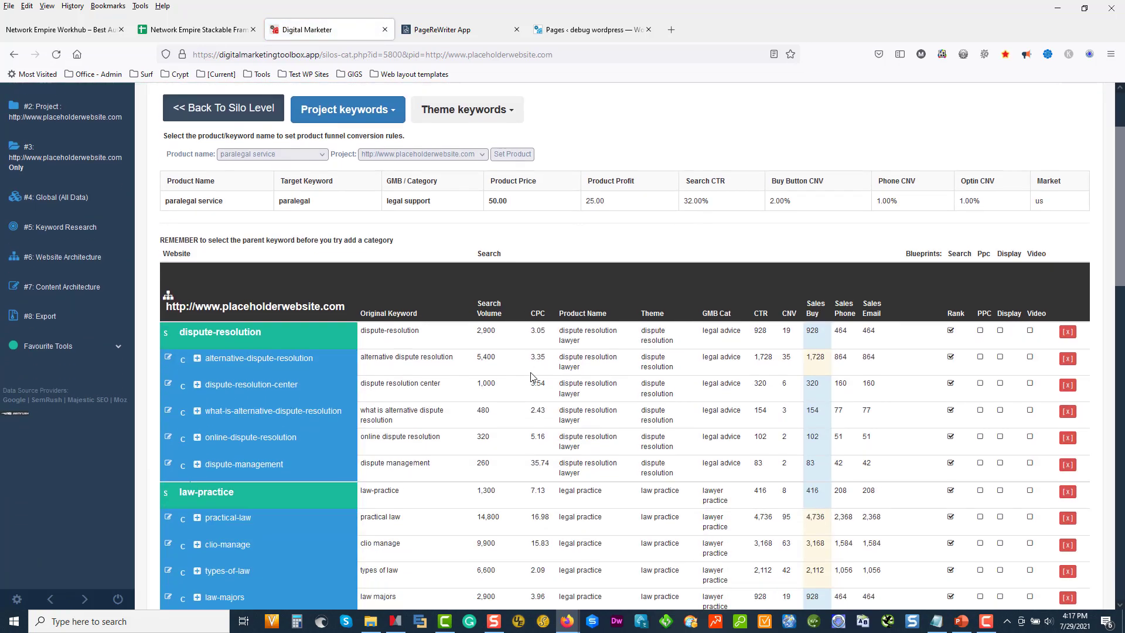
scroll(531, 377, "down", 3)
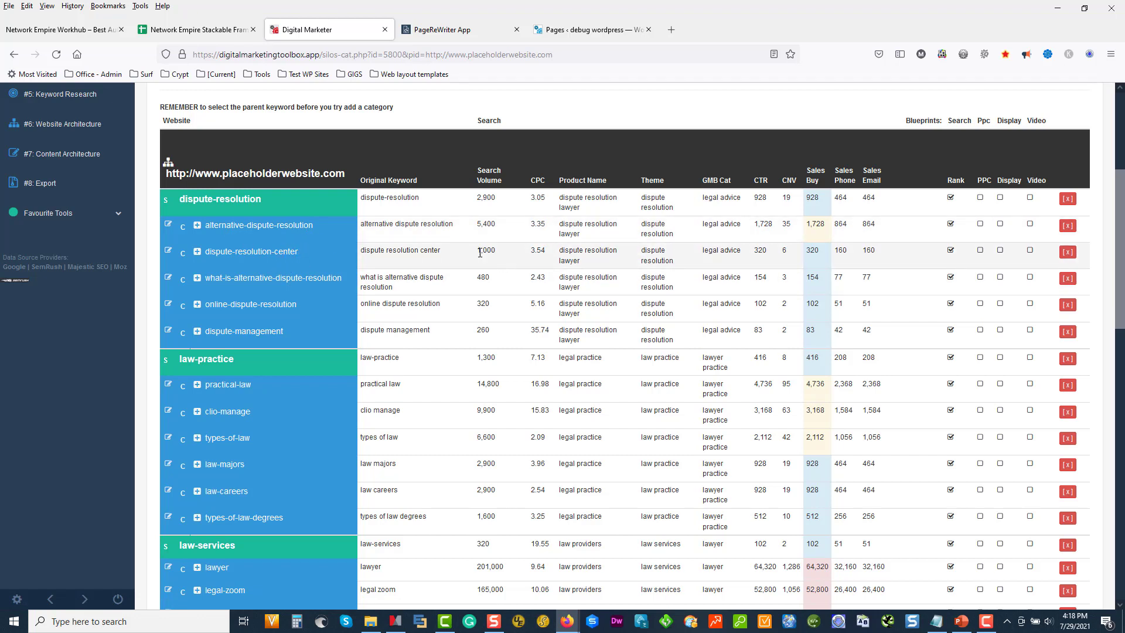
left_click_drag(495, 249, 476, 250)
left_click(444, 253)
left_click_drag(421, 249, 359, 251)
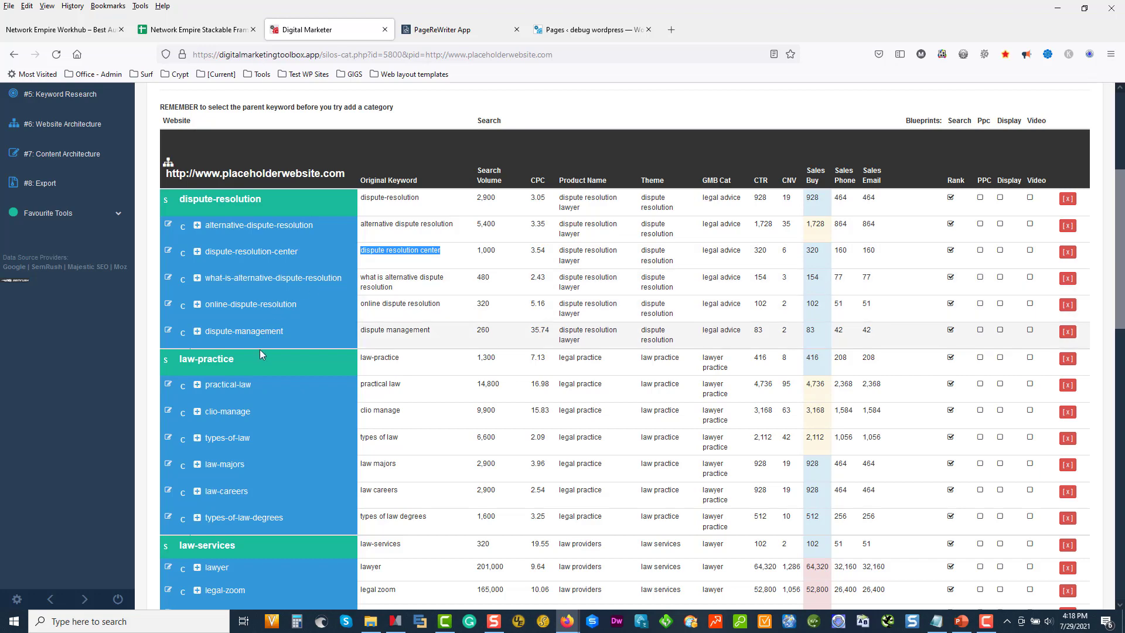
scroll(258, 336, "down", 3)
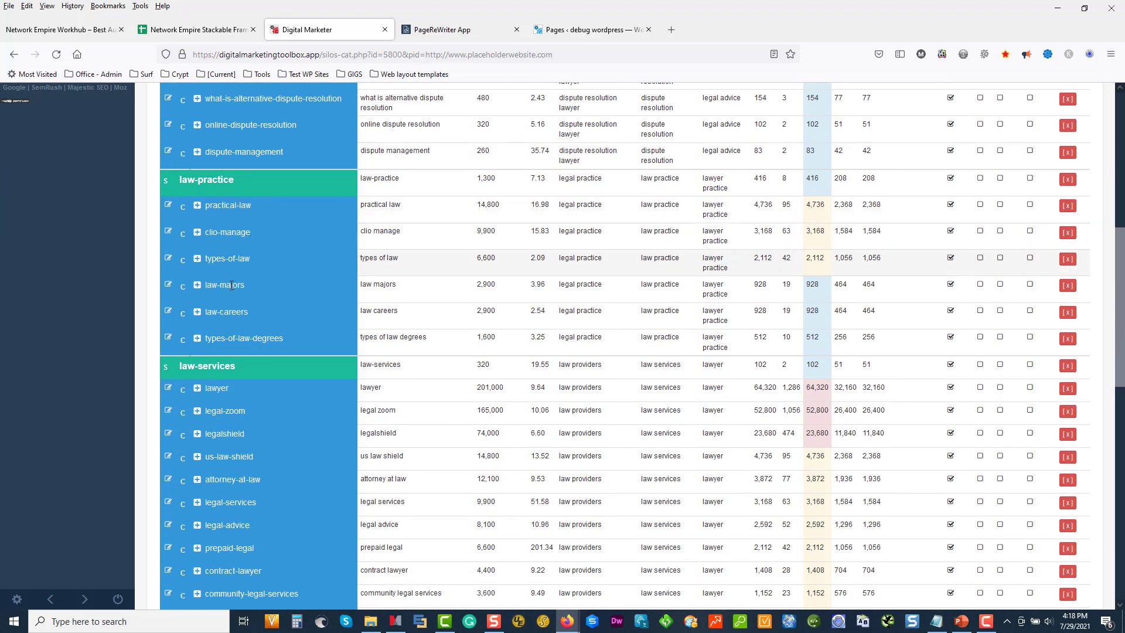
scroll(231, 286, "down", 2)
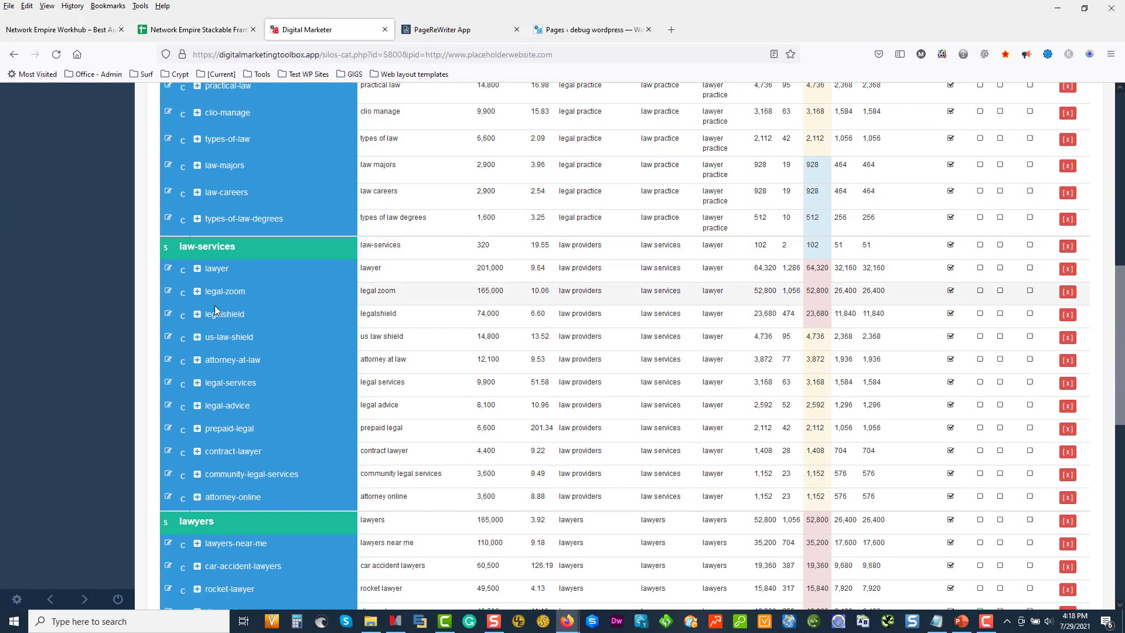
scroll(265, 487, "down", 2)
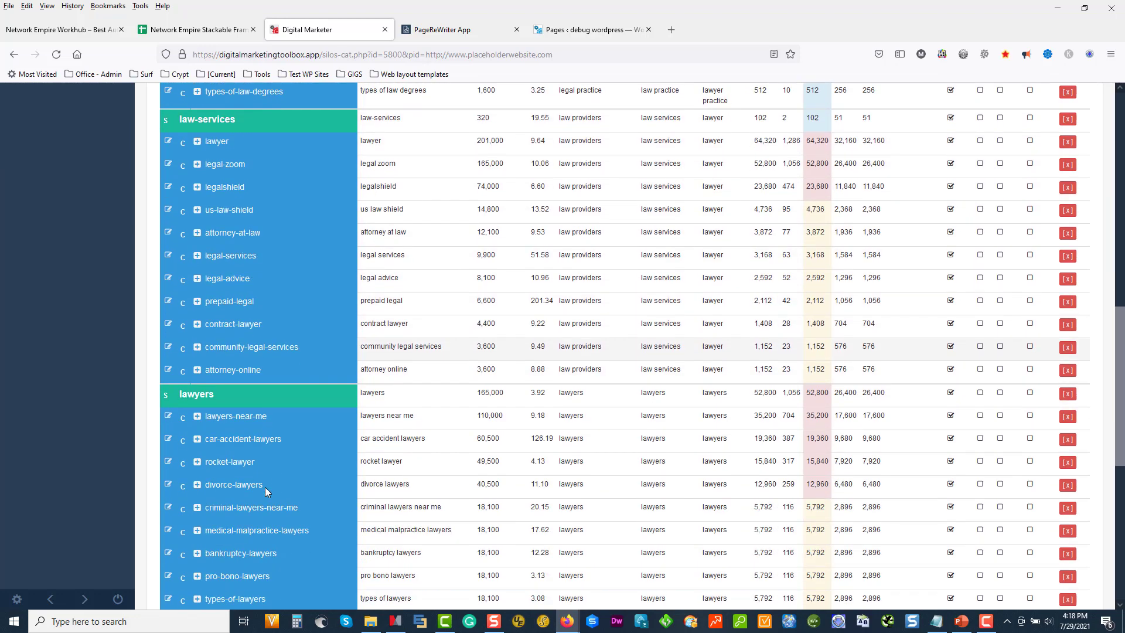
scroll(265, 487, "down", 3)
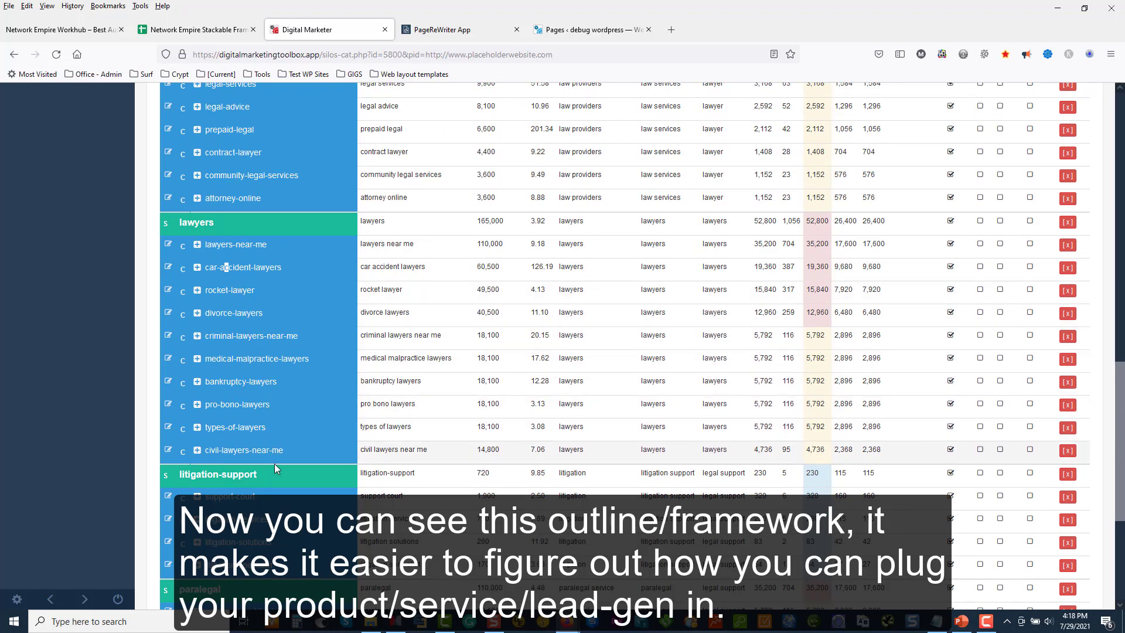
scroll(280, 446, "down", 1)
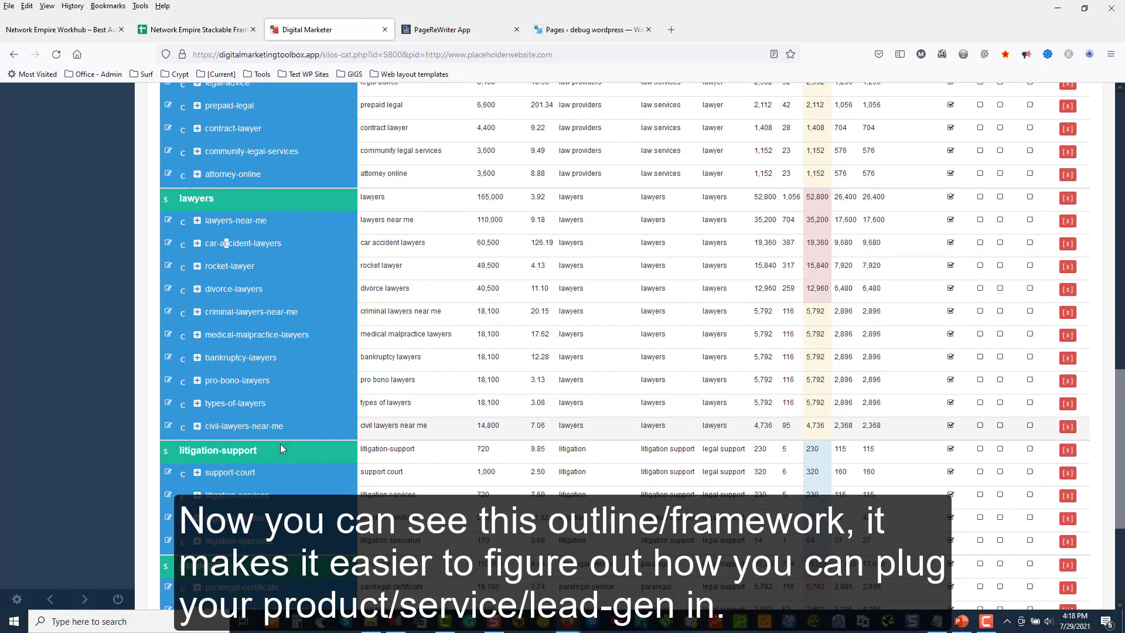
scroll(280, 449, "down", 2)
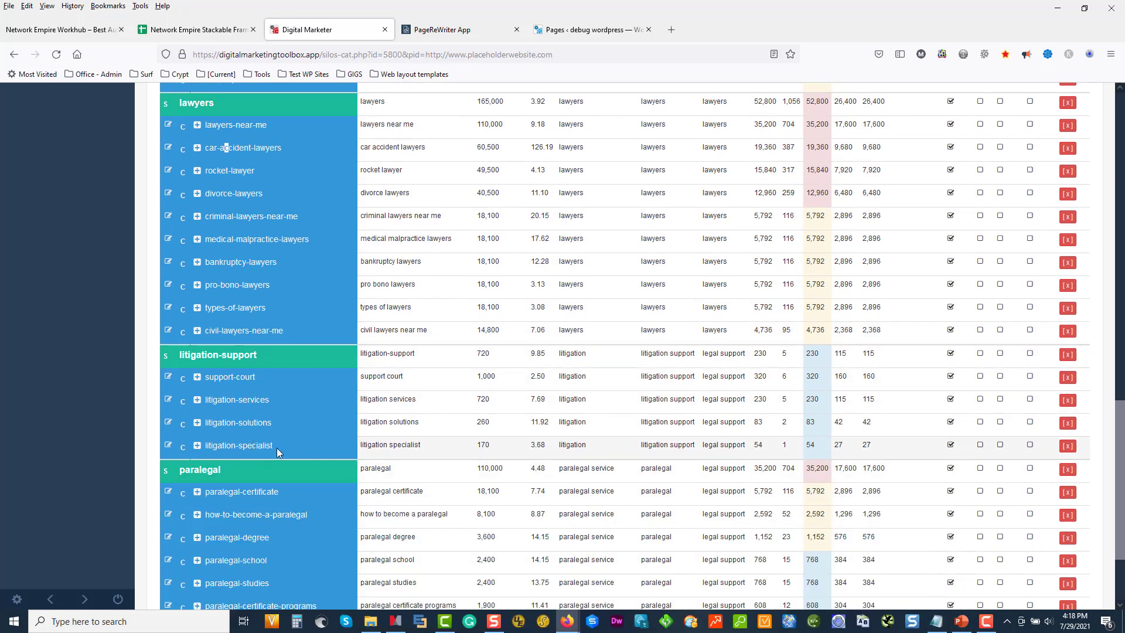
scroll(287, 446, "down", 3)
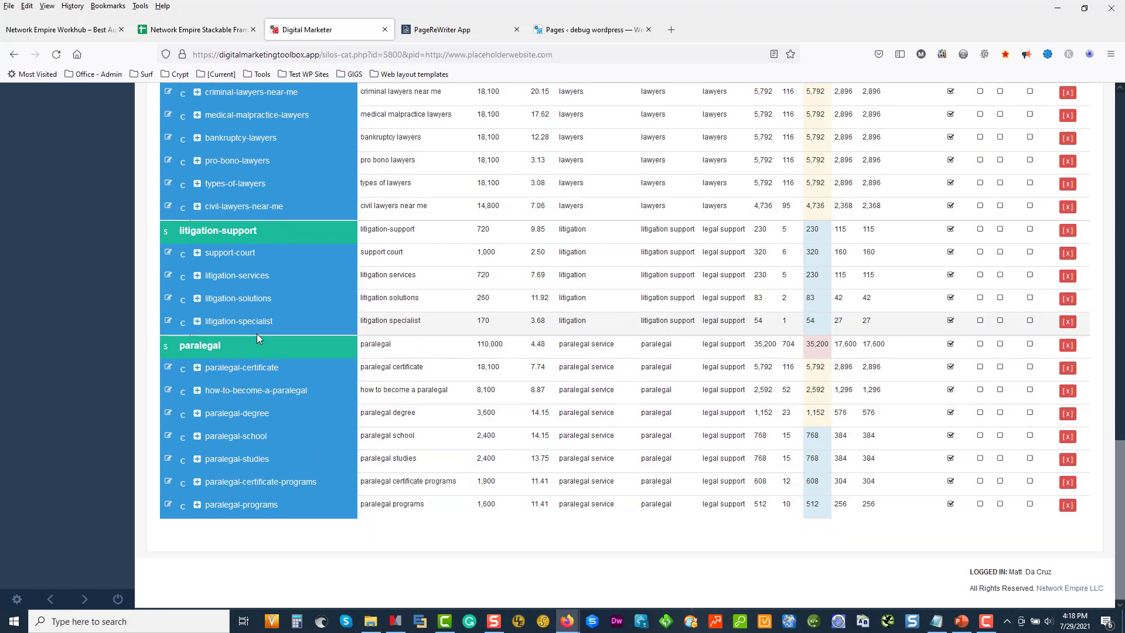
scroll(291, 398, "up", 5)
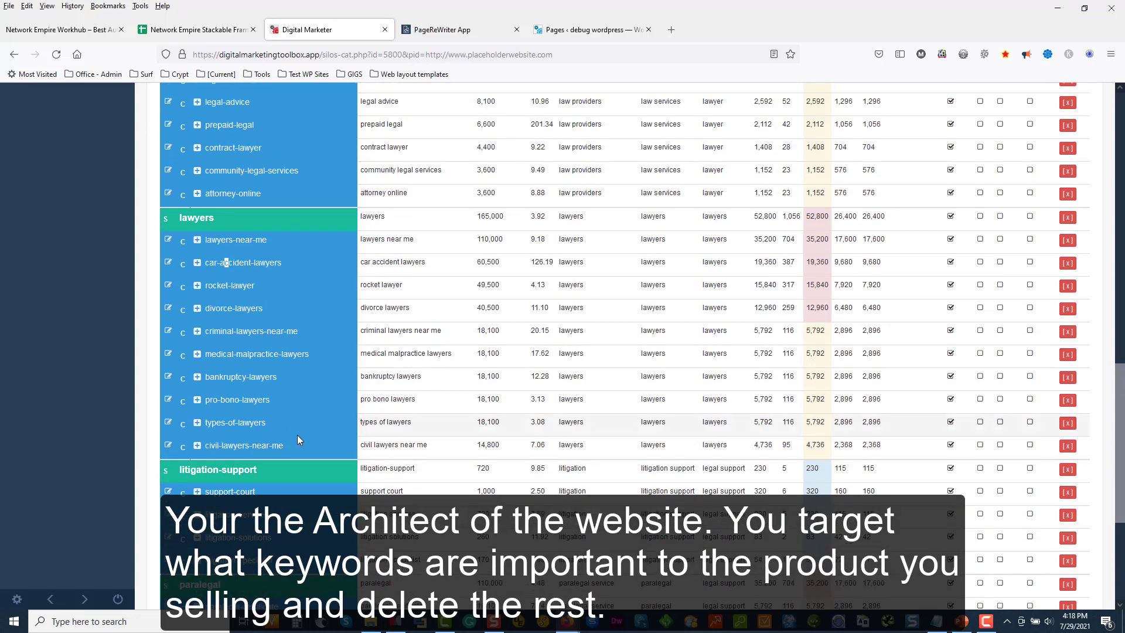
scroll(297, 434, "up", 15)
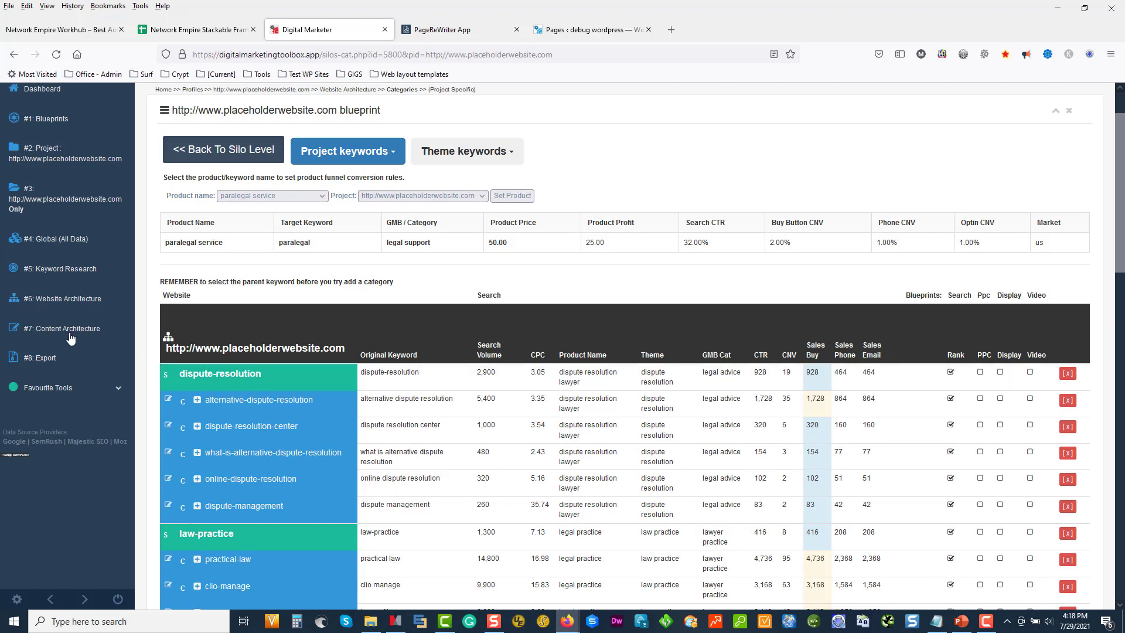
- Open the content architecture for the level 1 silos and collapse Search Feature Usage in the Lawyers content template editor
left_click(49, 332)
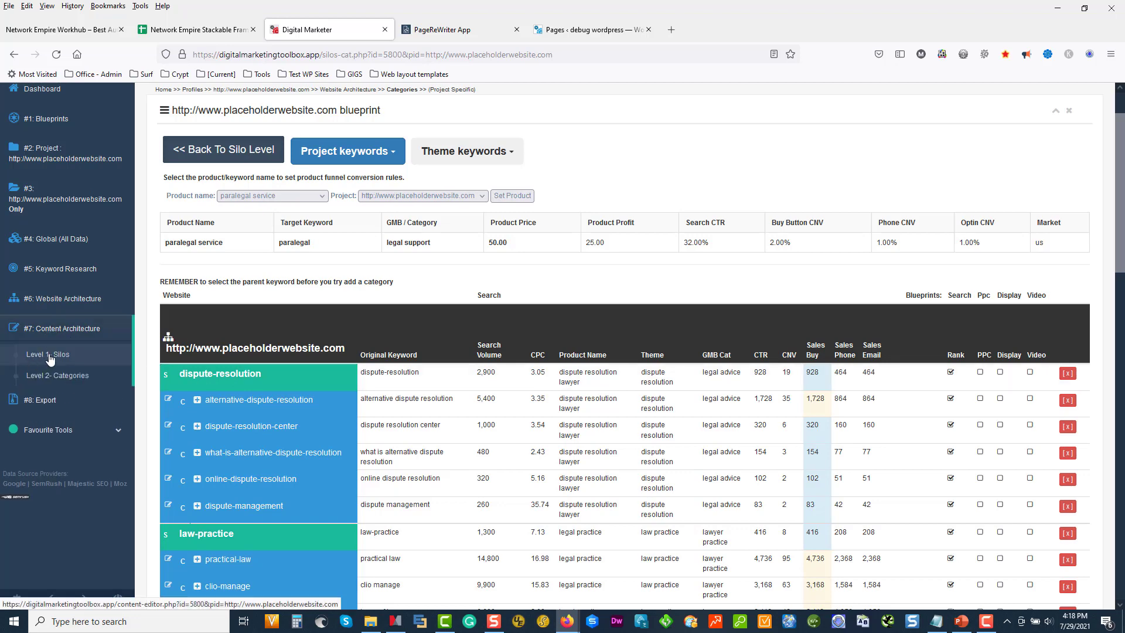
left_click(54, 361)
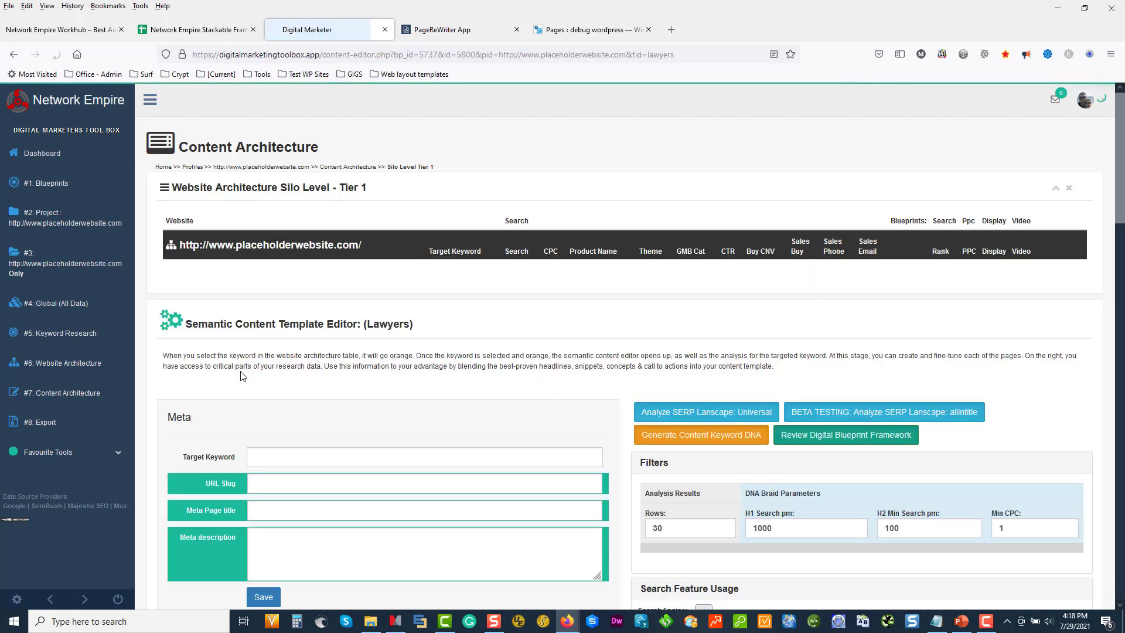
scroll(664, 338, "down", 4)
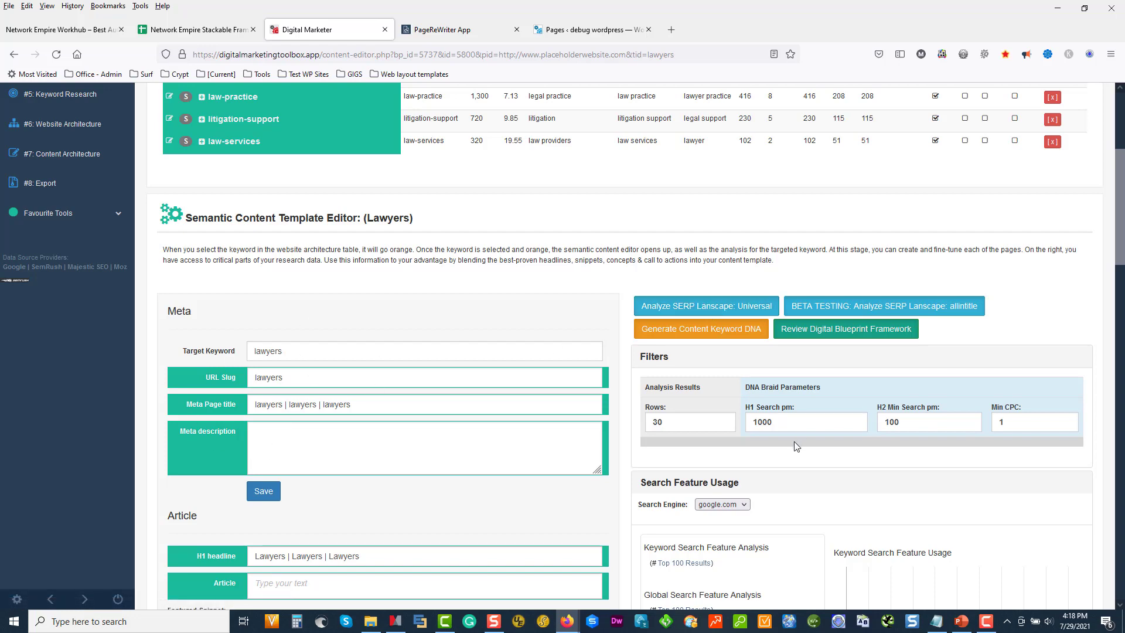
scroll(794, 451, "down", 6)
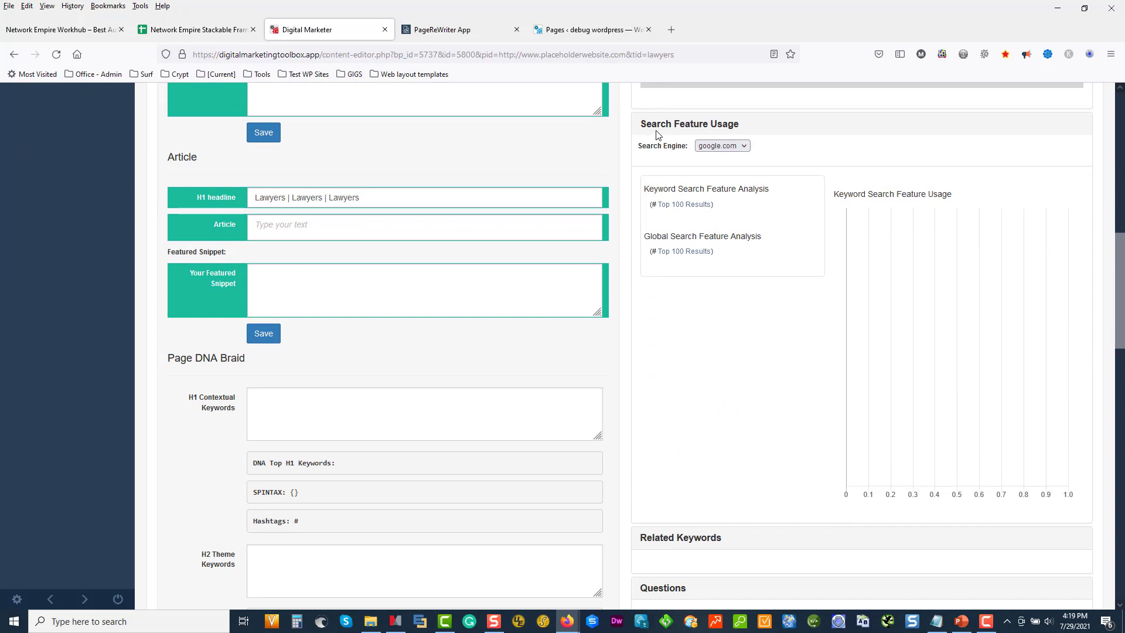
left_click(656, 133)
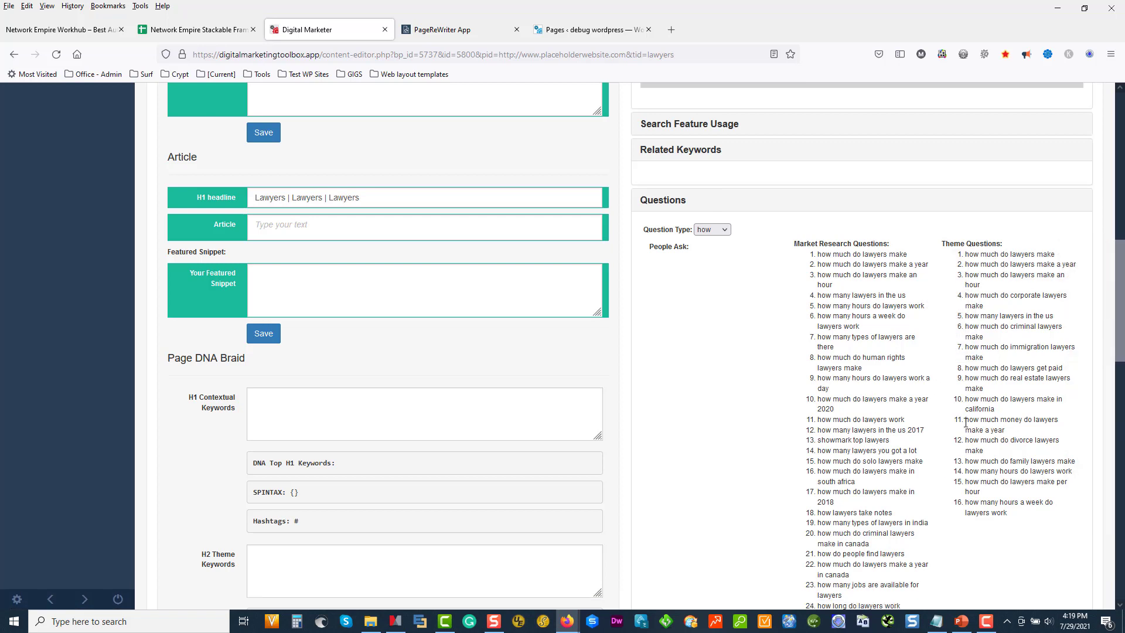
- Show the "what" questions for the Lawyers page and collapse the Questions section
left_click(712, 230)
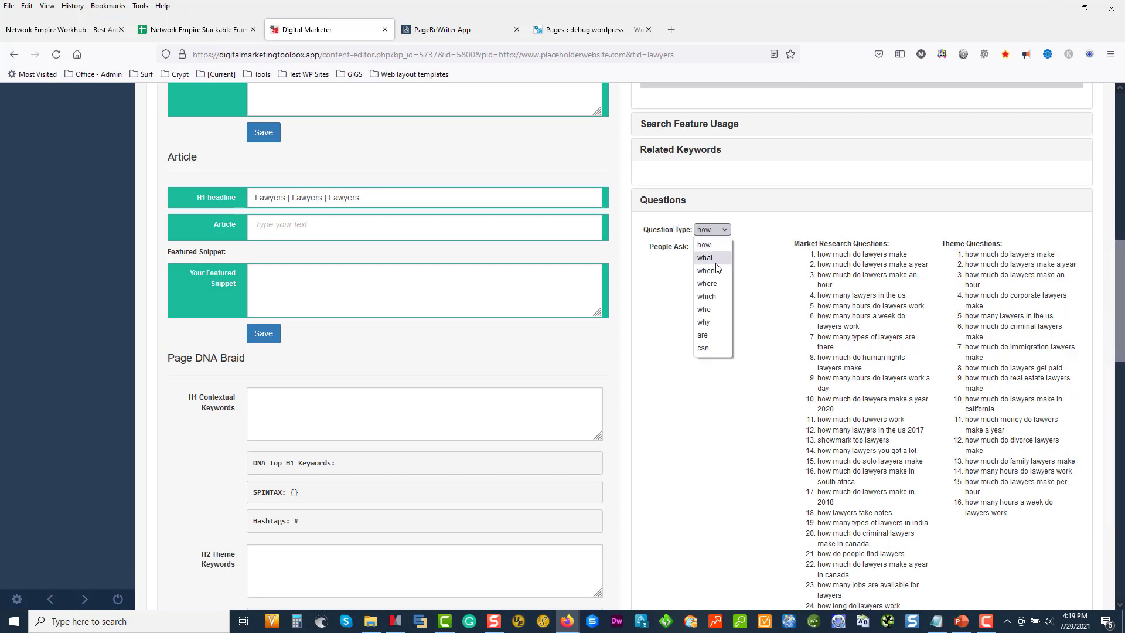
left_click(718, 253)
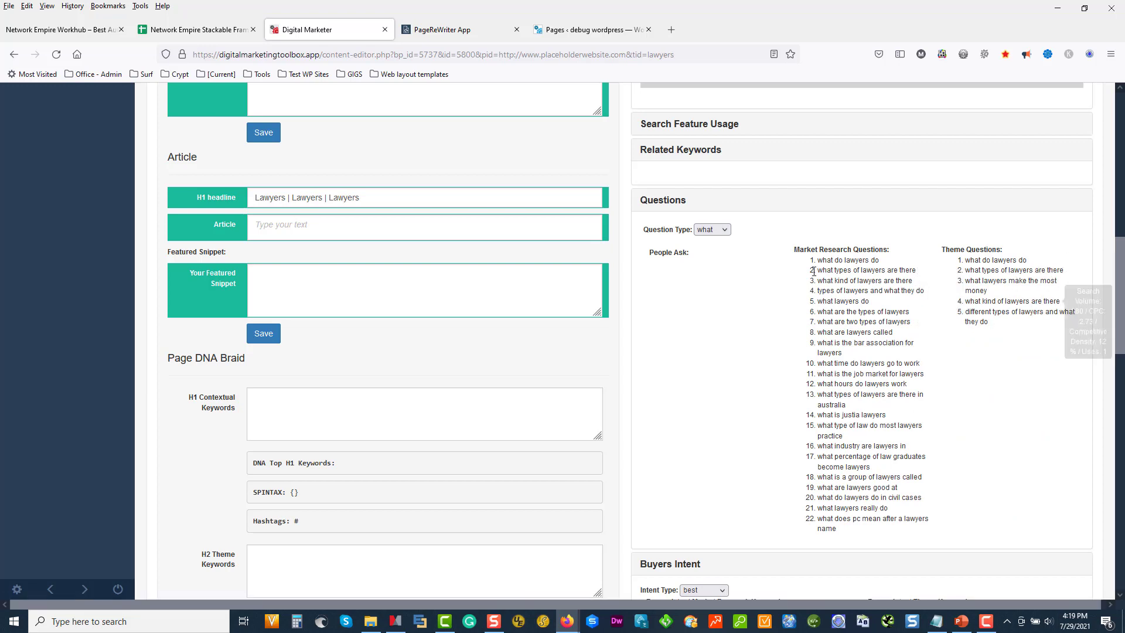
left_click(678, 205)
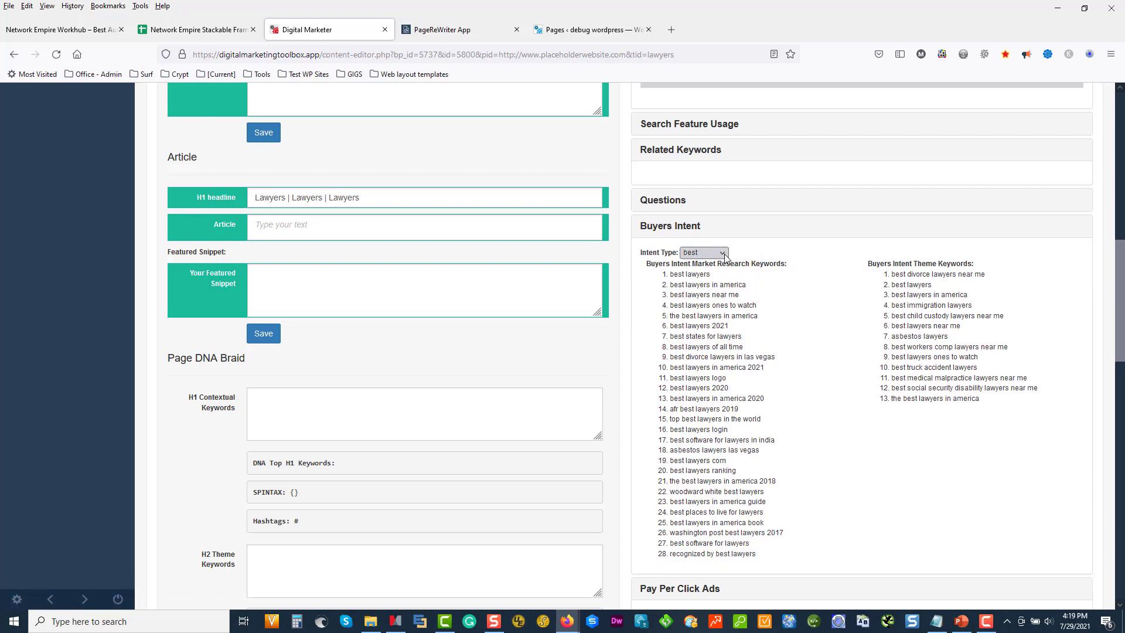
- Show the Buyers Intent keywords for the "cheap" intent type, look over their search data, and collapse the section
left_click(706, 253)
left_click(713, 293)
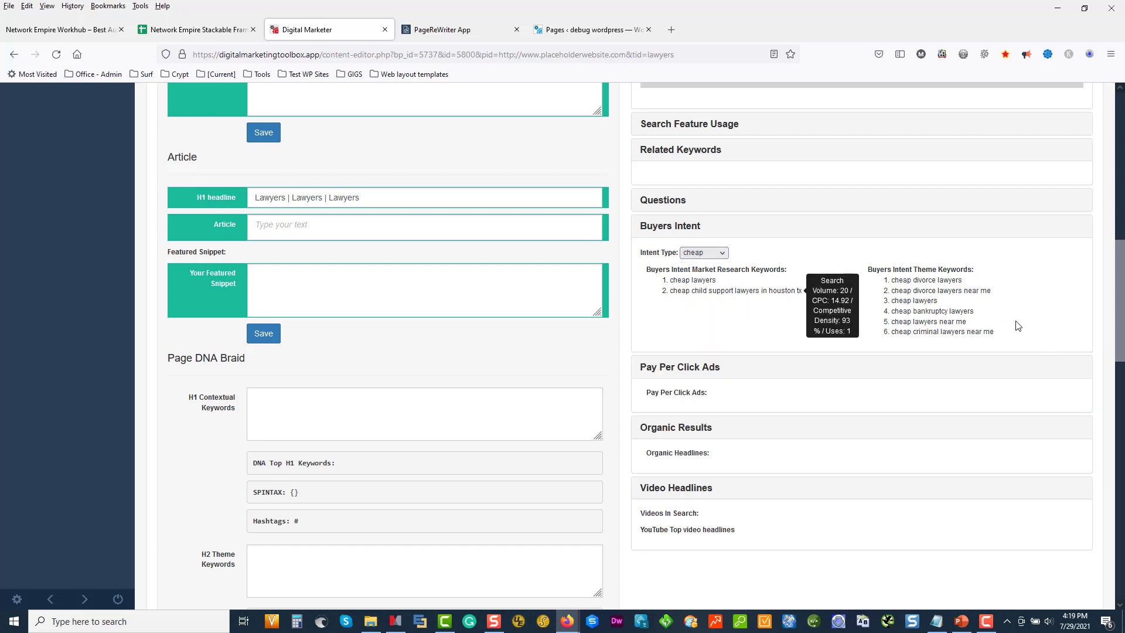
mouse_move(956, 302)
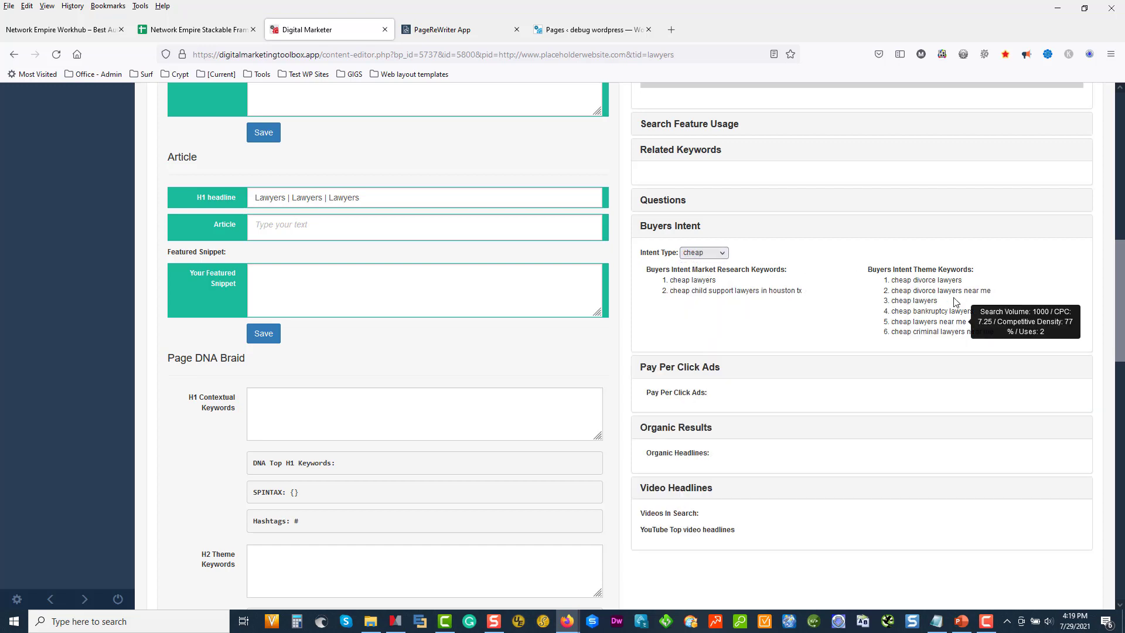
left_click(685, 232)
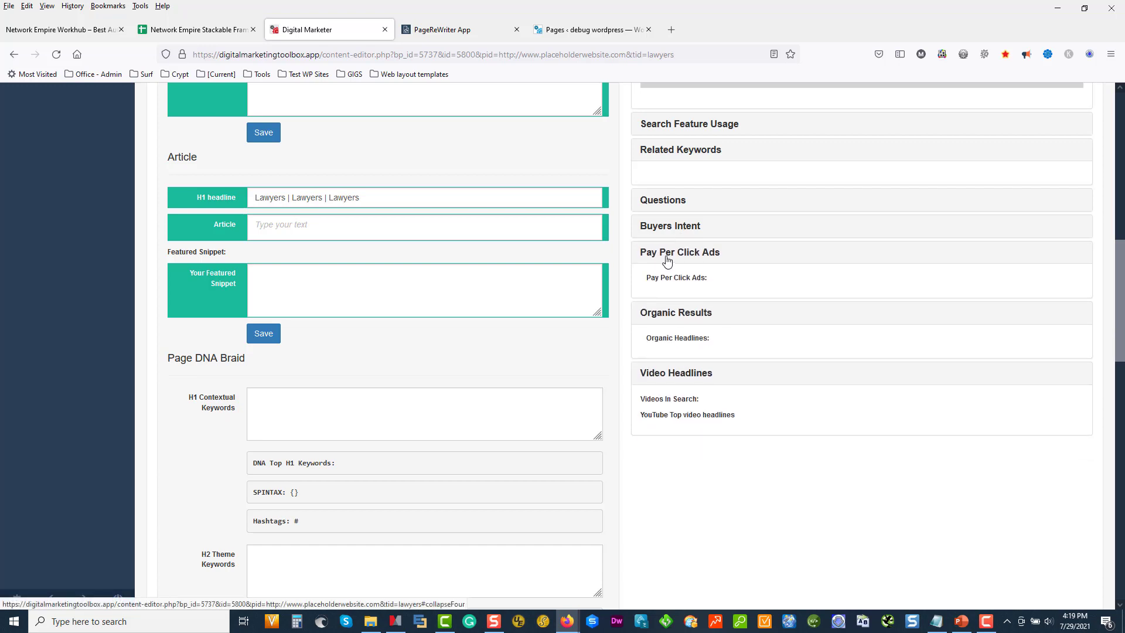
- Collapse the Pay Per Click Ads, Organic Results and Video Headlines sections of the Lawyers research data
left_click(664, 253)
left_click(665, 278)
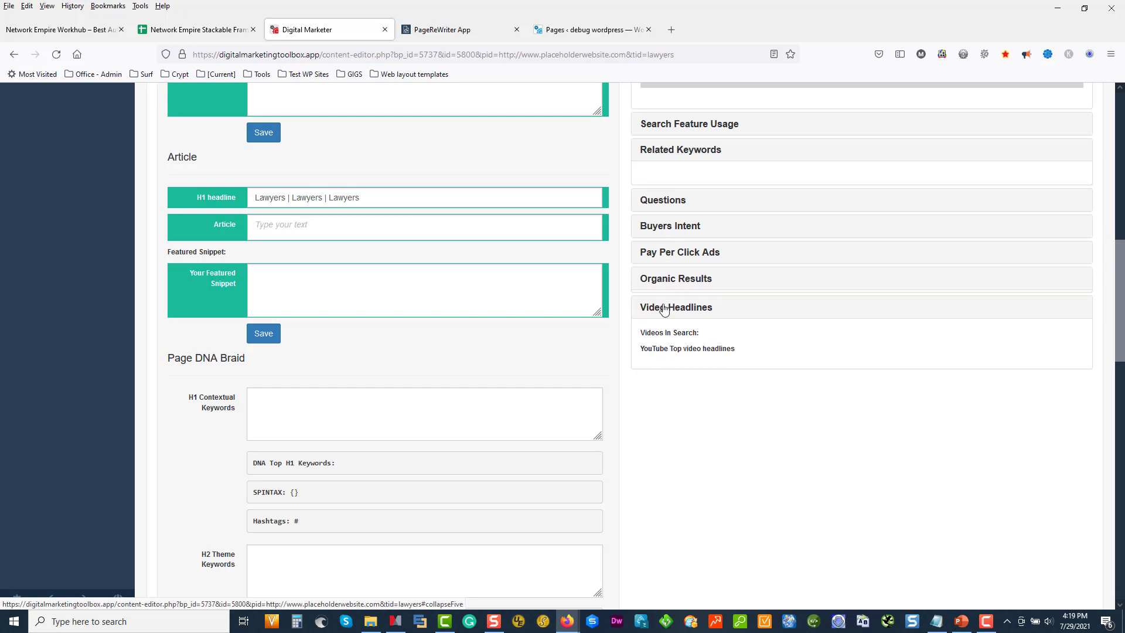
left_click(668, 305)
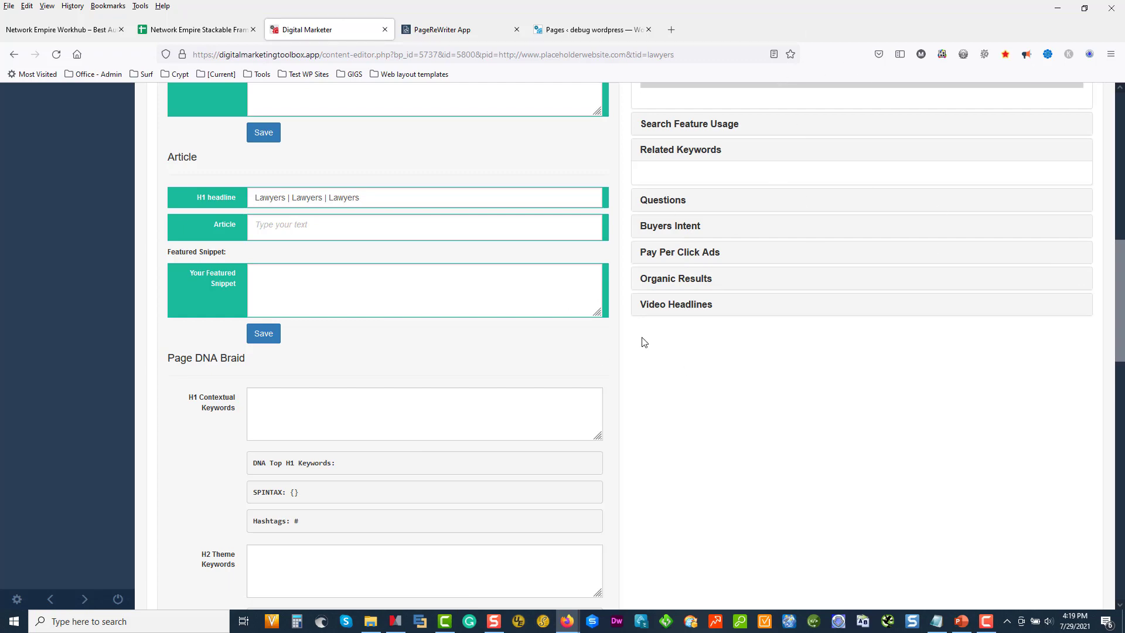
- Look over the tier 1 silo table and start the universal SERP landscape analysis for the Lawyers page
scroll(751, 380, "up", 3)
scroll(748, 378, "up", 8)
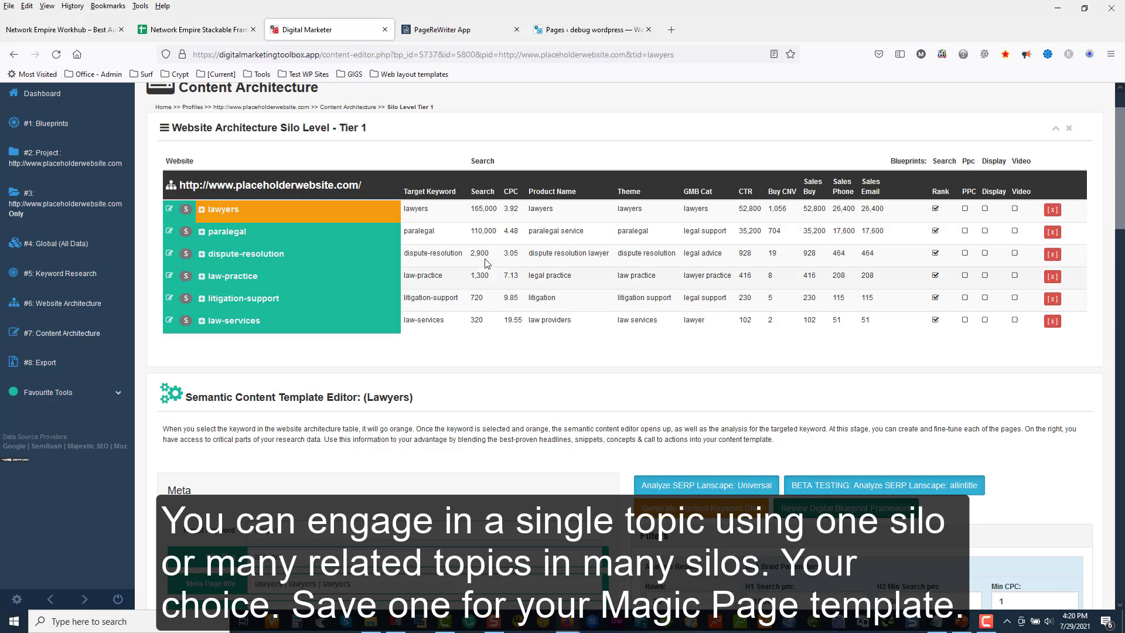
scroll(630, 345, "up", 2)
scroll(695, 322, "down", 5)
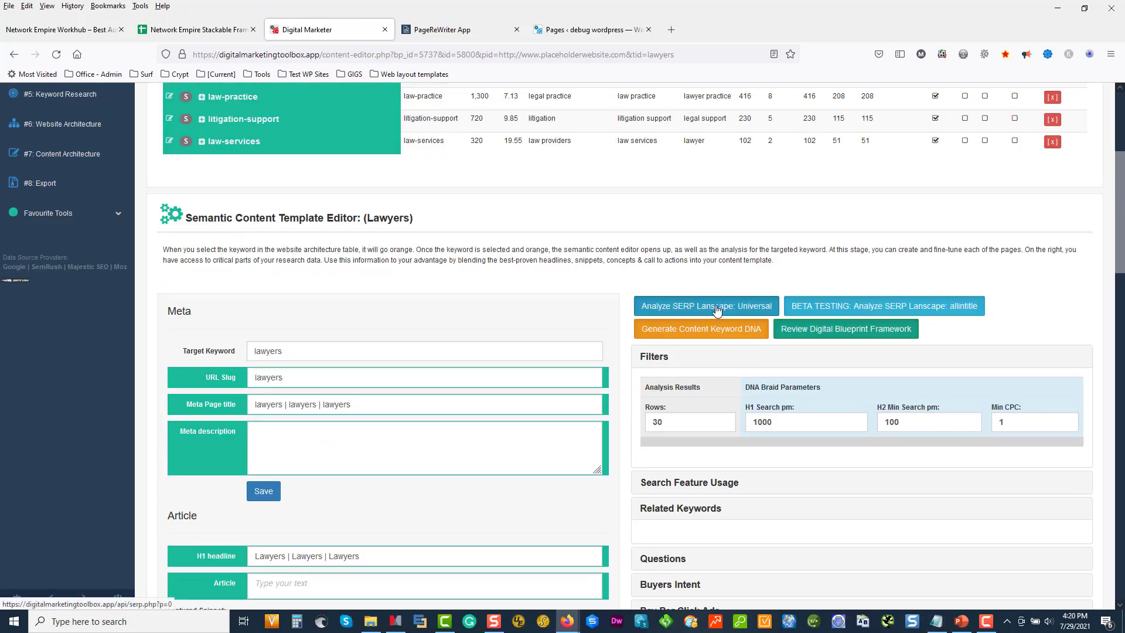
left_click(716, 307)
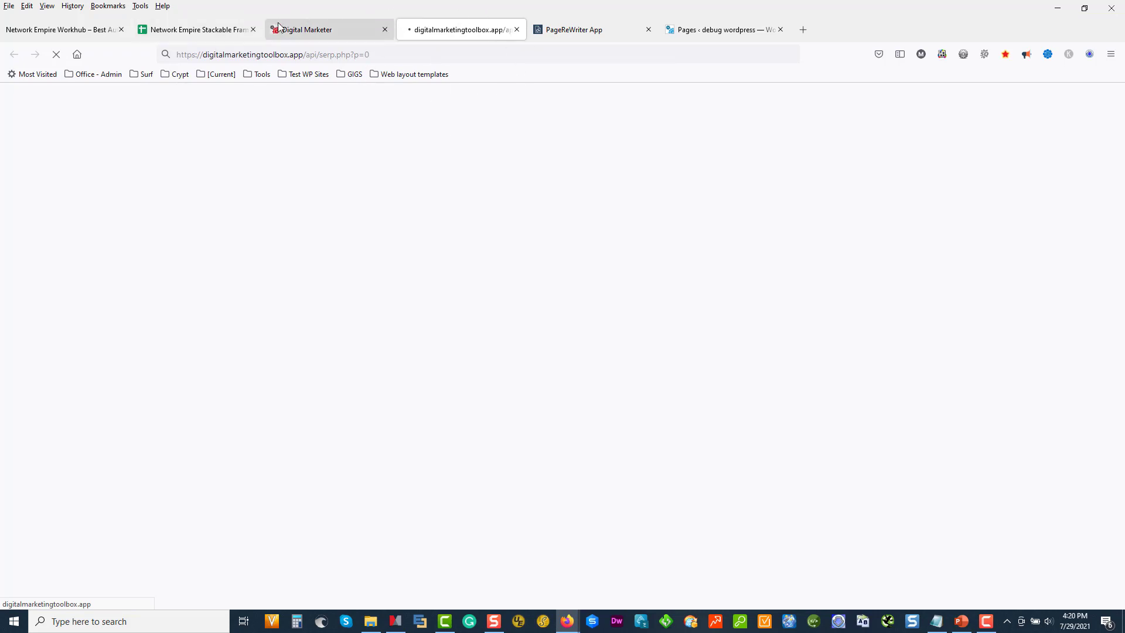
- Return to the Content Architecture page and reopen the project's level 1 silos in the website architecture
left_click(302, 31)
scroll(278, 331, "up", 4)
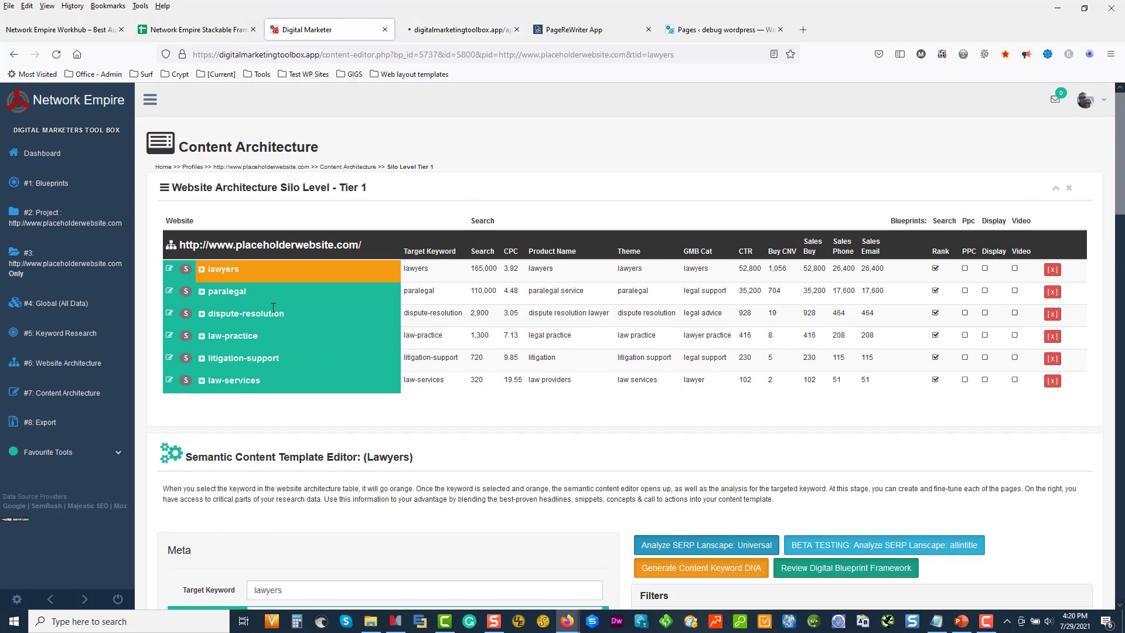
left_click(59, 364)
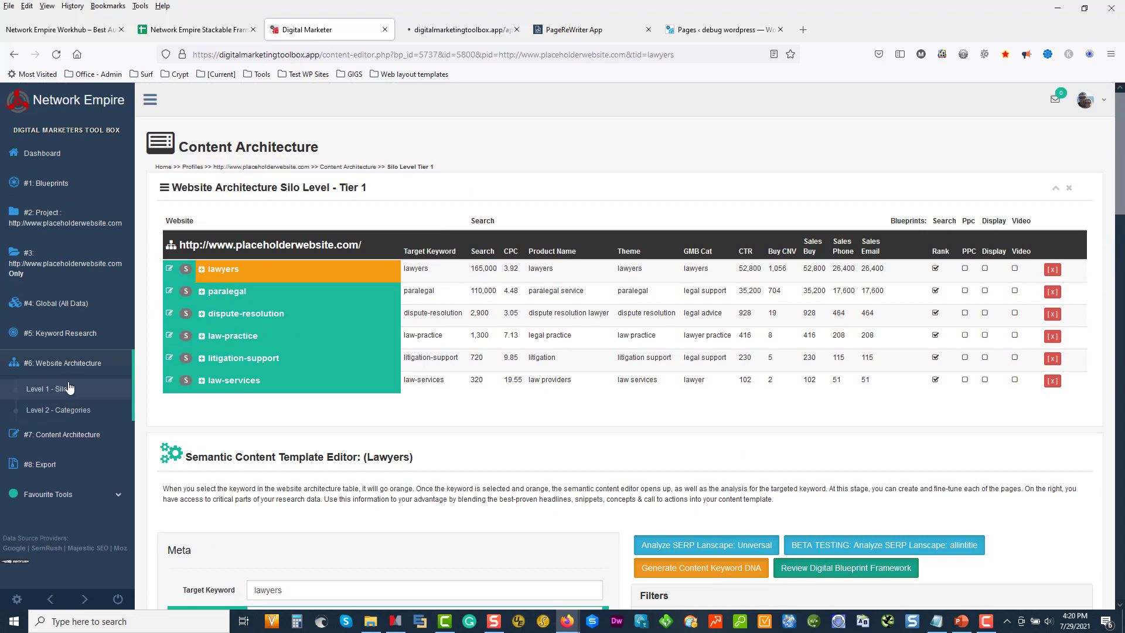
left_click(66, 390)
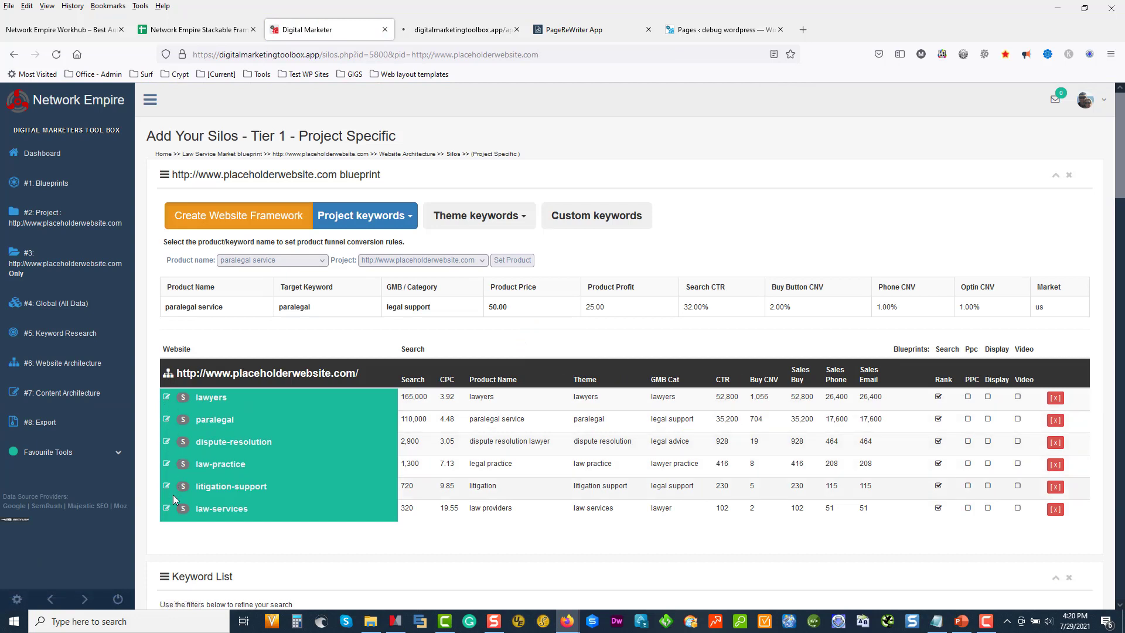
- Open the lawyers silo for editing and review its target, page meta, page content and DNA braid fields
left_click(169, 397)
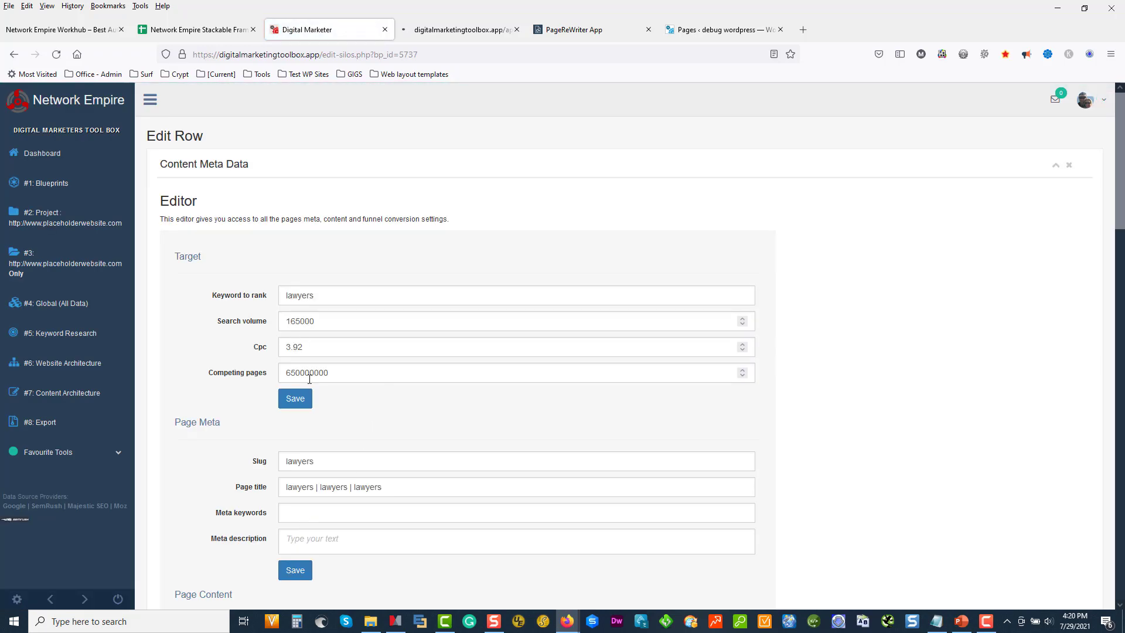
scroll(334, 402, "down", 3)
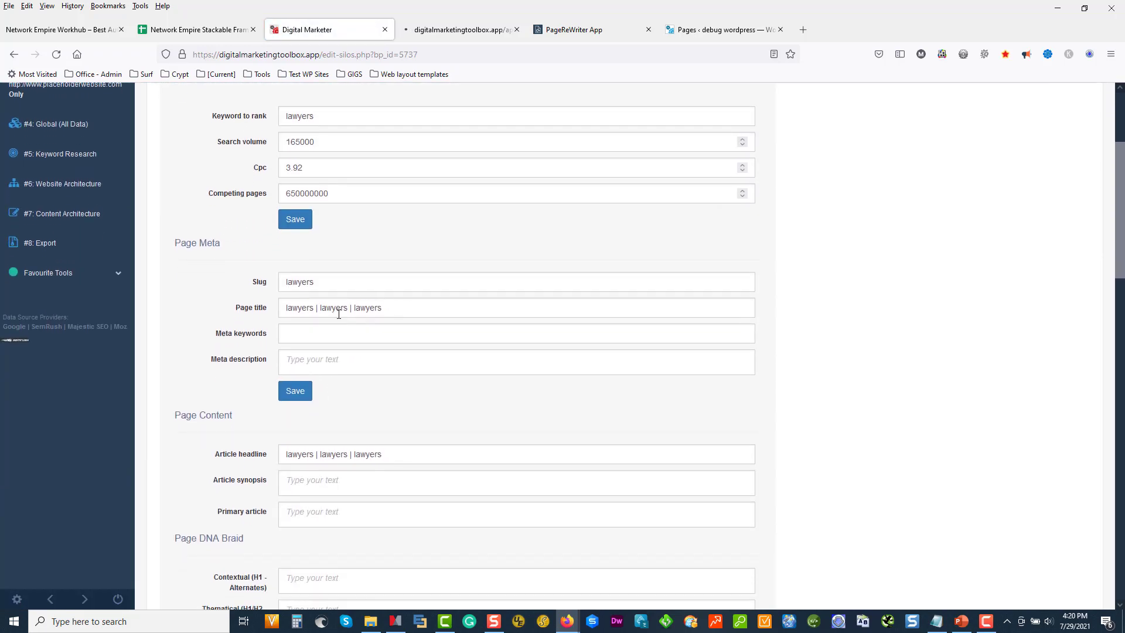
scroll(348, 377, "down", 2)
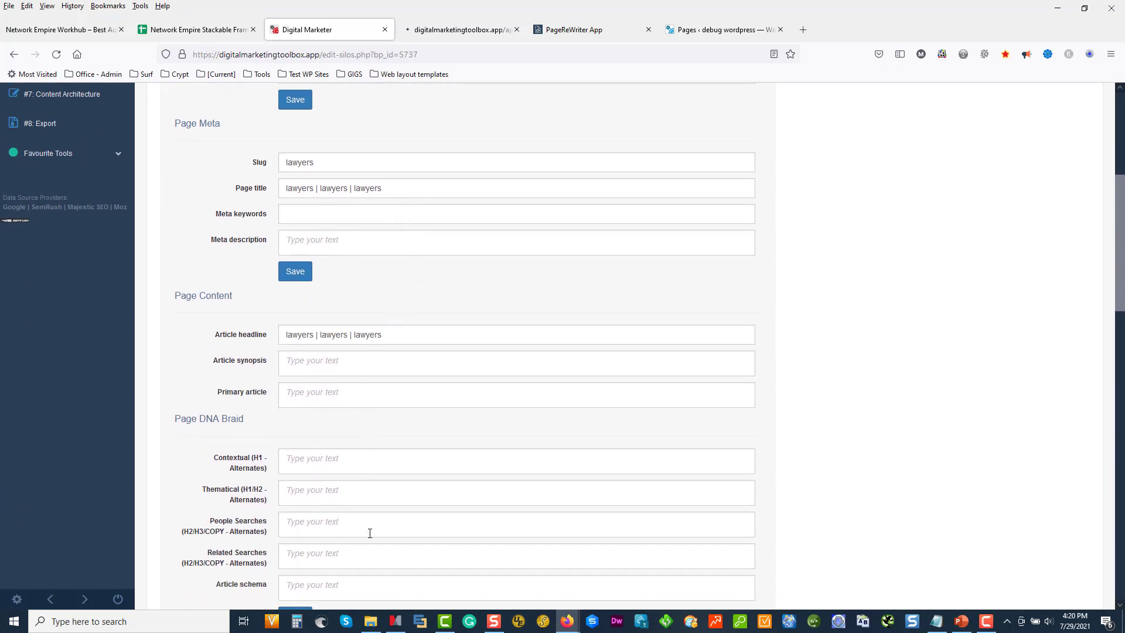
- Review the page title in the Page Meta section of the lawyers row editor
scroll(364, 434, "up", 2)
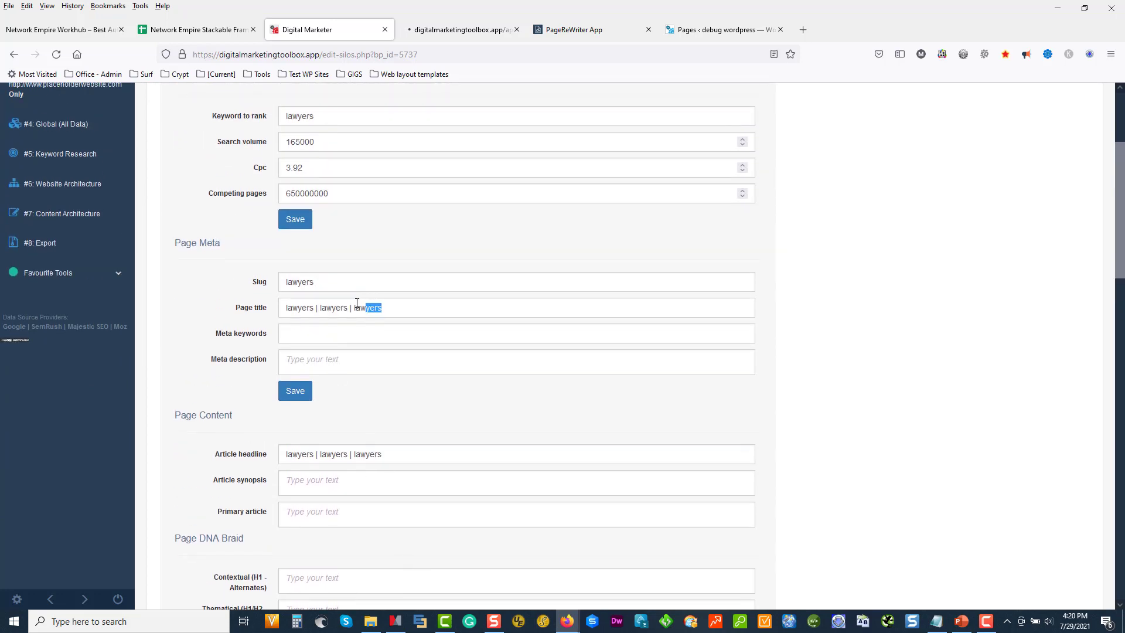
left_click_drag(356, 303, 265, 307)
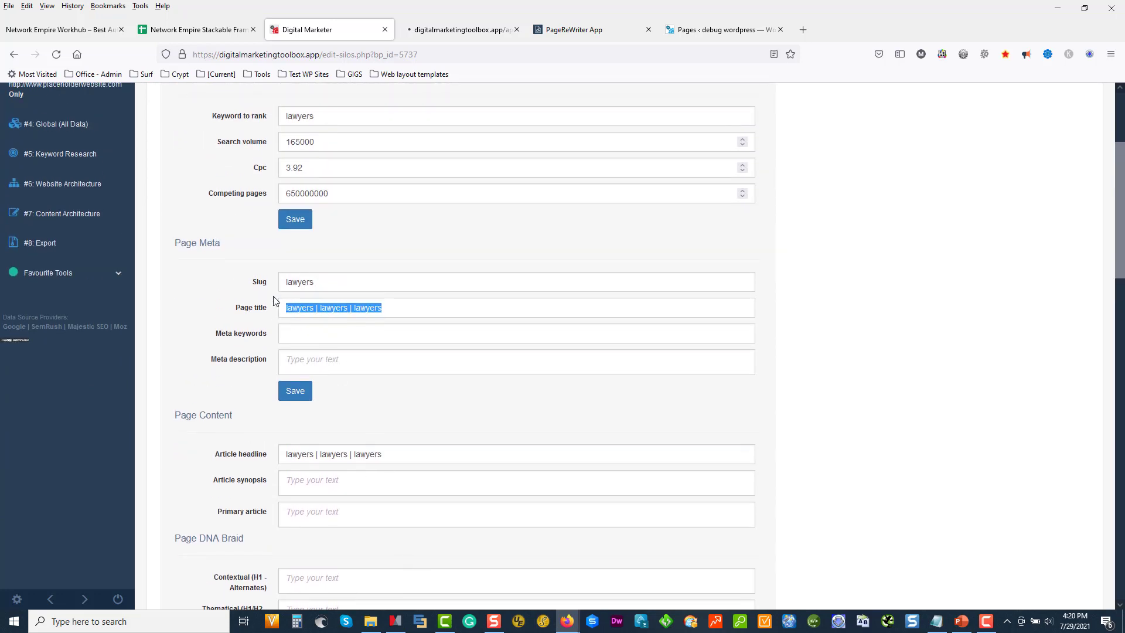
scroll(388, 339, "up", 3)
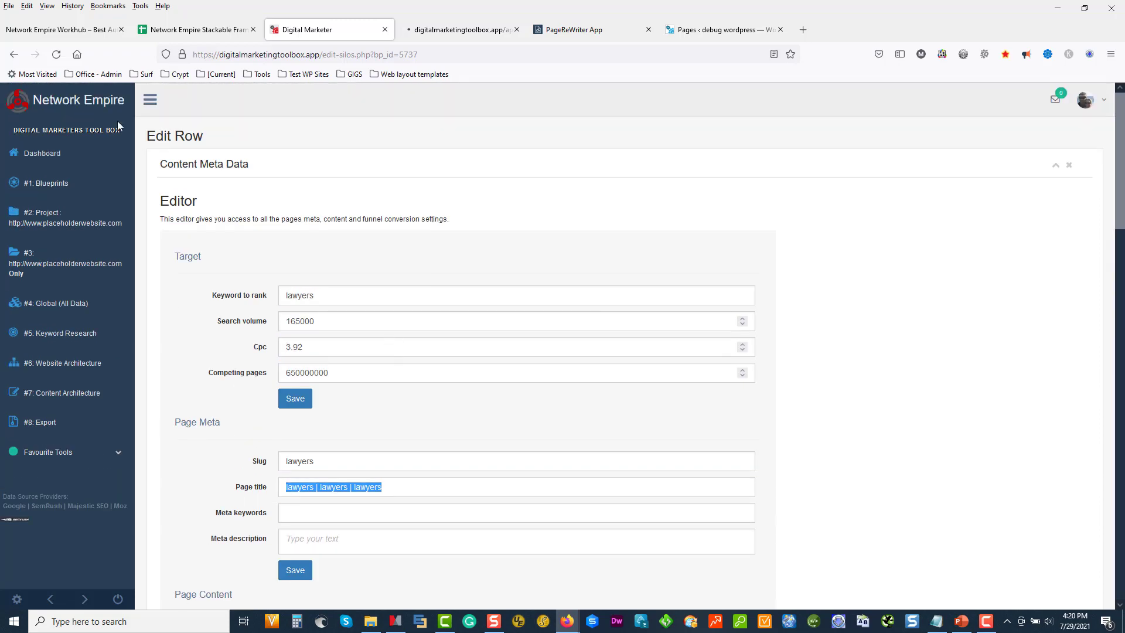
- Return to the silo list and open the litigation-support row's editor to inspect its page title and target keyword
key("alt+Left")
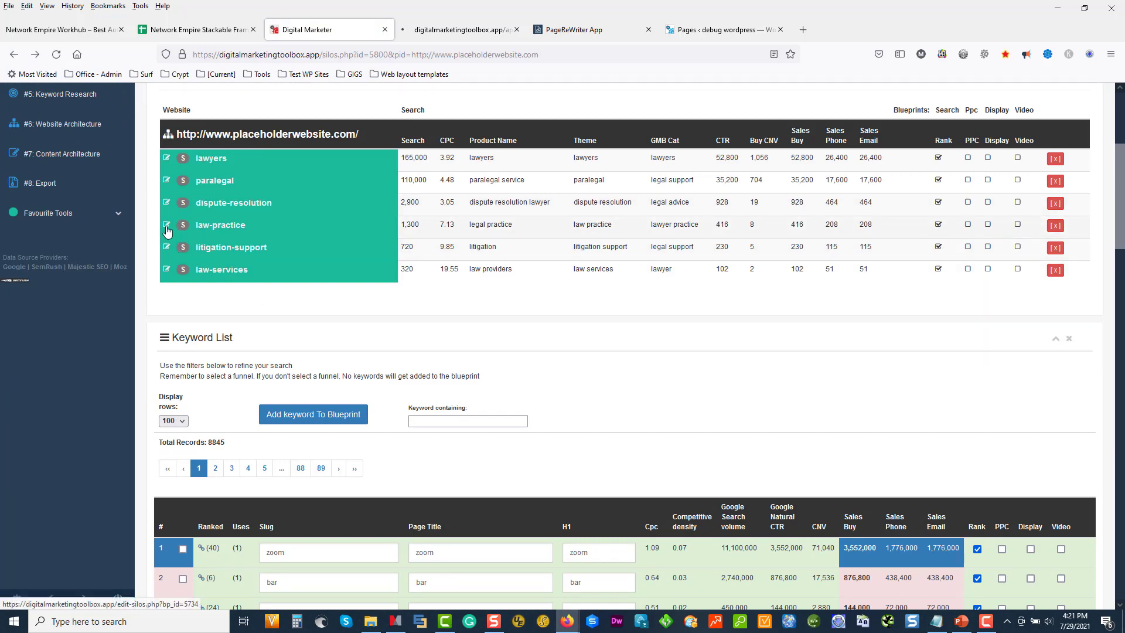
left_click(165, 248)
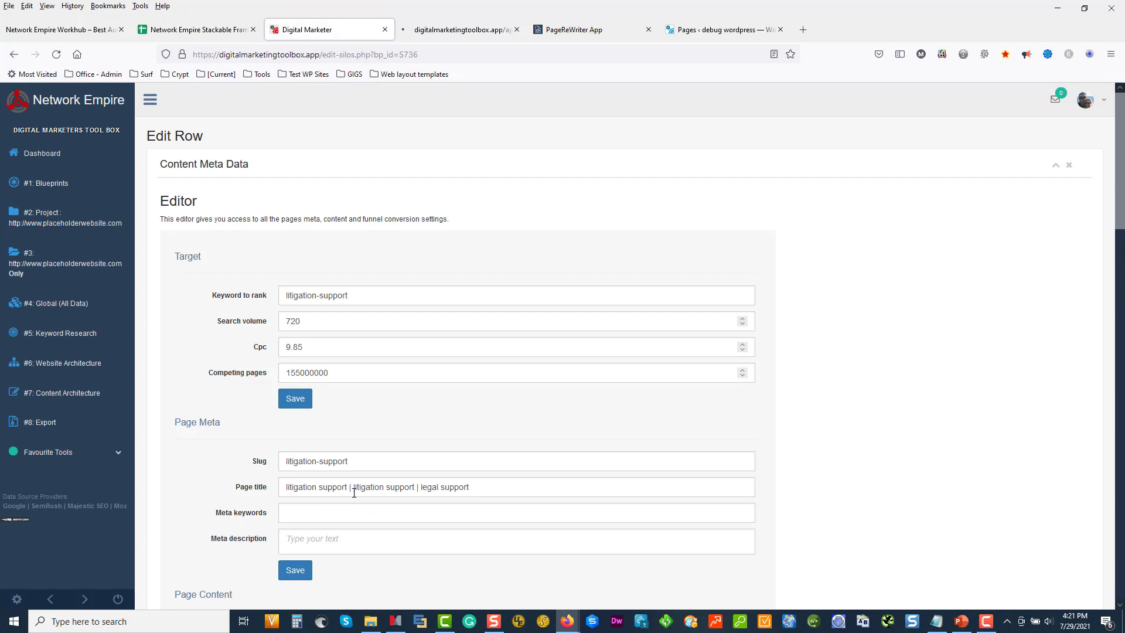
left_click_drag(476, 492, 423, 488)
left_click(321, 296)
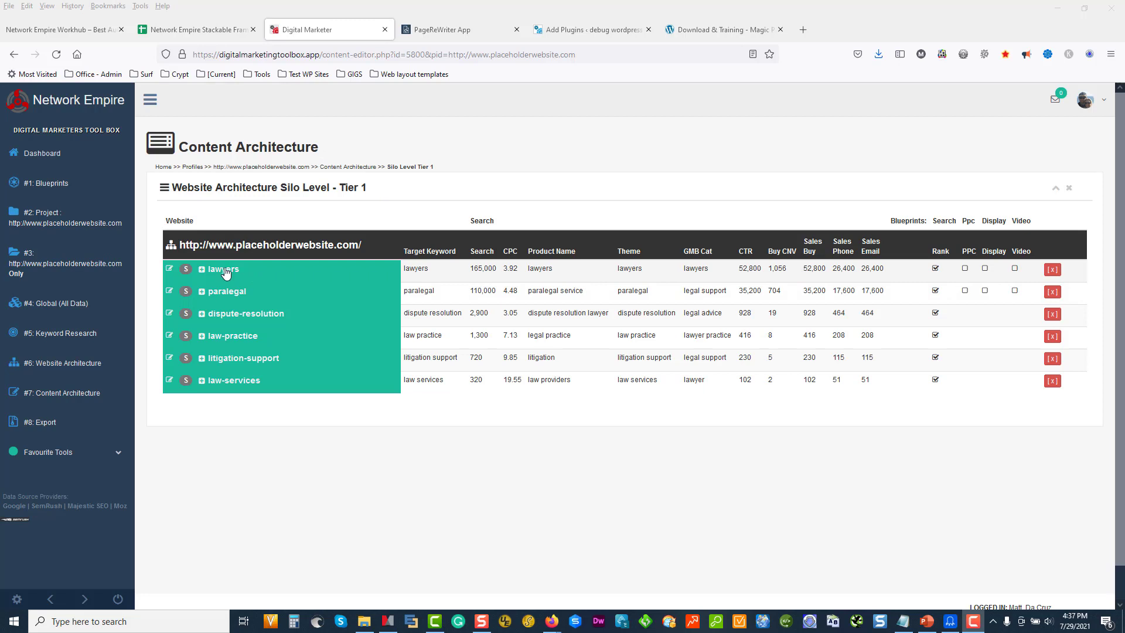
- Open the lawyers silo in the semantic content template editor and collapse the website architecture table
left_click(64, 393)
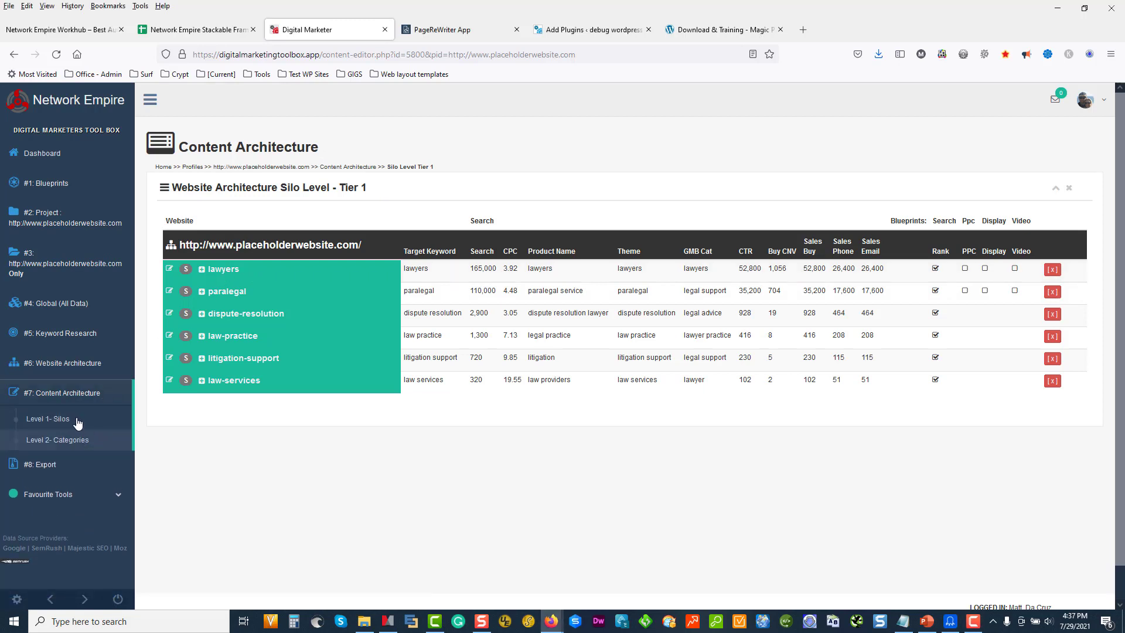
left_click(223, 269)
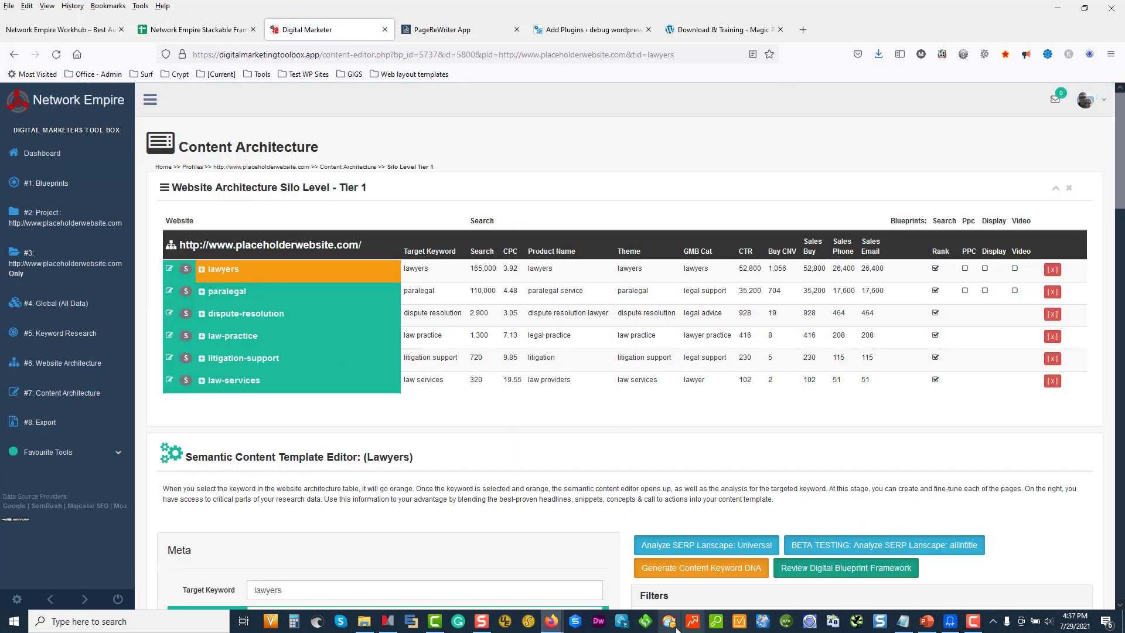
left_click(1056, 188)
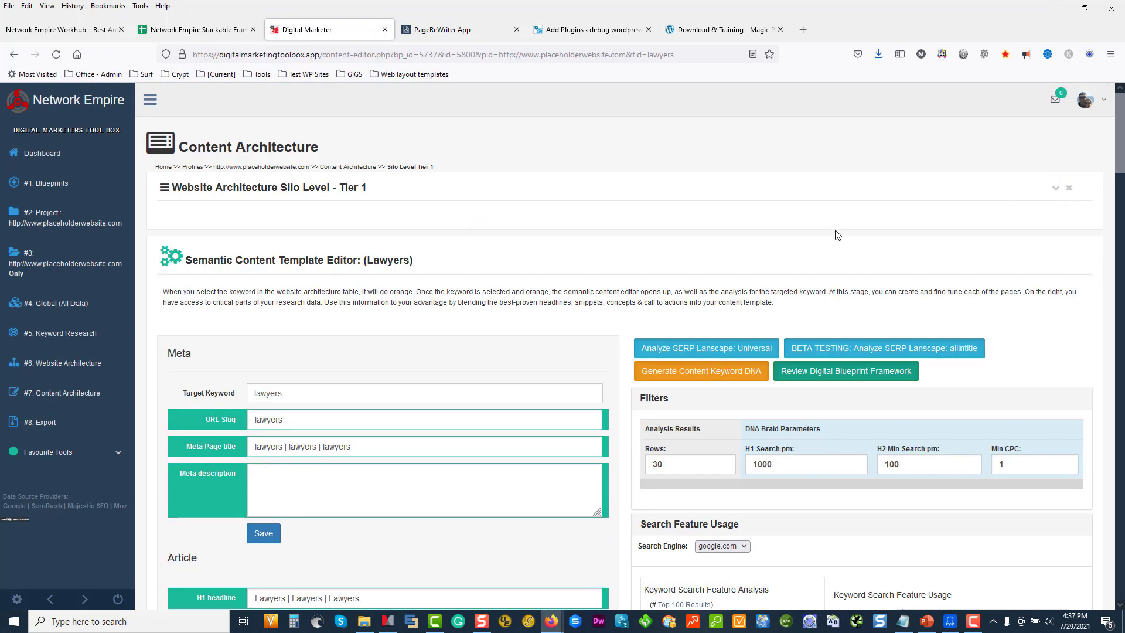
- Collapse all the lawyers research sections, from Filters and Search Feature Usage through Organic Results and Video Headlines
scroll(838, 234, "down", 4)
left_click(656, 166)
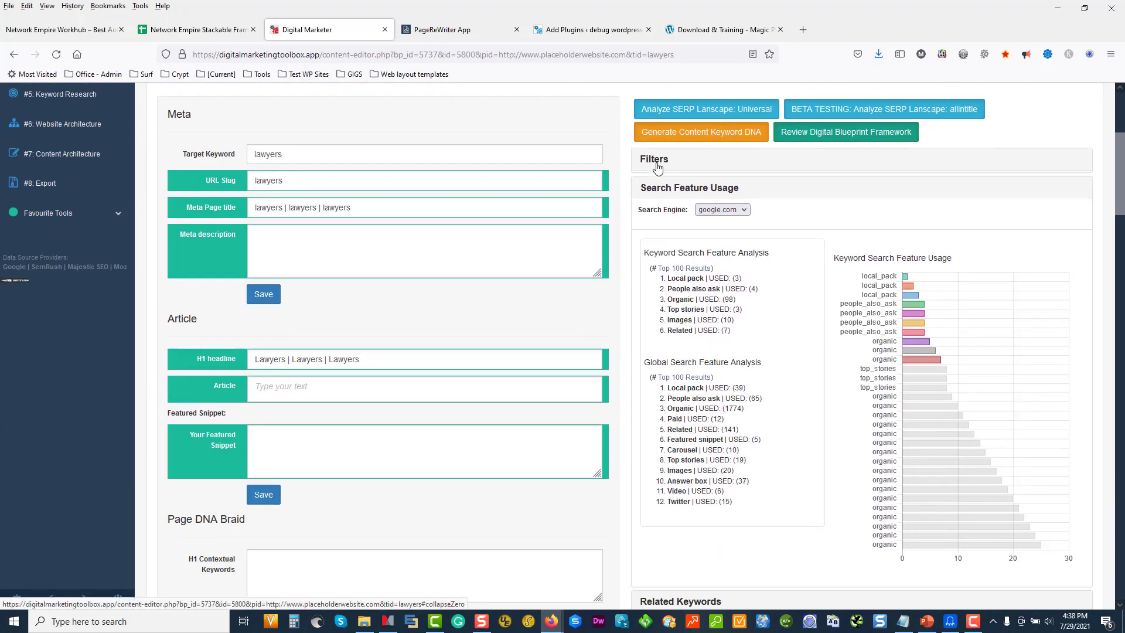
left_click(657, 189)
left_click(654, 217)
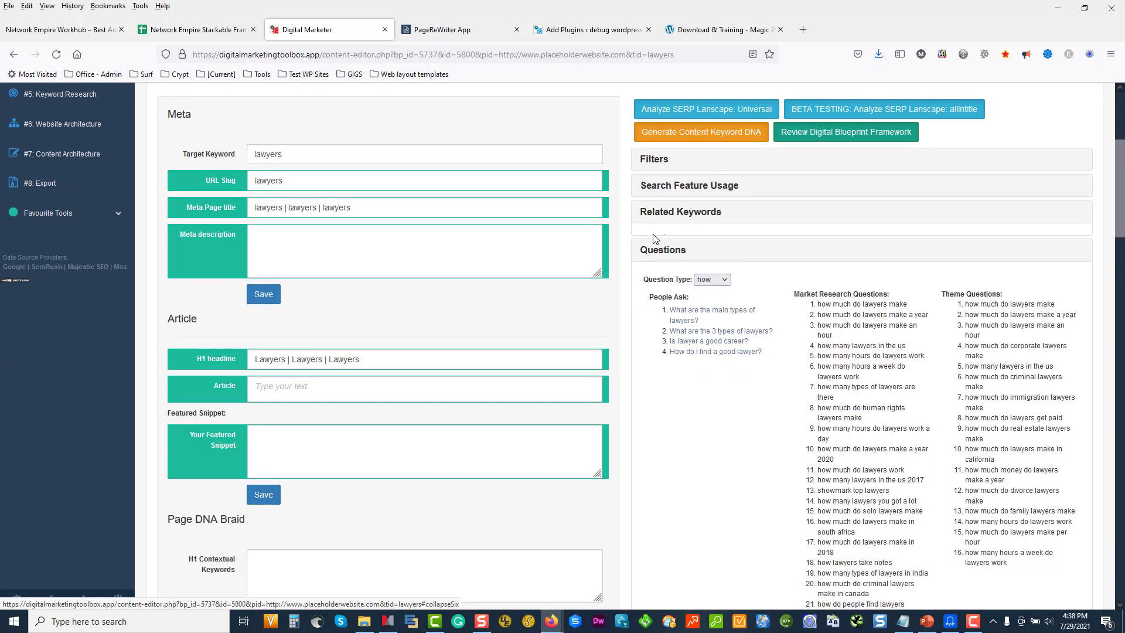
left_click(657, 241)
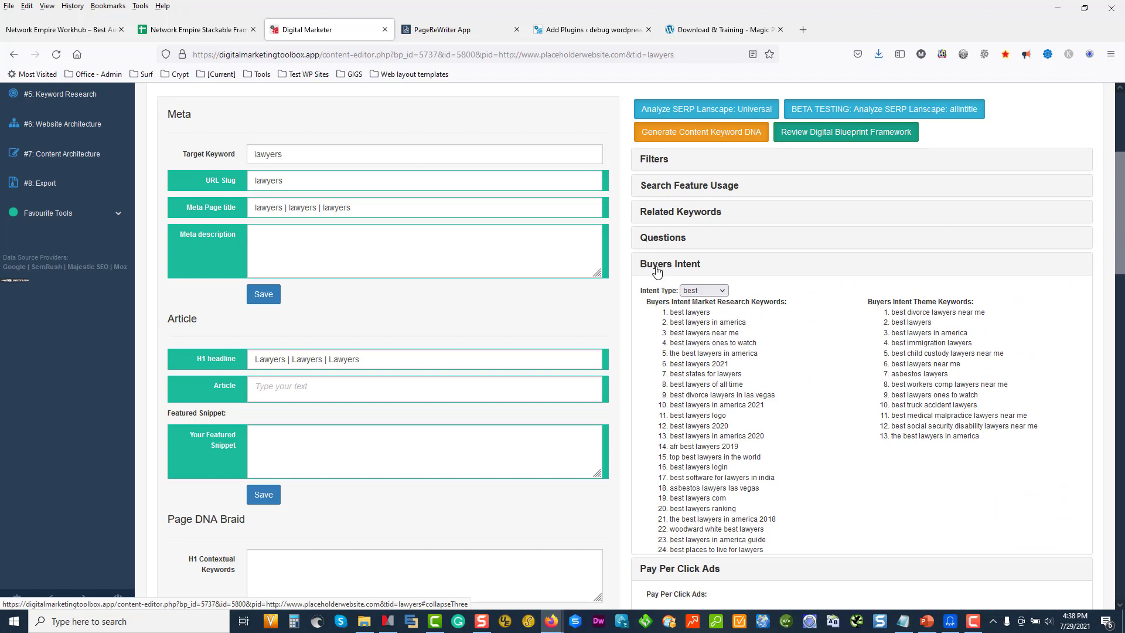
left_click(656, 269)
left_click(658, 293)
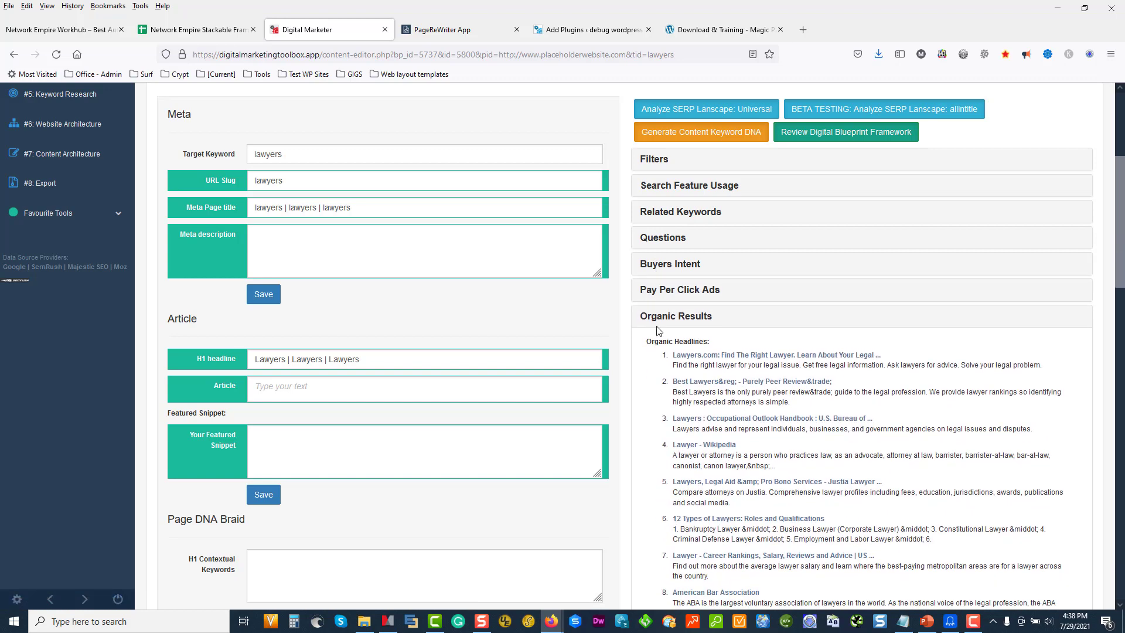
left_click(673, 317)
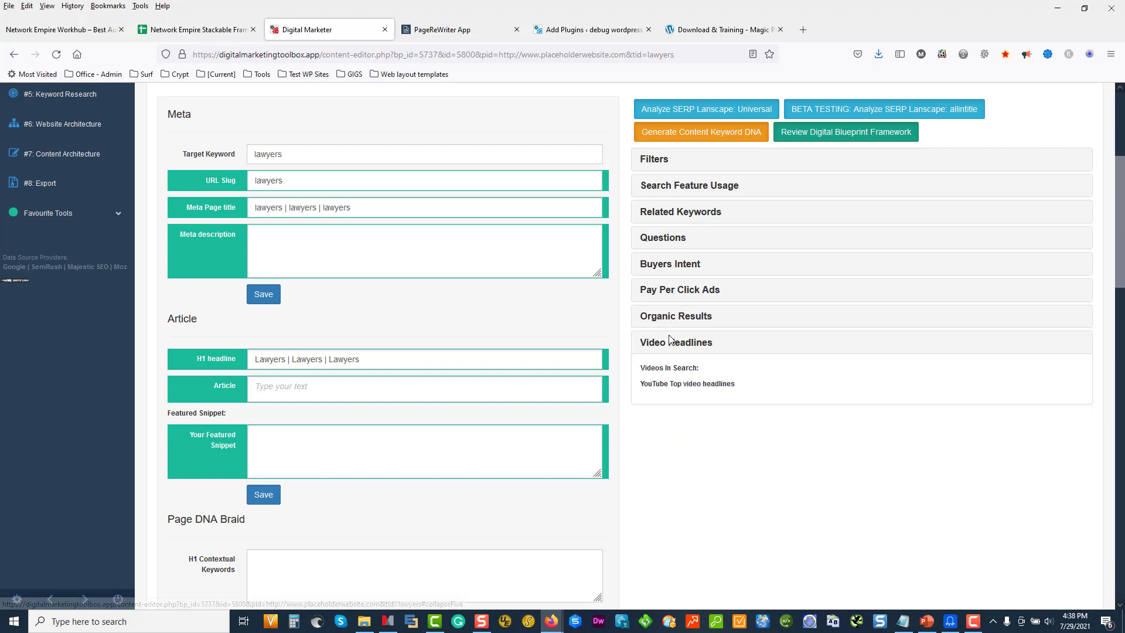
left_click(671, 341)
scroll(449, 269, "up", 1)
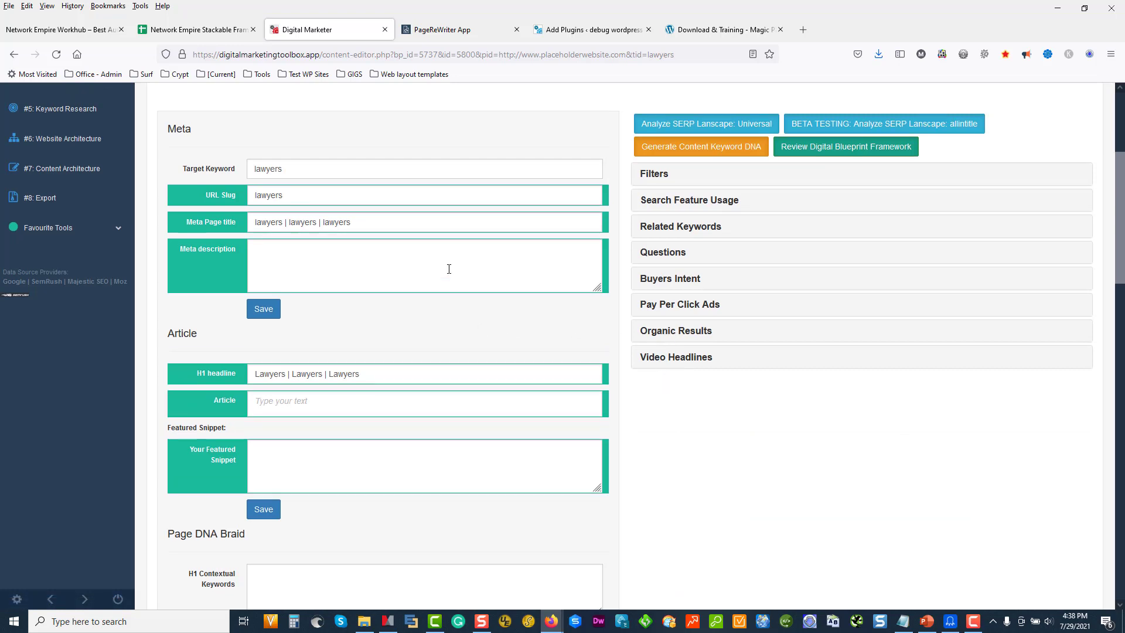
- Expand Search Feature Usage and examine its feature analysis lists and chart, along with the Page DNA Braid fields
scroll(449, 269, "up", 3)
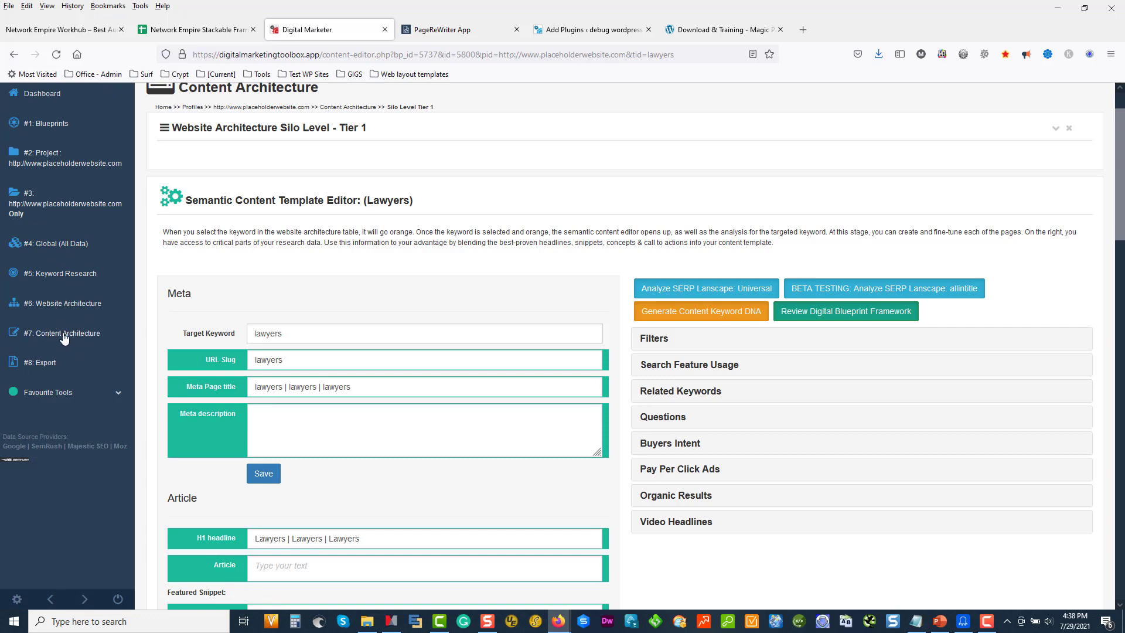
scroll(347, 355, "down", 2)
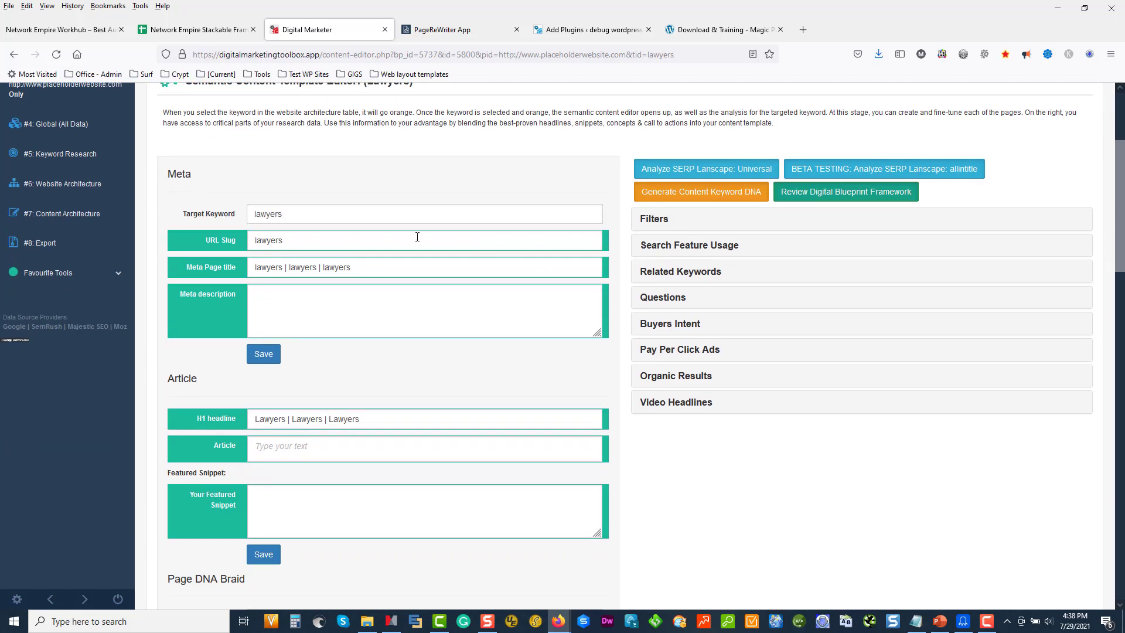
left_click(660, 245)
scroll(769, 312, "down", 2)
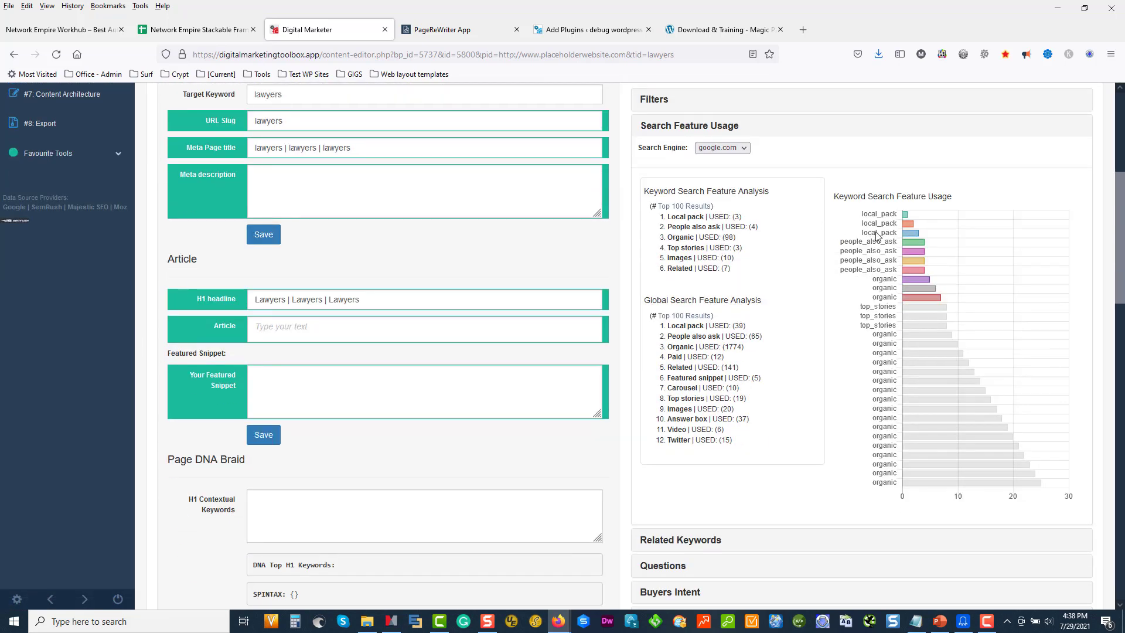
mouse_move(895, 230)
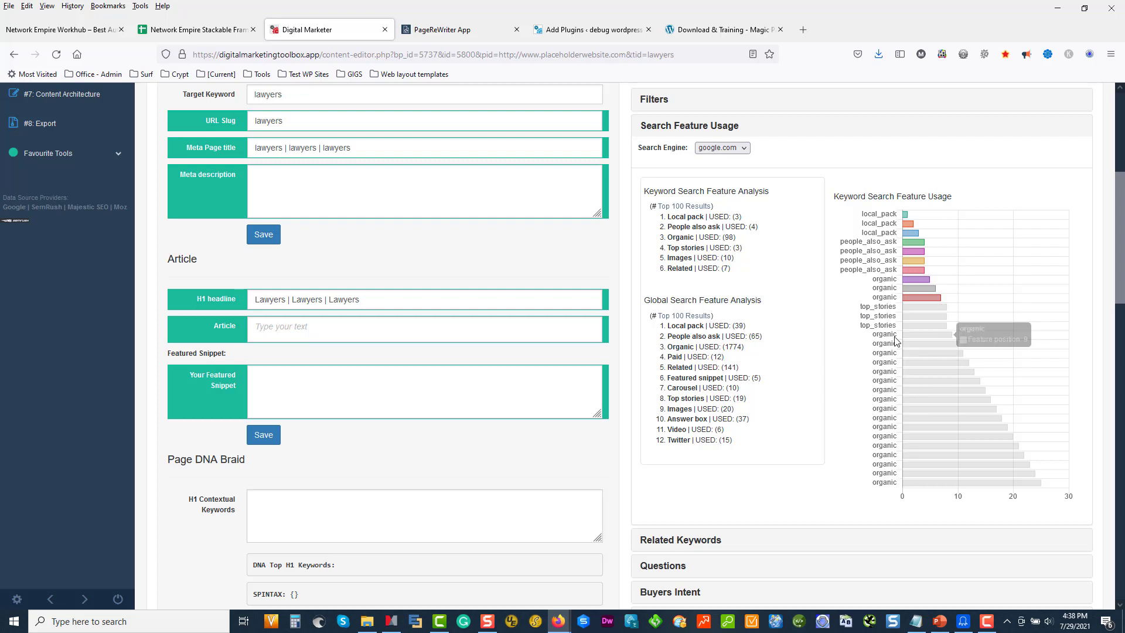
scroll(879, 340, "up", 1)
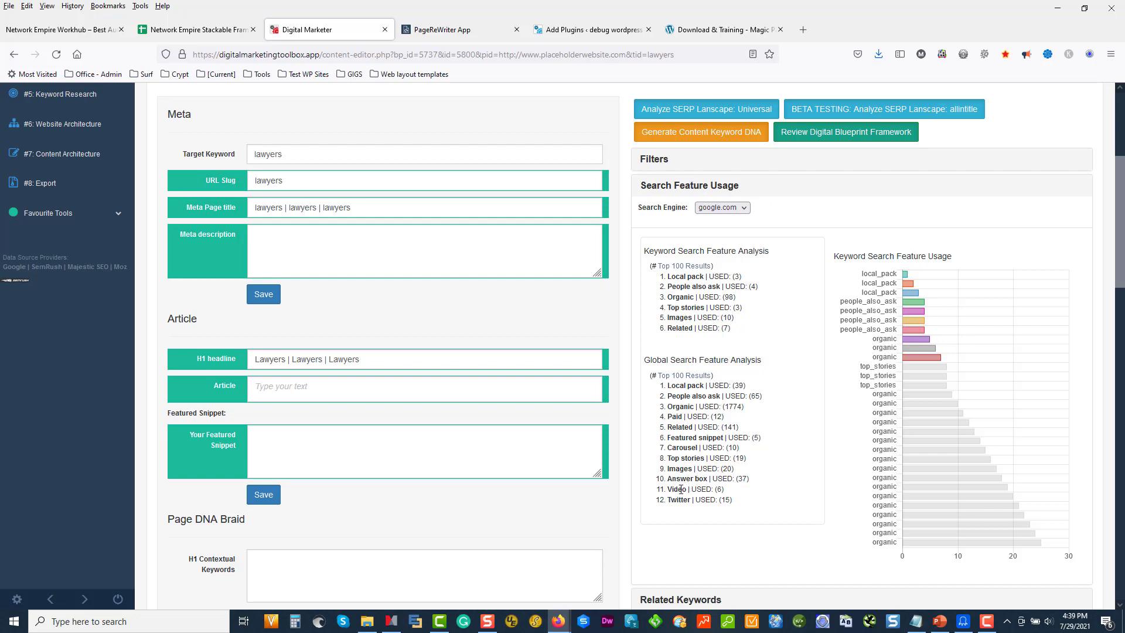
scroll(677, 497, "down", 3)
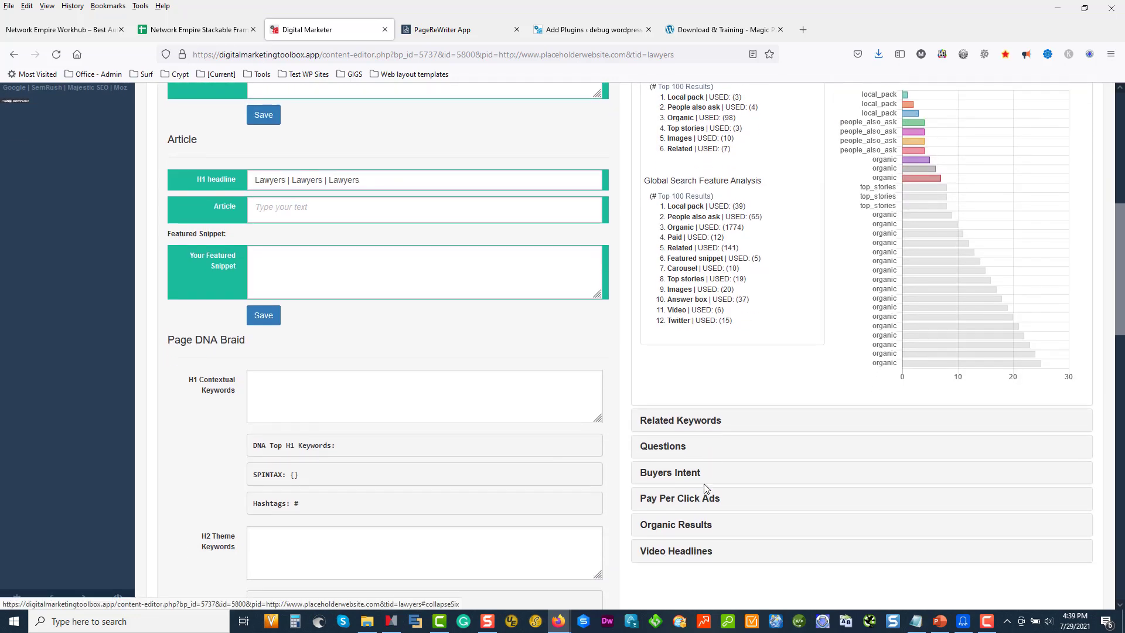
scroll(713, 506, "up", 3)
scroll(350, 385, "down", 3)
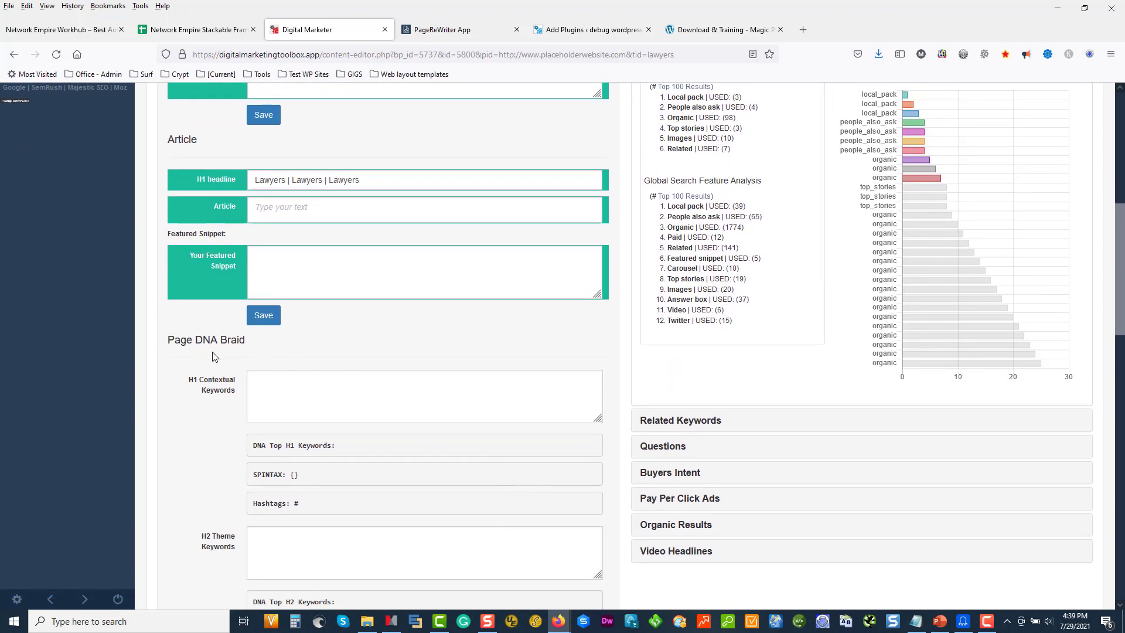
scroll(351, 447, "down", 2)
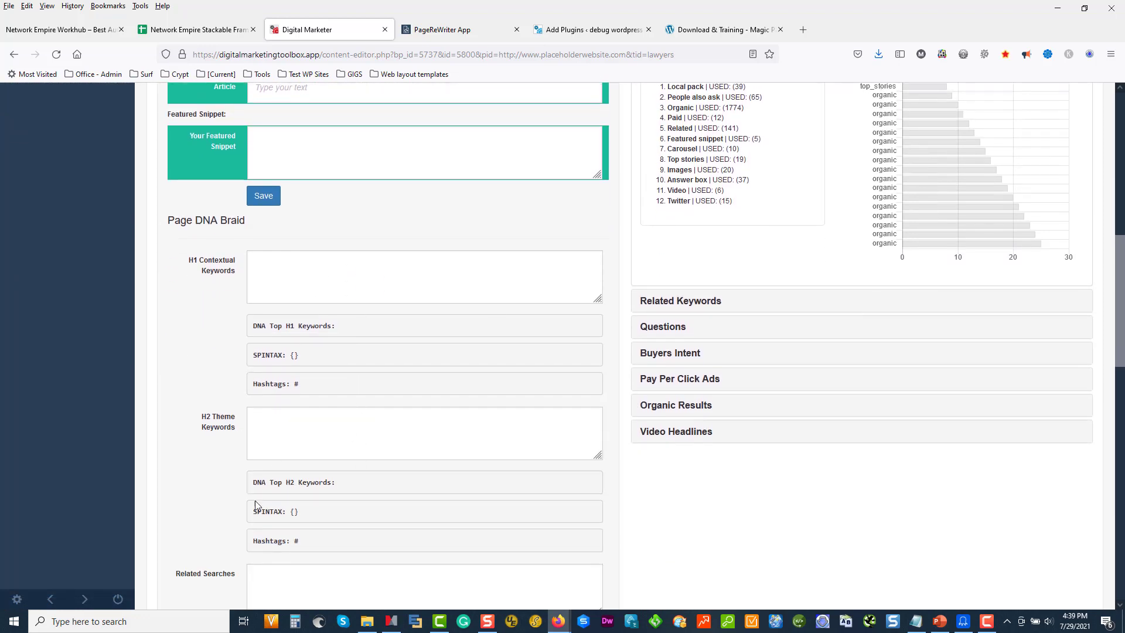
scroll(344, 372, "up", 6)
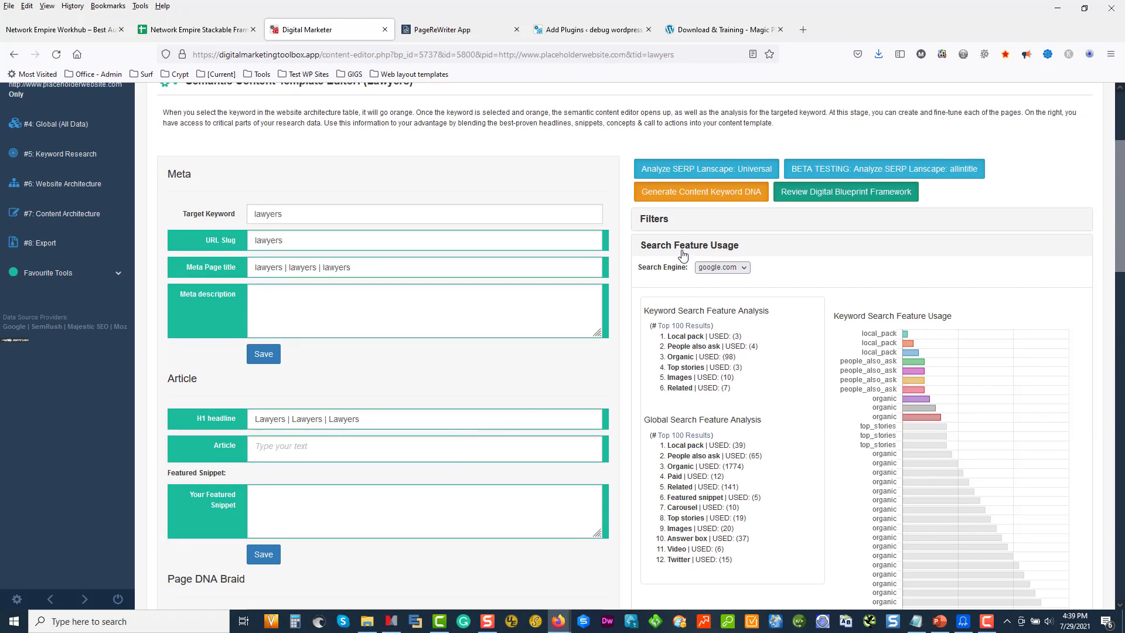
- Collapse the Search Feature Usage section and expand the Filters section with the DNA Braid parameters
left_click(682, 253)
left_click(687, 249)
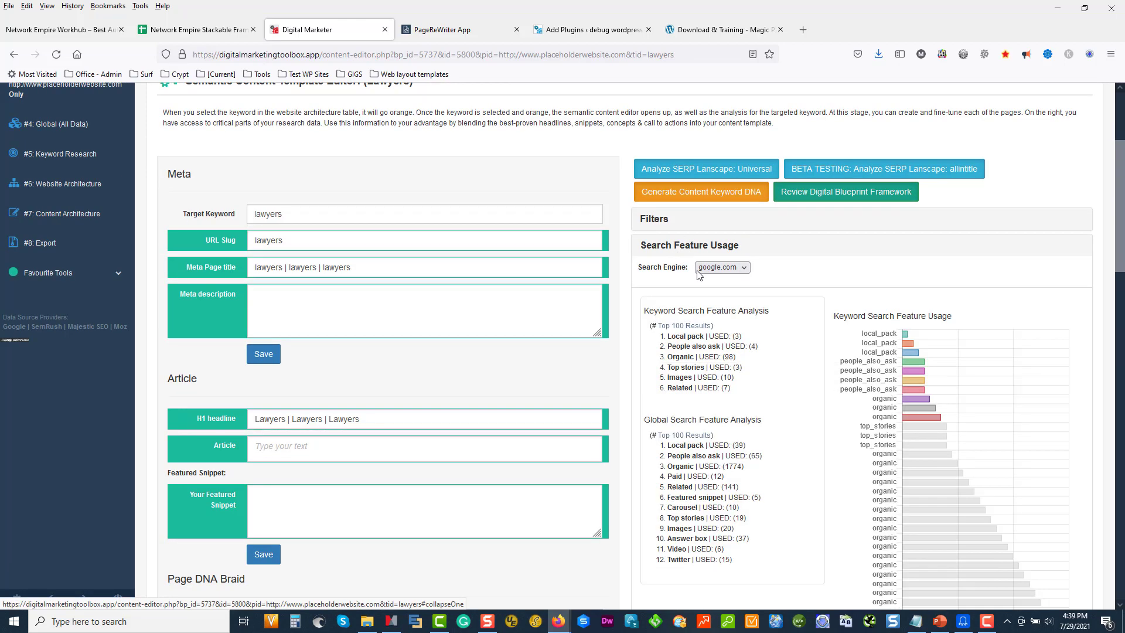
left_click(662, 220)
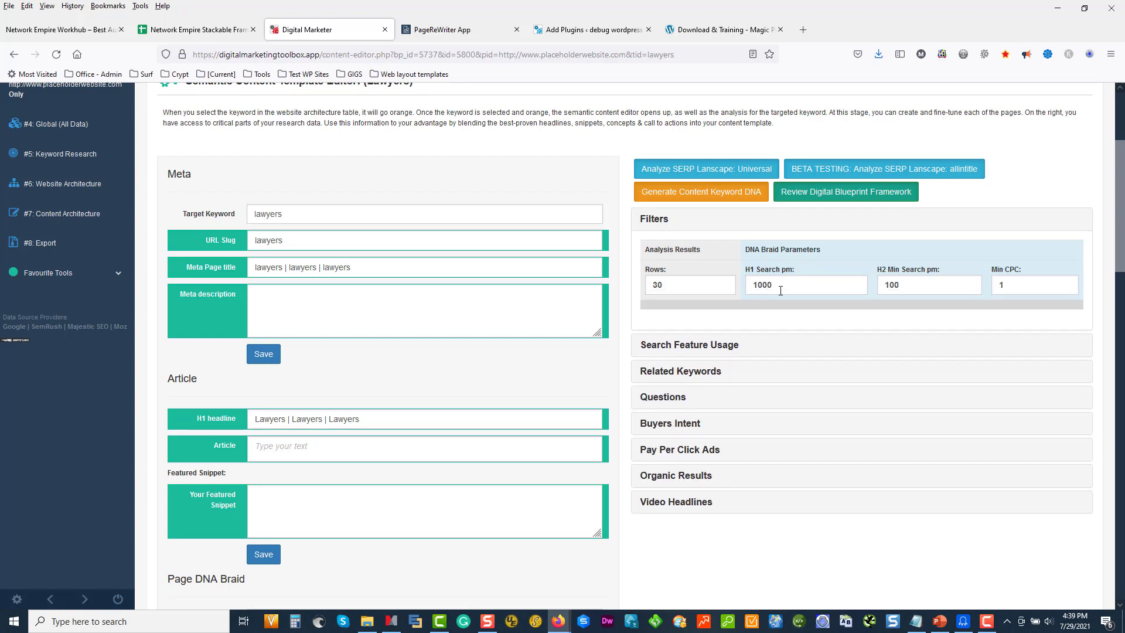
- Look at the H1 Search pm filter and reveal the list of Global (All Data) reports
left_click_drag(781, 291, 746, 293)
scroll(464, 257, "up", 3)
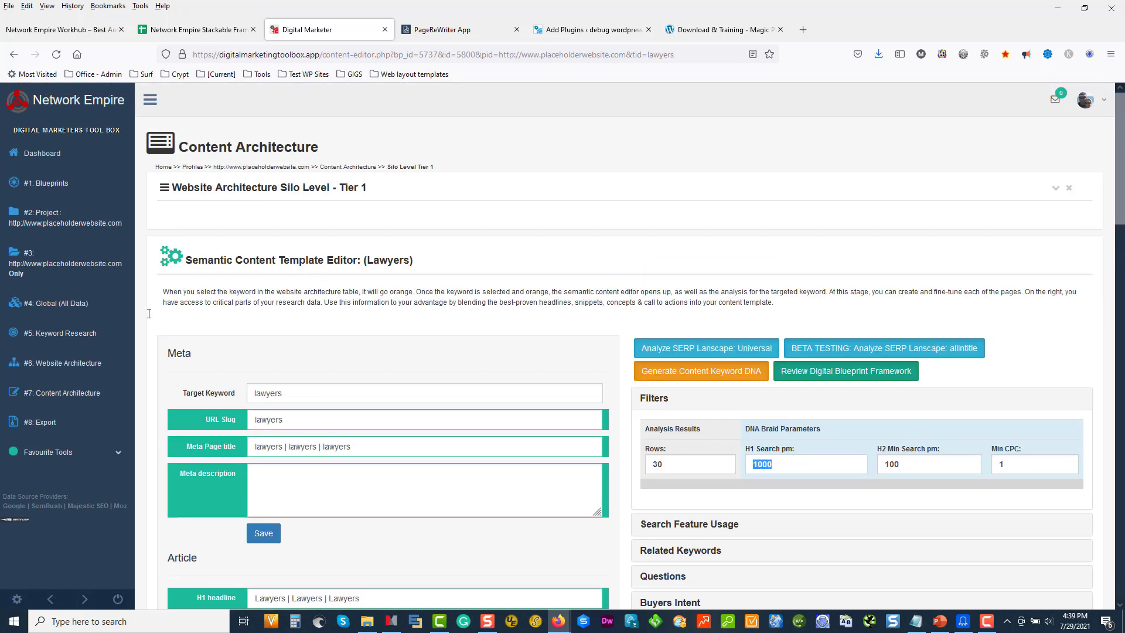
left_click(42, 307)
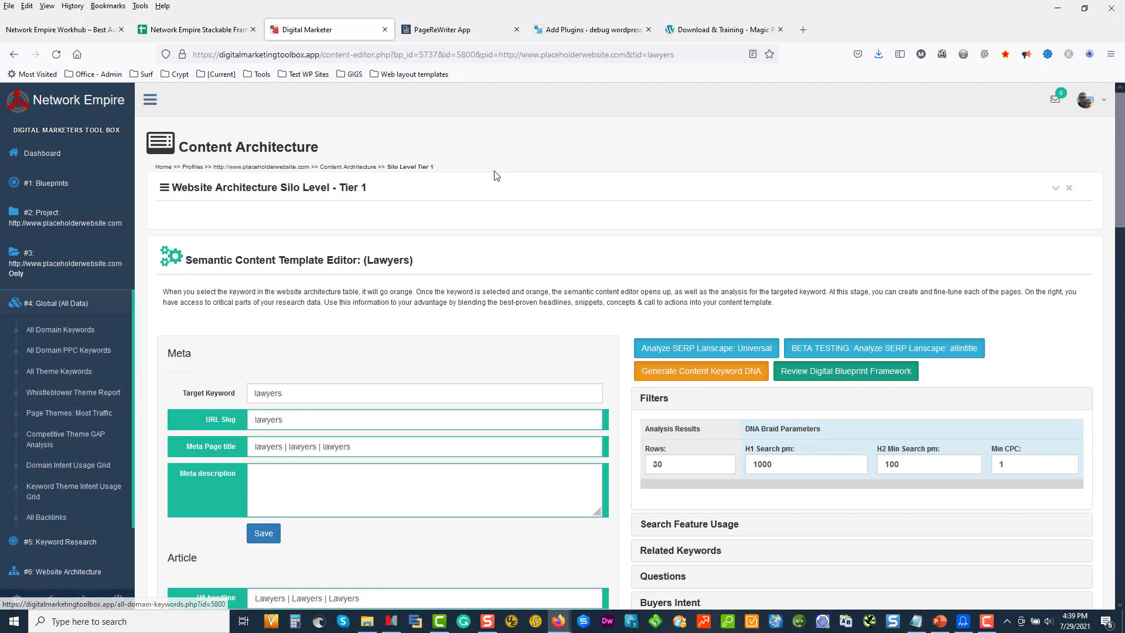
- Set H1 Search pm to 300 and H2 Min Search pm to 50, and generate the content keyword DNA
left_click_drag(772, 464, 746, 464)
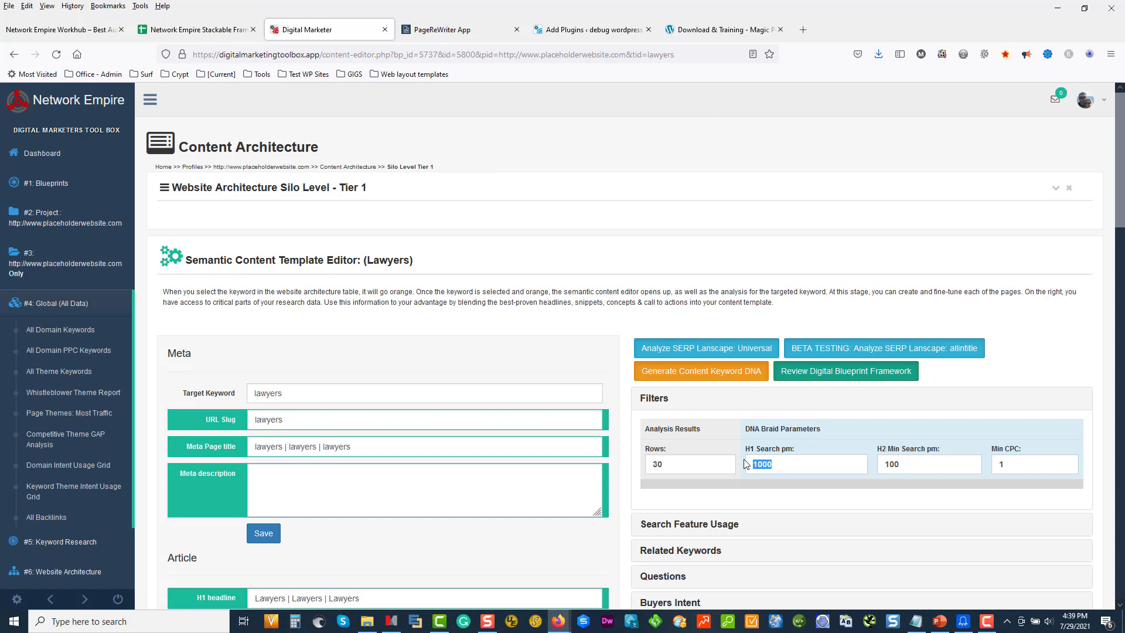
type("3")
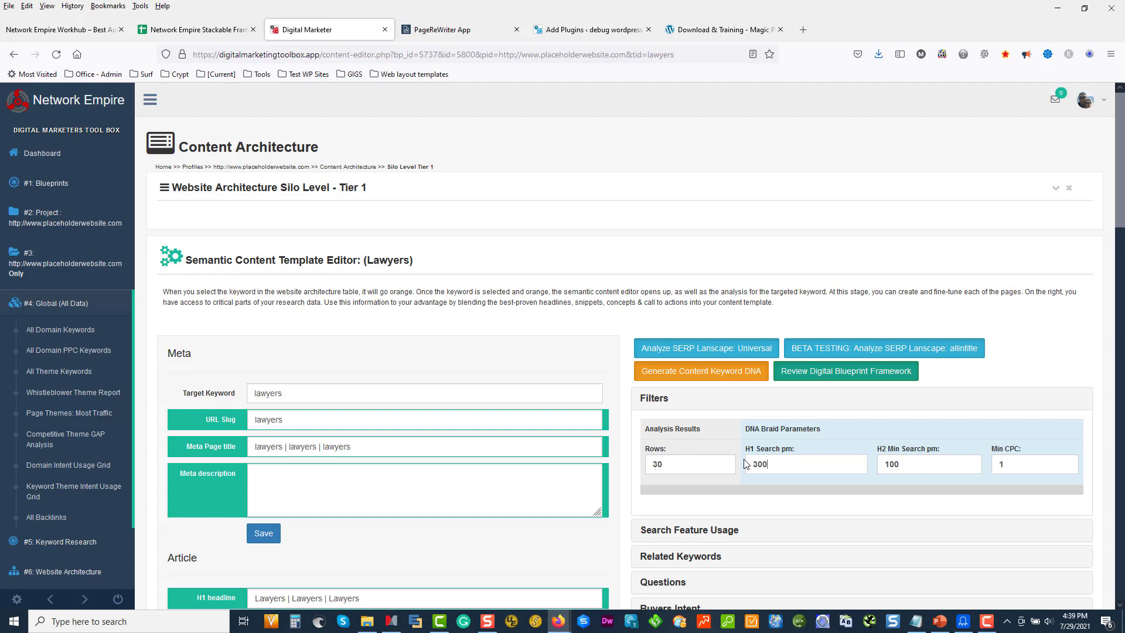
key("Tab")
type("50")
left_click(715, 376)
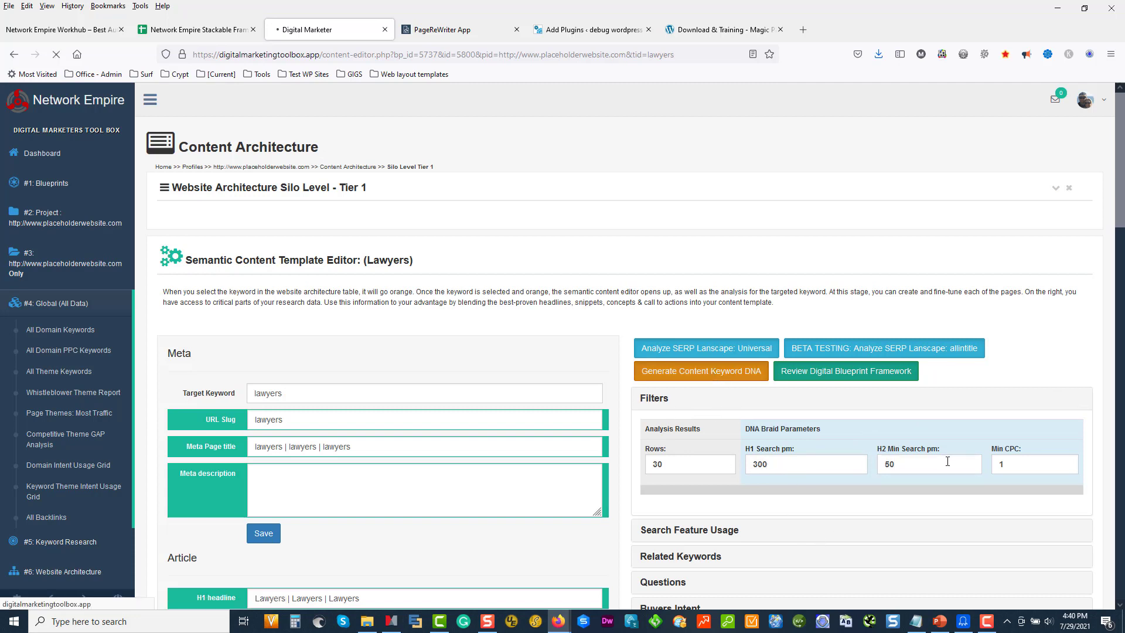
- Check the Page DNA Braid keyword fields and glance at the WordPress Add Plugins page before returning to the content editor
scroll(499, 410, "down", 10)
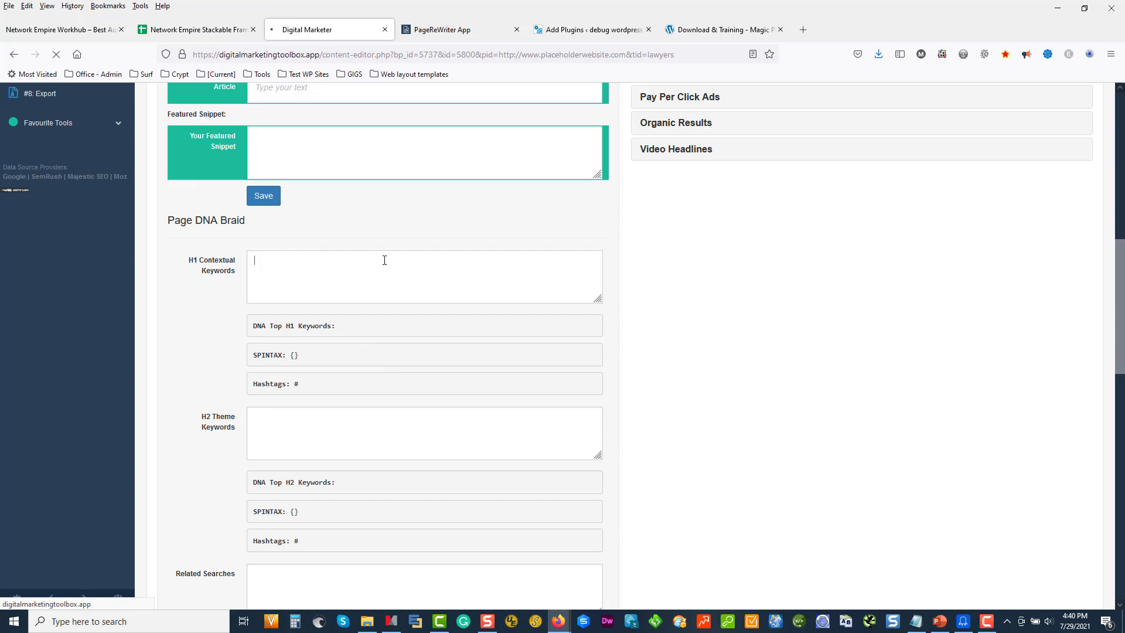
scroll(417, 273, "up", 3)
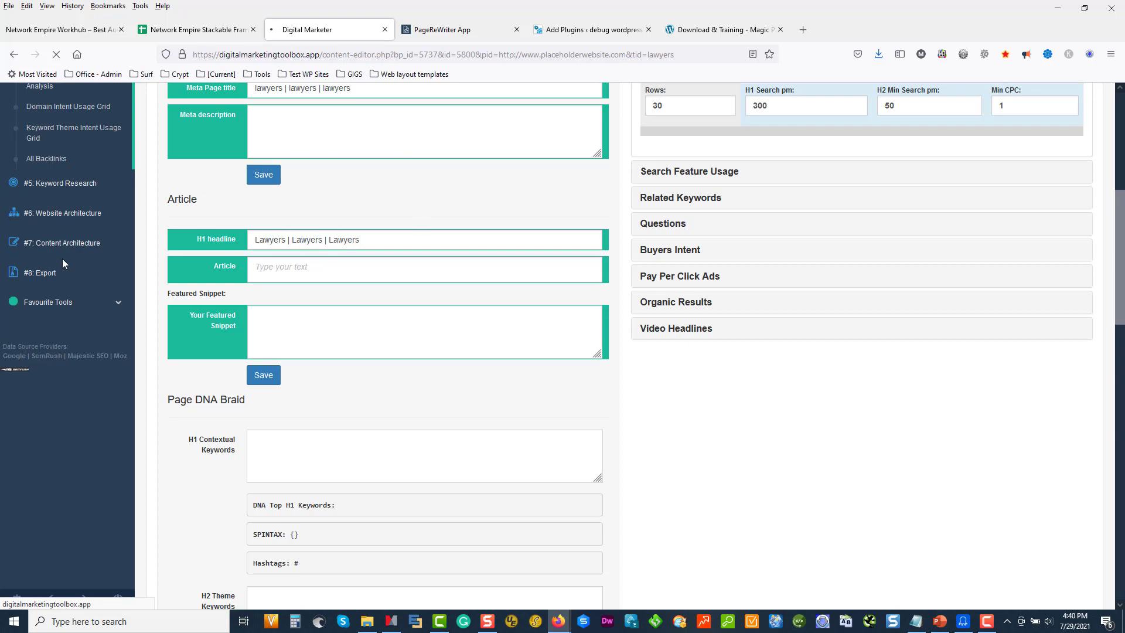
left_click(582, 24)
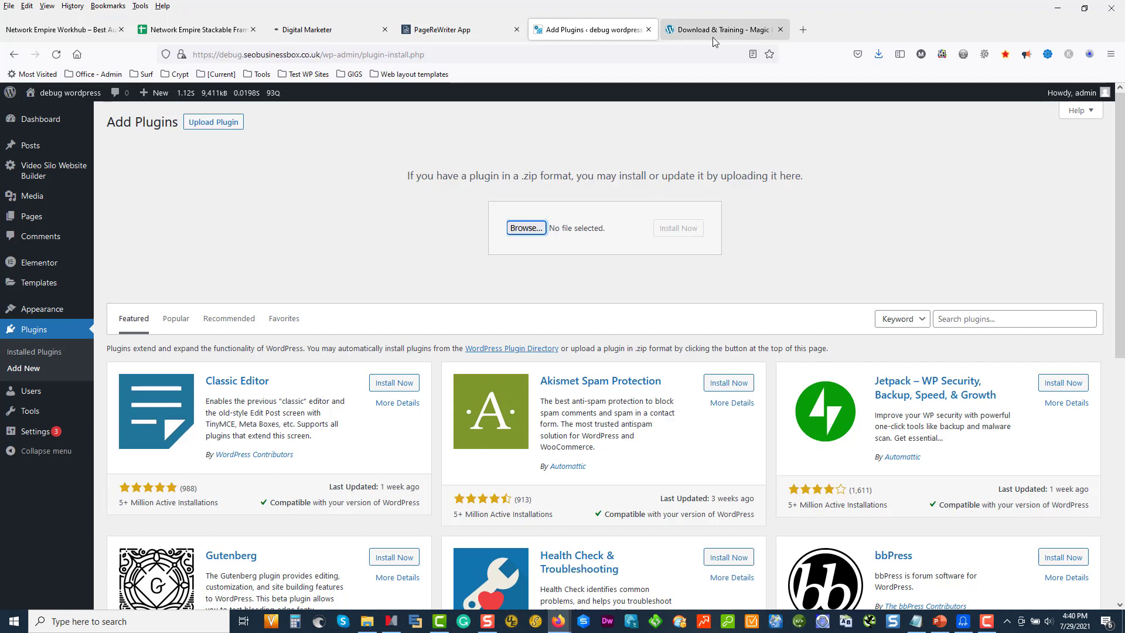
left_click(313, 35)
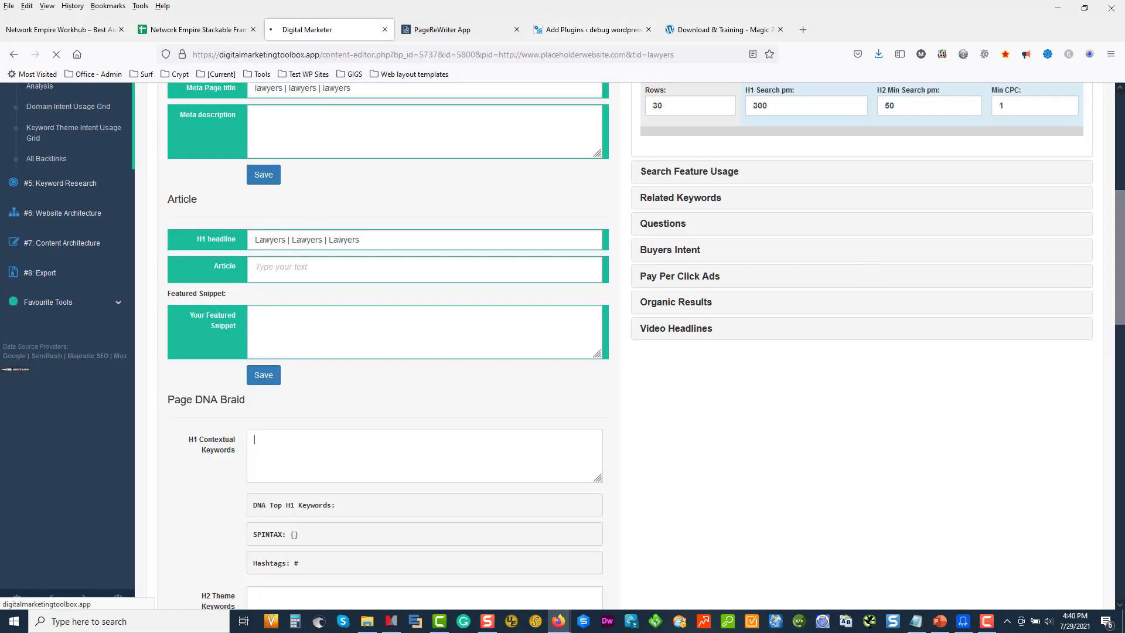
- Examine the lawyers page's meta title, H1 headline and full list of DNA Top H1 Keywords in the content editor
left_click(254, 439)
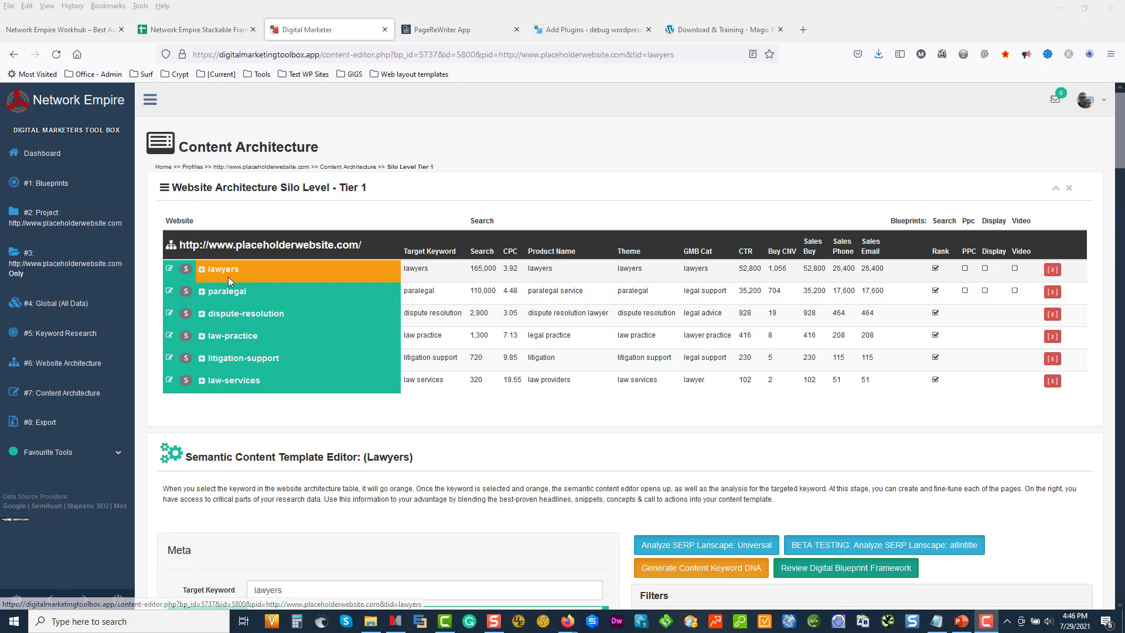
left_click(284, 428)
scroll(284, 428, "down", 5)
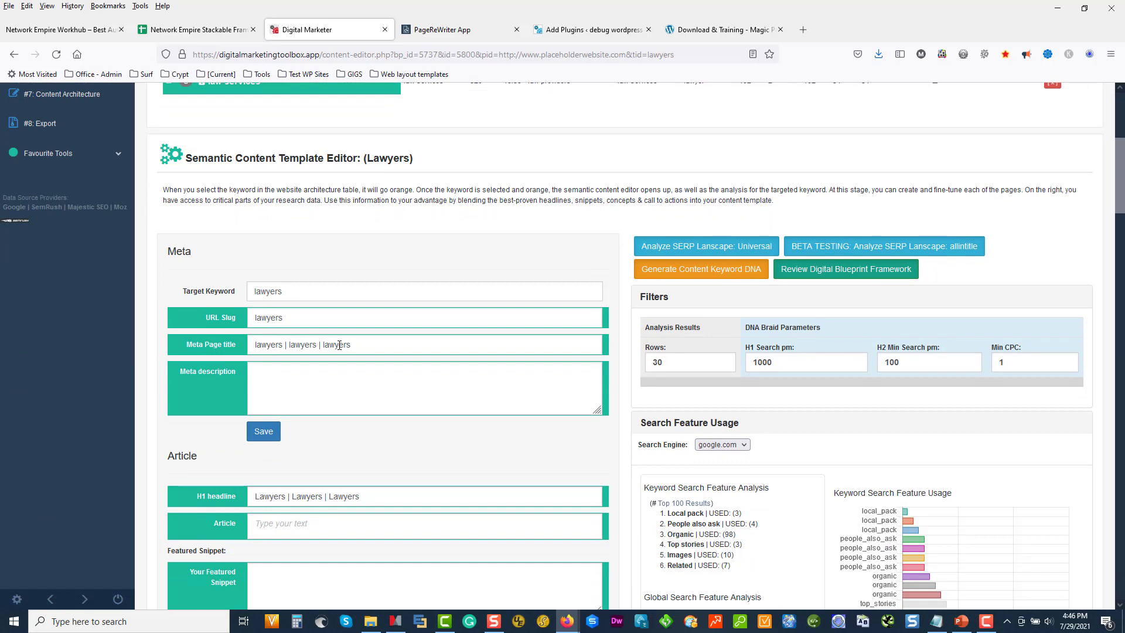
left_click_drag(355, 346, 326, 350)
scroll(347, 355, "down", 3)
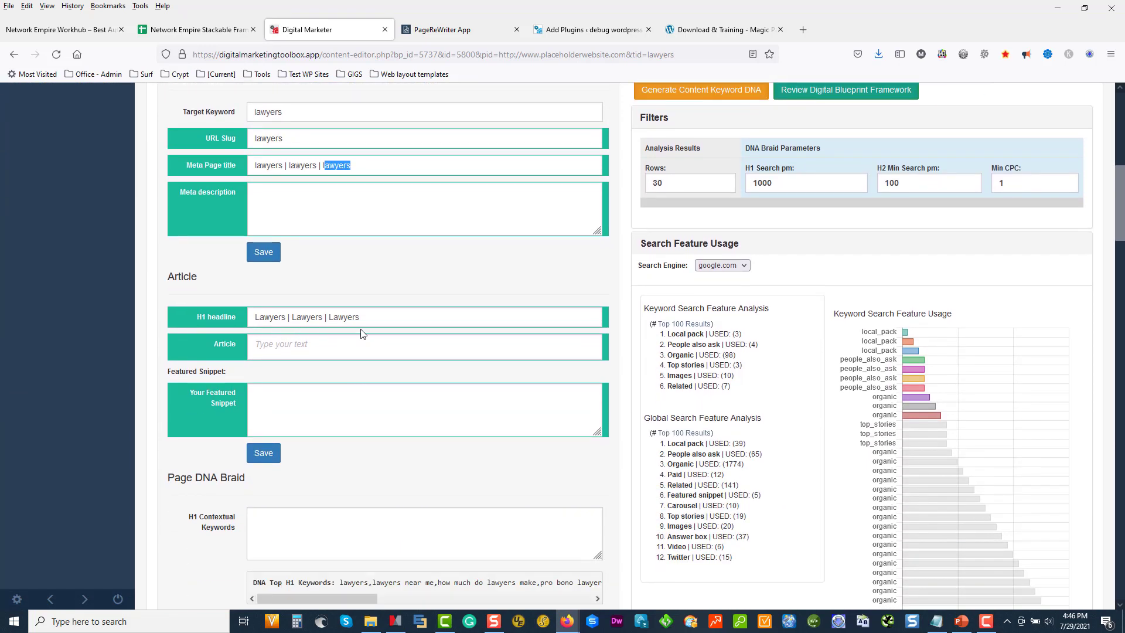
scroll(366, 340, "down", 3)
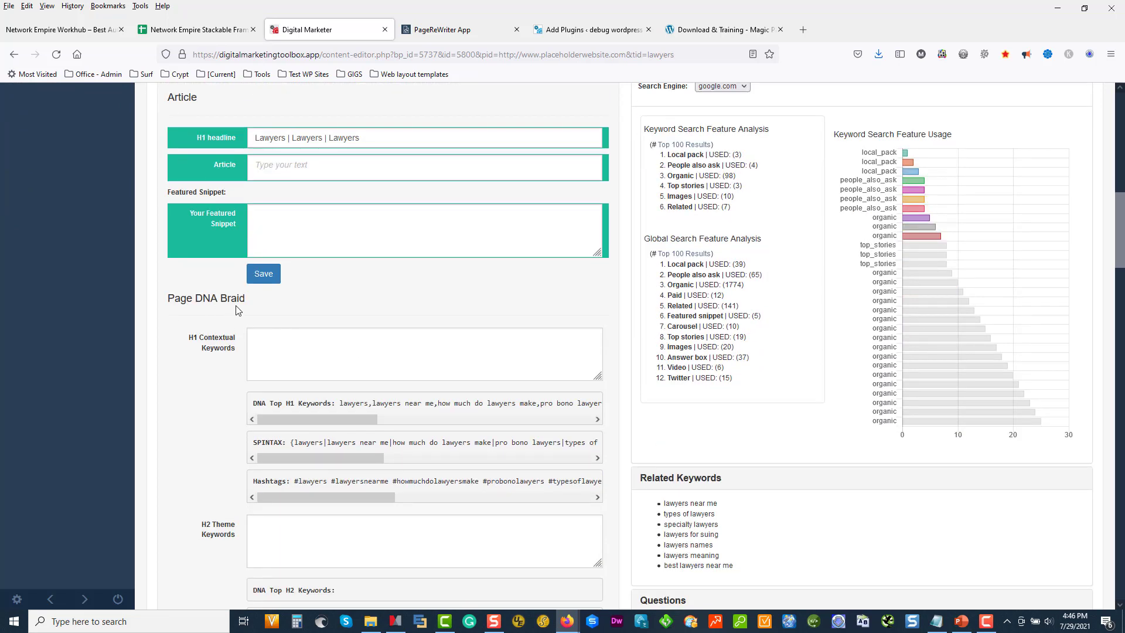
left_click_drag(301, 416, 334, 416)
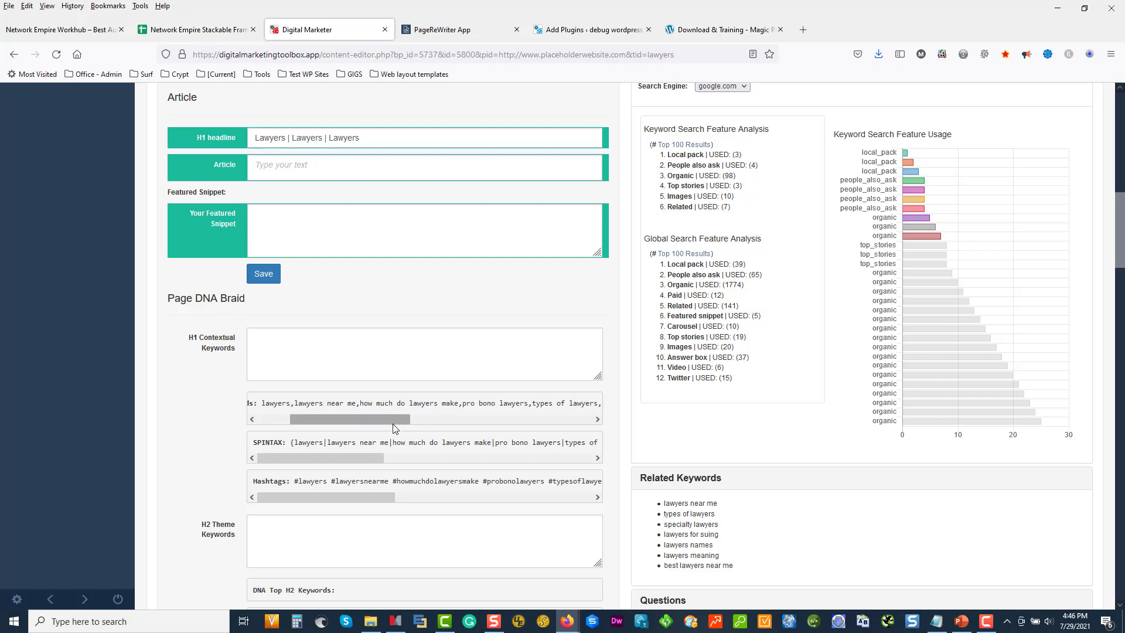
left_click_drag(394, 424, 595, 450)
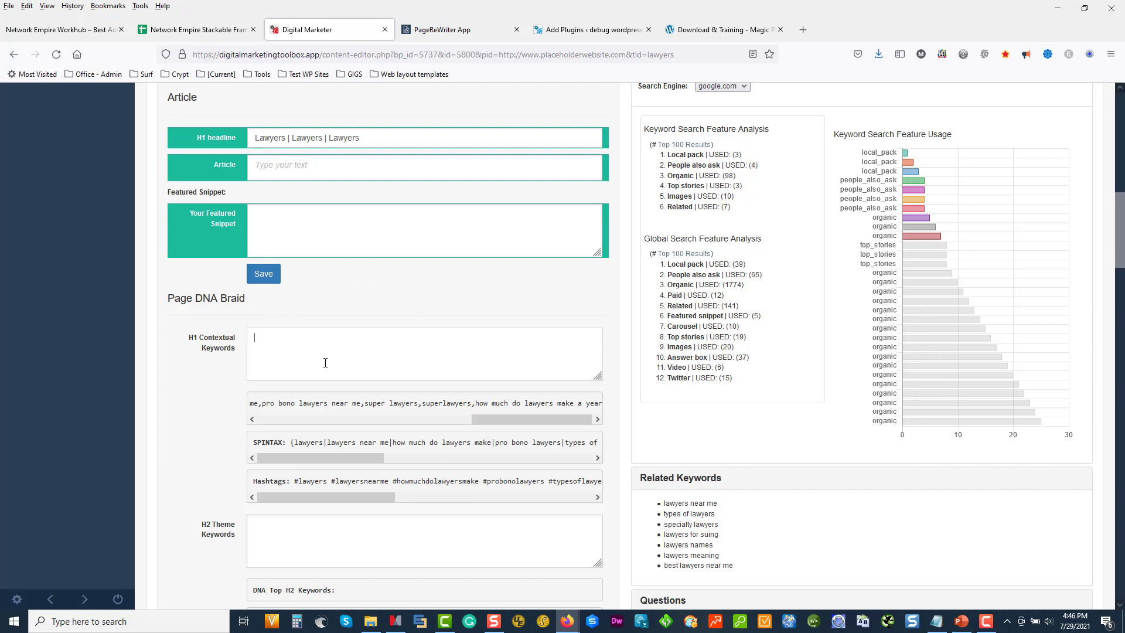
- Open the website architecture's Level 1 silos and set the product for the funnel conversion rules to lawyers
scroll(328, 353, "up", 3)
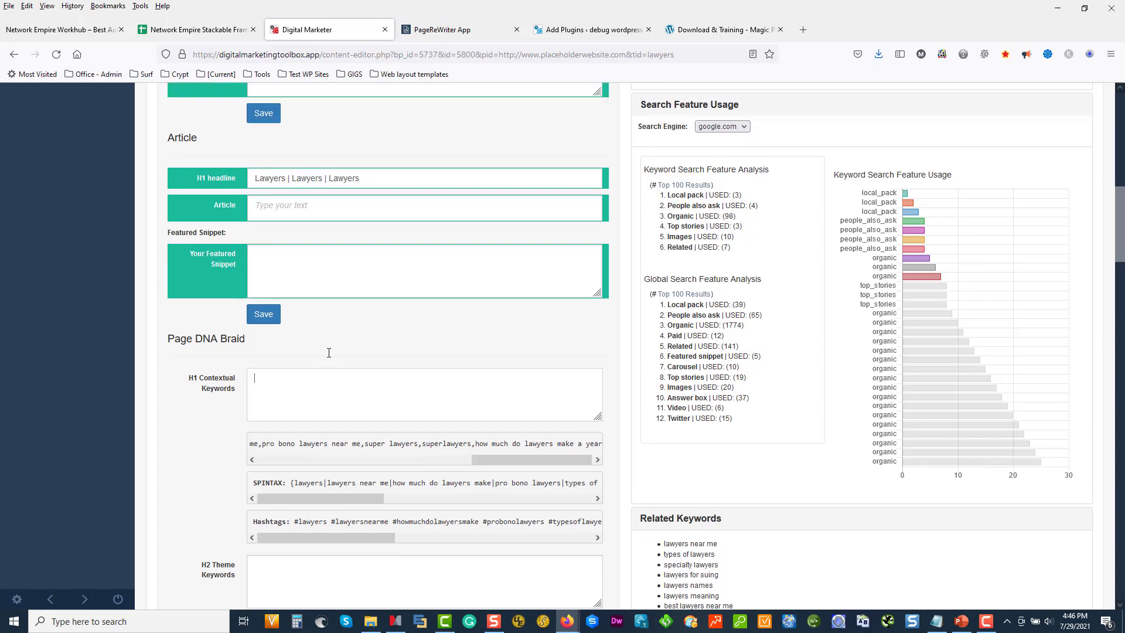
scroll(331, 354, "up", 7)
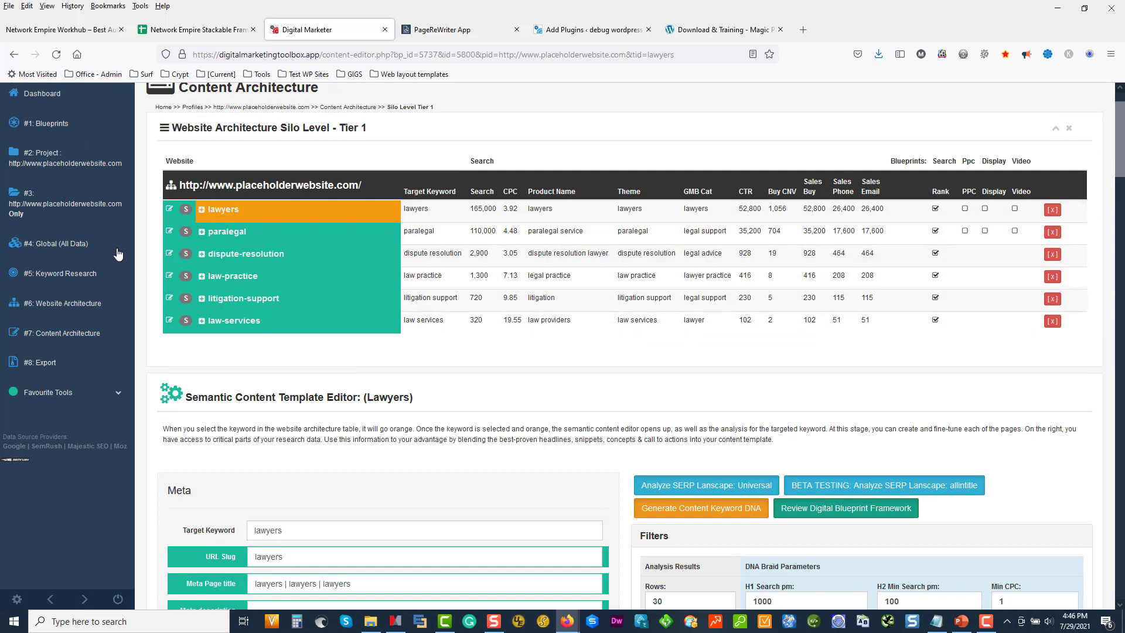
left_click(75, 309)
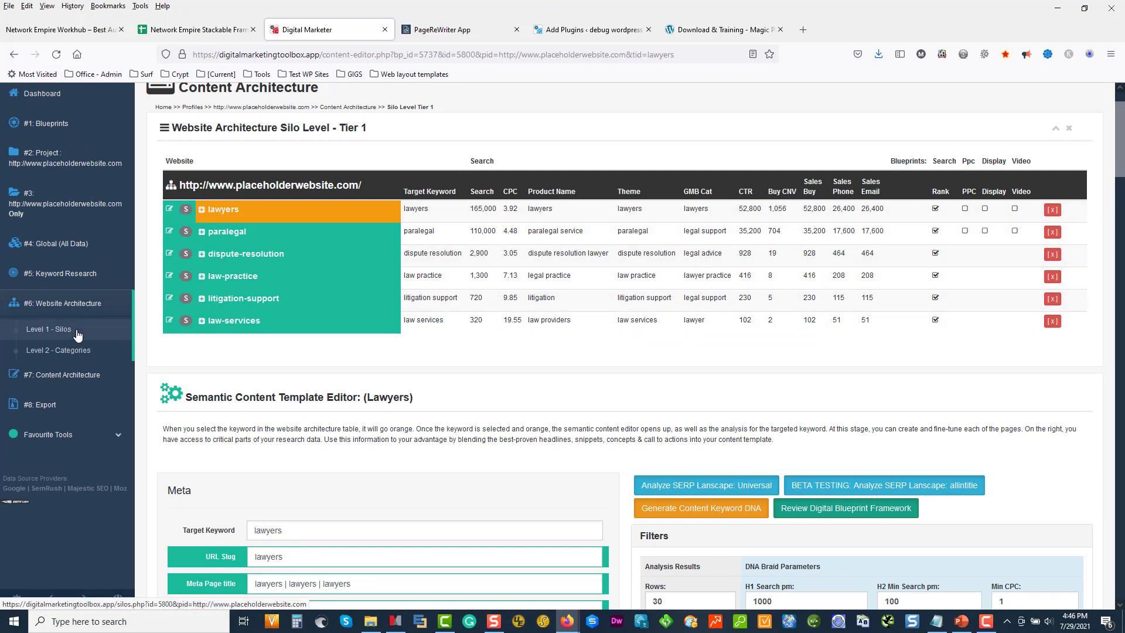
left_click(78, 332)
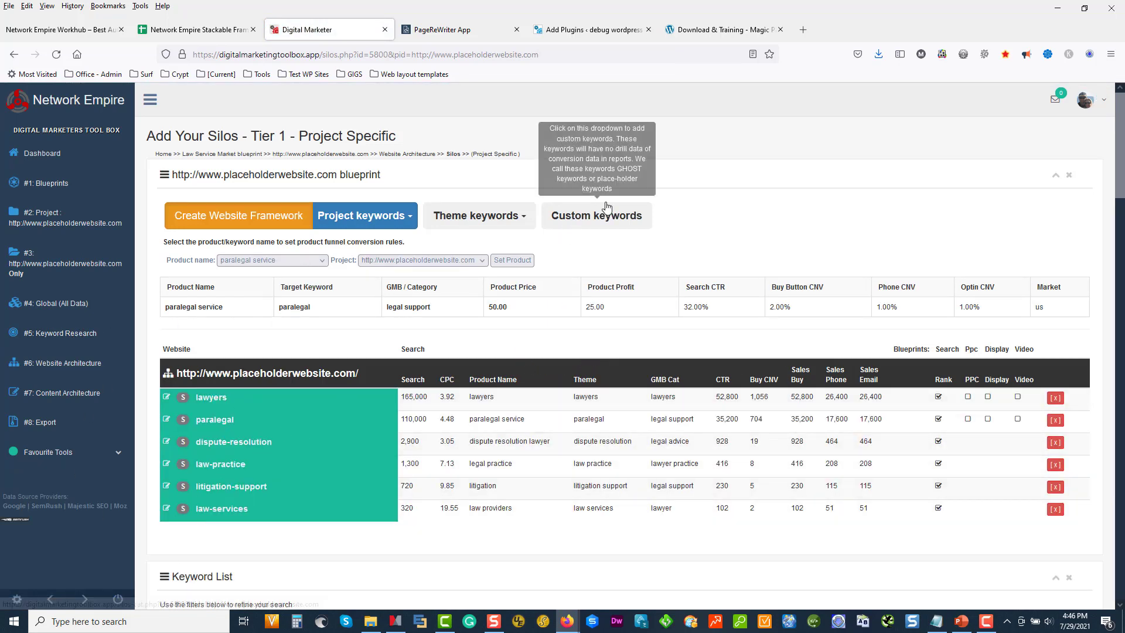
left_click(288, 265)
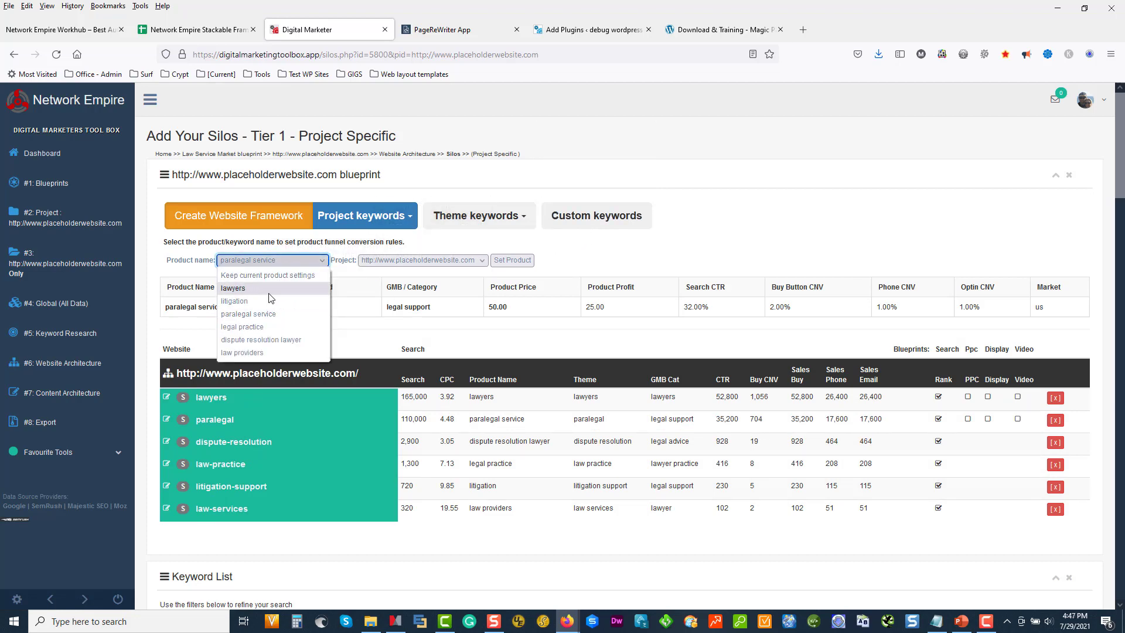
left_click(232, 288)
left_click(518, 262)
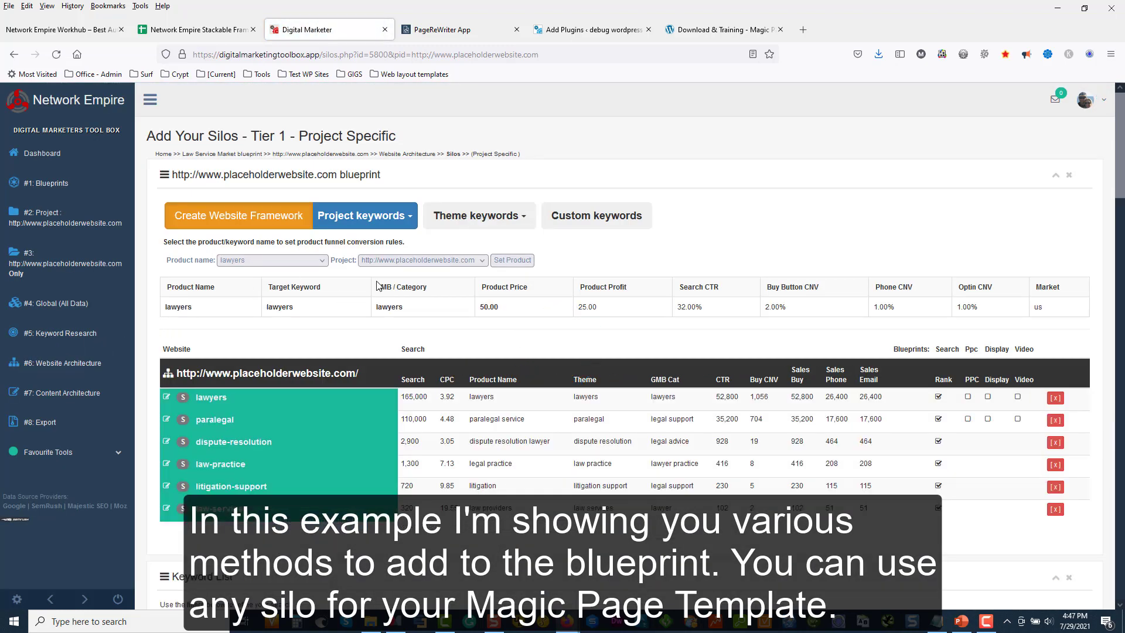
- Start a custom keyword for the blueprint with "services" as both the keyword to rank and the slug
left_click(603, 220)
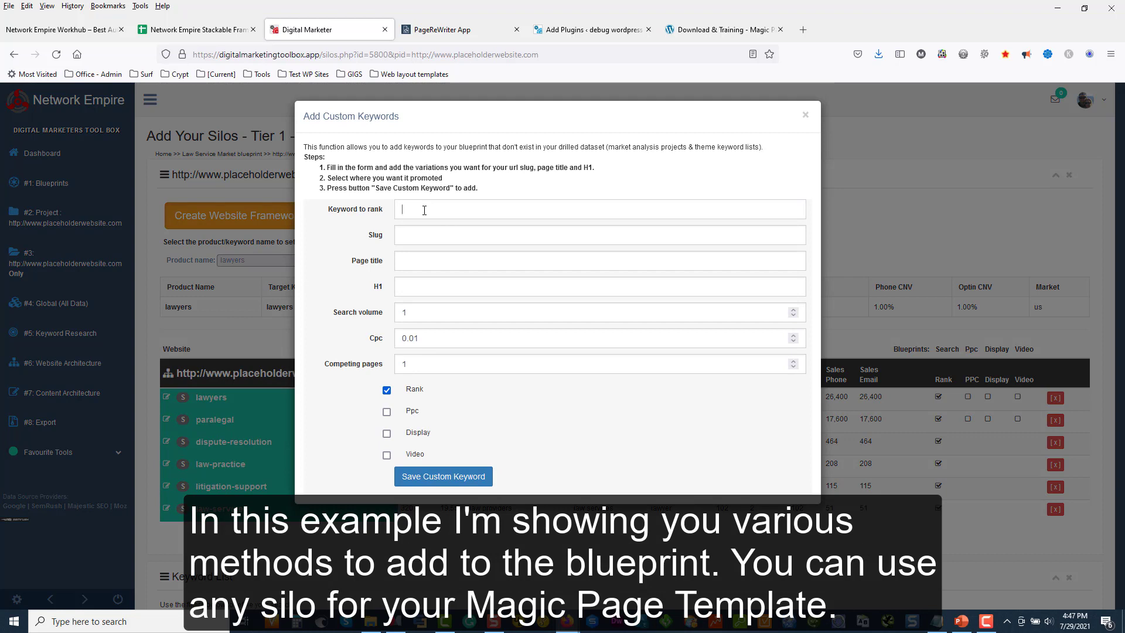
type("services")
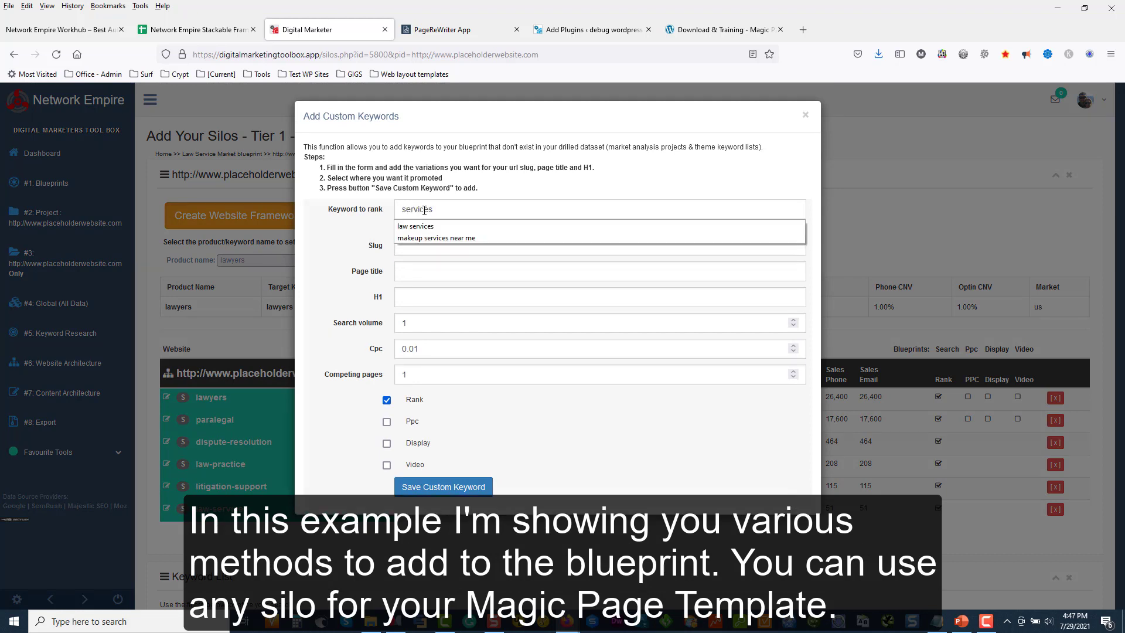
left_click_drag(434, 210, 401, 210)
key("ctrl+c")
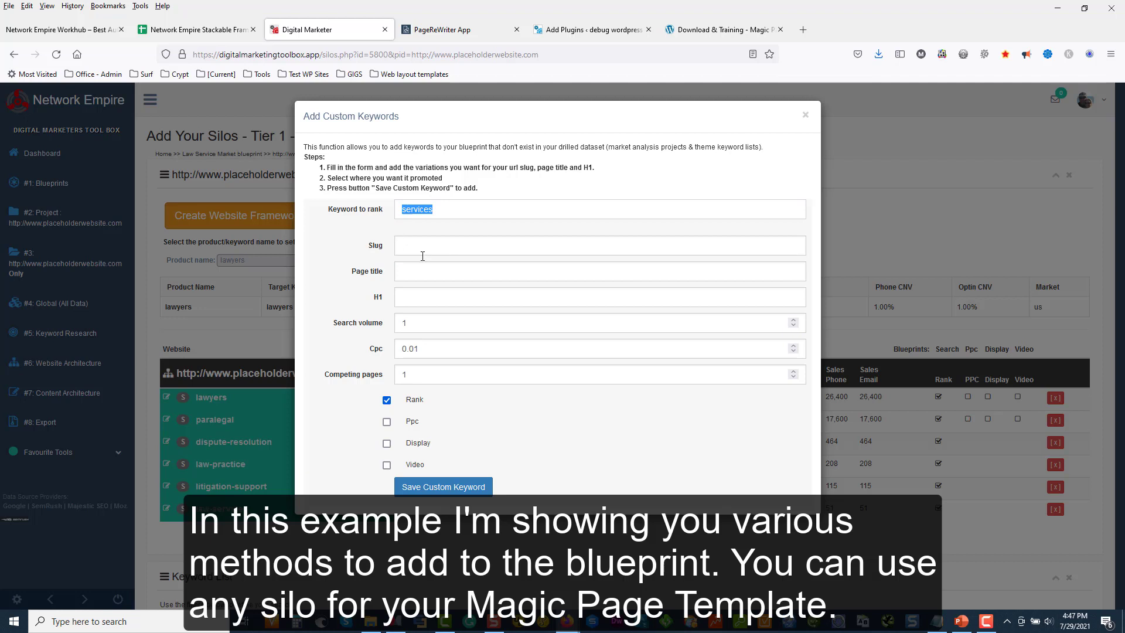
left_click(415, 247)
key("ctrl+v")
- Enter "legal services near me" as the custom keyword's page title and H1
left_click(420, 282)
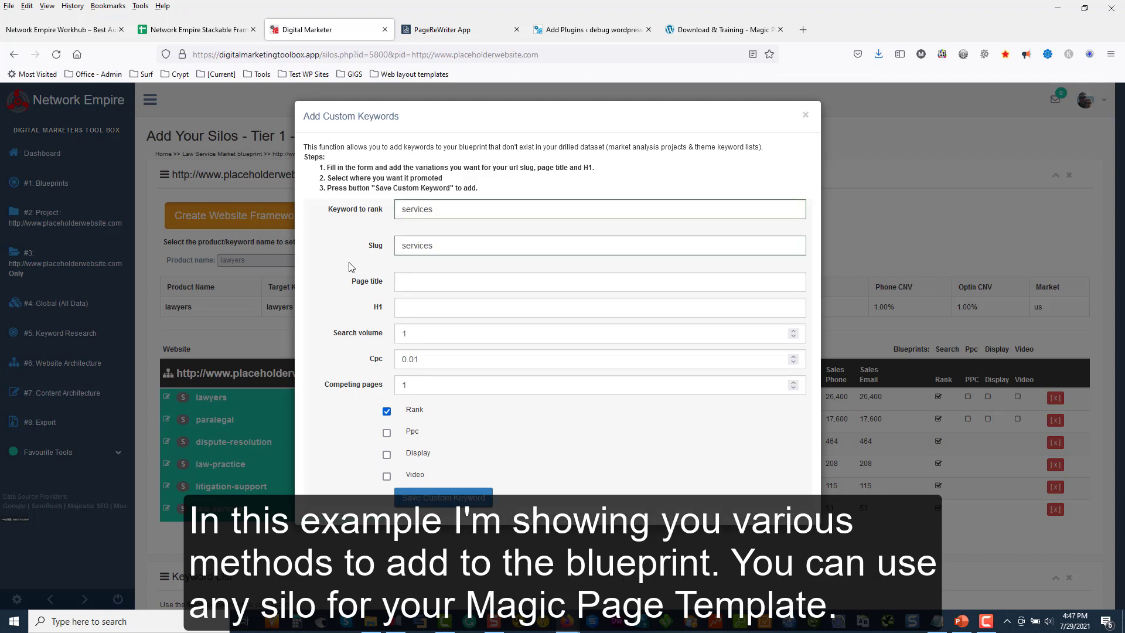
type("le")
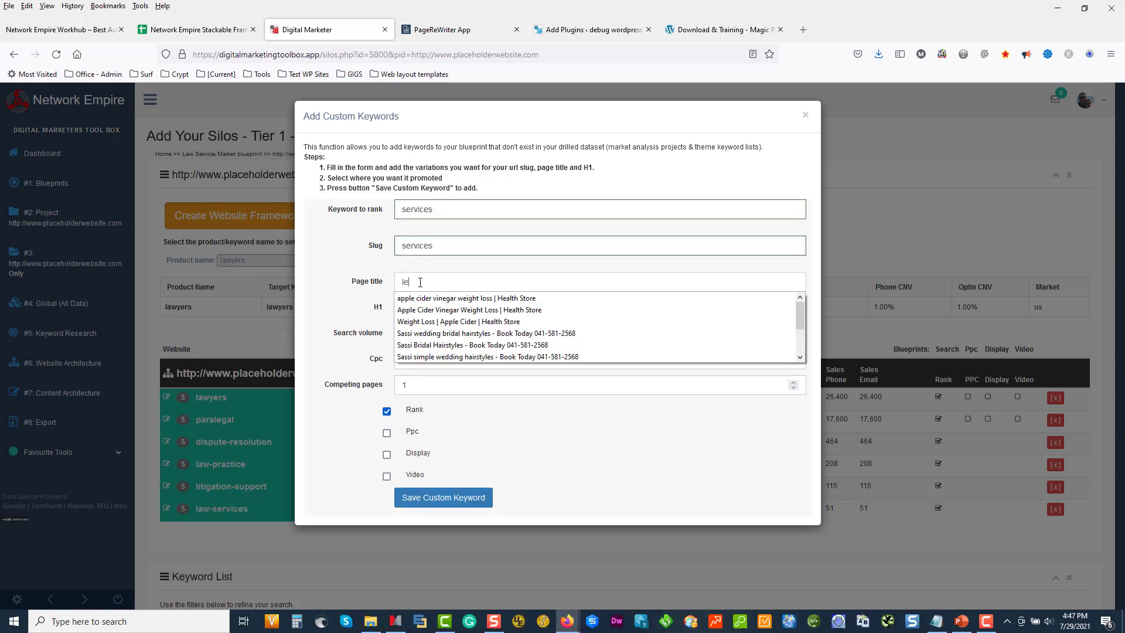
type("gal serv")
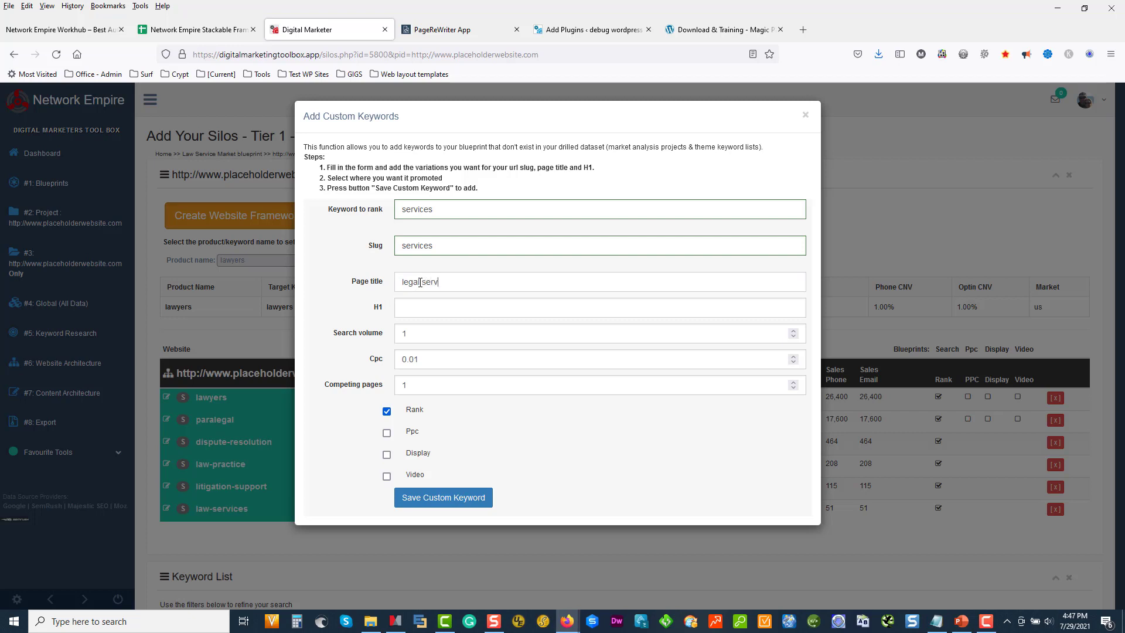
type("ics")
type("es near me")
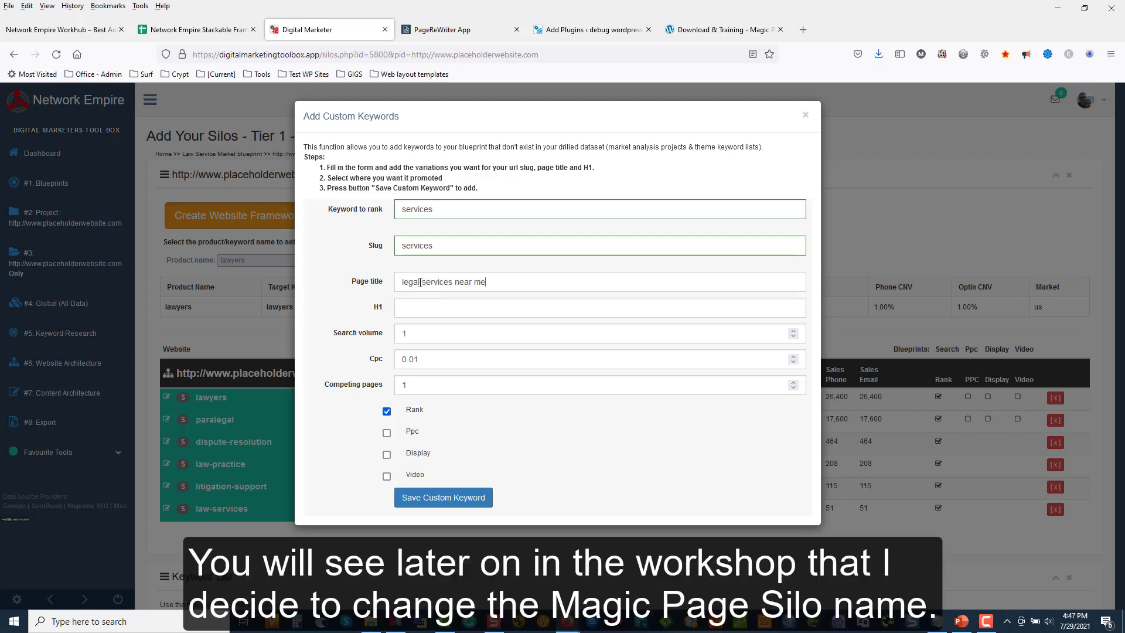
left_click_drag(490, 281, 327, 326)
key("ctrl+c")
left_click(452, 307)
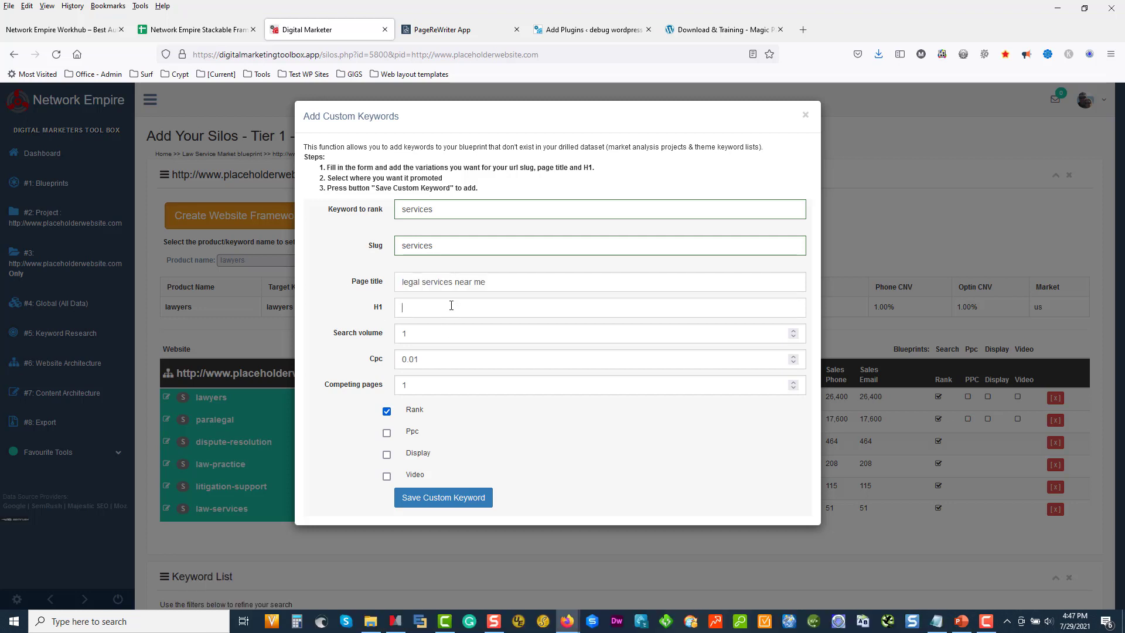
key("ctrl+v")
- Set search volume to 1000, CPC to 1.00 and competing pages to 1000, and save the custom keyword
double_click(433, 437)
left_click(368, 340)
type("000")
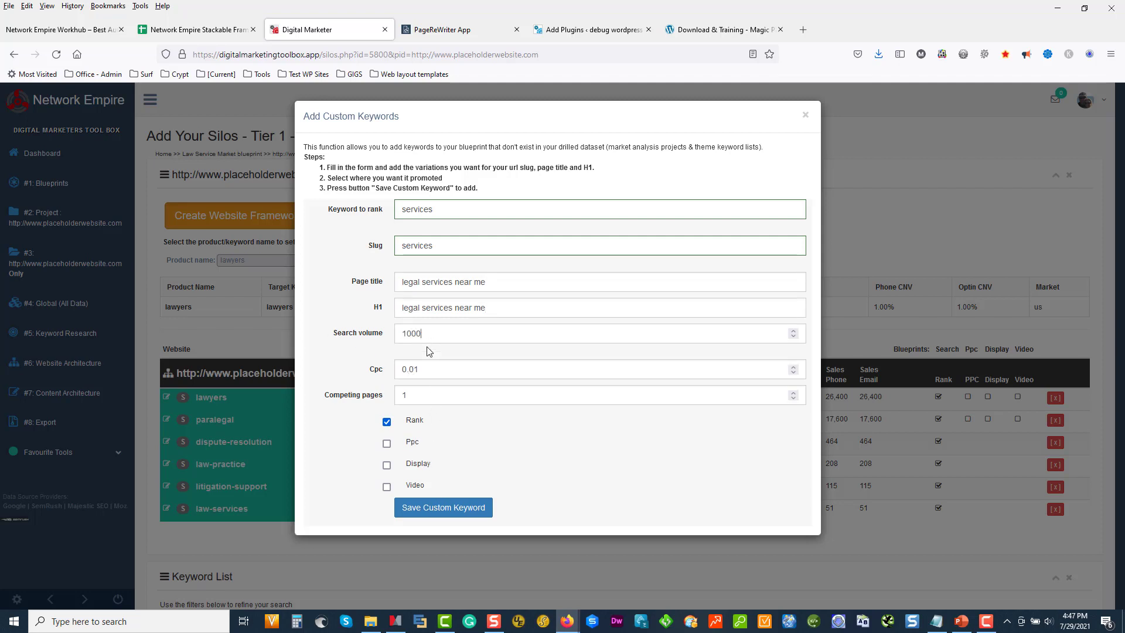
key("Tab")
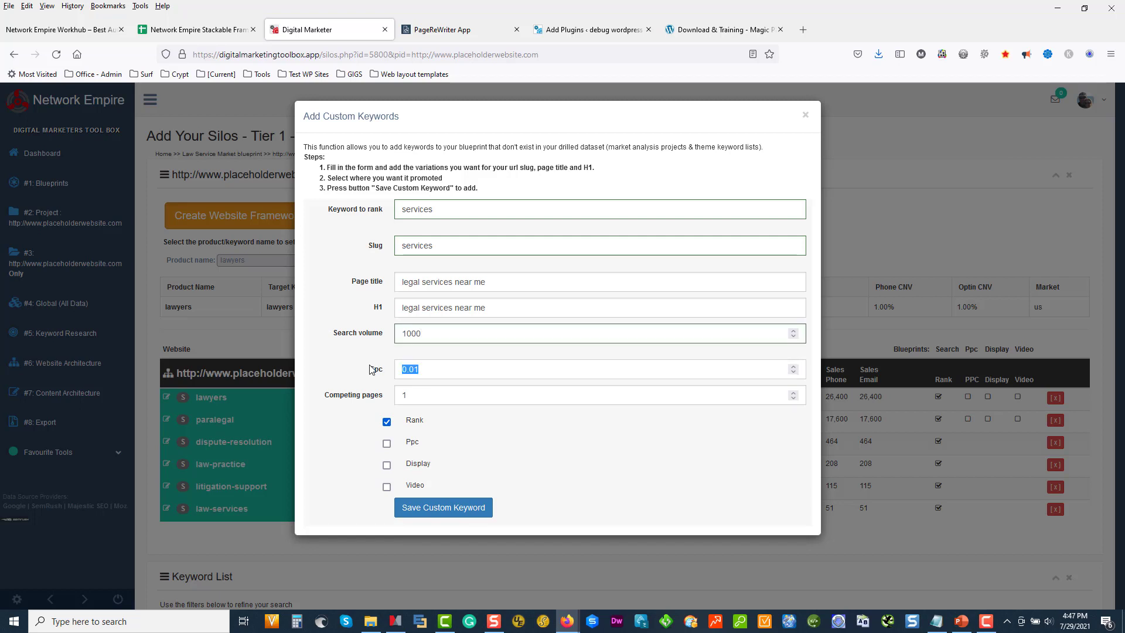
type("1")
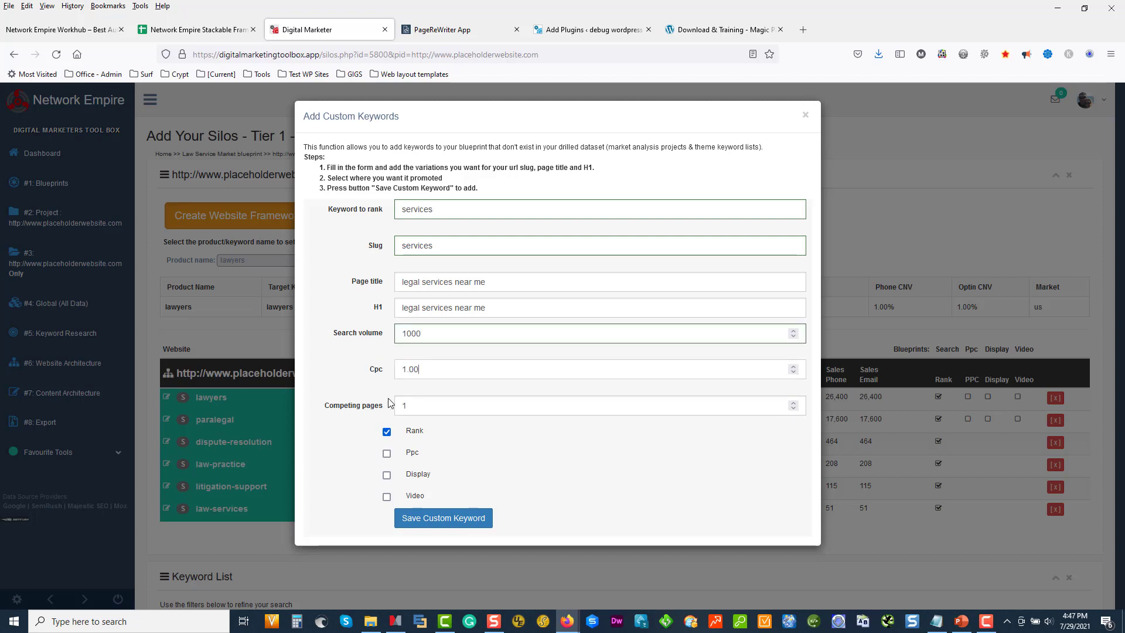
left_click(436, 402)
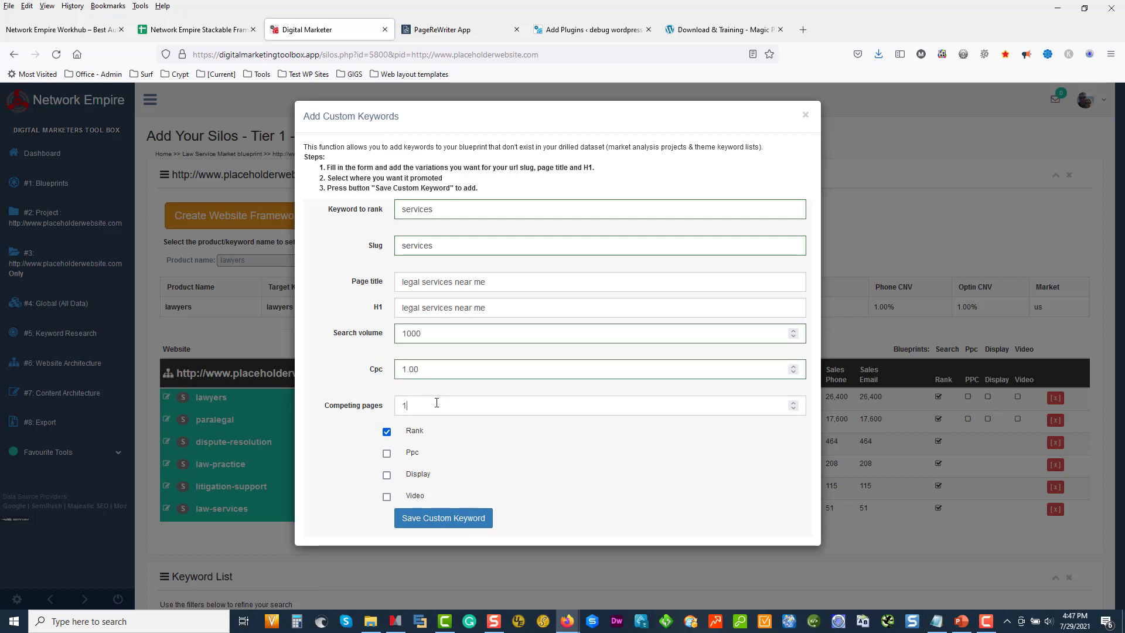
type("000000")
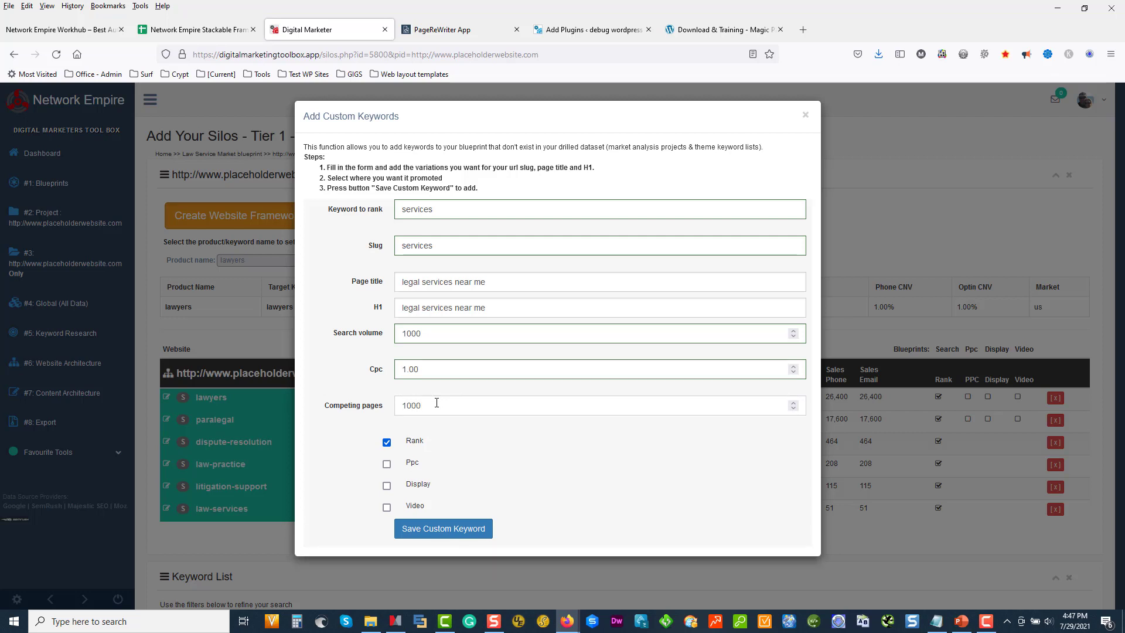
left_click(447, 527)
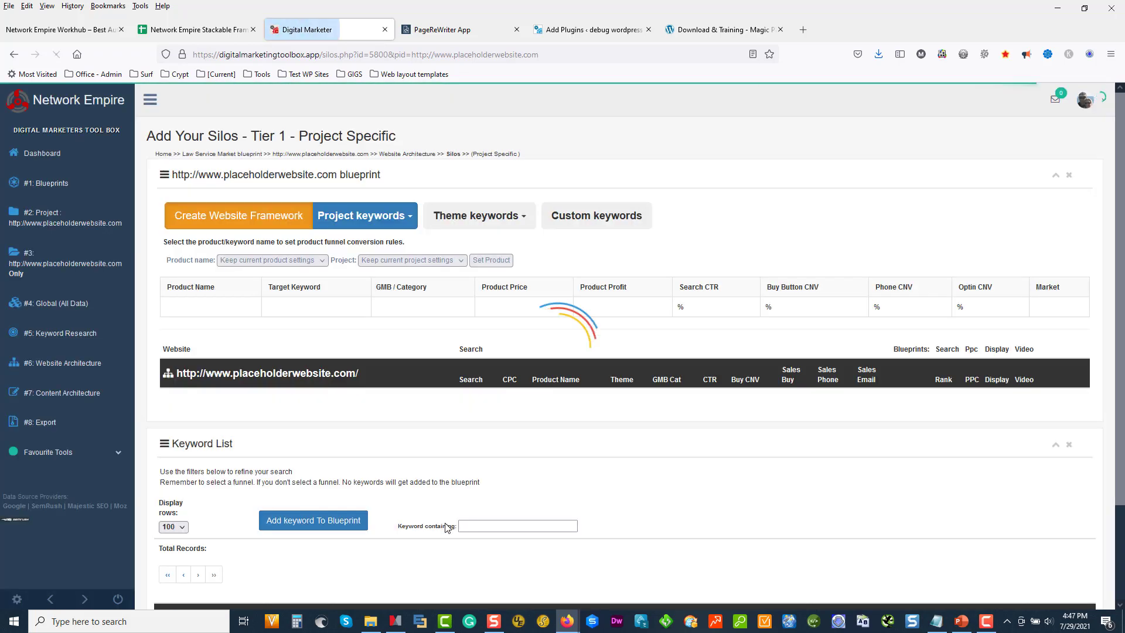
- Open the Level 1 silos in Content Architecture and load the services silo in the semantic content template editor
scroll(447, 310, "down", 4)
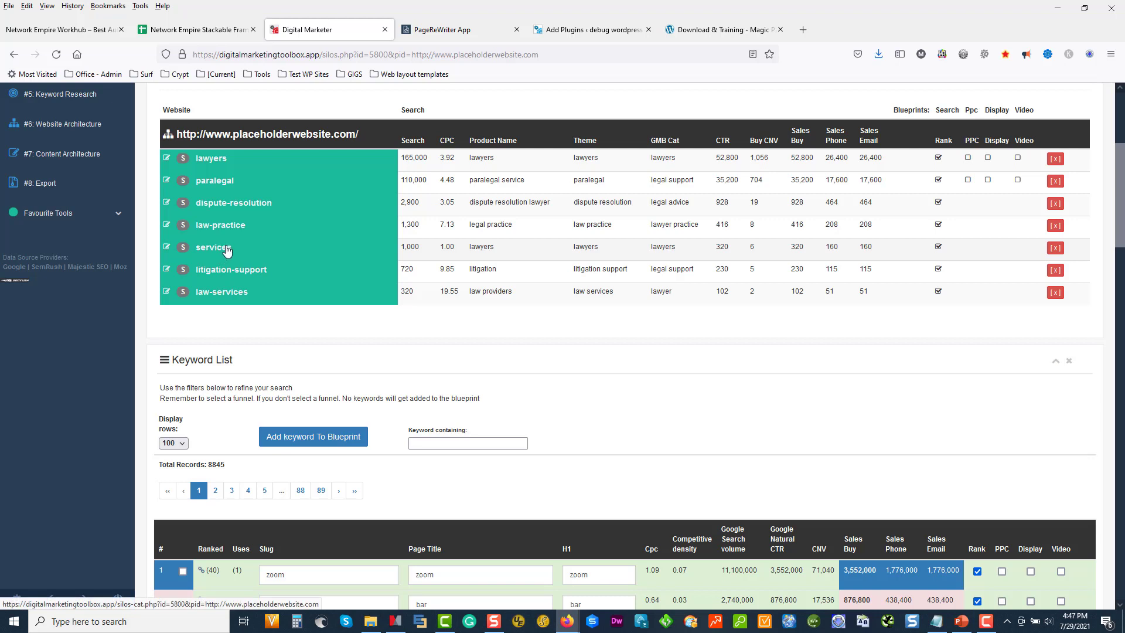
left_click(71, 155)
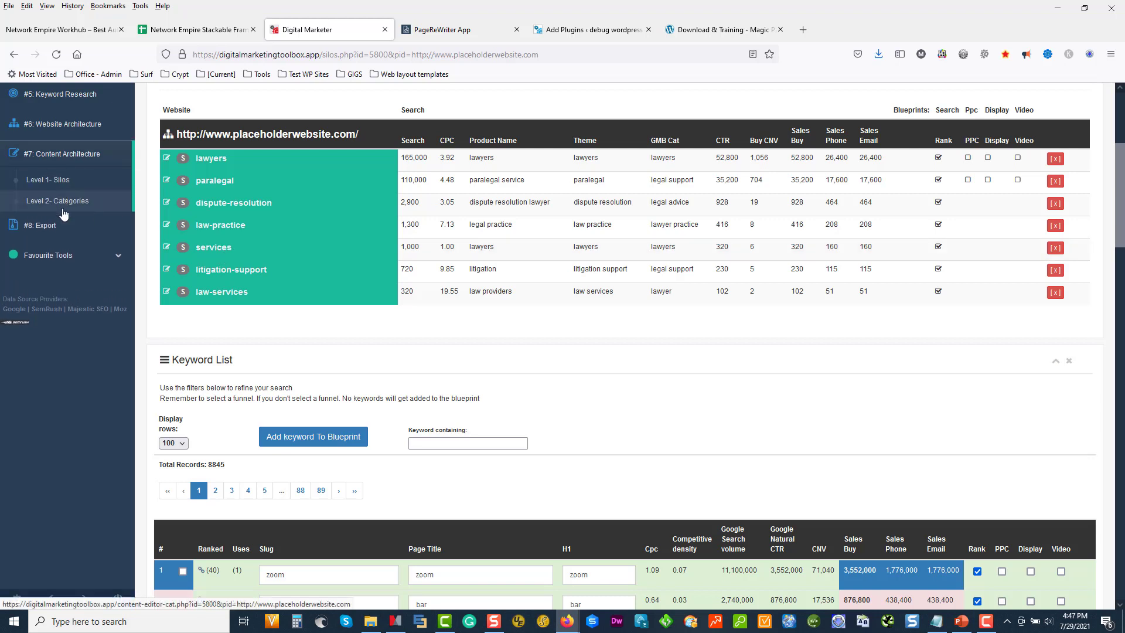
left_click(64, 181)
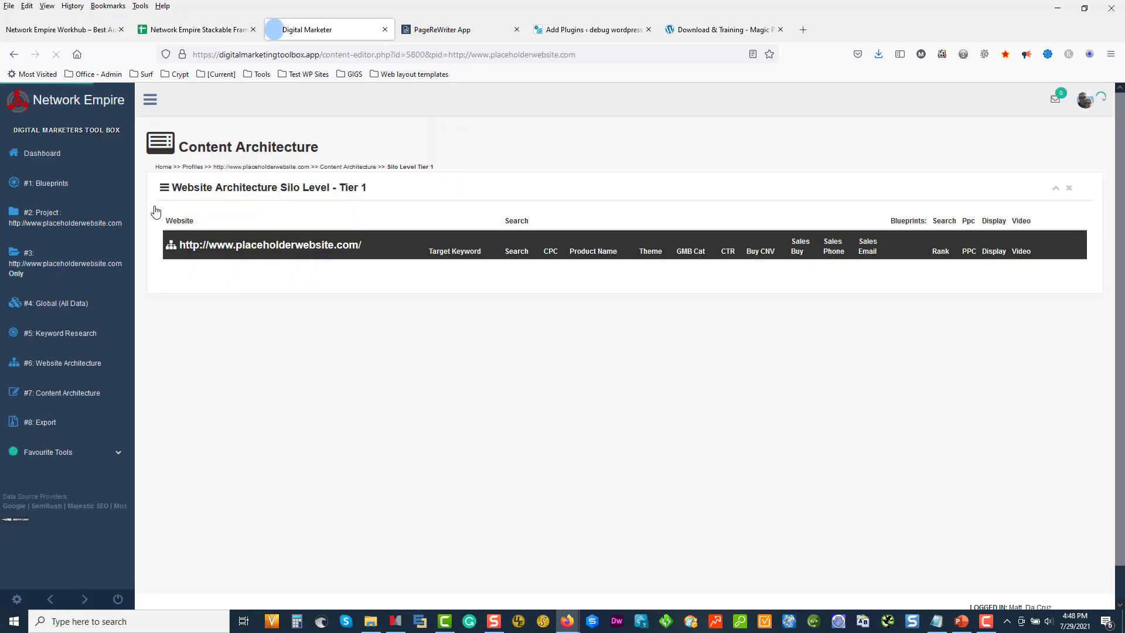
left_click(235, 363)
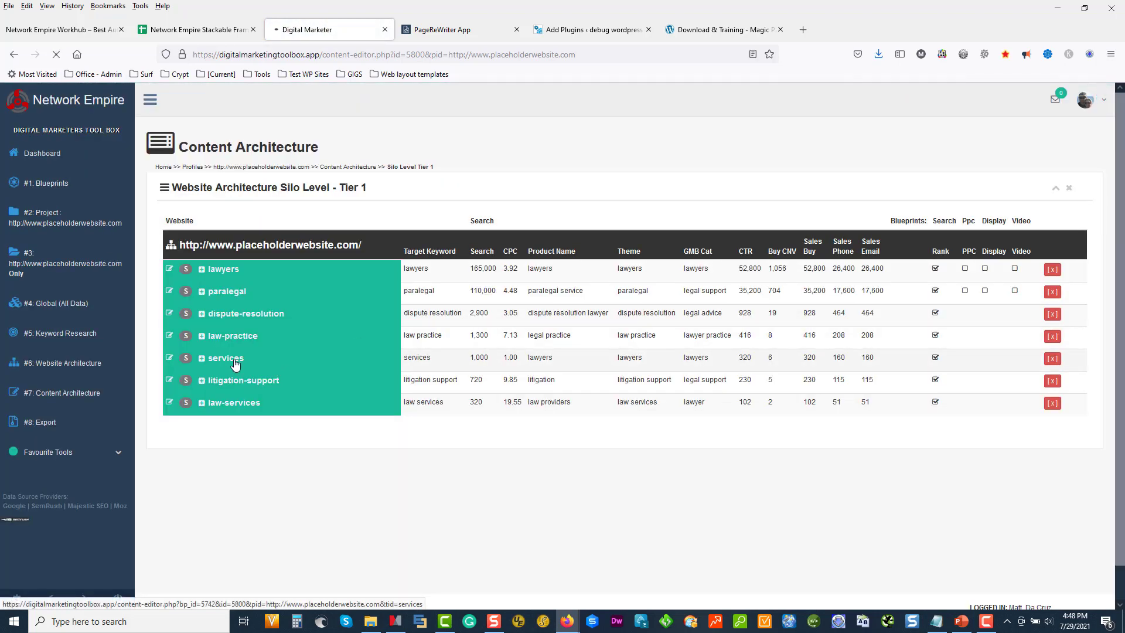
- Review the services silo's target keyword, URL slug and page title against its row in the website architecture table
scroll(281, 360, "down", 5)
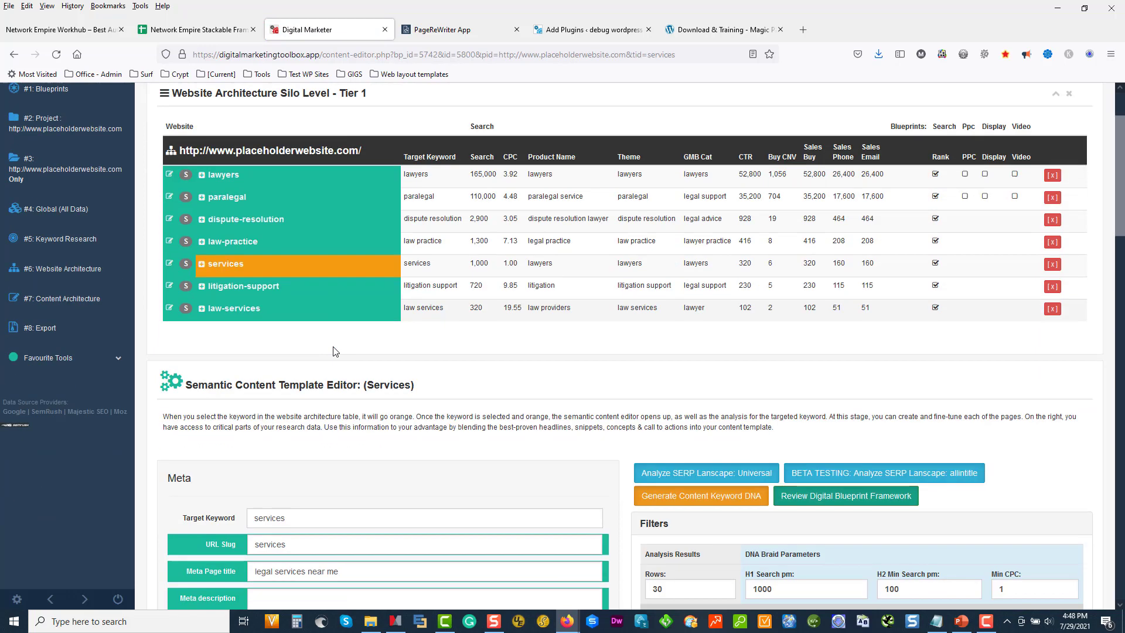
scroll(331, 342, "down", 1)
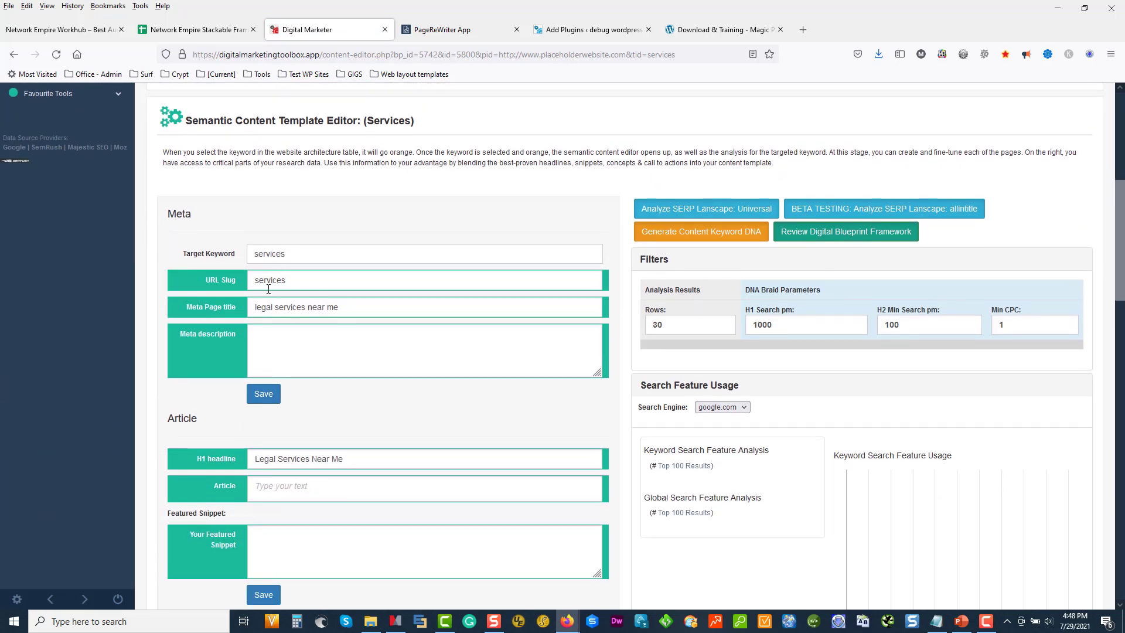
double_click(286, 253)
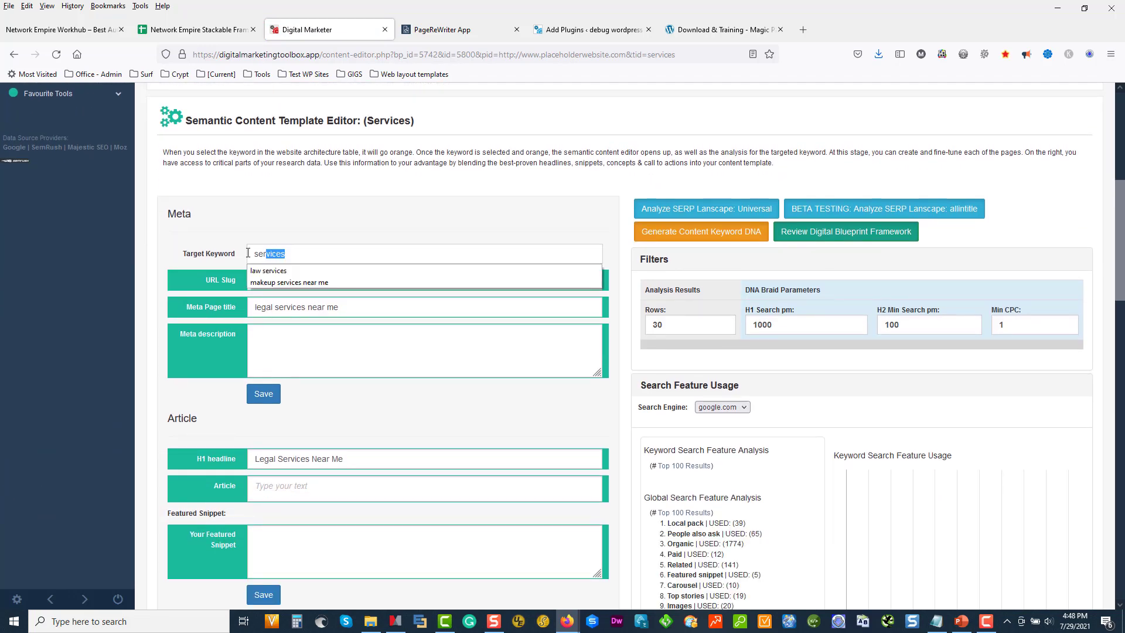
left_click(259, 258)
scroll(304, 257, "up", 6)
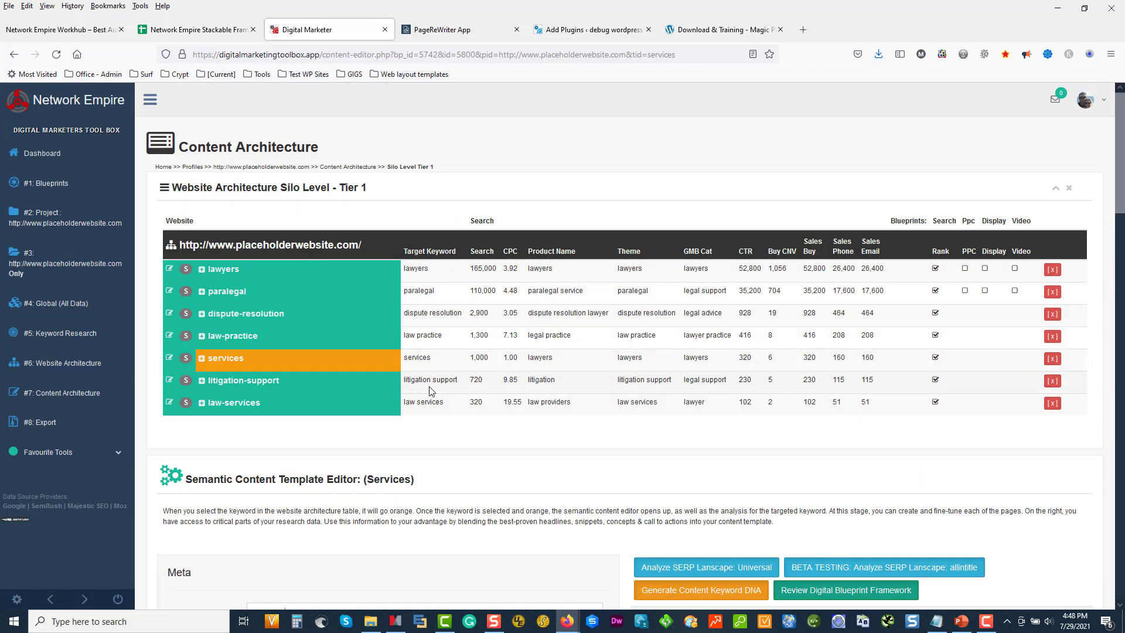
scroll(429, 389, "down", 5)
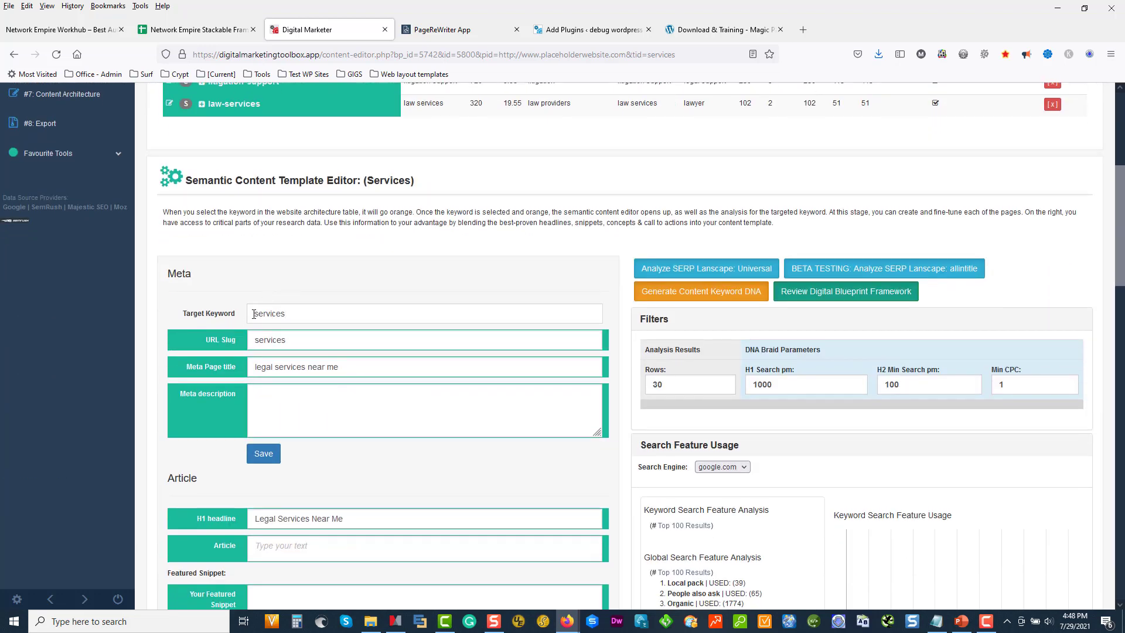
- Change the services silo's target keyword to "legal services", save it, and run the universal SERP landscape analysis
left_click(253, 315)
type("legal")
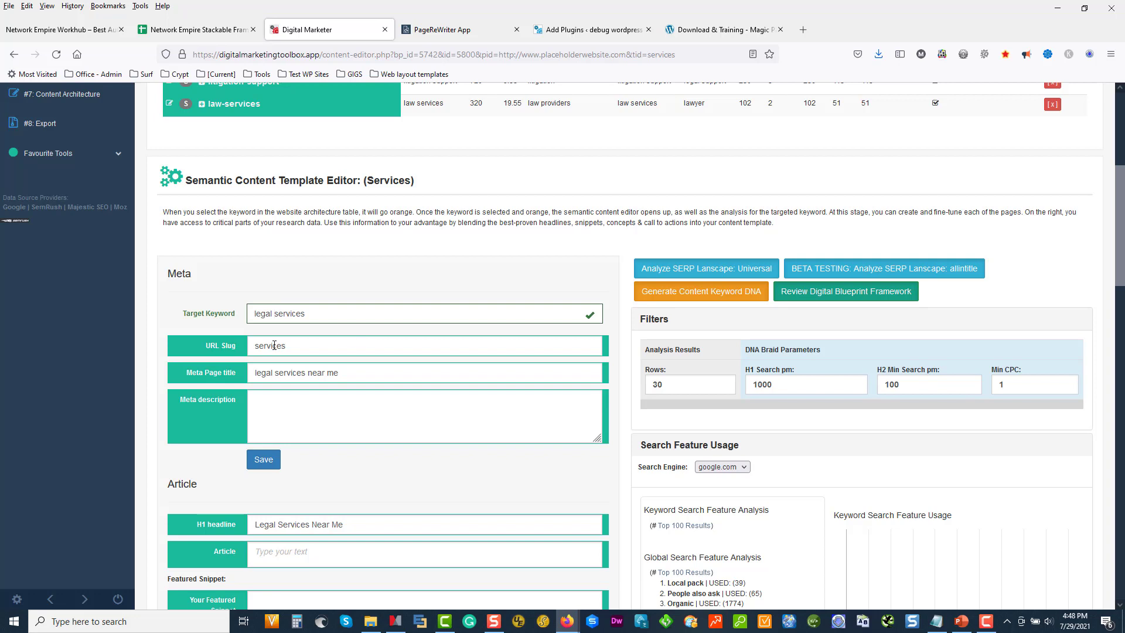
left_click(263, 461)
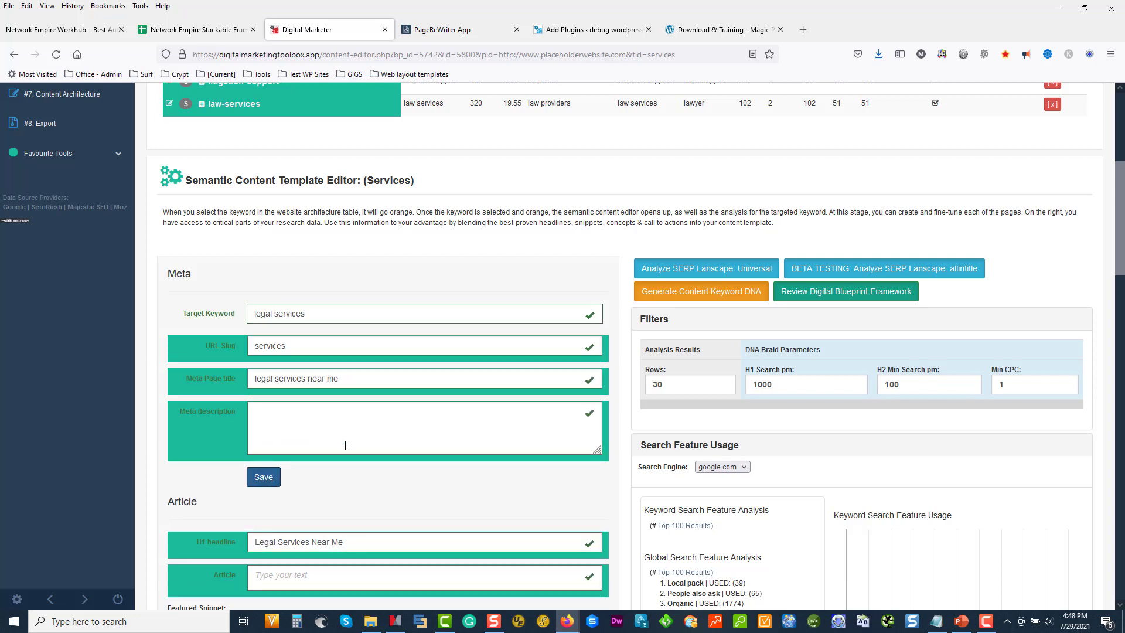
left_click(720, 276)
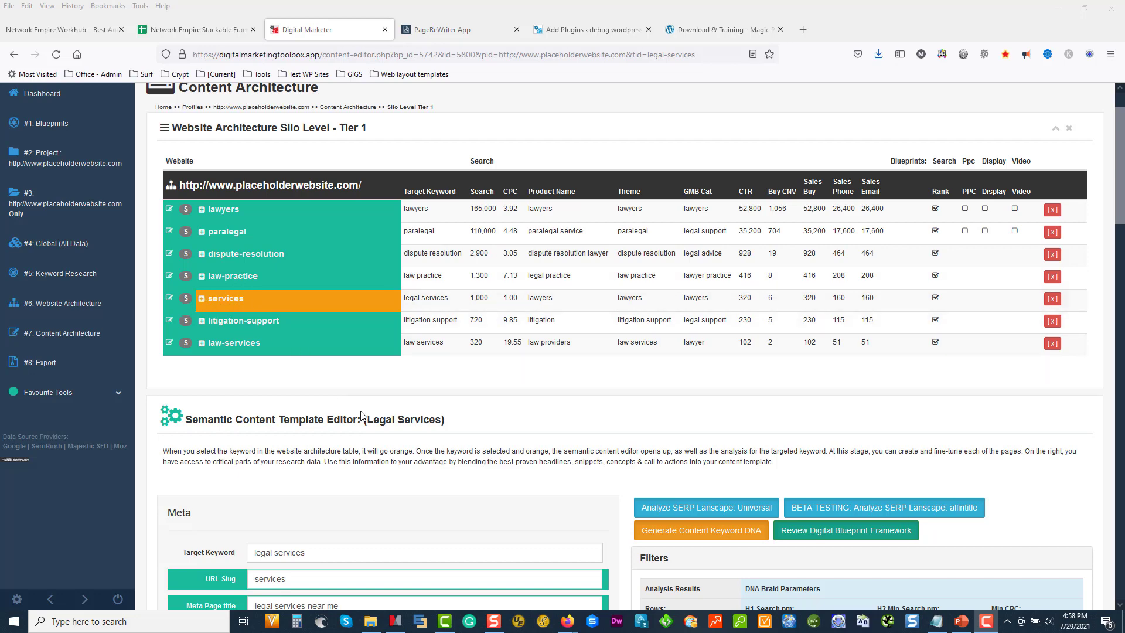
- Prefix the meta page title "legal services near me" with "[MAGIC PAGE SILO]" and save the meta fields
left_click(326, 502)
scroll(330, 502, "down", 3)
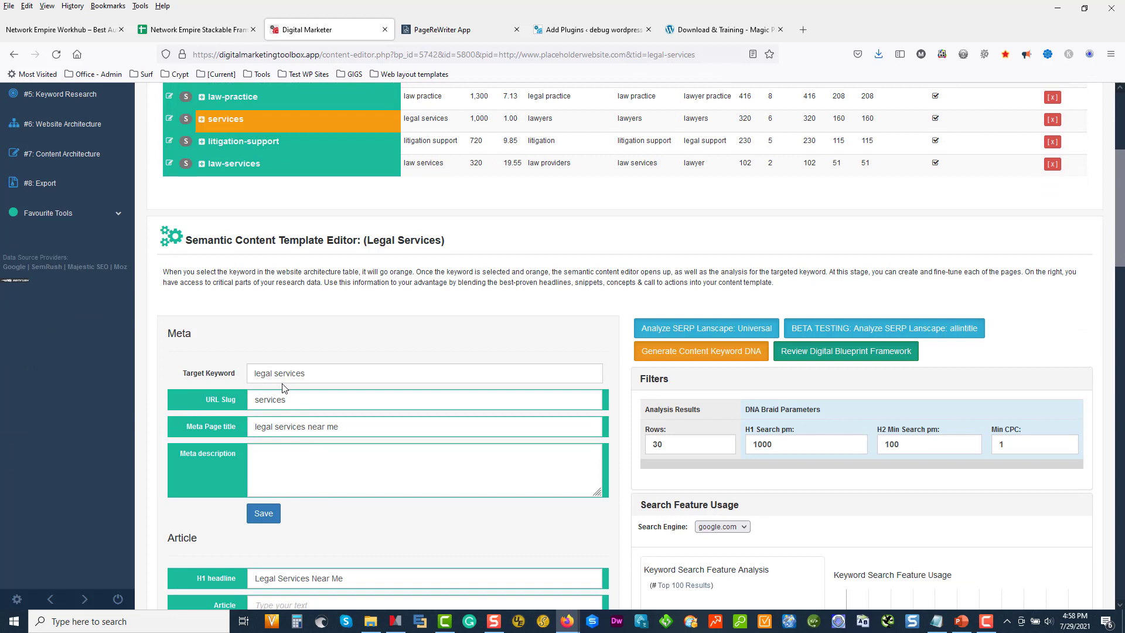
key("Tab")
type("[")
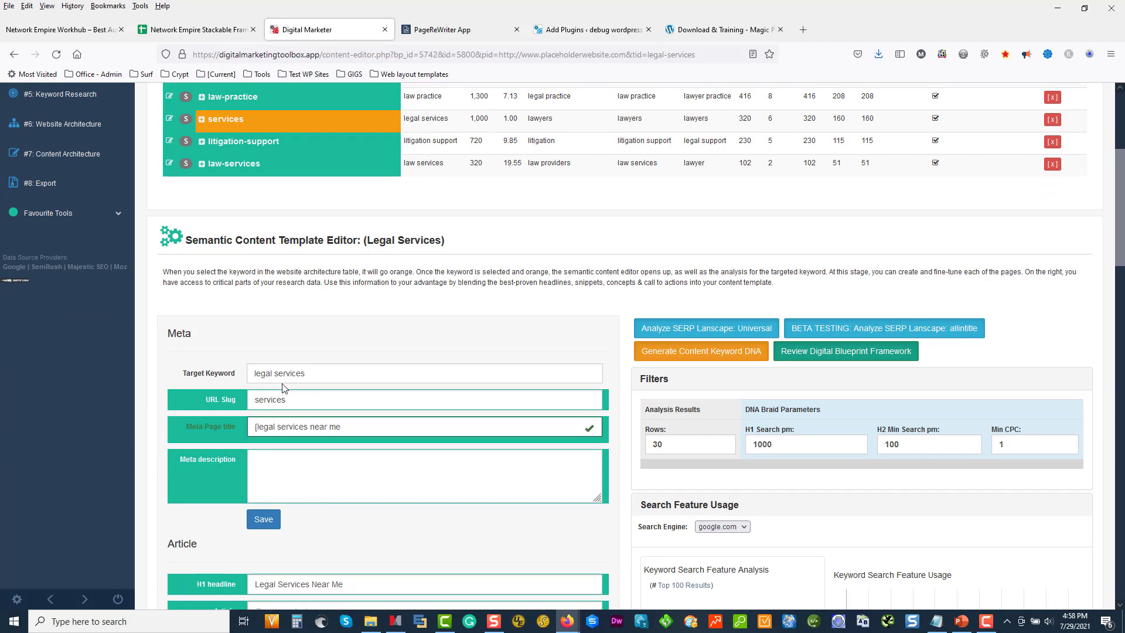
type("MAGIC PAGE")
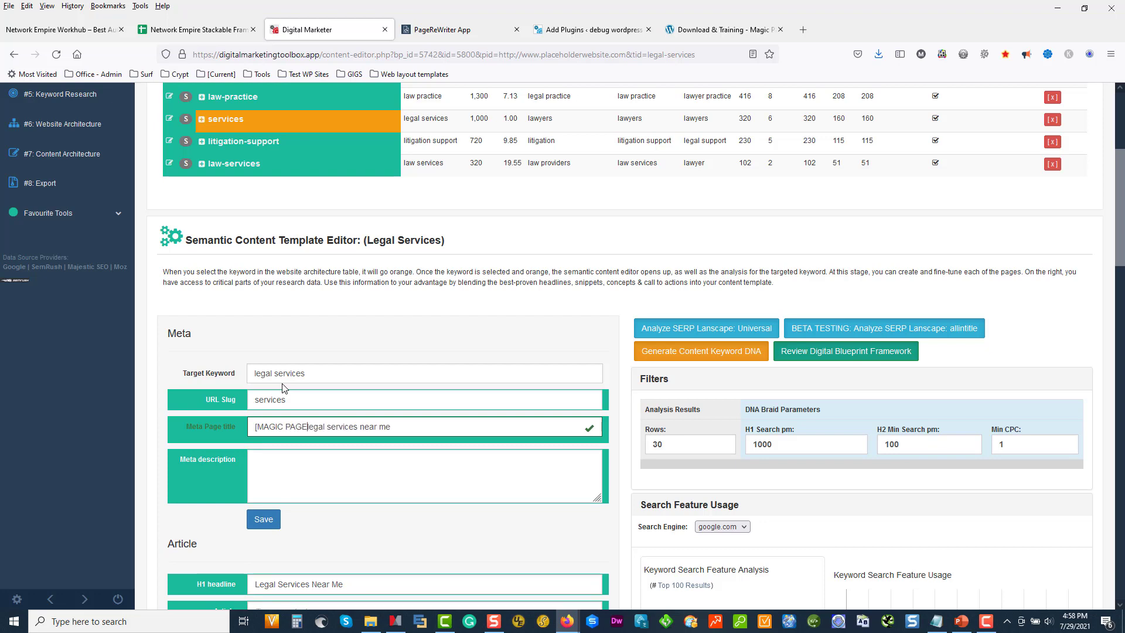
type(" SIL")
type("O]")
left_click(264, 520)
- Enlarge the H1 Contextual Keywords box in the Page DNA Braid and copy the full H1 SPINTAX string into it
scroll(408, 387, "down", 3)
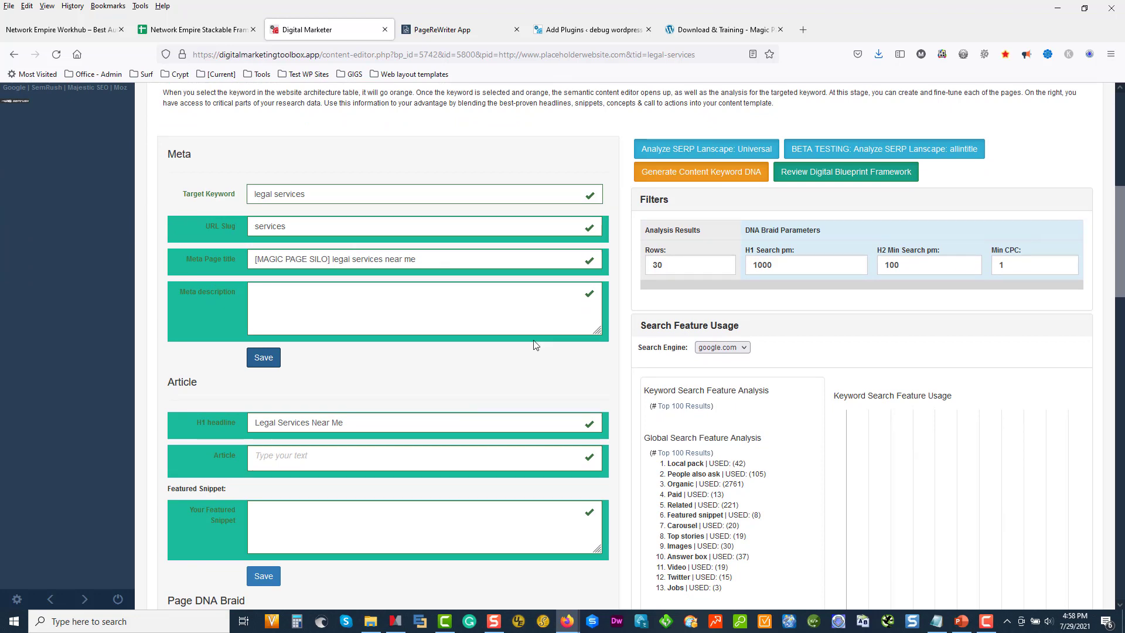
scroll(534, 343, "down", 5)
scroll(550, 359, "down", 2)
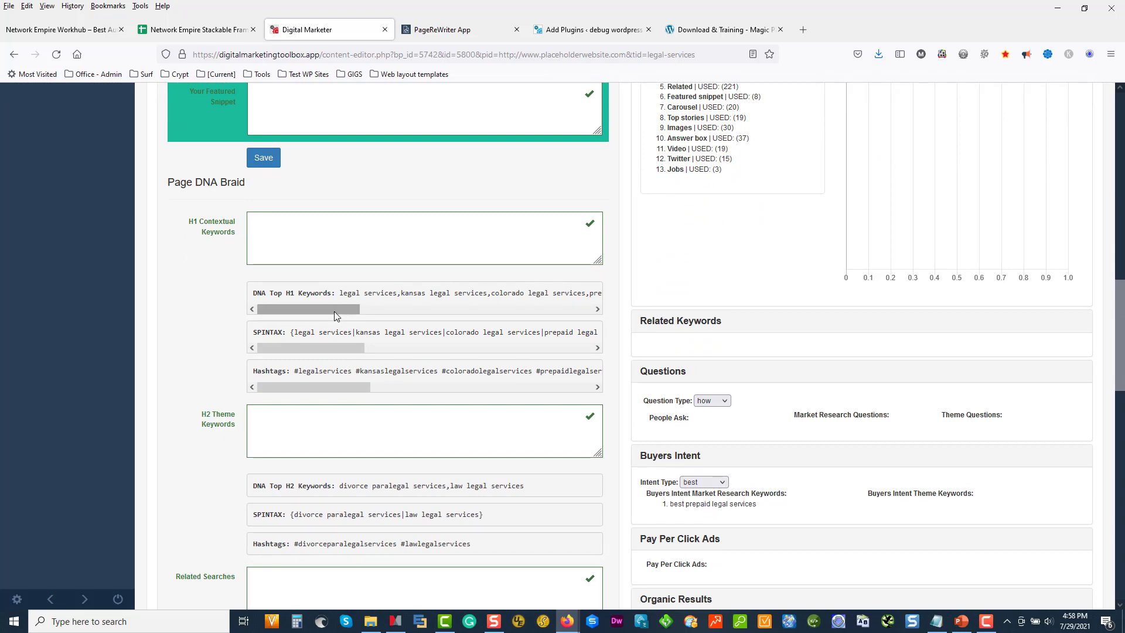
scroll(334, 312, "right", 3)
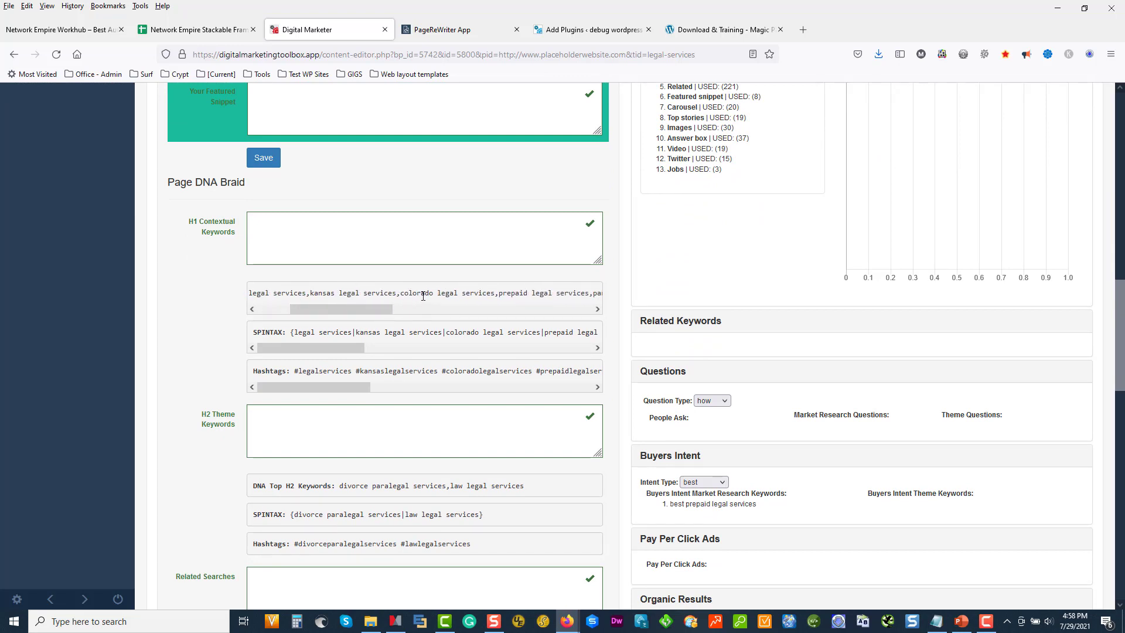
left_click_drag(381, 308, 550, 360)
left_click_drag(598, 260, 612, 322)
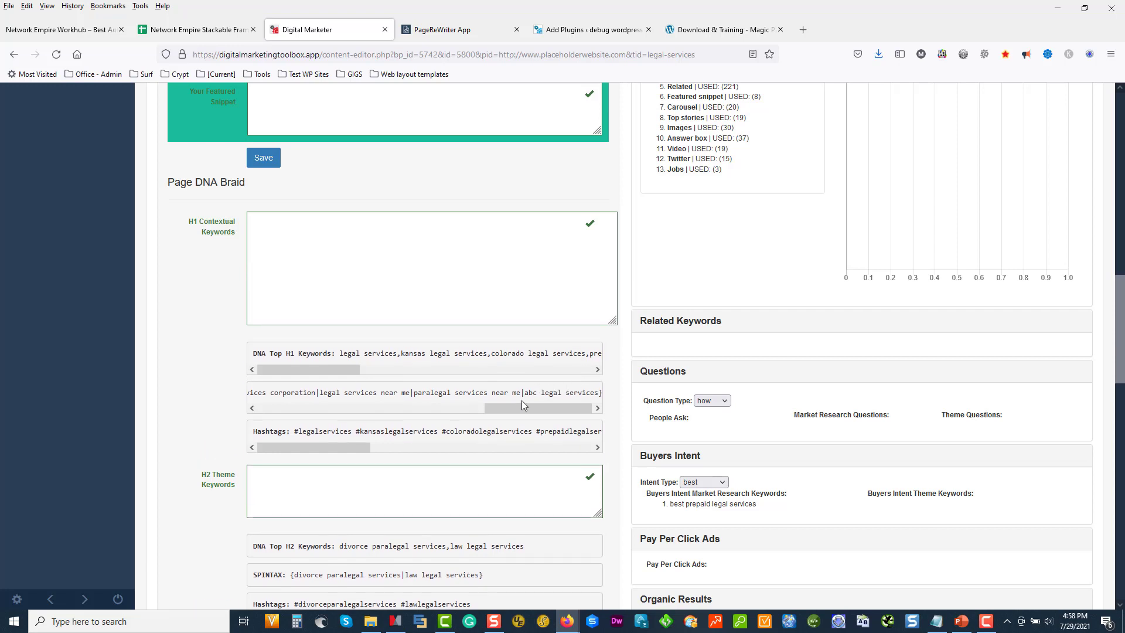
key("ctrl+a")
left_click(521, 401)
left_click_drag(601, 392, 291, 394)
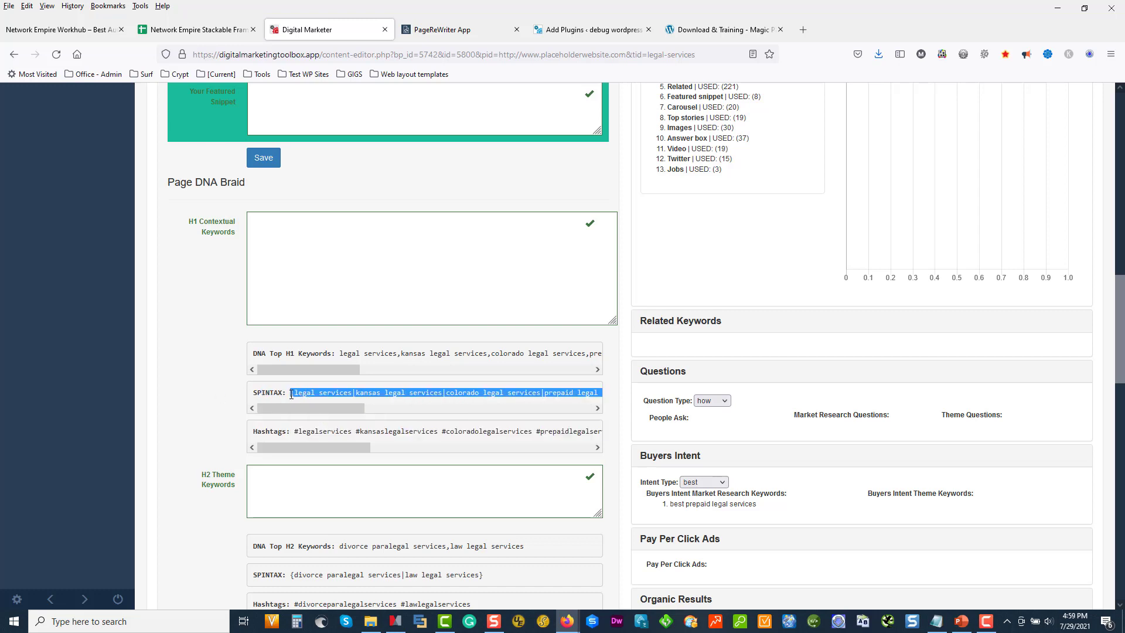
key("ctrl+c")
left_click(294, 254)
key("ctrl+v")
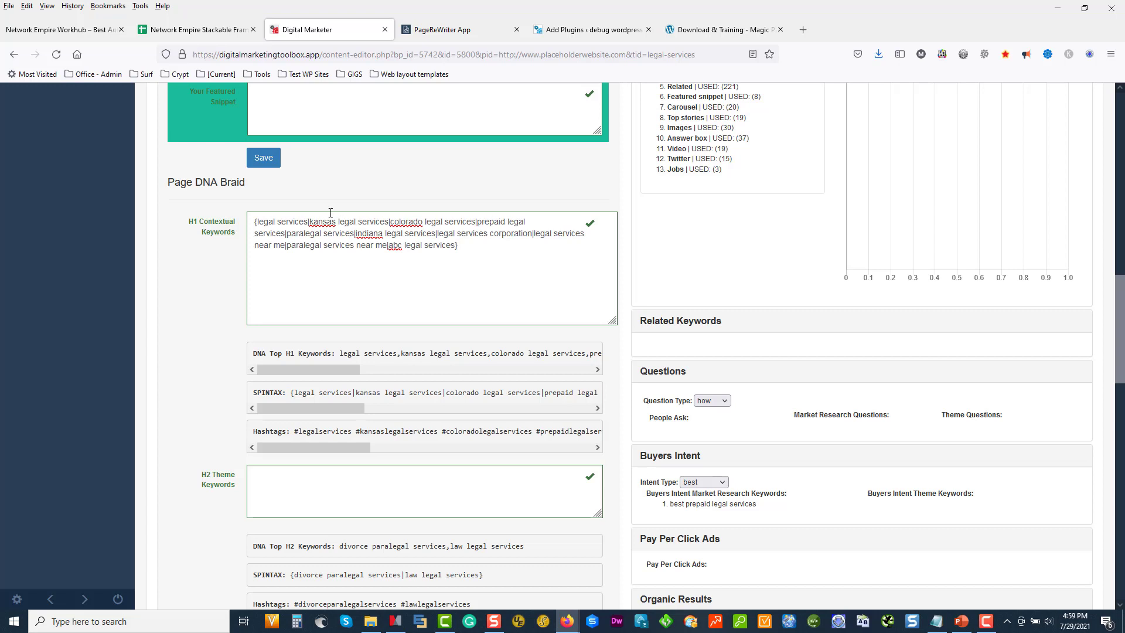
- Replace "kansas" with the "[city]" placeholder in the H1 contextual keyword spintax
left_click_drag(337, 224, 315, 221)
type("[city")
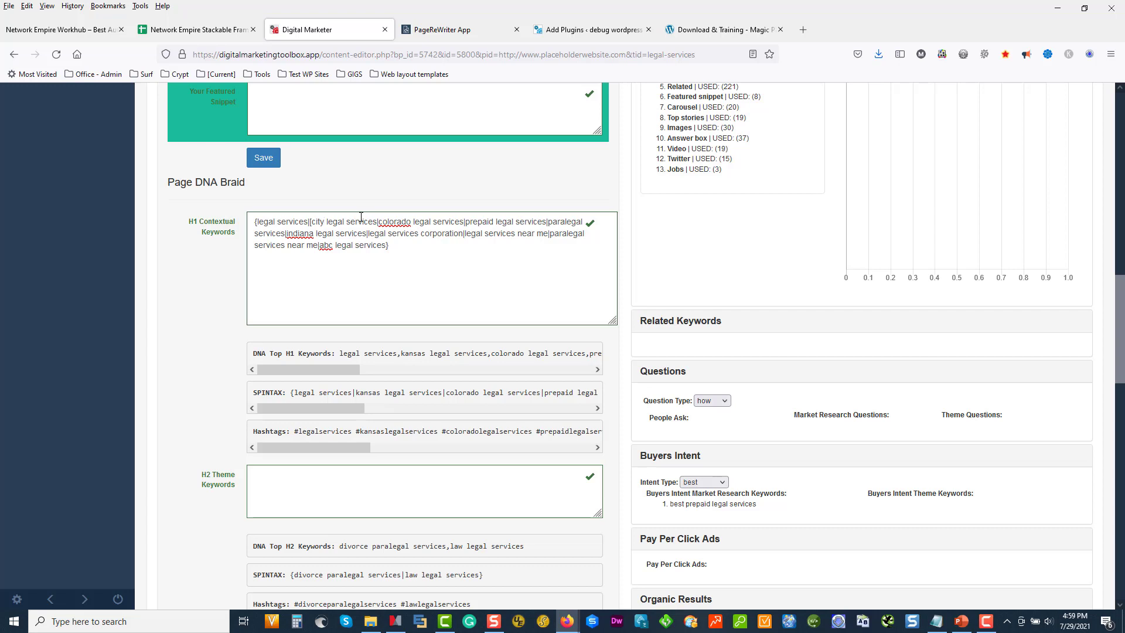
type("]")
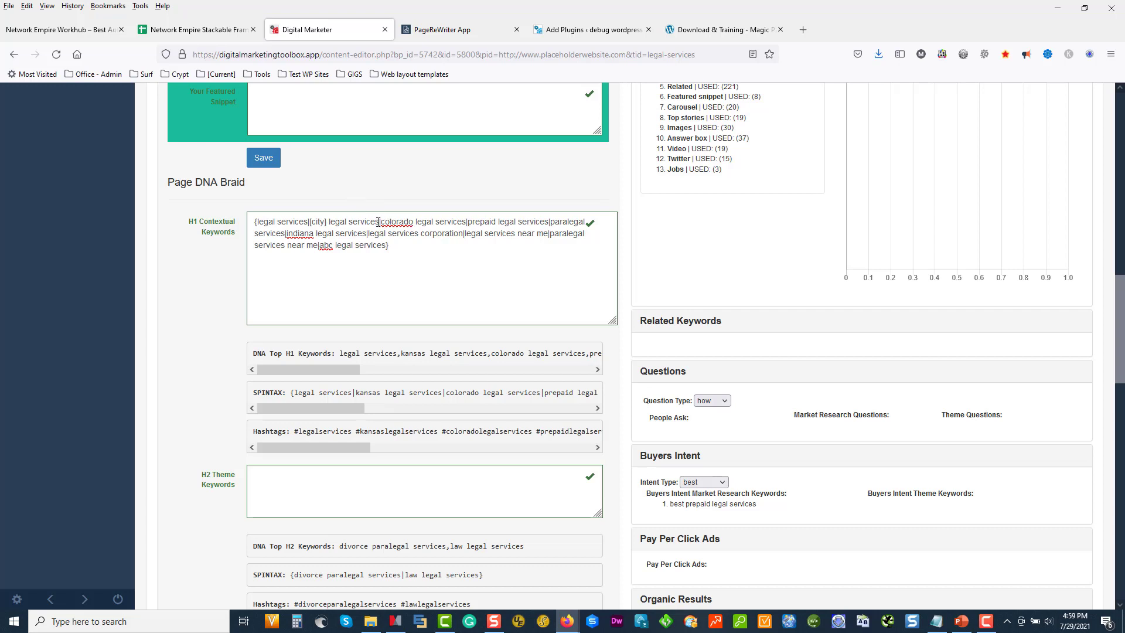
- Remove "colorado legal services" and "indiana legal services" with their extra separators from the H1 contextual keyword spintax
left_click_drag(384, 221, 468, 223)
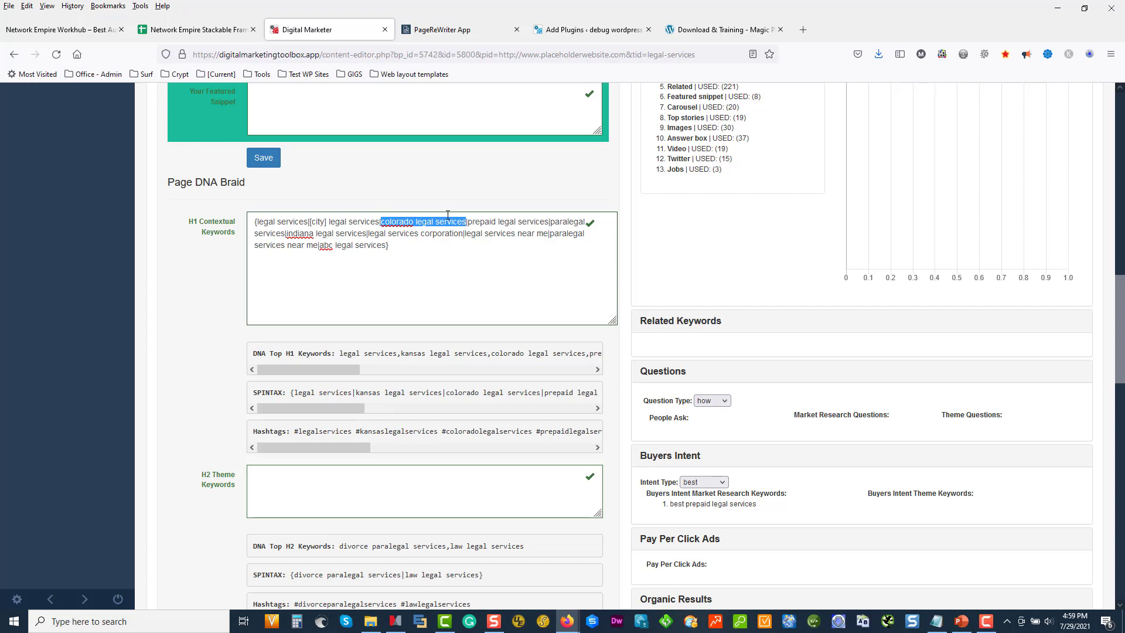
key("BackSpace")
key("BackSpace")
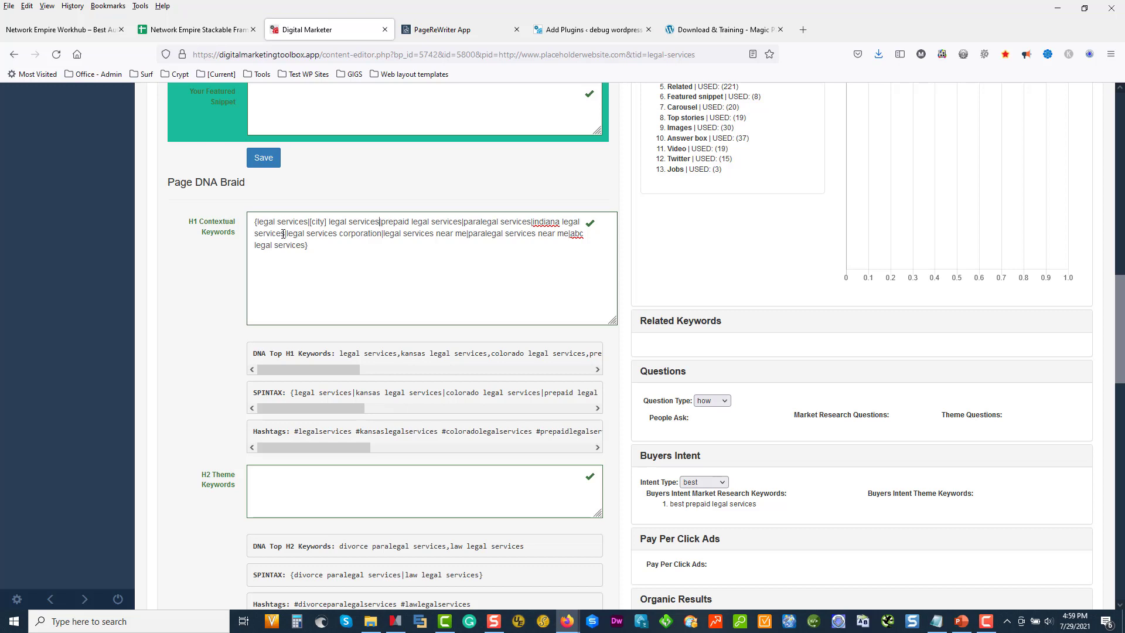
left_click_drag(285, 233, 533, 217)
key("BackSpace")
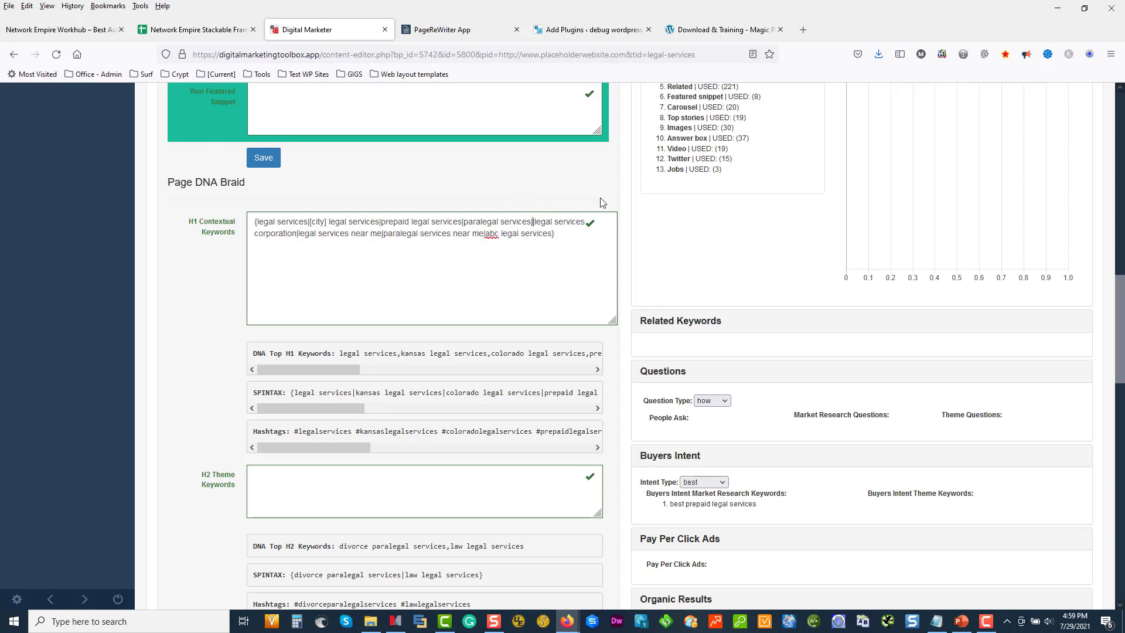
key("BackSpace")
- Replace "abc" with the "[Brand_name]" placeholder in the H1 contextual keyword spintax and save
left_click_drag(547, 234, 487, 233)
left_click(498, 235)
type("[")
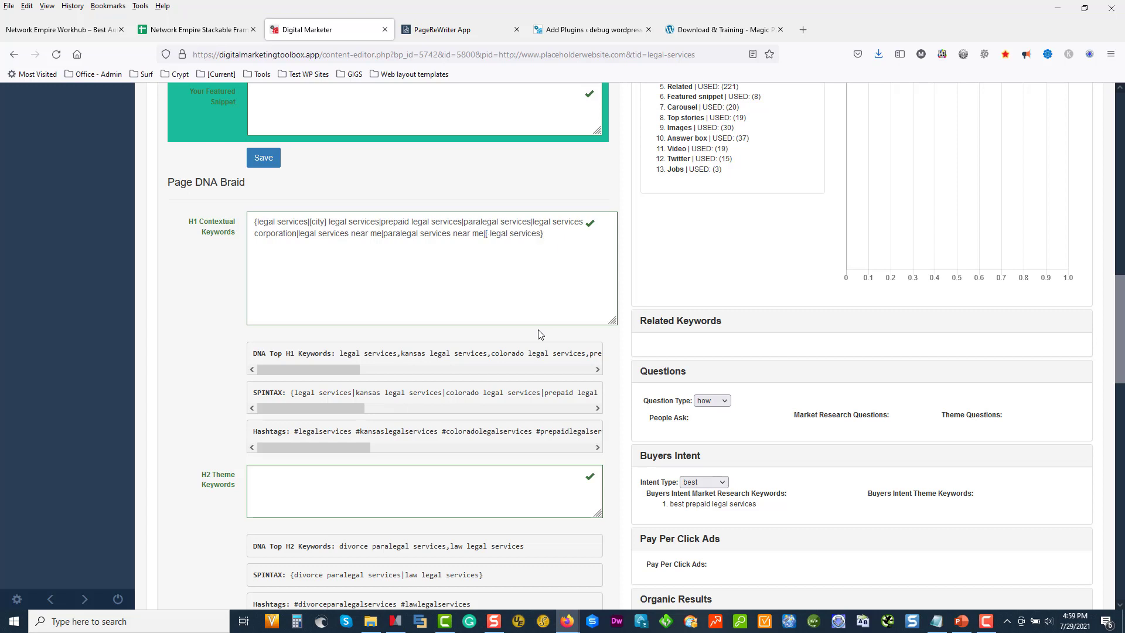
type("brandN")
key("BackSpace")
key("BackSpace")
key("BackSpace")
key("BackSpace")
key("BackSpace")
key("BackSpace")
type("Brand_name]")
left_click(257, 162)
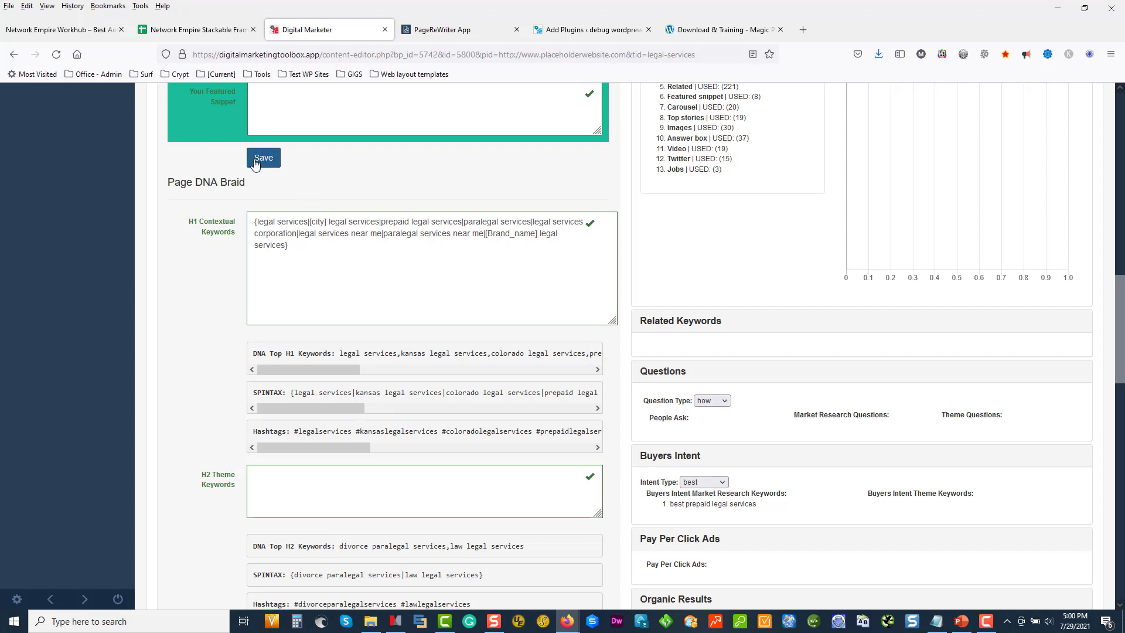
- Collapse Search Feature Usage and outline the article with one "H2:" line followed by three "H3:" lines, saving the template
scroll(419, 245, "up", 7)
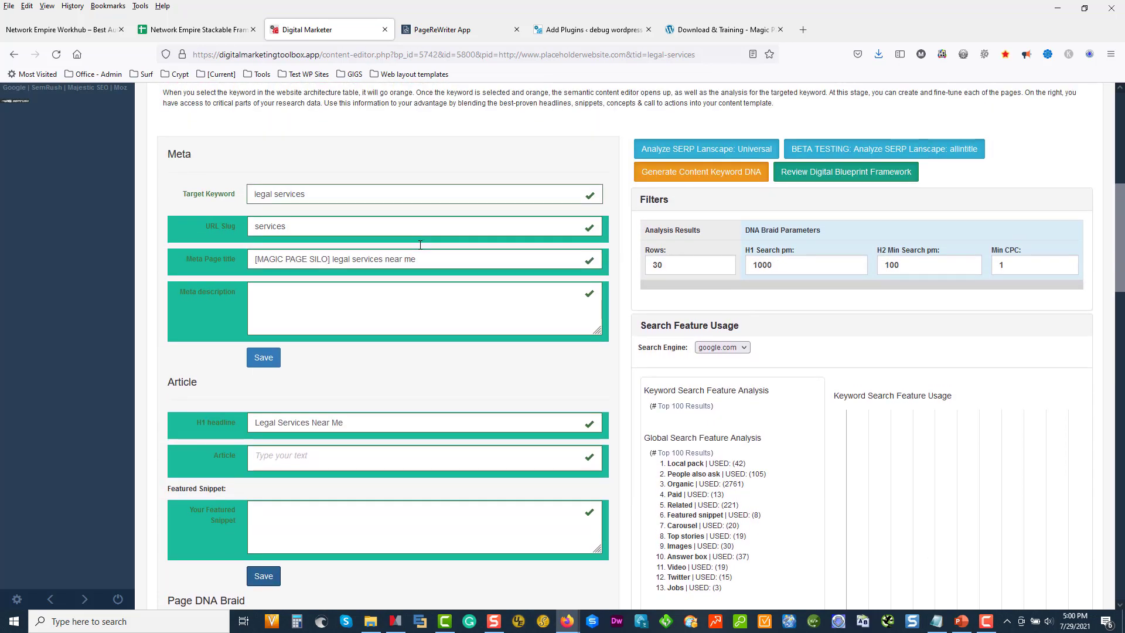
scroll(386, 249, "down", 1)
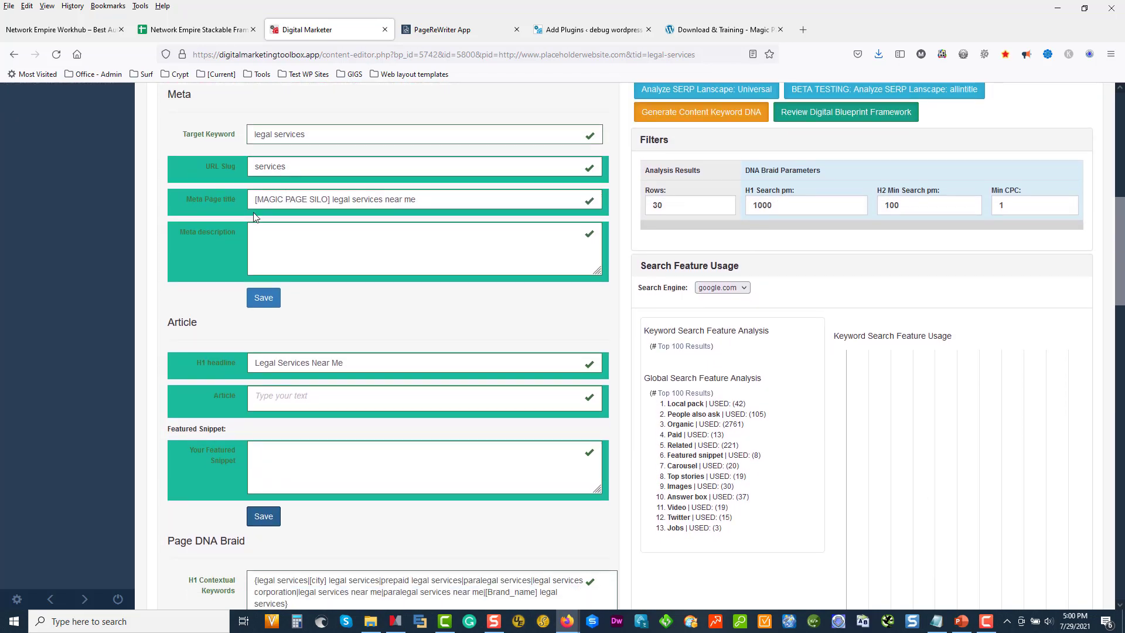
left_click(281, 236)
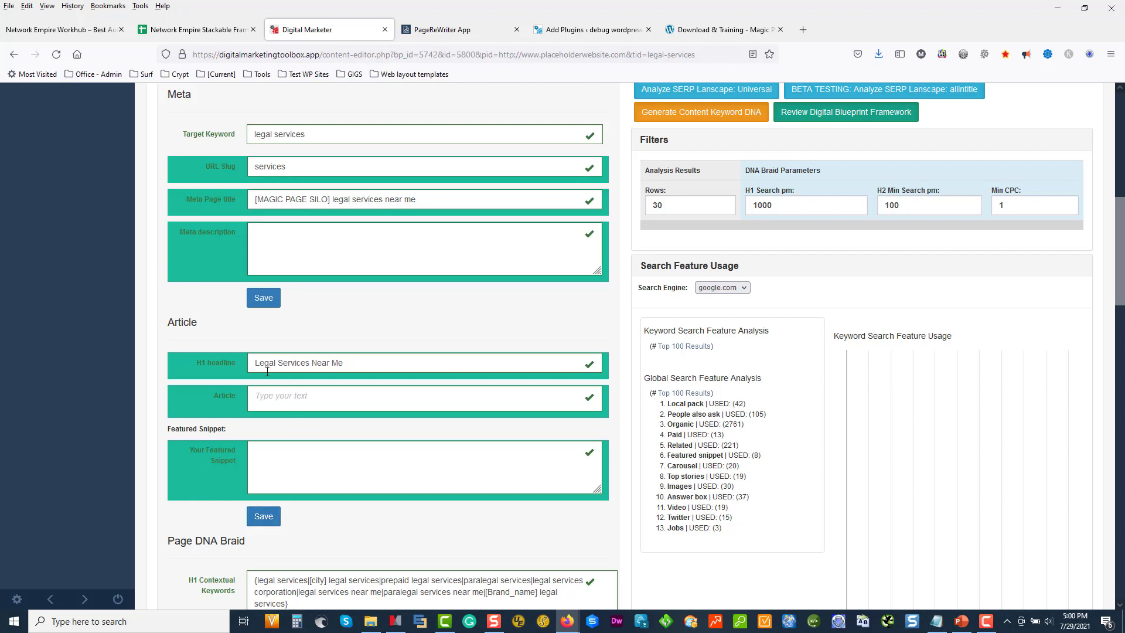
left_click(265, 402)
left_click(681, 266)
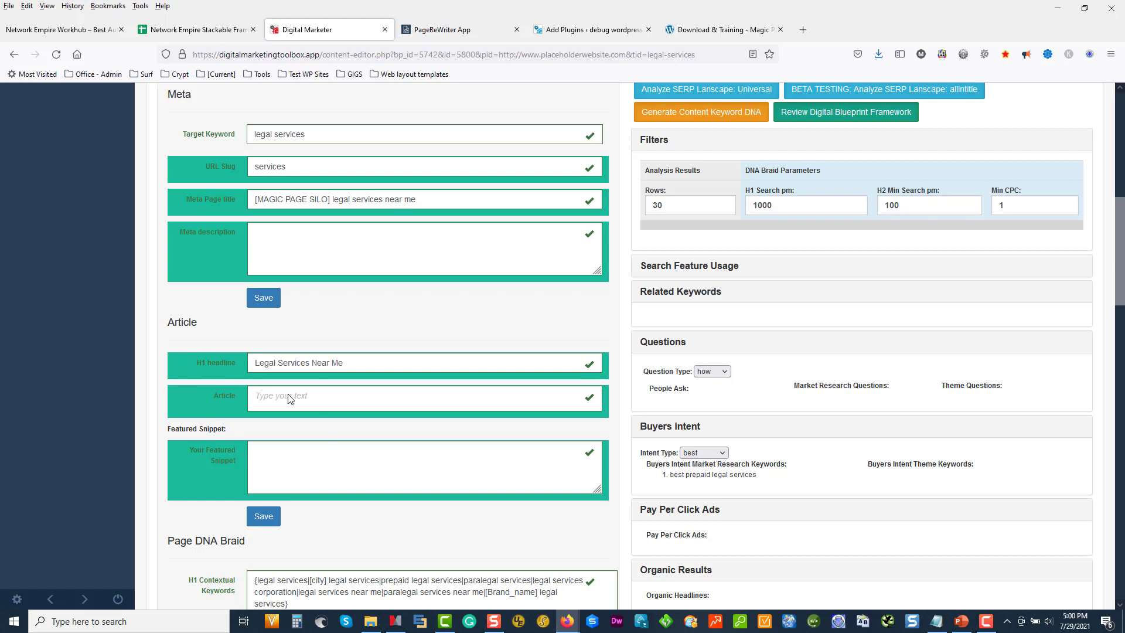
type("H2:")
key("Return")
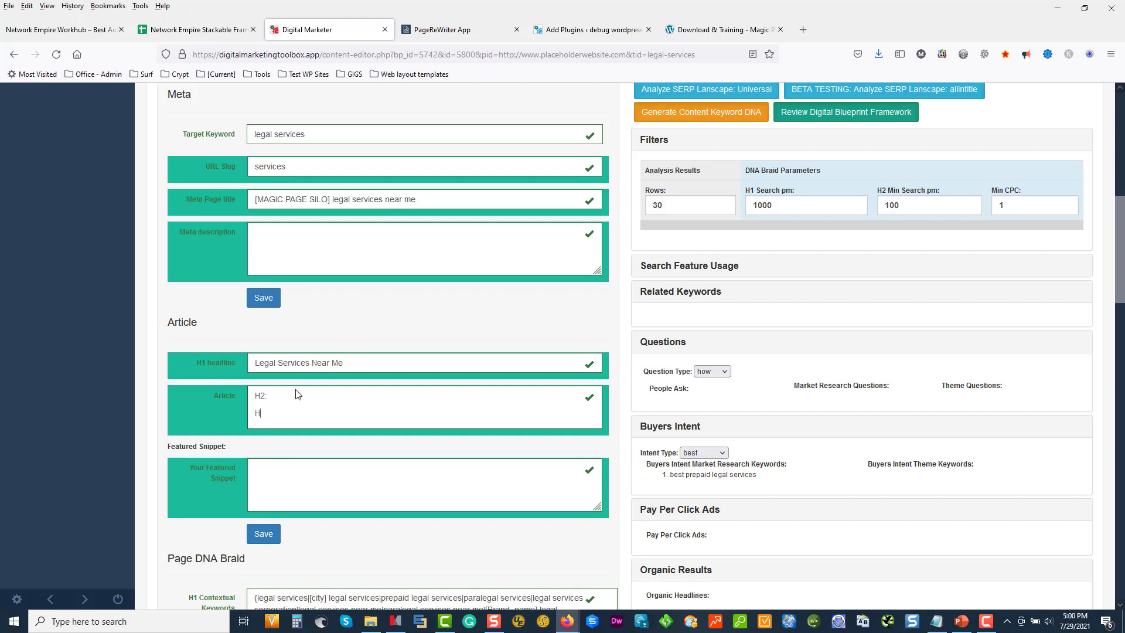
type("H3")
key("Return")
type("H")
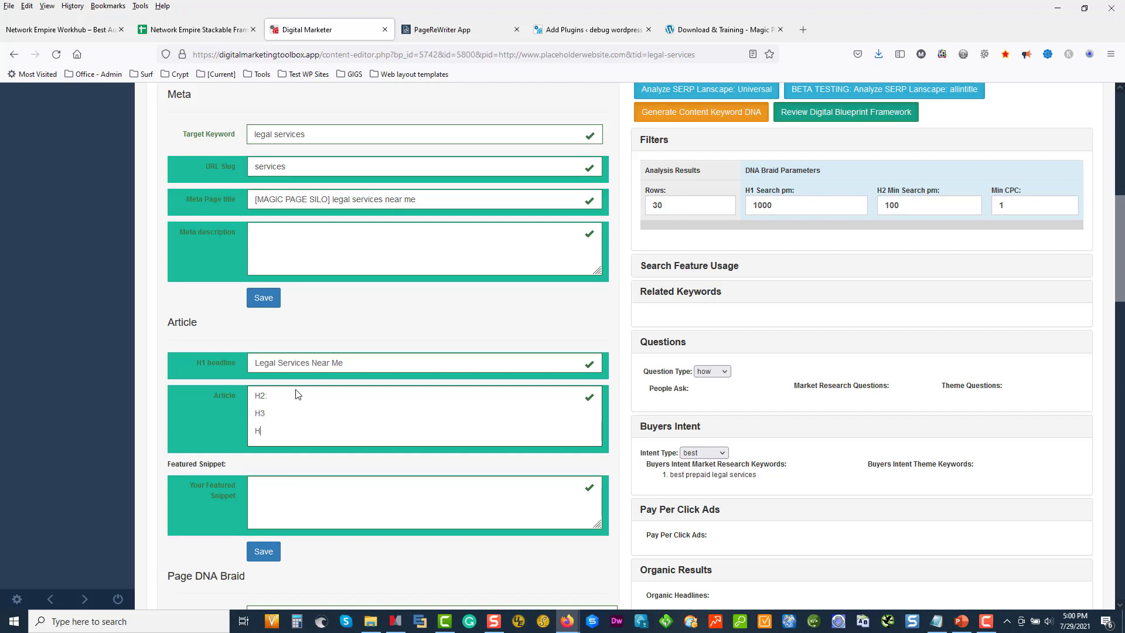
type("3")
key("Return")
type("H")
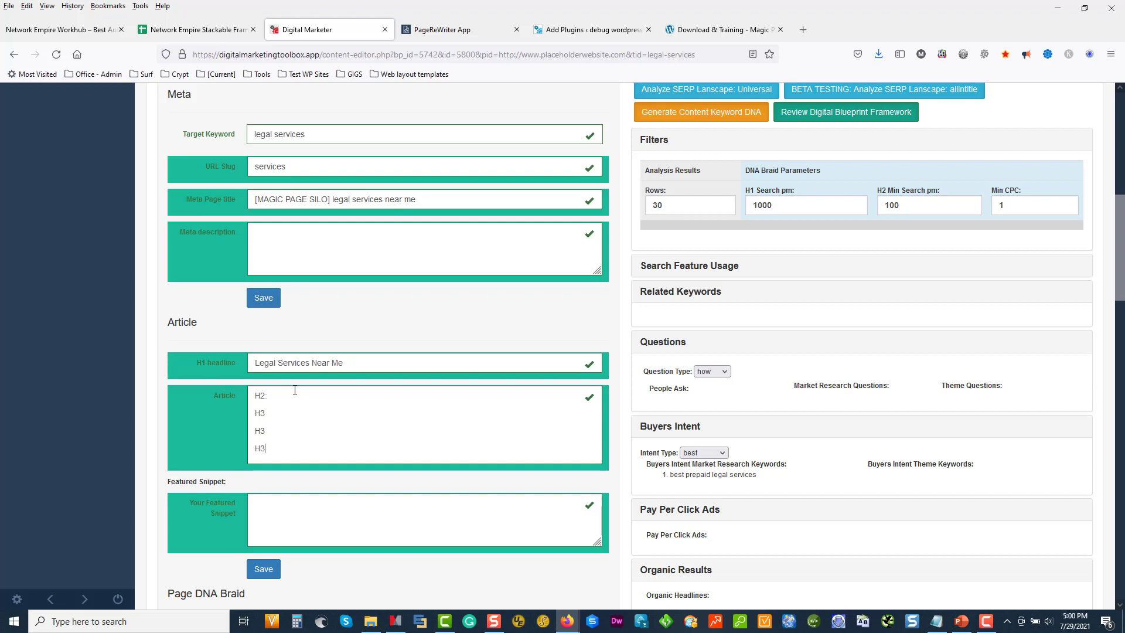
left_click(299, 427)
left_click(263, 297)
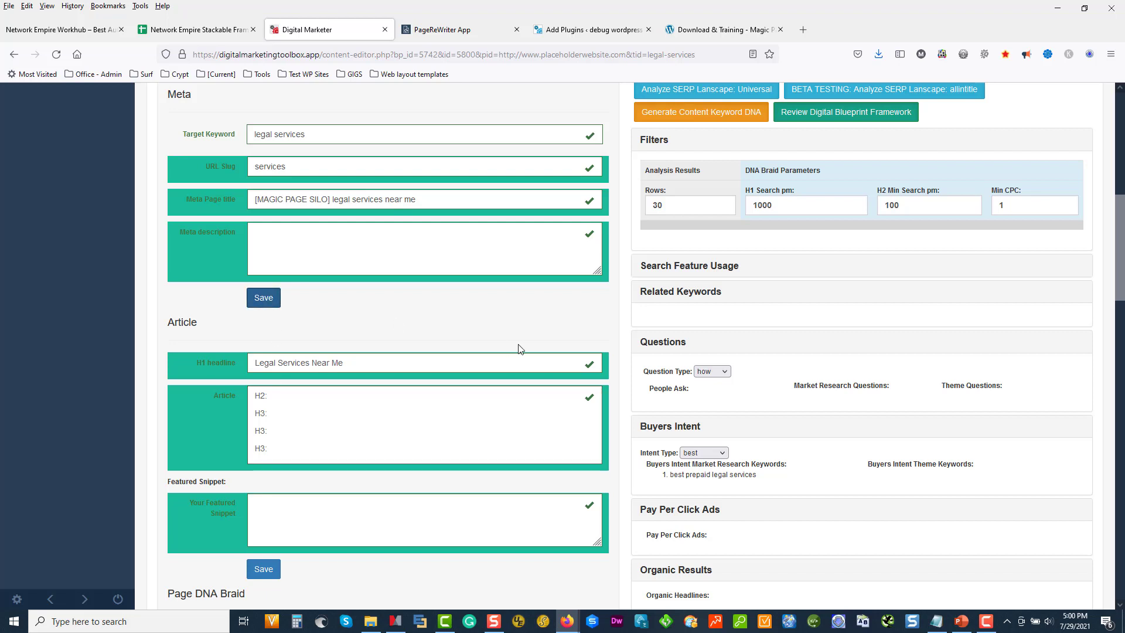
- Set the analysis results filter to 10 rows and collapse the Related Keywords, Questions and Buyers Intent sections
left_click_drag(672, 215, 636, 197)
type("10")
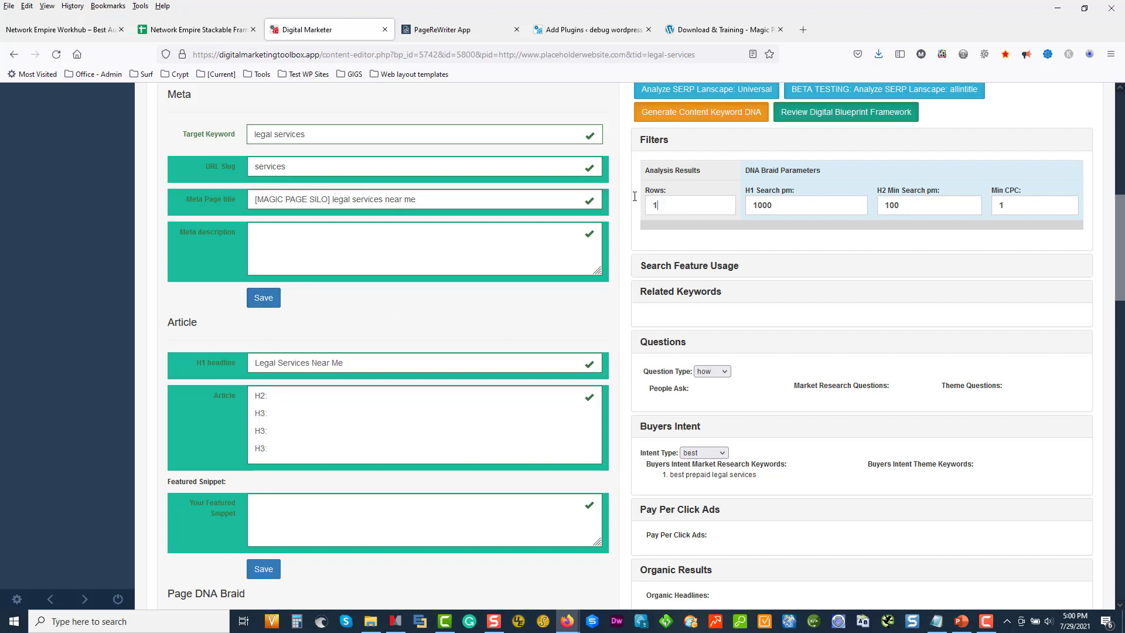
left_click(681, 299)
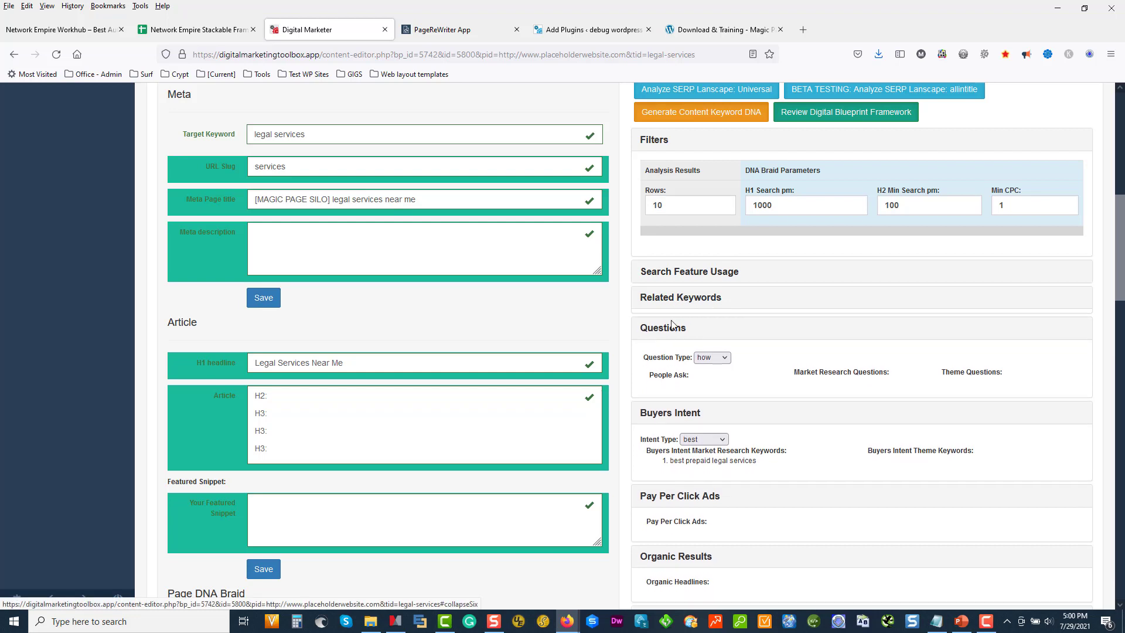
left_click(668, 324)
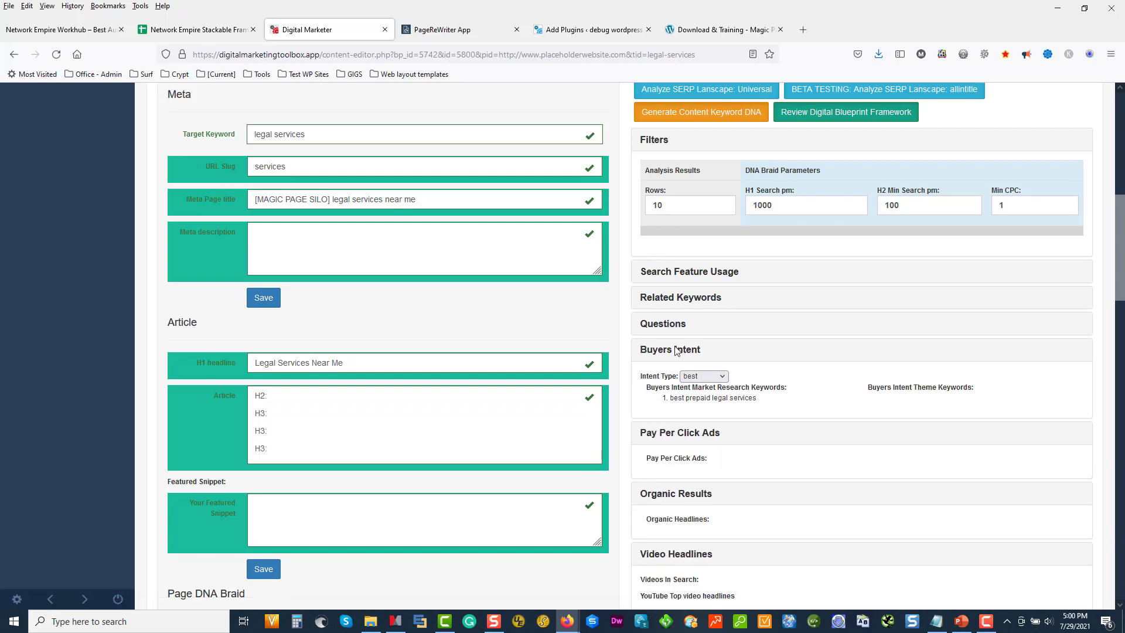
left_click(677, 350)
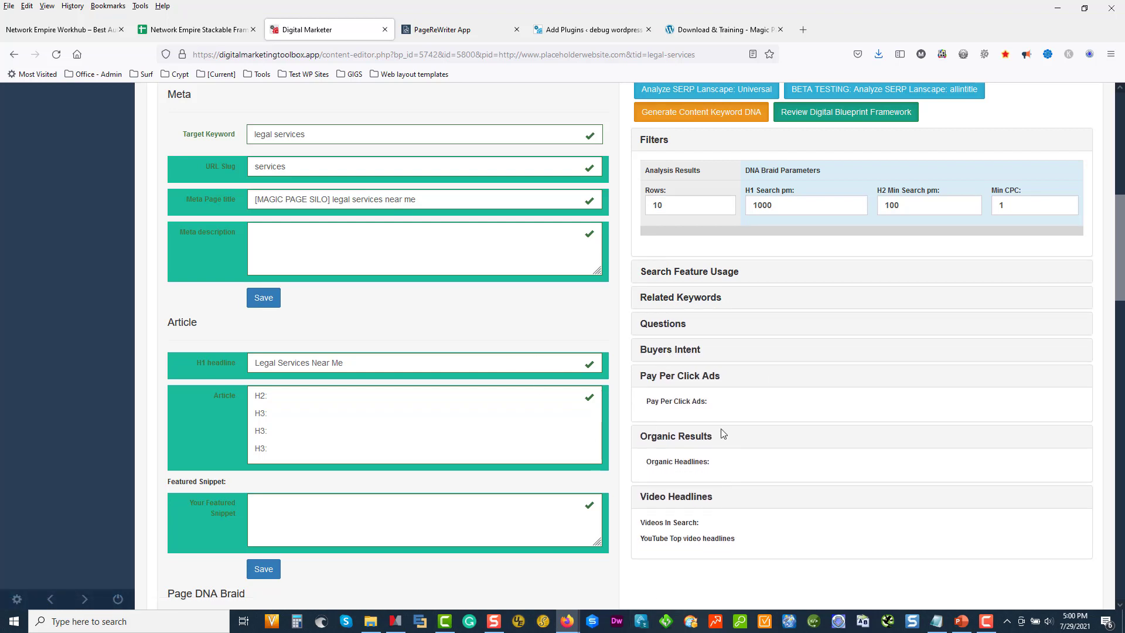
- Open the global All Domain Keywords and All Theme Keywords reports in new tabs and bring up the domain keyword list
scroll(708, 394, "up", 2)
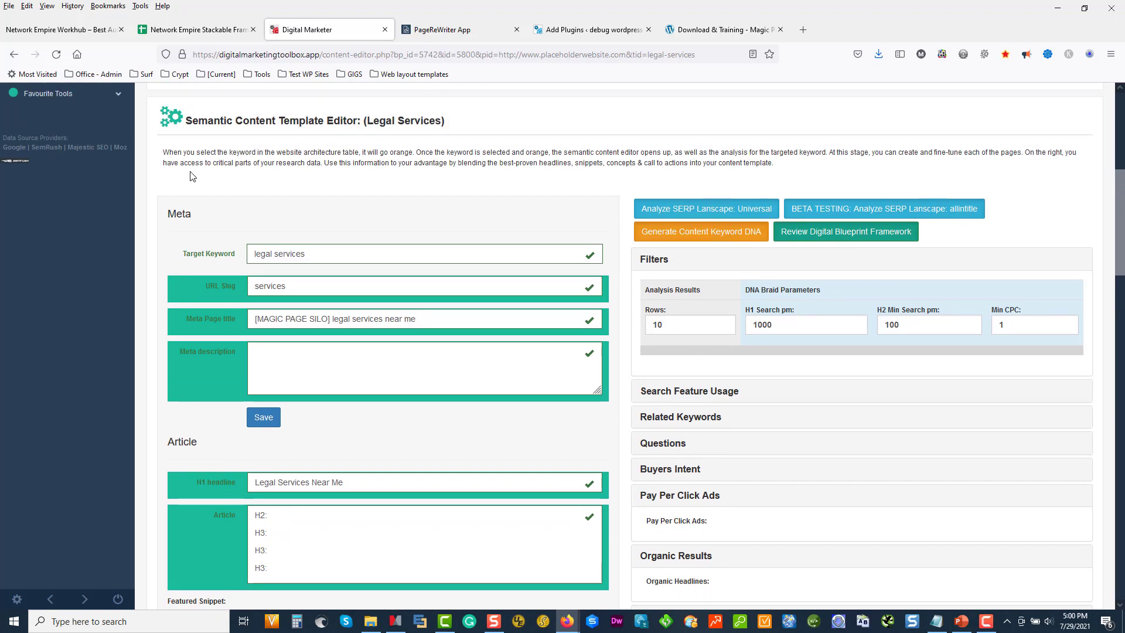
scroll(193, 176, "up", 3)
left_click(76, 134)
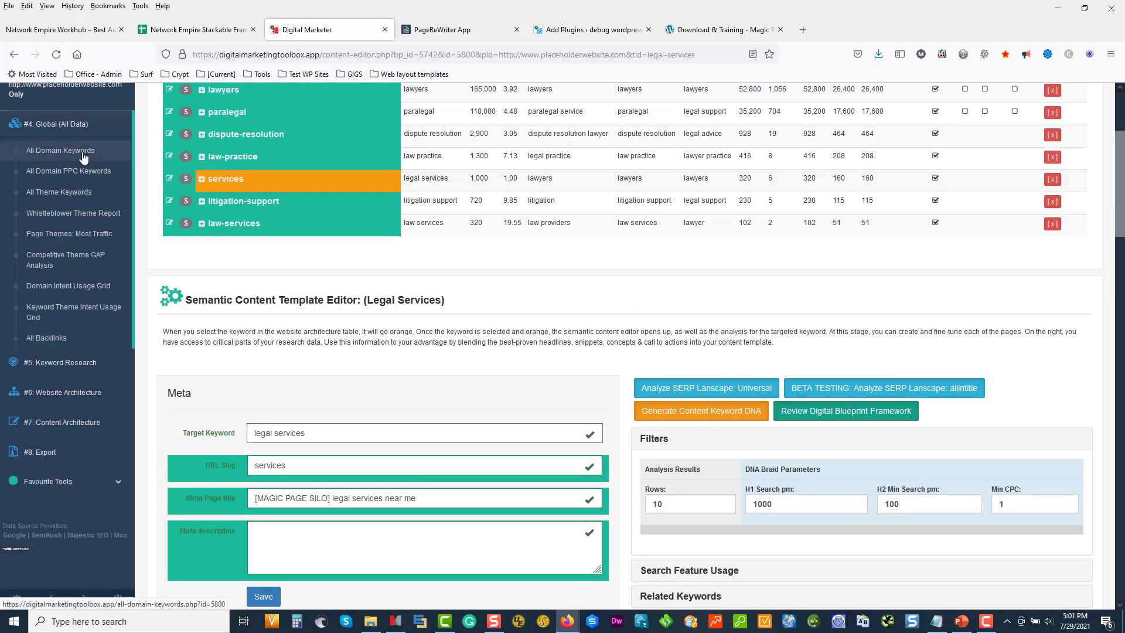
right_click(84, 157)
left_click(111, 161)
right_click(72, 193)
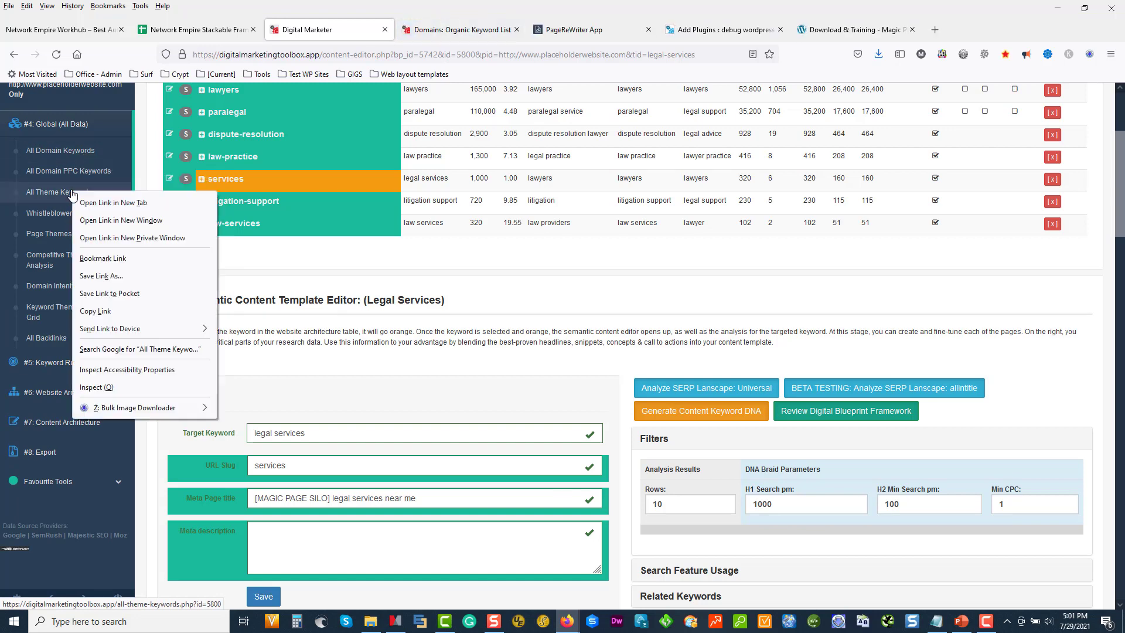
left_click(117, 203)
left_click(430, 36)
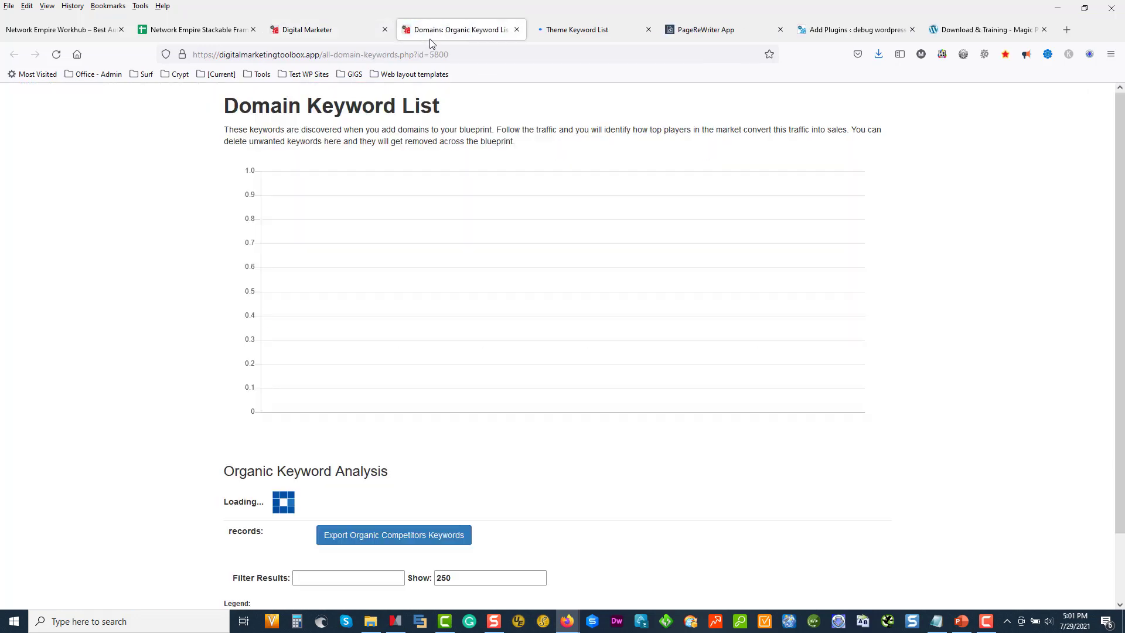
- Enter "What" as the results filter of the domain keyword list
left_click(586, 34)
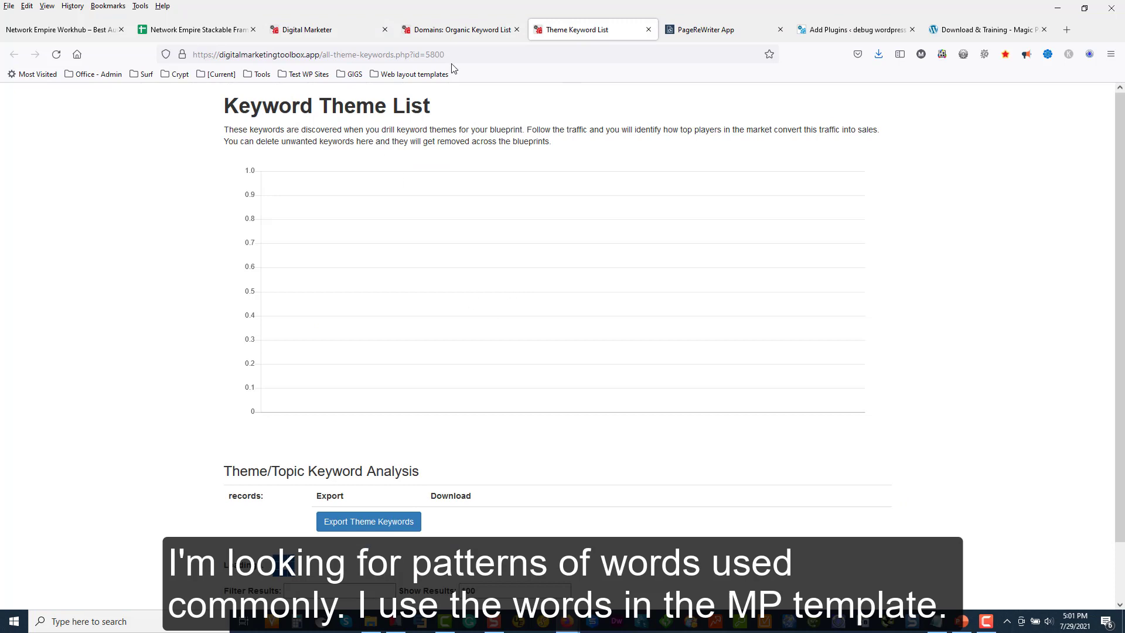
left_click(460, 32)
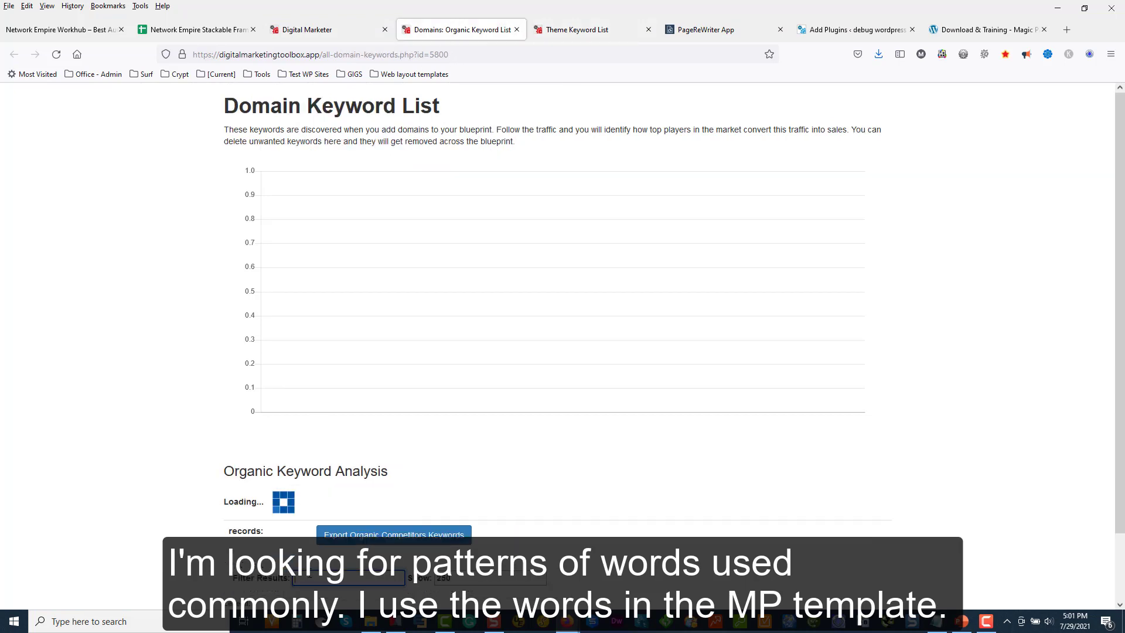
type("what")
- Filter the theme keyword list by "how" and set it to show 3000 results
left_click(571, 31)
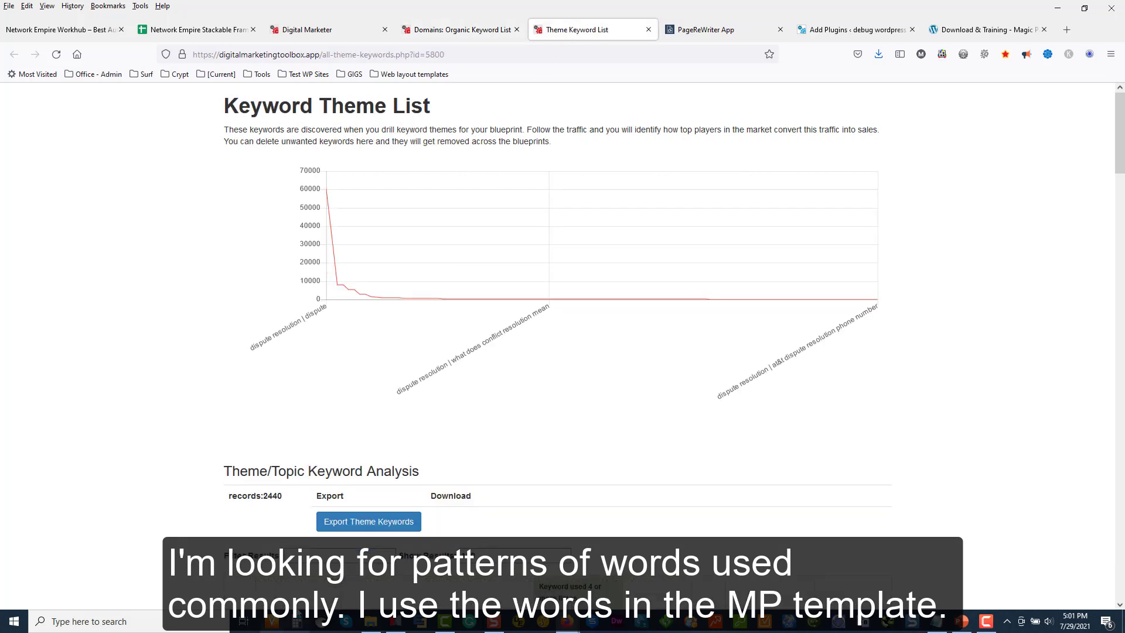
left_click(340, 554)
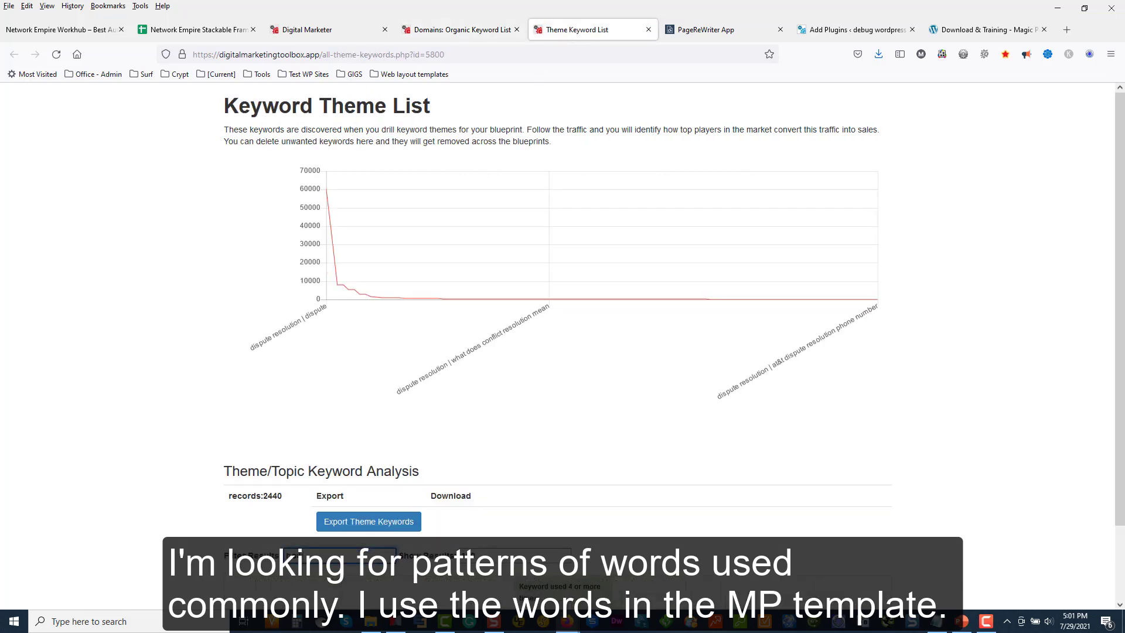
scroll(481, 444, "down", 3)
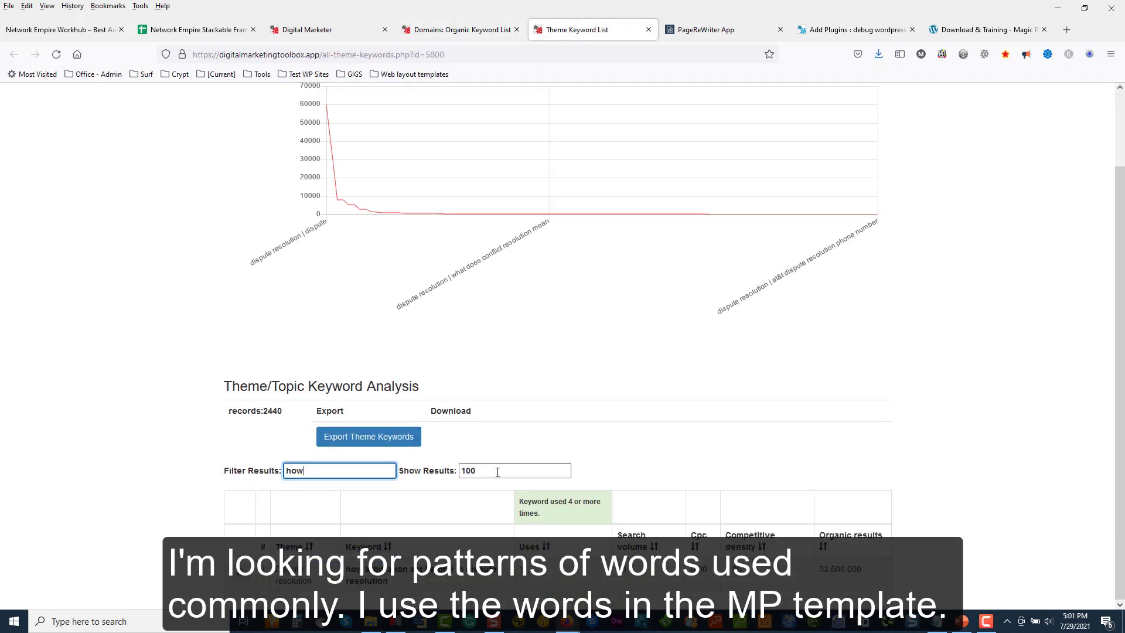
key("Tab")
type("3000")
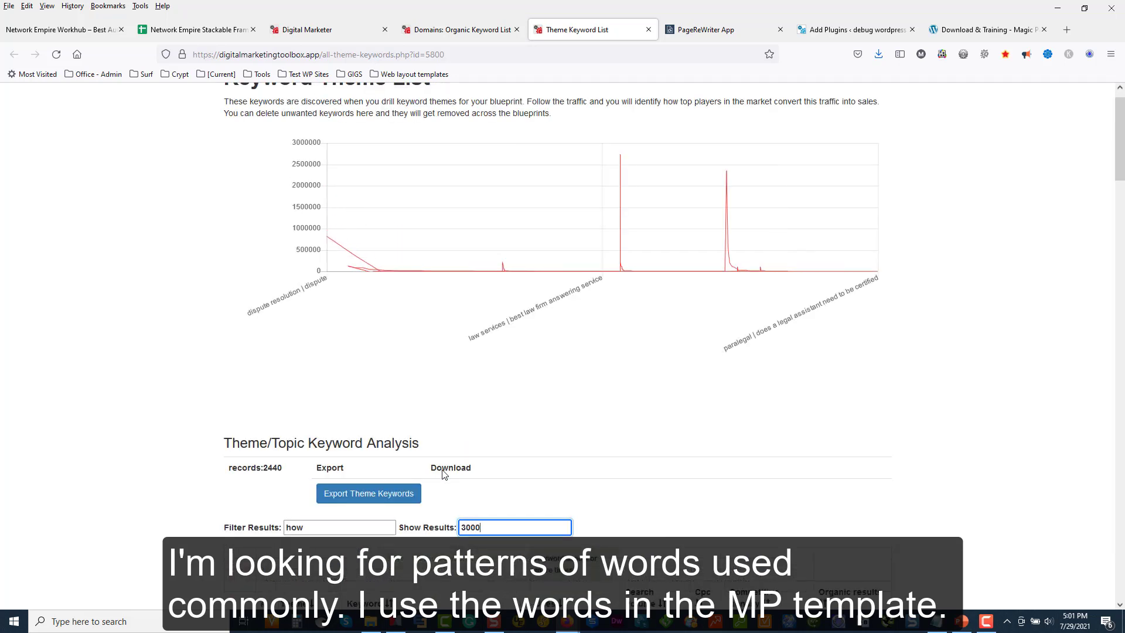
- Set the domain keyword list to show 5000 results and filter it by "what" to review the matching question keywords
left_click(501, 27)
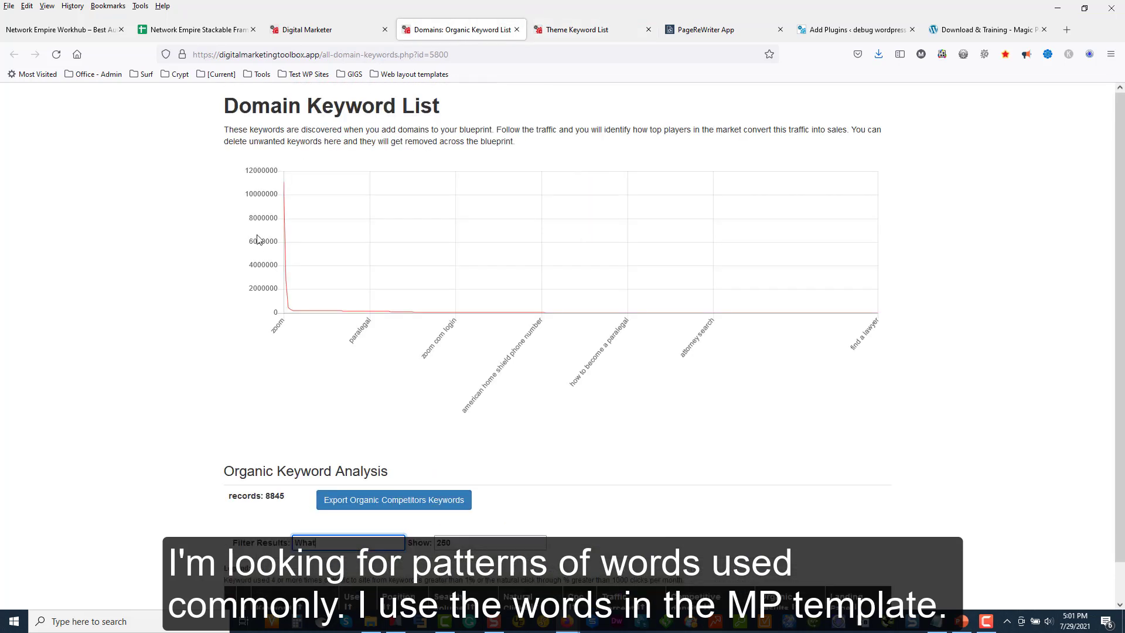
scroll(302, 280, "down", 1)
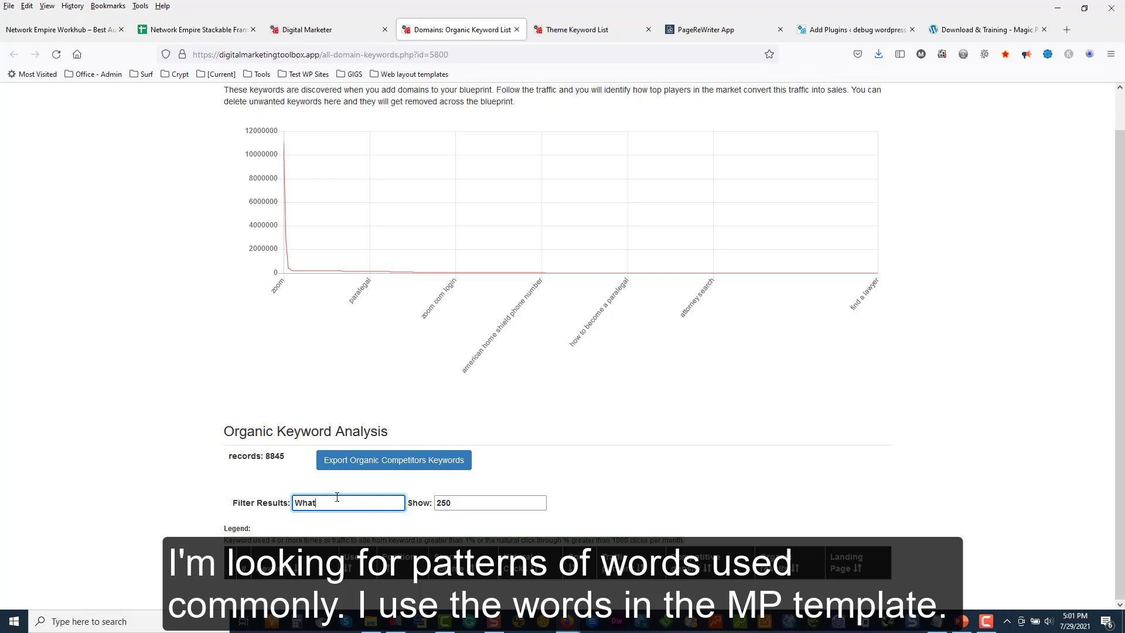
double_click(460, 502)
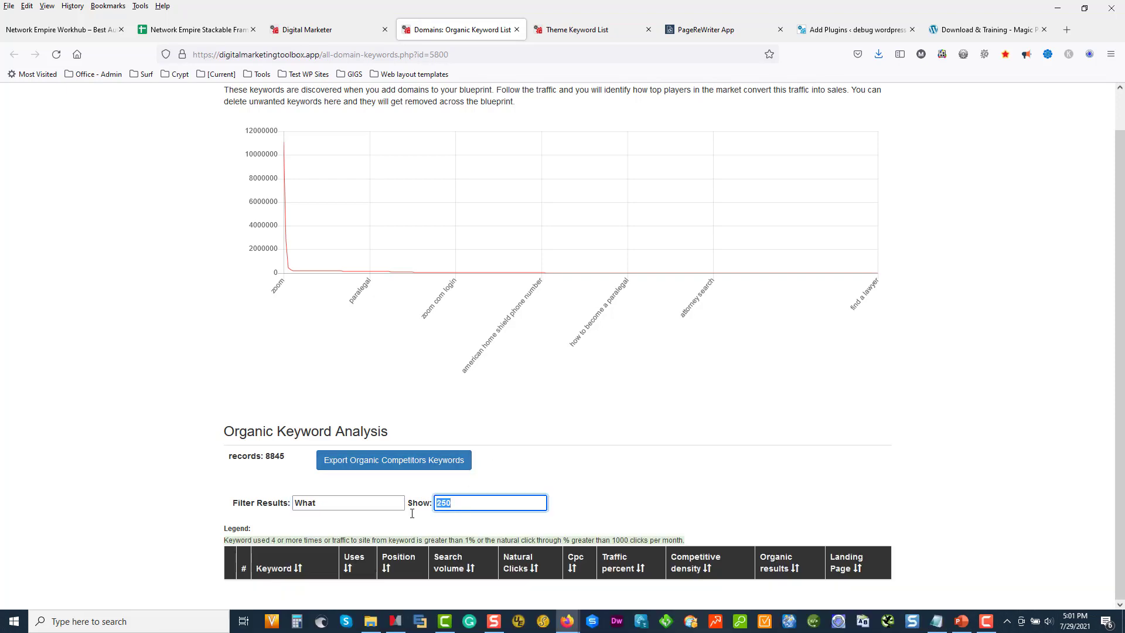
type("5000")
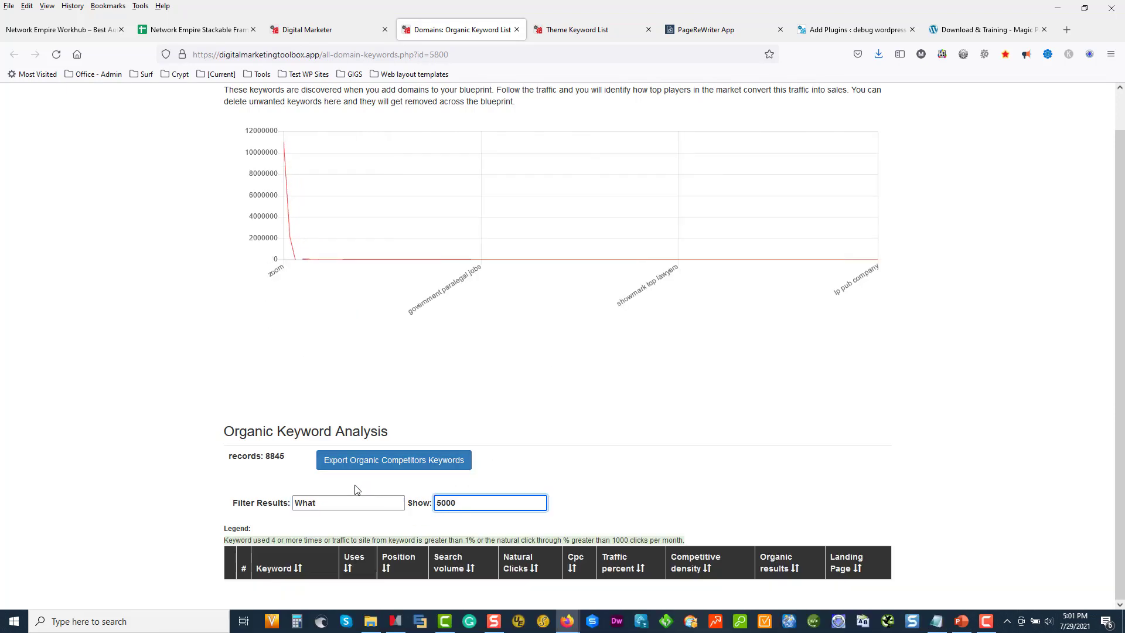
left_click(209, 464)
left_click_drag(301, 502, 283, 516)
type("w")
scroll(123, 448, "down", 5)
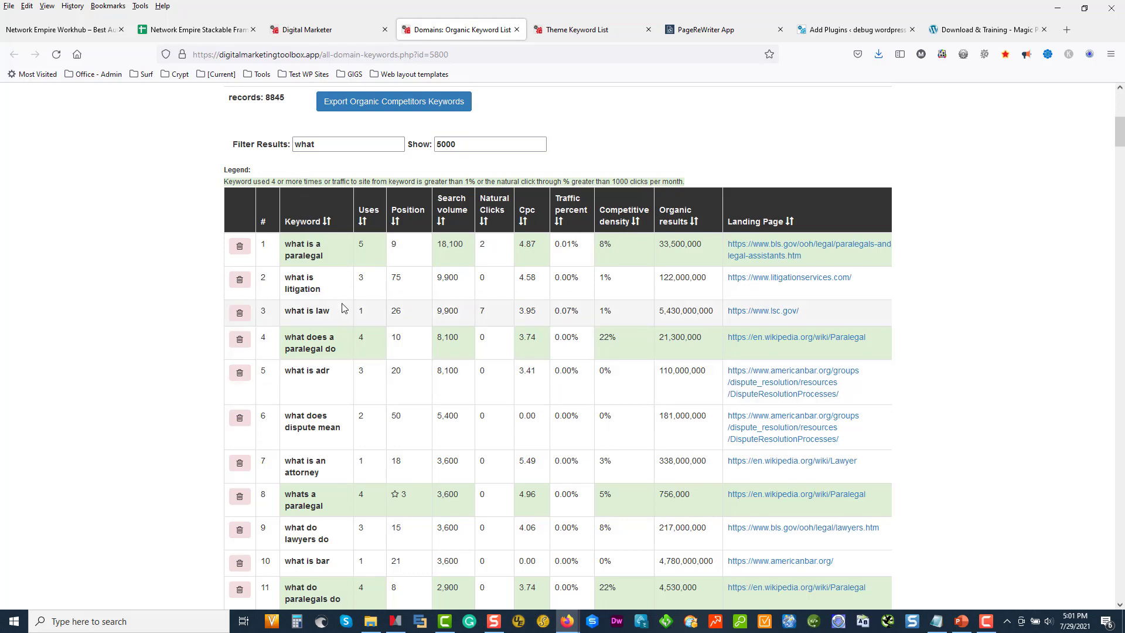
scroll(344, 311, "down", 4)
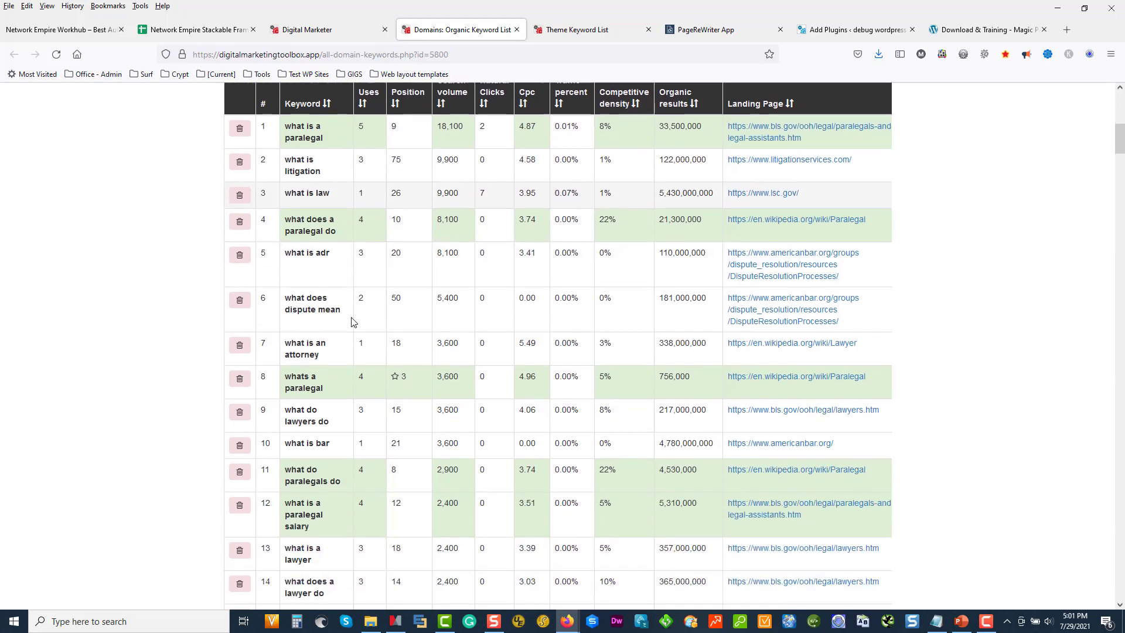
scroll(351, 339, "up", 4)
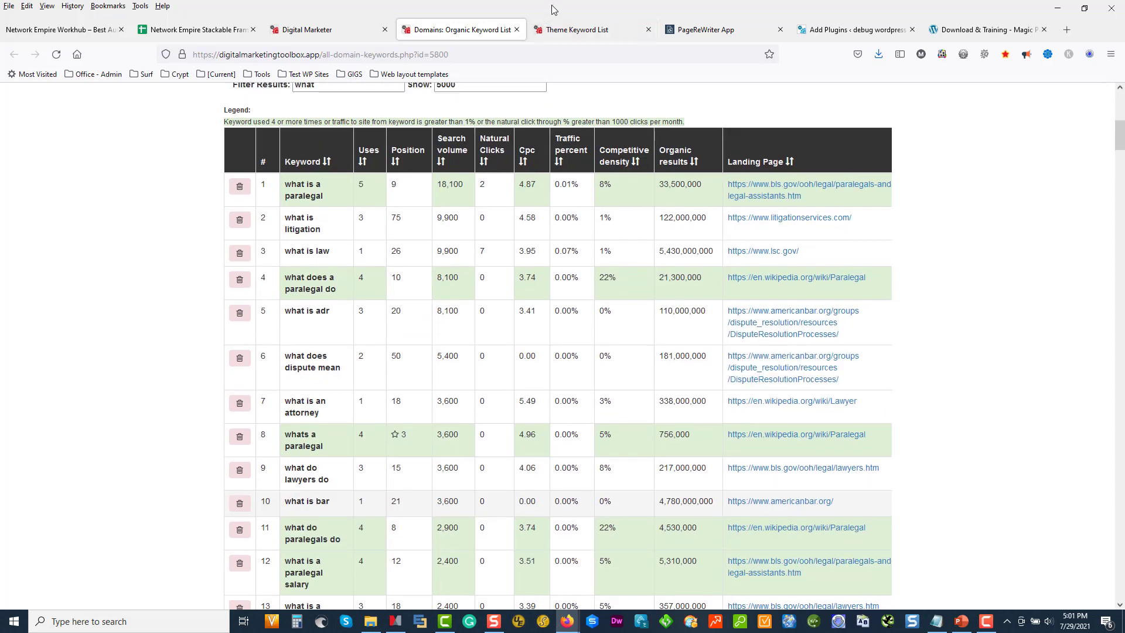
- Examine the "how" keywords in the theme keyword list across the law practice, lawyers, litigation support and paralegal themes for common word patterns
key("ctrl+Tab")
scroll(295, 335, "down", 7)
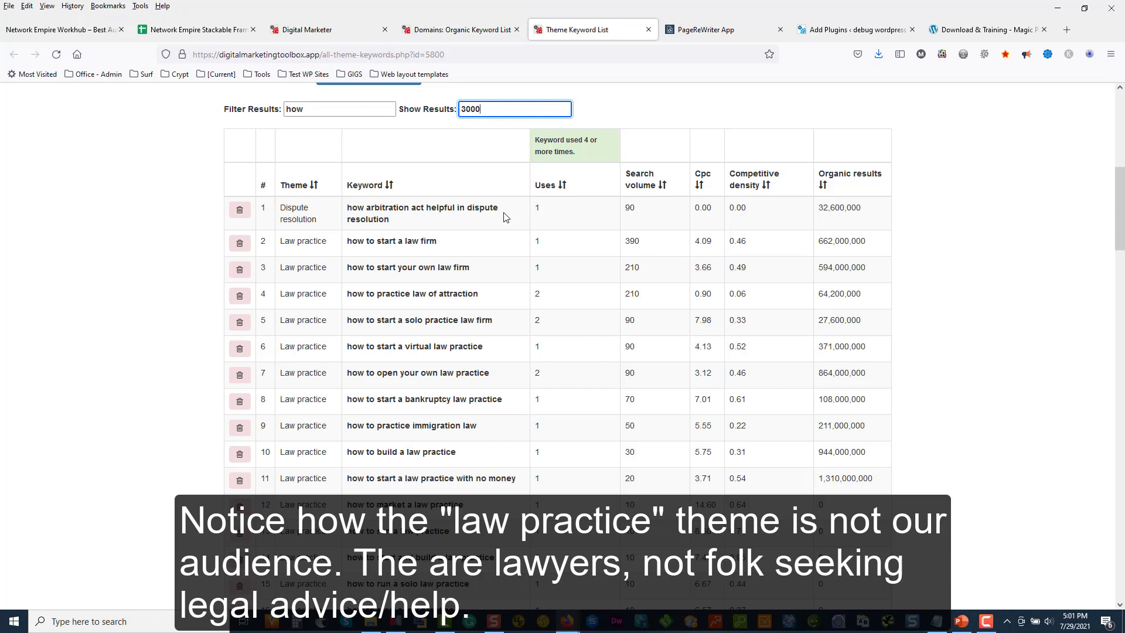
left_click_drag(447, 246, 335, 240)
left_click_drag(479, 268, 342, 271)
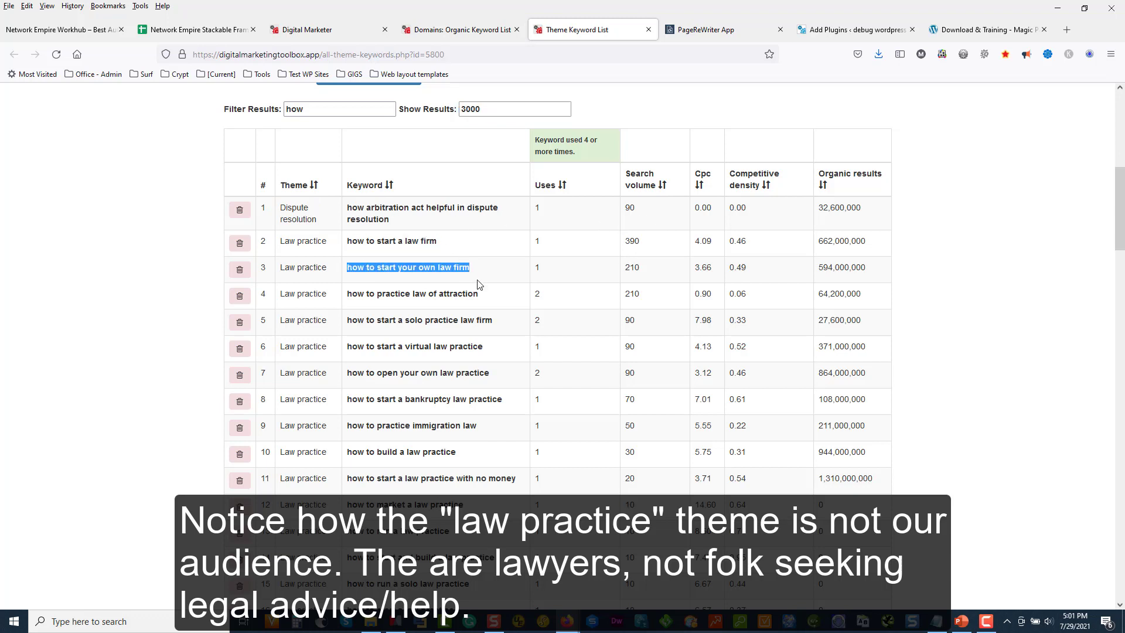
scroll(479, 285, "down", 2)
scroll(303, 440, "down", 6)
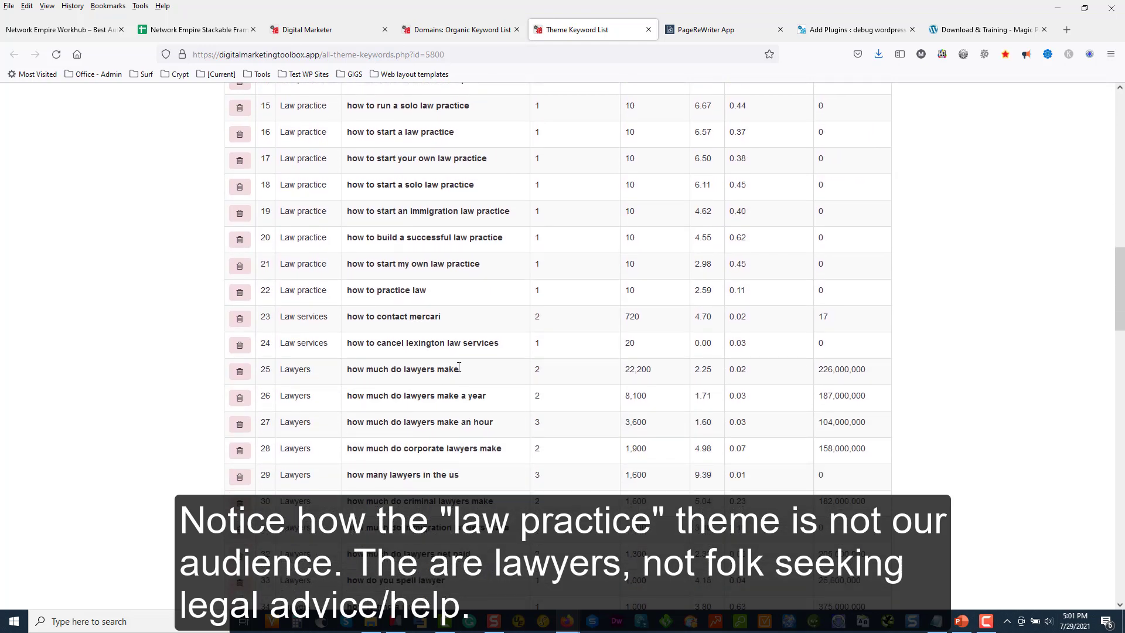
left_click_drag(460, 369, 332, 379)
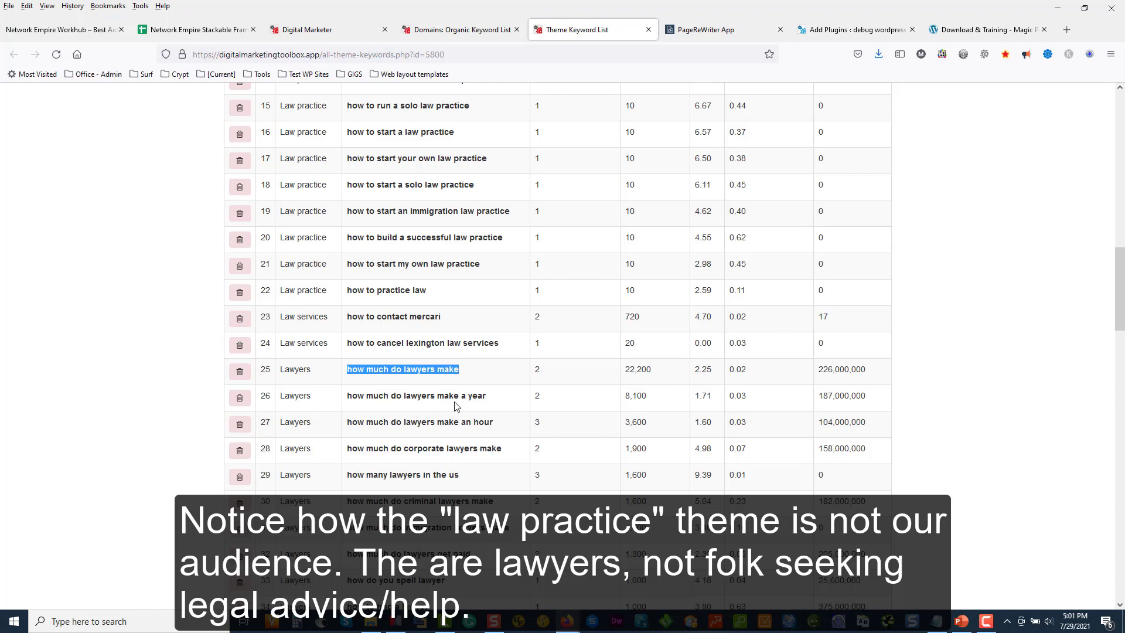
left_click_drag(491, 399, 330, 404)
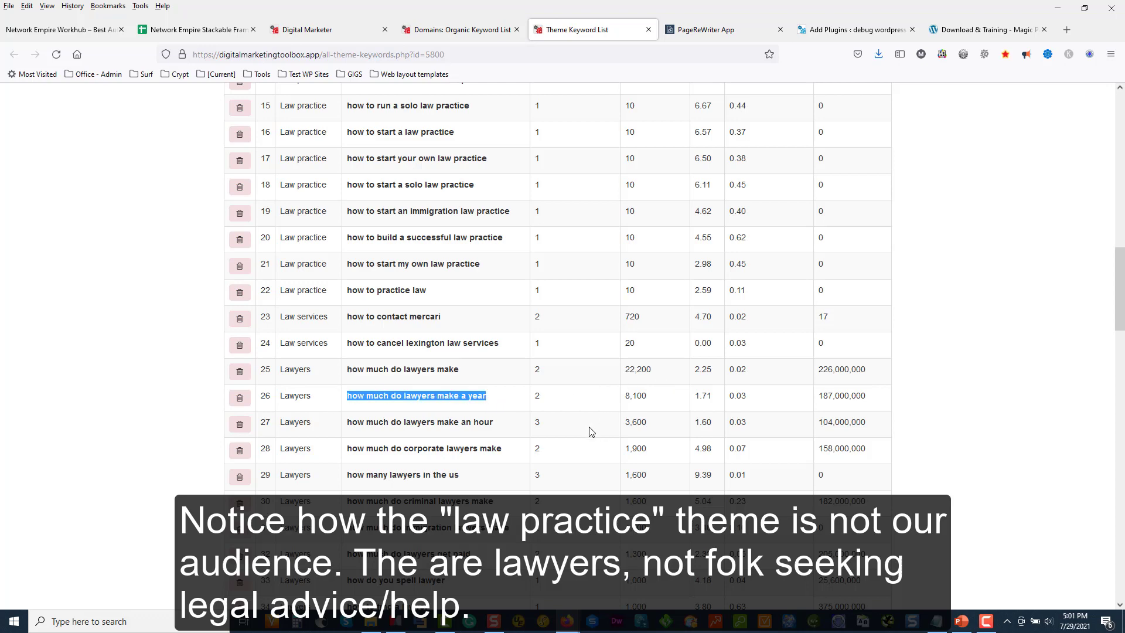
scroll(591, 432, "down", 13)
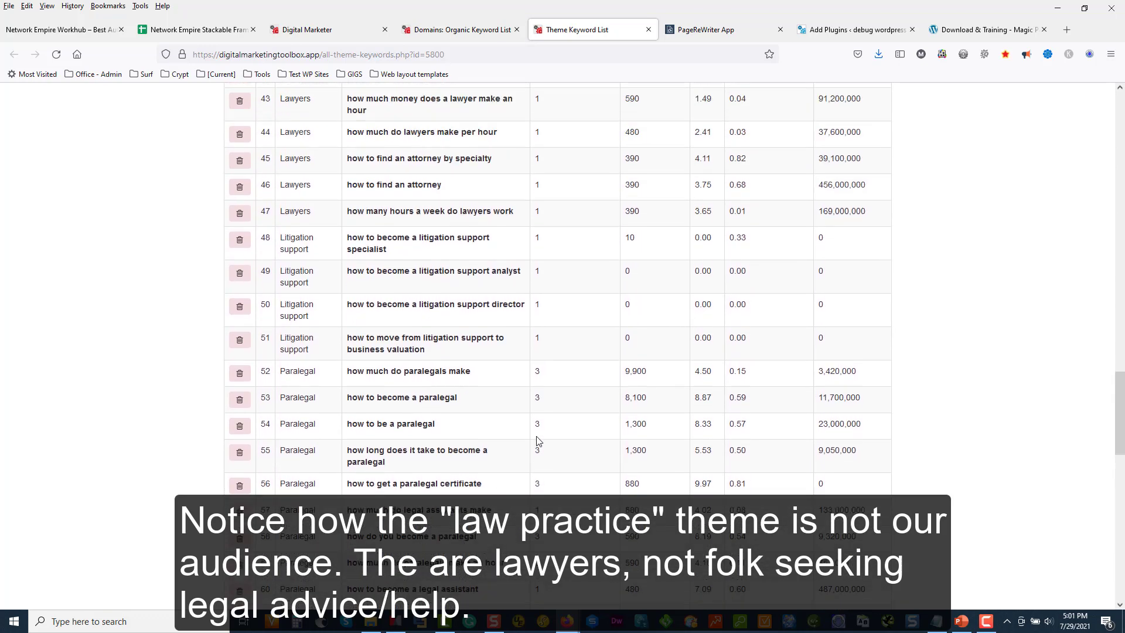
scroll(538, 441, "up", 1)
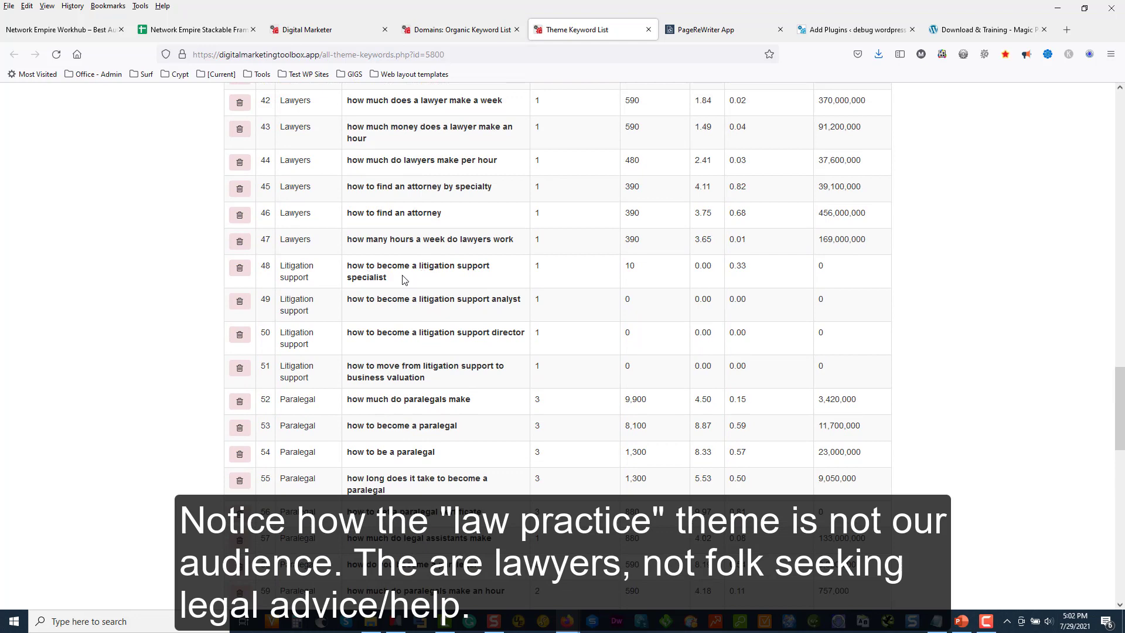
scroll(425, 362, "down", 2)
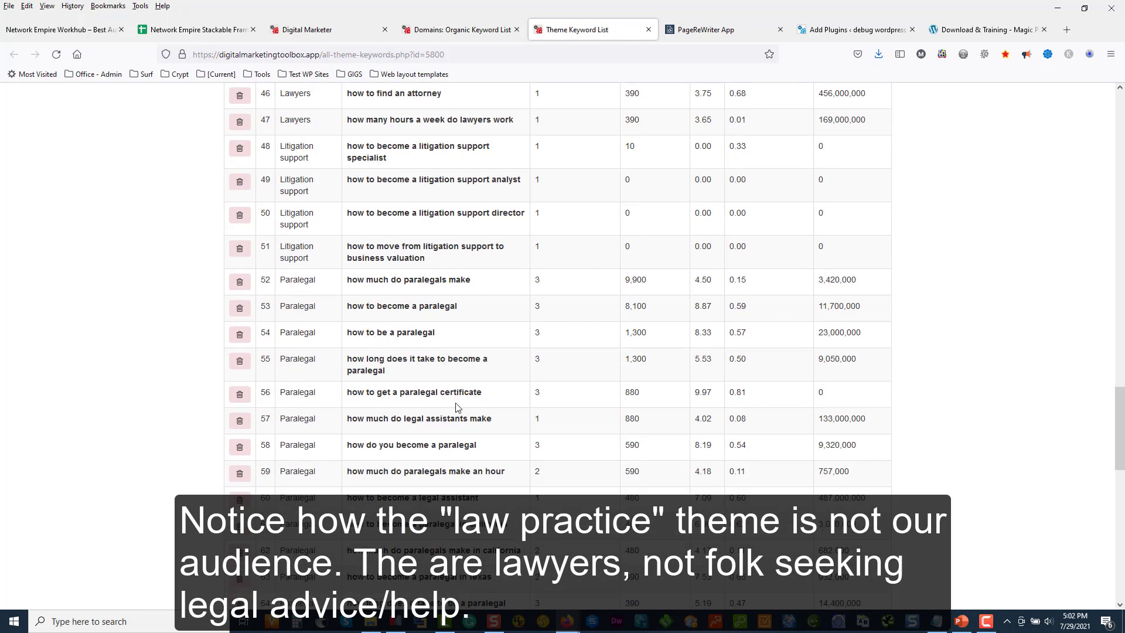
scroll(457, 407, "down", 12)
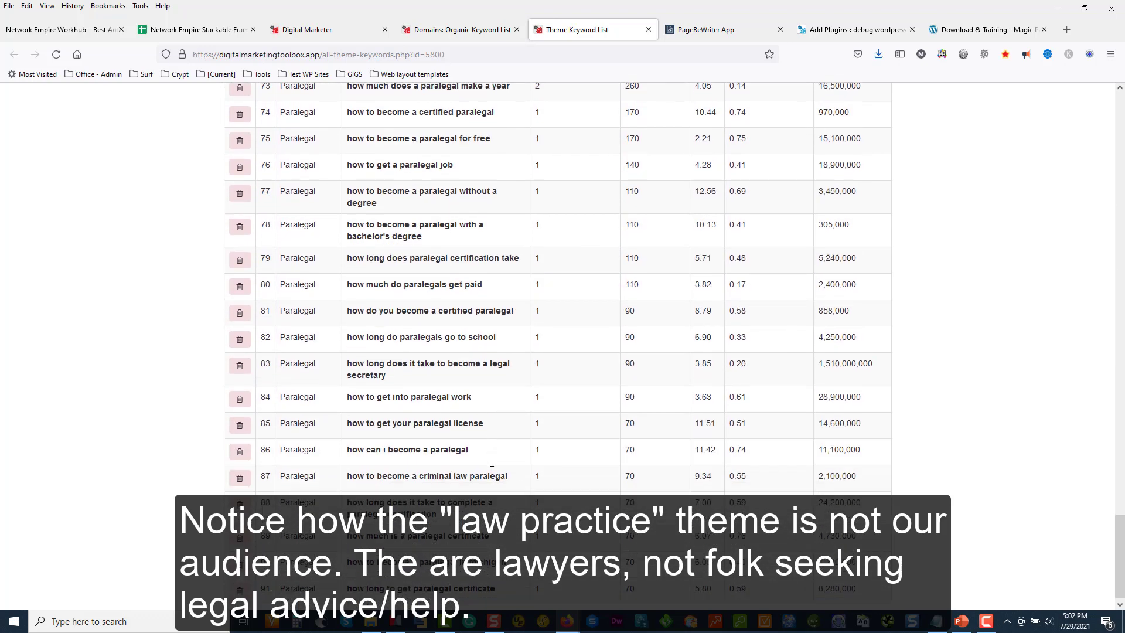
scroll(491, 470, "down", 1)
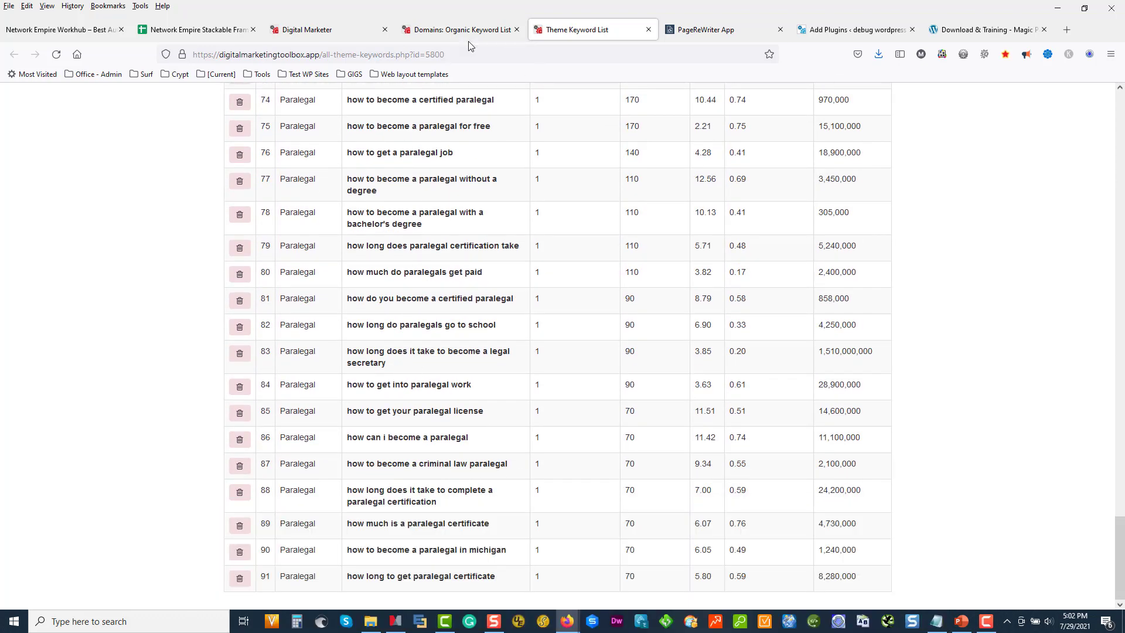
- Return to the legal services content template and open the digital blueprint framework for review
left_click(469, 39)
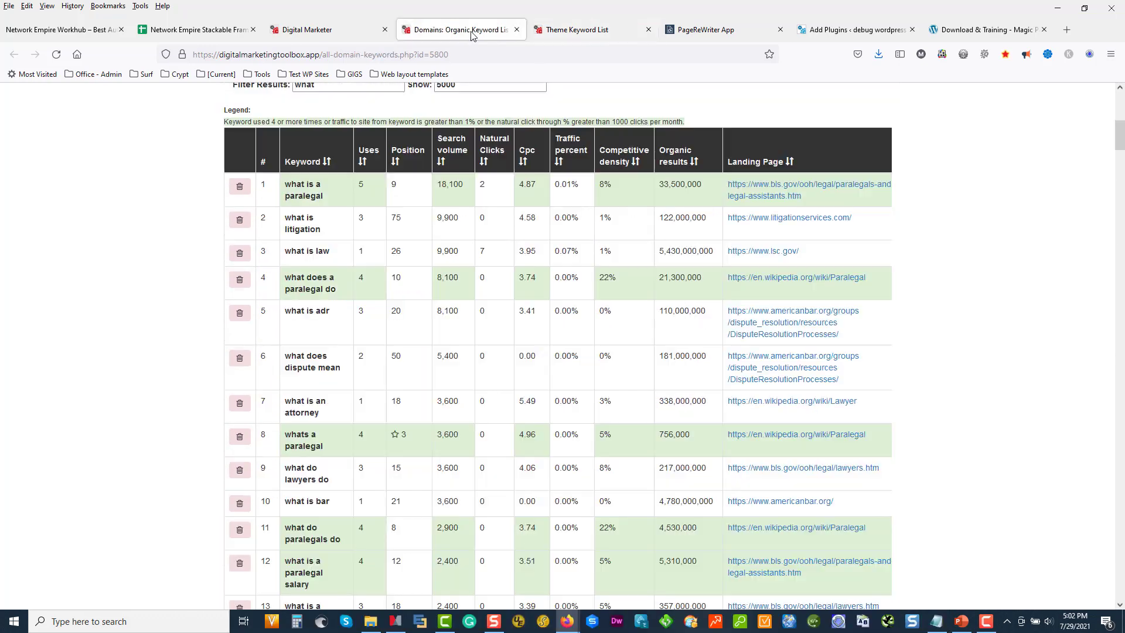
left_click(322, 35)
scroll(279, 359, "up", 3)
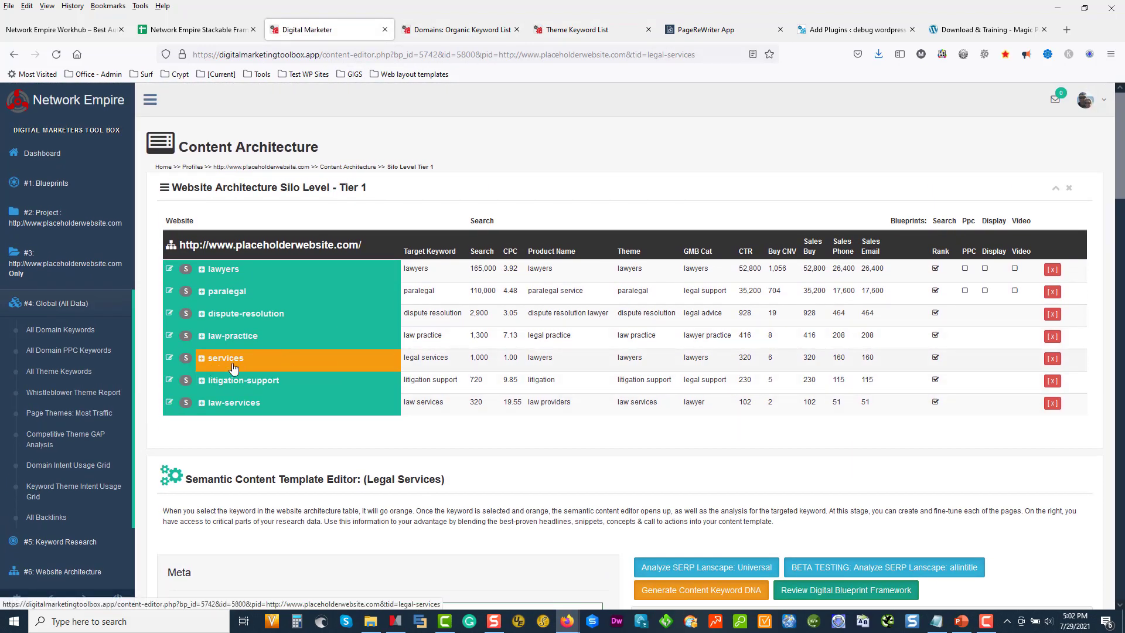
scroll(420, 530, "down", 1)
scroll(421, 530, "down", 8)
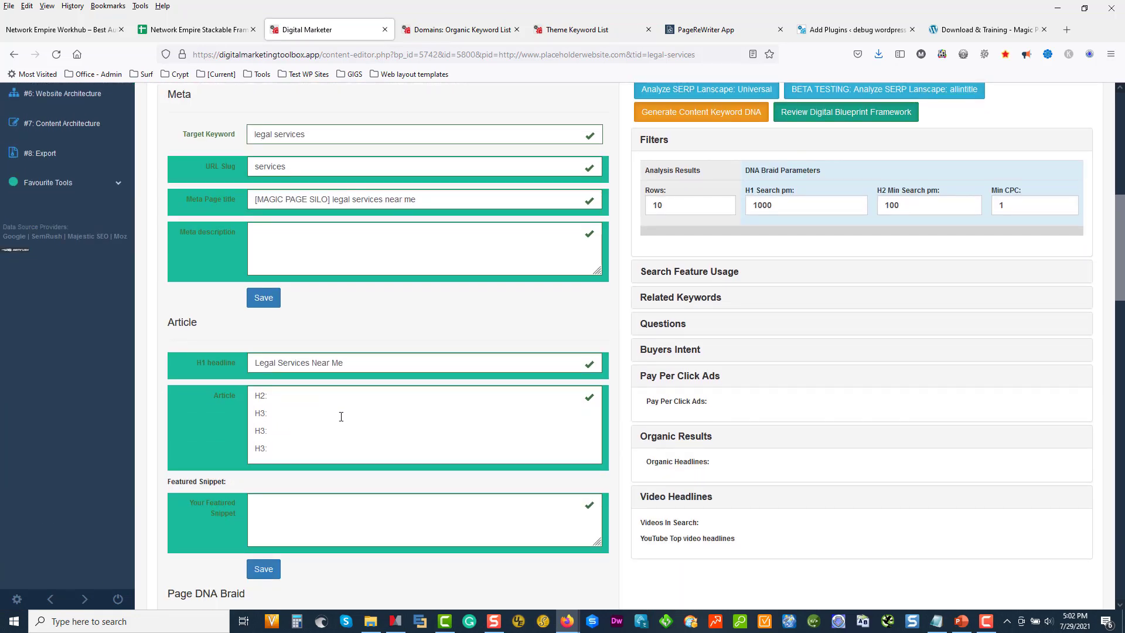
scroll(341, 417, "up", 3)
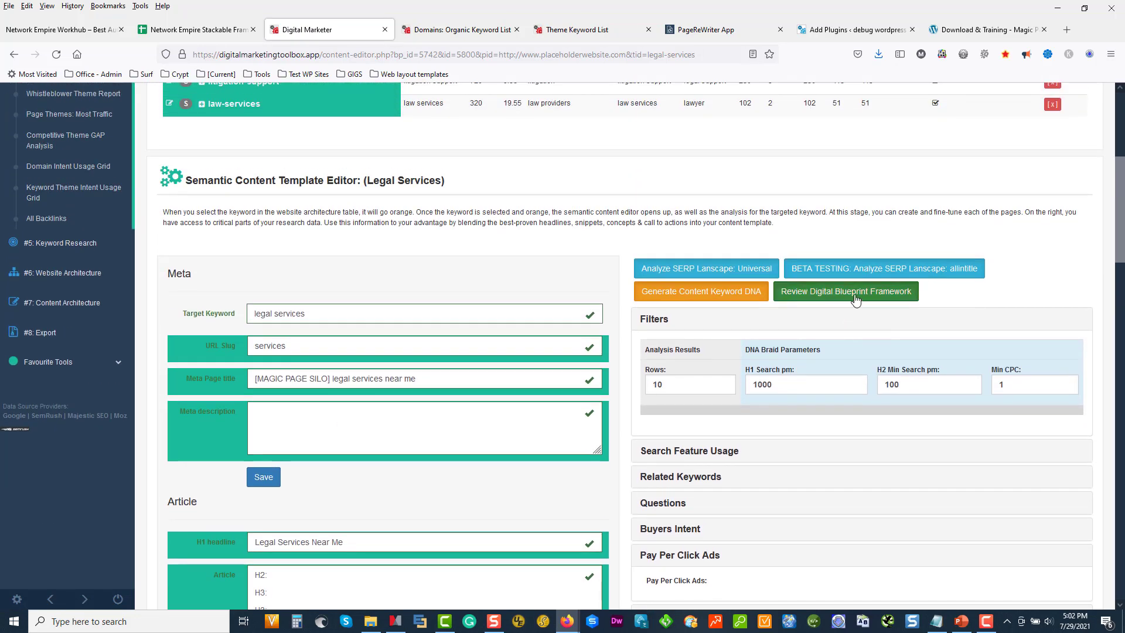
left_click(862, 297)
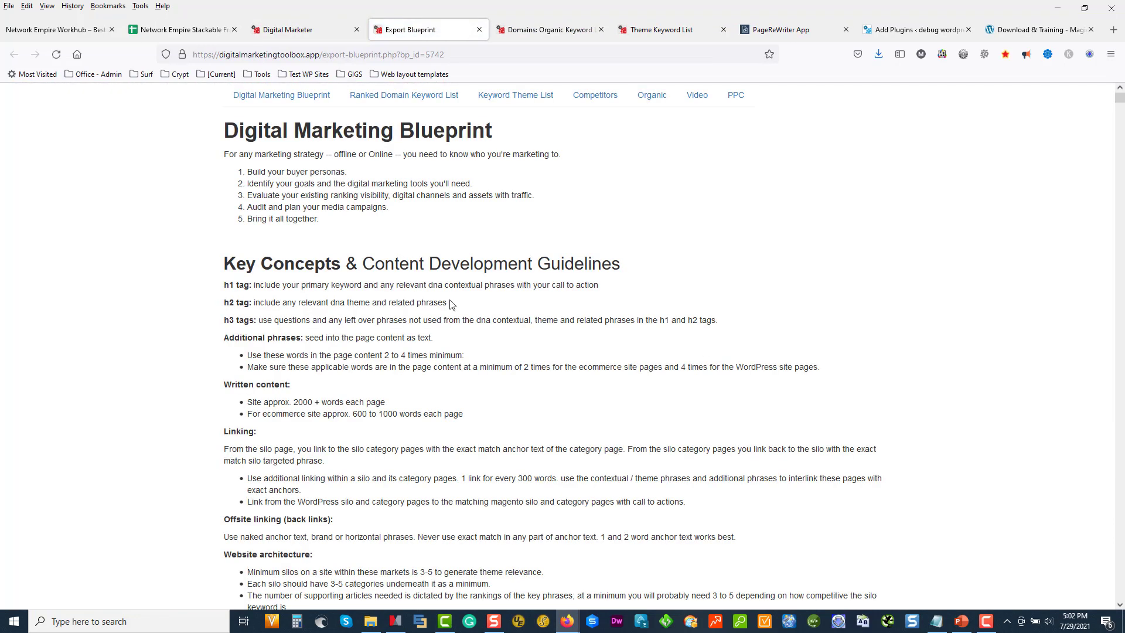
- Examine the exported blueprint's website architecture and the silo content templates for law services and dispute resolution, including their keyword DNA
scroll(452, 301, "down", 15)
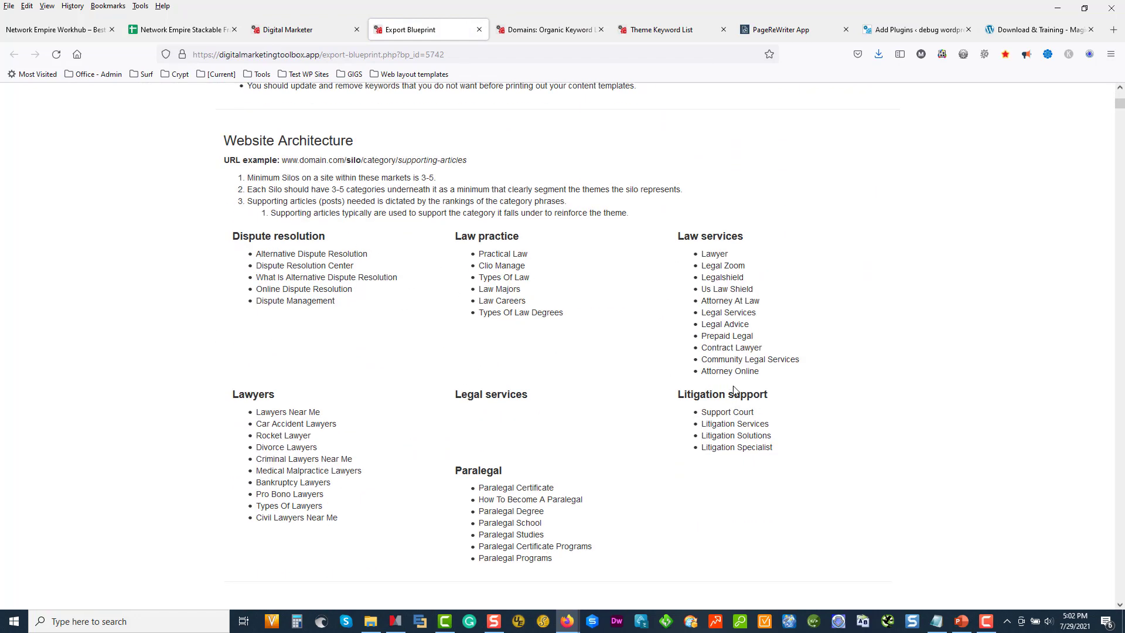
scroll(734, 389, "down", 12)
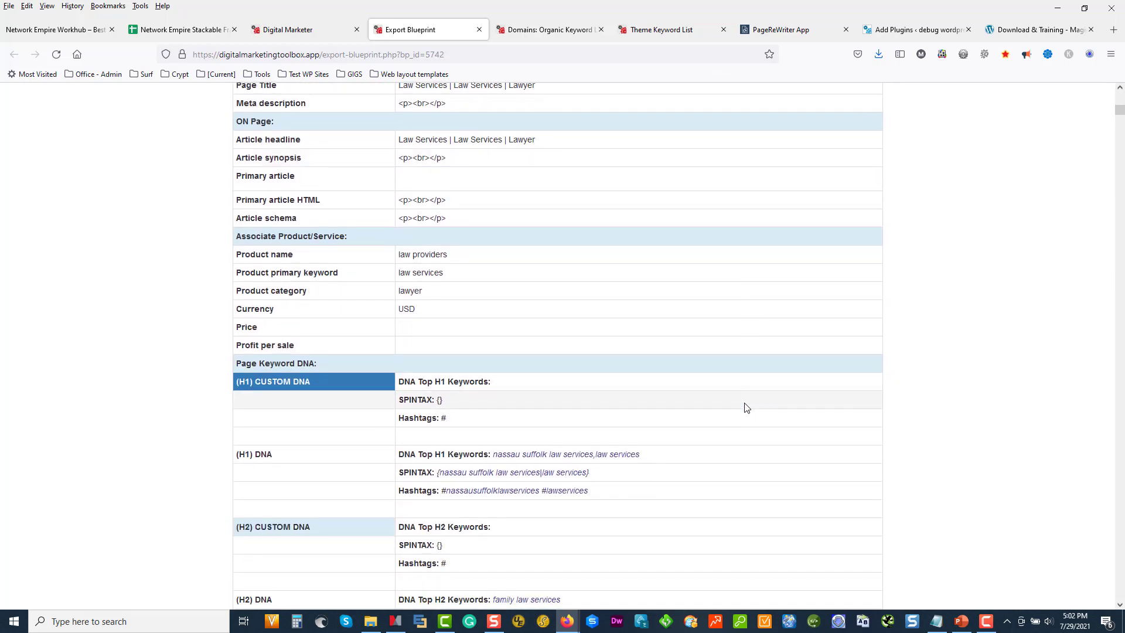
scroll(568, 195, "up", 3)
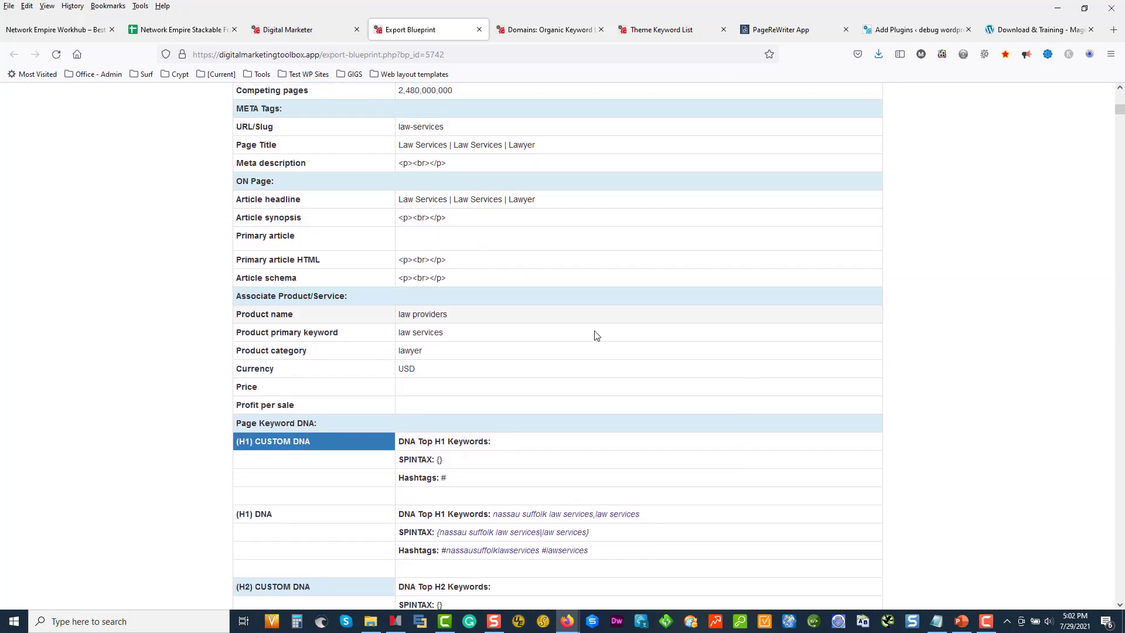
scroll(596, 334, "down", 4)
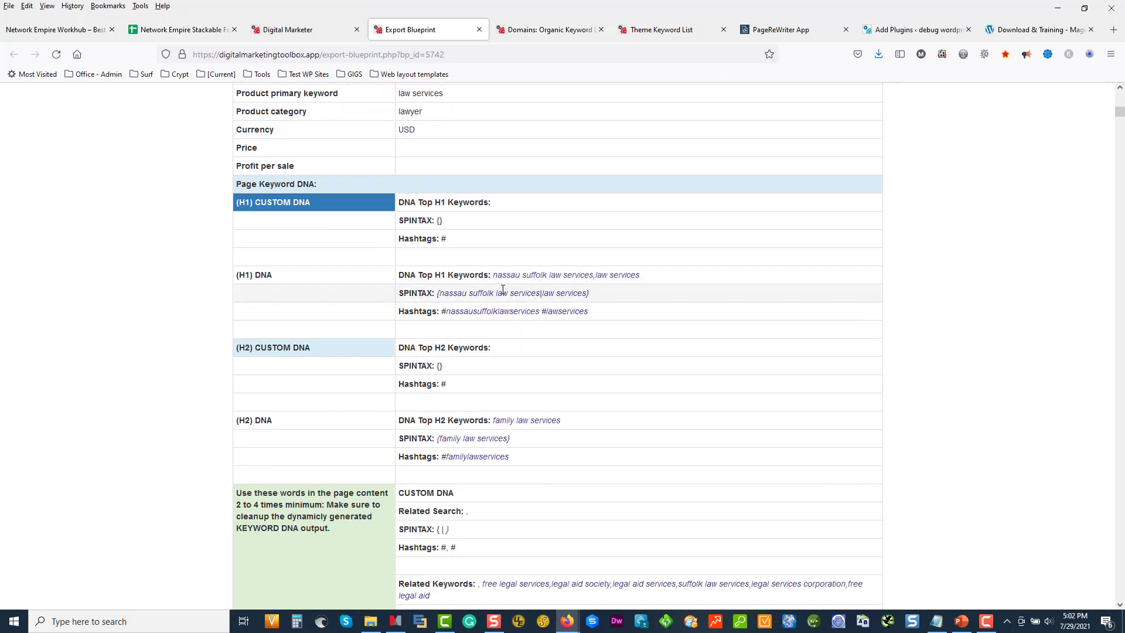
scroll(579, 535, "down", 4)
scroll(512, 304, "down", 1)
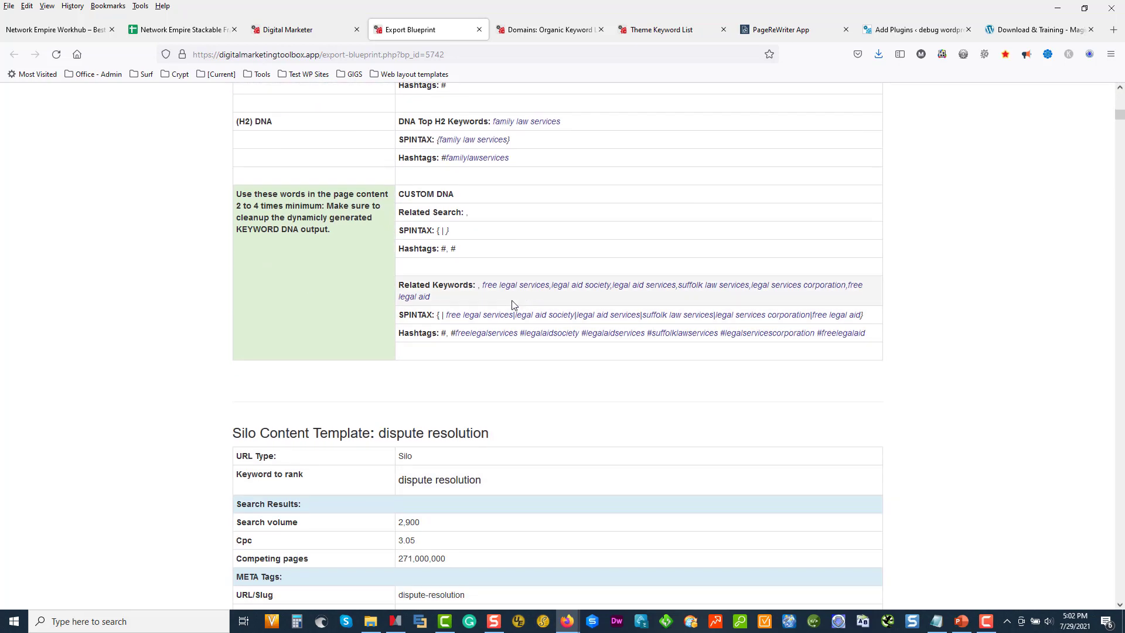
scroll(623, 387, "down", 10)
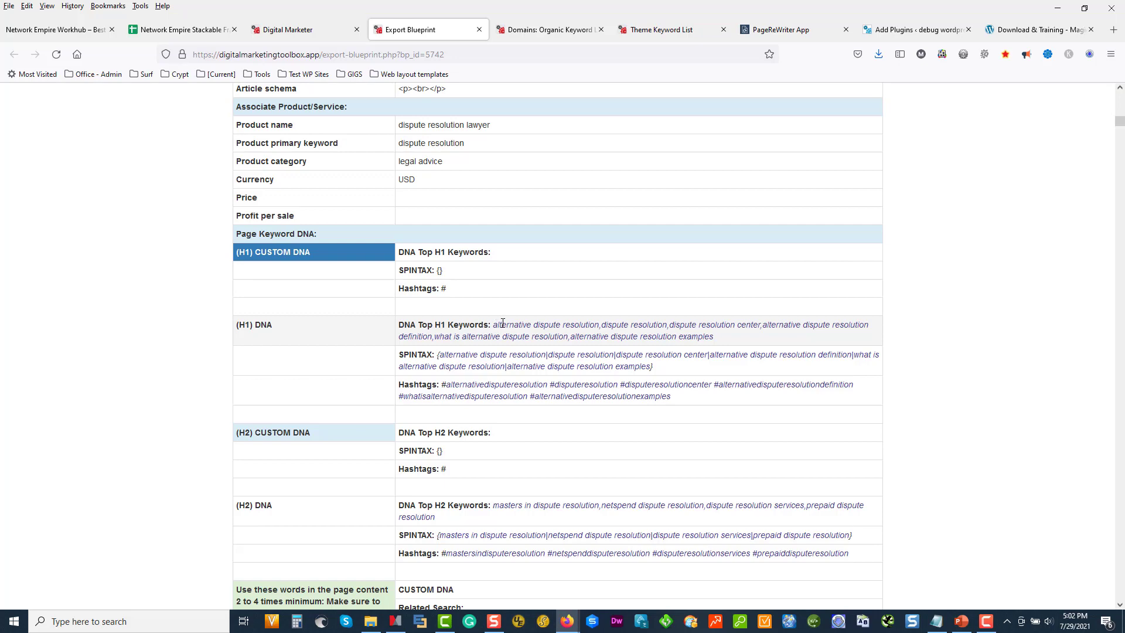
scroll(503, 324, "up", 3)
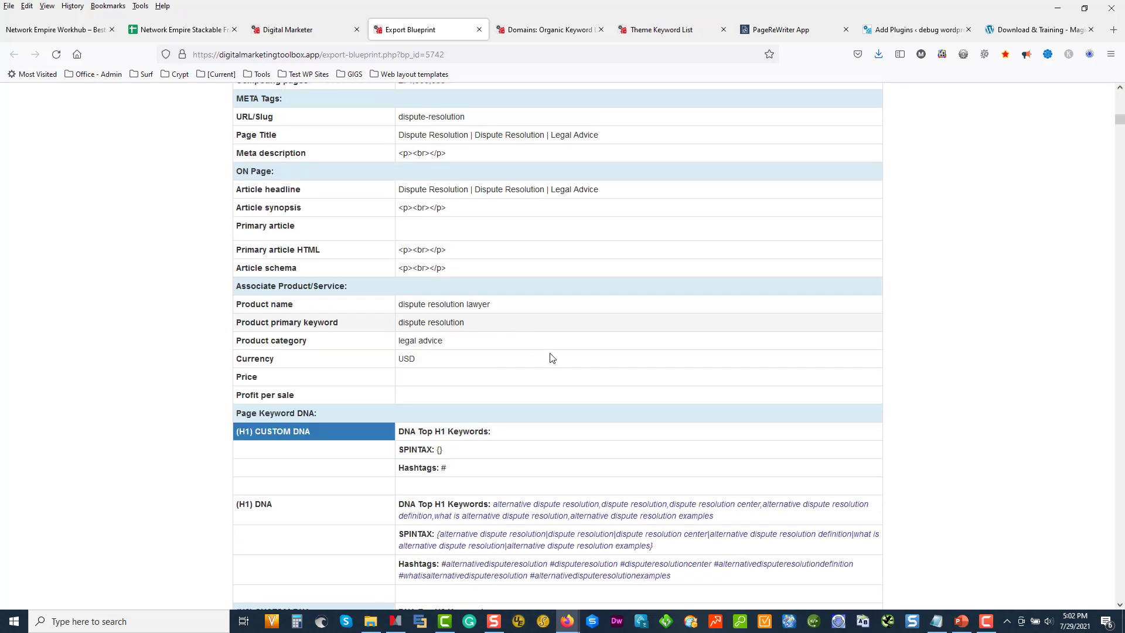
- Compare the exported blueprint's dispute resolution keyword DNA with the legal services template's meta and article fields, ending at the blueprint's content development guidelines
scroll(551, 358, "down", 3)
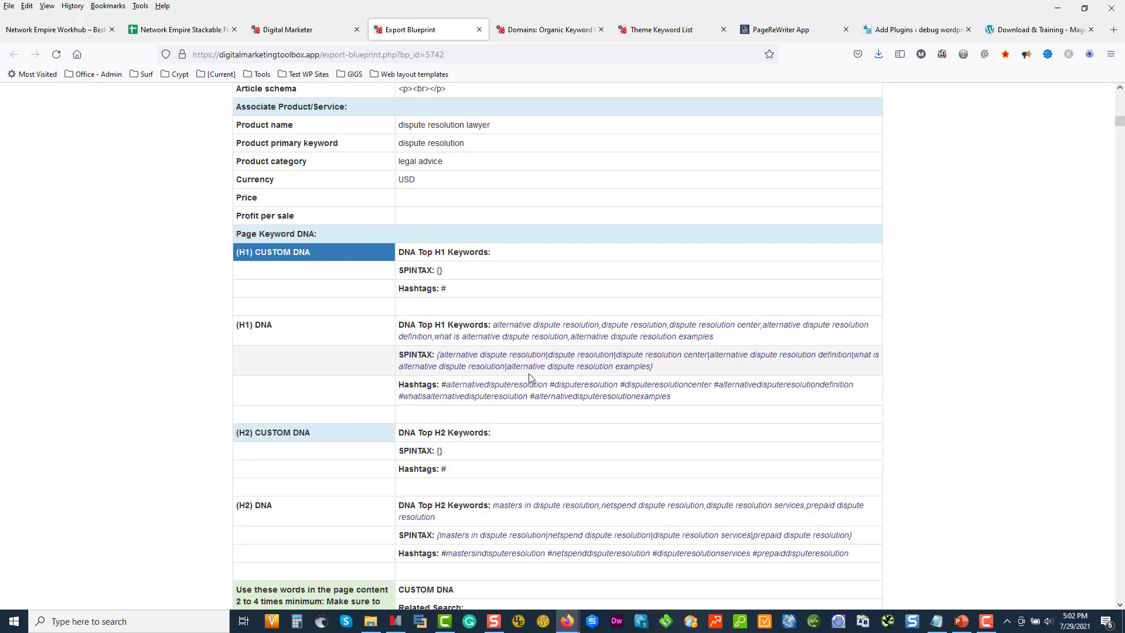
scroll(539, 378, "up", 4)
left_click(309, 33)
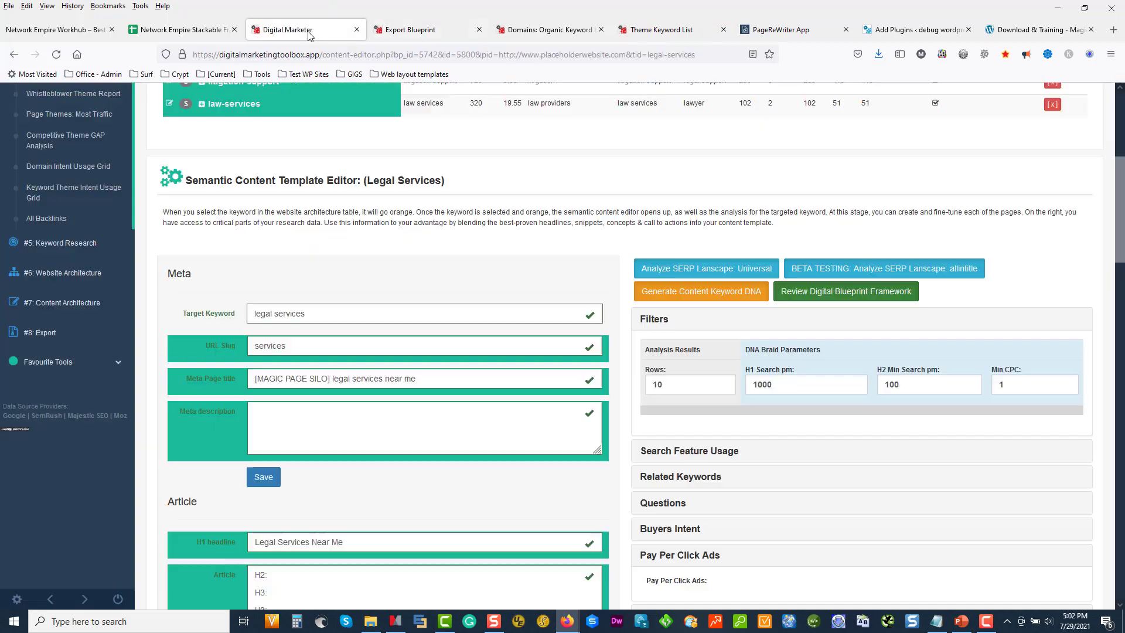
scroll(331, 476, "down", 3)
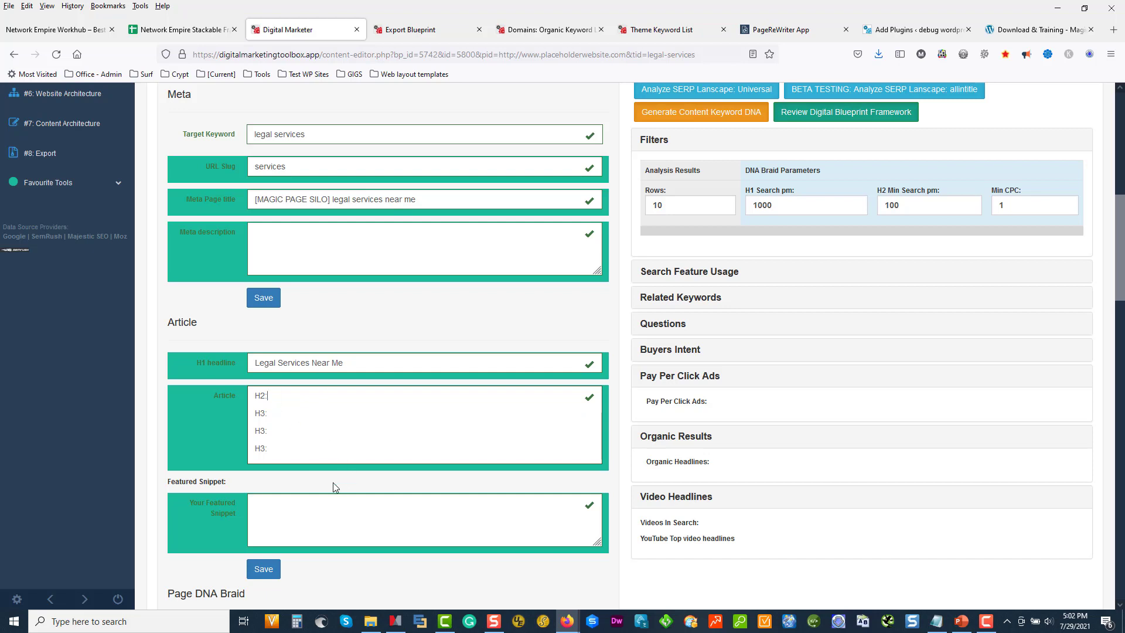
scroll(567, 227, "up", 2)
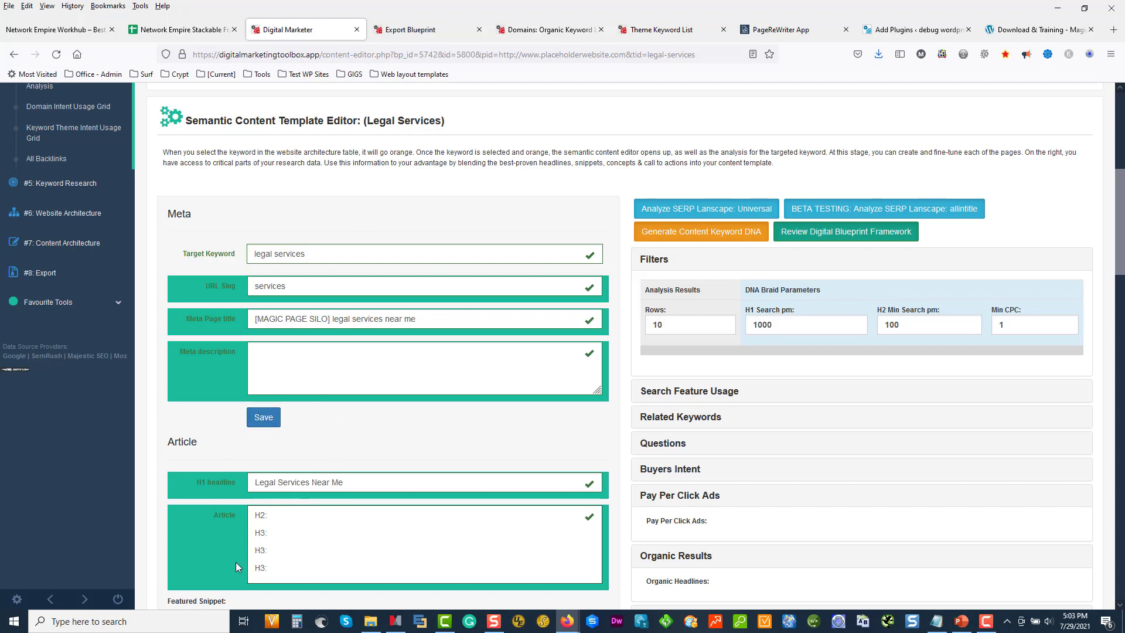
scroll(311, 512, "down", 2)
scroll(312, 509, "up", 1)
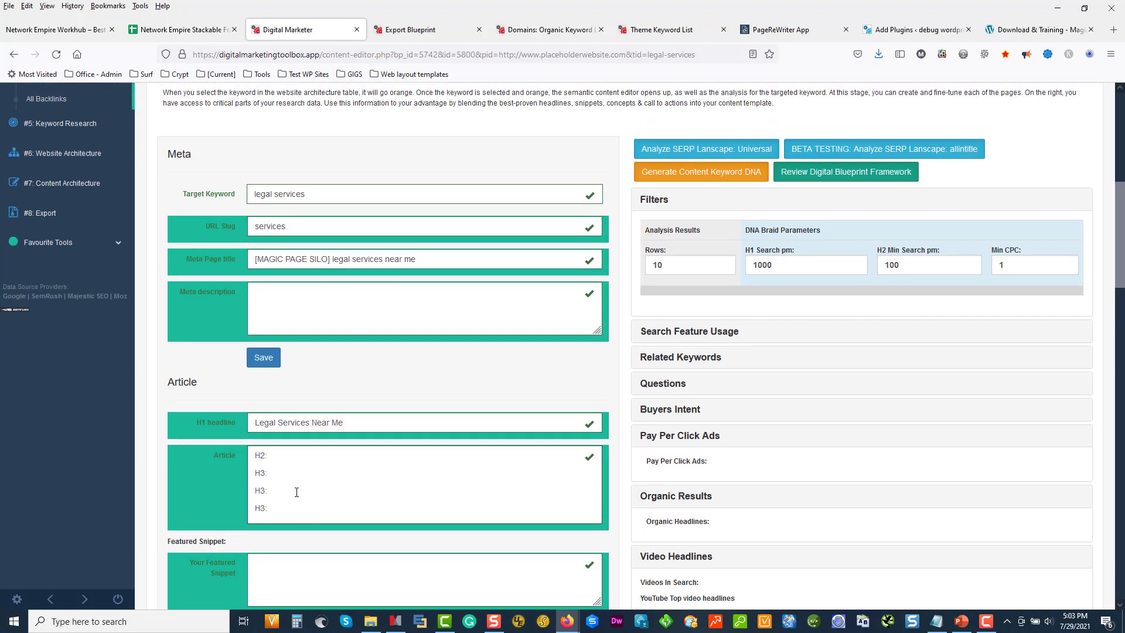
left_click(412, 34)
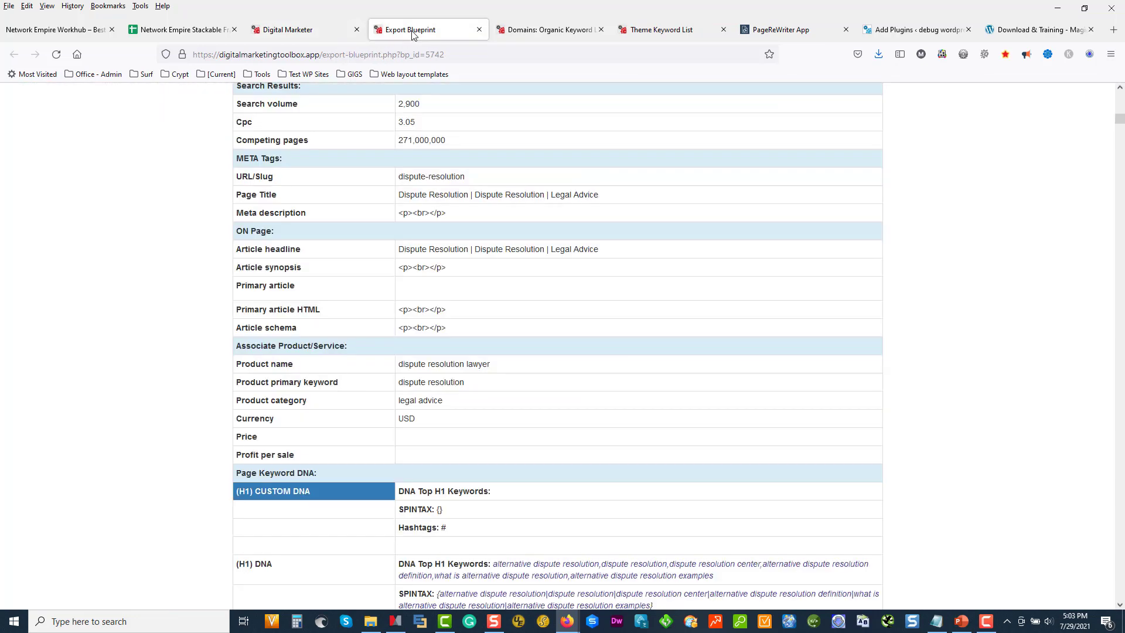
scroll(451, 346, "down", 4)
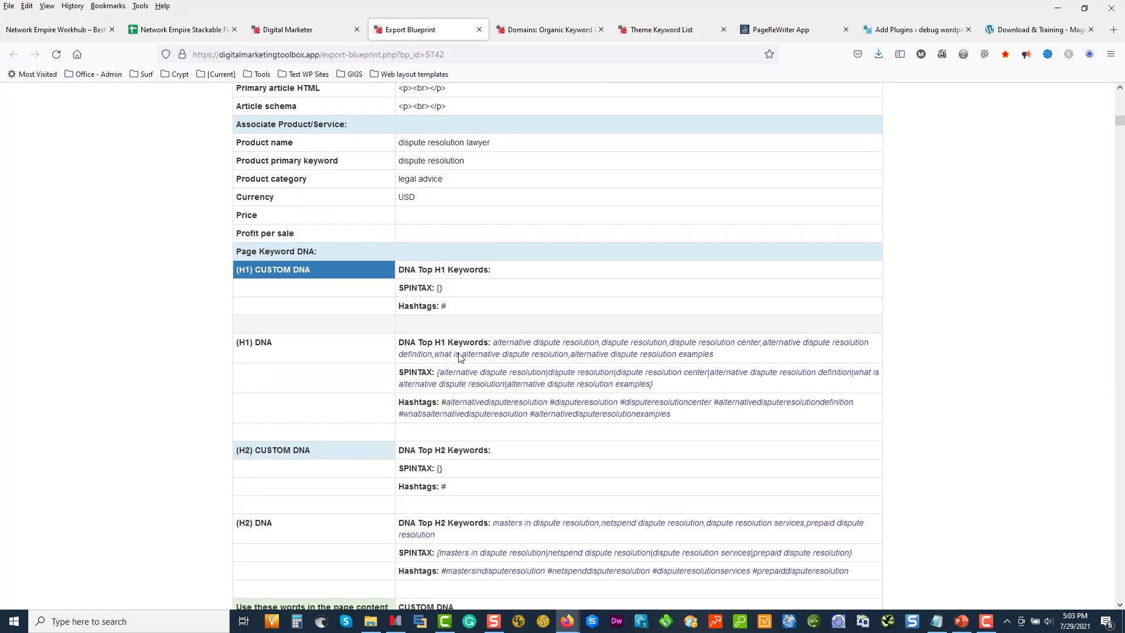
scroll(459, 353, "up", 4)
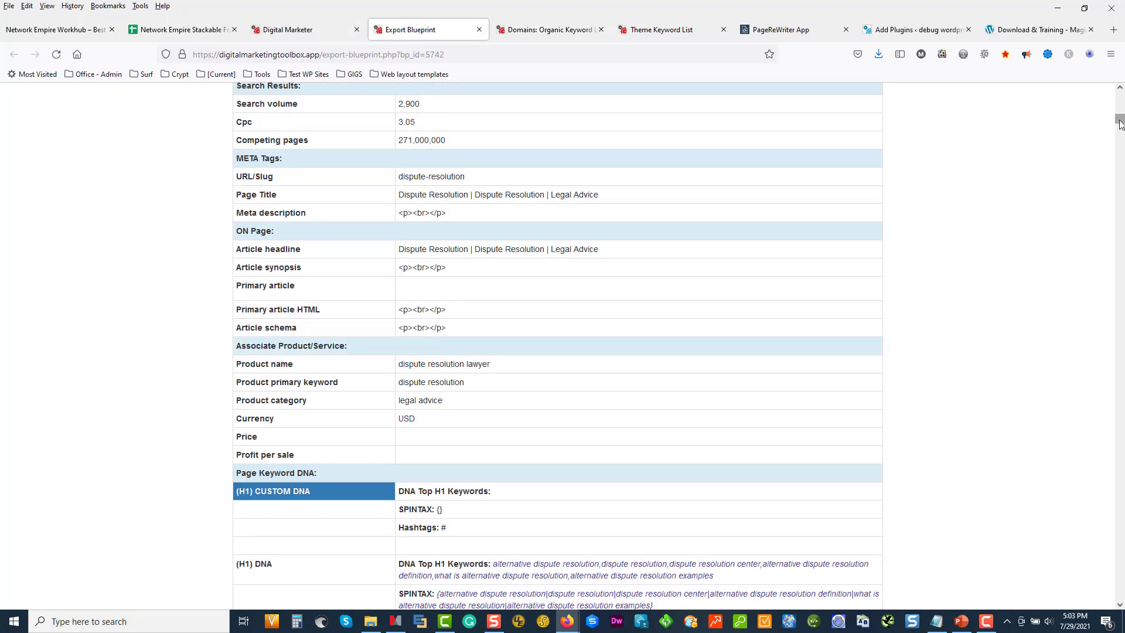
left_click_drag(1119, 120, 891, 100)
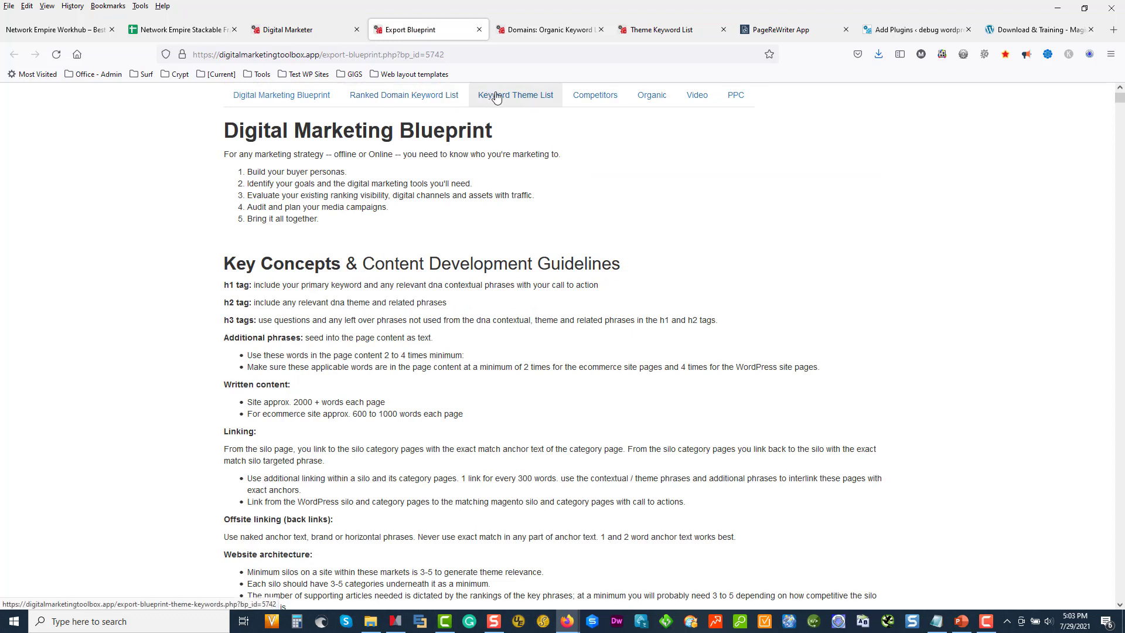
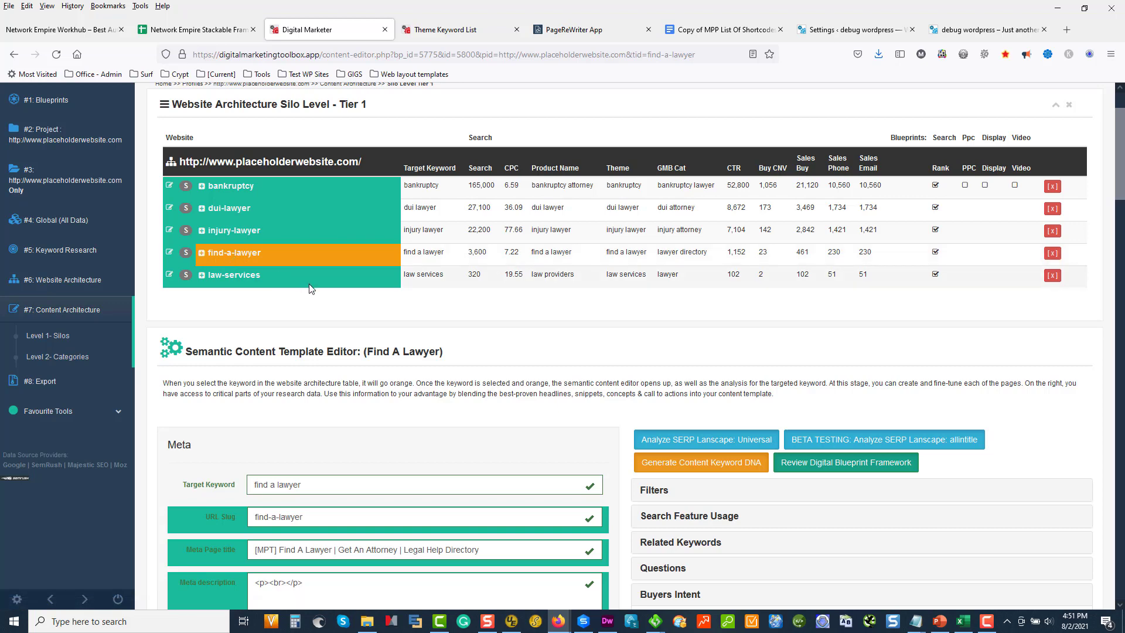
- Clear the placeholder markup from the meta description in the Find A Lawyer content template
scroll(312, 289, "down", 3)
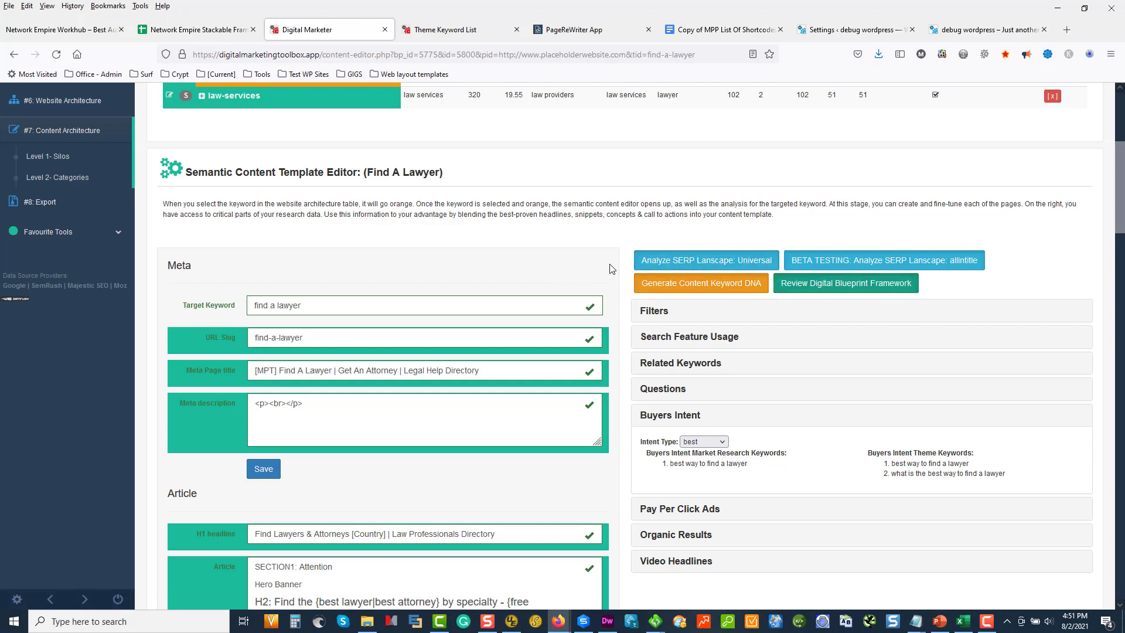
scroll(620, 275, "down", 2)
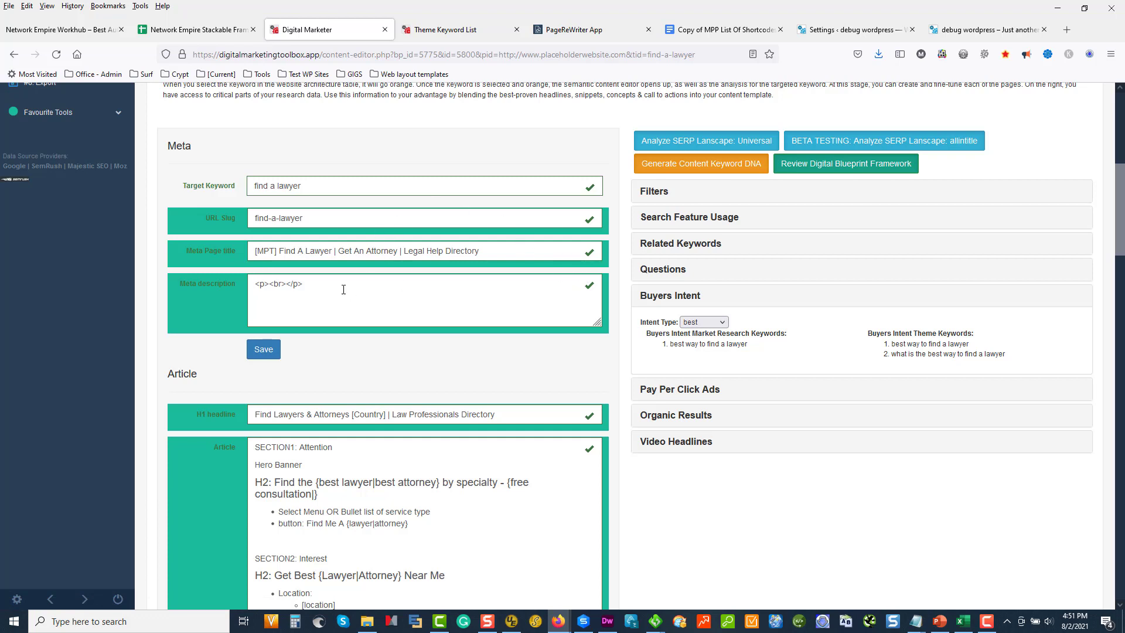
double_click(280, 254)
left_click(271, 252)
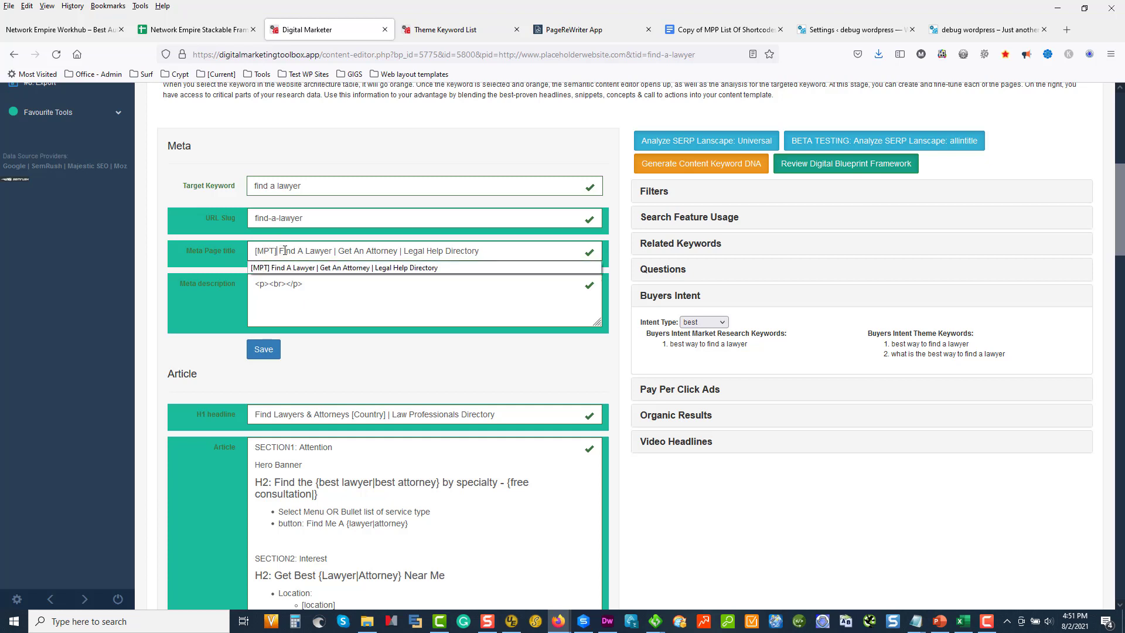
left_click_drag(279, 251, 515, 248)
left_click(400, 325)
key("ctrl+a")
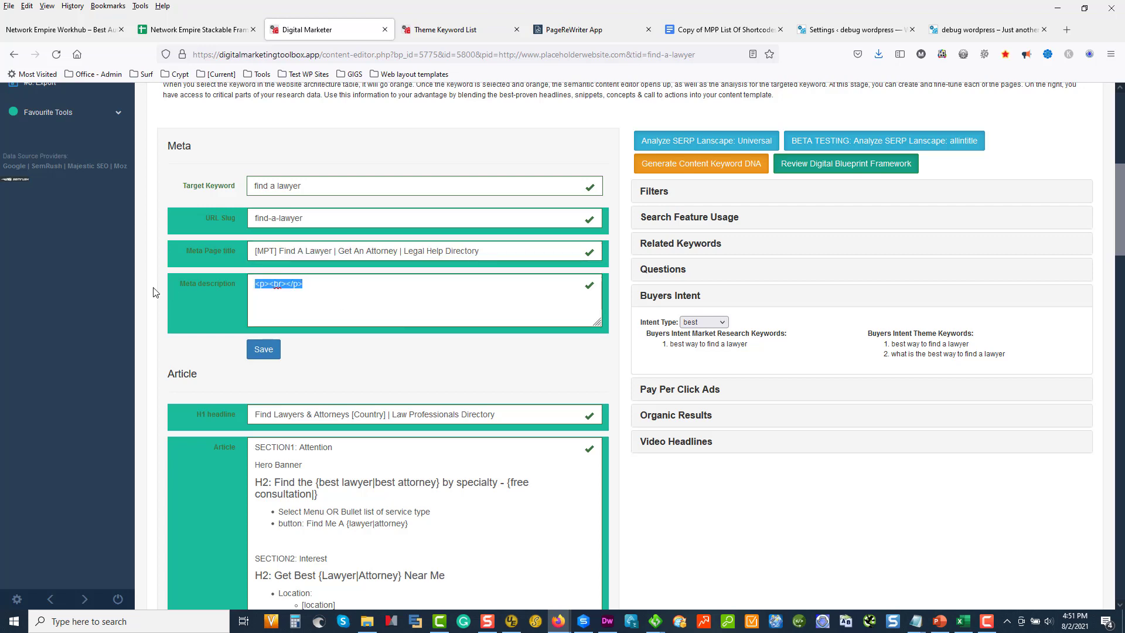
key("BackSpace")
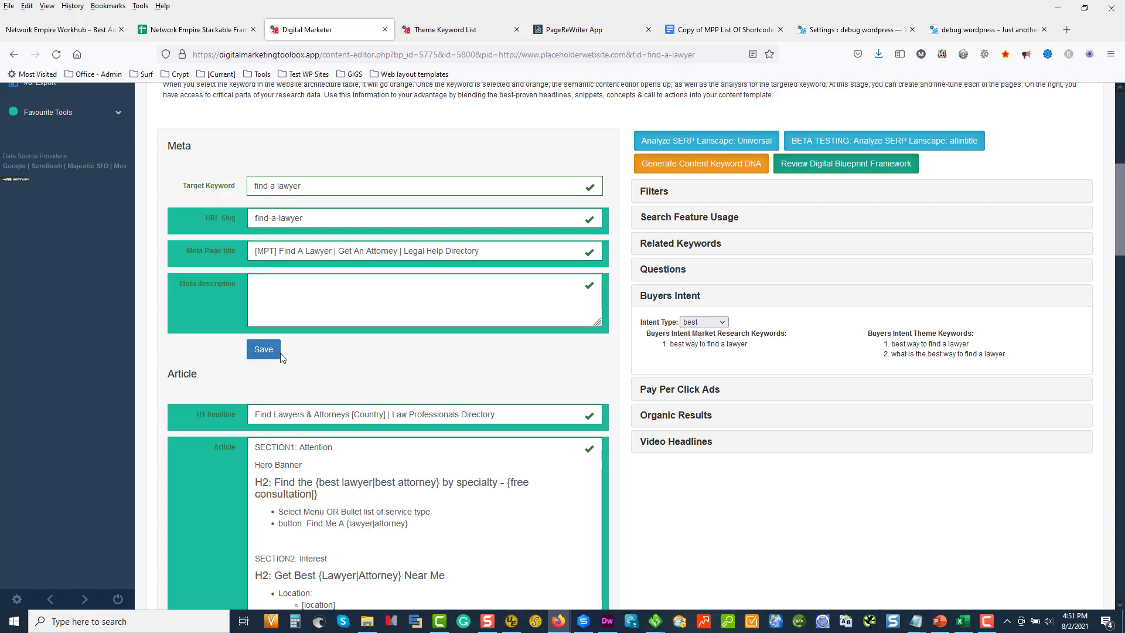
- Label Section 5 of the Find A Lawyer article outline as "Extras"
scroll(258, 328, "down", 2)
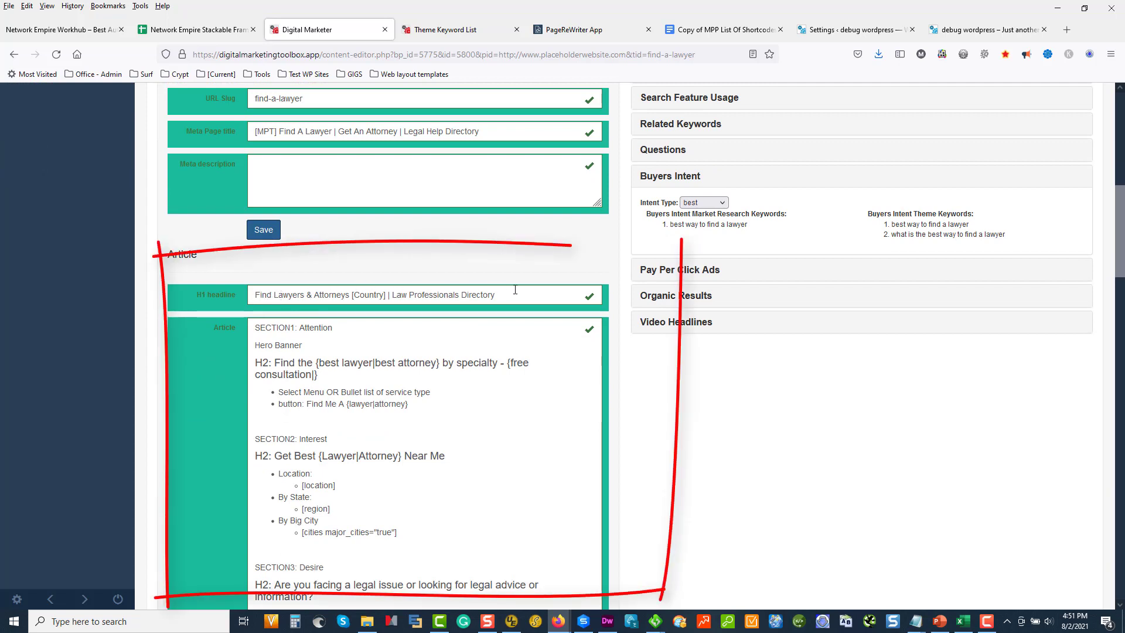
scroll(268, 276, "down", 2)
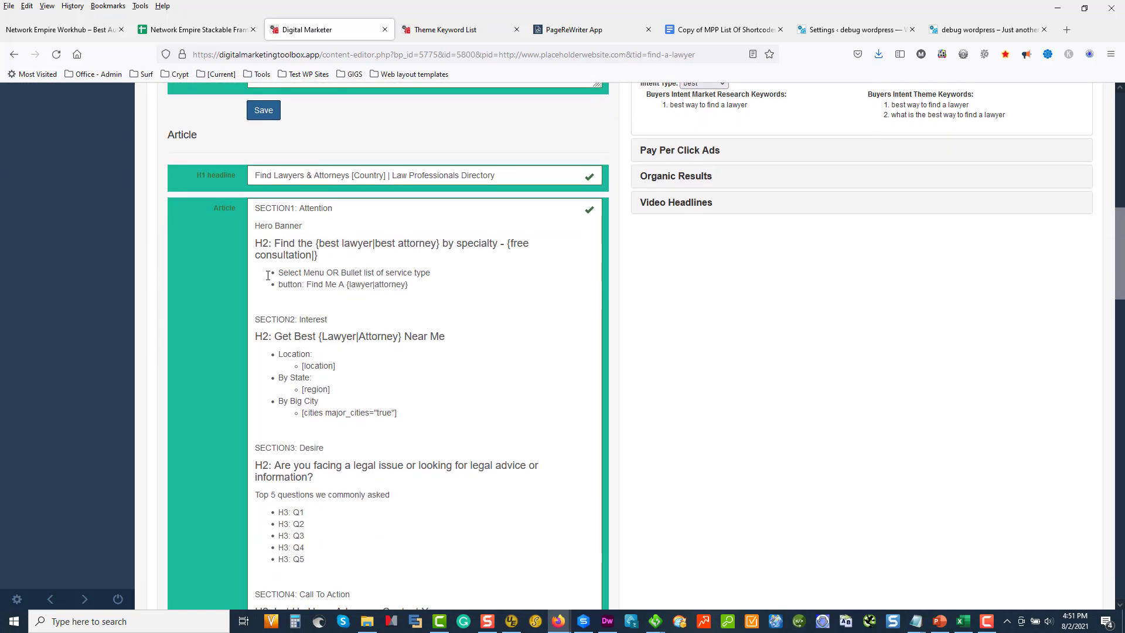
scroll(287, 229, "down", 4)
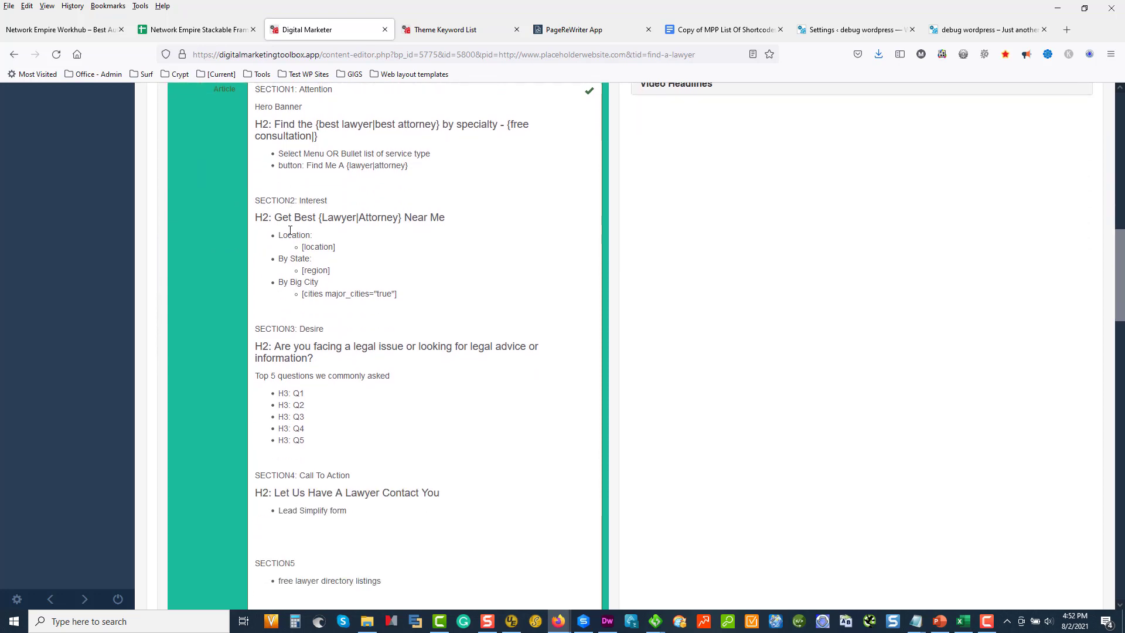
scroll(290, 231, "up", 2)
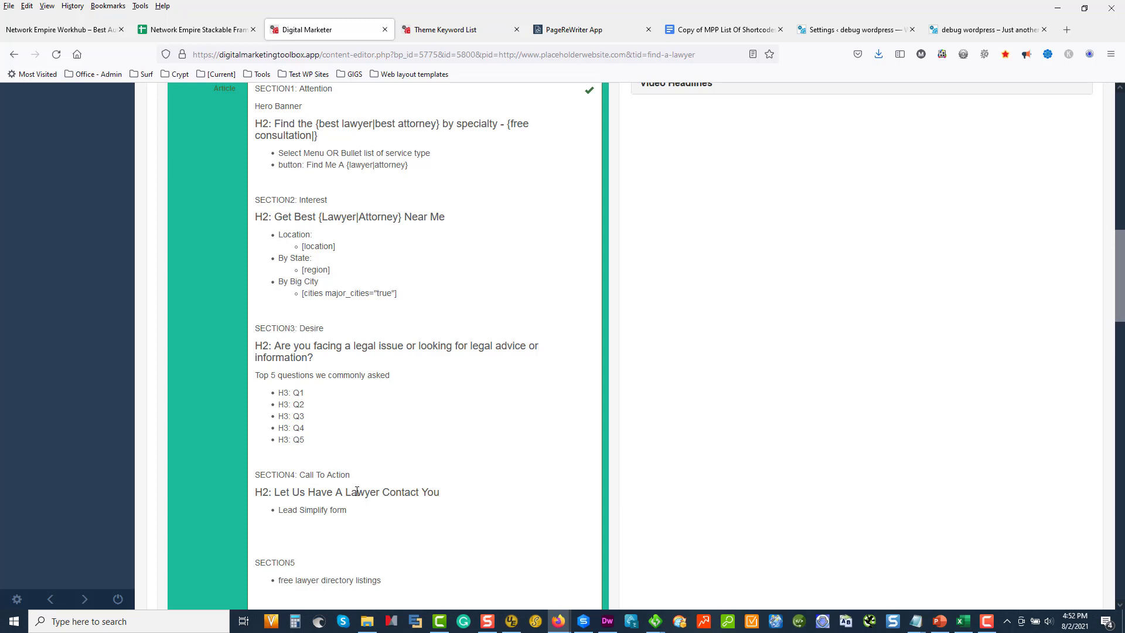
left_click(309, 557)
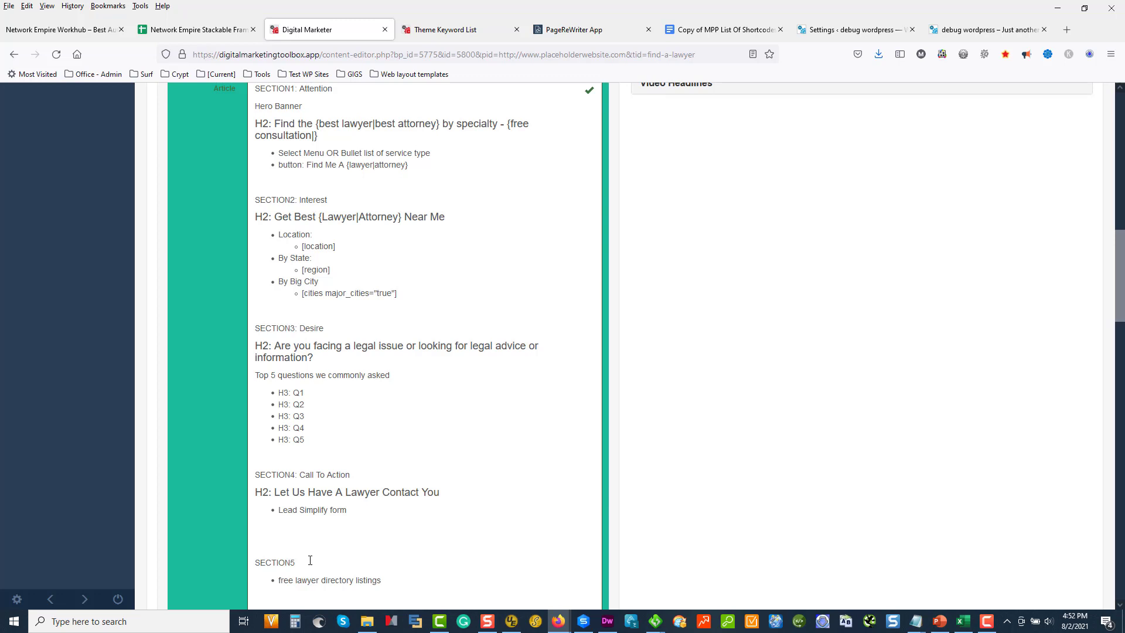
type(": Ex")
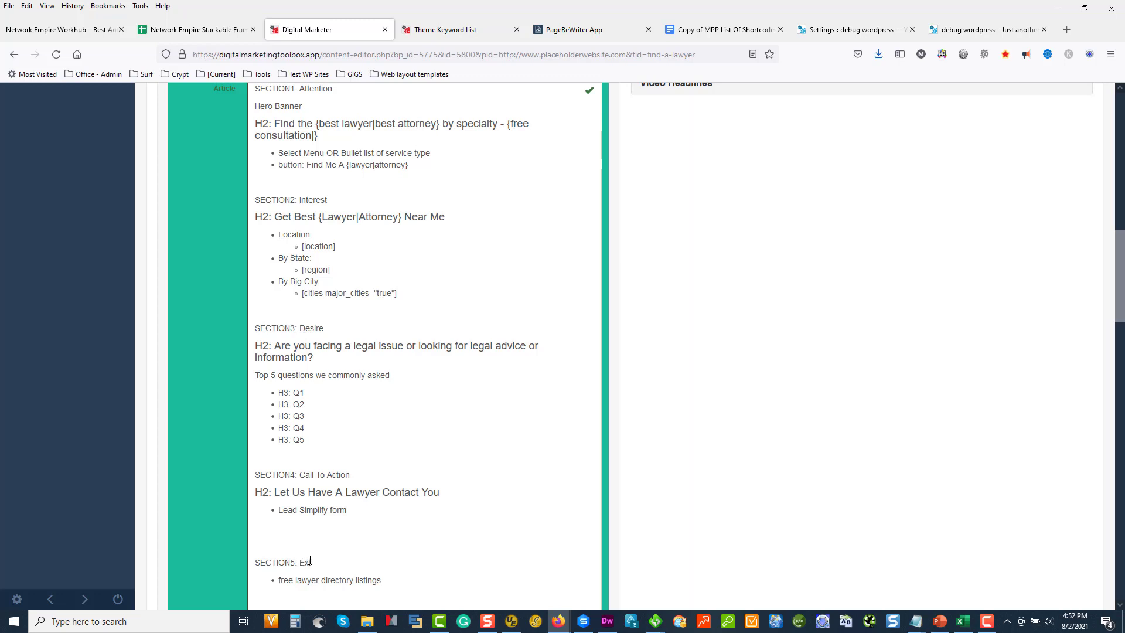
type("tras")
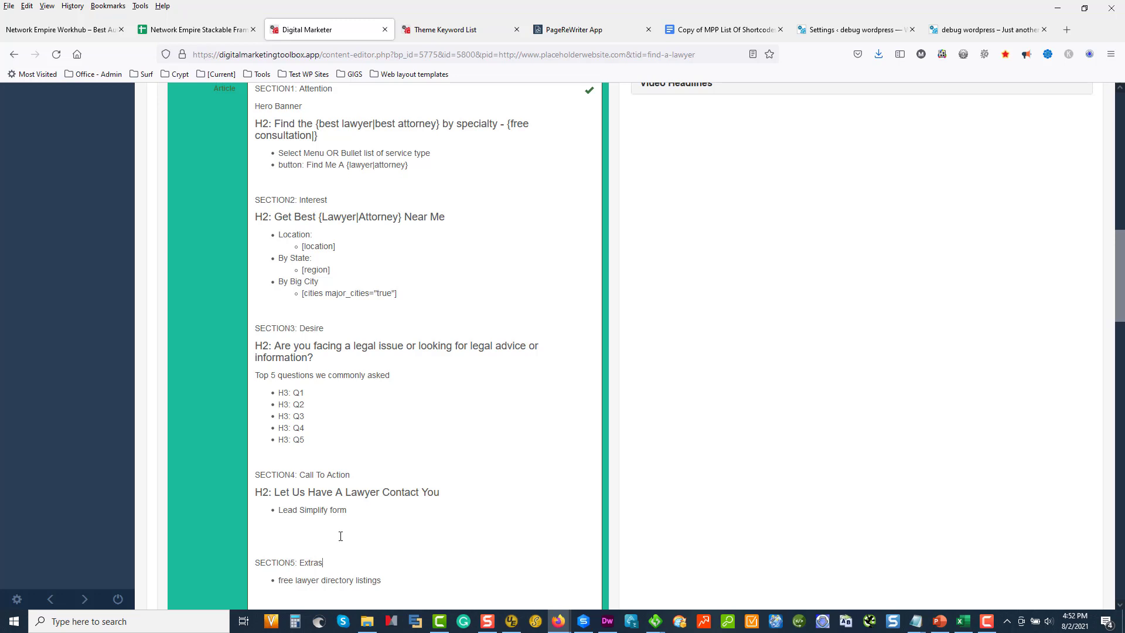
- Review the article outline and switch to the Lawyers by Practice Area workbook in Excel to examine the full Legal Services list
scroll(341, 536, "up", 1)
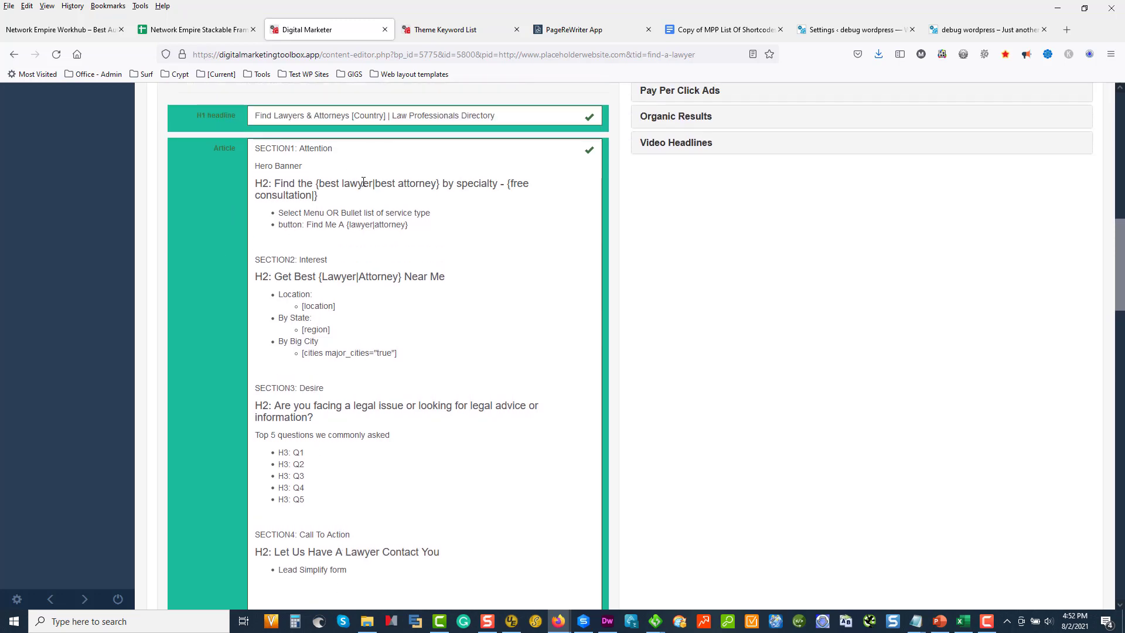
scroll(377, 402, "down", 2)
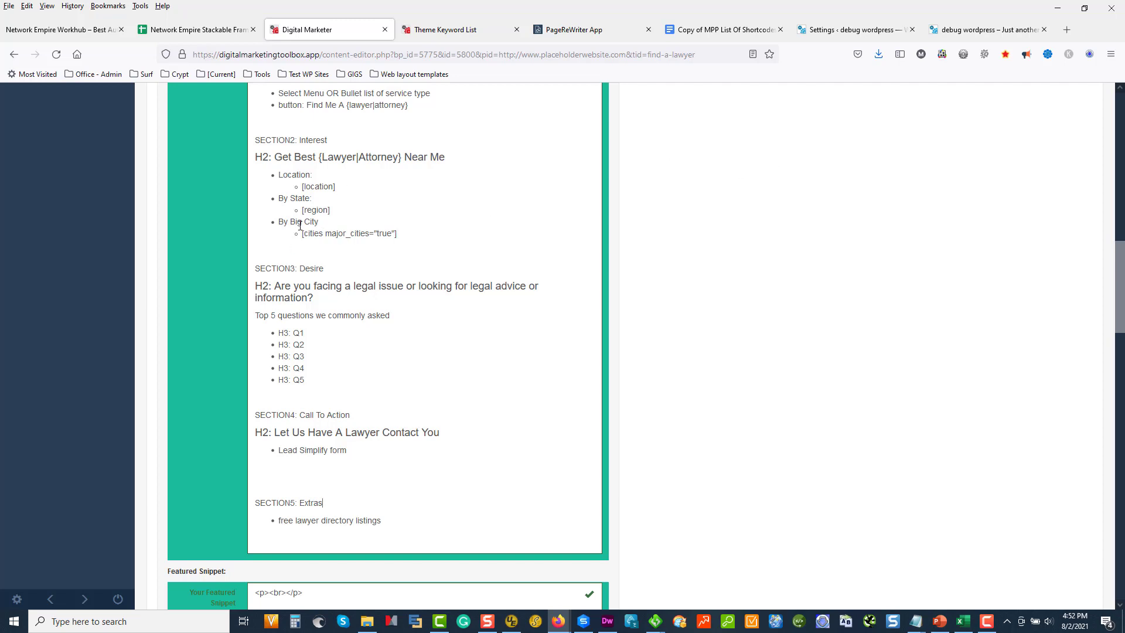
scroll(349, 214, "up", 3)
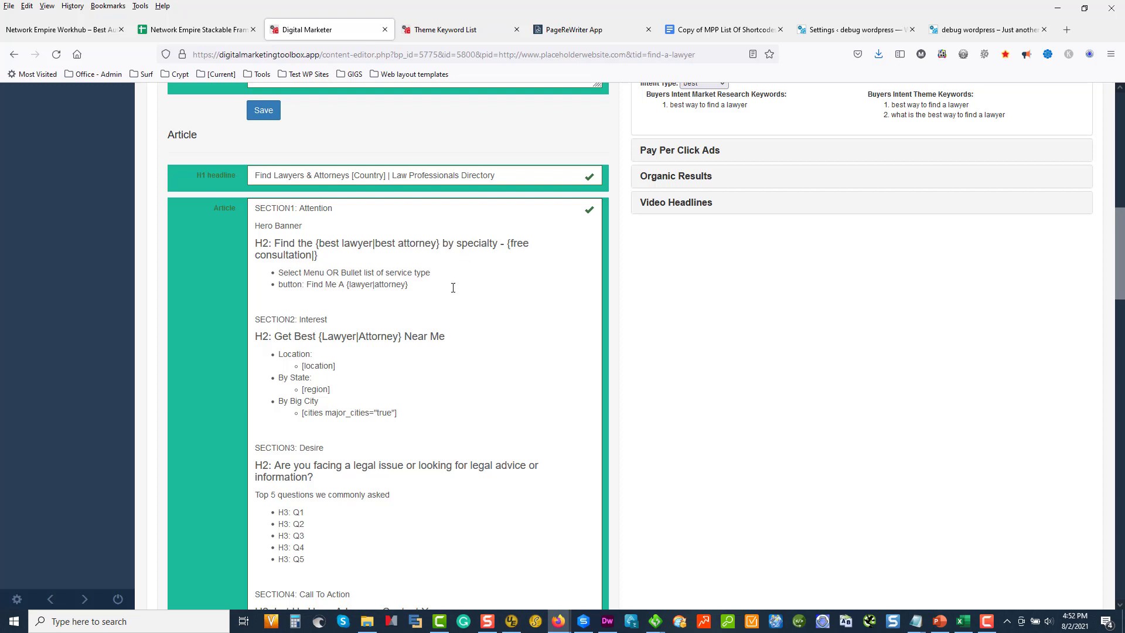
left_click(963, 621)
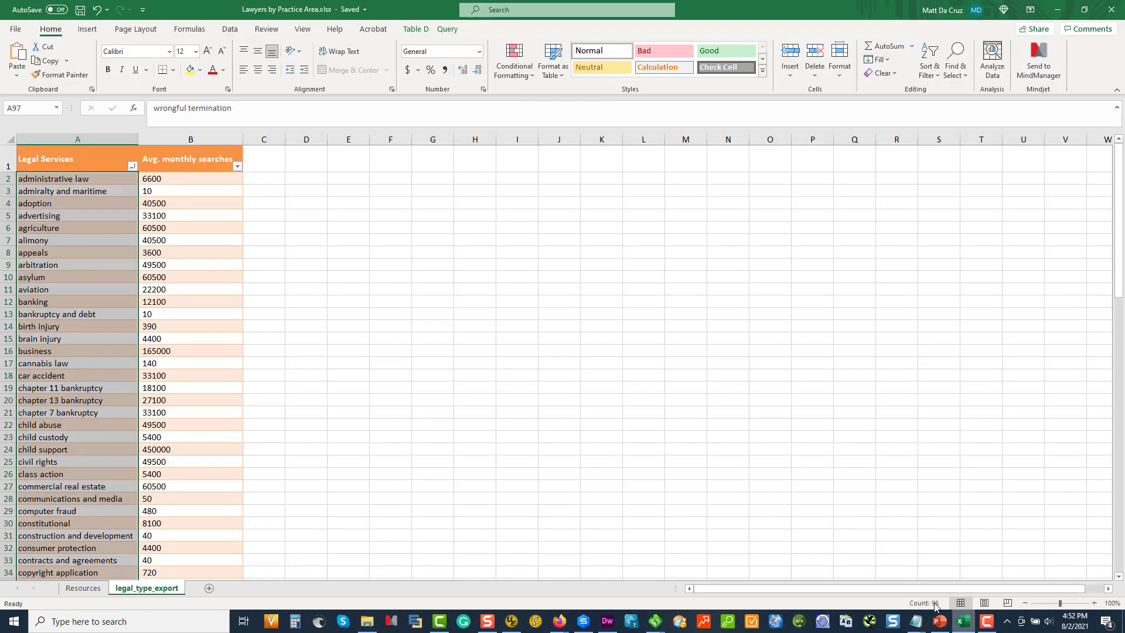
left_click(85, 181)
scroll(52, 332, "down", 7)
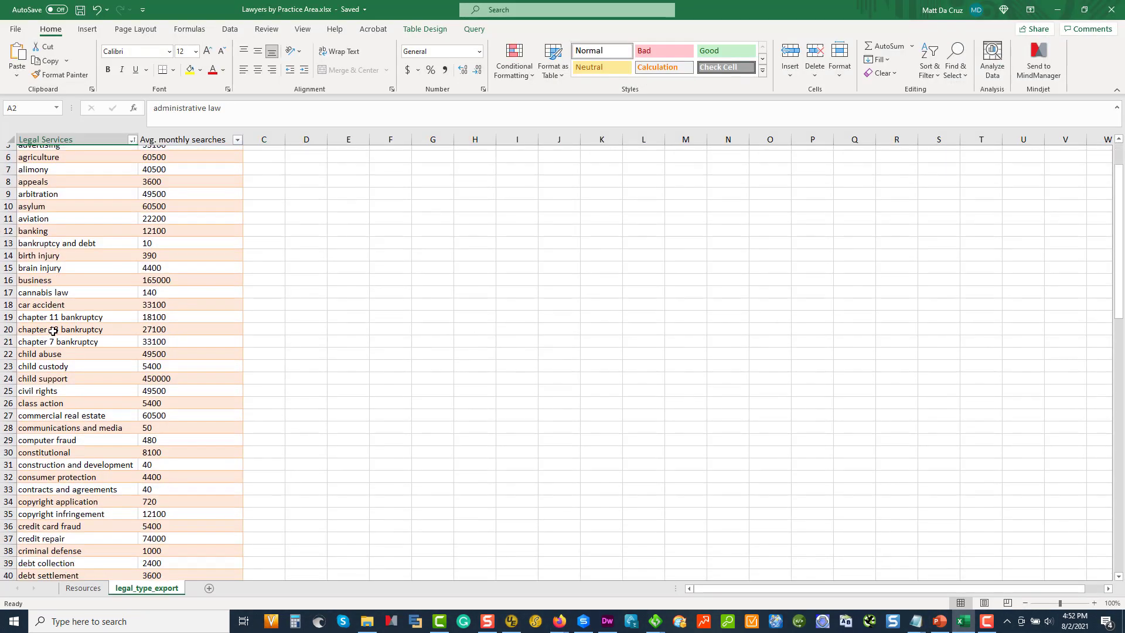
scroll(53, 332, "down", 17)
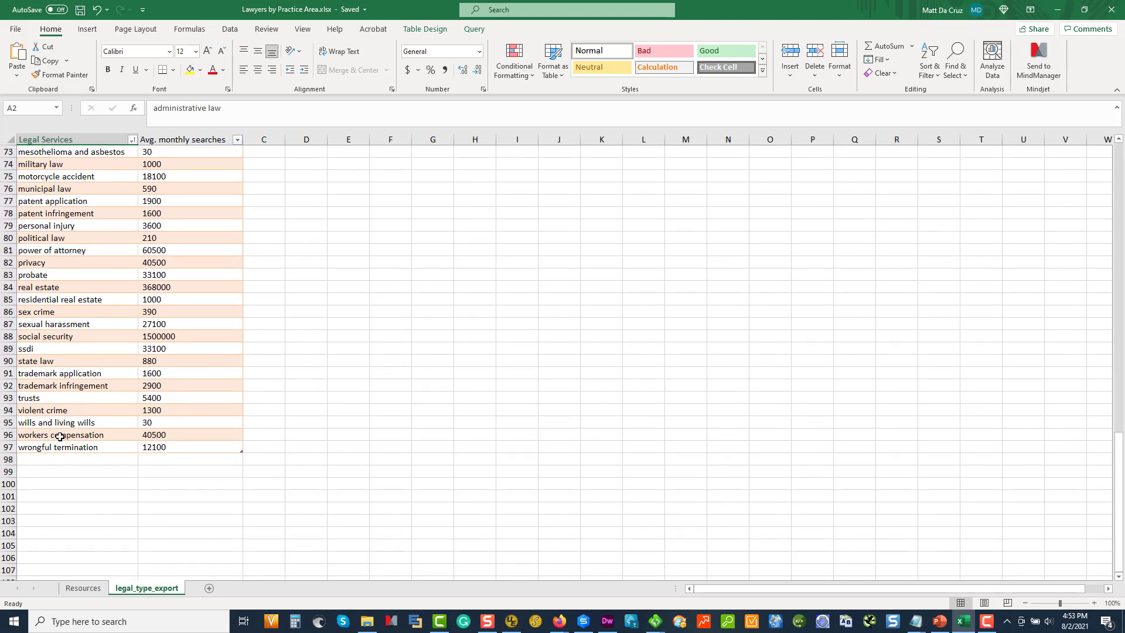
left_click_drag(59, 448, 77, 113)
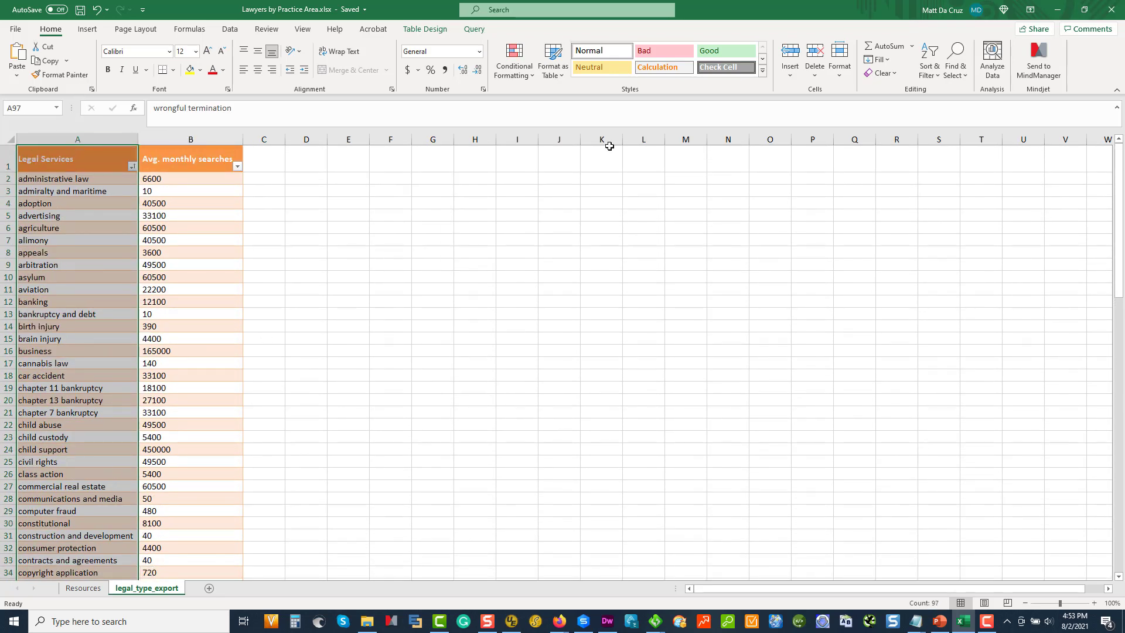
left_click(1057, 15)
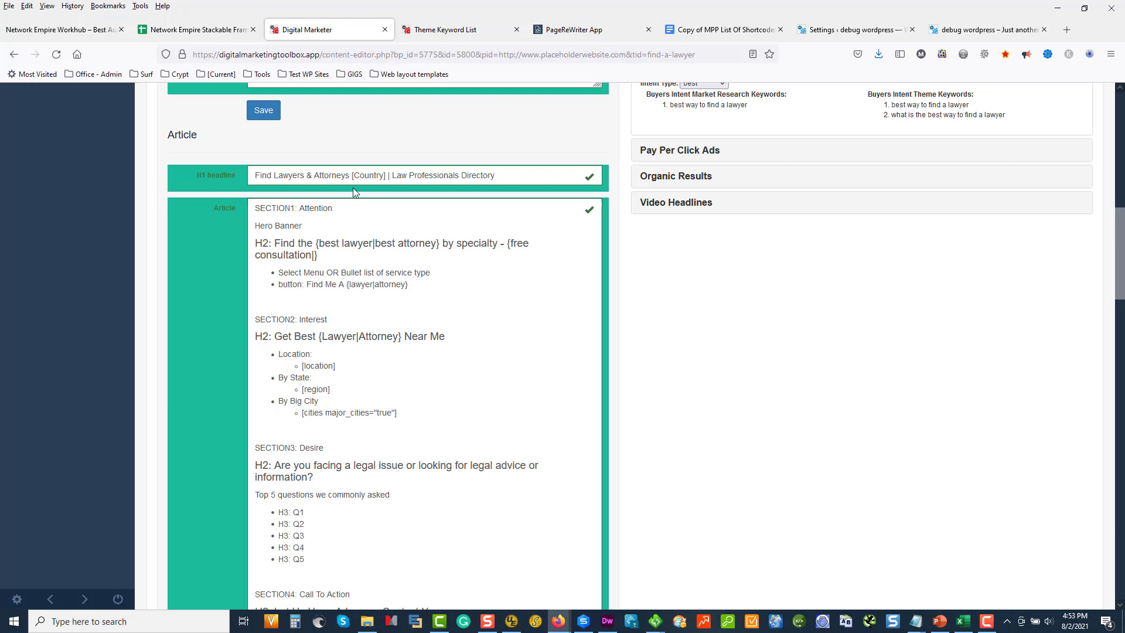
- Compare the Find A Lawyer template's meta page title with its H1 headline and article section outline
scroll(353, 191, "up", 3)
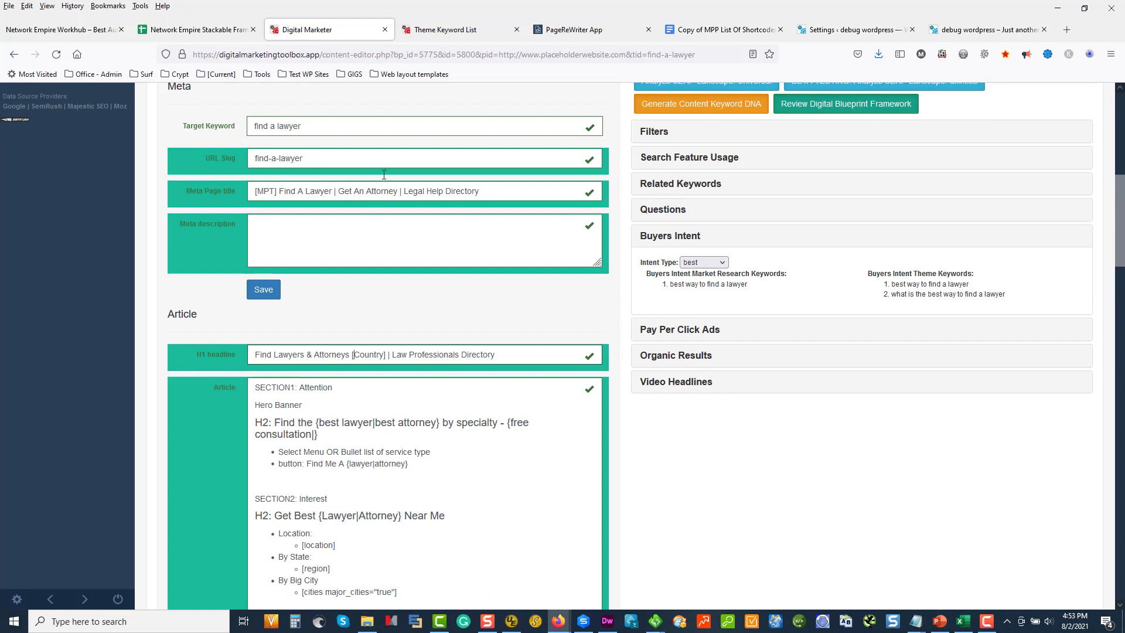
left_click(402, 350)
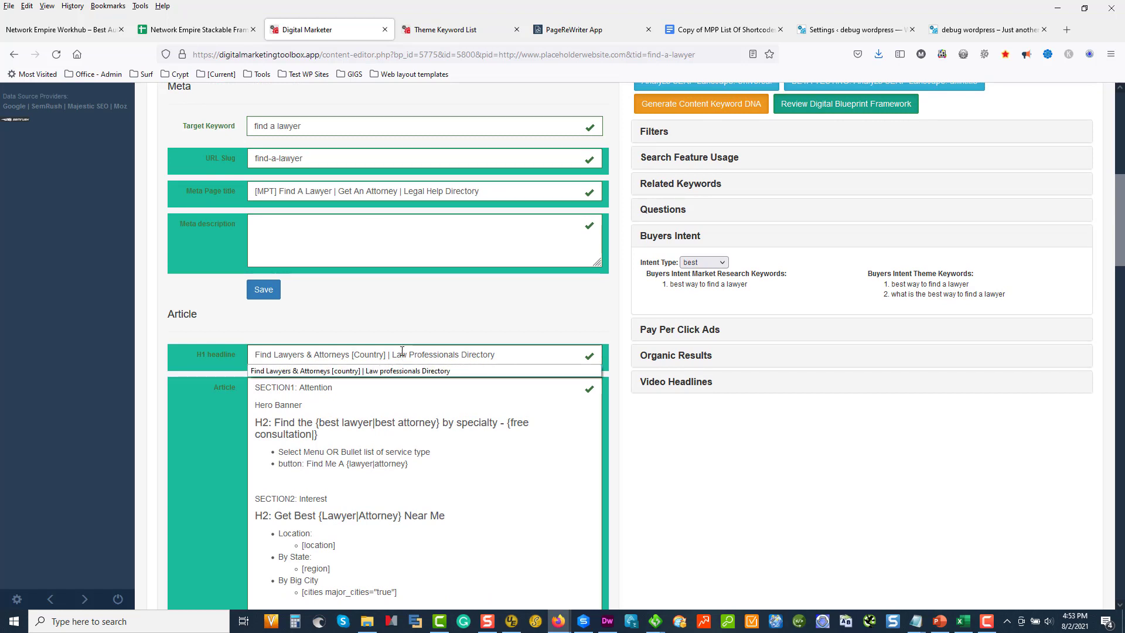
left_click(410, 476)
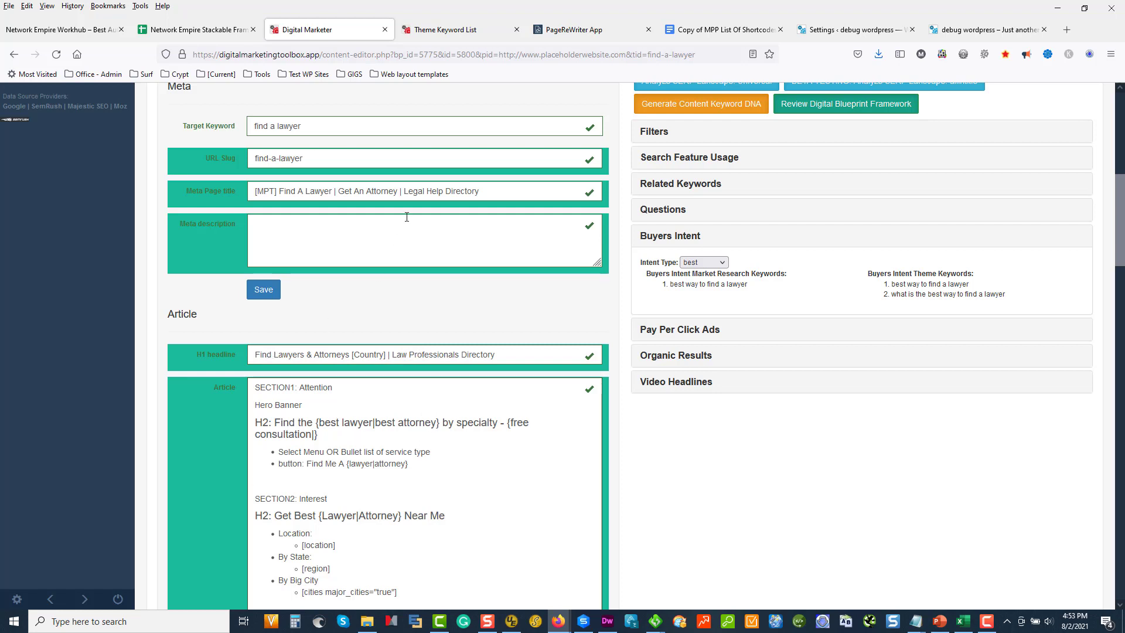
left_click(486, 190)
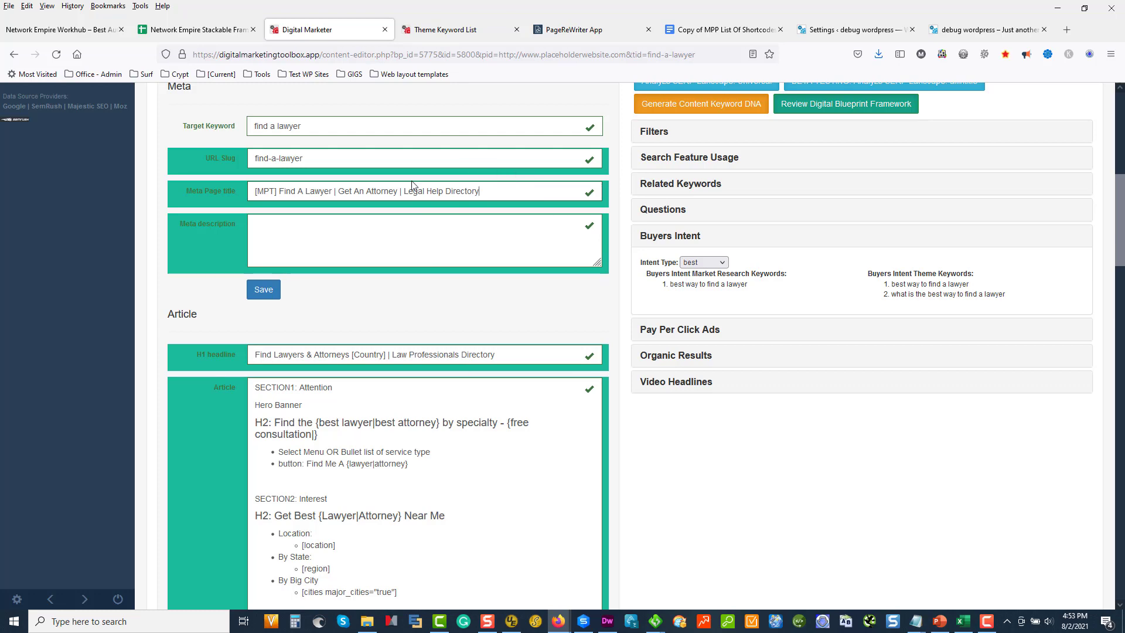
scroll(336, 216, "down", 4)
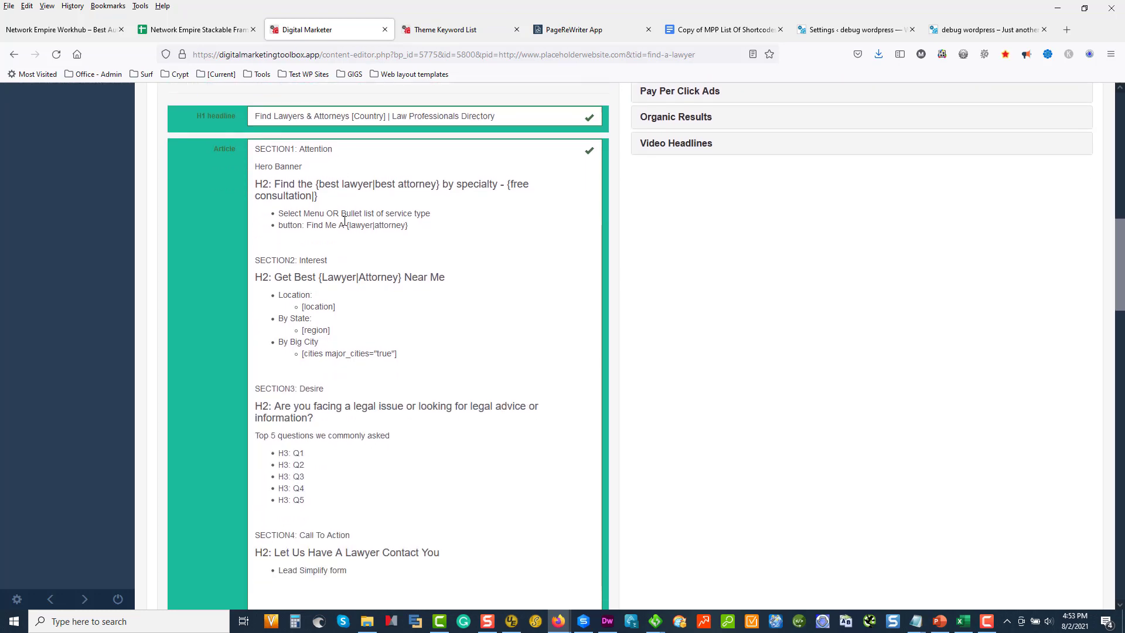
- Examine the research filters and the Search Feature Usage analysis for the find a lawyer keyword, comparing local pack, paid and People also ask usage
scroll(405, 203, "up", 4)
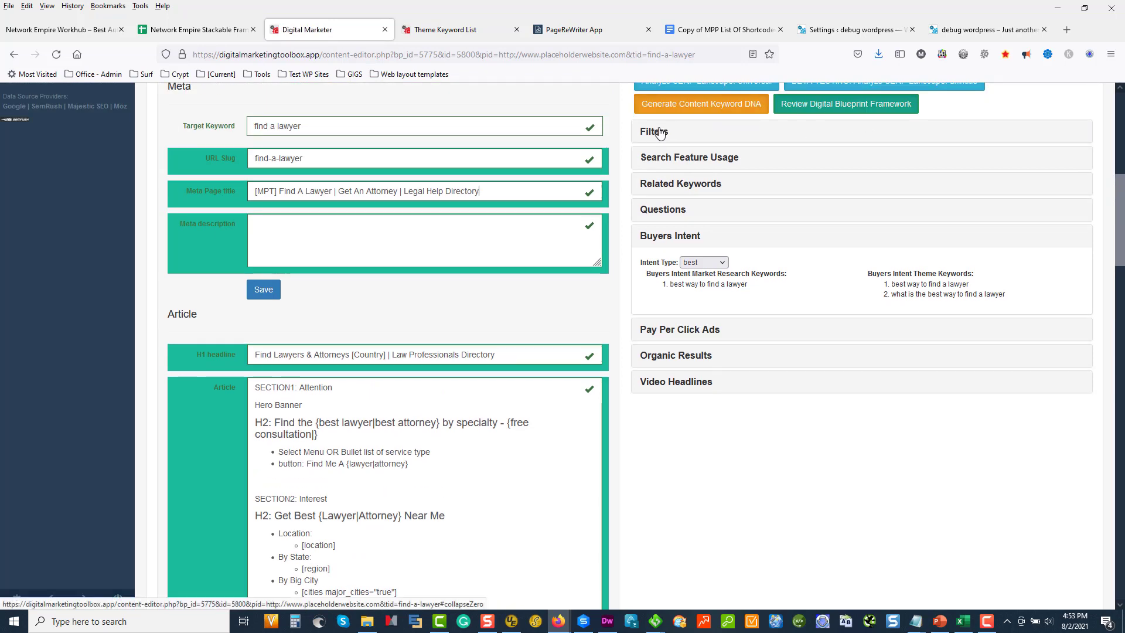
left_click(663, 148)
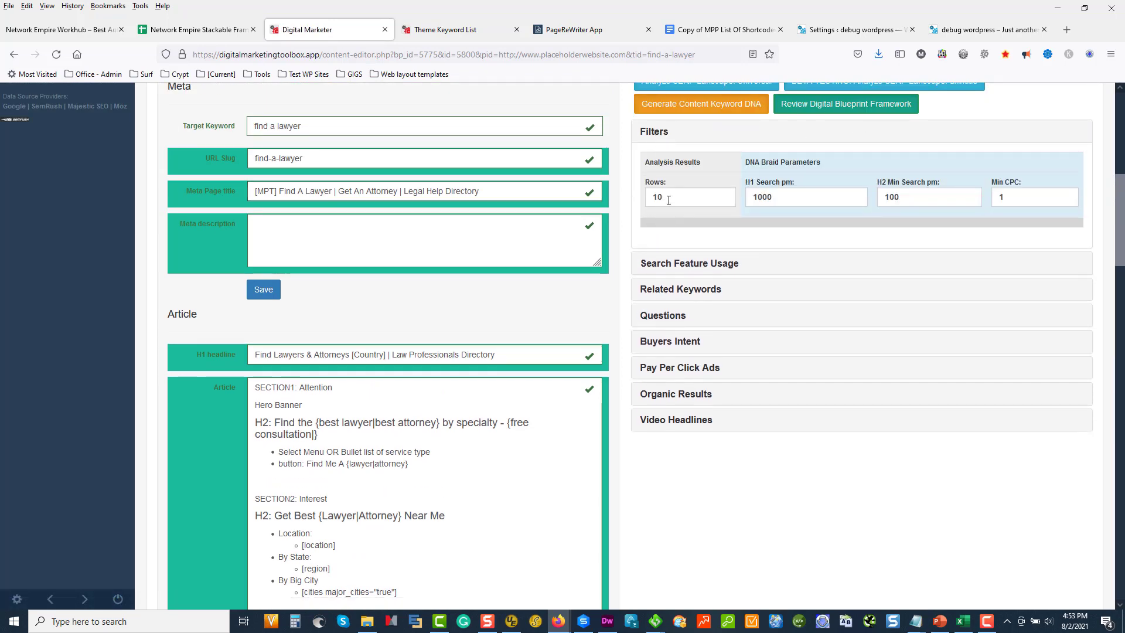
left_click_drag(668, 200, 648, 201)
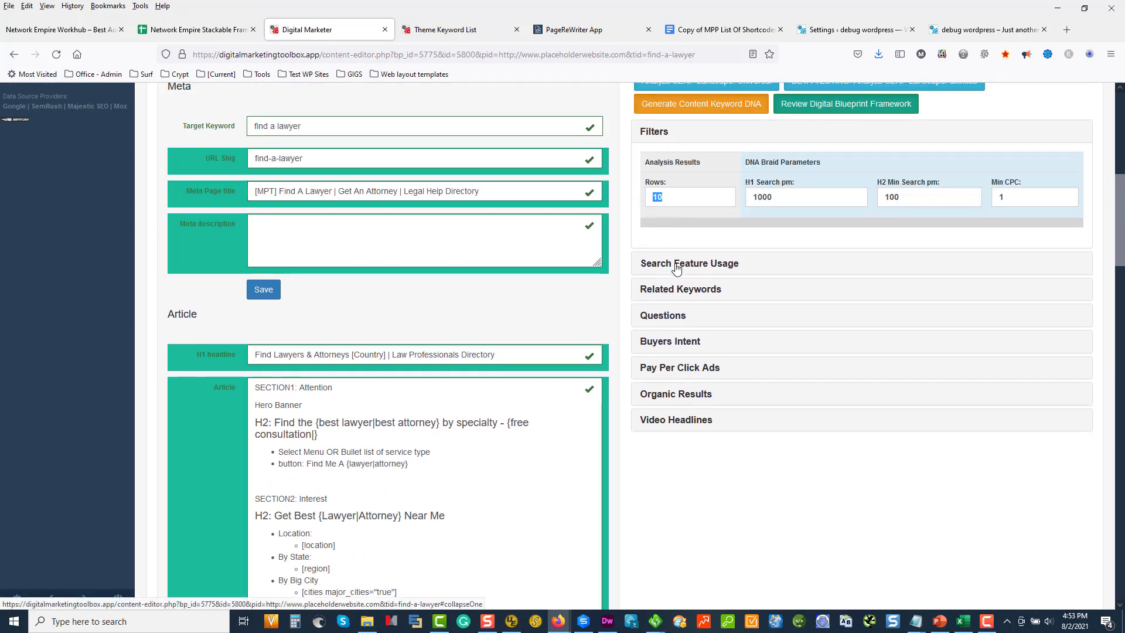
left_click(661, 145)
left_click(666, 166)
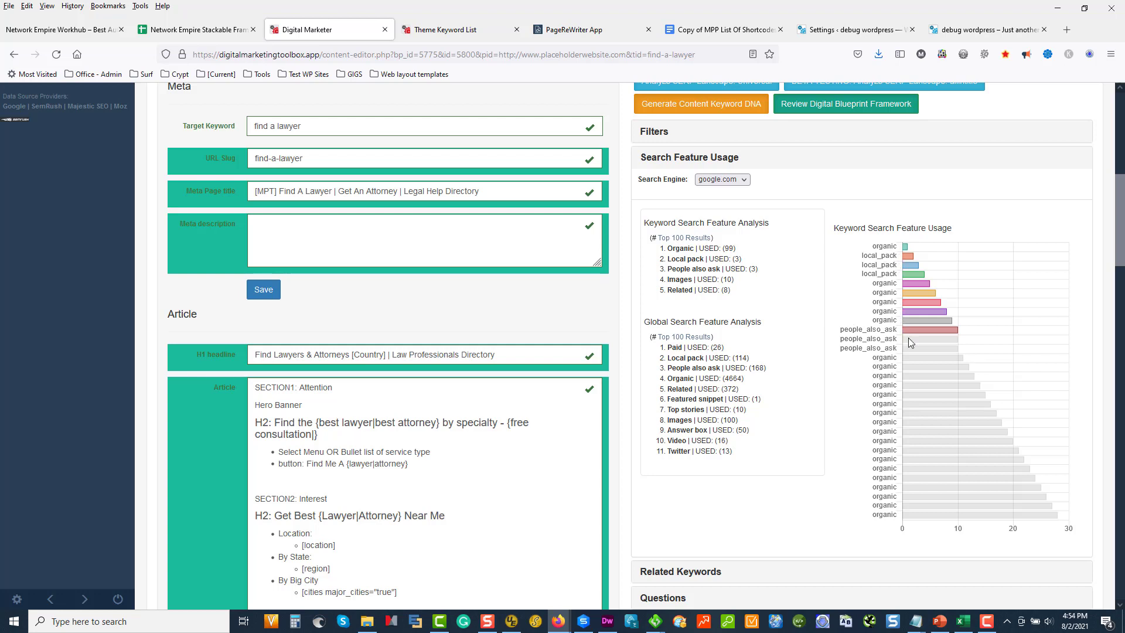
mouse_move(918, 330)
left_click_drag(732, 258, 744, 260)
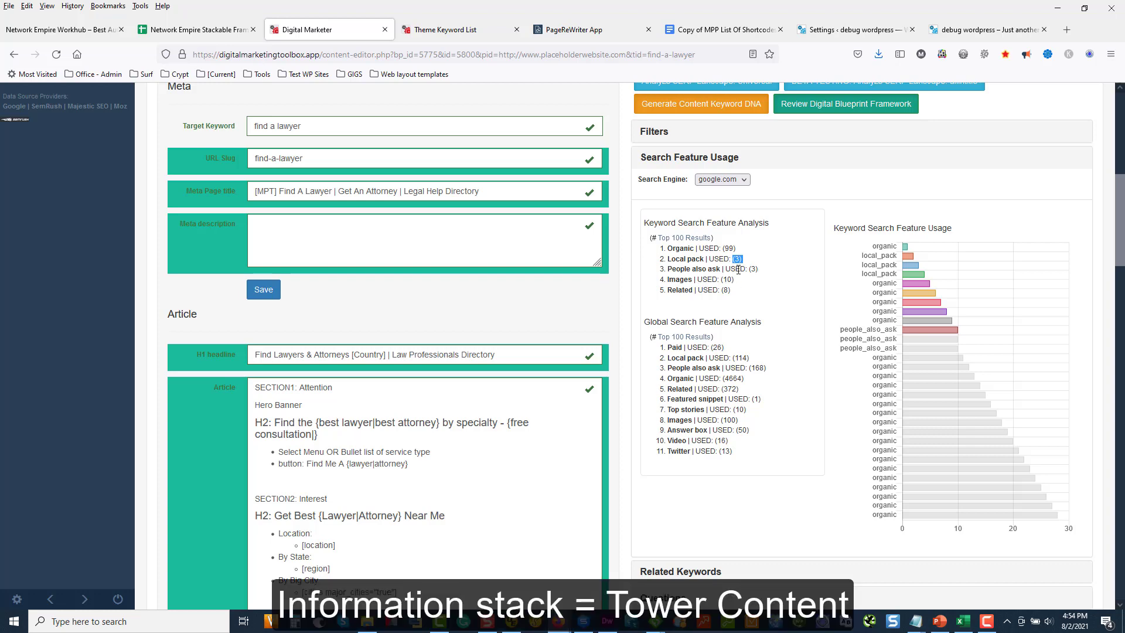
scroll(761, 293, "down", 2)
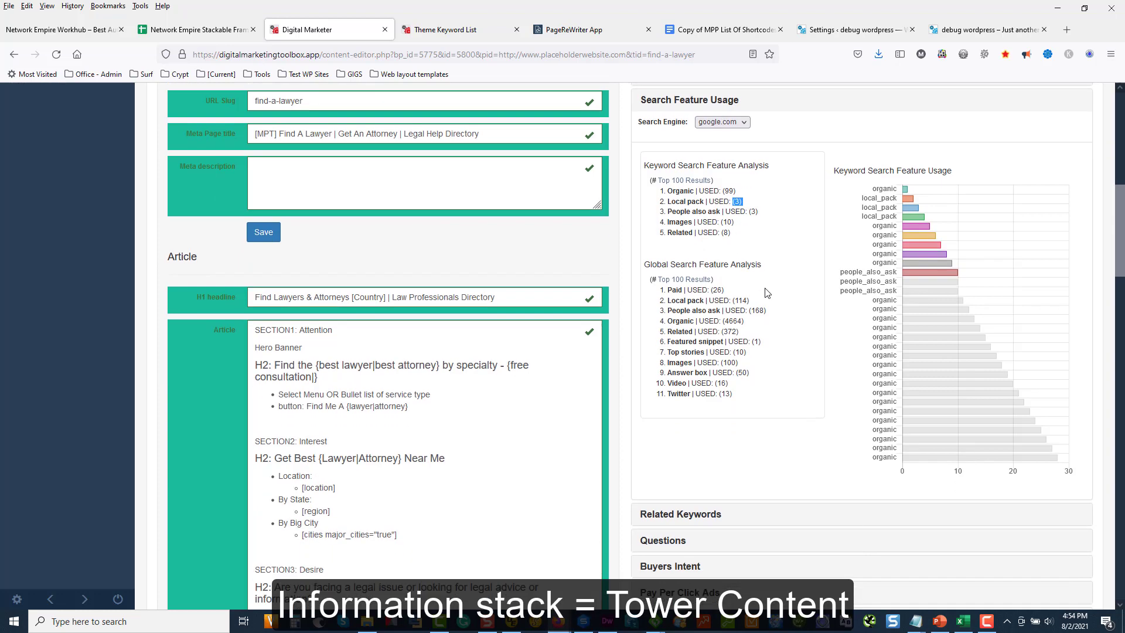
scroll(755, 217, "up", 6)
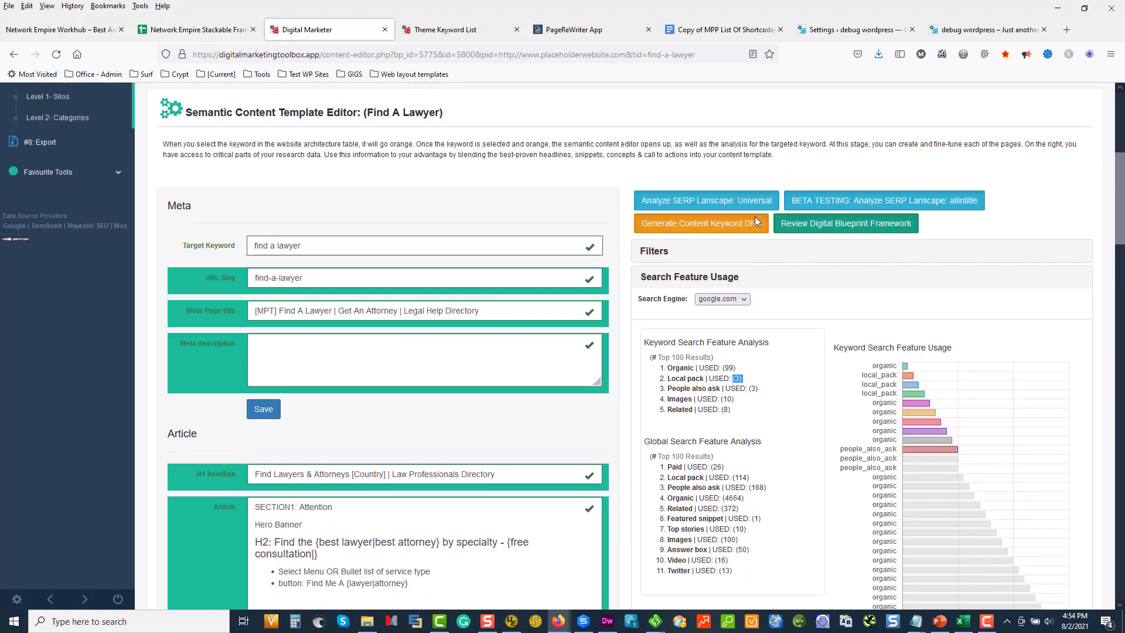
scroll(540, 458, "down", 2)
left_click(719, 464)
double_click(719, 466)
scroll(758, 451, "down", 3)
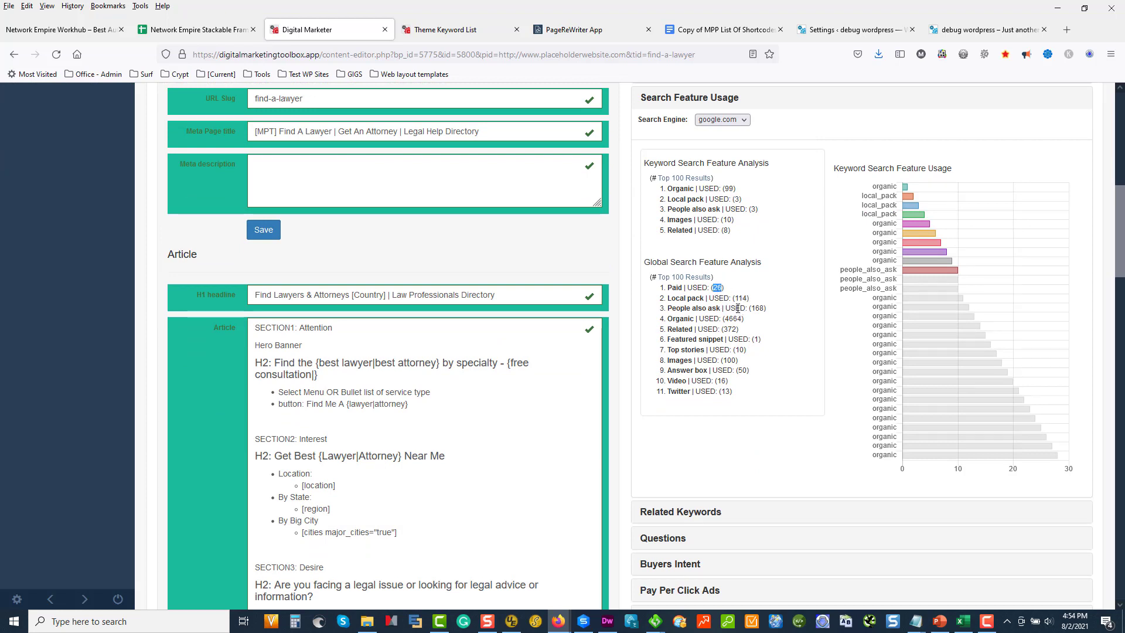
double_click(756, 308)
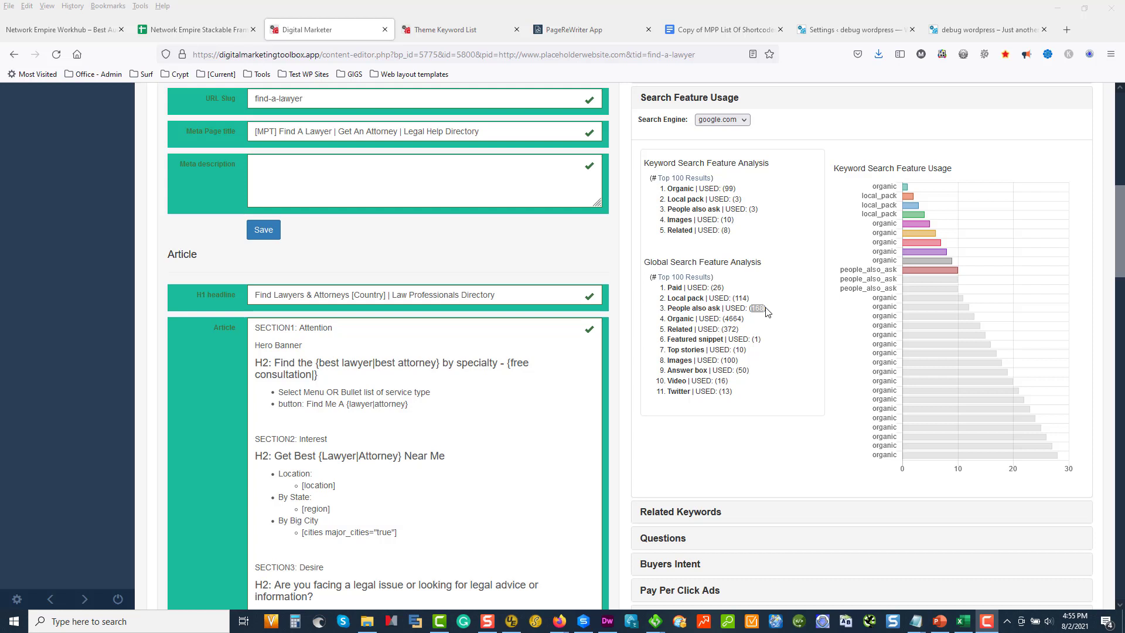
- Check the related keywords, replace "Directory" with "Listing" in the Find A Lawyer meta page title, and save the template
left_click(668, 107)
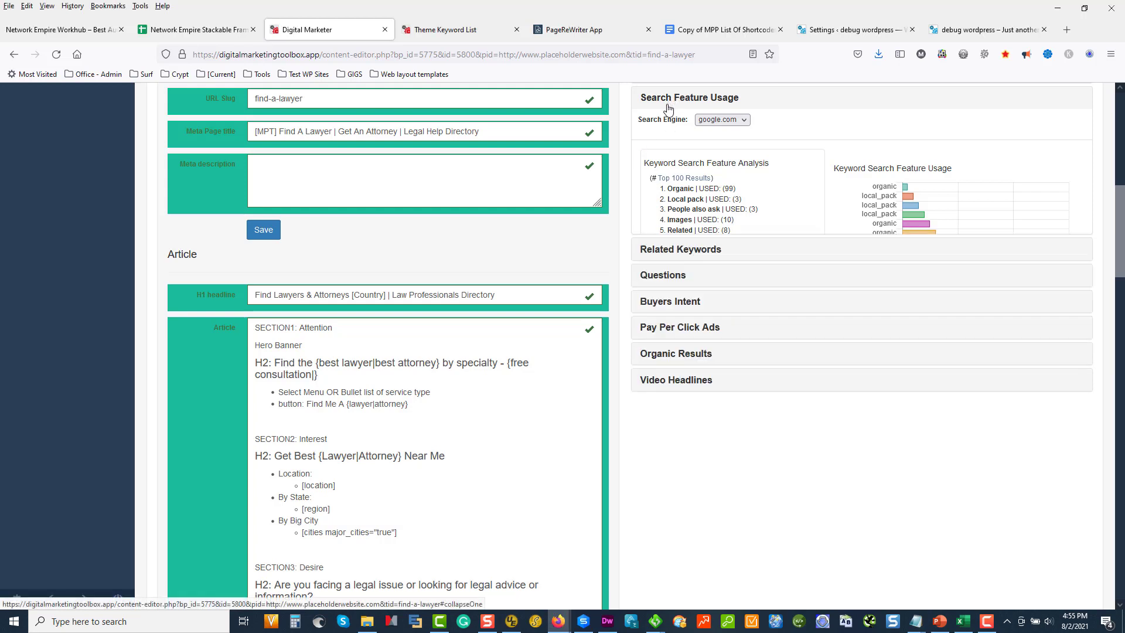
left_click(674, 130)
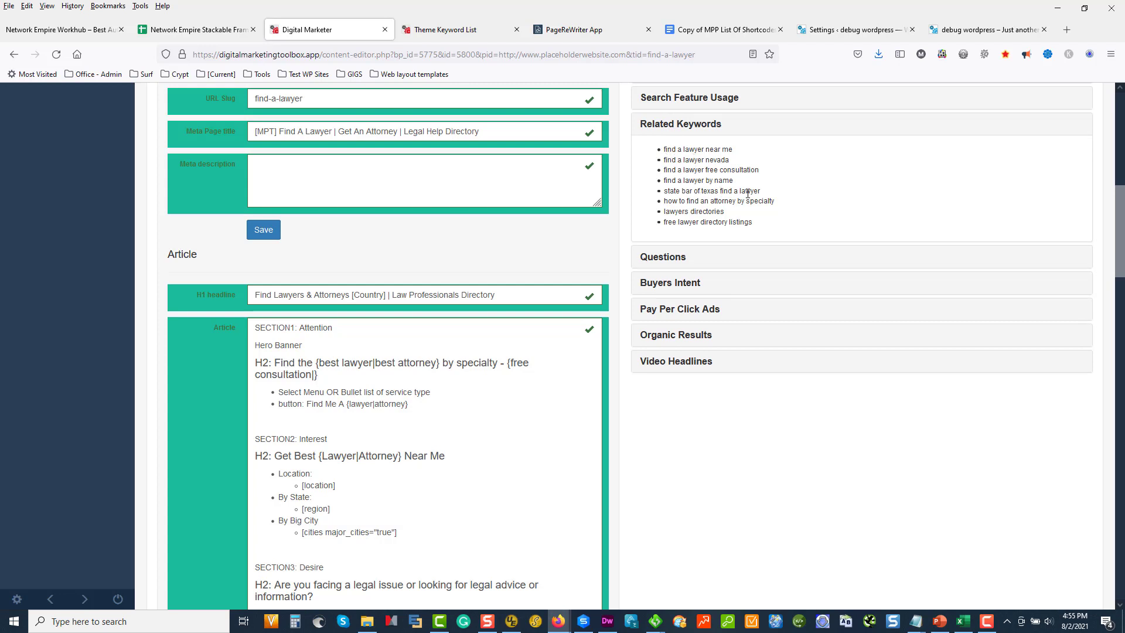
scroll(739, 185, "down", 1)
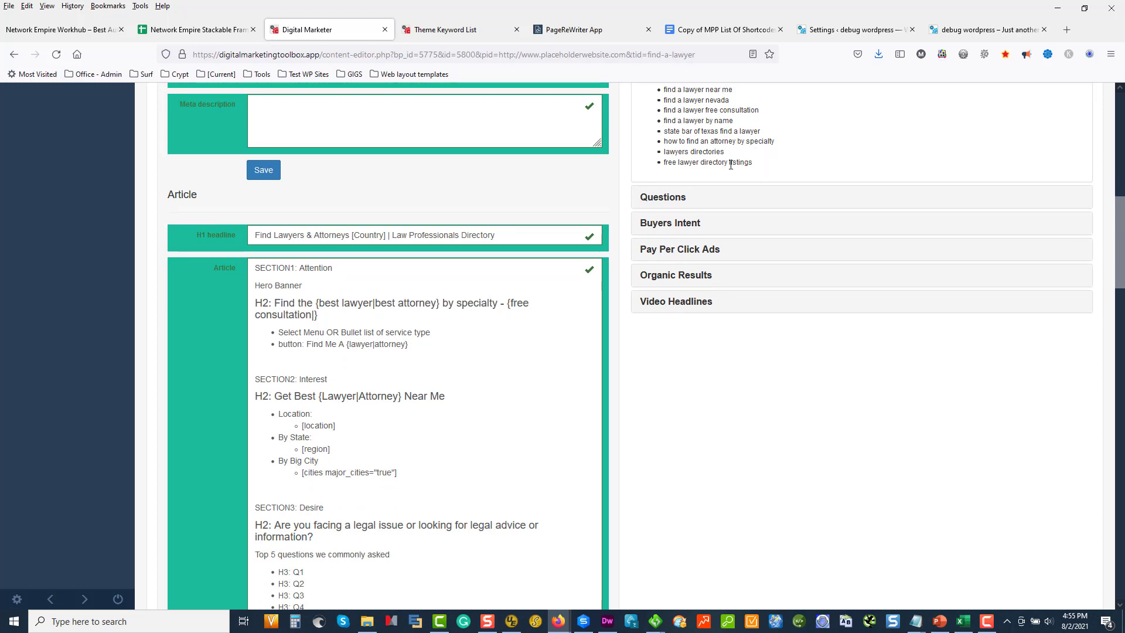
scroll(731, 165, "up", 4)
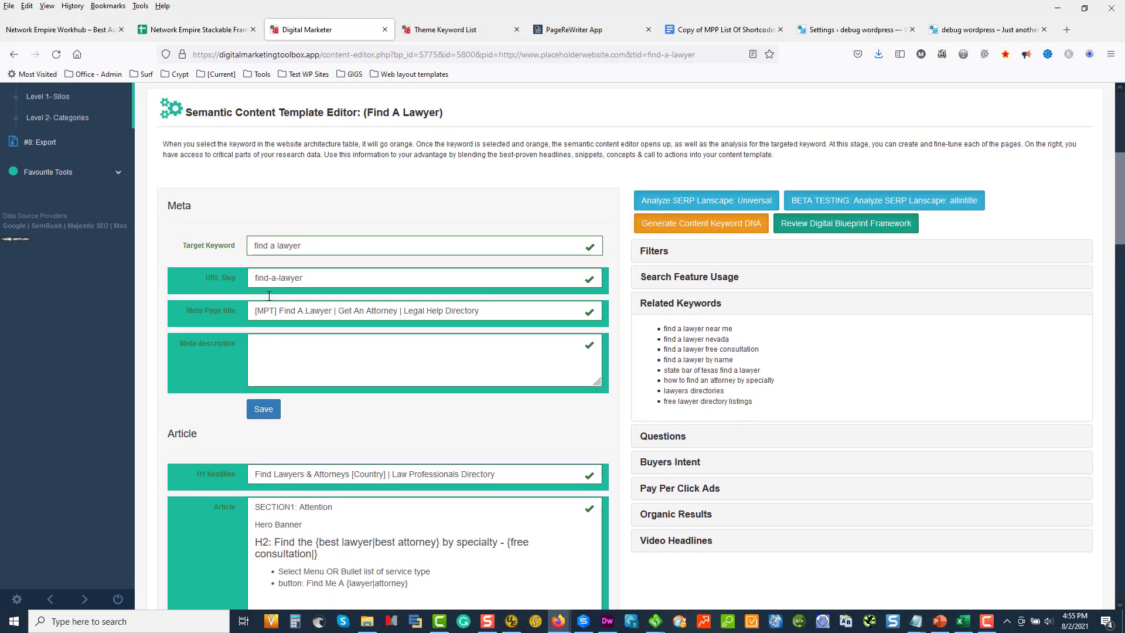
double_click(454, 309)
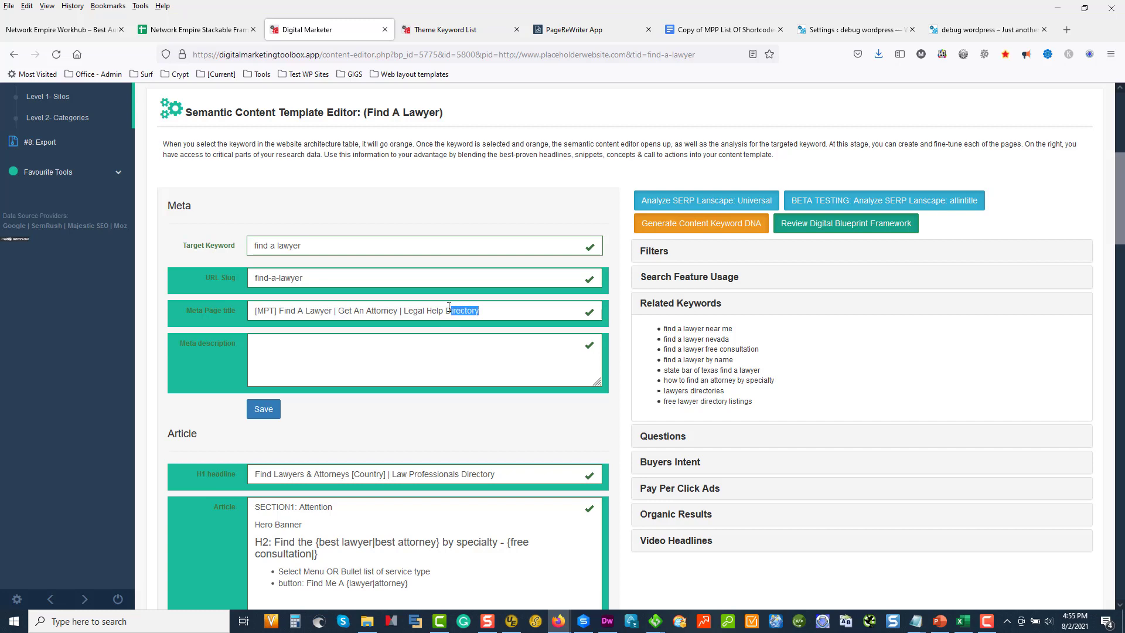
type("L")
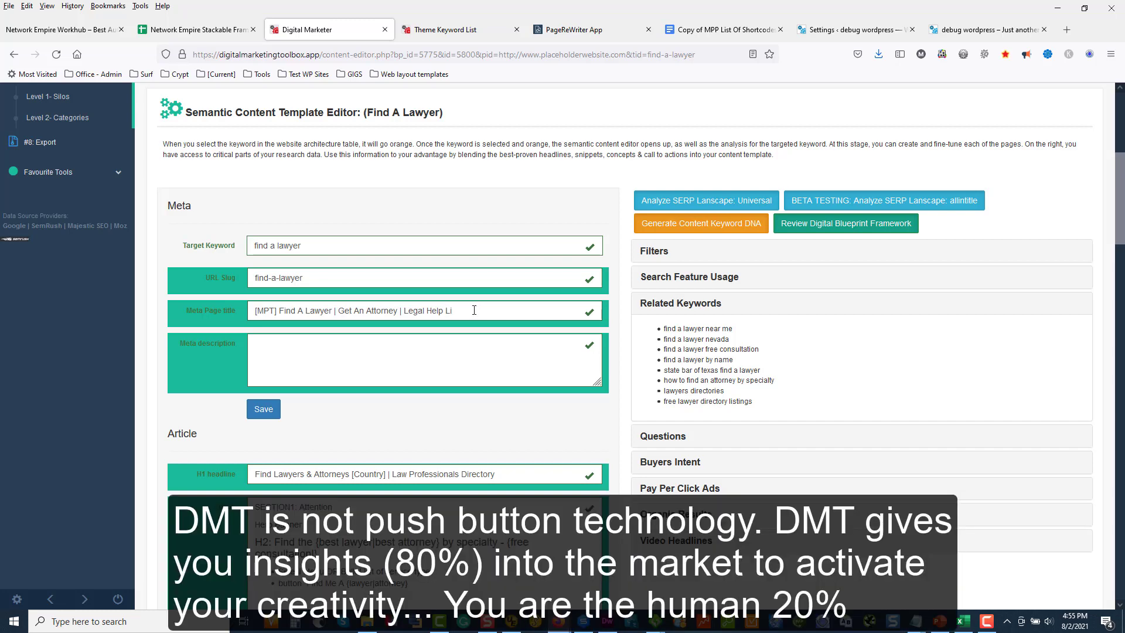
type("isting")
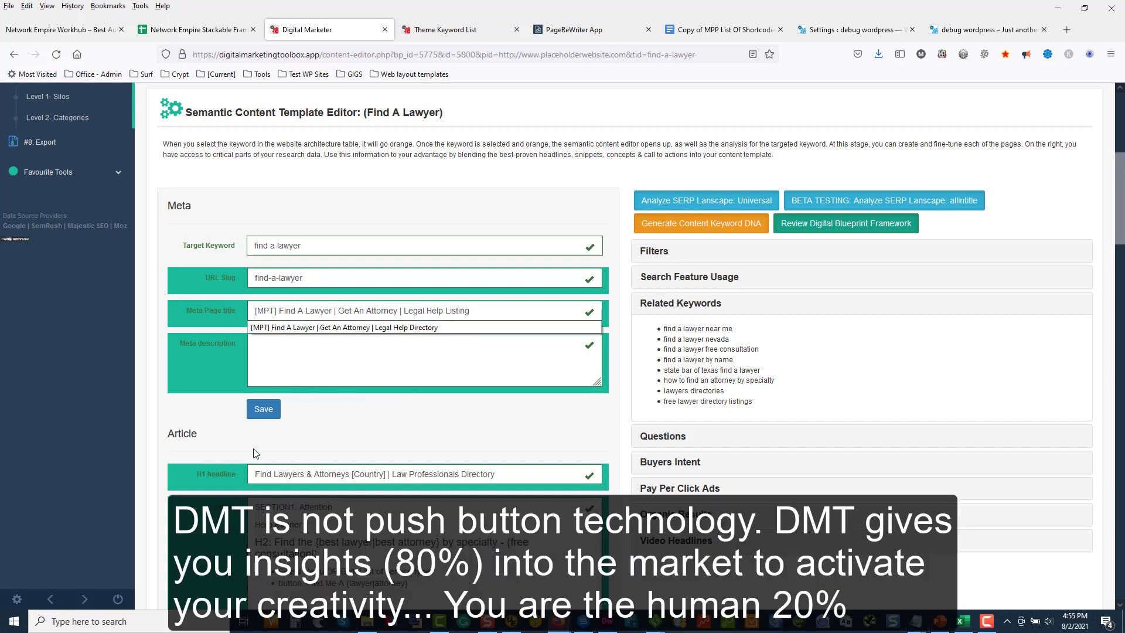
left_click(260, 412)
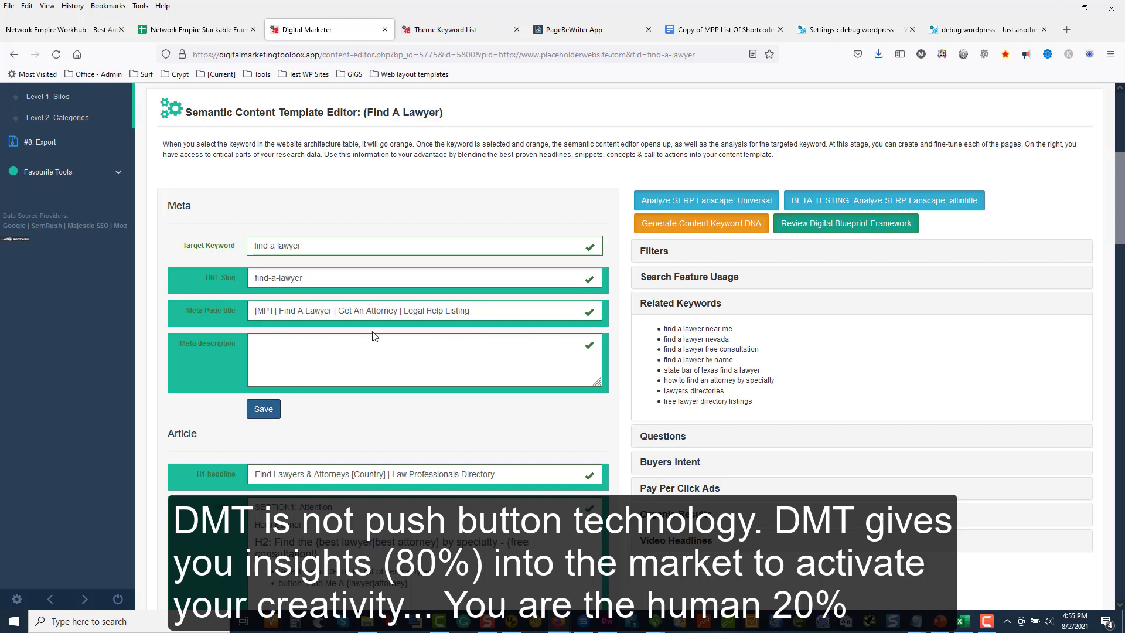
- Replace "Directory" with "Listing" at the end of the H1 headline and save the template
scroll(375, 336, "down", 2)
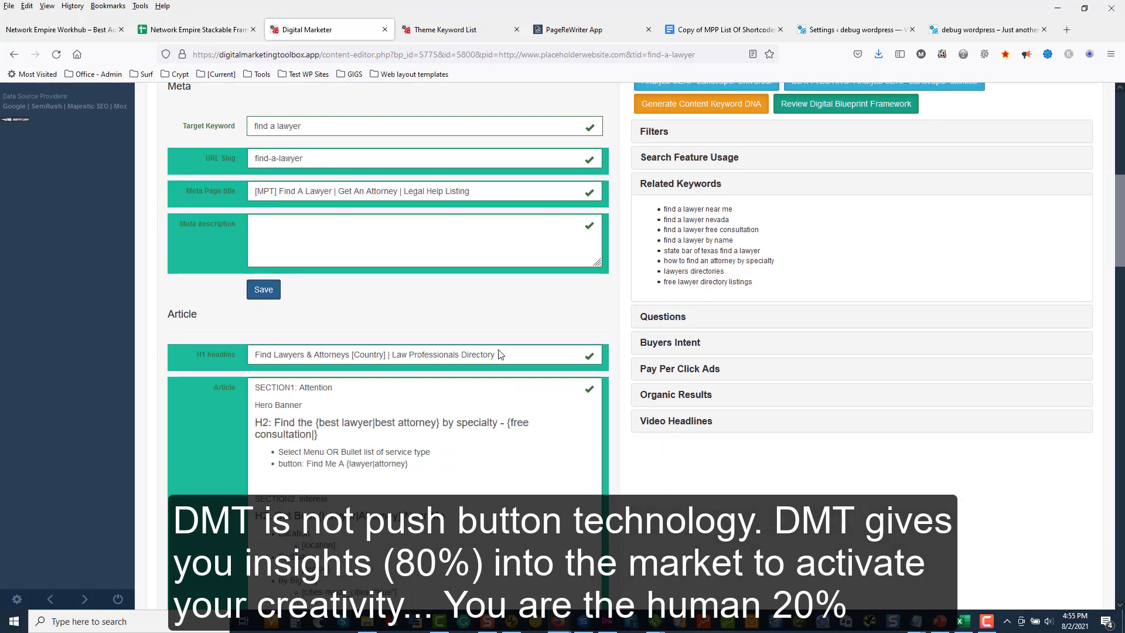
double_click(500, 354)
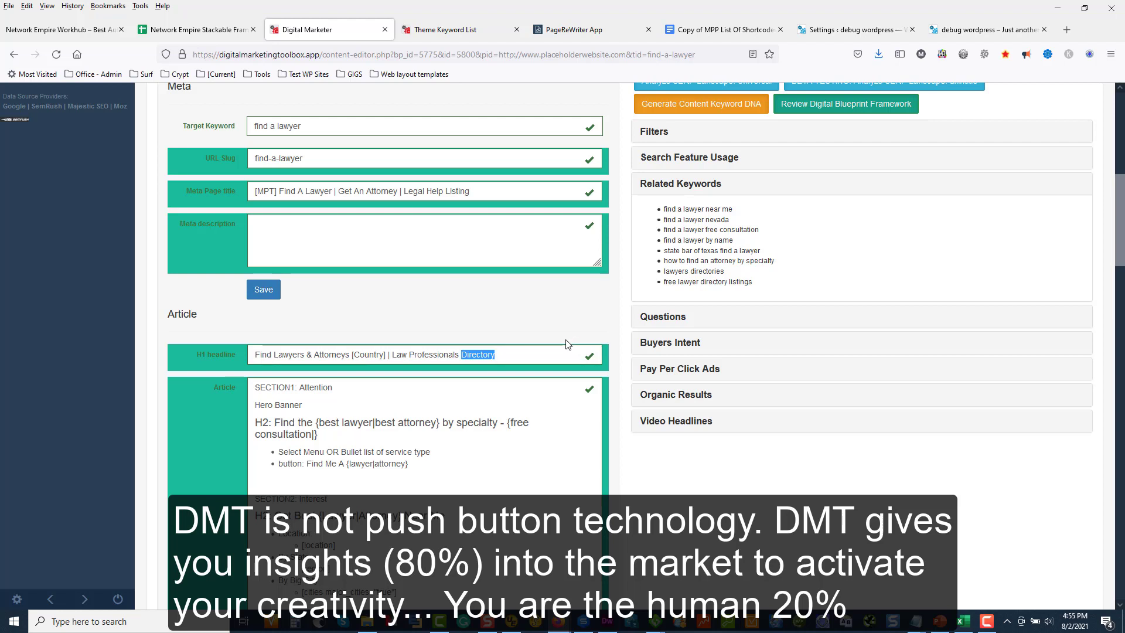
type("Listing")
left_click(261, 291)
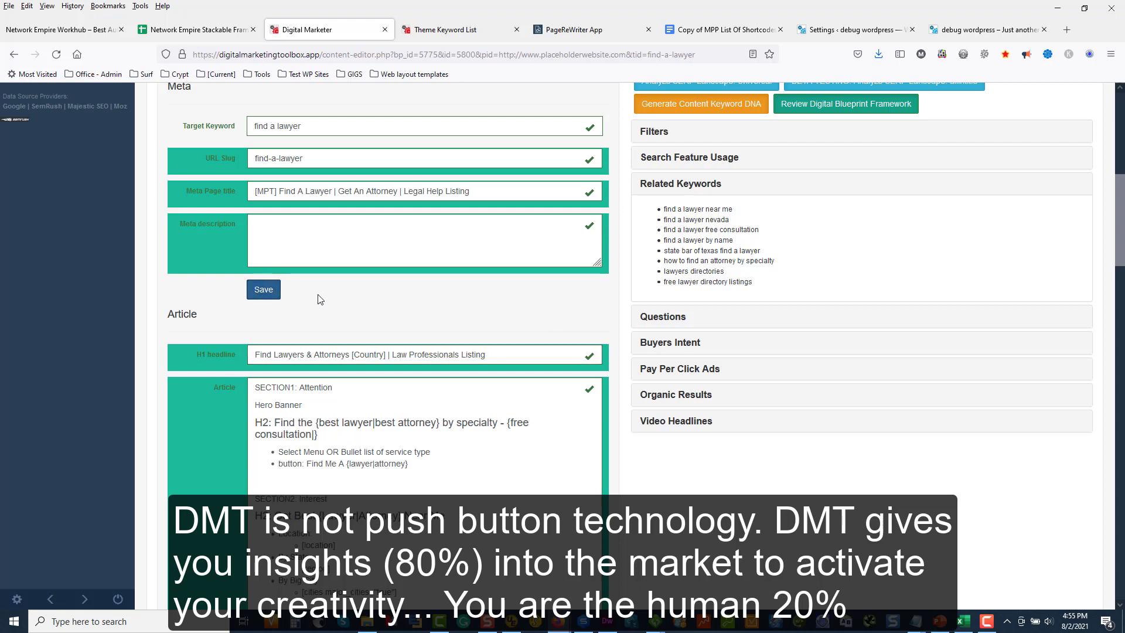
- Reword Section 3's H2 using the first People Ask question: "Are you facing a legal issue - How do I find the best lawyer for my situation?"
scroll(320, 300, "down", 4)
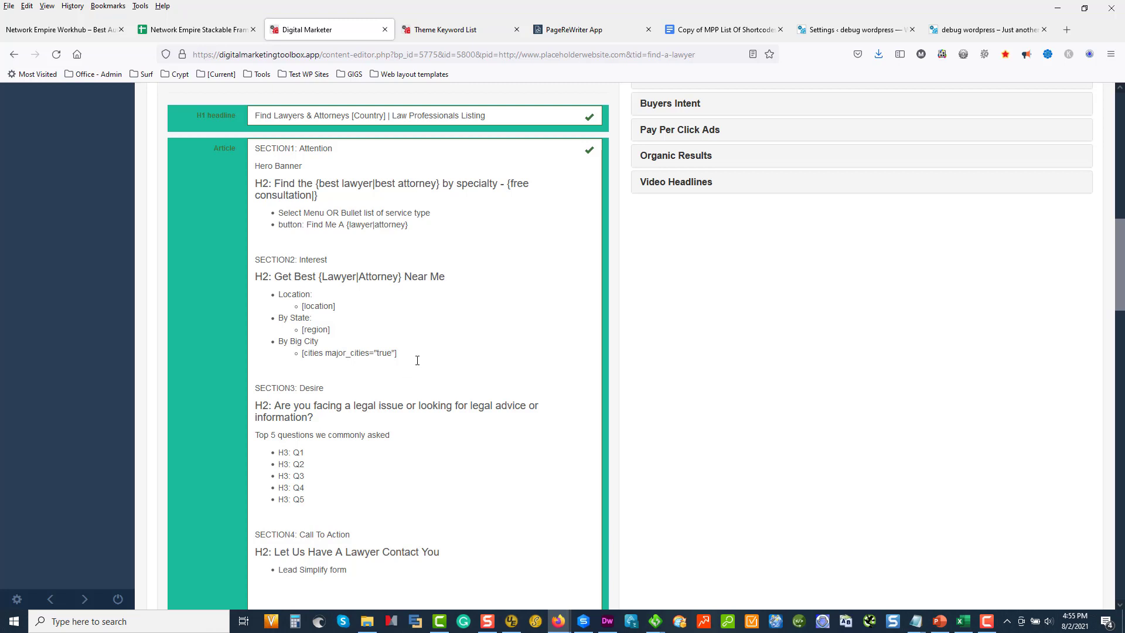
scroll(417, 360, "up", 2)
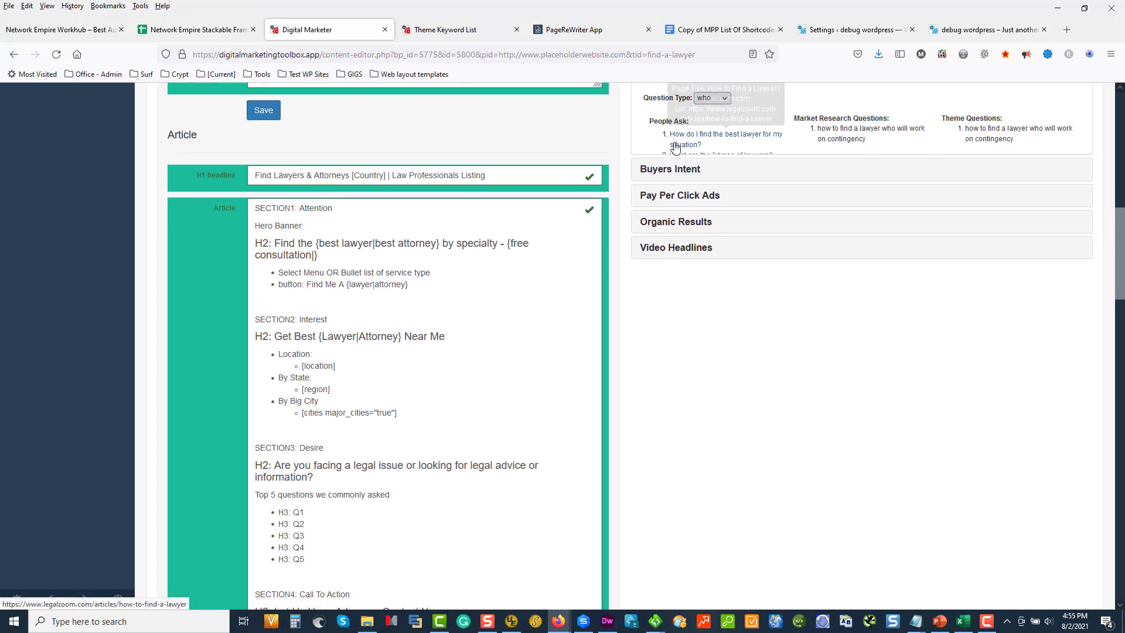
scroll(788, 179, "up", 3)
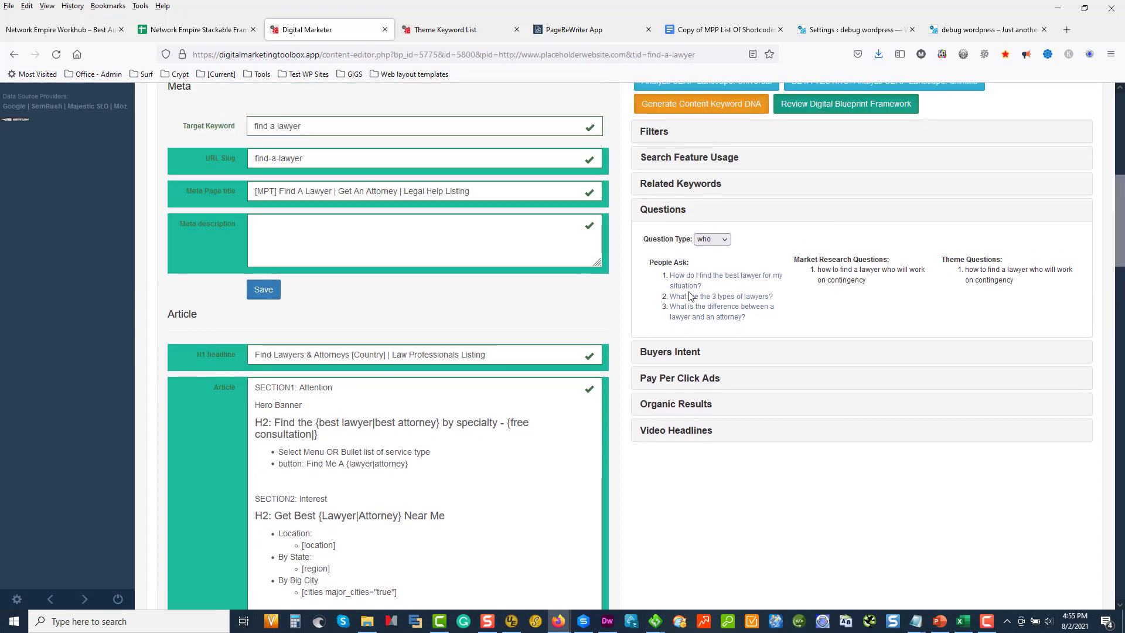
mouse_move(708, 282)
left_click_drag(700, 286, 672, 280)
key("ctrl+c")
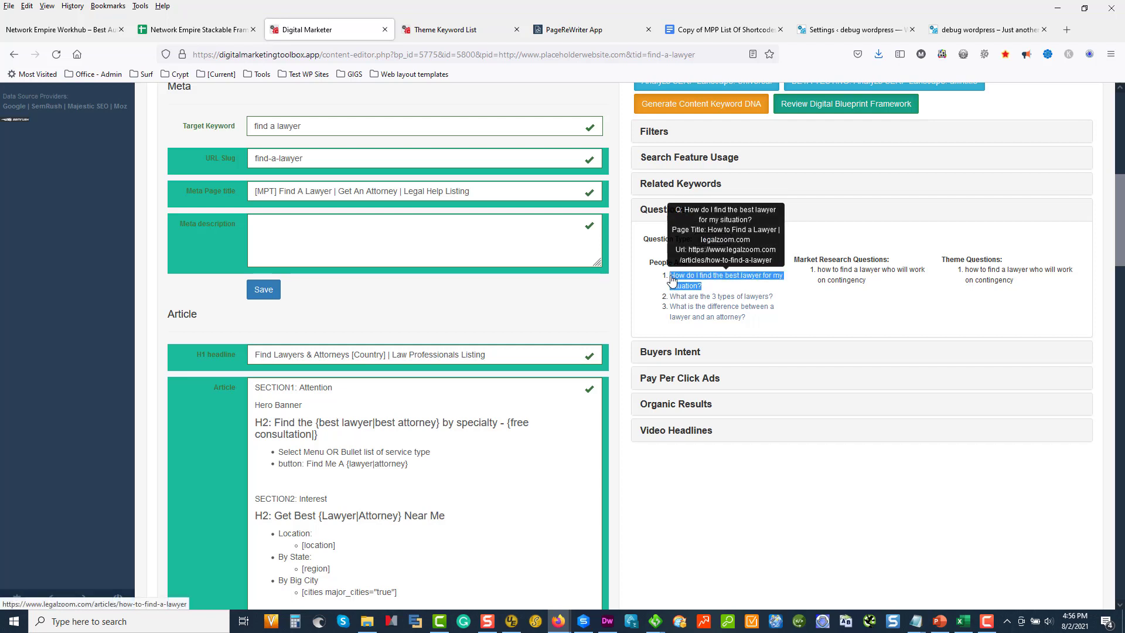
scroll(287, 492, "down", 3)
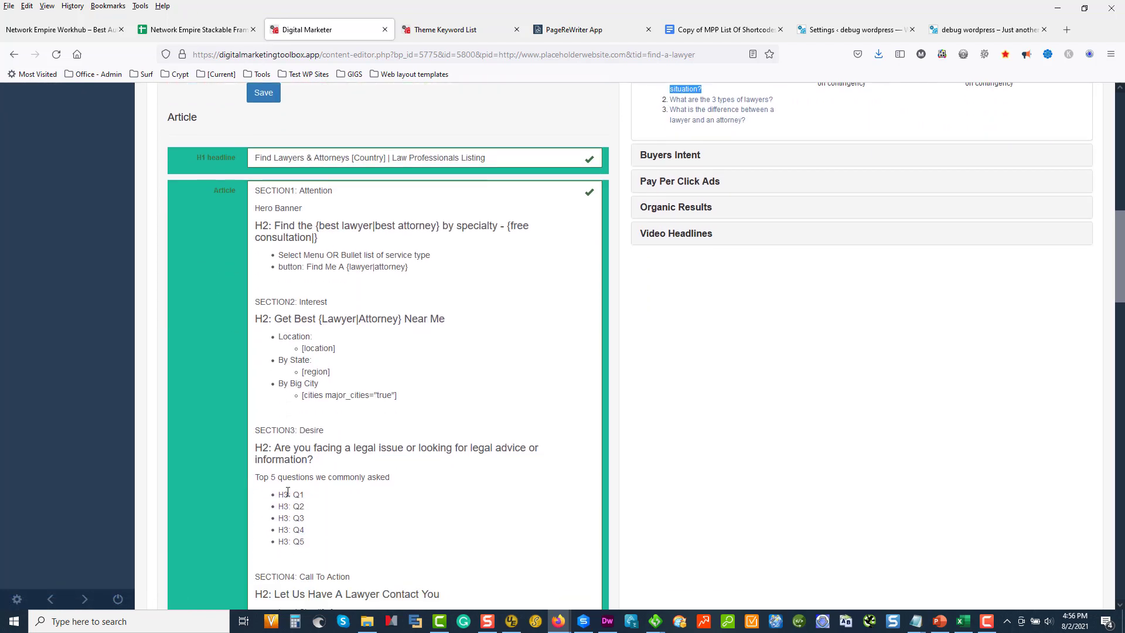
scroll(287, 492, "down", 1)
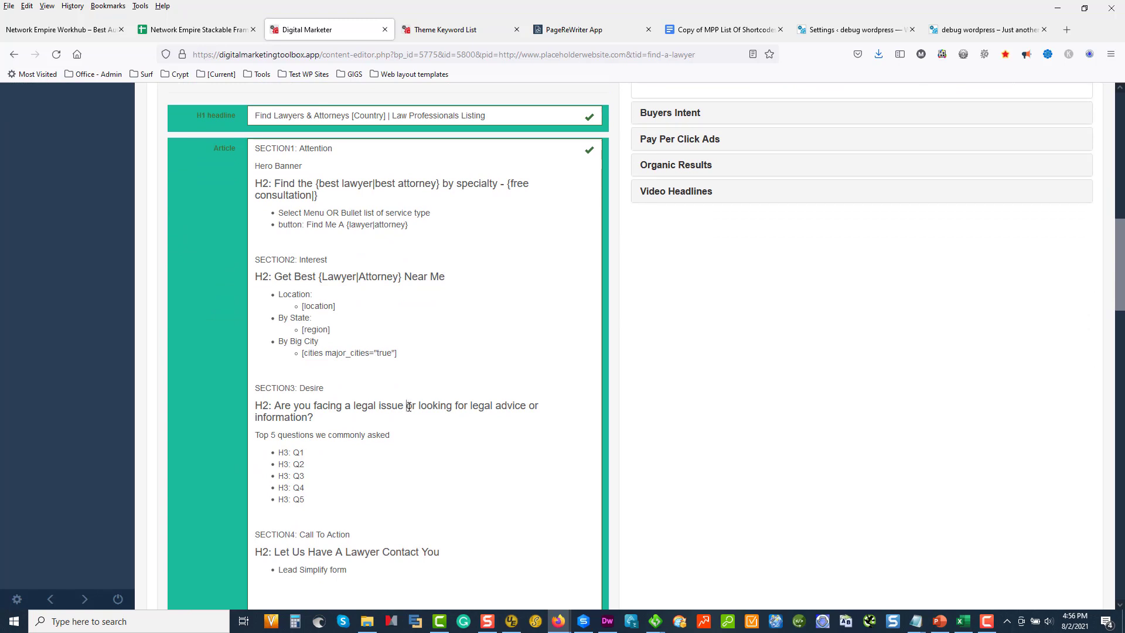
left_click_drag(406, 406, 307, 417)
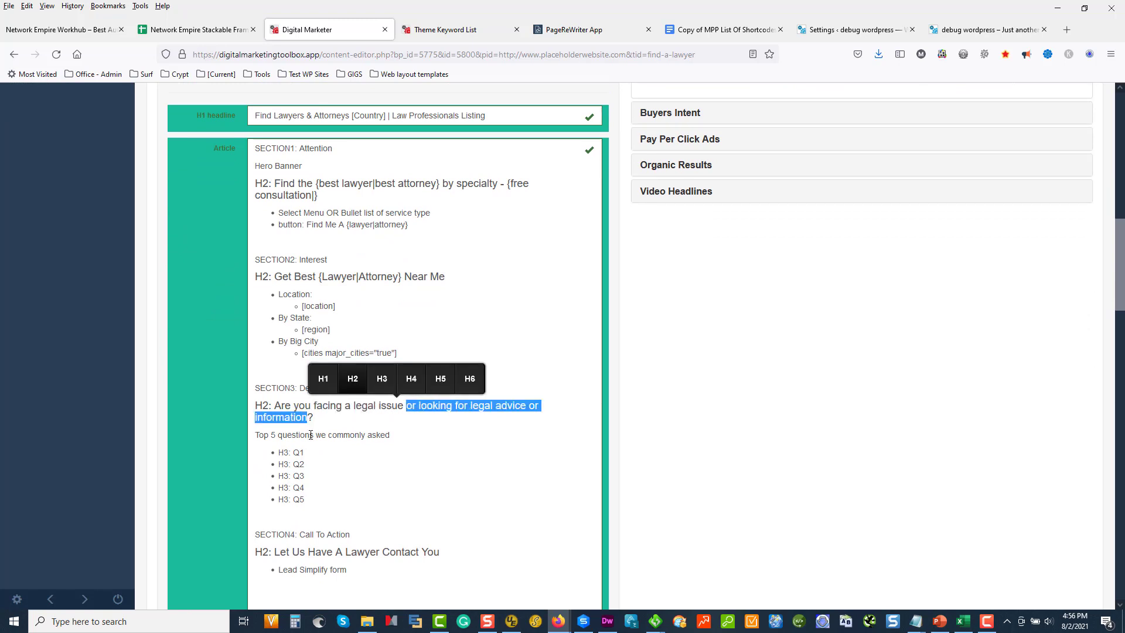
key("ctrl+v")
left_click(411, 408)
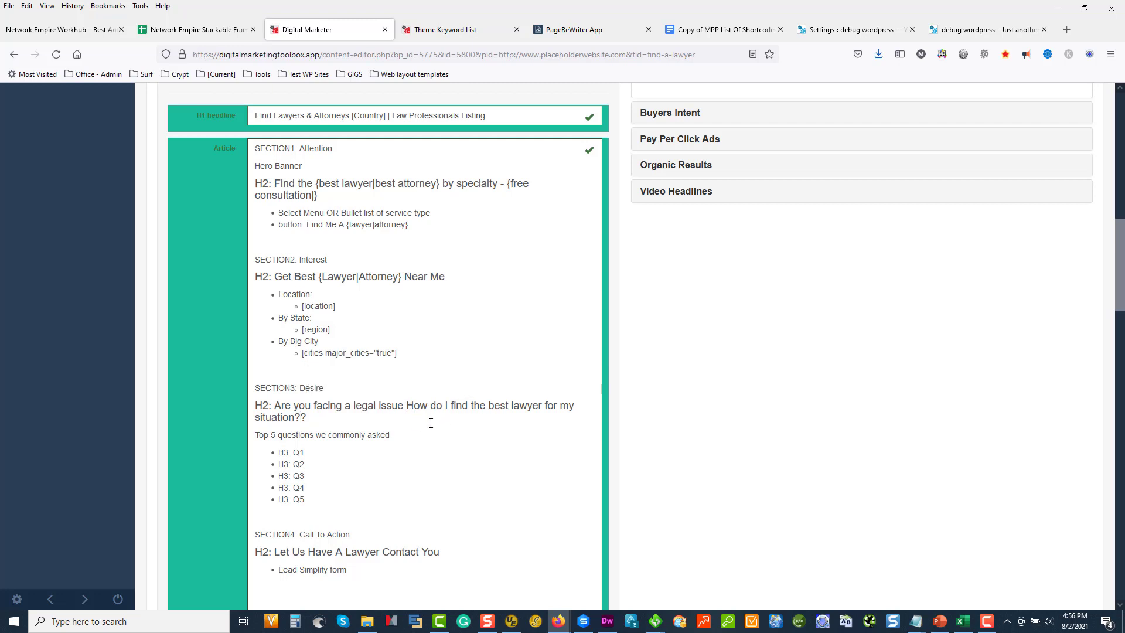
type("-")
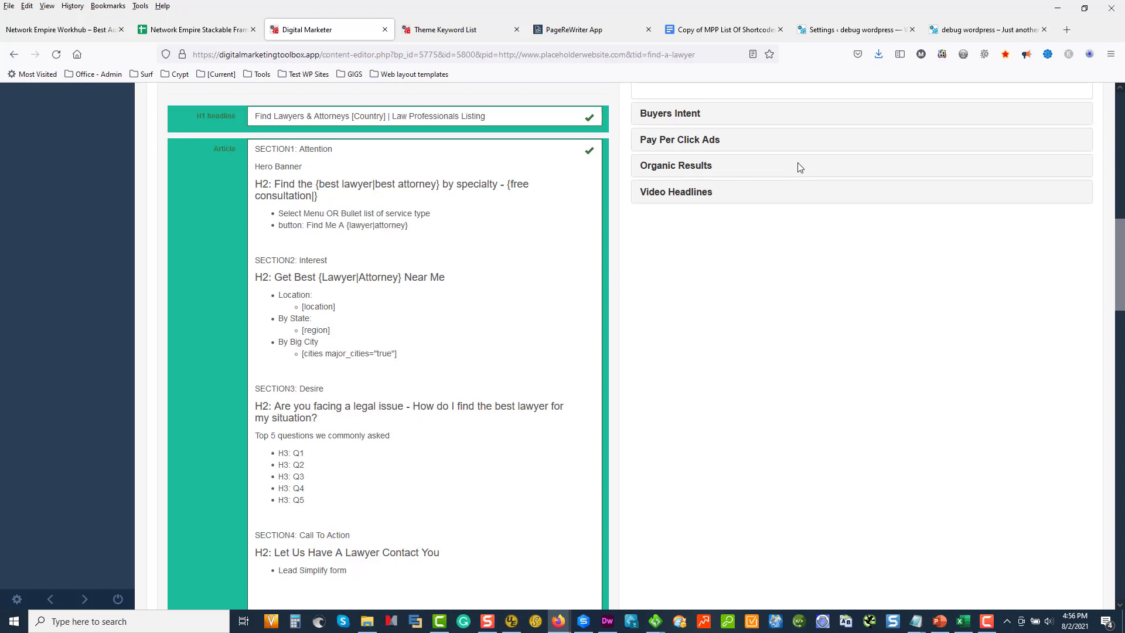
- Check the research filters for the find a lawyer keyword, including the number of analysis result rows
scroll(797, 165, "up", 2)
mouse_move(899, 152)
scroll(892, 151, "up", 5)
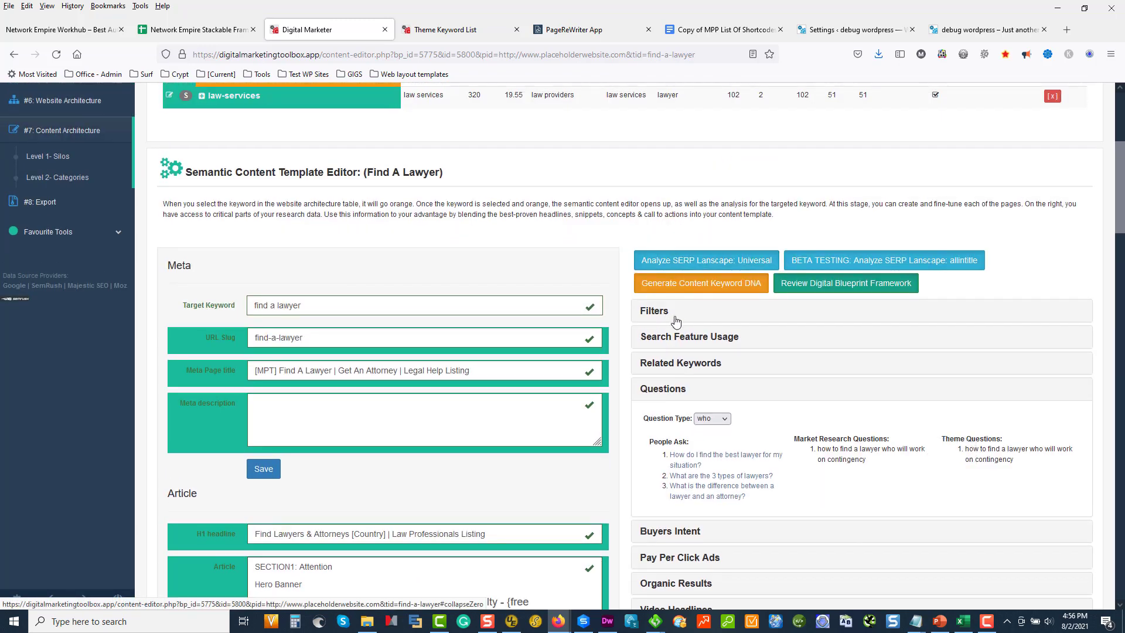
left_click(672, 320)
left_click(671, 378)
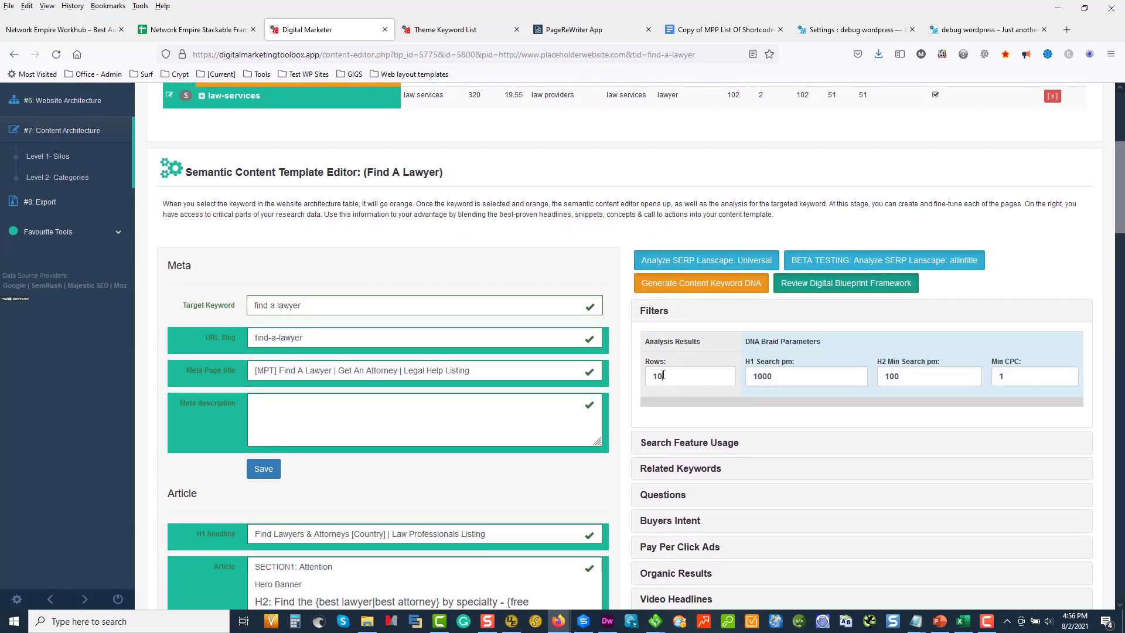
scroll(732, 387, "down", 7)
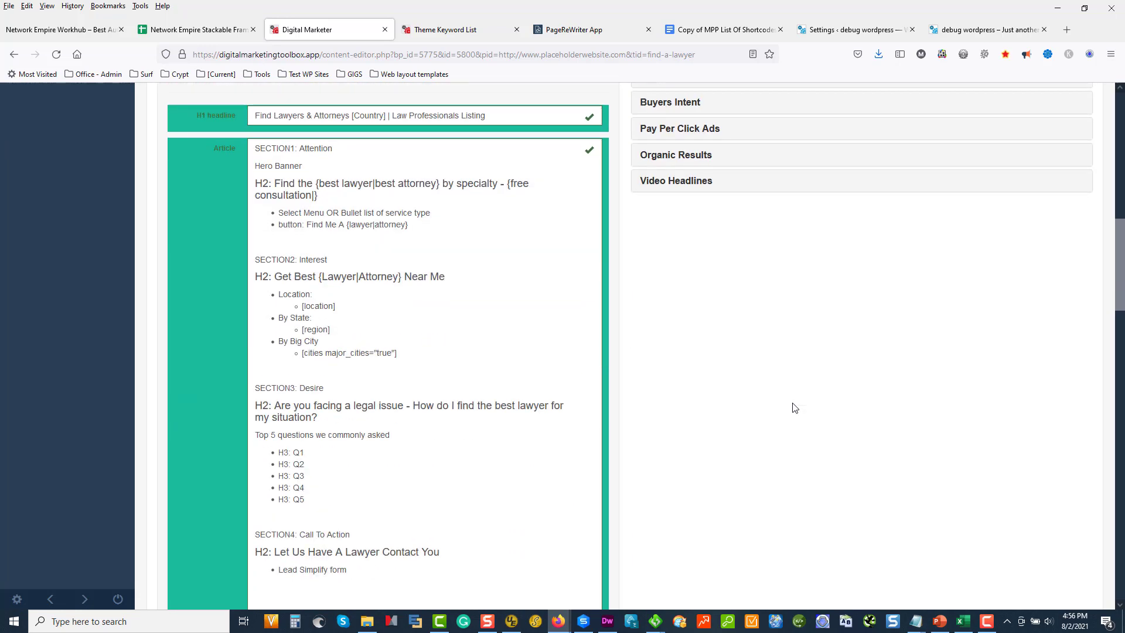
scroll(680, 204, "up", 2)
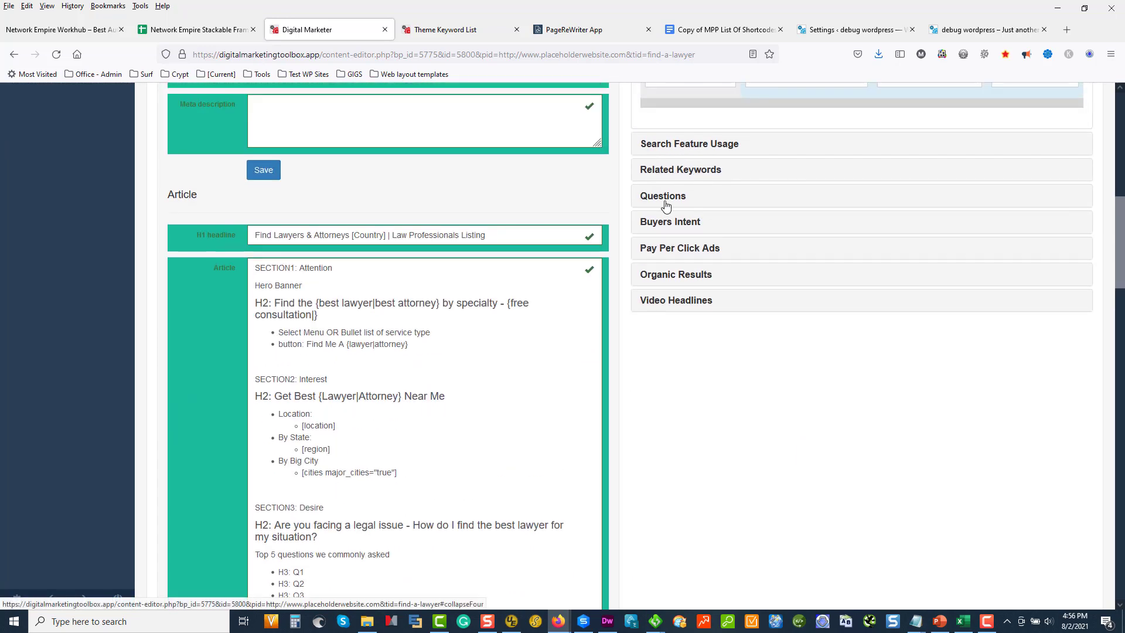
- Show the "how" research questions and fill in Q1 of Section 3 with the first theme question: "how to find a lawyer?"
left_click(671, 204)
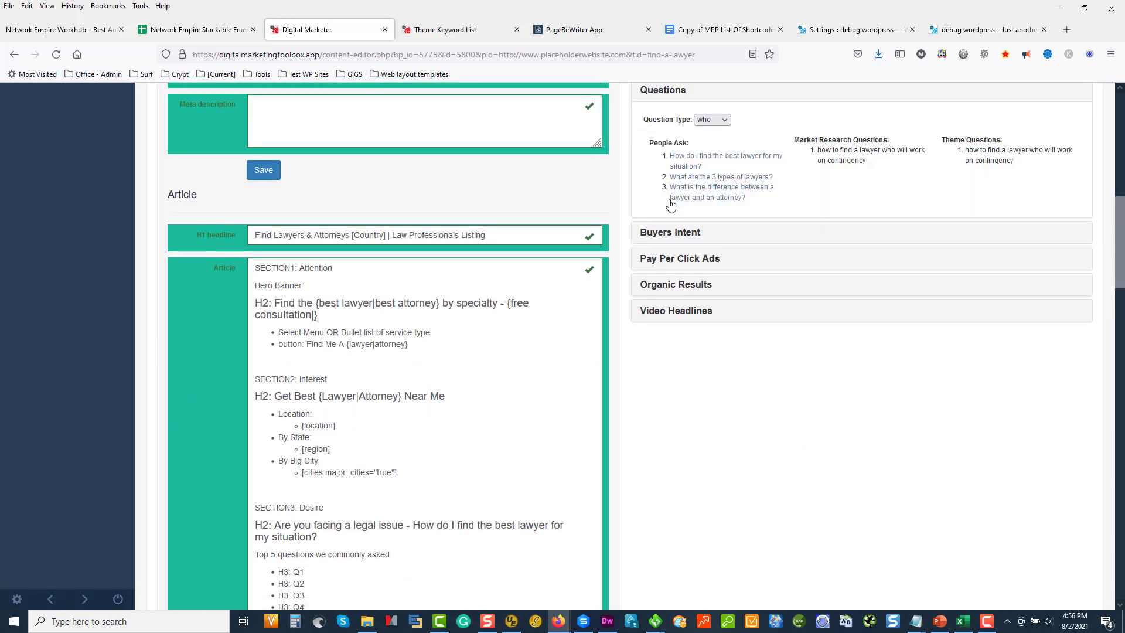
left_click(725, 120)
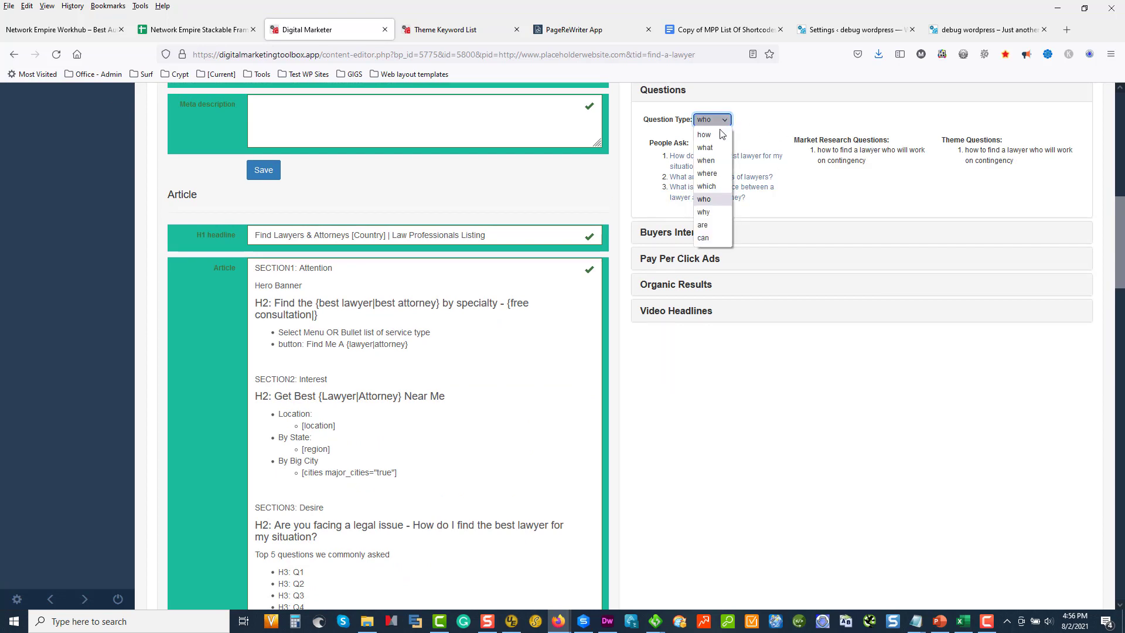
left_click(723, 140)
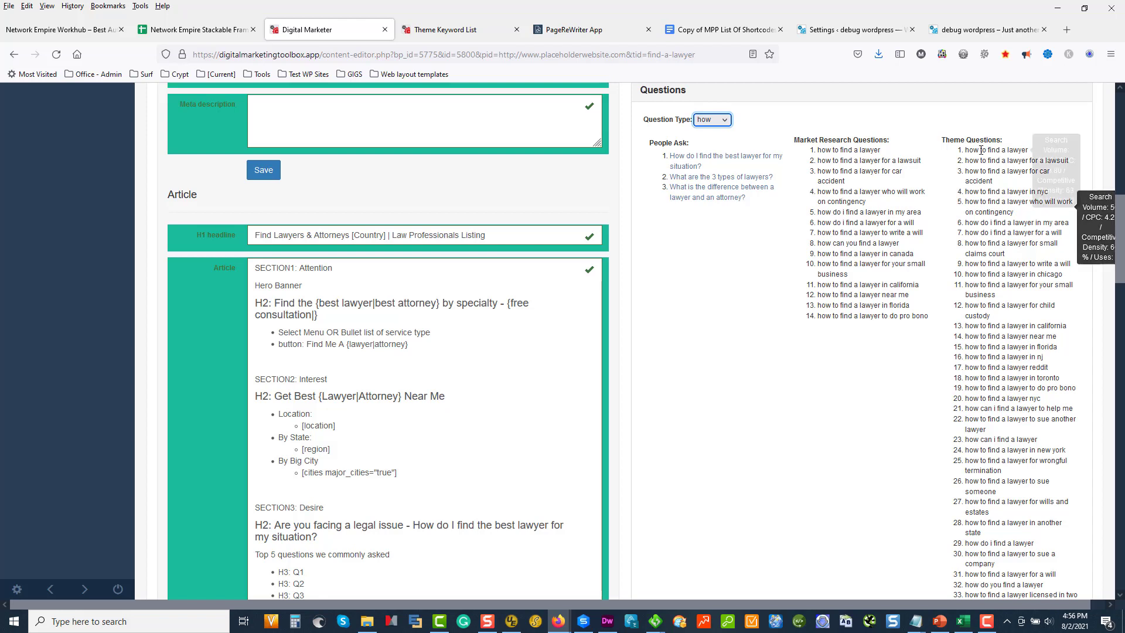
mouse_move(981, 150)
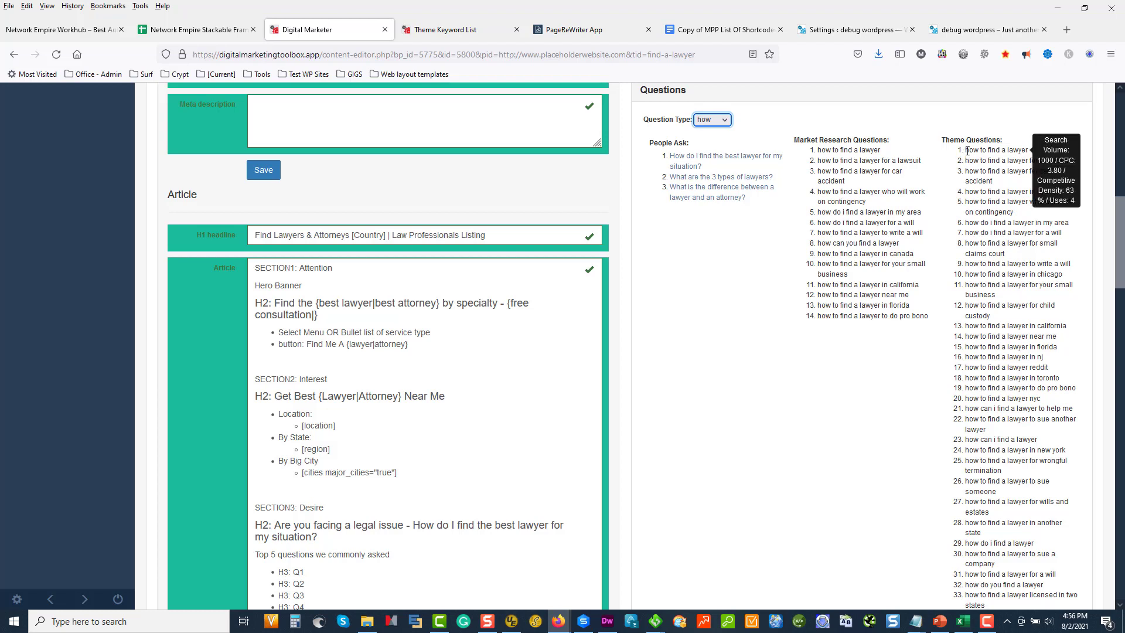
left_click_drag(966, 151, 1036, 156)
key("ctrl+c")
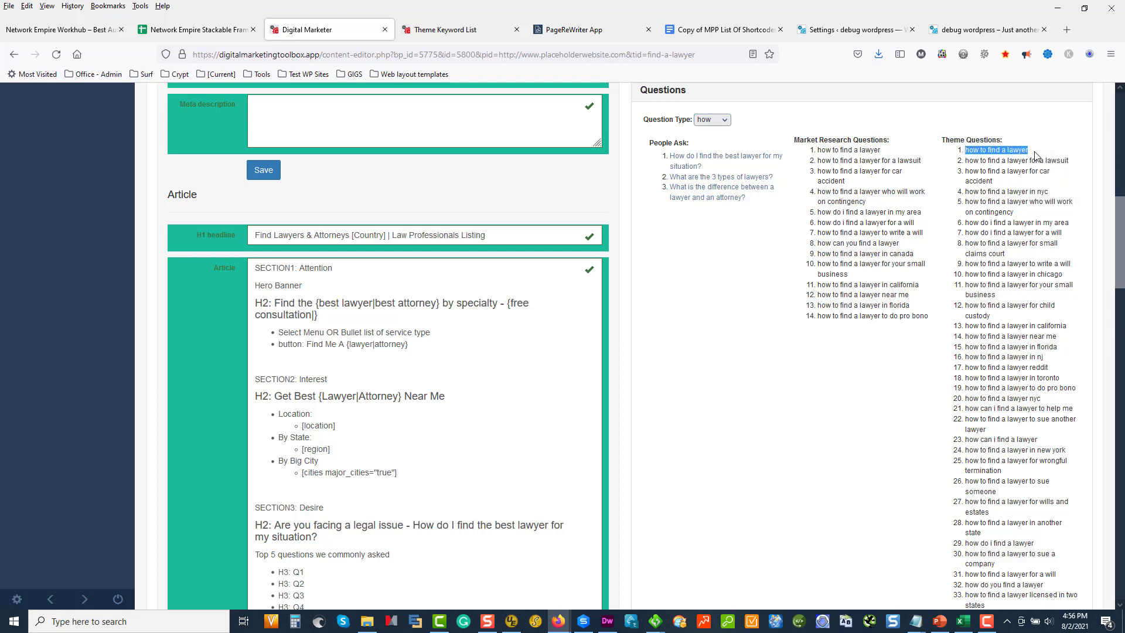
left_click(317, 574)
type(":")
key("ctrl+v")
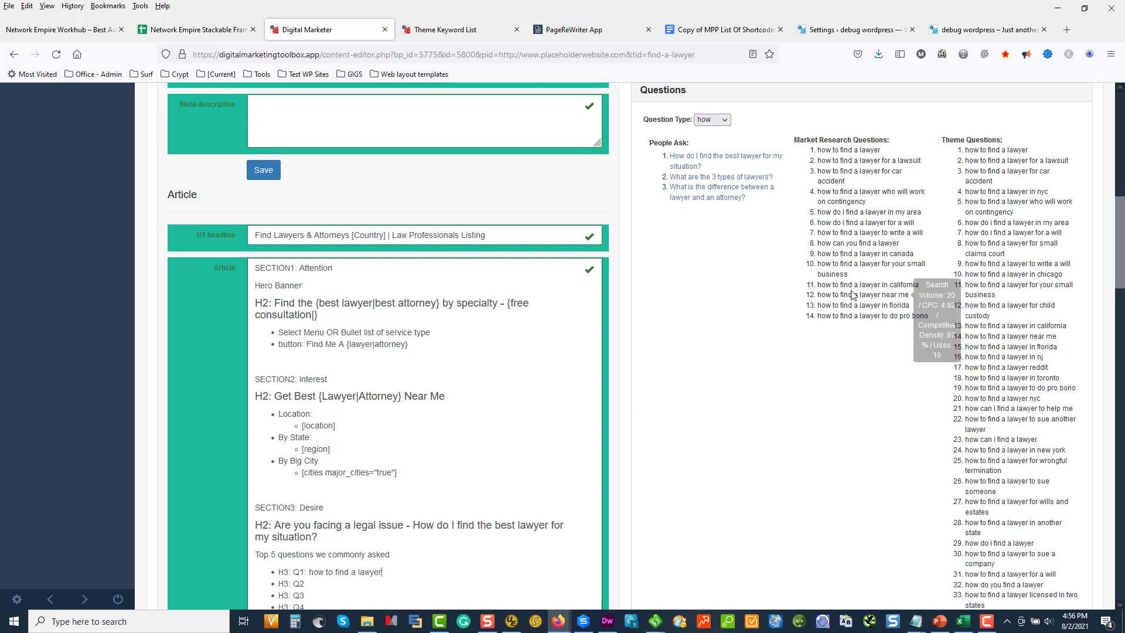
type("?")
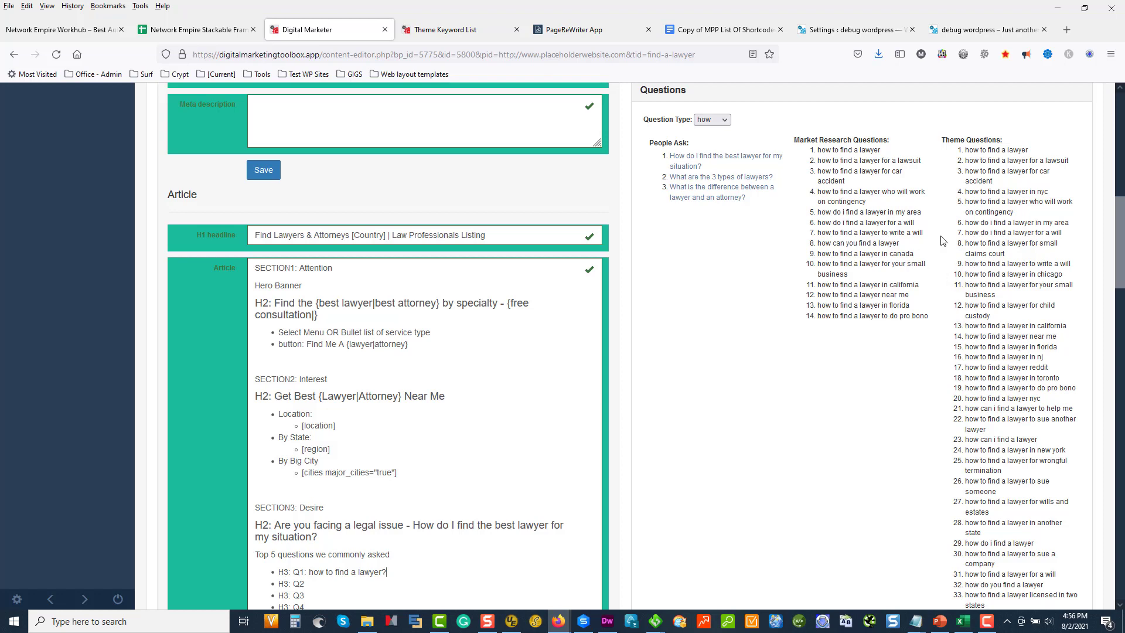
- Fill in Q2 of Section 3 with the second theme question: "how to find a lawyer for a lawsuit?"
mouse_move(1049, 168)
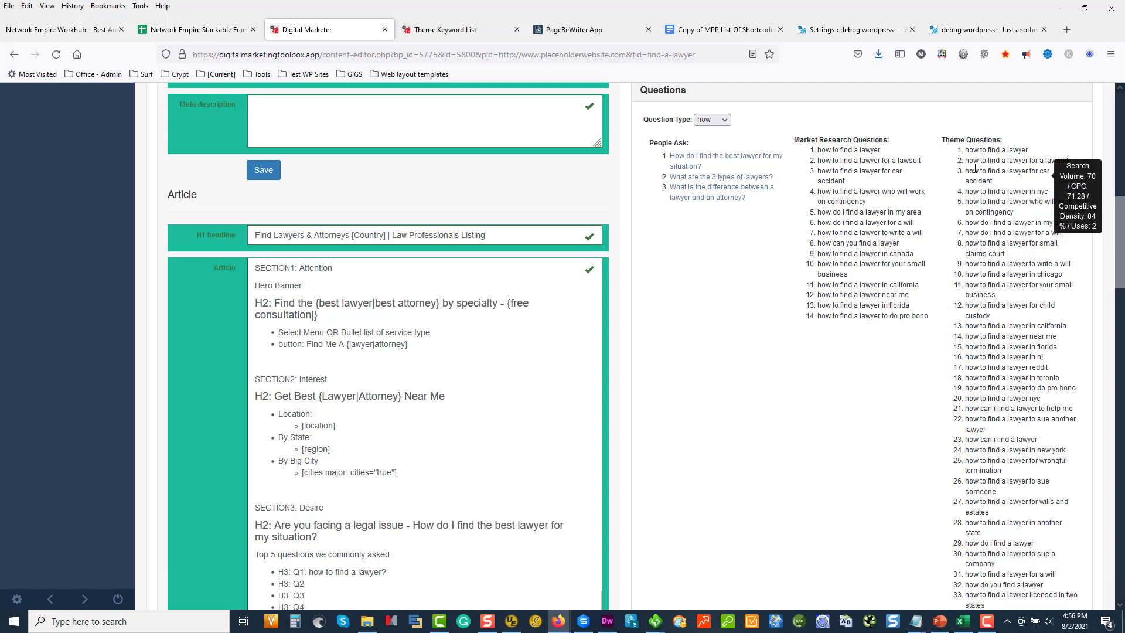
left_click_drag(965, 161, 1070, 160)
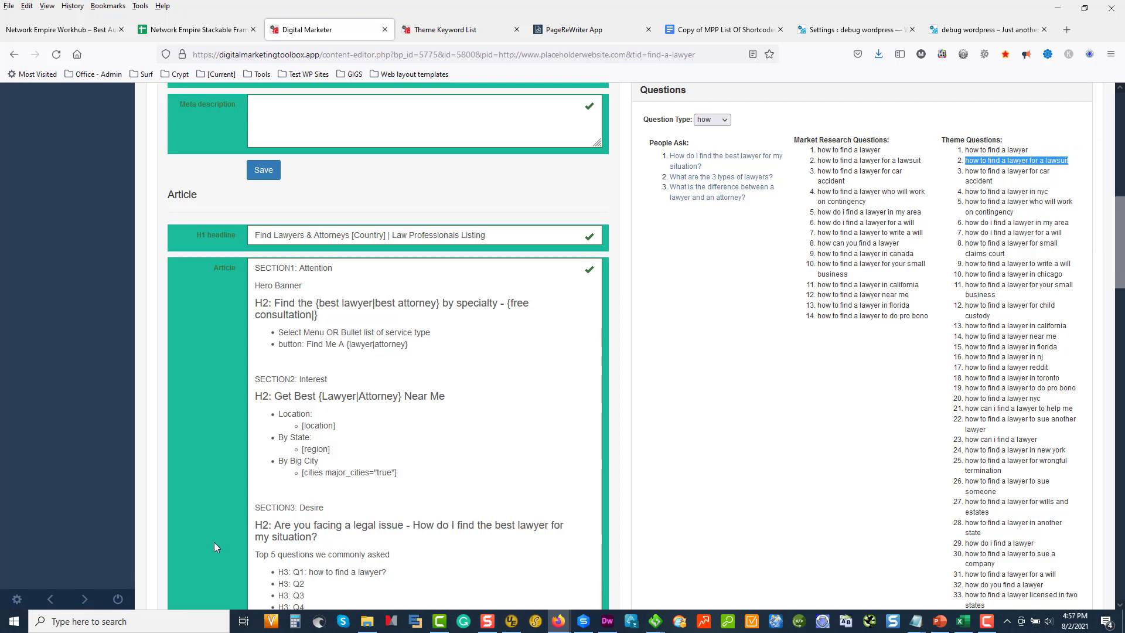
left_click(324, 585)
type(":")
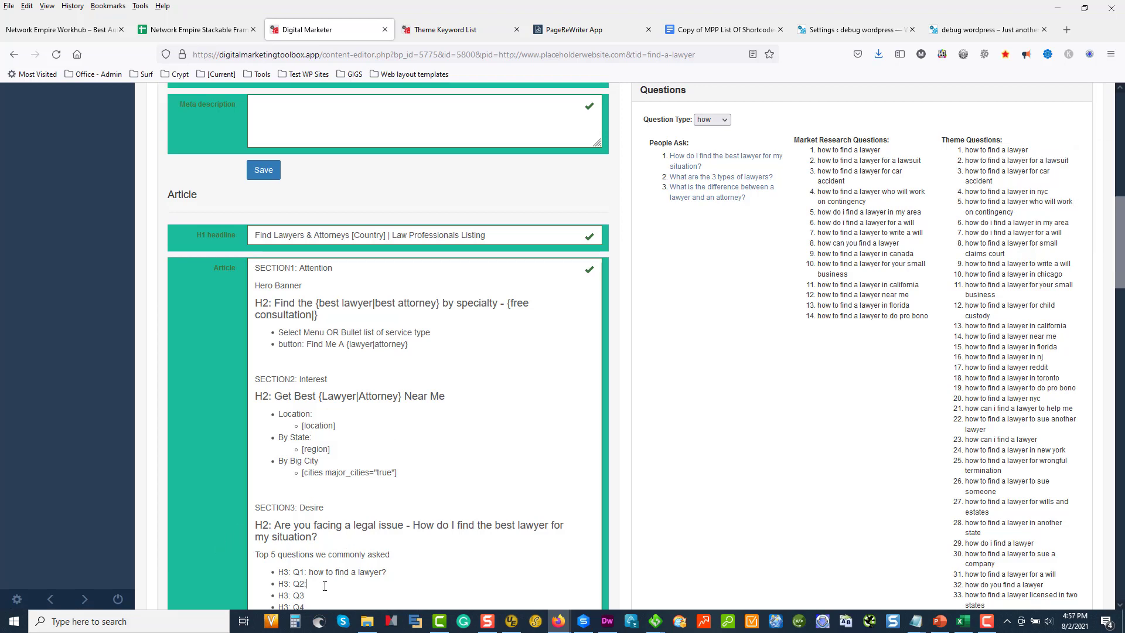
type("how to find a lawyer for a lawsuit")
type("?")
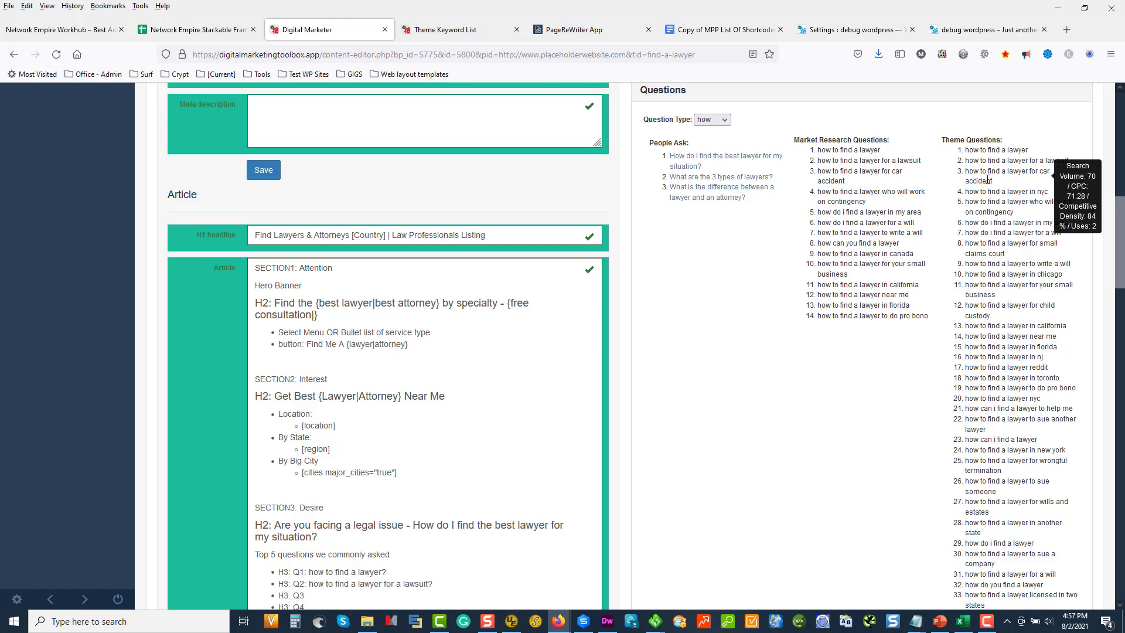
- Fill in Q3 of Section 3 with the third theme question: "how to find a lawyer for car accident?"
left_click_drag(993, 182, 968, 181)
key("ctrl+c")
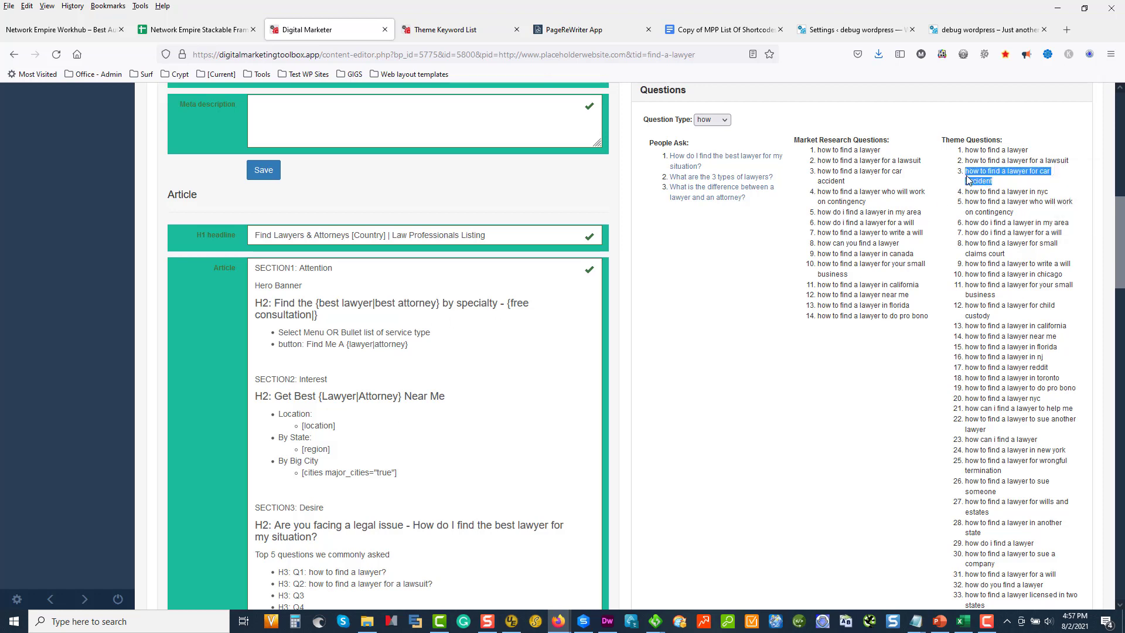
left_click(339, 600)
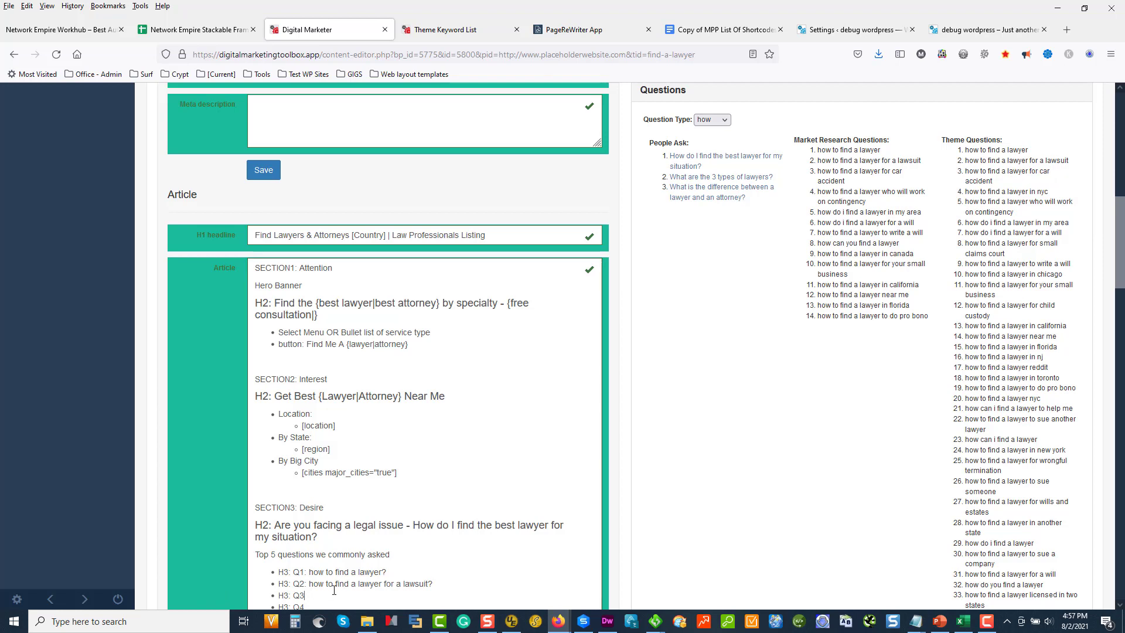
key("ctrl+v")
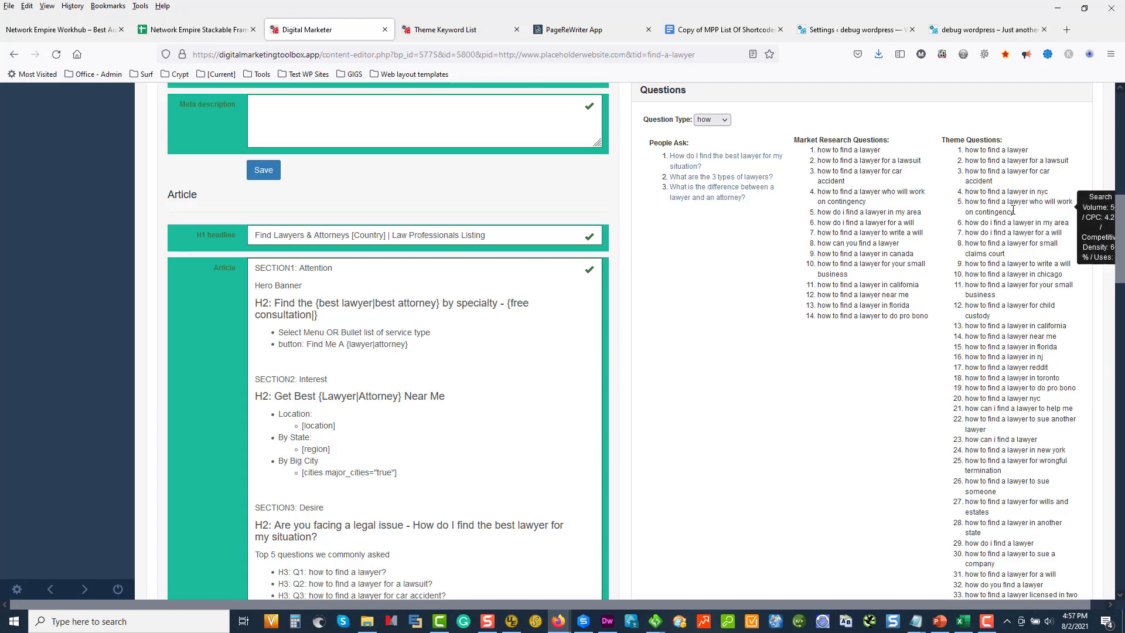
- Fill in Q4 of Section 3 with the theme question "how to find a lawyer who will work on contingency?"
left_click_drag(1014, 212, 972, 211)
left_click(972, 212)
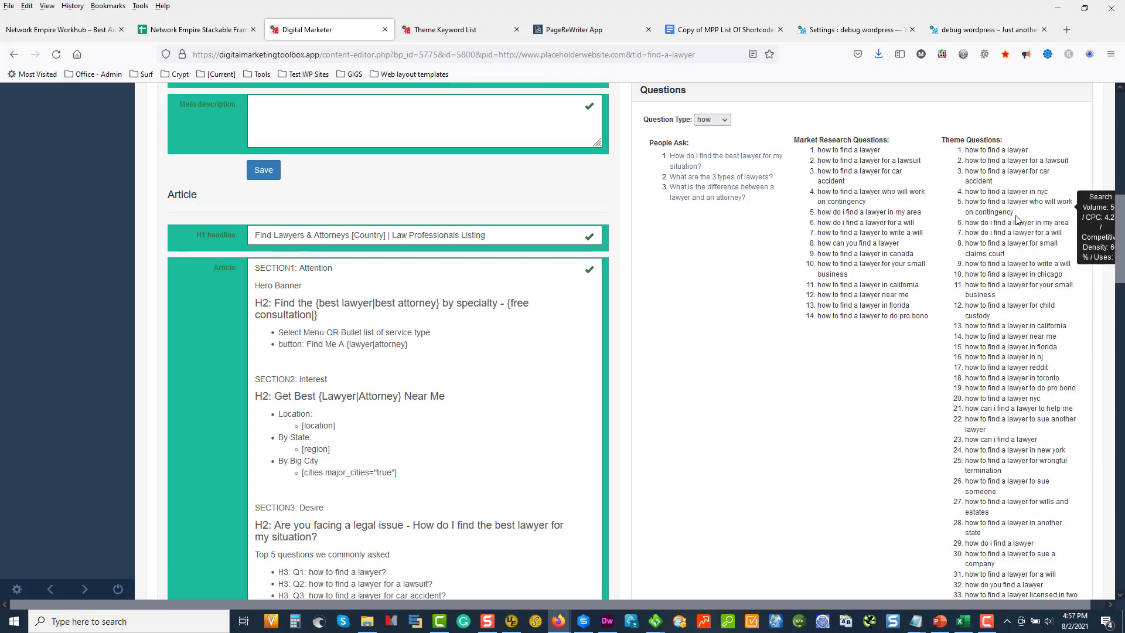
left_click_drag(1015, 213, 967, 201)
key("ctrl+c")
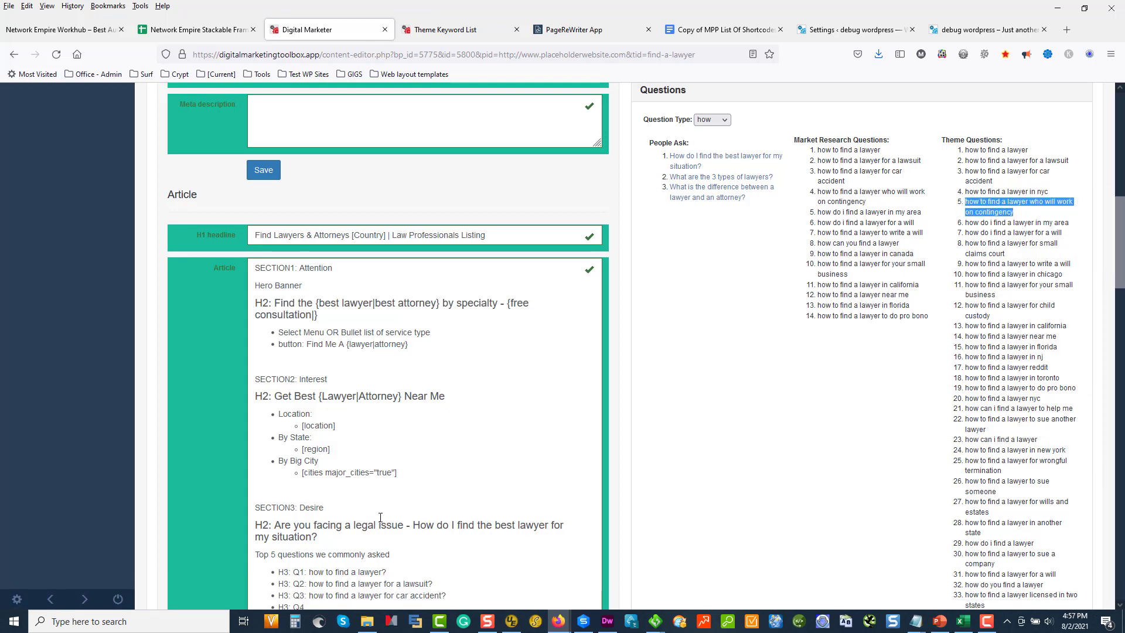
left_click(346, 605)
scroll(350, 587, "down", 3)
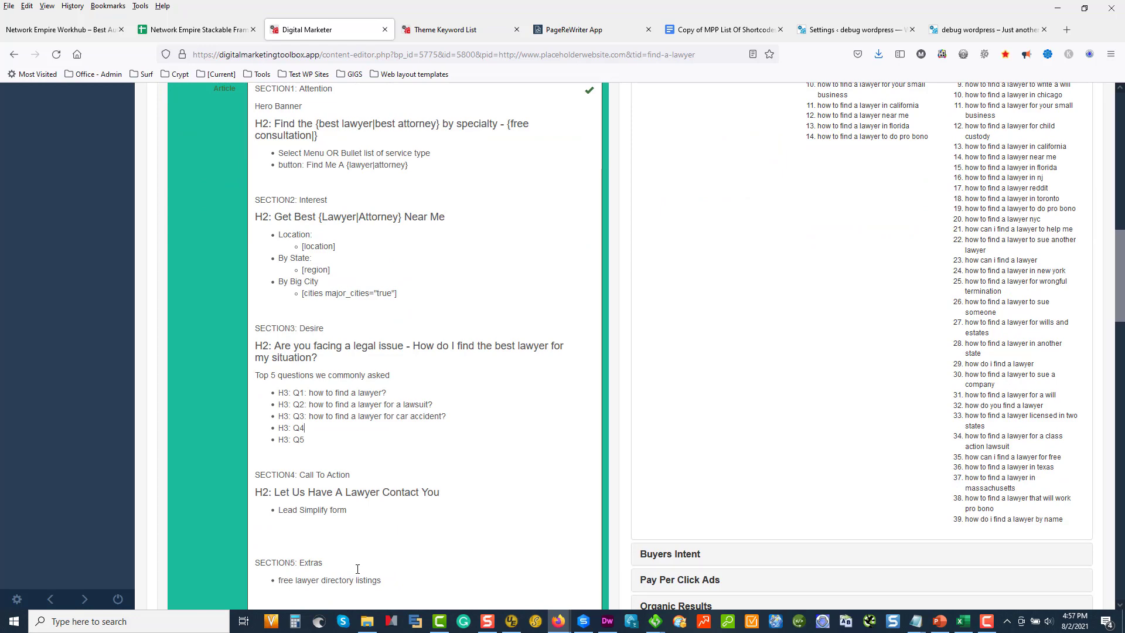
type(":")
key("ctrl+v")
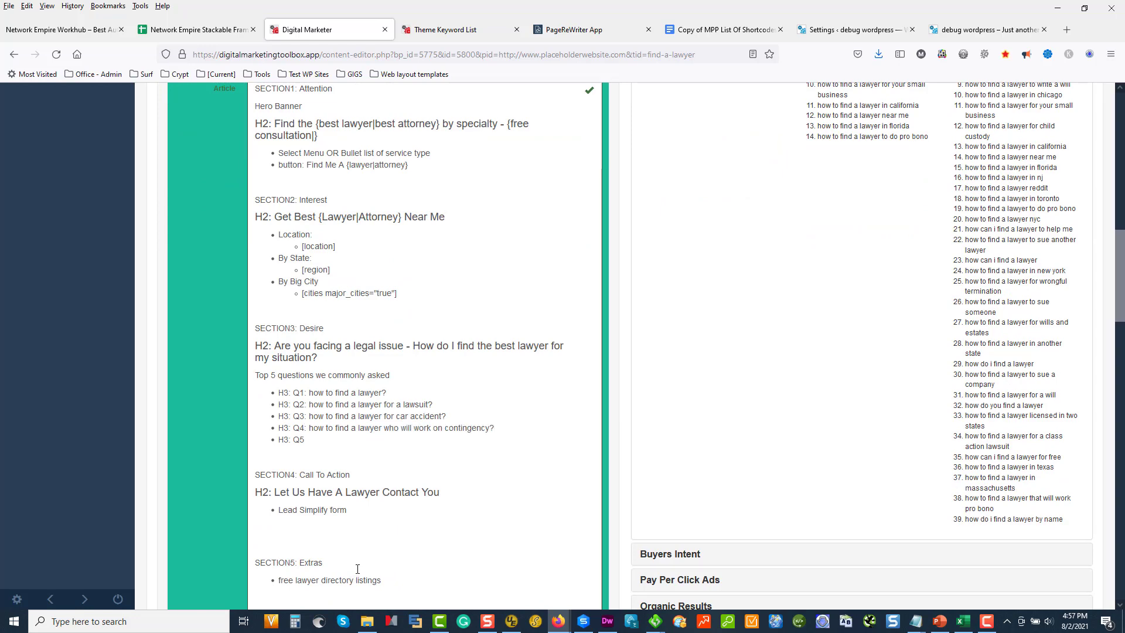
- Compare the search metrics of the remaining "how" market research and theme questions as candidates for Q5
scroll(869, 334, "up", 3)
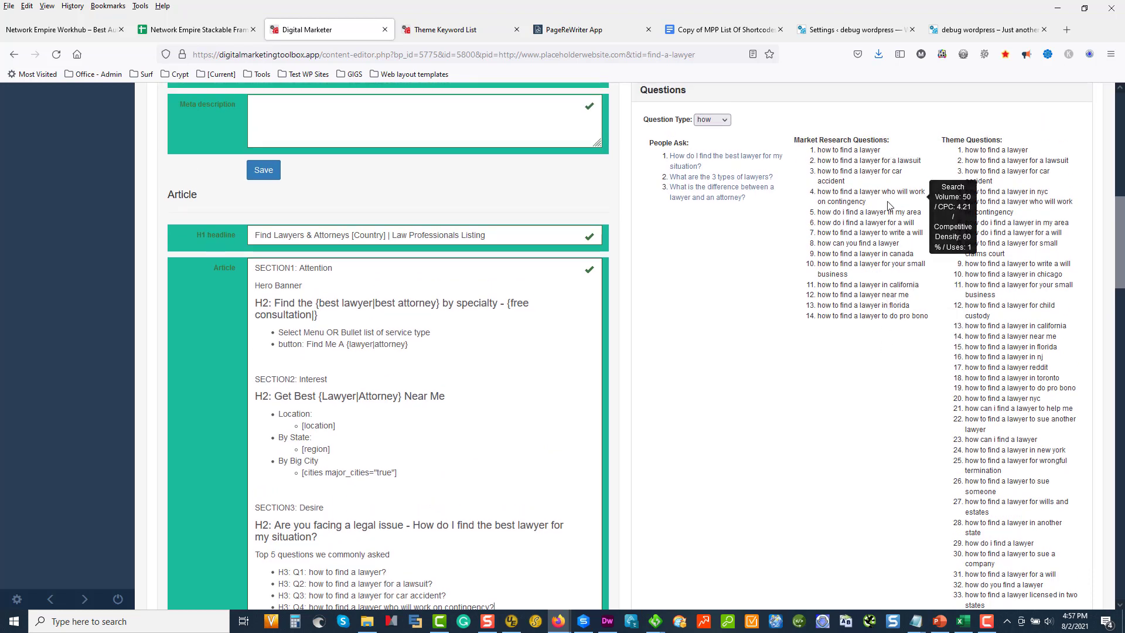
mouse_move(895, 243)
mouse_move(915, 220)
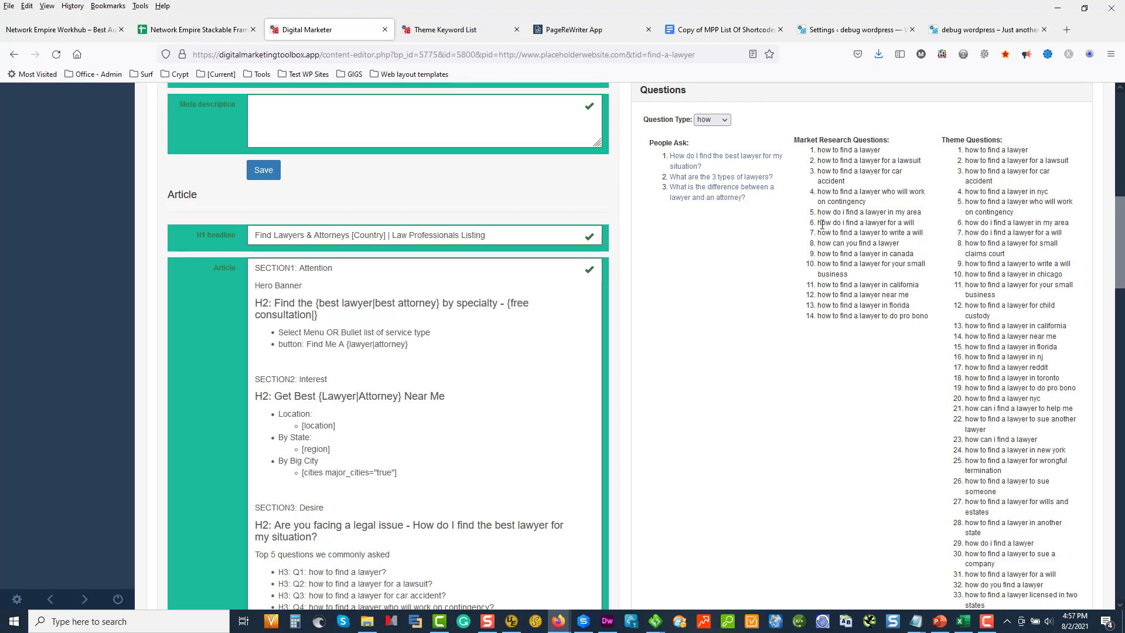
mouse_move(819, 221)
mouse_move(1025, 244)
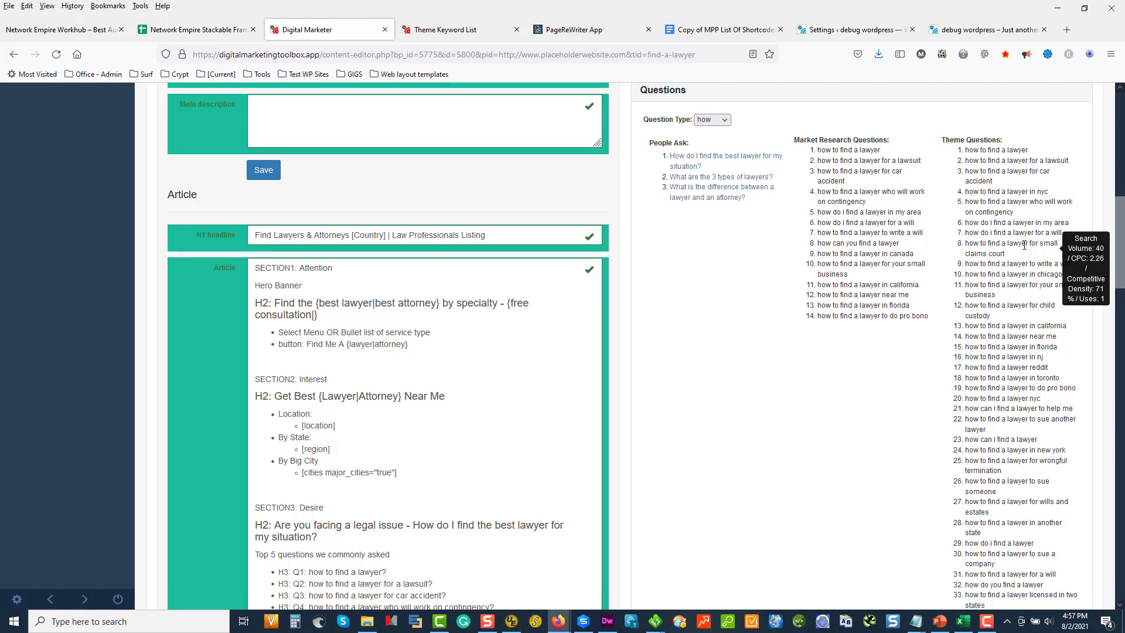
mouse_move(990, 295)
- Review the "what", "when" and "where" question types for a suitable fifth question
scroll(948, 242, "up", 4)
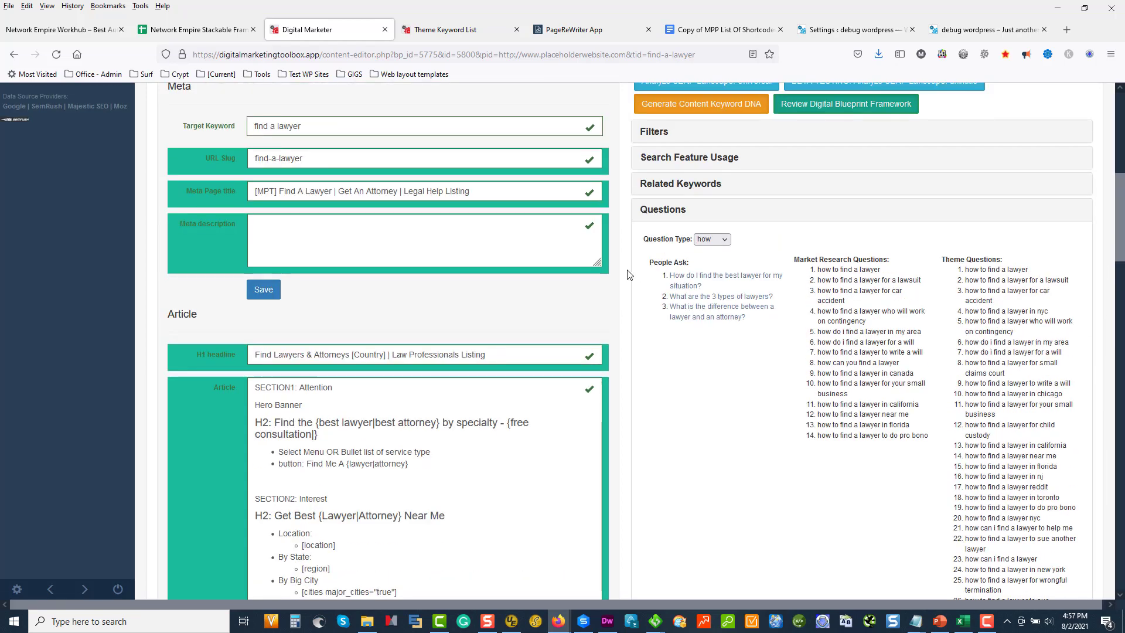
left_click(712, 239)
left_click(706, 267)
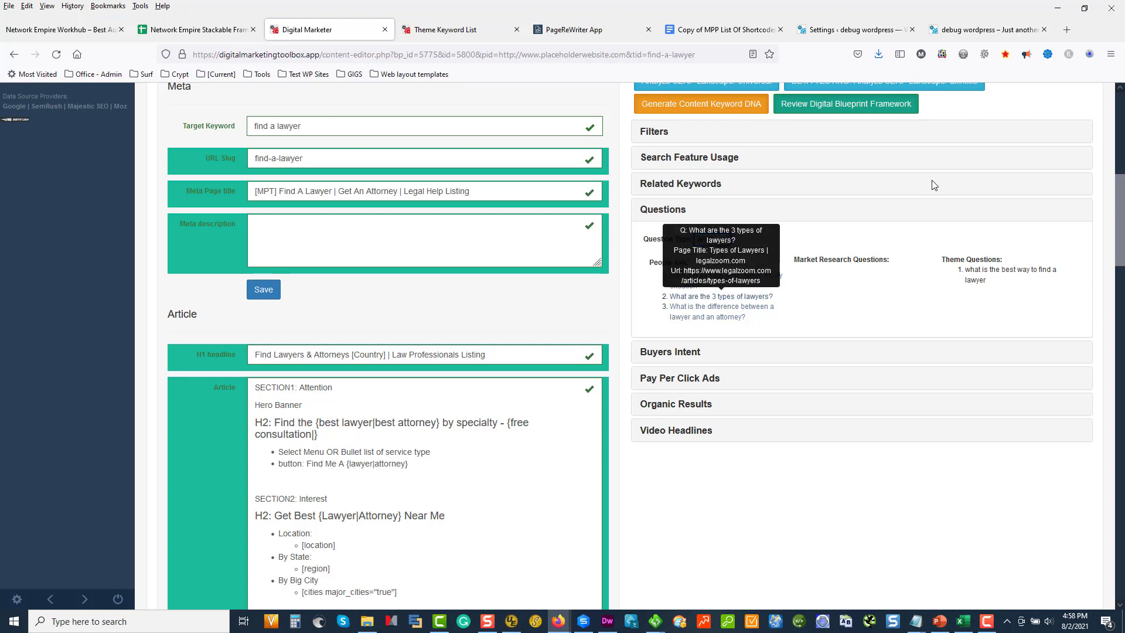
left_click(725, 240)
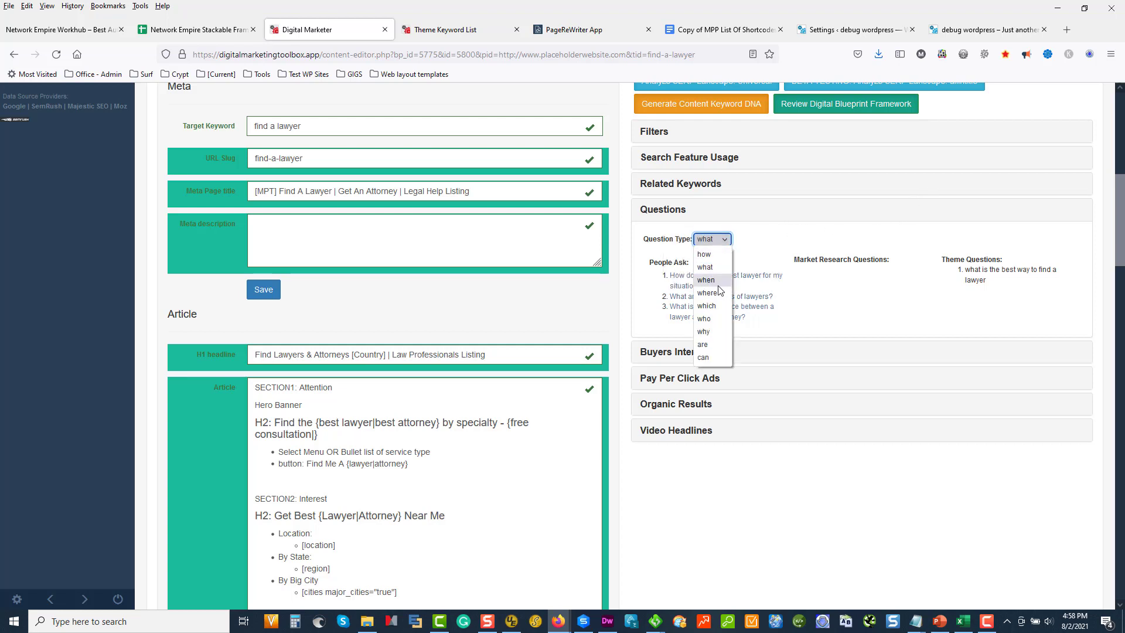
left_click(709, 280)
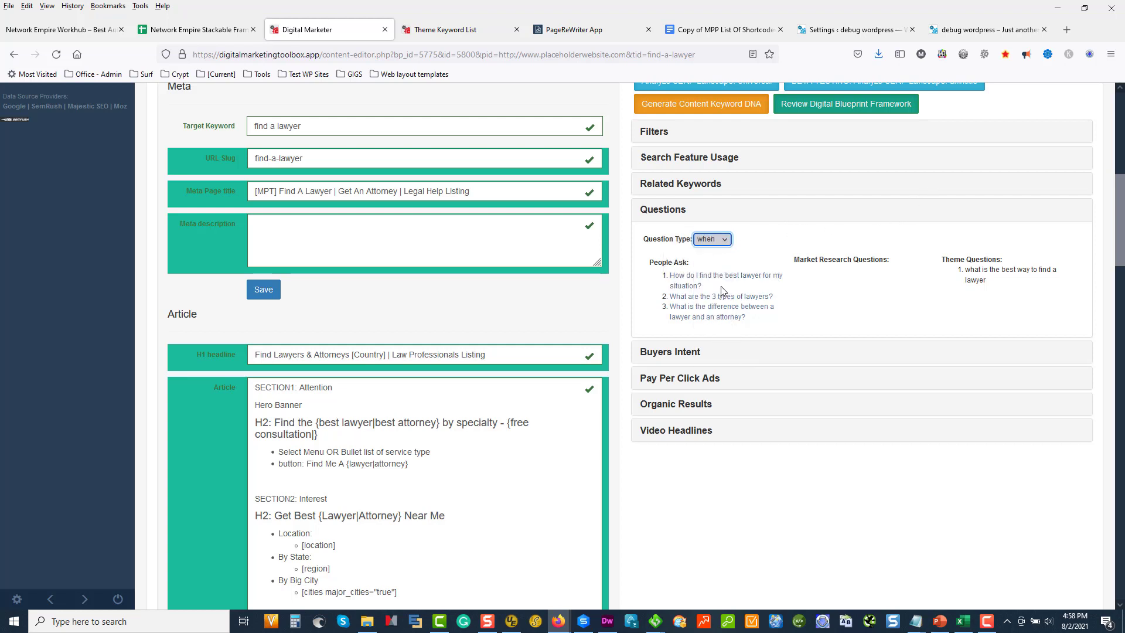
left_click(718, 241)
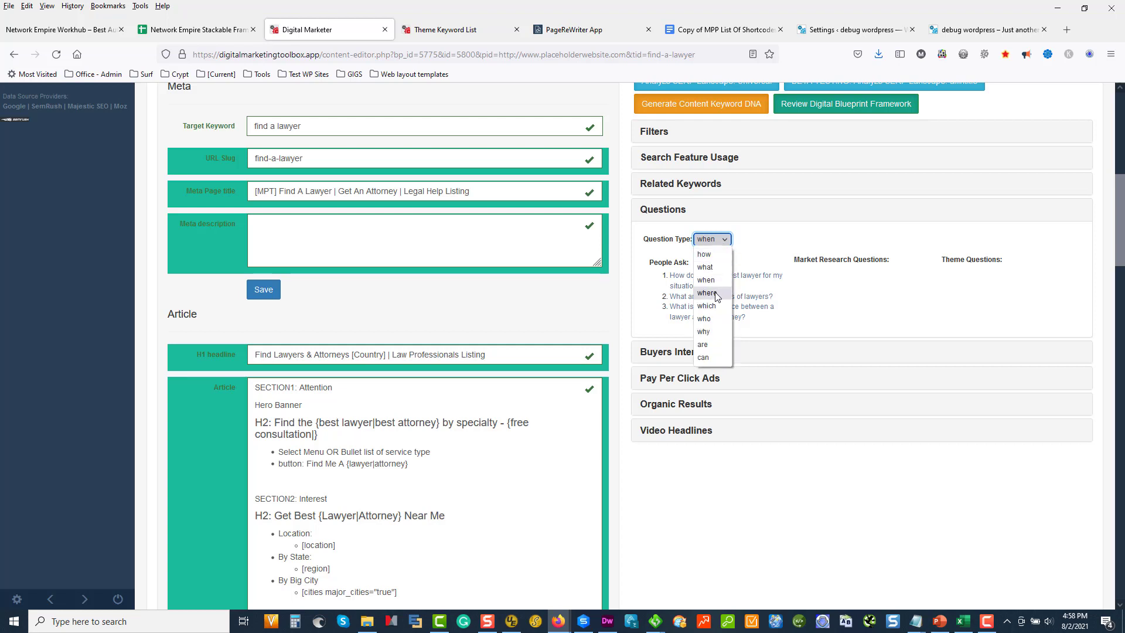
left_click(715, 293)
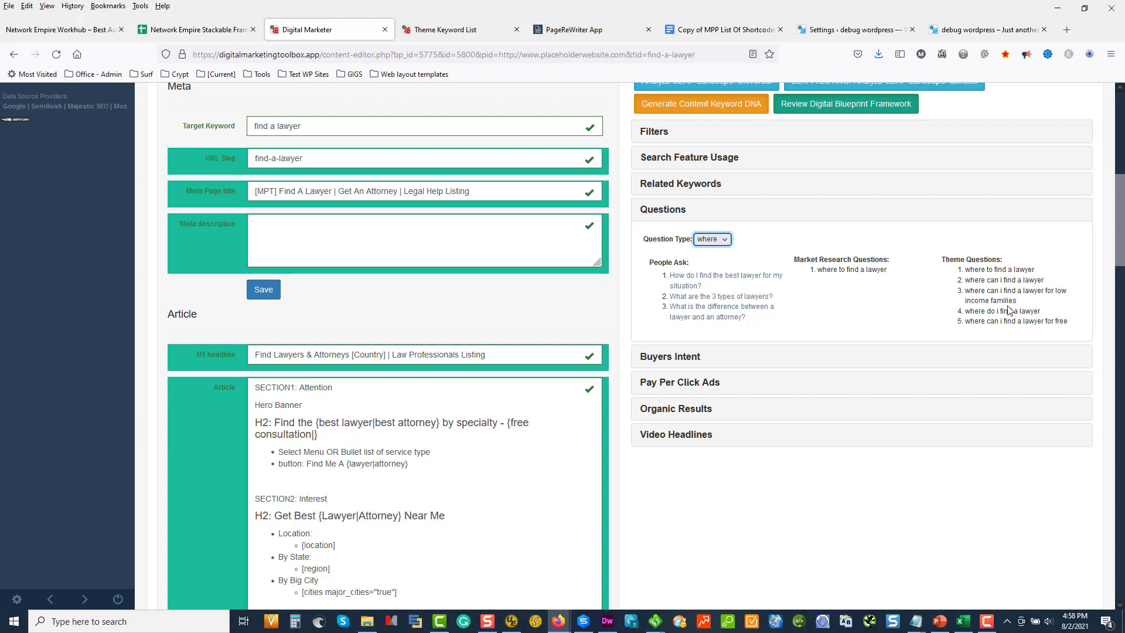
mouse_move(1019, 313)
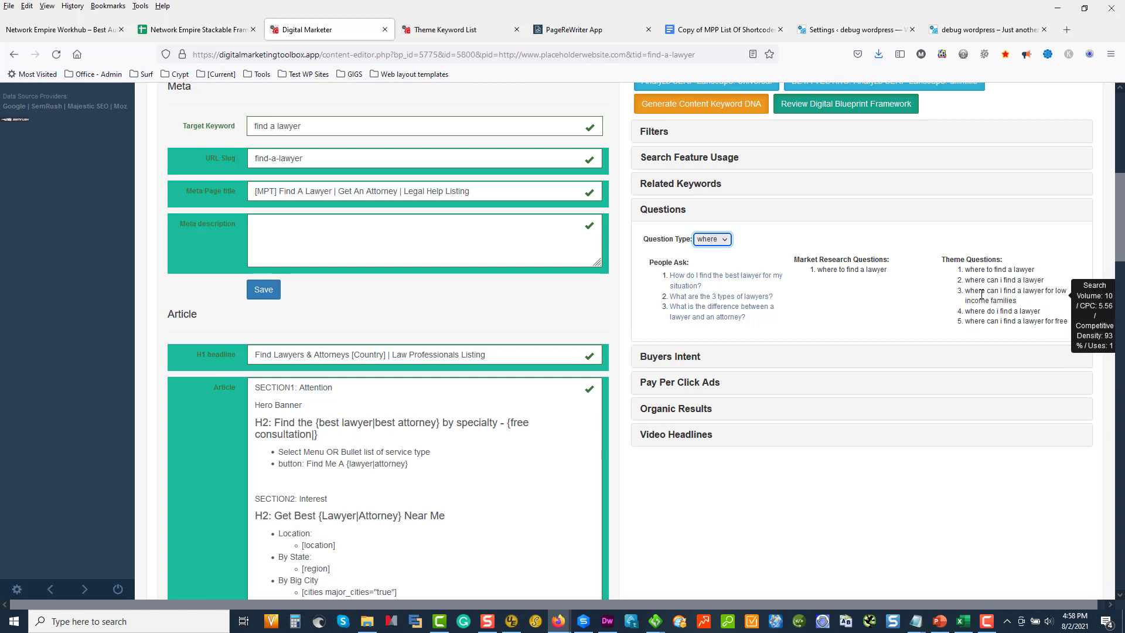
- Add a colon after the empty Q5 heading in Section 3 and save the article outline
left_click(302, 486)
scroll(304, 474, "down", 5)
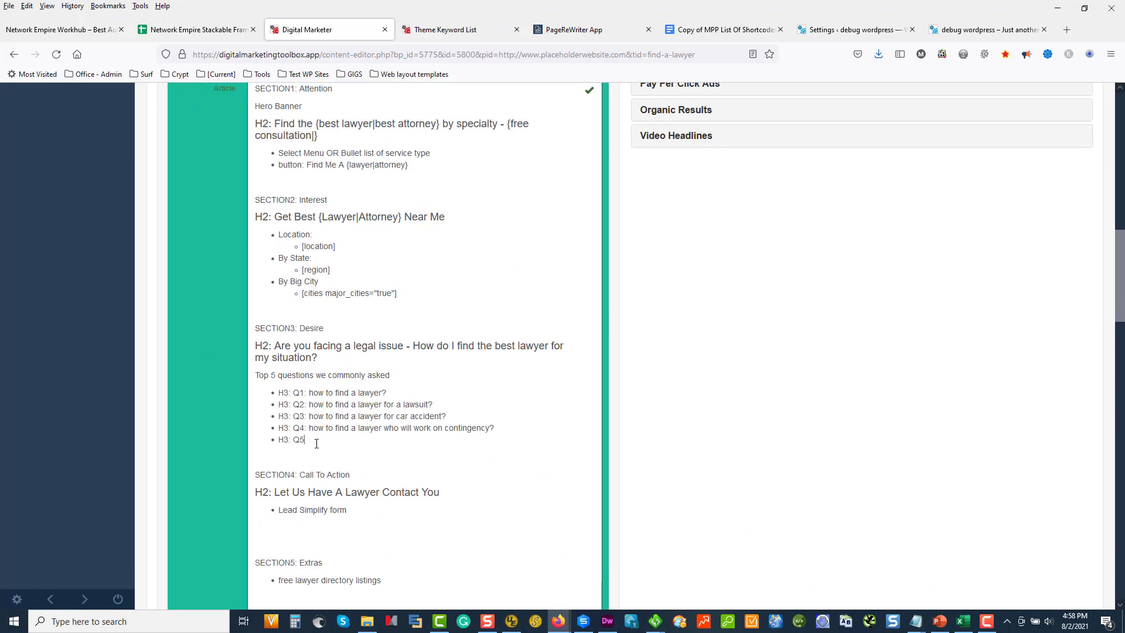
type(":")
scroll(321, 458, "up", 1)
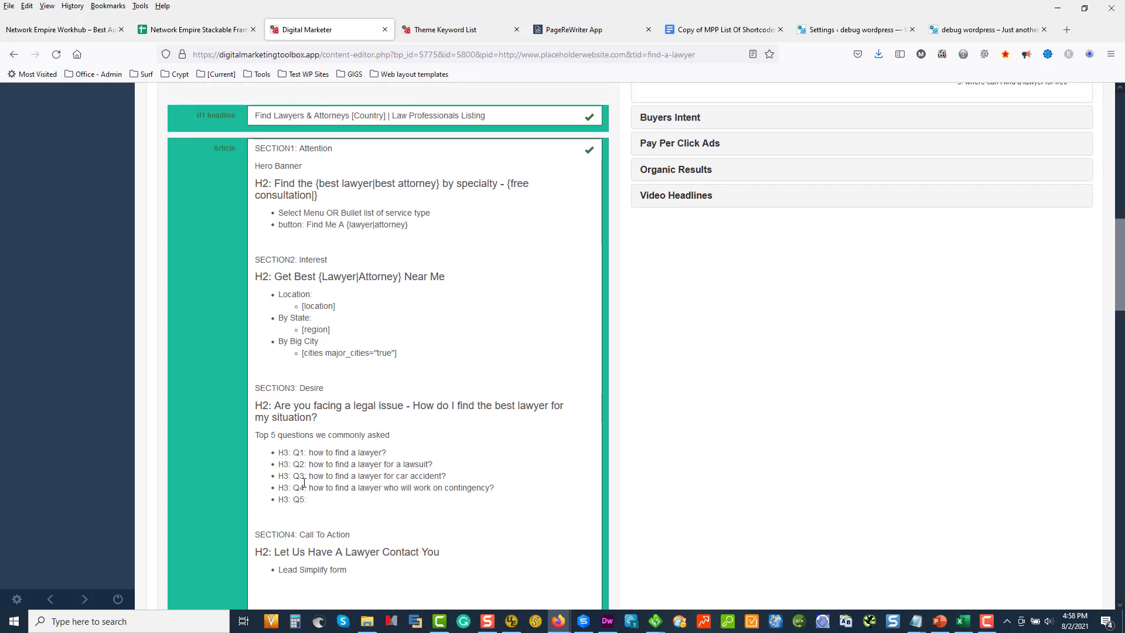
scroll(422, 420, "down", 4)
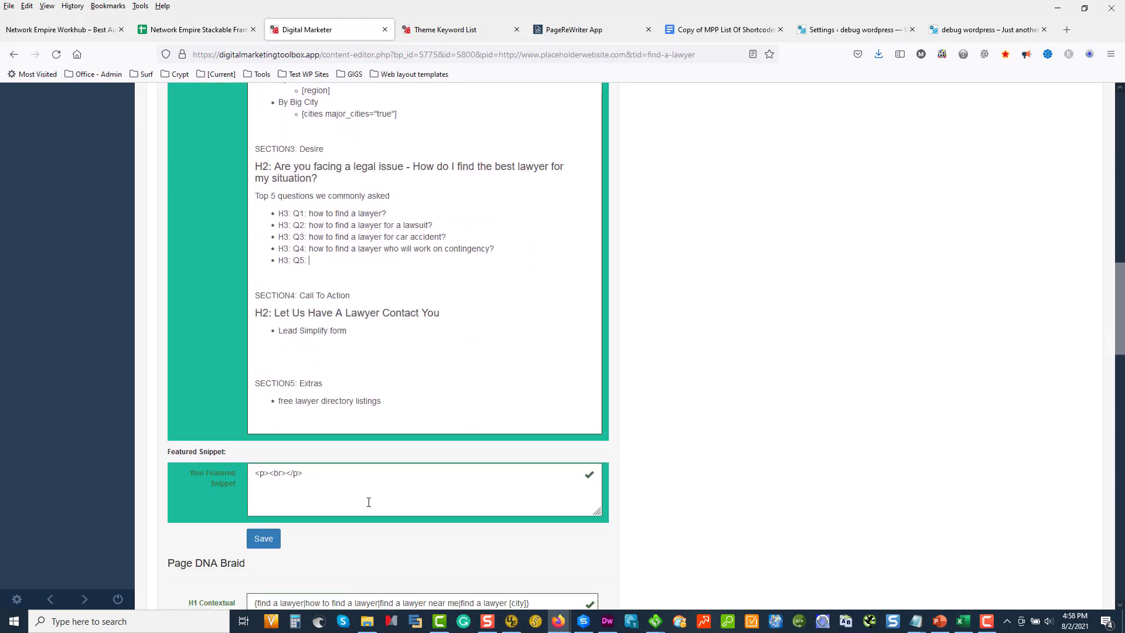
scroll(328, 498, "down", 1)
left_click(262, 479)
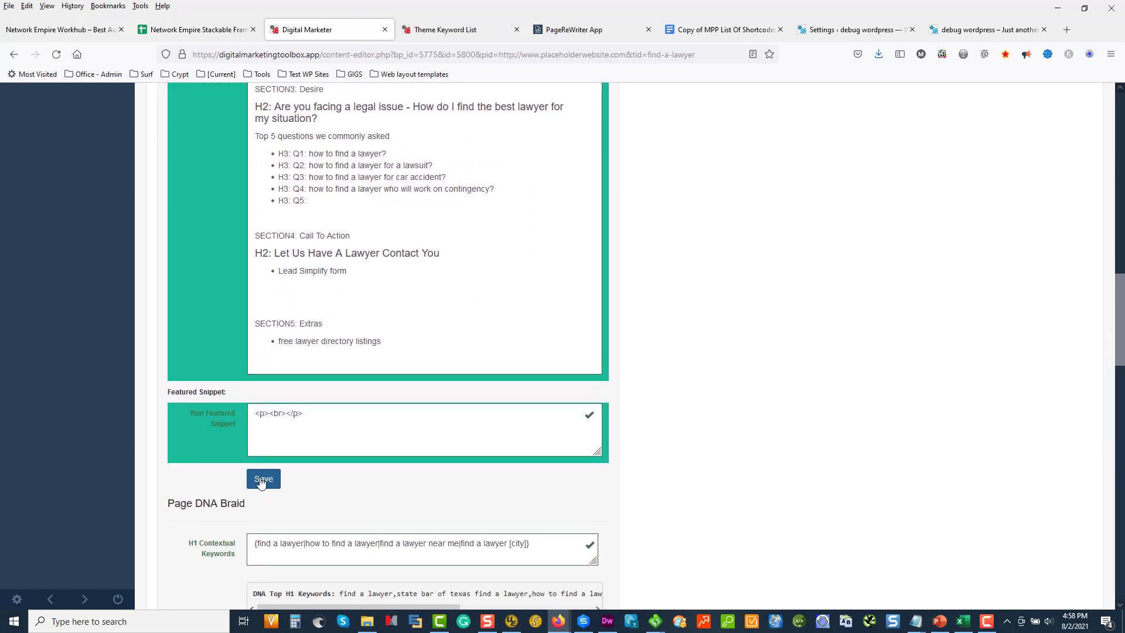
- Copy the full H2 SPINTAX keyword set into the H2 Theme Keywords field and enlarge the field to show all the text
scroll(285, 487, "down", 2)
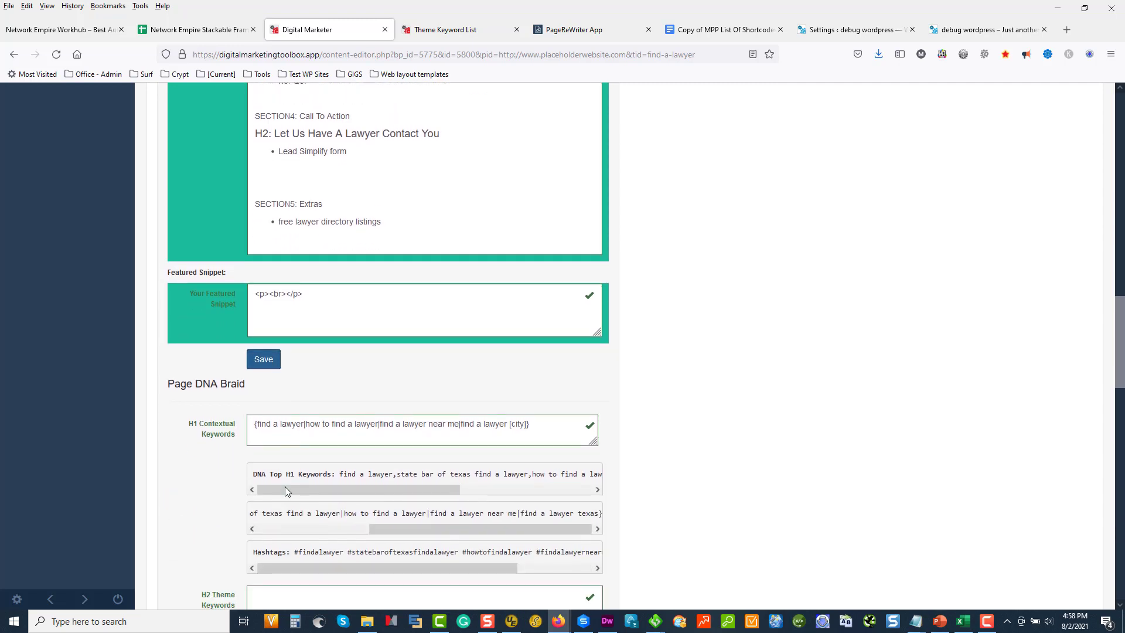
scroll(287, 490, "down", 2)
scroll(289, 491, "down", 2)
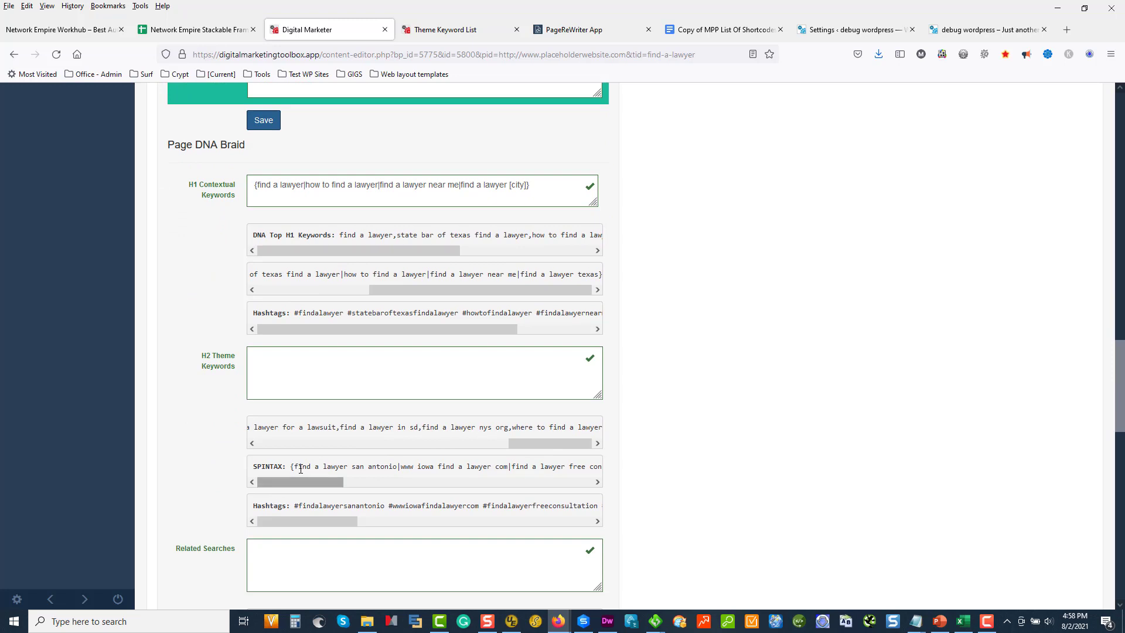
left_click_drag(294, 466, 603, 469)
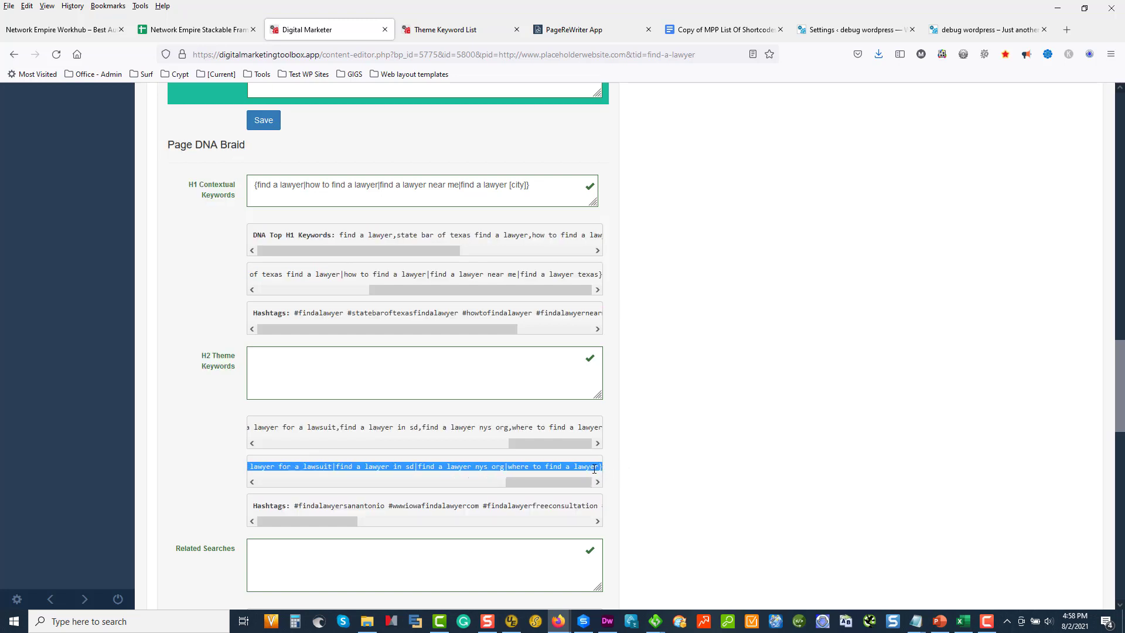
key("ctrl+c")
left_click(299, 382)
key("ctrl+v")
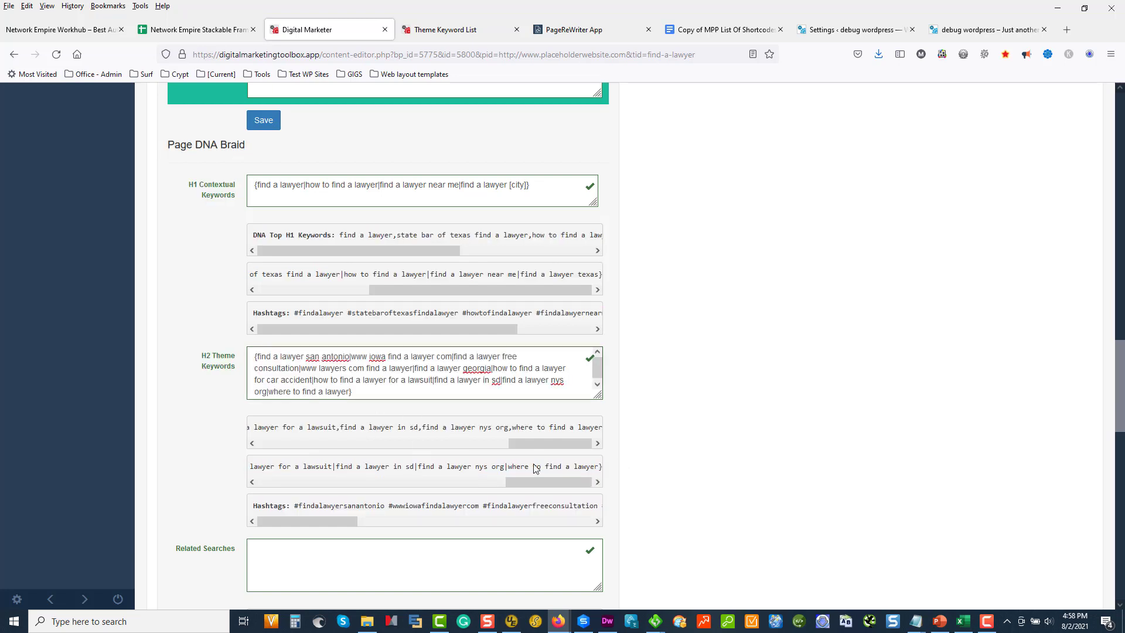
left_click_drag(597, 395, 622, 536)
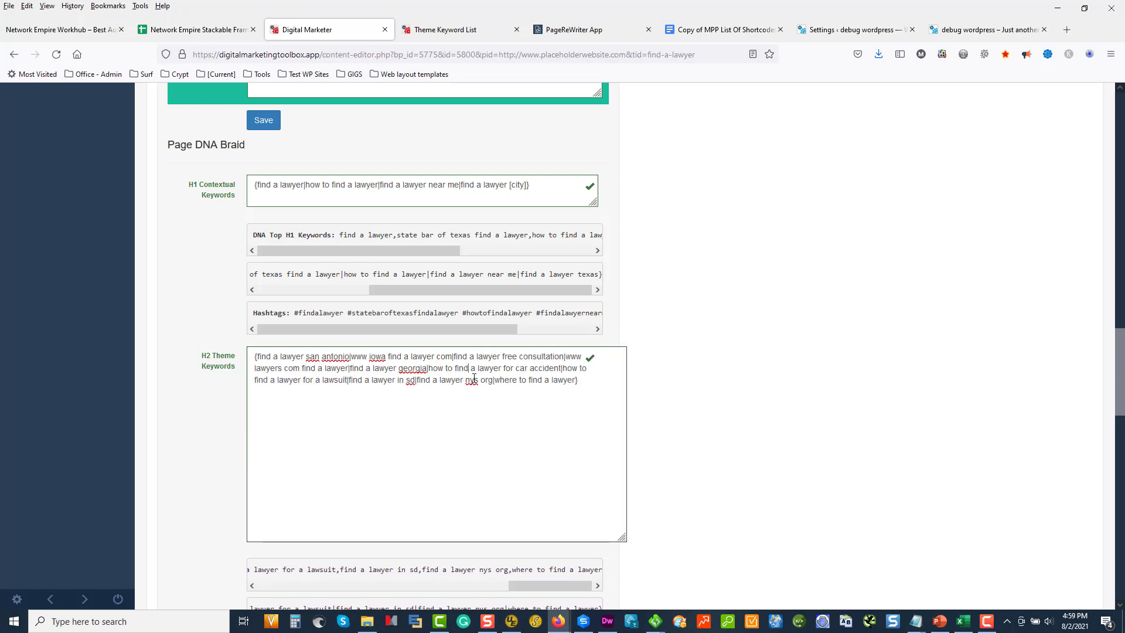
- Remove the "find a lawyer nys org" variant and its extra separator from the H2 Theme Keywords
left_click_drag(479, 379, 418, 384)
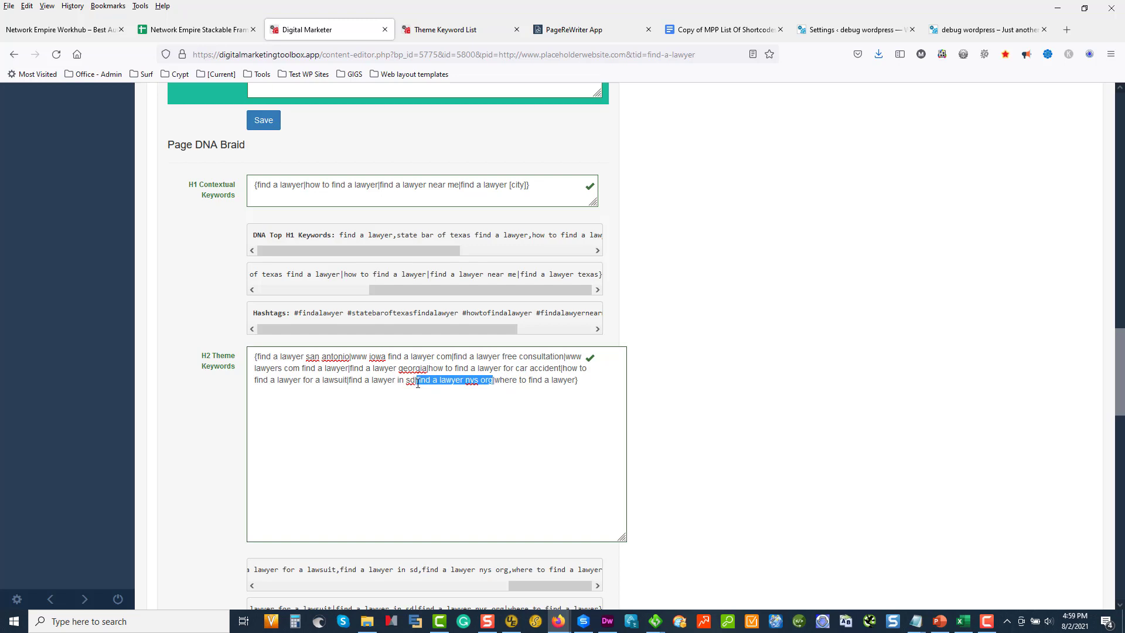
key("BackSpace")
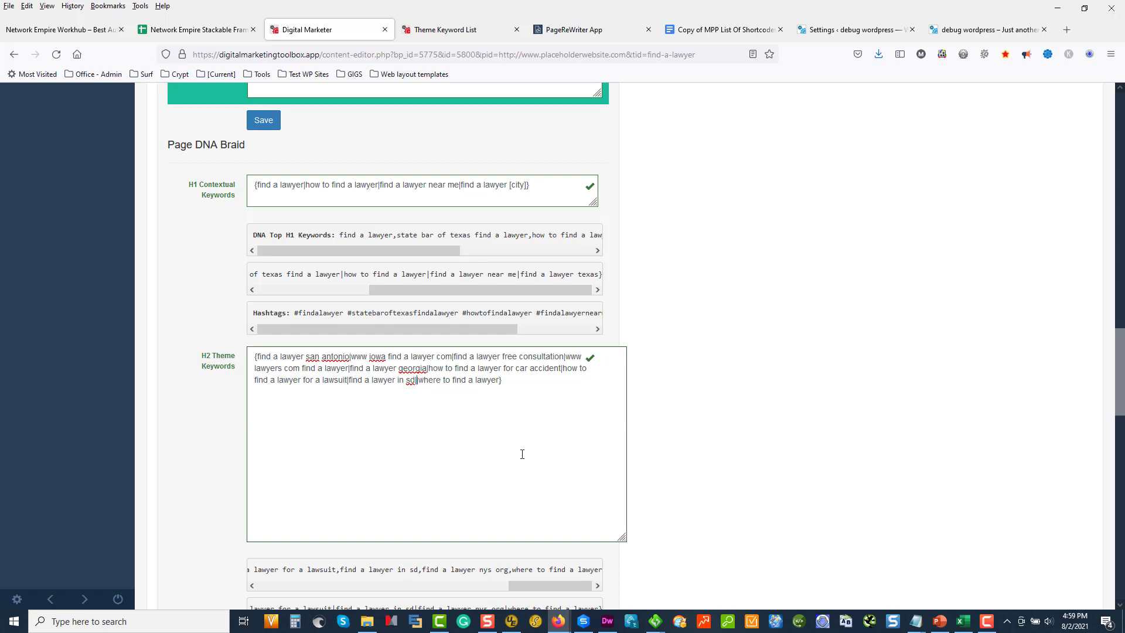
key("BackSpace")
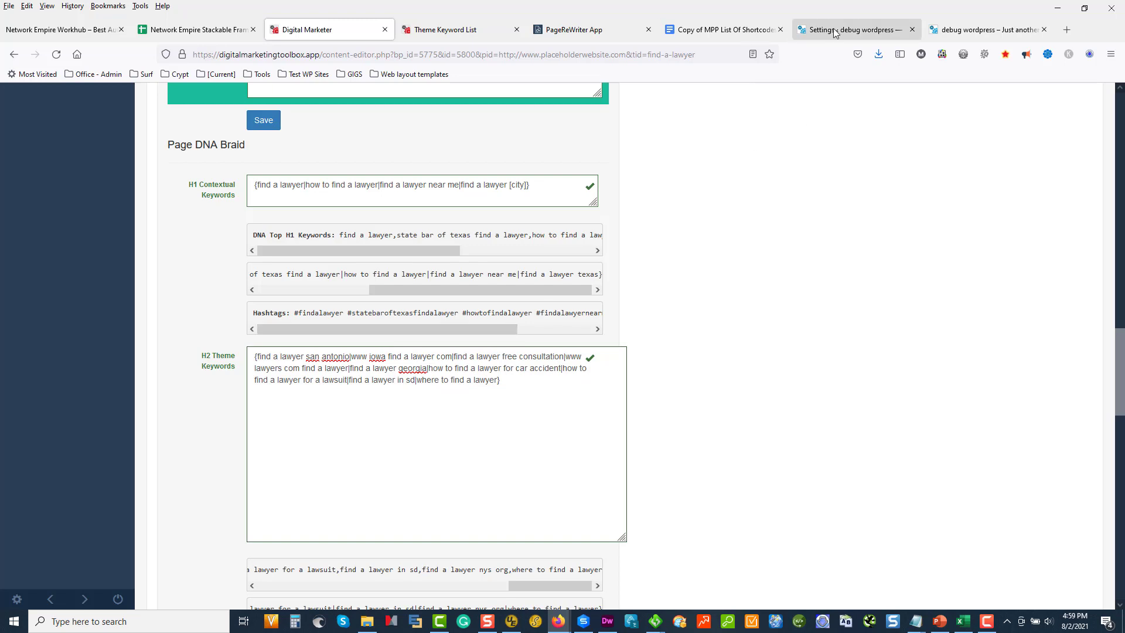
- Look up the zip shortcode in the Google Docs shortcode list and replace "sd" with [zip] in the H2 Theme Keywords
left_click(733, 31)
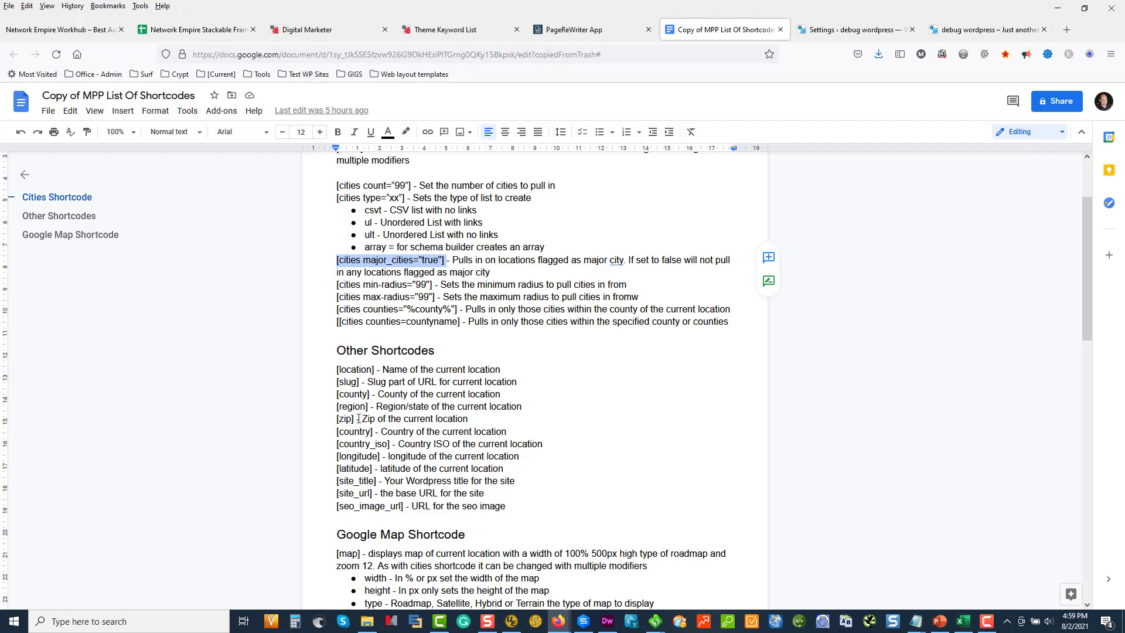
left_click_drag(359, 419, 339, 420)
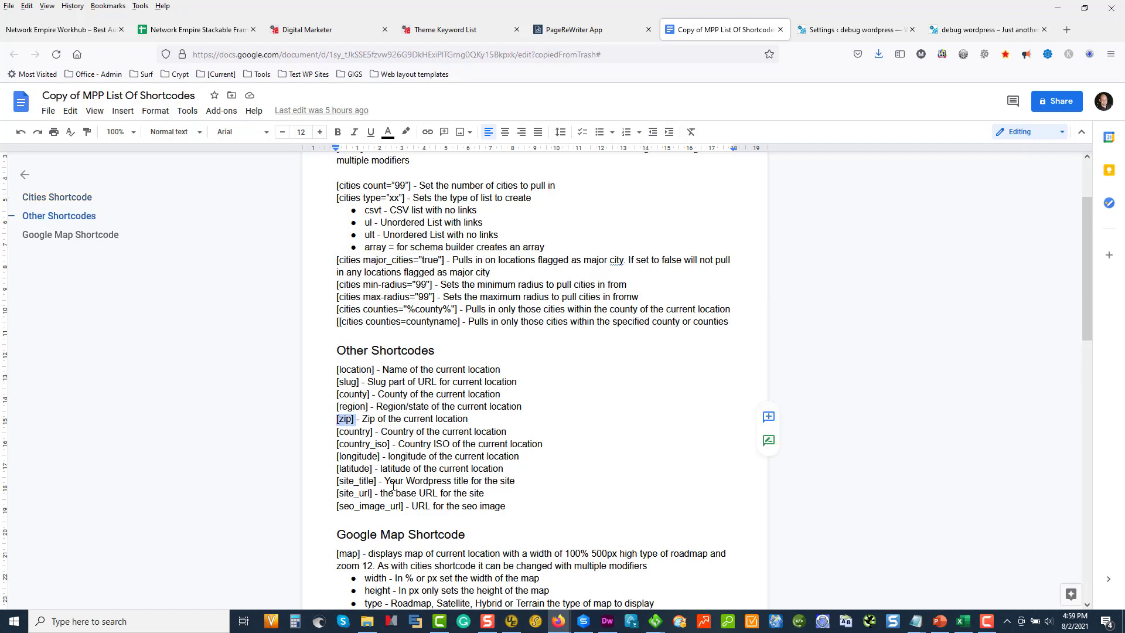
left_click(268, 31)
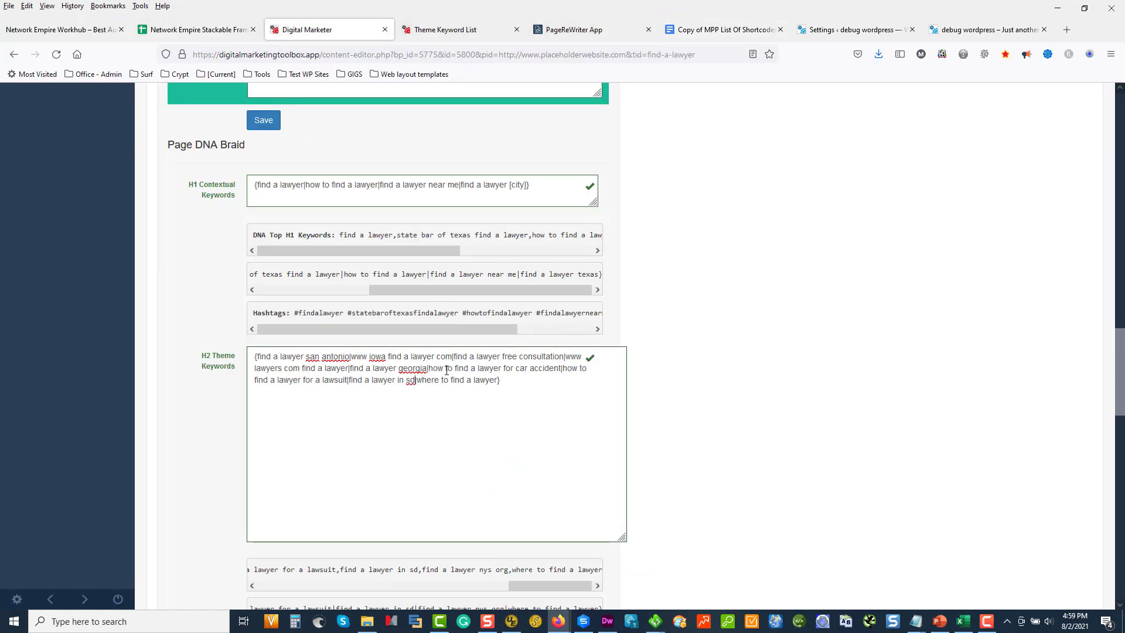
key("BackSpace")
key("BackSpace")
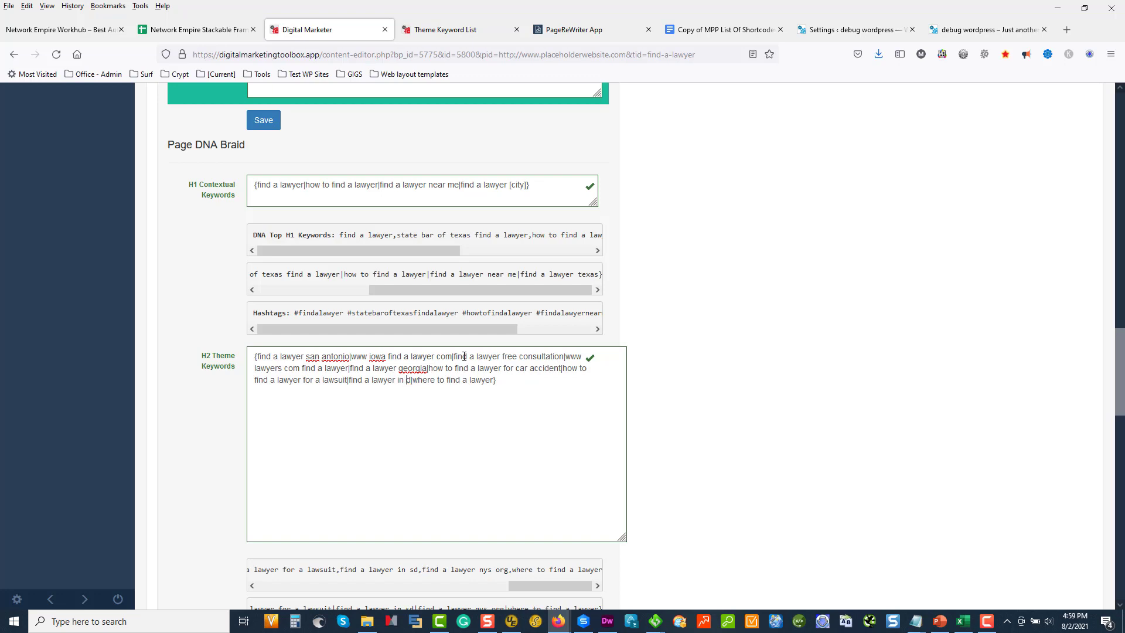
key("BackSpace")
type("[zip]")
- Replace "georgia" with the [city] shortcode in the H2 Theme Keywords
left_click(425, 368)
left_click_drag(426, 368, 400, 369)
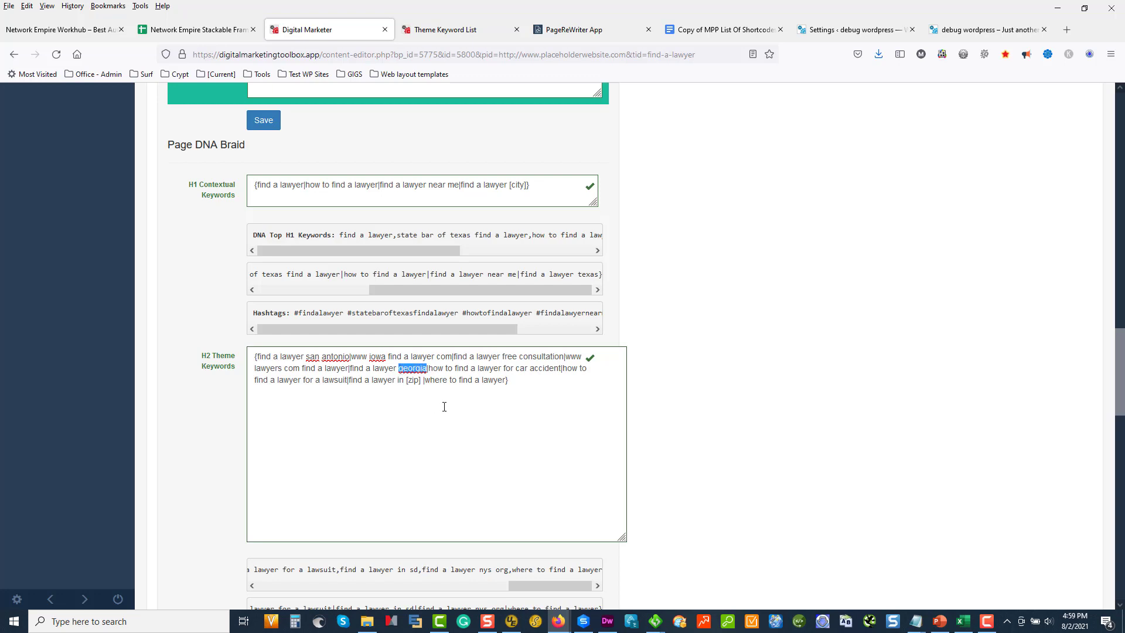
type("[ci")
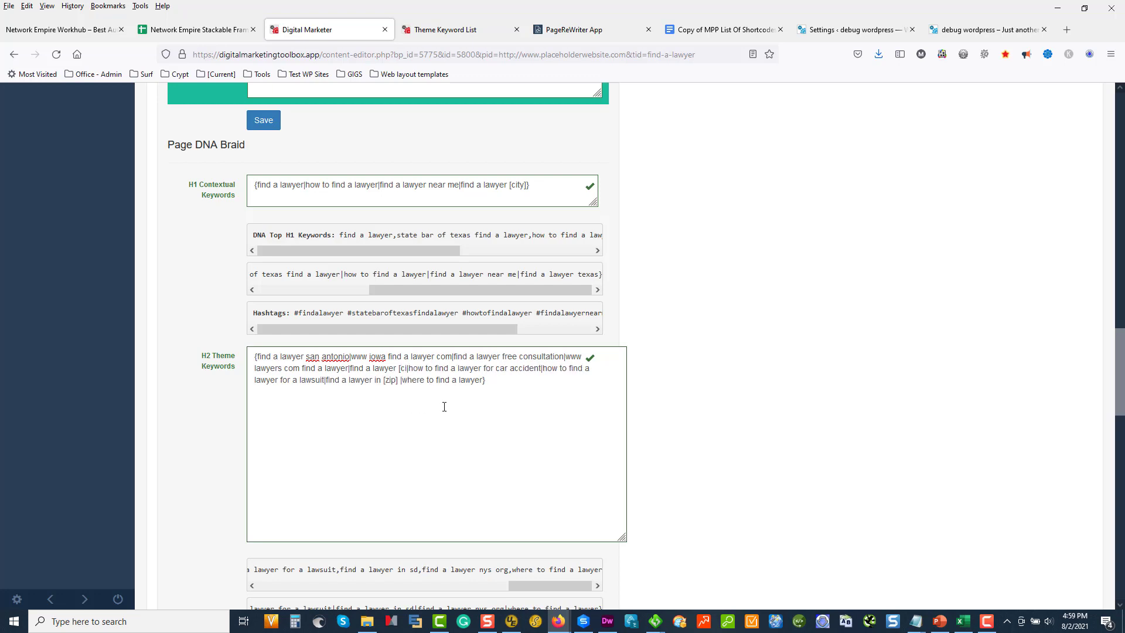
type("ty]")
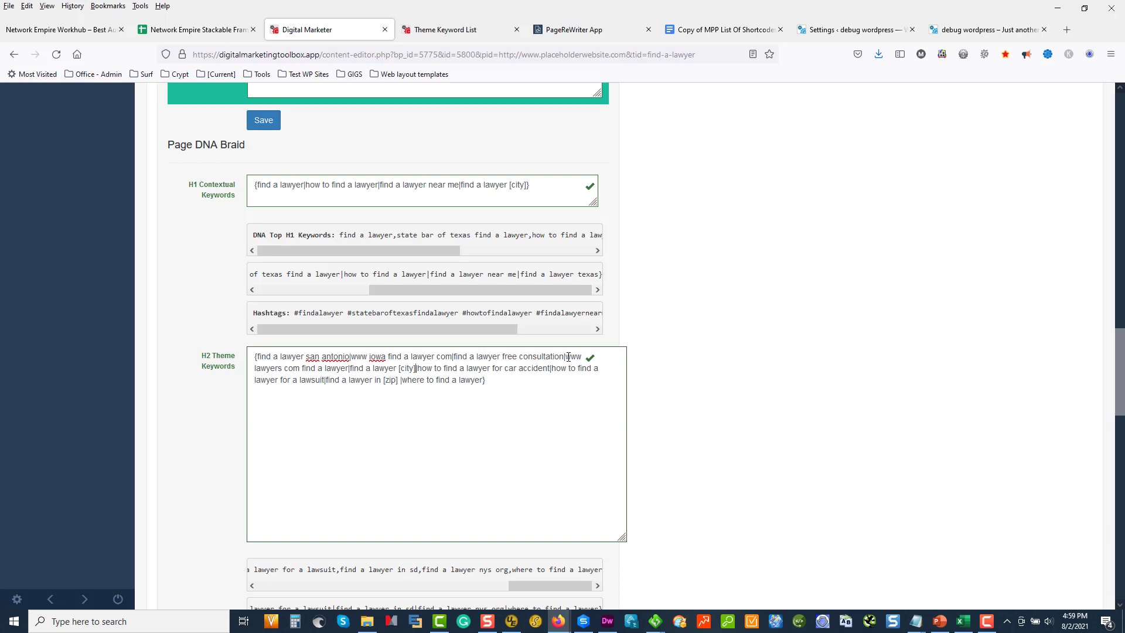
- Remove the "www lawyers com find a lawyer" variant and its extra separator from the H2 Theme Keywords
left_click_drag(566, 356, 350, 369)
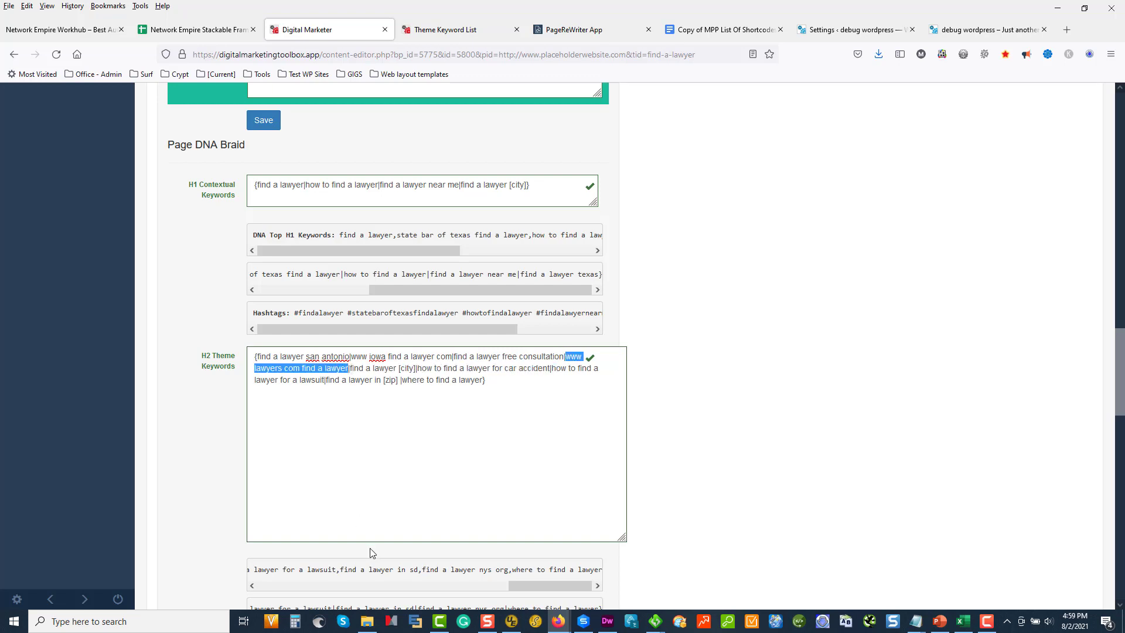
key("BackSpace")
key("BackSpace")
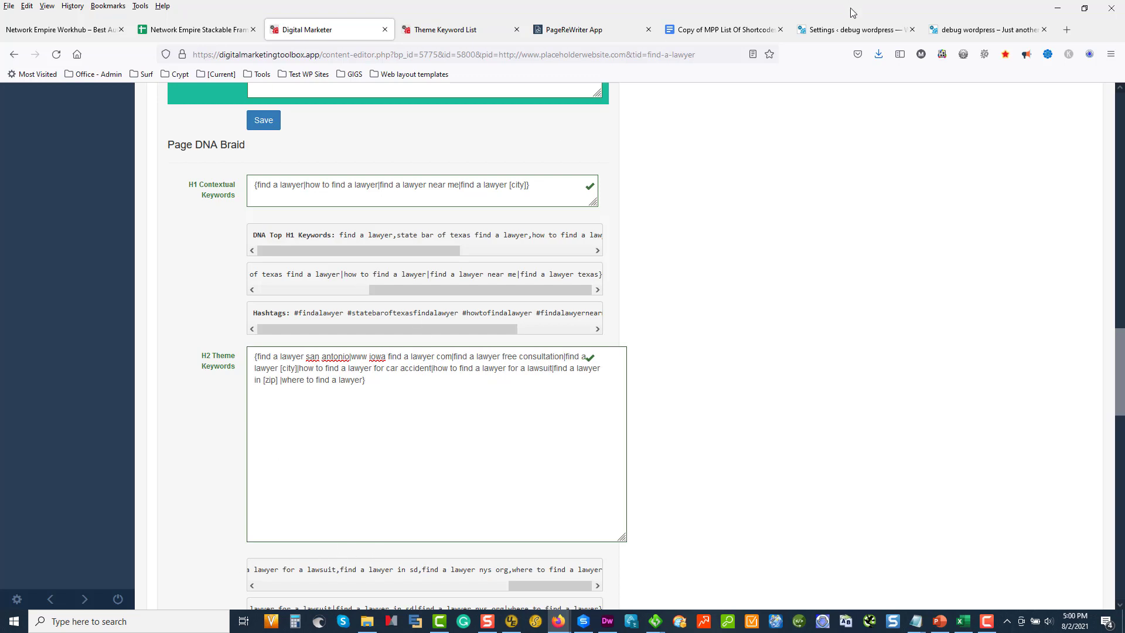
- Copy the [county] shortcode from the Google Docs shortcode list and replace "san antonio" with it in the H2 Theme Keywords
left_click(753, 29)
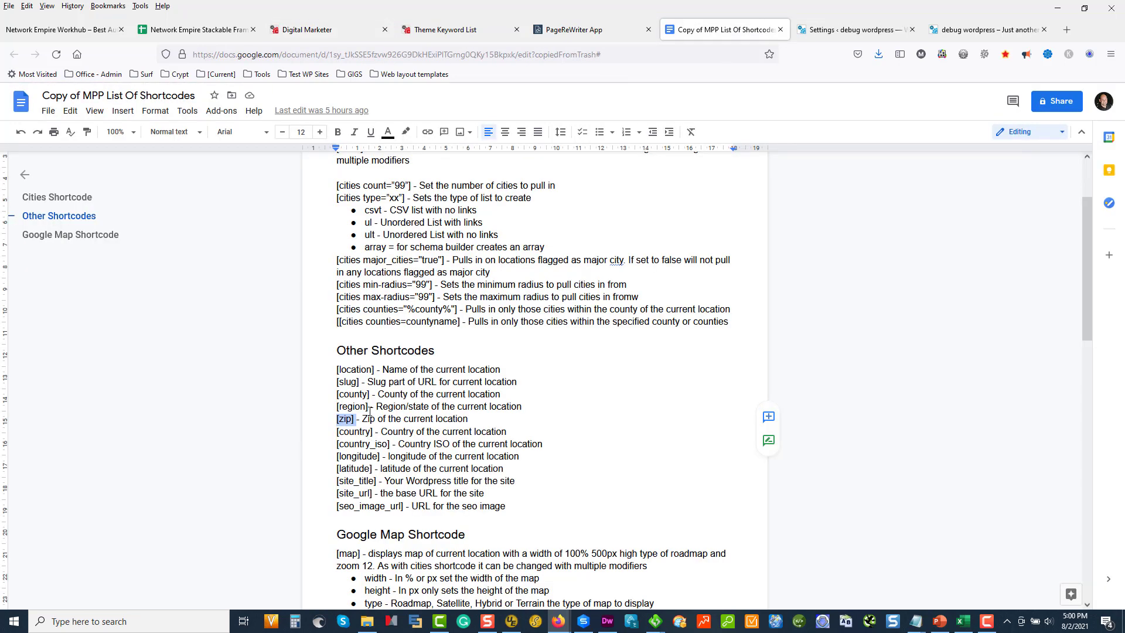
left_click_drag(369, 406, 337, 395)
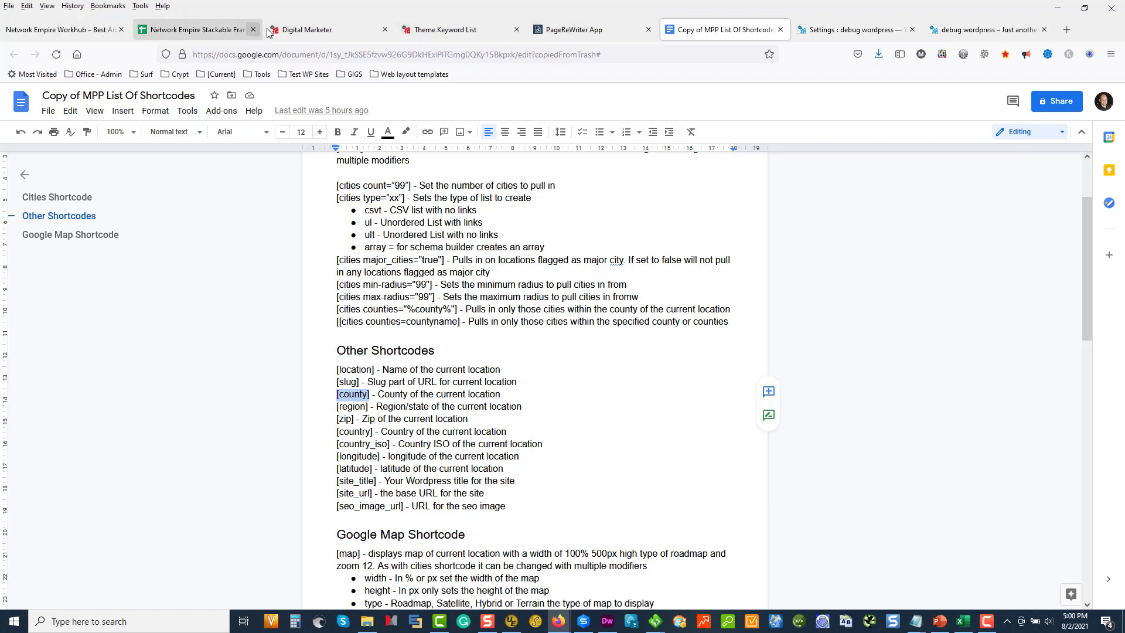
left_click(307, 31)
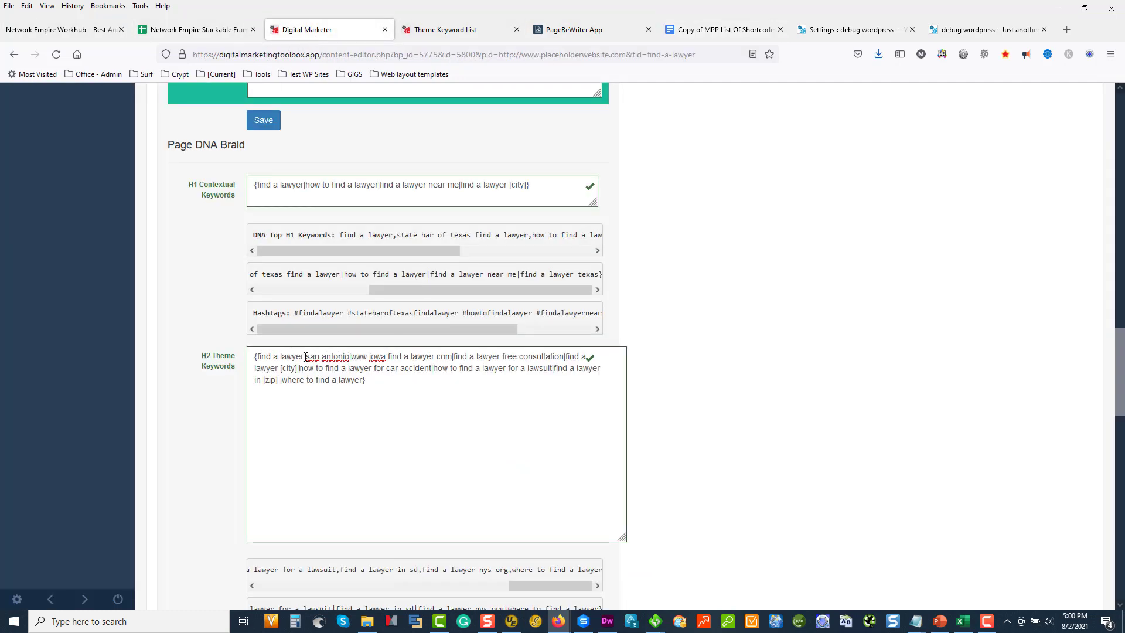
left_click_drag(306, 356, 351, 356)
key("ctrl+v")
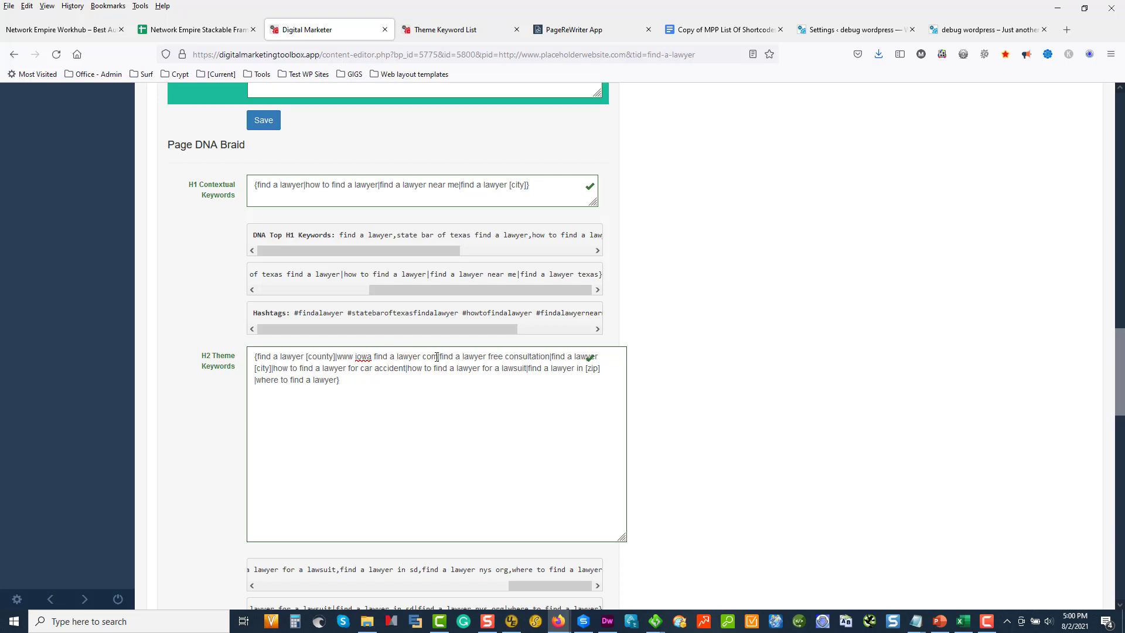
- Remove the "www iowa find a lawyer com" variant with its extra separator from the H2 Theme Keywords and save
left_click_drag(434, 357, 339, 359)
key("BackSpace")
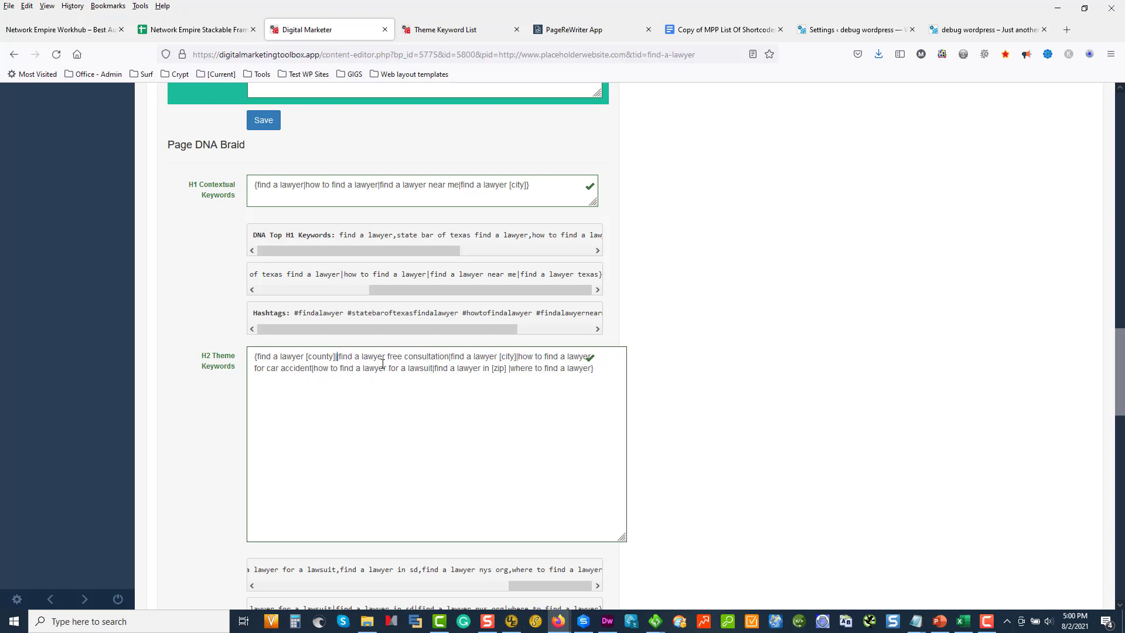
key("BackSpace")
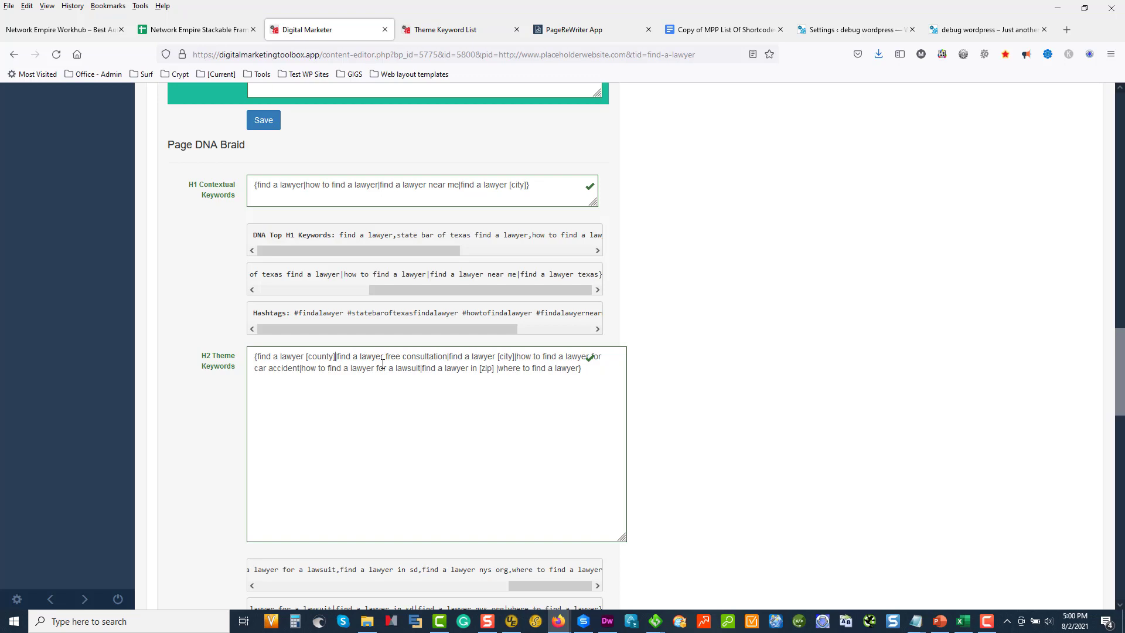
left_click(273, 122)
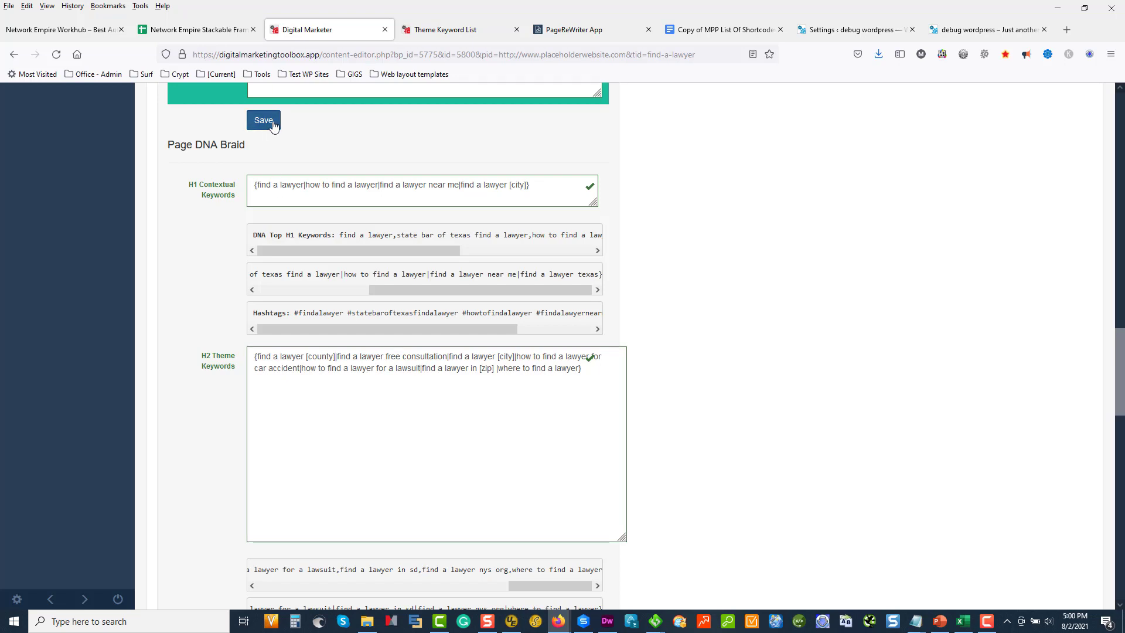
- Copy the full related keywords SPINTAX set into the empty Related Keywords field
scroll(499, 315, "down", 3)
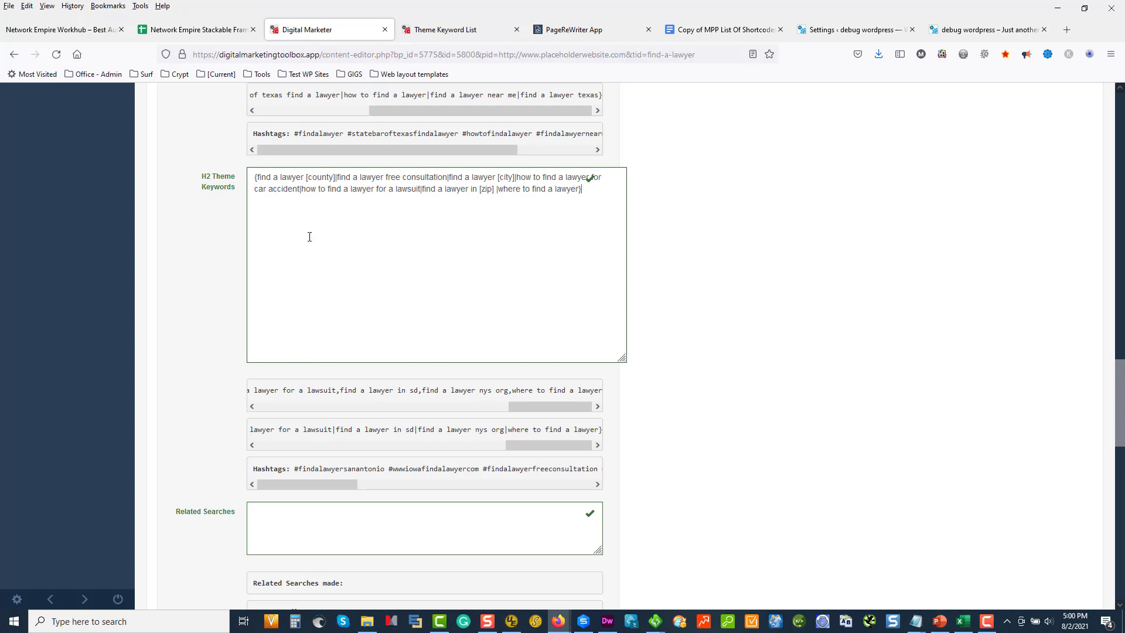
scroll(325, 276, "down", 2)
scroll(325, 276, "up", 2)
scroll(500, 247, "down", 4)
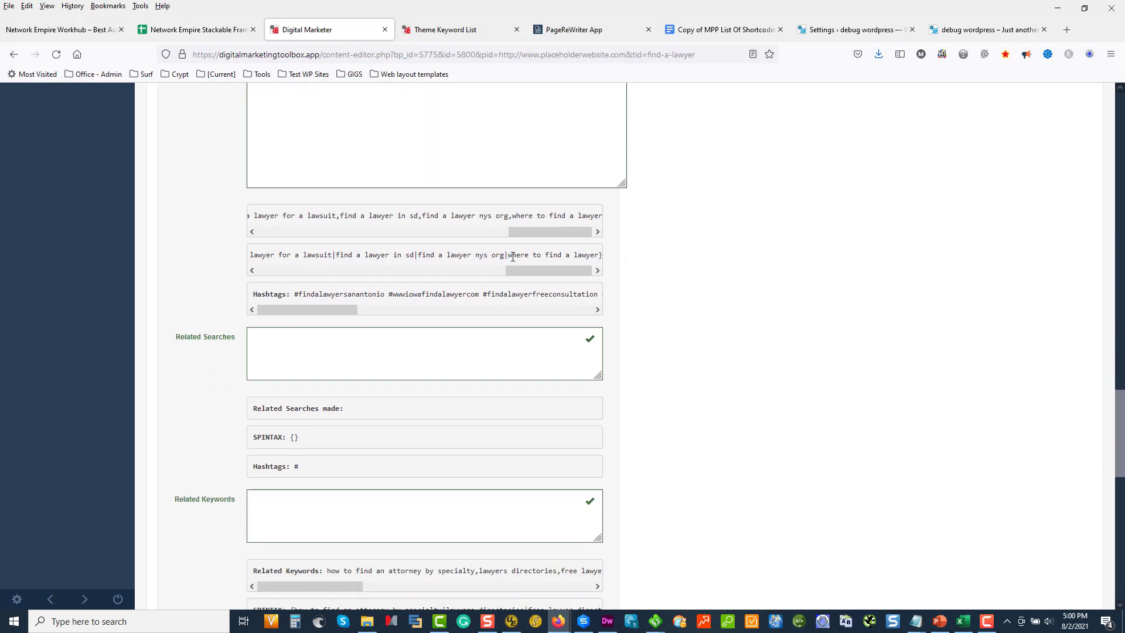
scroll(514, 257, "down", 3)
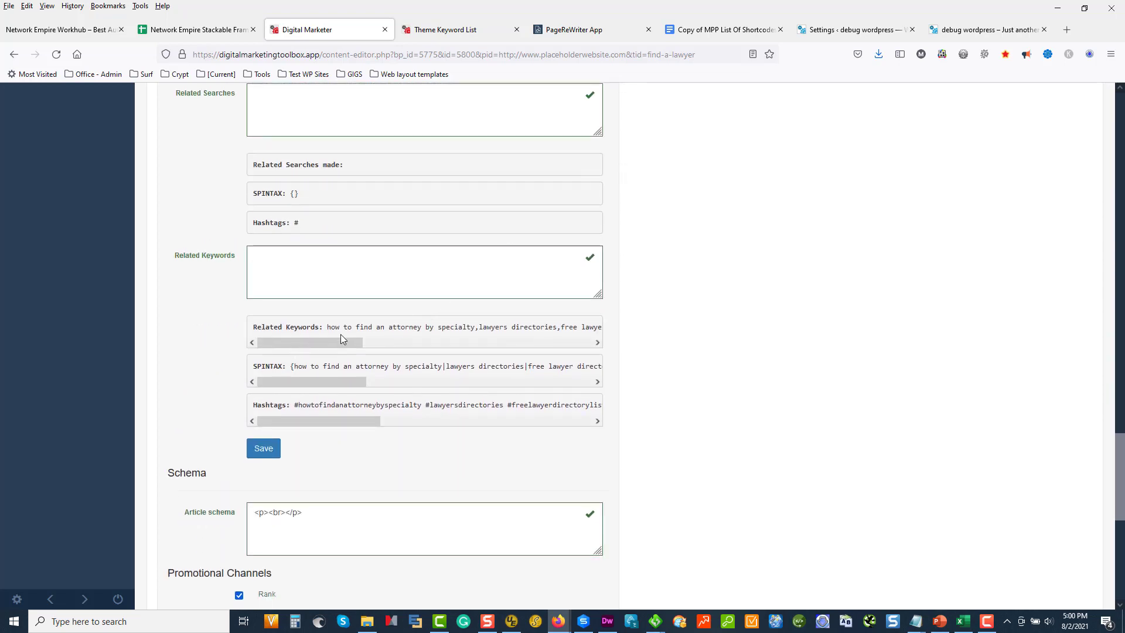
mouse_move(314, 385)
left_mouse_down()
mouse_move(330, 382)
mouse_move(297, 385)
left_mouse_up()
left_click_drag(293, 367, 605, 375)
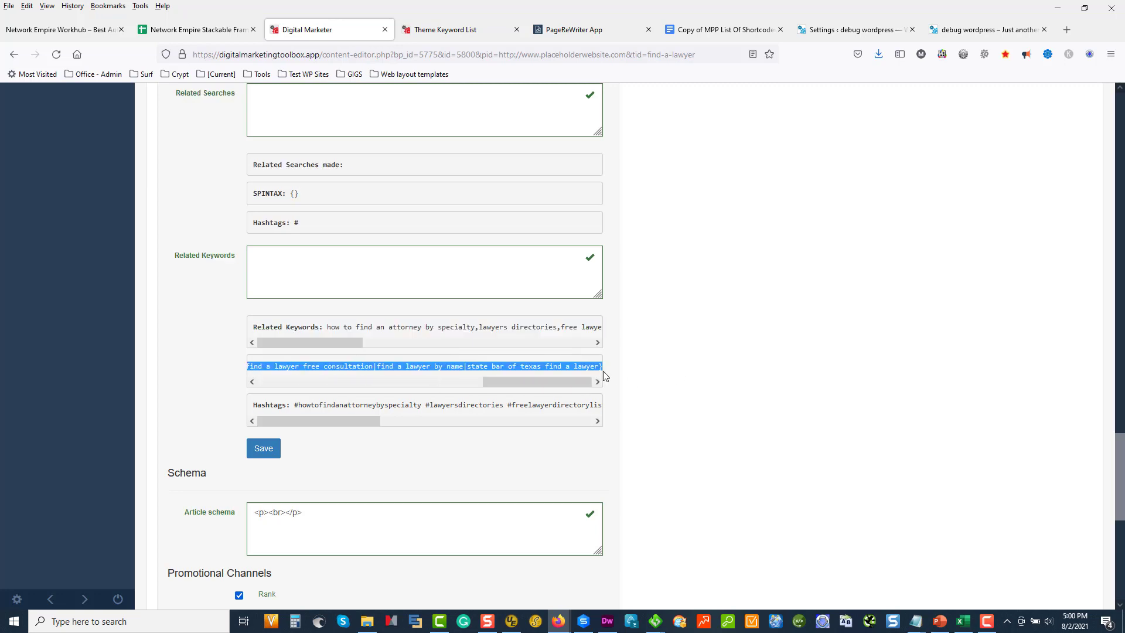
key("ctrl+c")
left_click(321, 275)
key("ctrl+v")
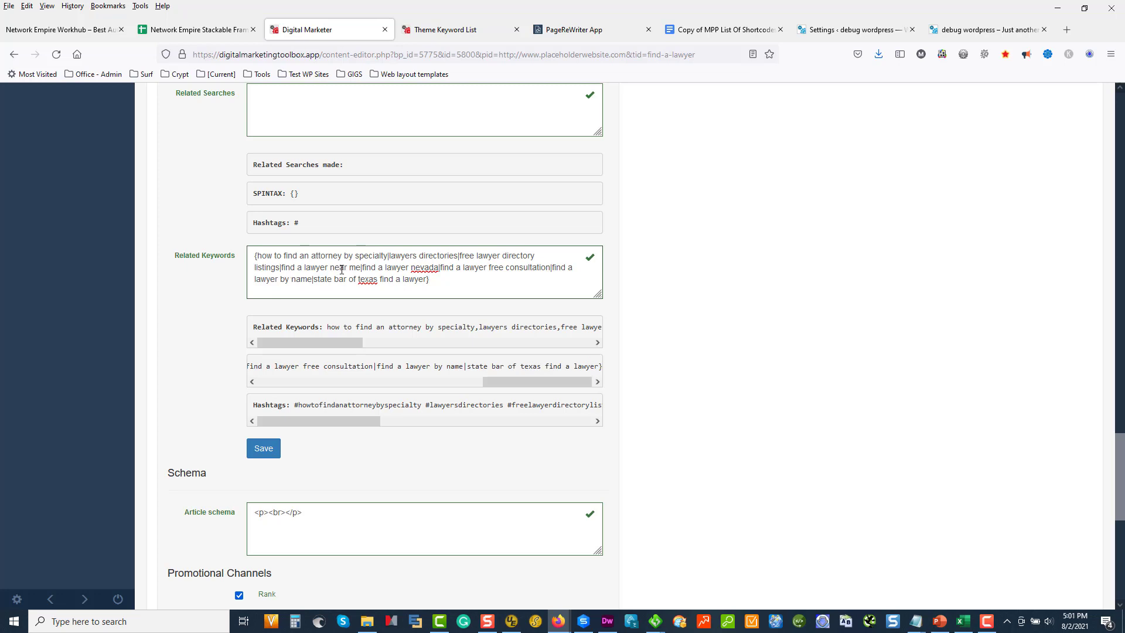
- Replace "nevada" with the [city] shortcode in the Related Keywords
double_click(412, 269)
type("[city")
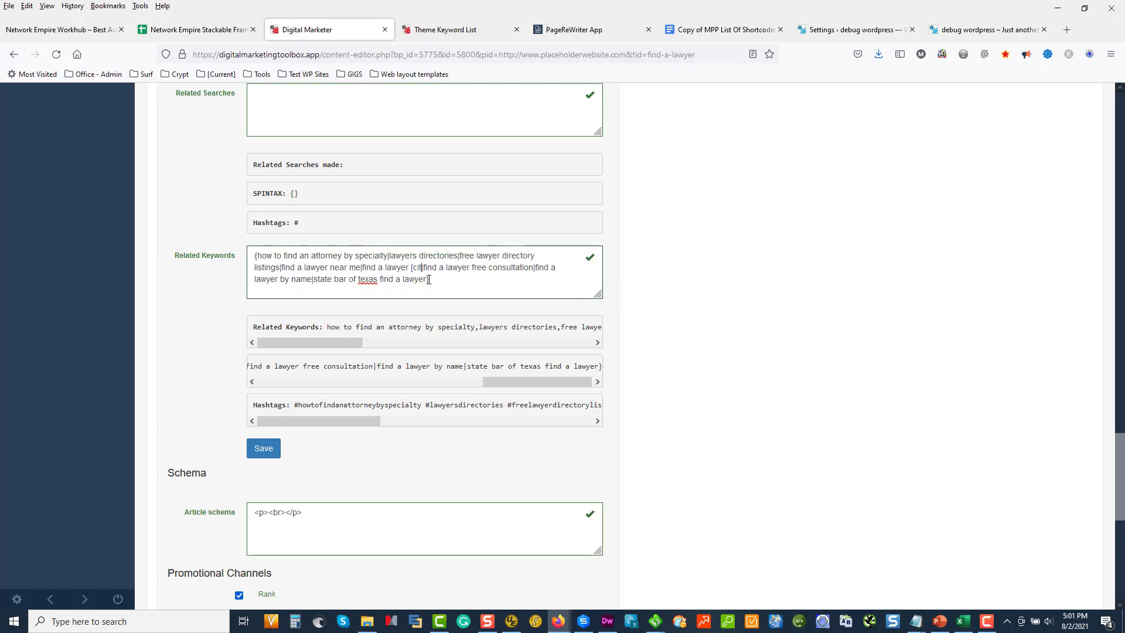
type("]")
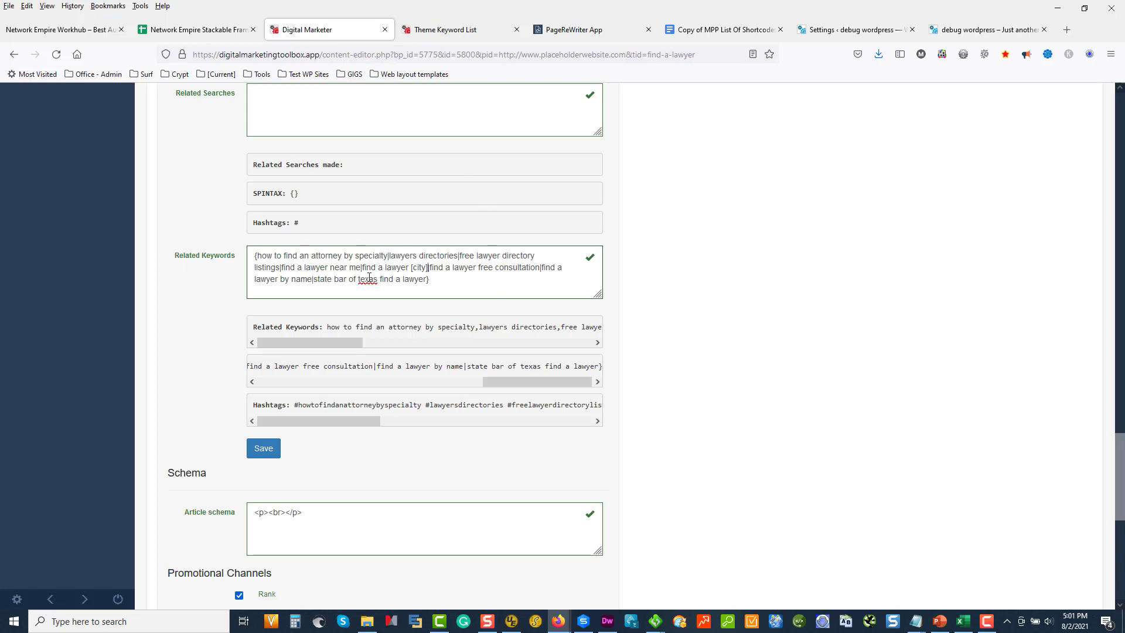
- Remove the "state bar of texas find a lawyer" variant from the Related Keywords and save the Page DNA Braid
left_click_drag(427, 279, 311, 283)
key("BackSpace")
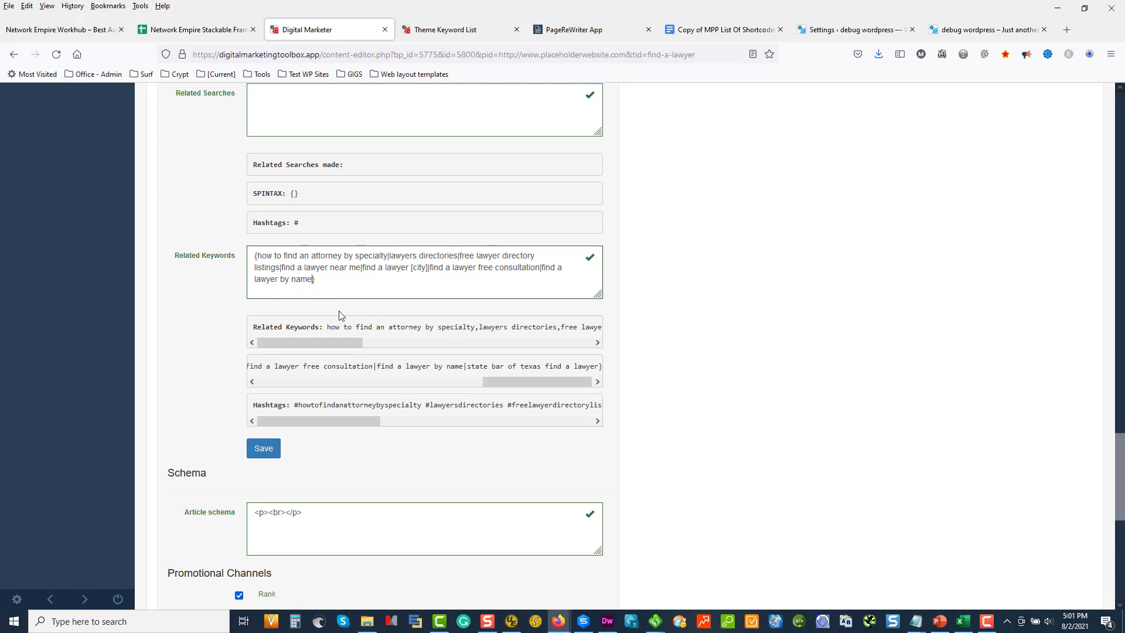
left_click(273, 452)
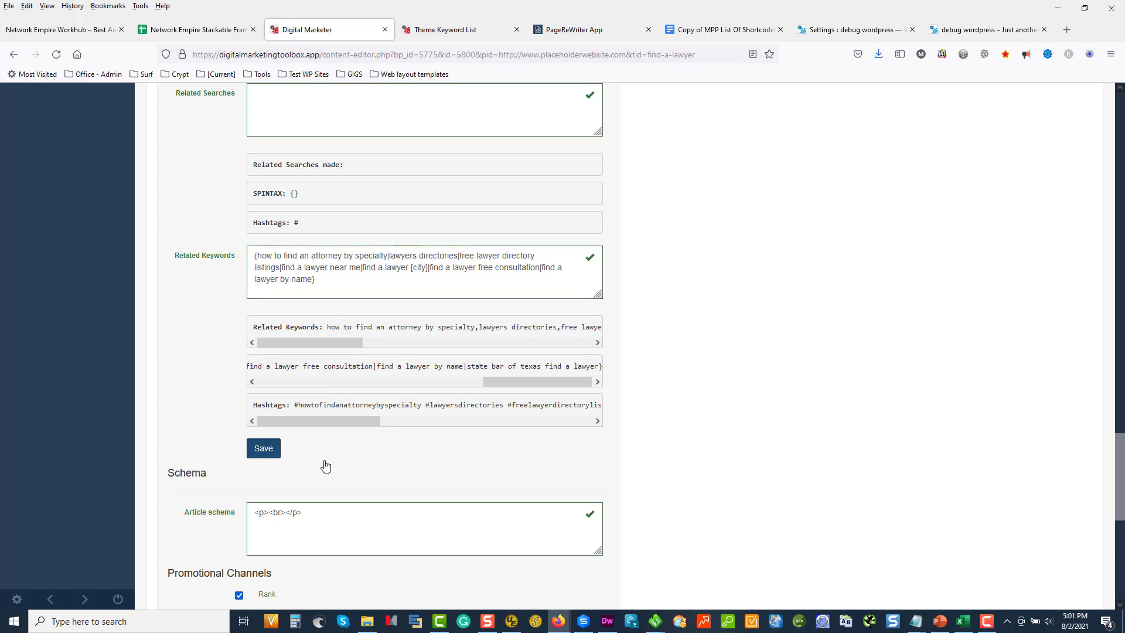
left_click(264, 449)
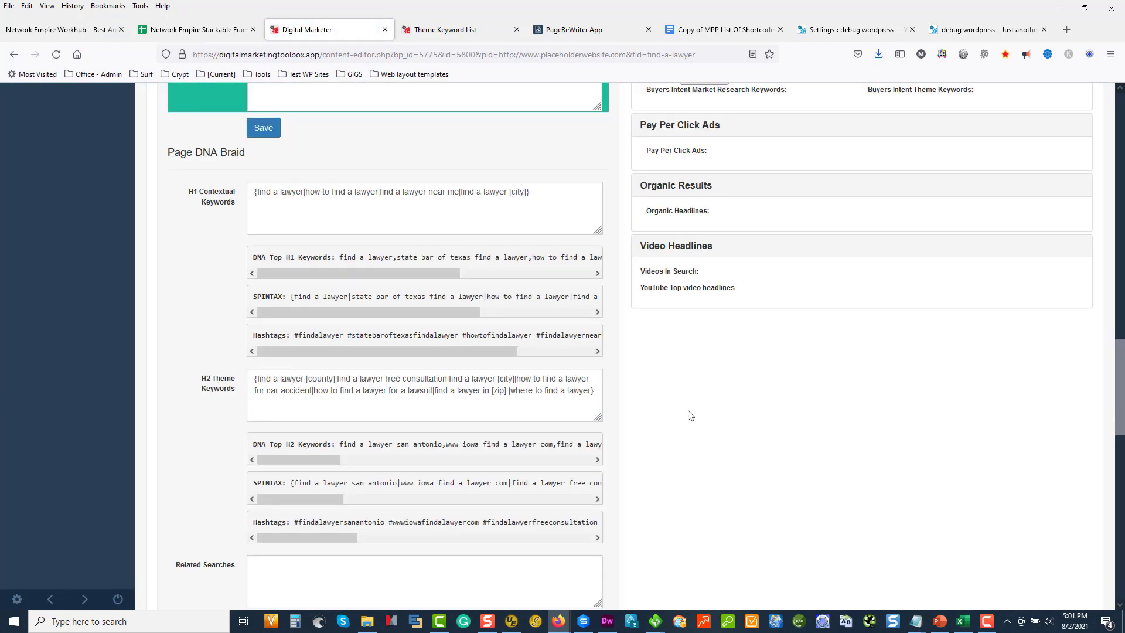
- Review the article outline from Attention through Call To Action, examining the top five legal questions in the Desire section
scroll(230, 377, "up", 12)
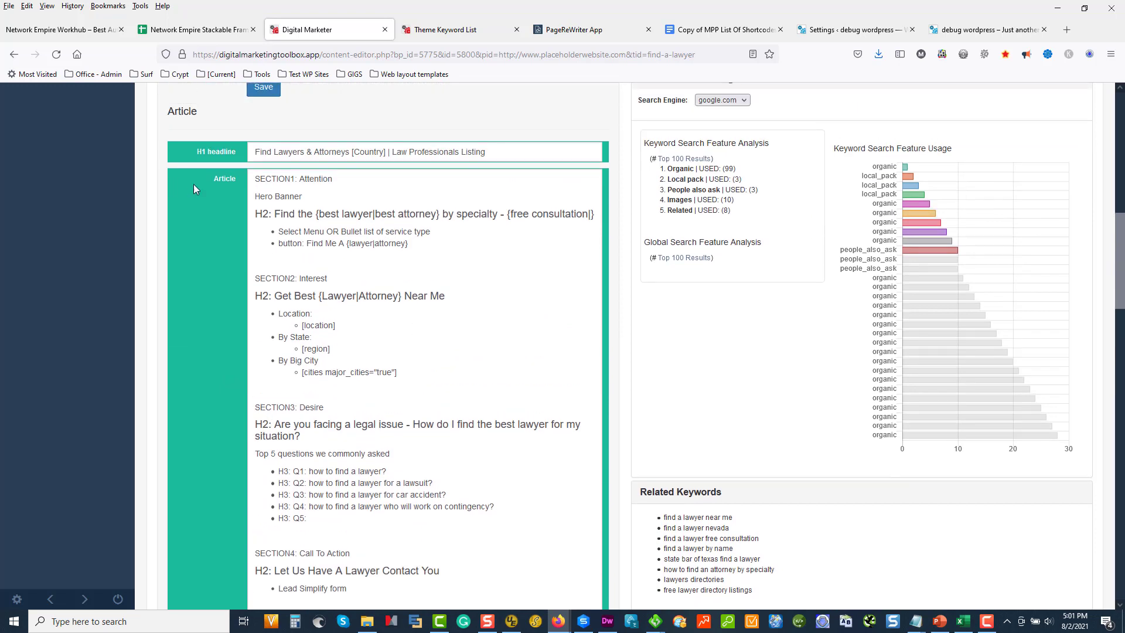
scroll(381, 428, "down", 1)
scroll(397, 445, "down", 3)
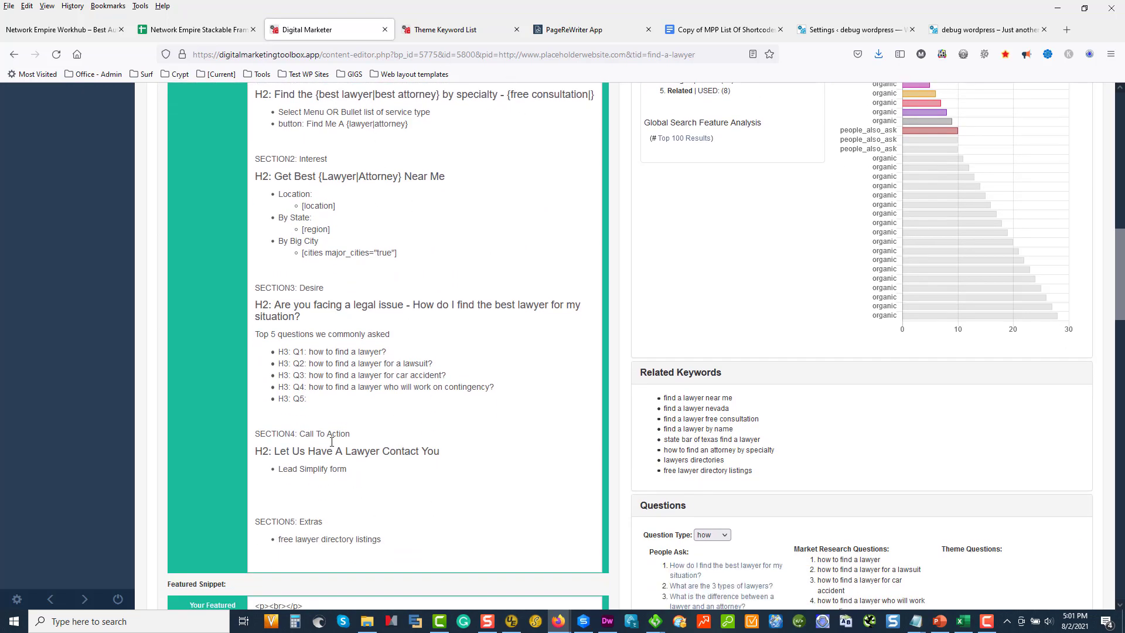
key("ctrl+shift+Left")
key("ctrl+shift+Left")
key("ctrl+shift+Left")
key("ctrl+shift+Left")
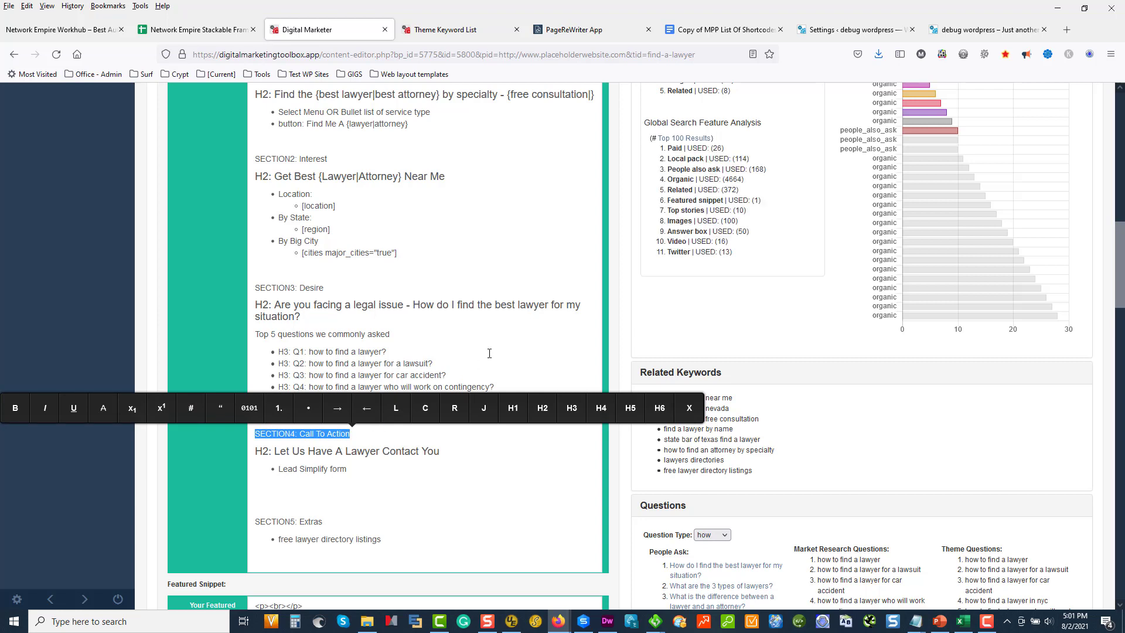
left_click(517, 336)
scroll(518, 335, "up", 1)
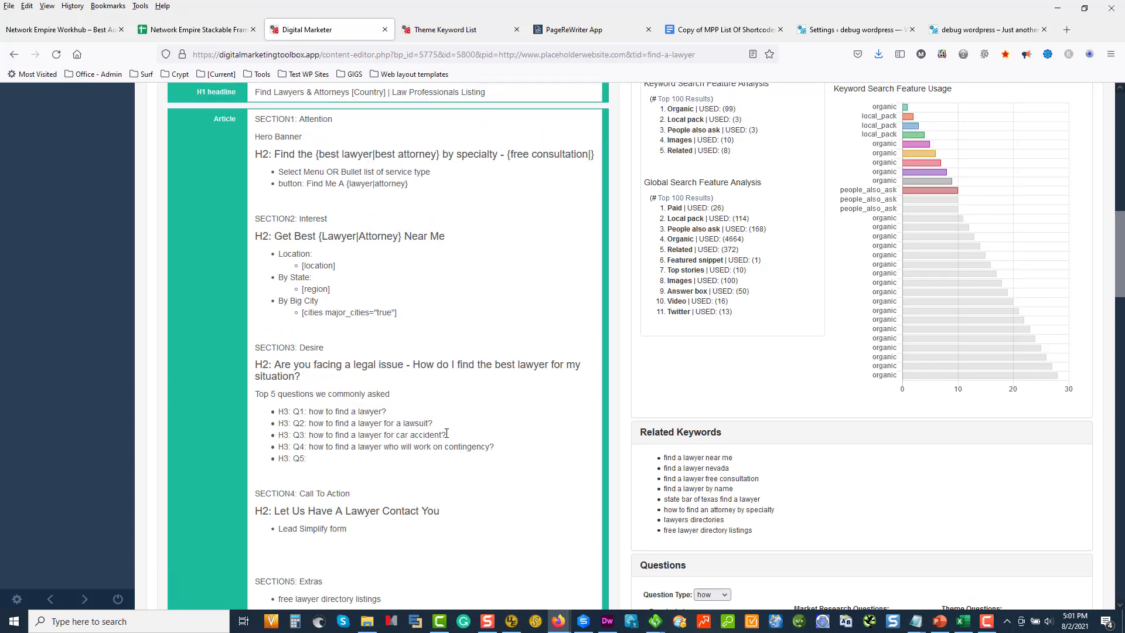
left_click_drag(455, 432, 293, 435)
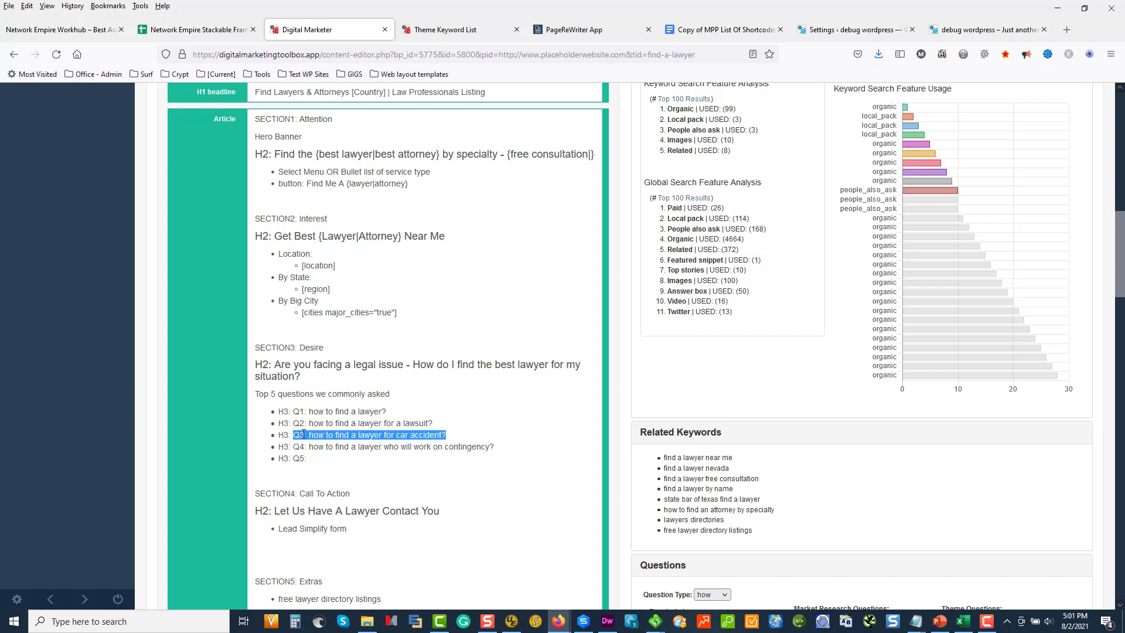
left_click(423, 436)
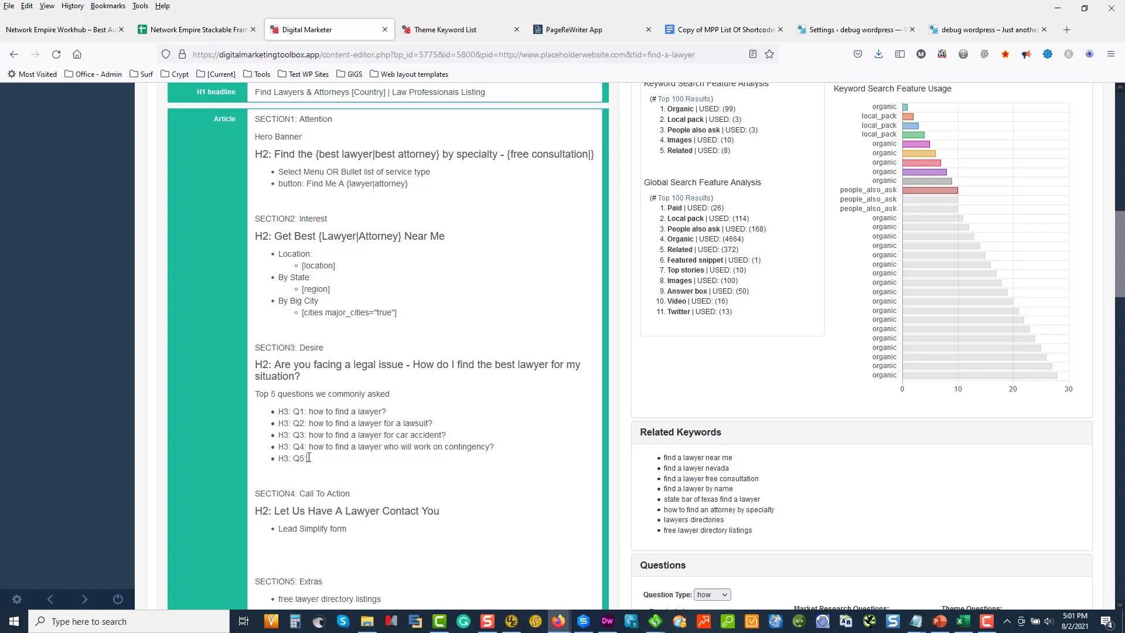
left_click_drag(319, 460, 249, 394)
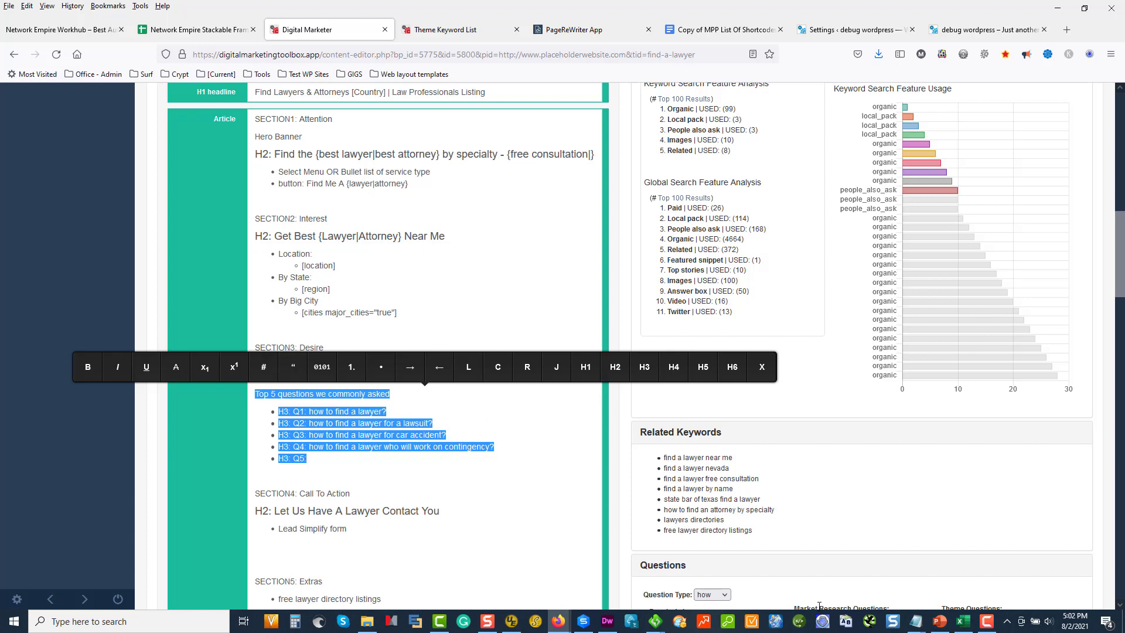
- Switch to the Lawyers by Practice Area workbook in Excel and look through the legal services, such as child support, constitutional, dui and dwi
left_click(963, 622)
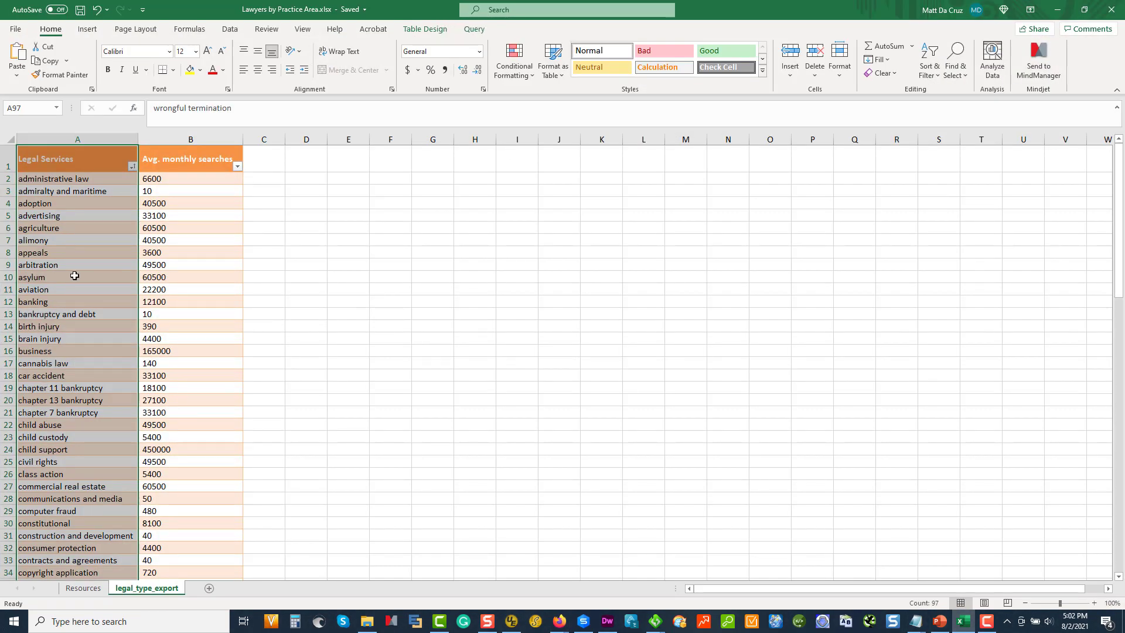
left_click(94, 358)
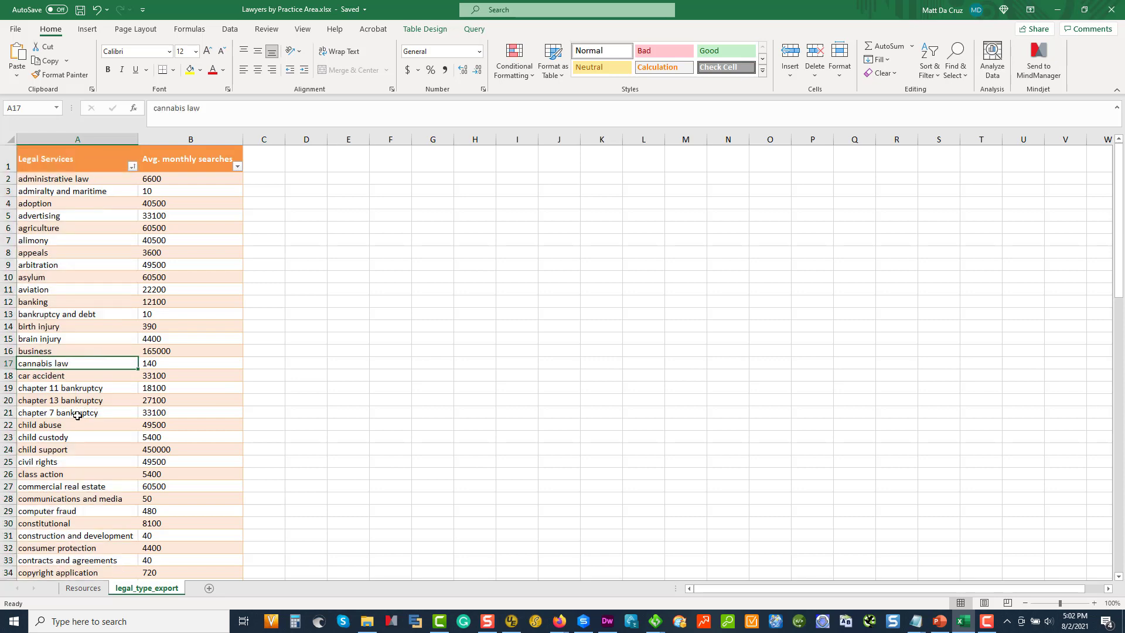
left_click(74, 451)
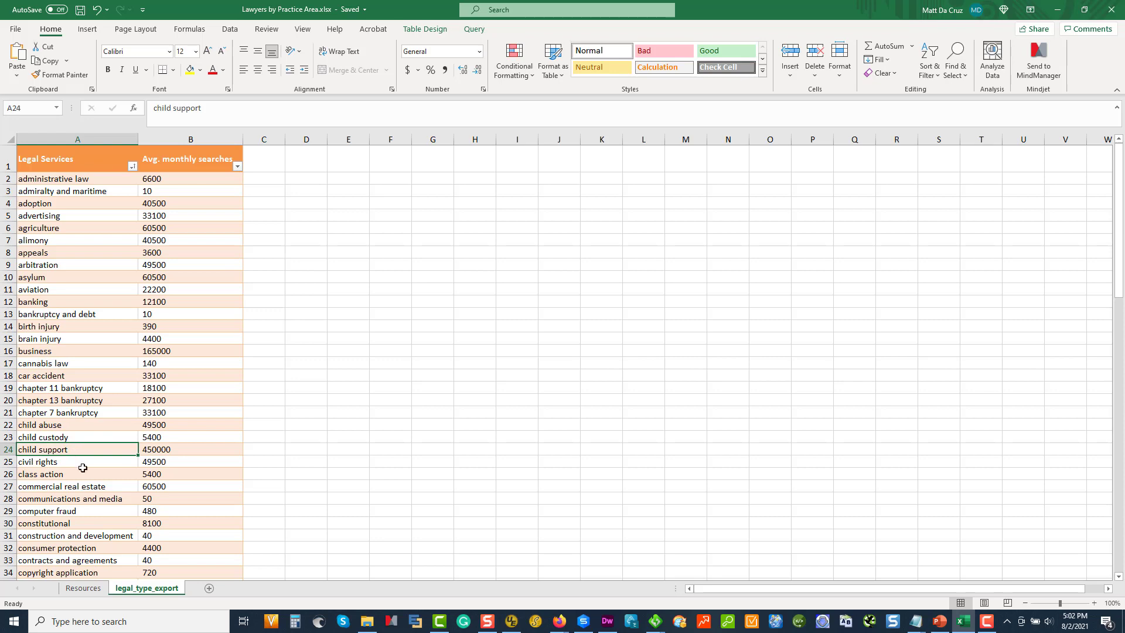
scroll(82, 467, "down", 2)
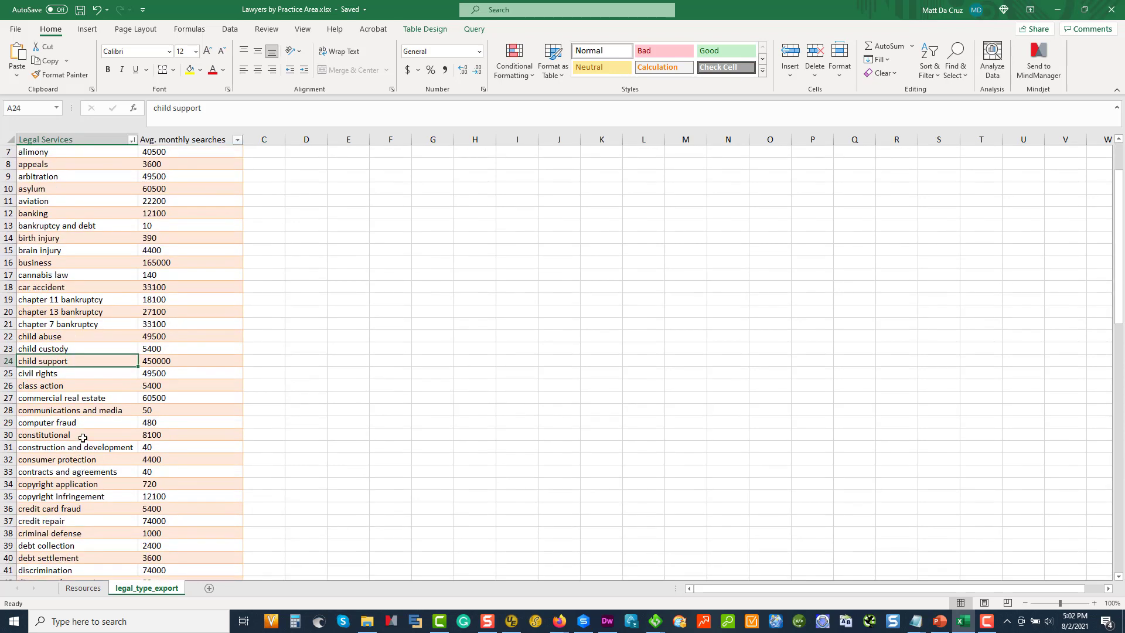
left_click(82, 437)
scroll(83, 436, "down", 8)
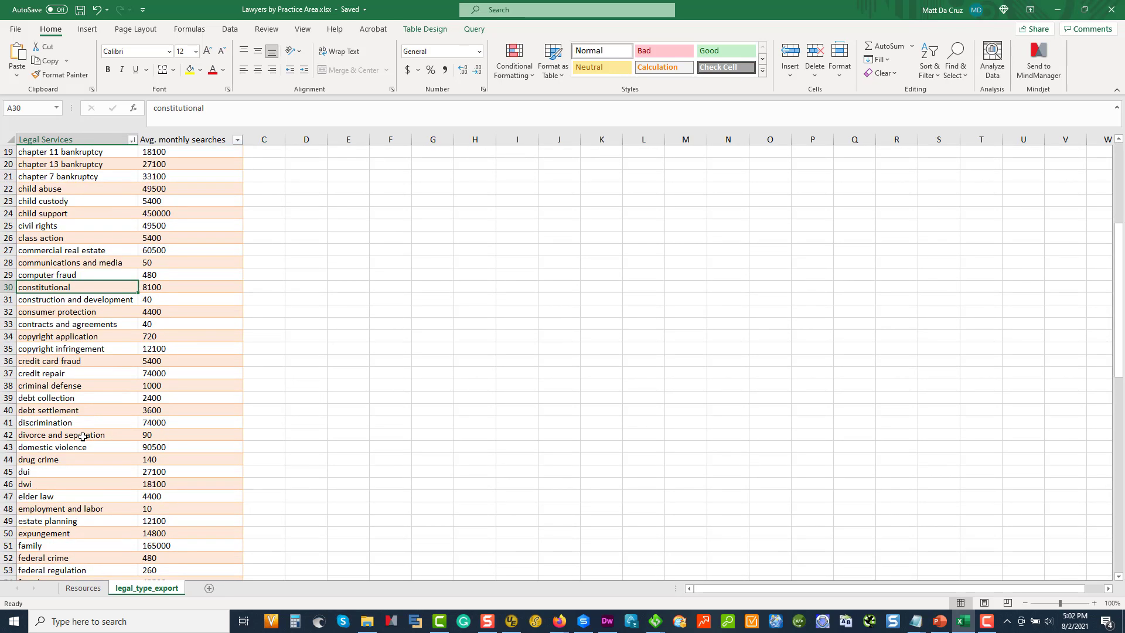
left_click(35, 325)
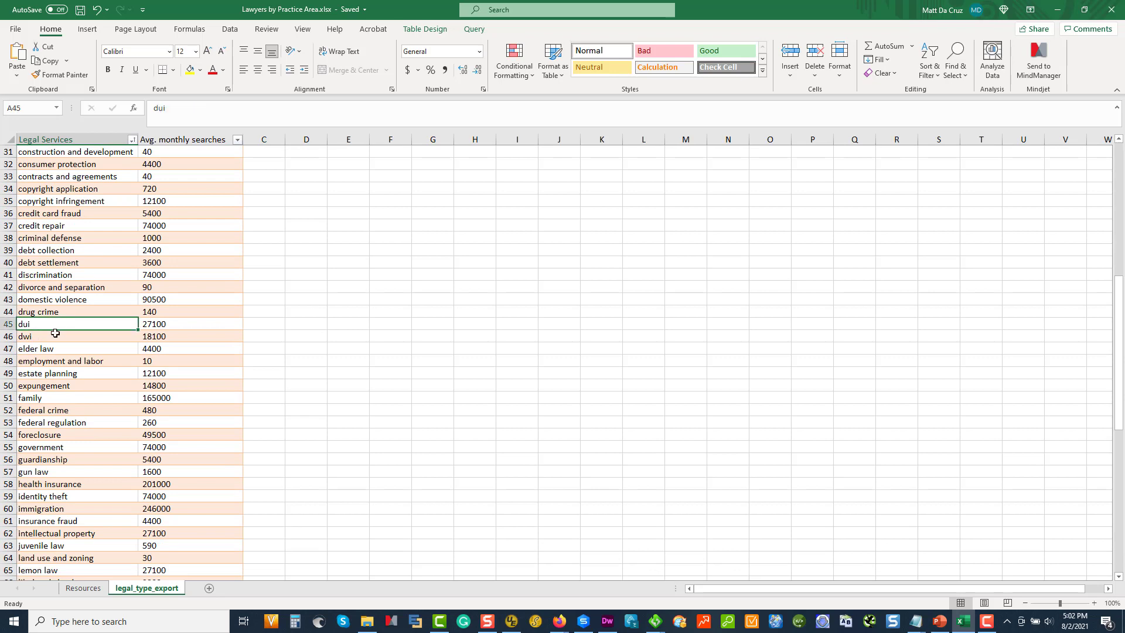
left_click(56, 334)
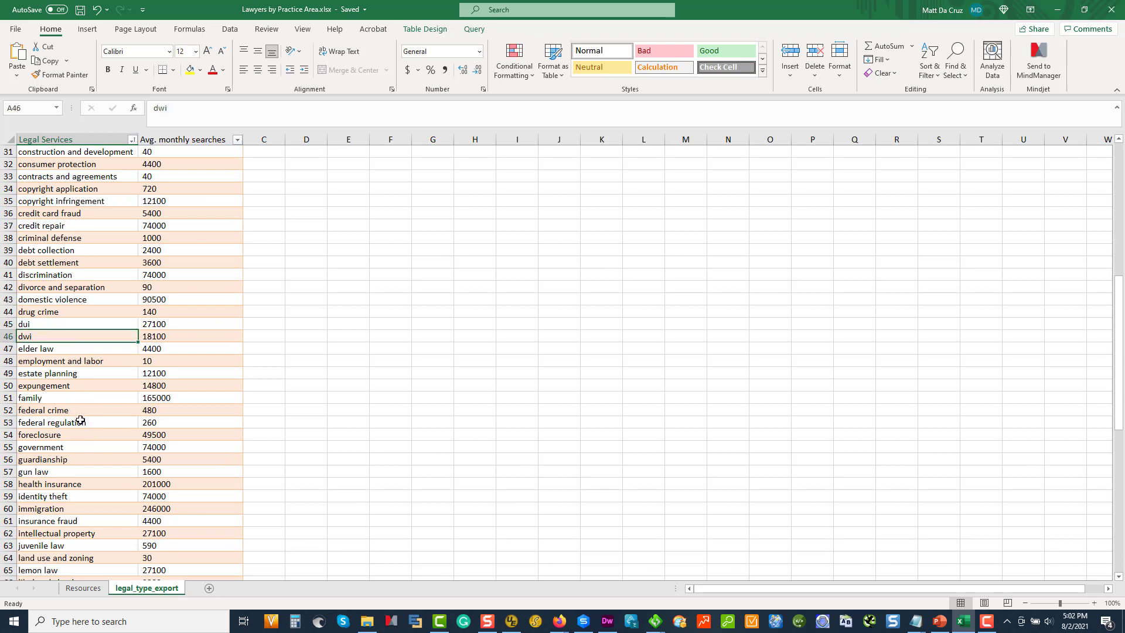
scroll(535, 334, "up", 6)
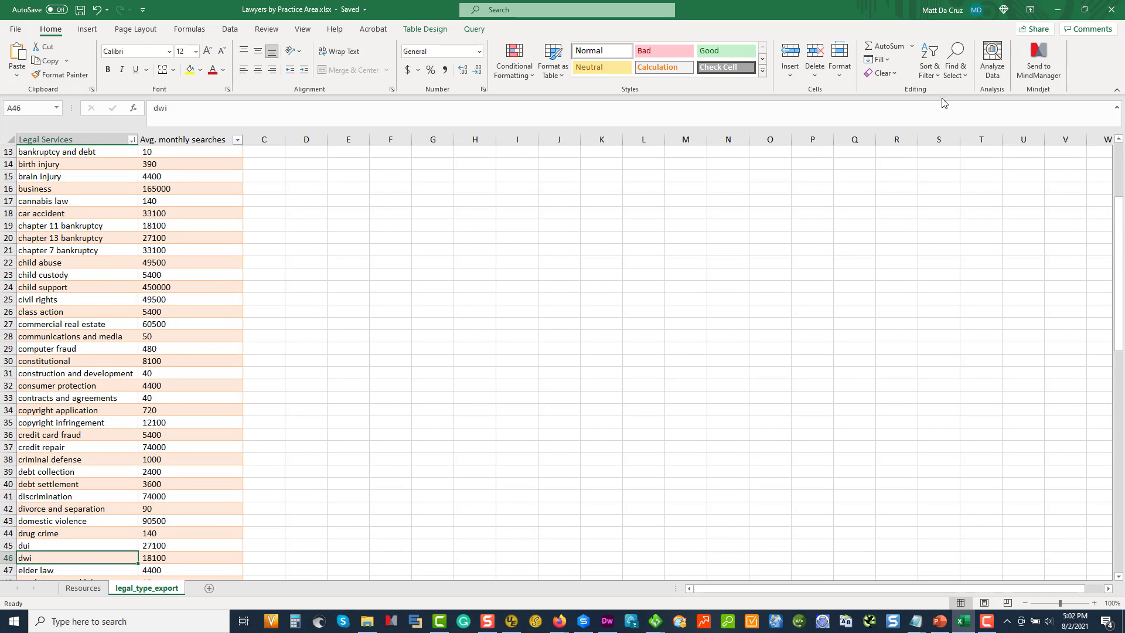
left_click(1058, 9)
- Recheck the Find A Lawyer template in the content editor, from its Extras section back up to the H1 headline and meta fields
left_click(326, 269)
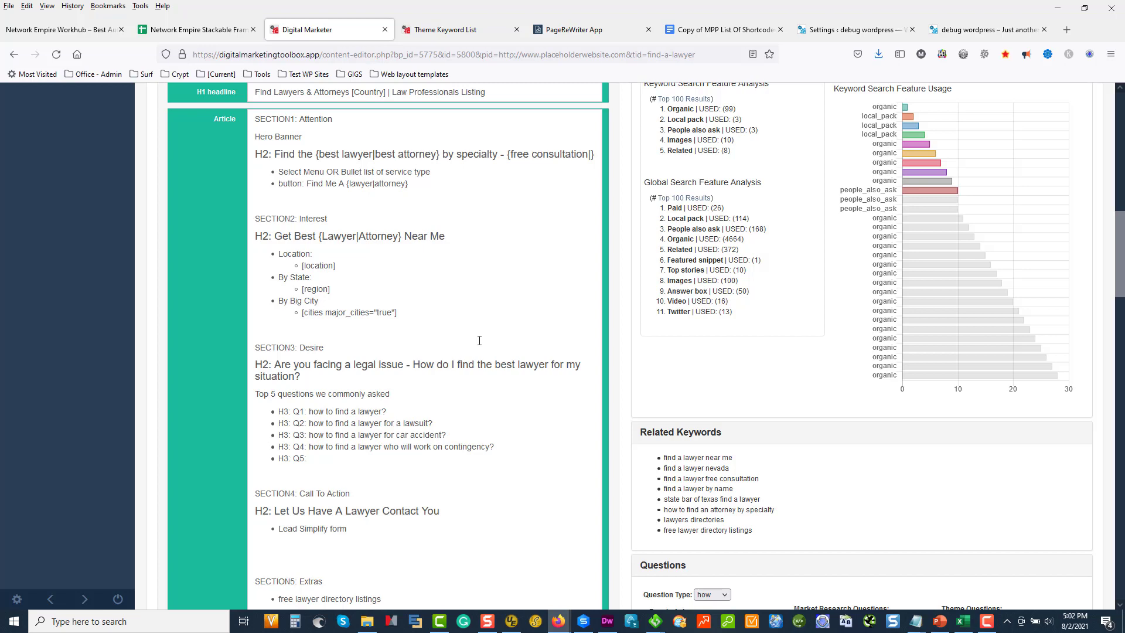
scroll(479, 340, "down", 3)
scroll(477, 338, "up", 4)
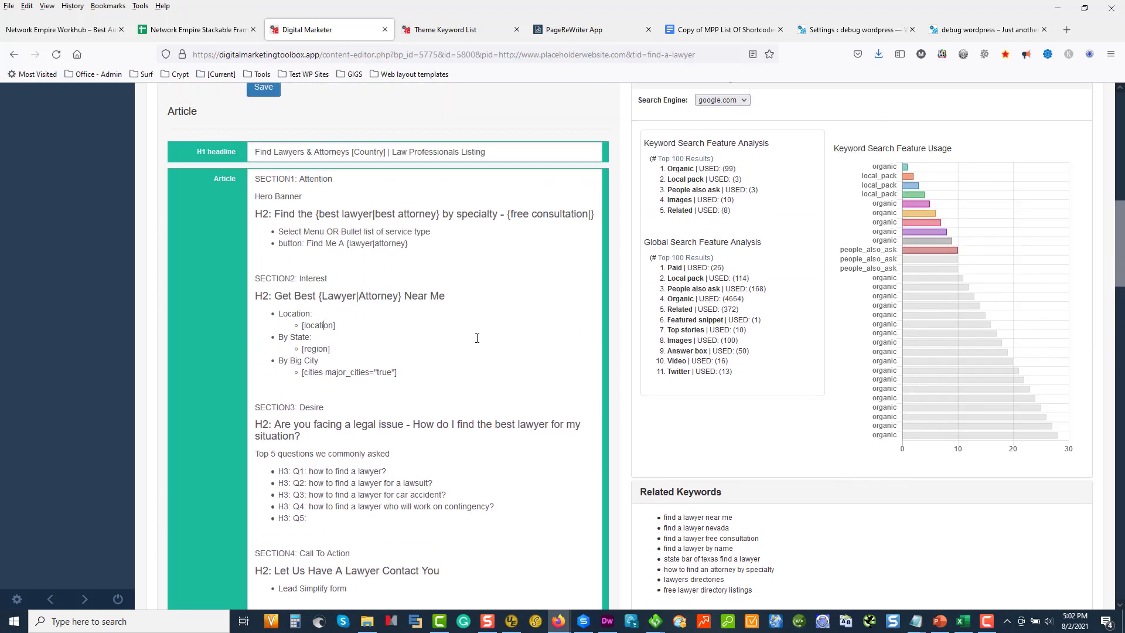
scroll(477, 338, "down", 2)
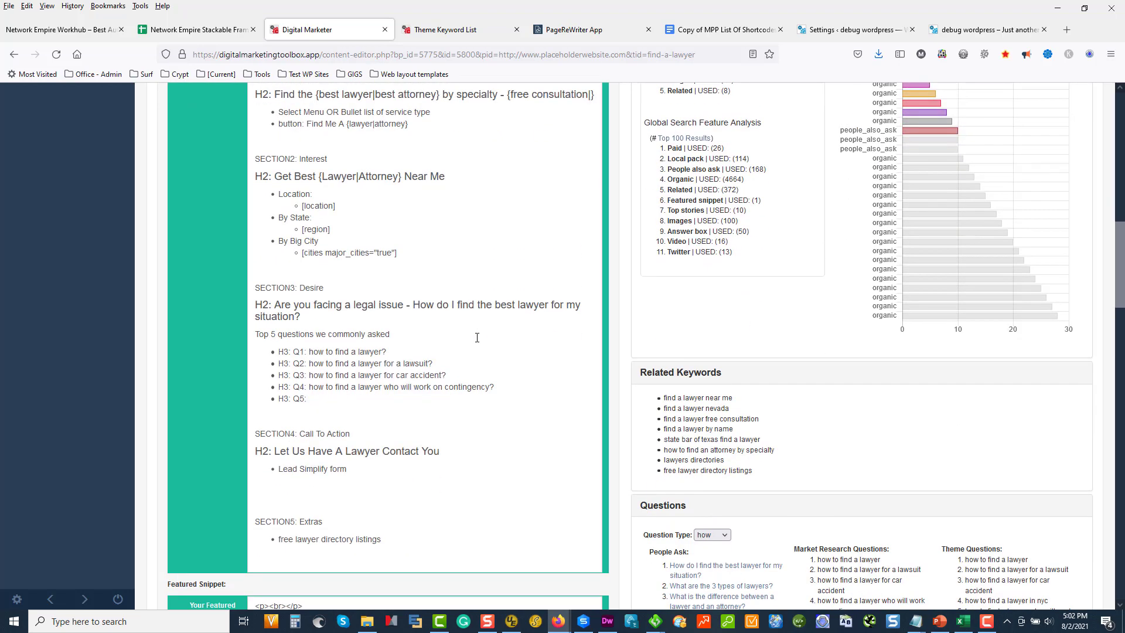
scroll(477, 338, "up", 1)
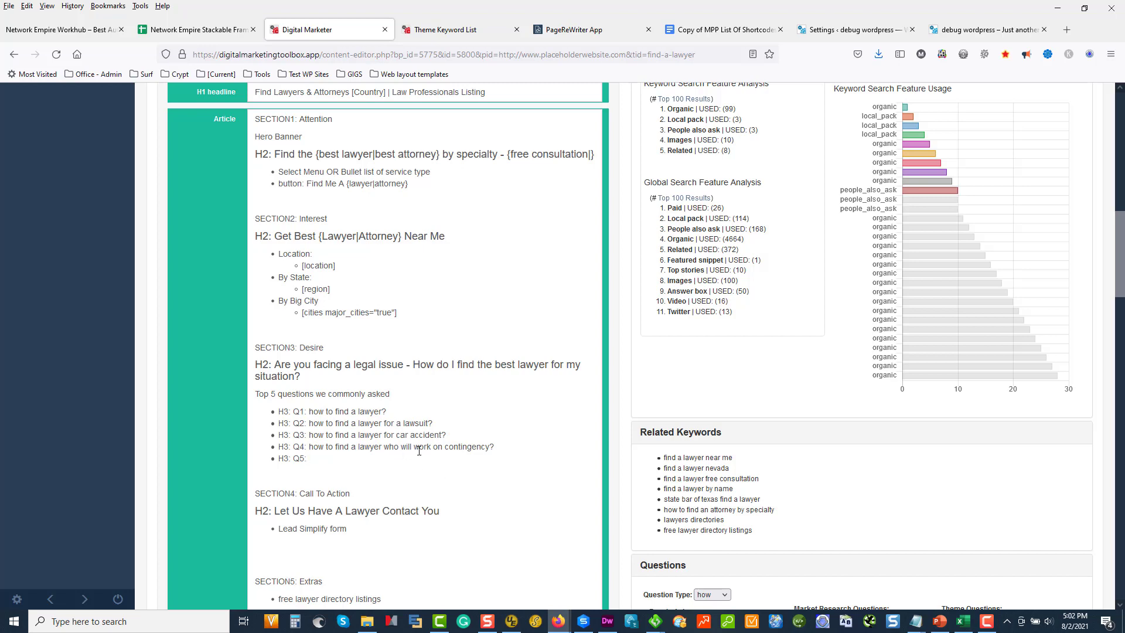
scroll(415, 283, "up", 2)
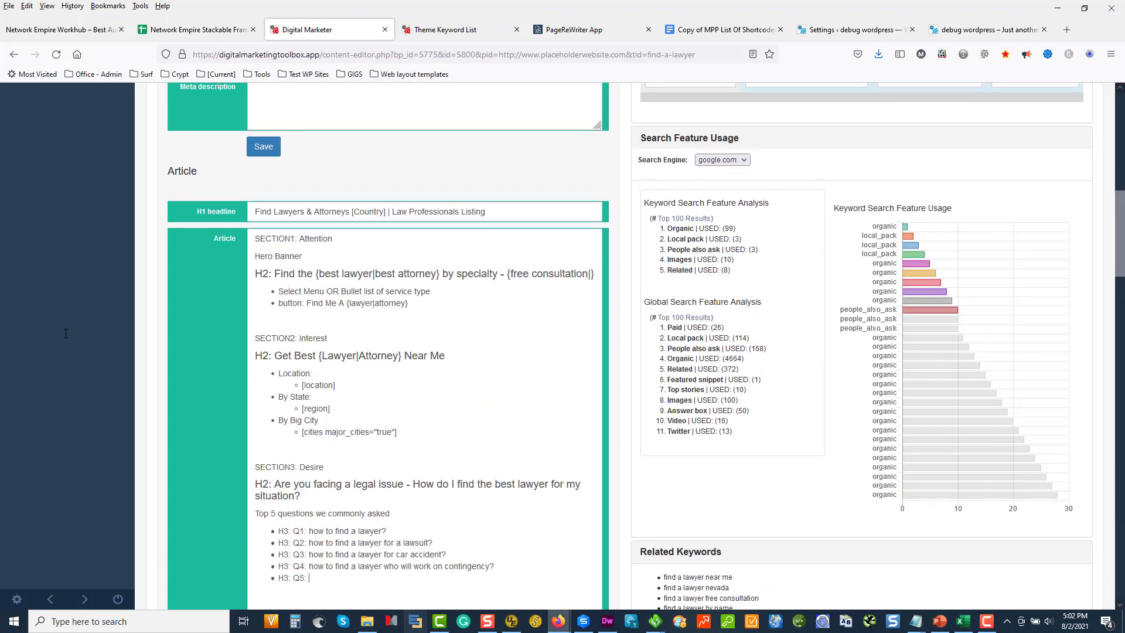
scroll(409, 328, "up", 1)
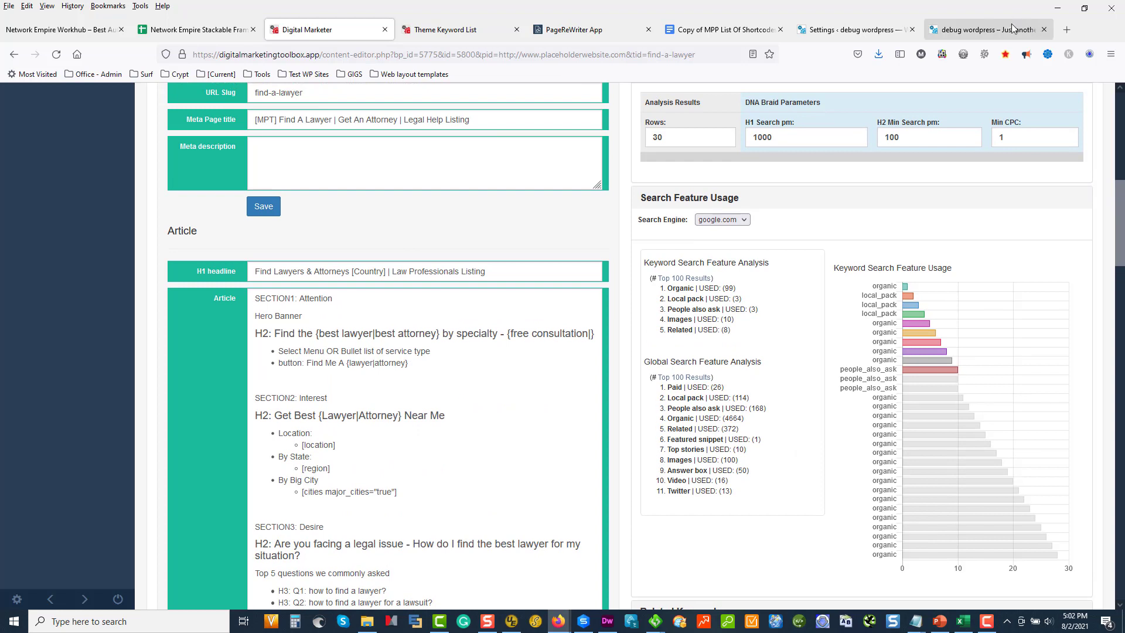